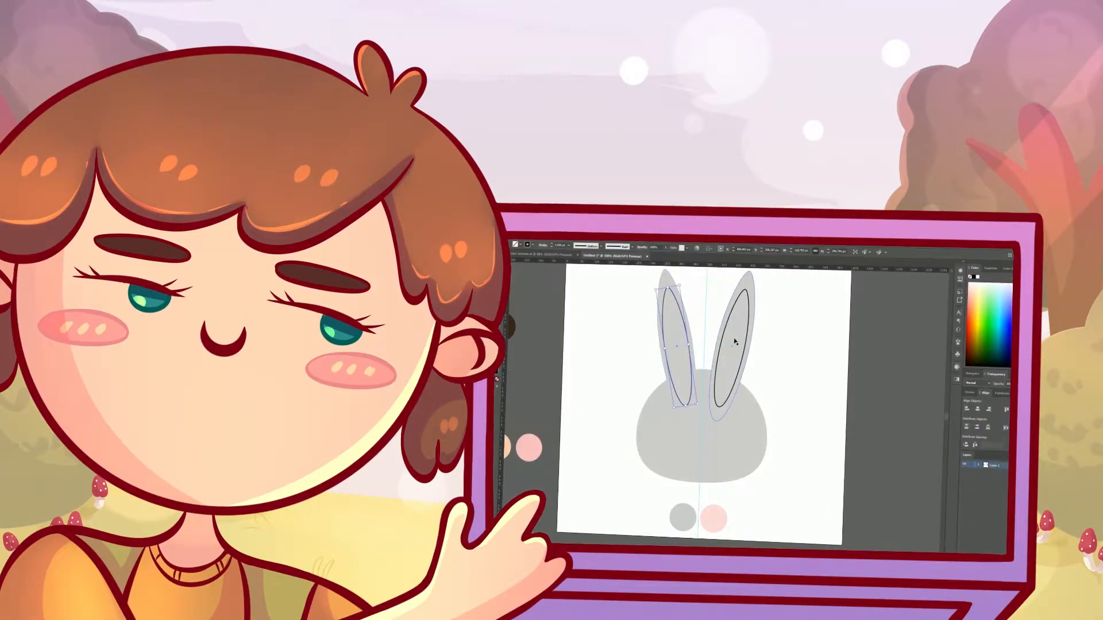
# Step: Recolour both inner ear ellipses with the pink sampled from the circle below the rabbit's head
pyautogui.keyDown('shift'); pyautogui.click(748, 319); pyautogui.keyUp('shift')
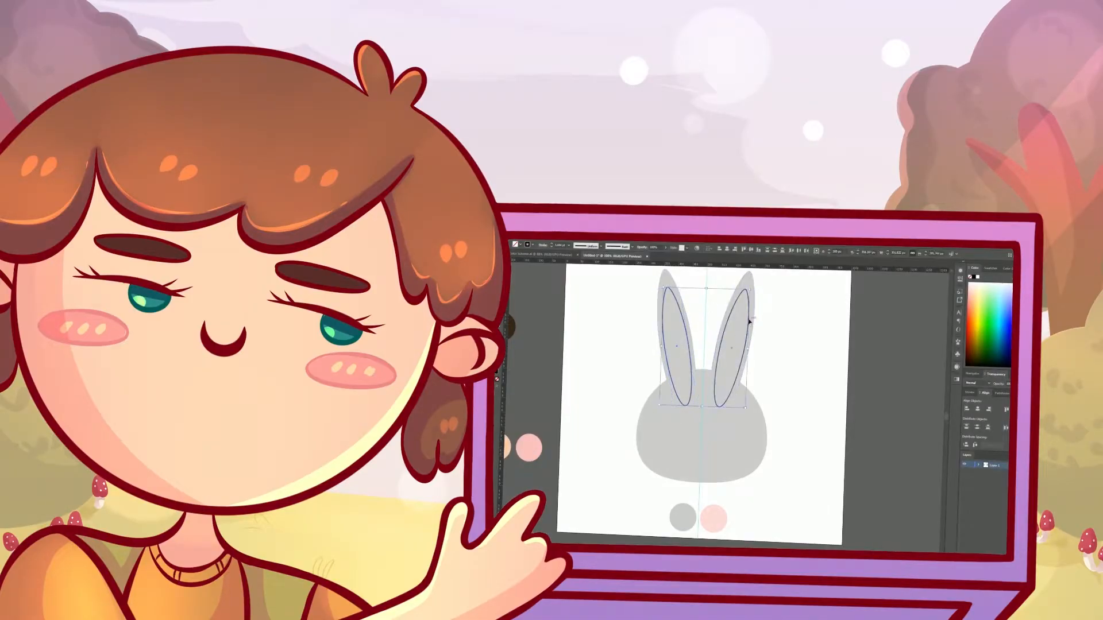
pyautogui.press('i')
pyautogui.click(710, 517)
pyautogui.press('v')
pyautogui.click(585, 330)
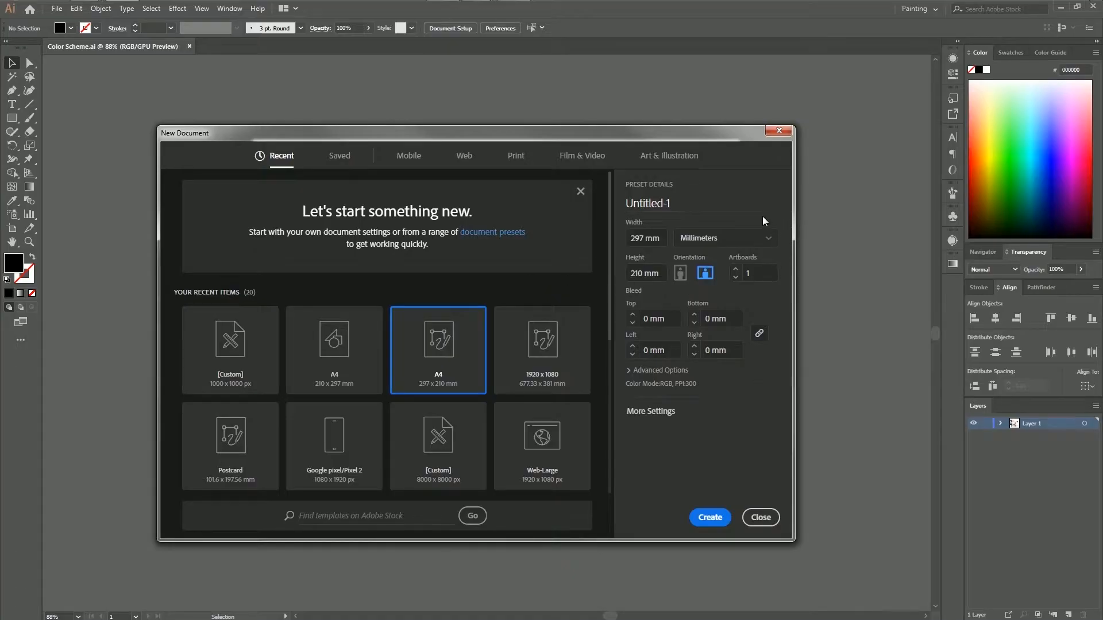
# Step: Create a new document using pixels as the unit, with a width of 1000 px and a height of 1000 px
pyautogui.click(769, 238)
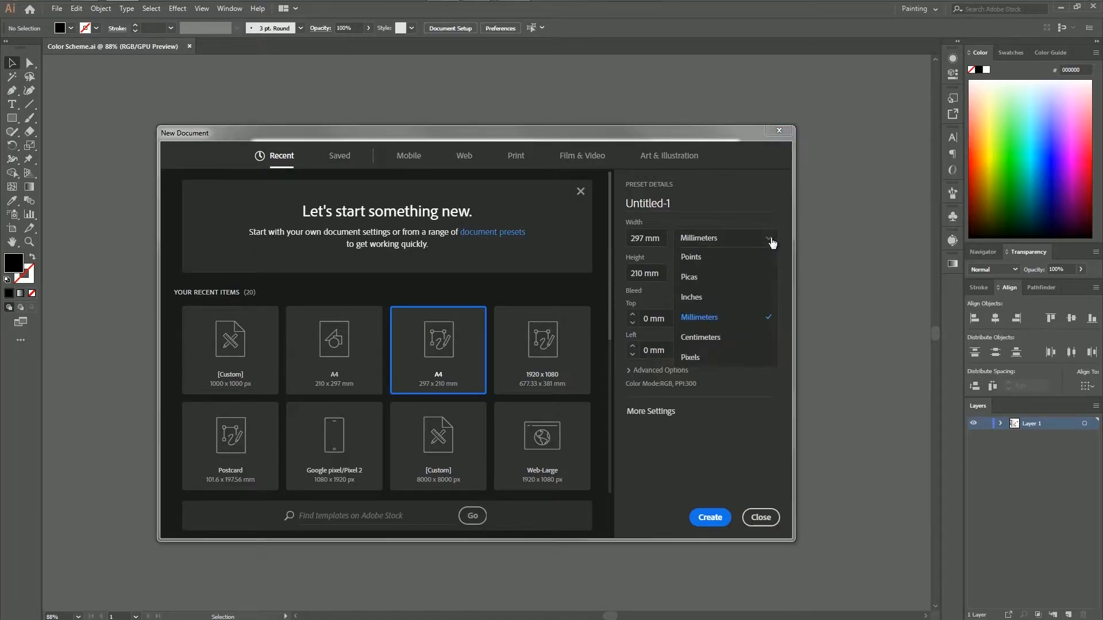
pyautogui.click(729, 362)
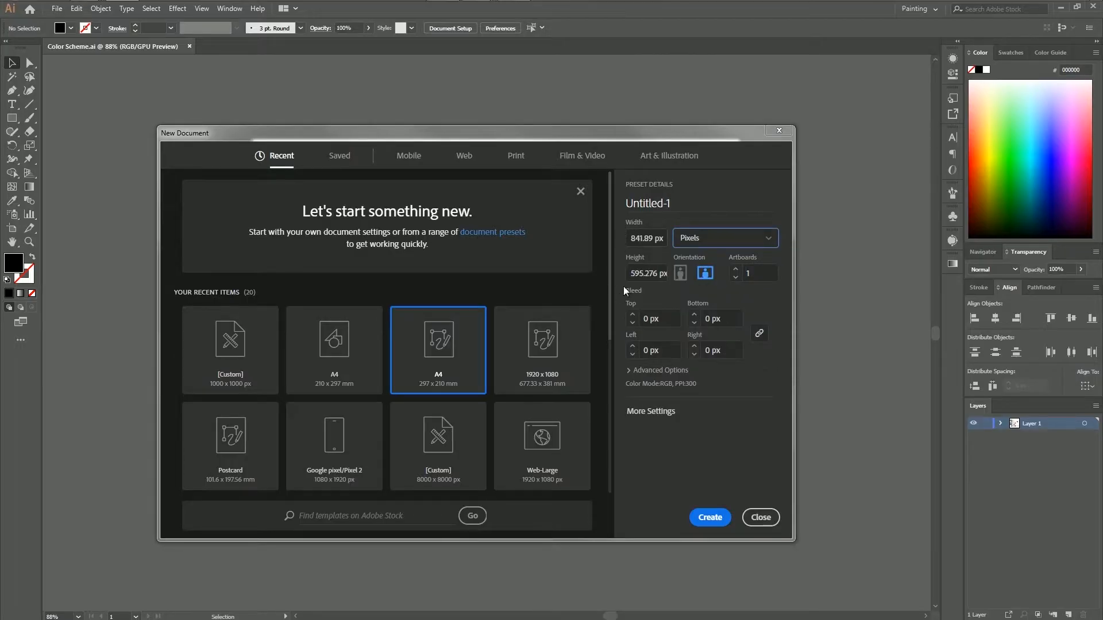
pyautogui.click(629, 239)
pyautogui.write('1000')
pyautogui.press('Tab')
pyautogui.write('1000')
pyautogui.press('Tab')
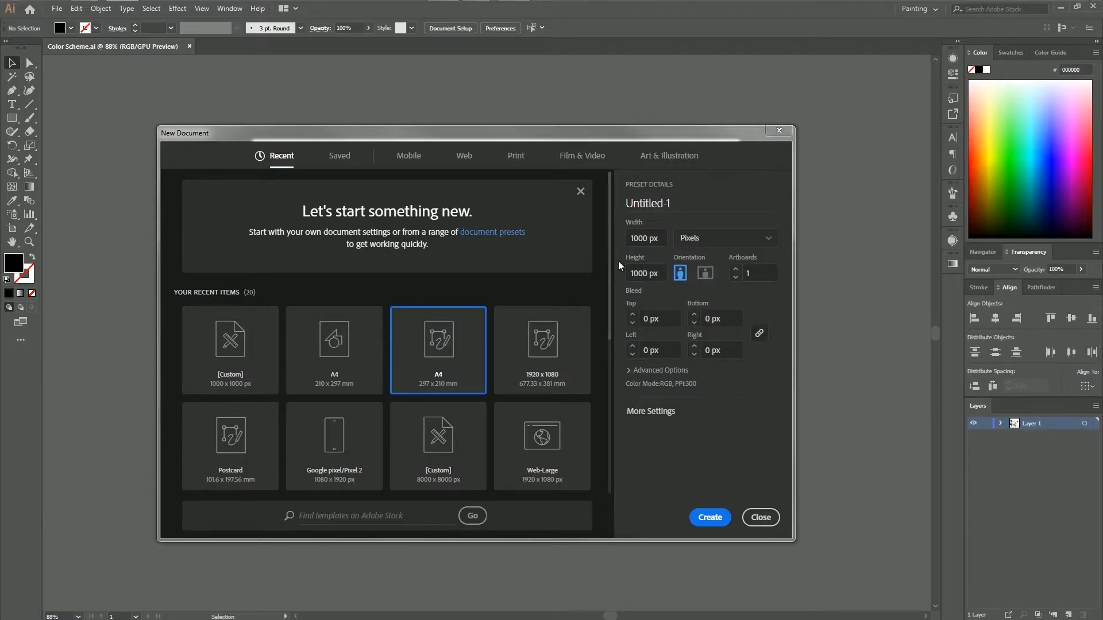
pyautogui.click(636, 370)
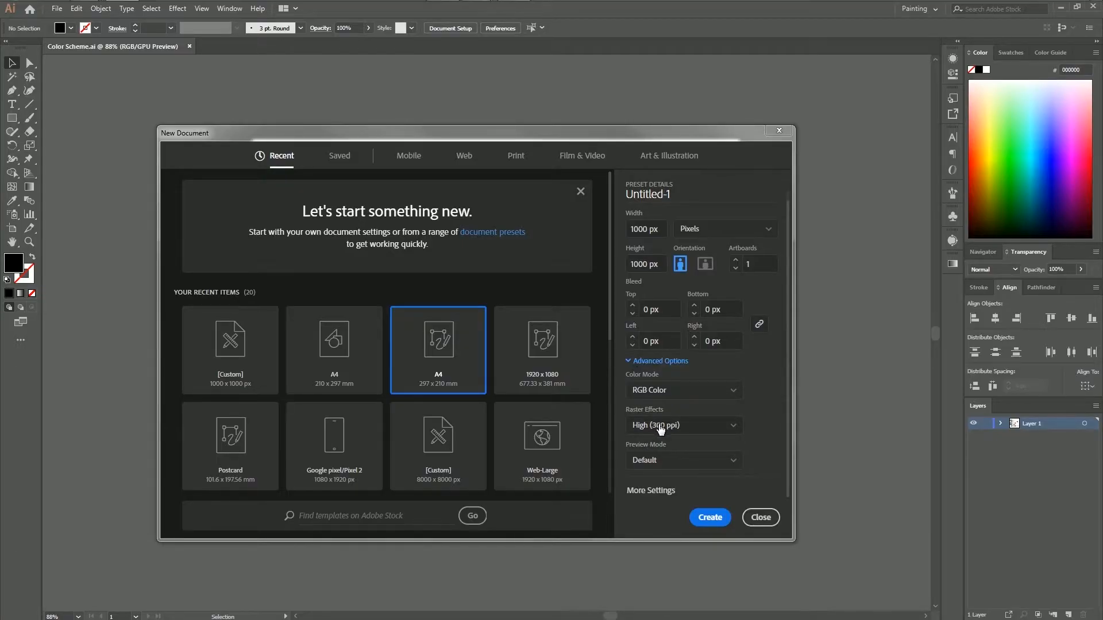
pyautogui.click(710, 517)
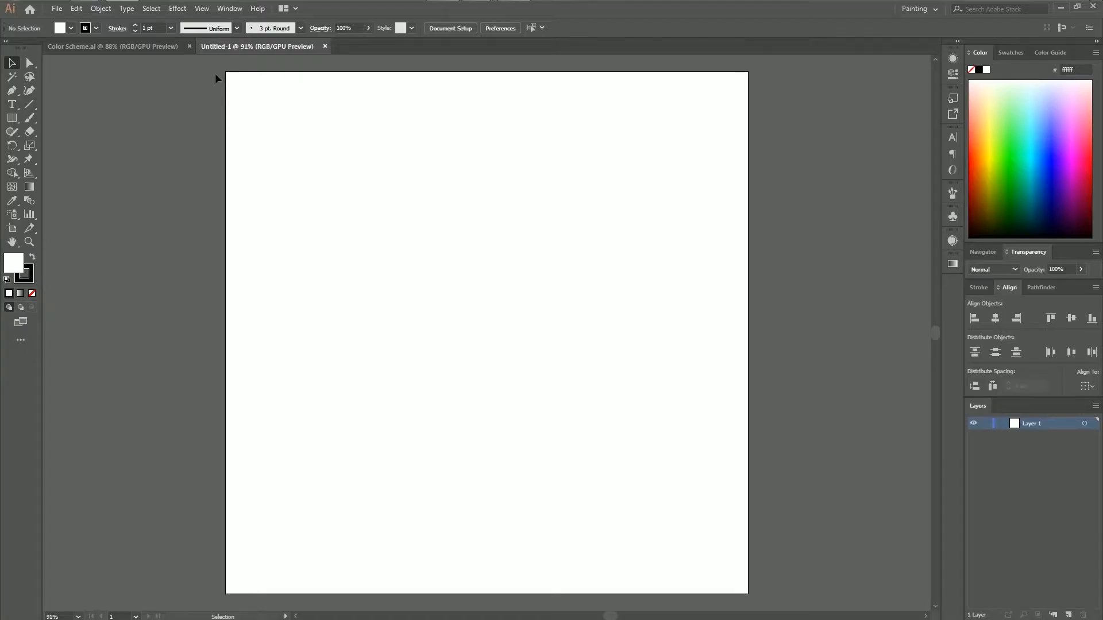
# Step: Show the rulers around the new artboard
pyautogui.click(201, 8)
pyautogui.moveTo(250, 320)
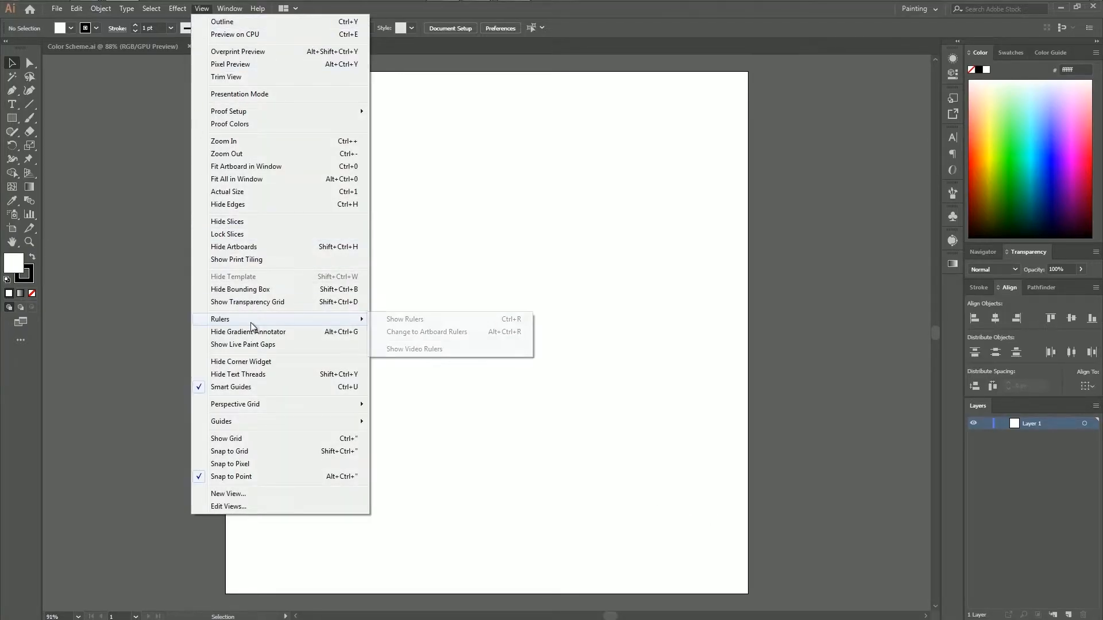
pyautogui.click(439, 321)
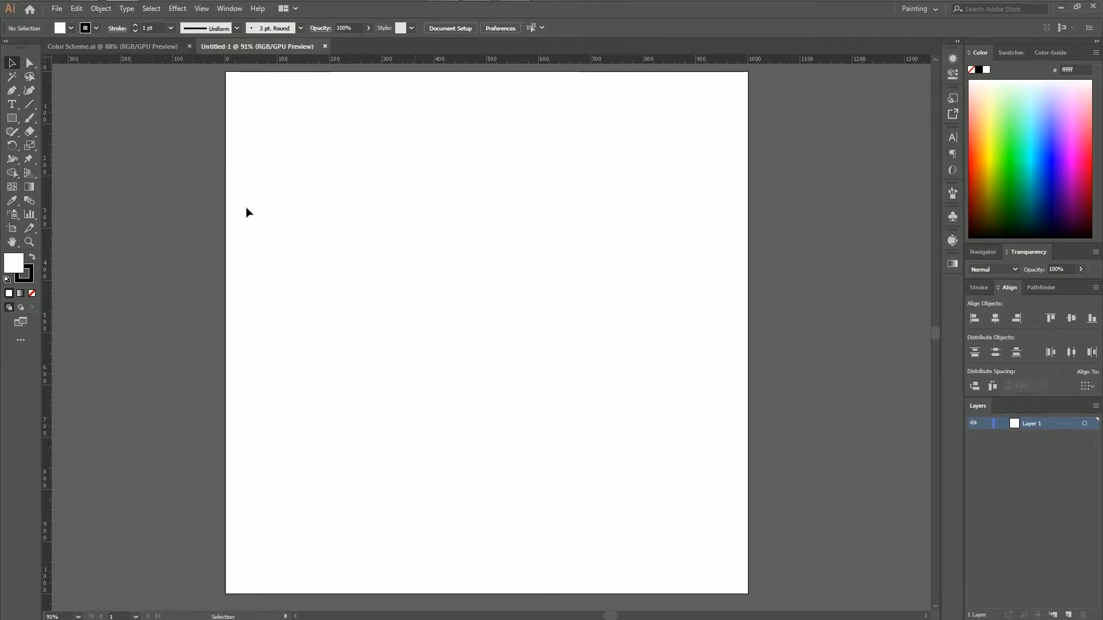
# Step: Draw a 1000 px vertical line over the artboard's full height and set its X position to 500 px
pyautogui.click(29, 104)
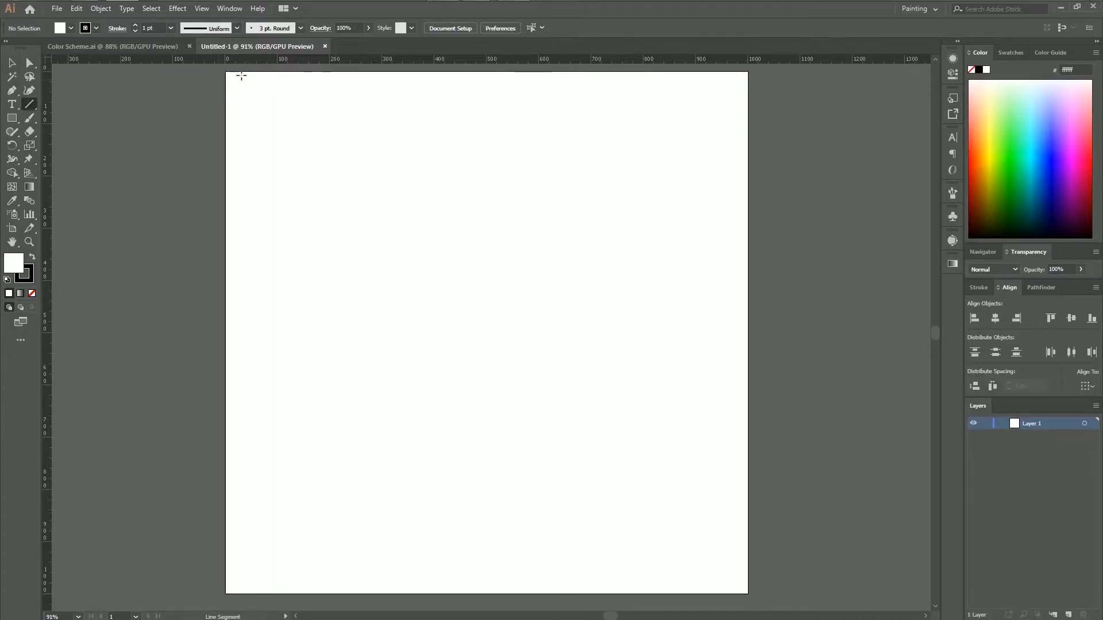
pyautogui.moveTo(241, 71); pyautogui.dragTo(240, 594)
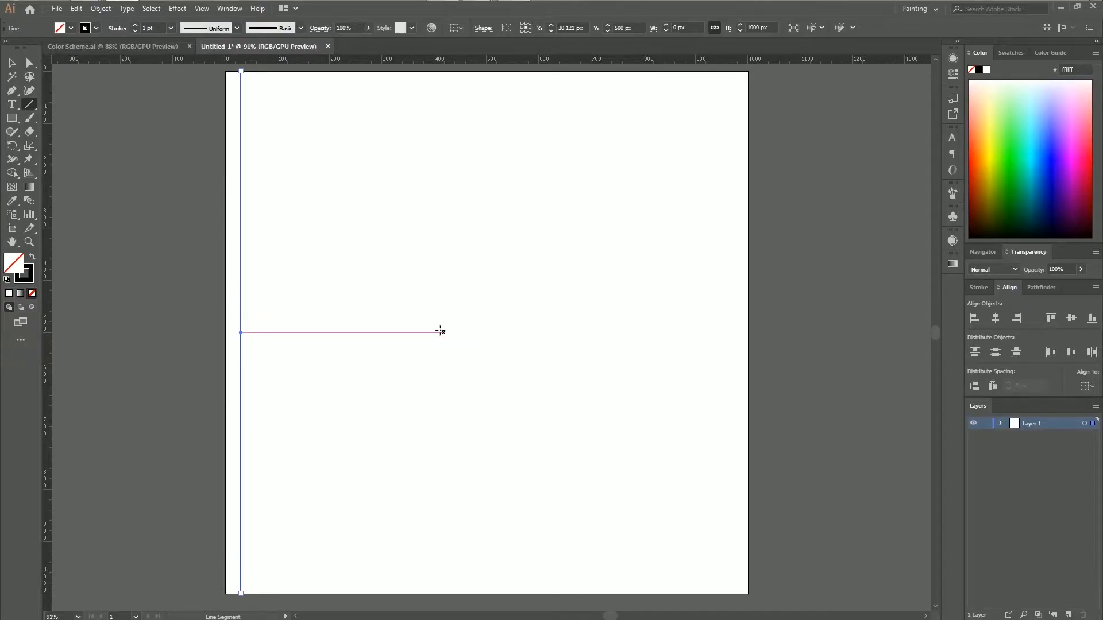
pyautogui.click(953, 78)
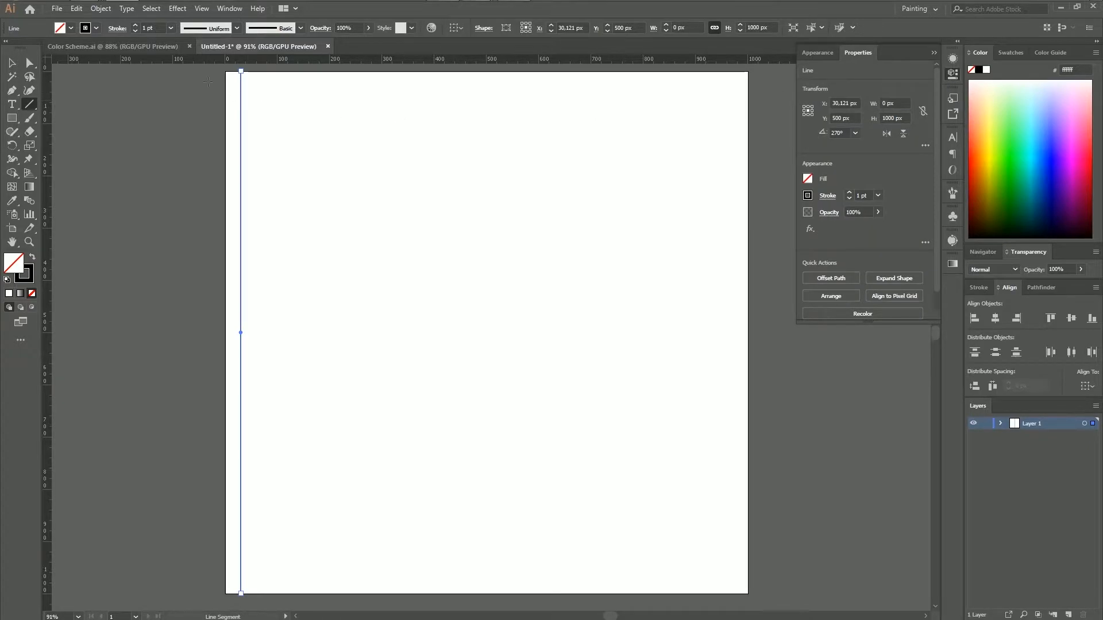
pyautogui.click(231, 10)
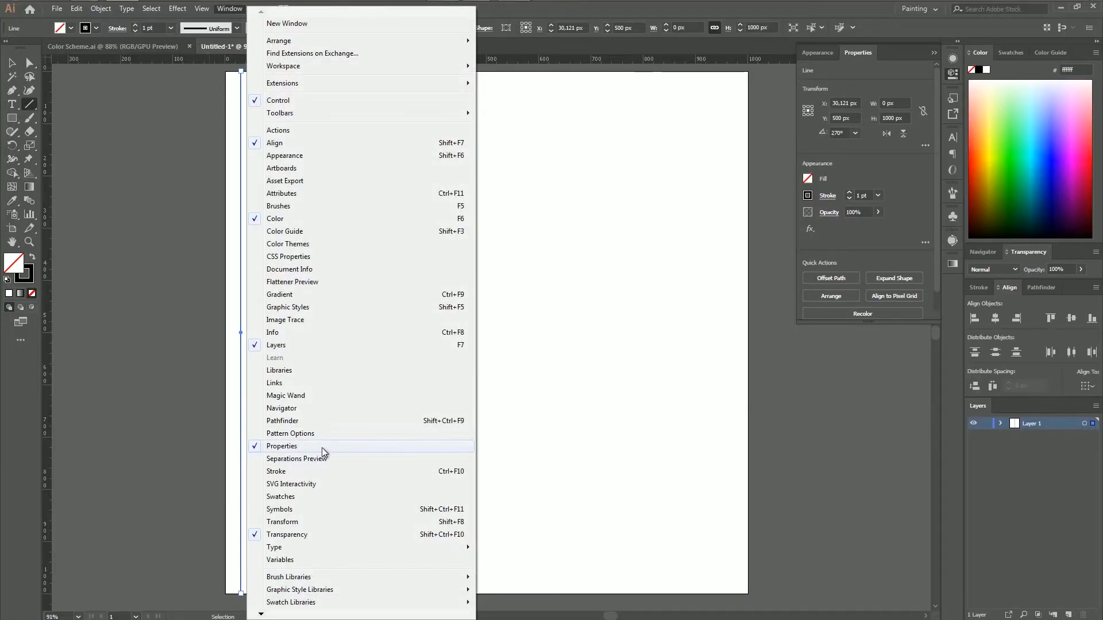
pyautogui.click(884, 68)
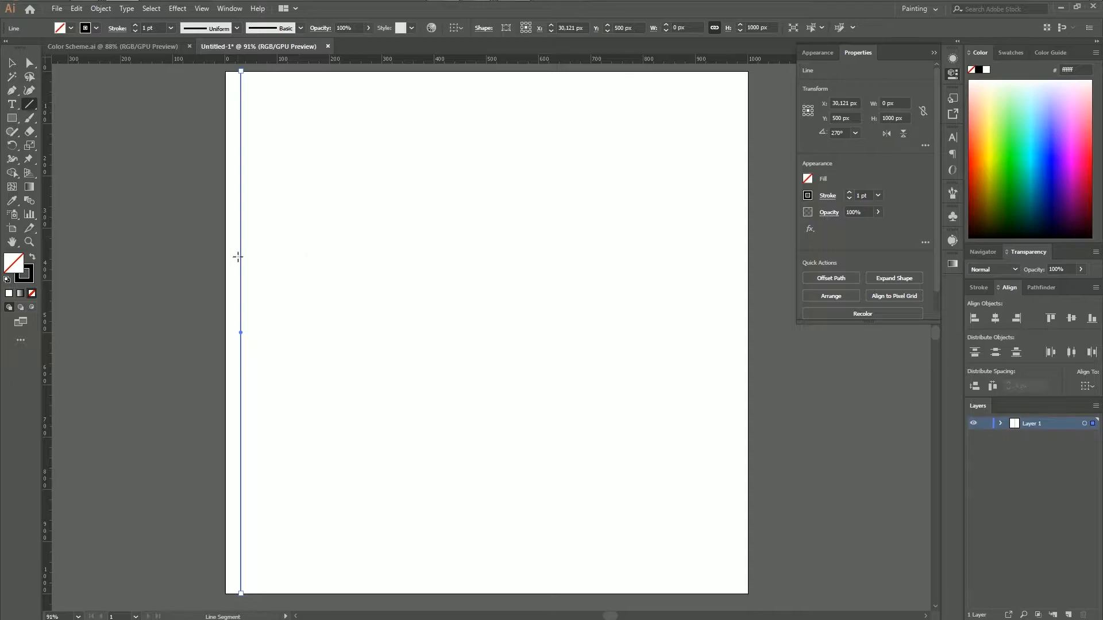
pyautogui.click(821, 105)
pyautogui.write('500')
pyautogui.click(852, 119)
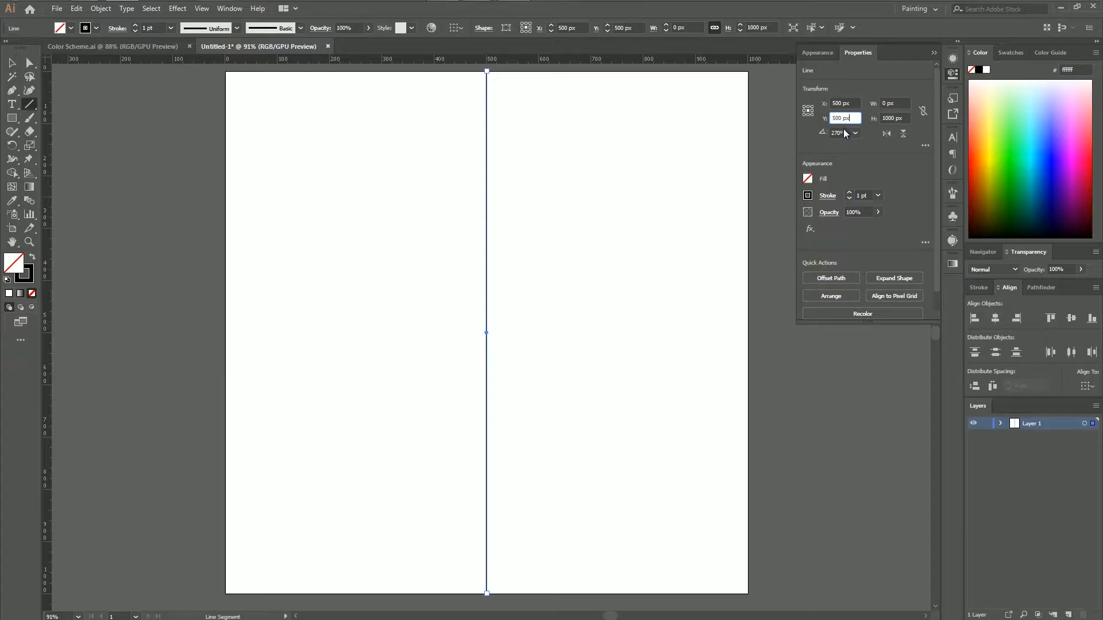
# Step: Convert the vertical centre line into a guide and close the Properties panel
pyautogui.rightClick(487, 188)
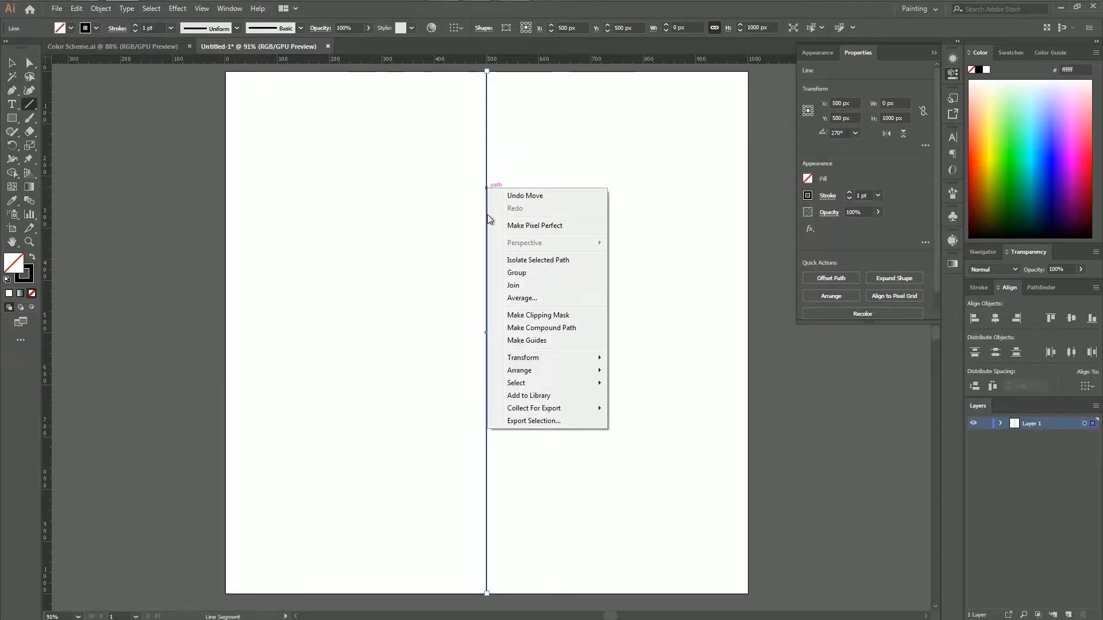
pyautogui.click(563, 340)
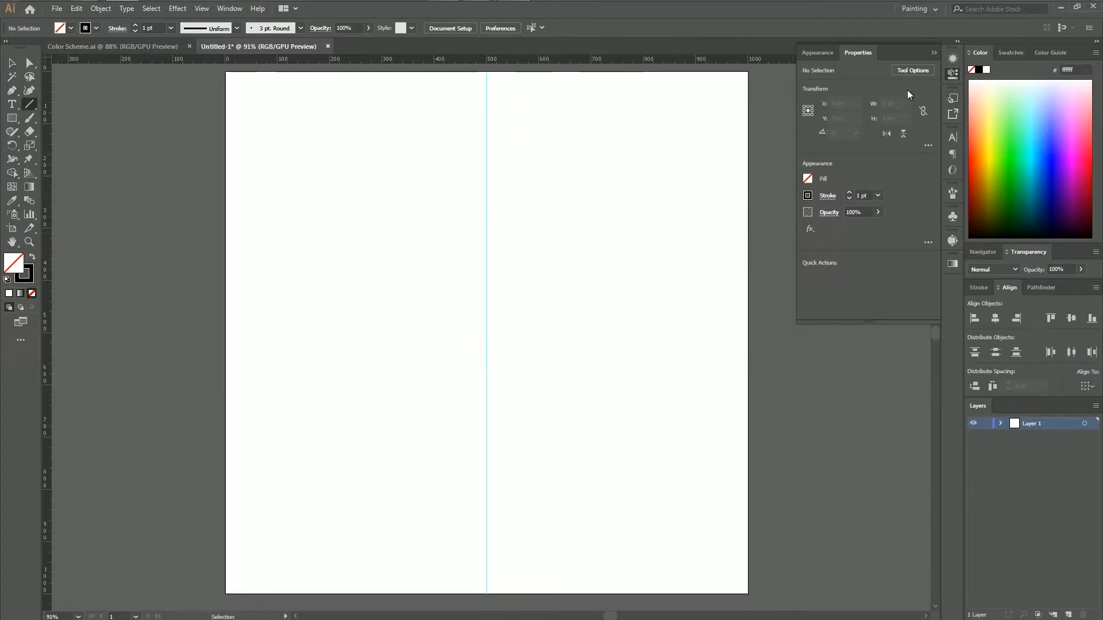
pyautogui.click(934, 53)
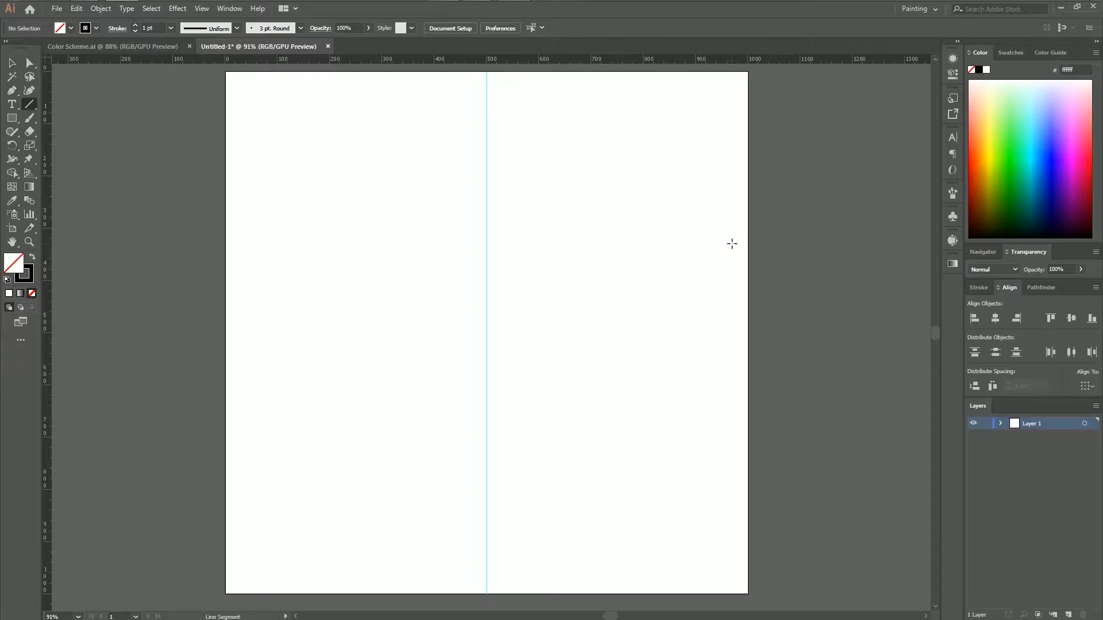
# Step: Draw an unfilled circle about 458 px in diameter centred on the guide and set its stroke to 2 pt
pyautogui.click(12, 121)
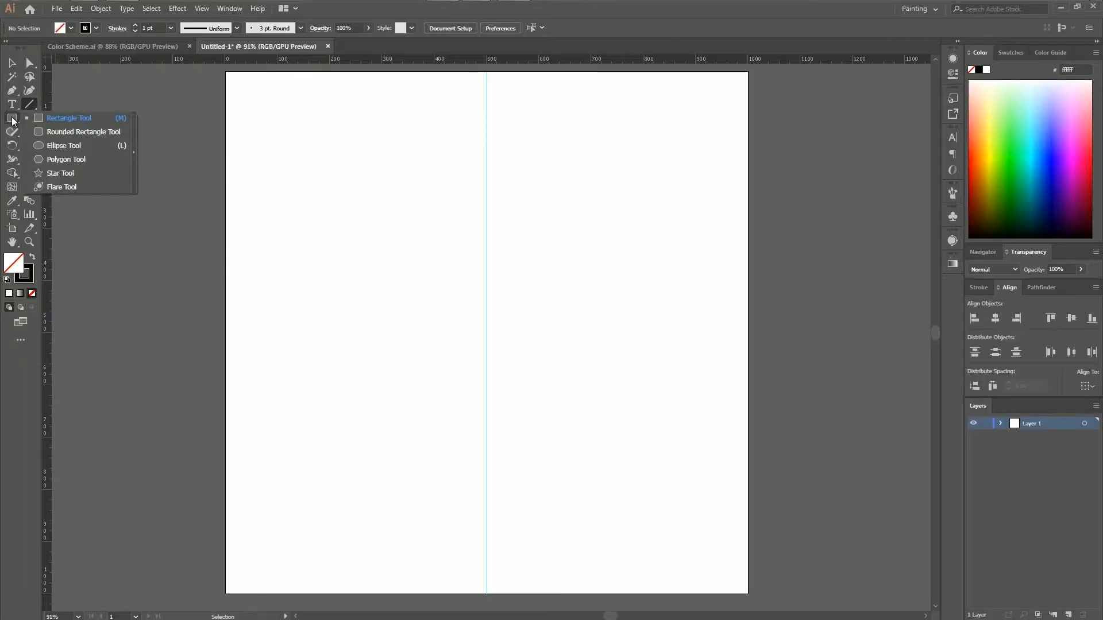
pyautogui.click(116, 148)
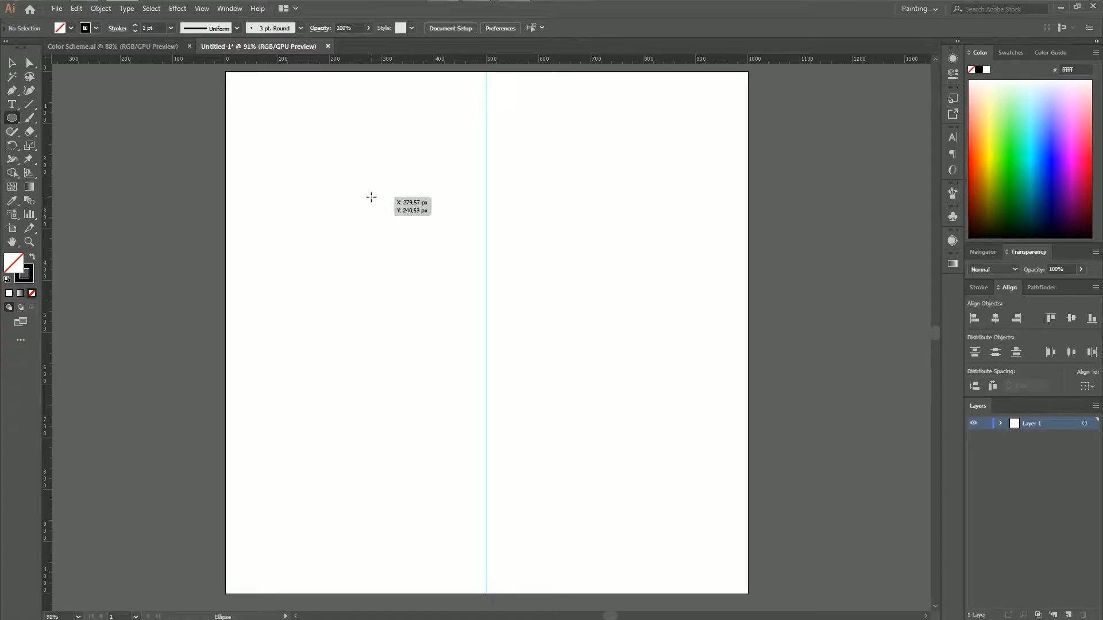
pyautogui.moveTo(367, 196); pyautogui.dragTo(606, 426)
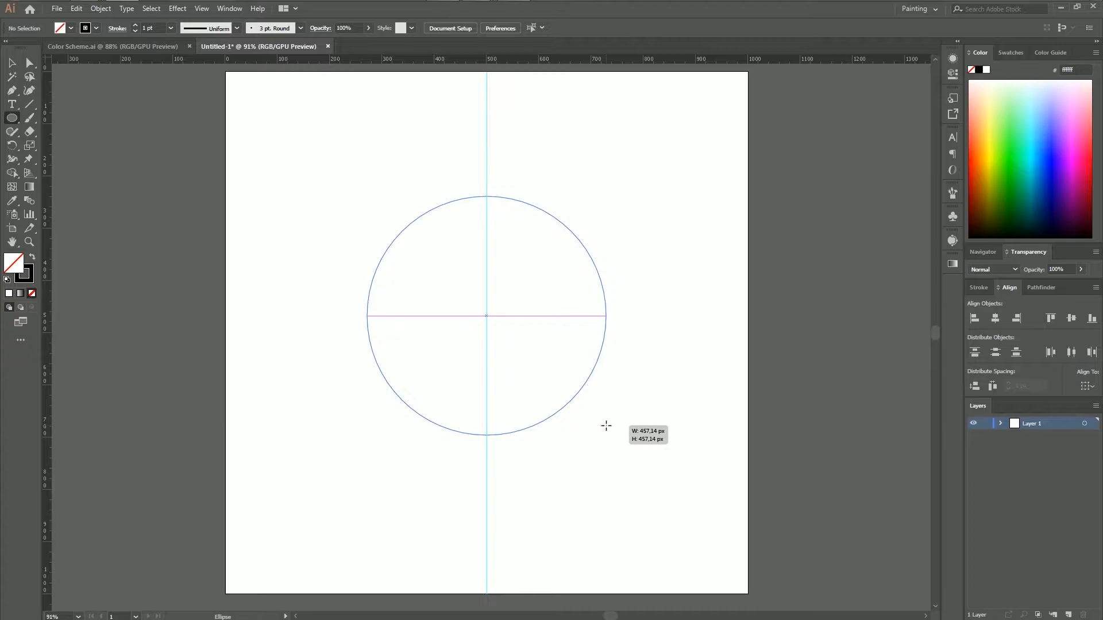
pyautogui.moveTo(606, 426); pyautogui.dragTo(566, 404)
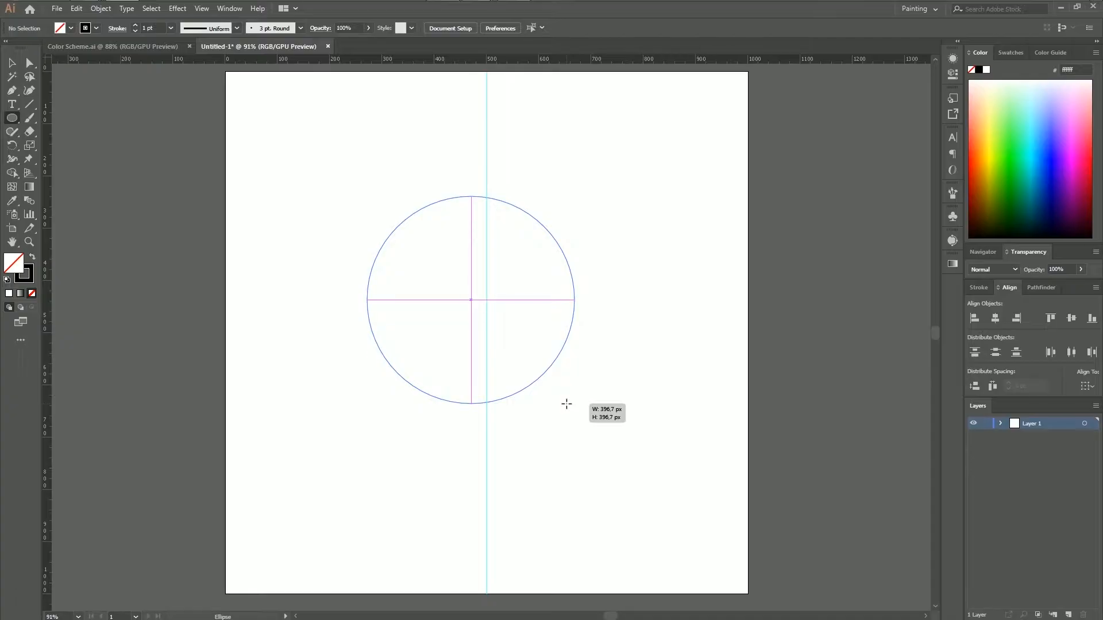
pyautogui.moveTo(566, 404); pyautogui.dragTo(606, 436)
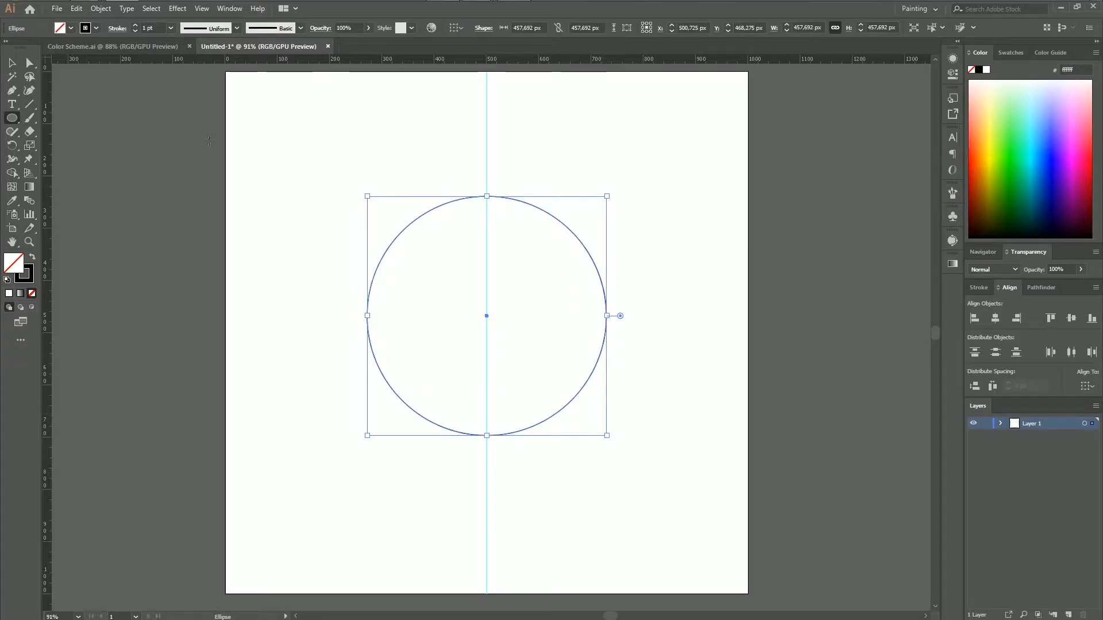
pyautogui.click(136, 26)
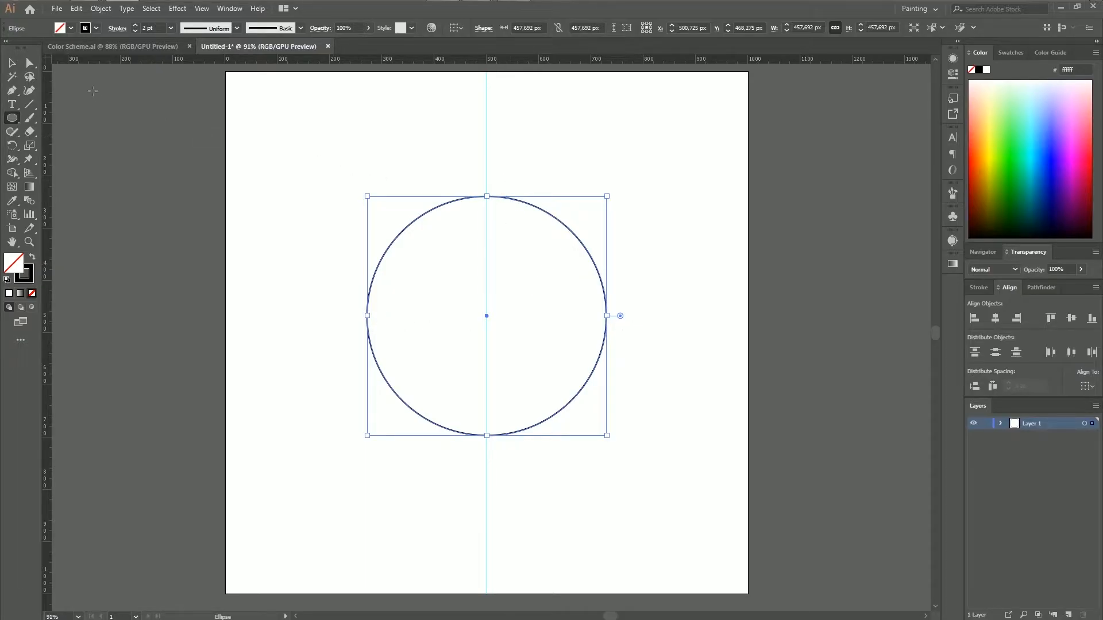
# Step: Move the circle's top, left and right anchor points straight down together until the shape is about 386 px tall
pyautogui.click(30, 65)
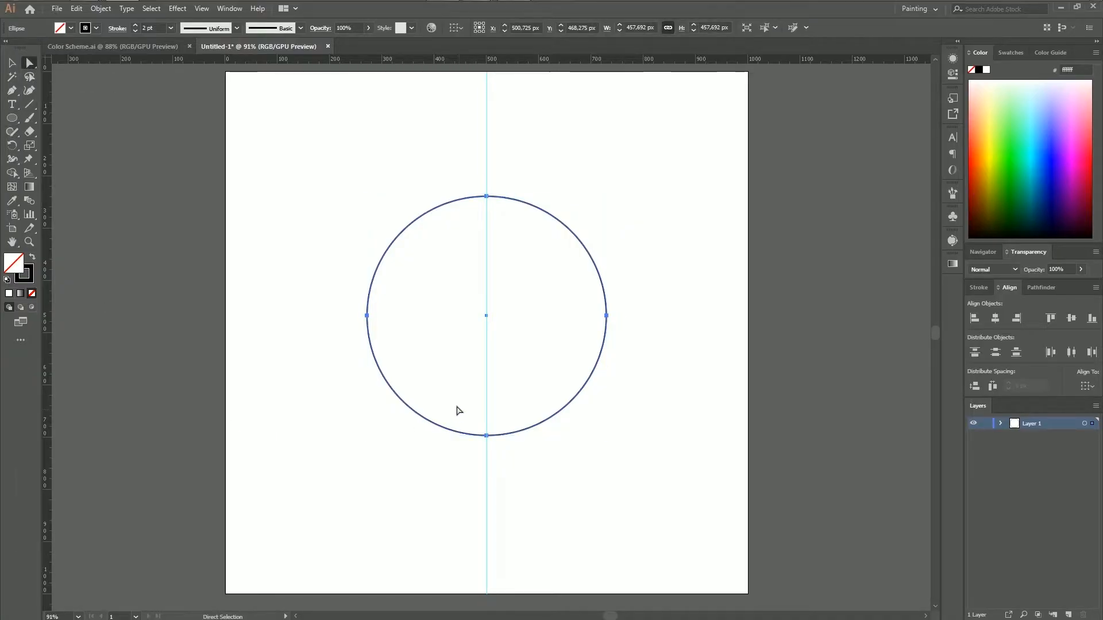
pyautogui.hotkey('ctrl', '1')
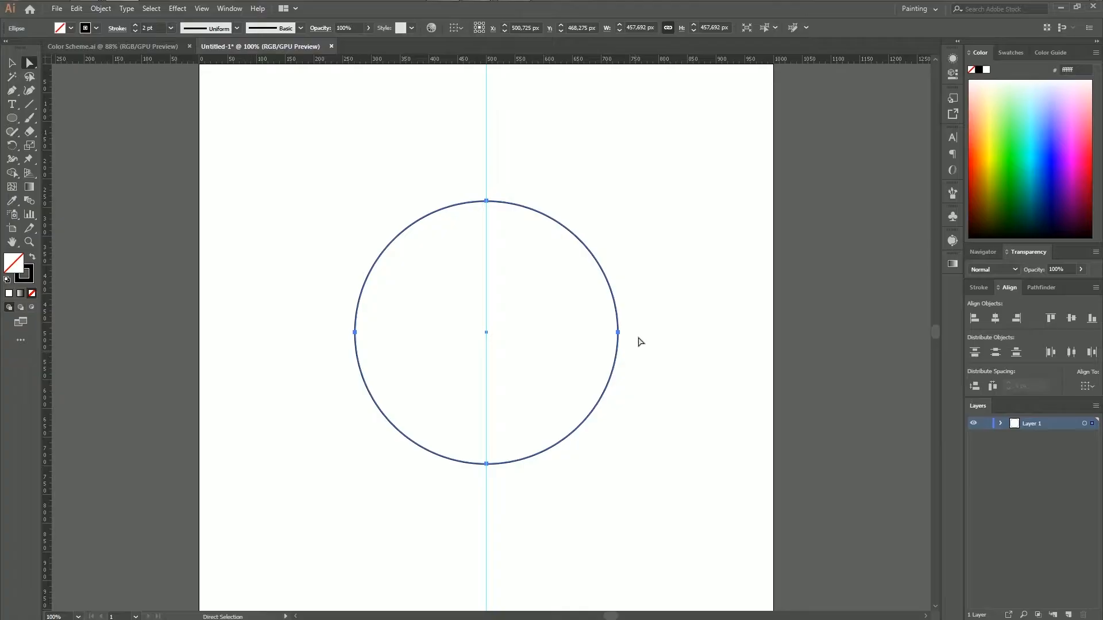
pyautogui.click(356, 333)
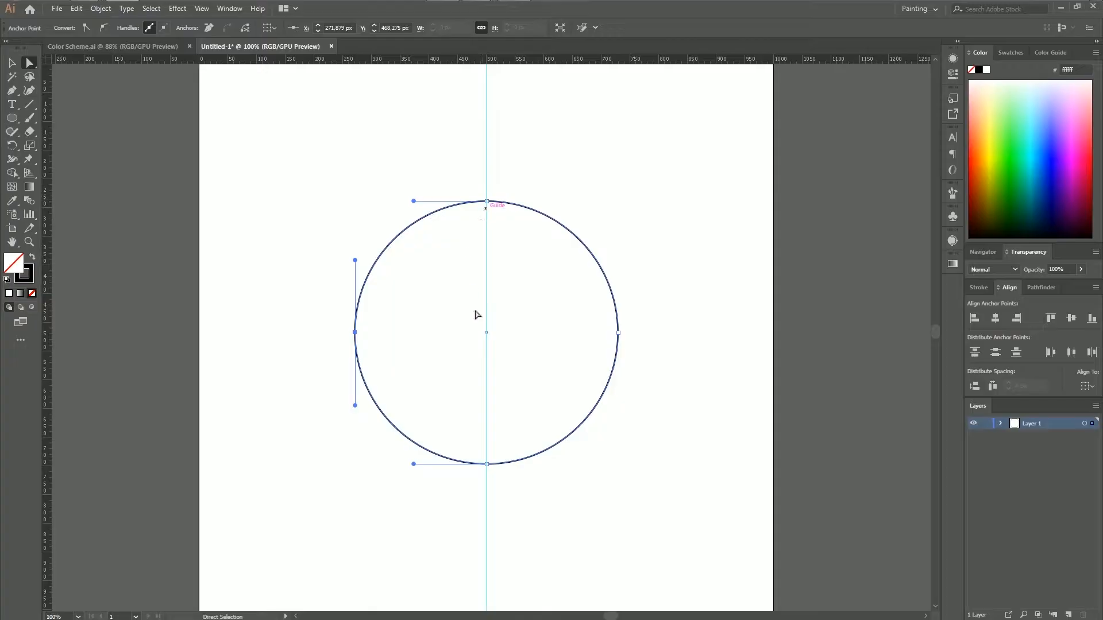
pyautogui.keyDown('shift'); pyautogui.click(618, 333); pyautogui.keyUp('shift')
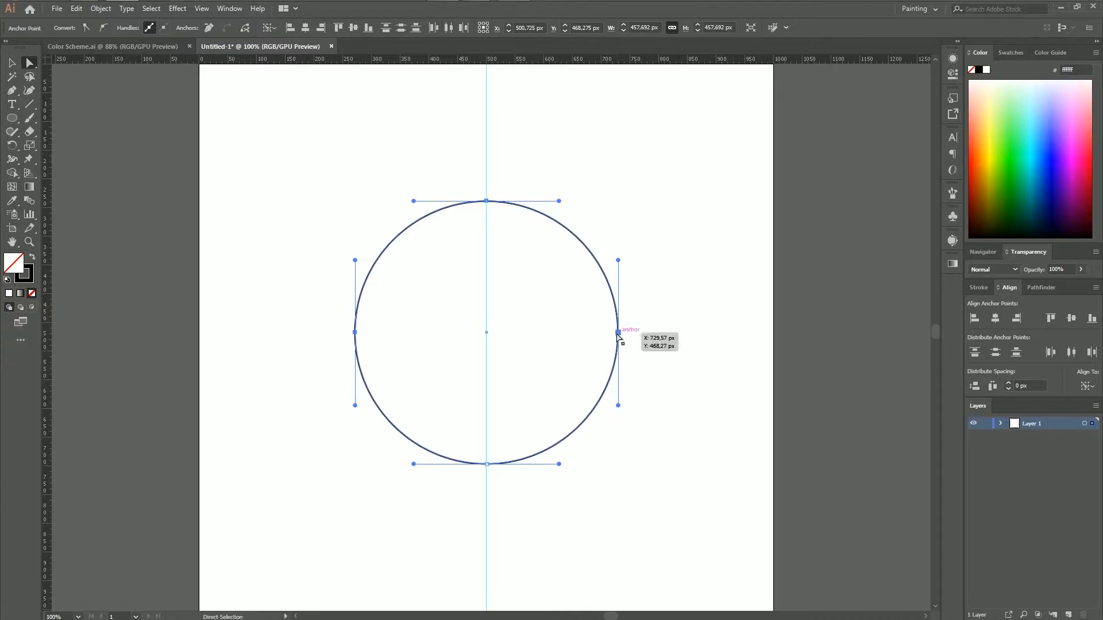
pyautogui.moveTo(618, 333); pyautogui.dragTo(617, 373)
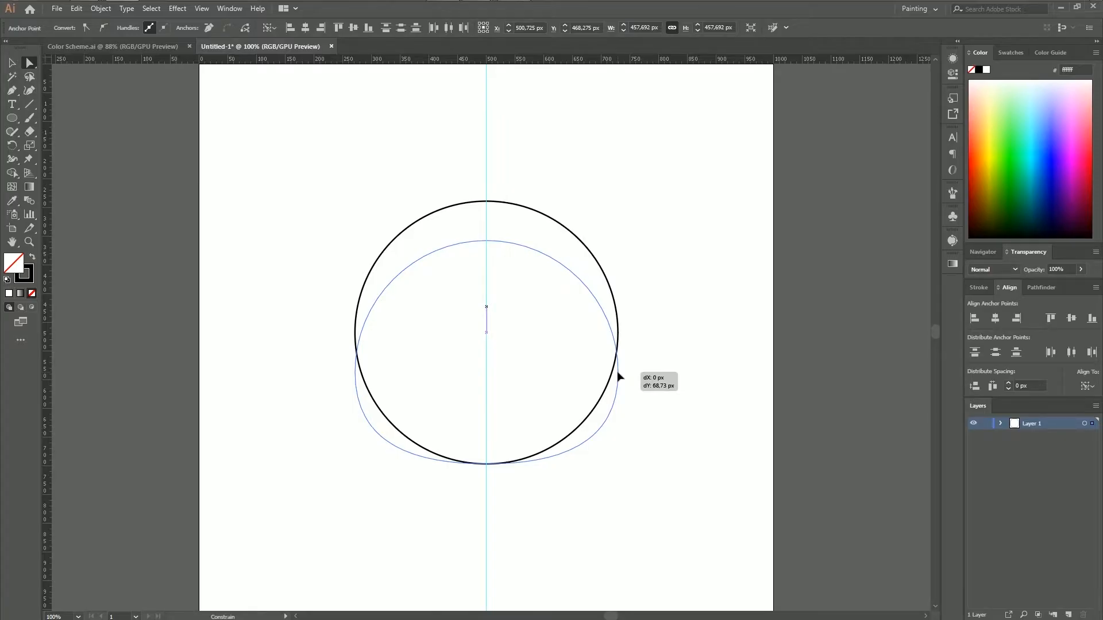
pyautogui.moveTo(618, 375); pyautogui.dragTo(617, 372)
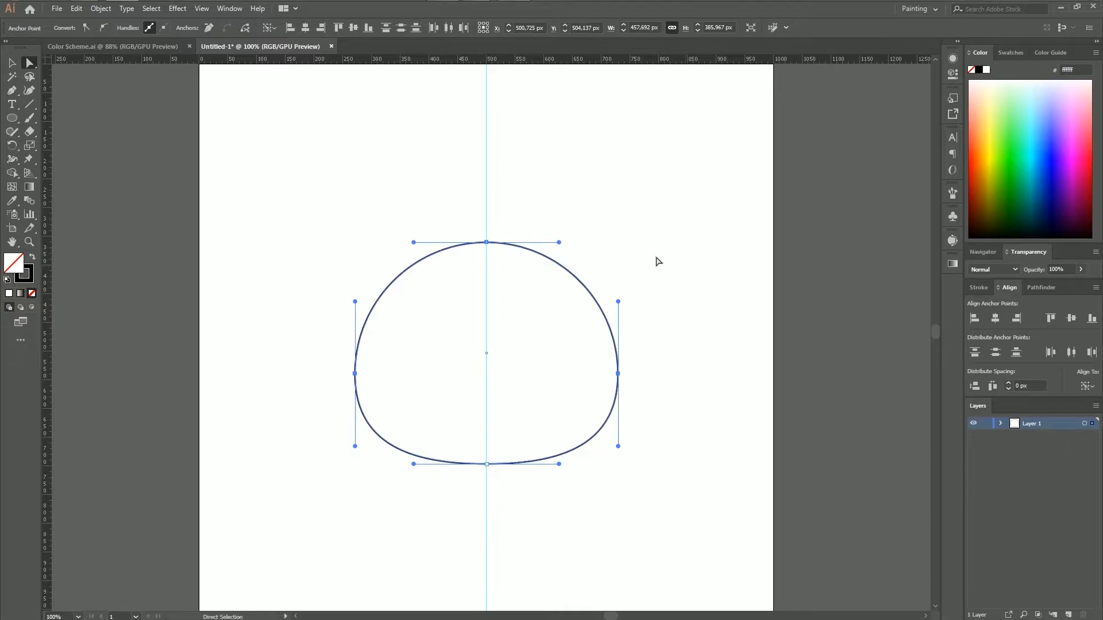
pyautogui.scroll(2, 706, 318)
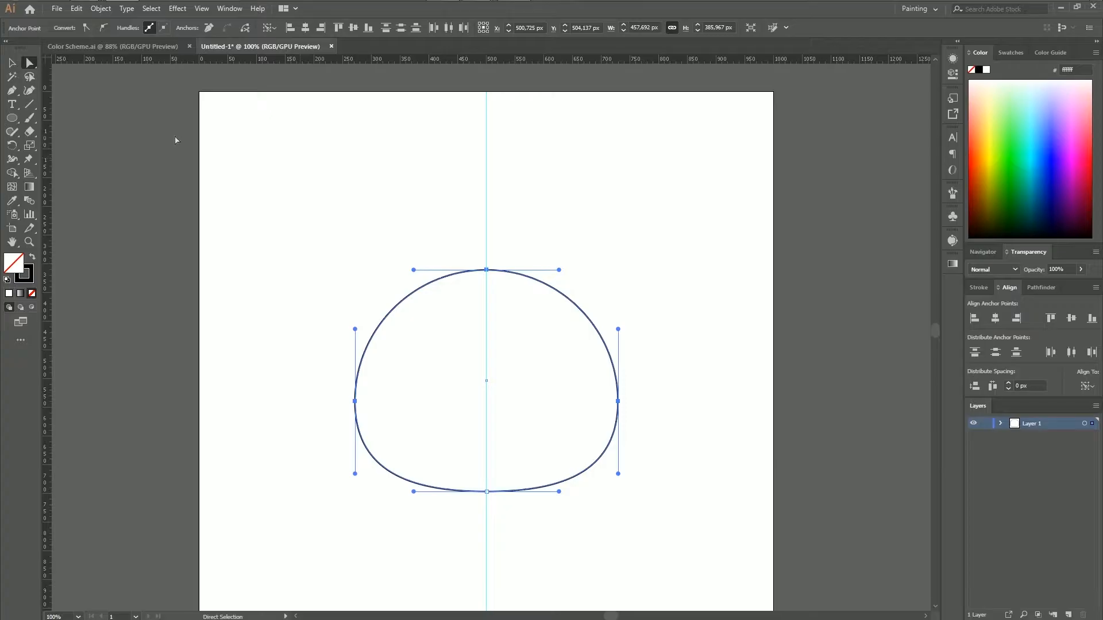
# Step: Nudge the head shape's top and side anchor points down 6 px, making the shape about 380 px tall
pyautogui.click(11, 66)
pyautogui.scroll(-3, 344, 270)
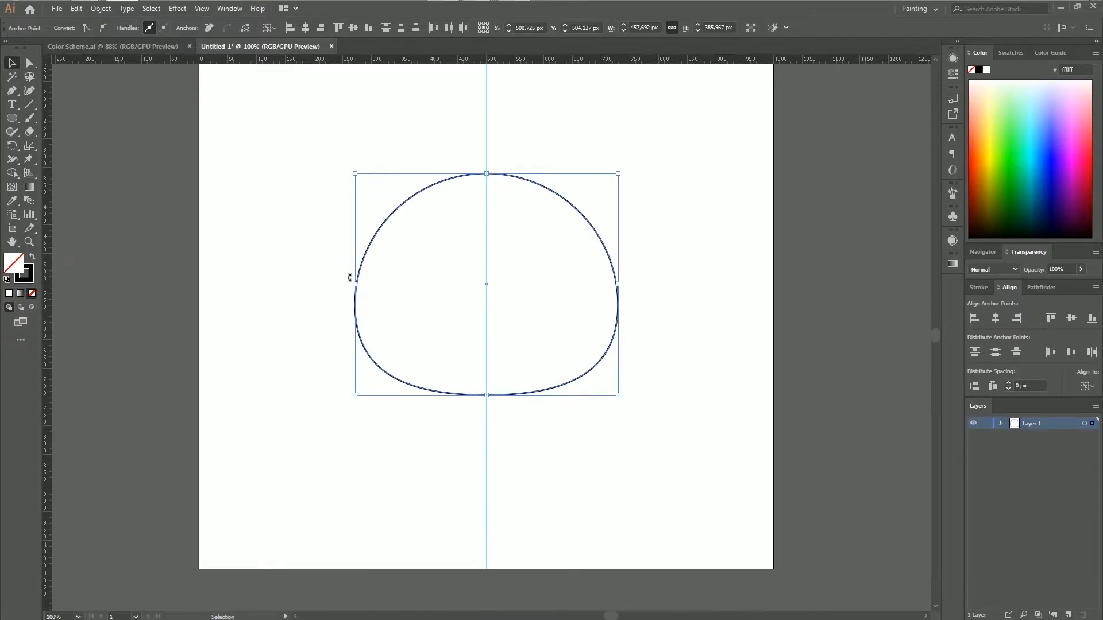
pyautogui.scroll(-1, 349, 279)
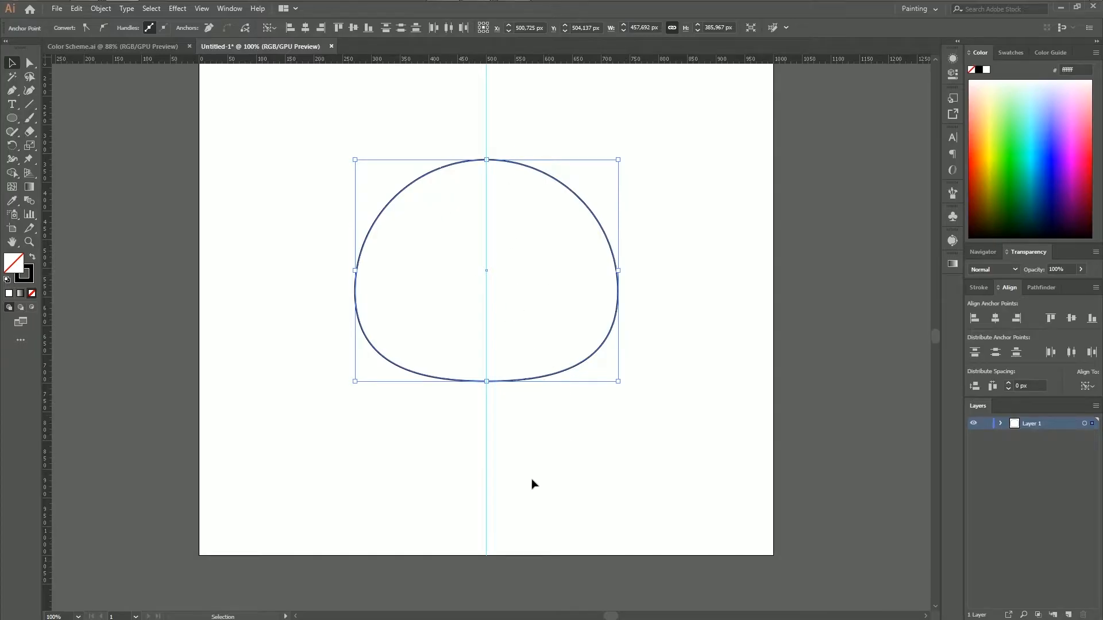
pyautogui.scroll(3, 531, 477)
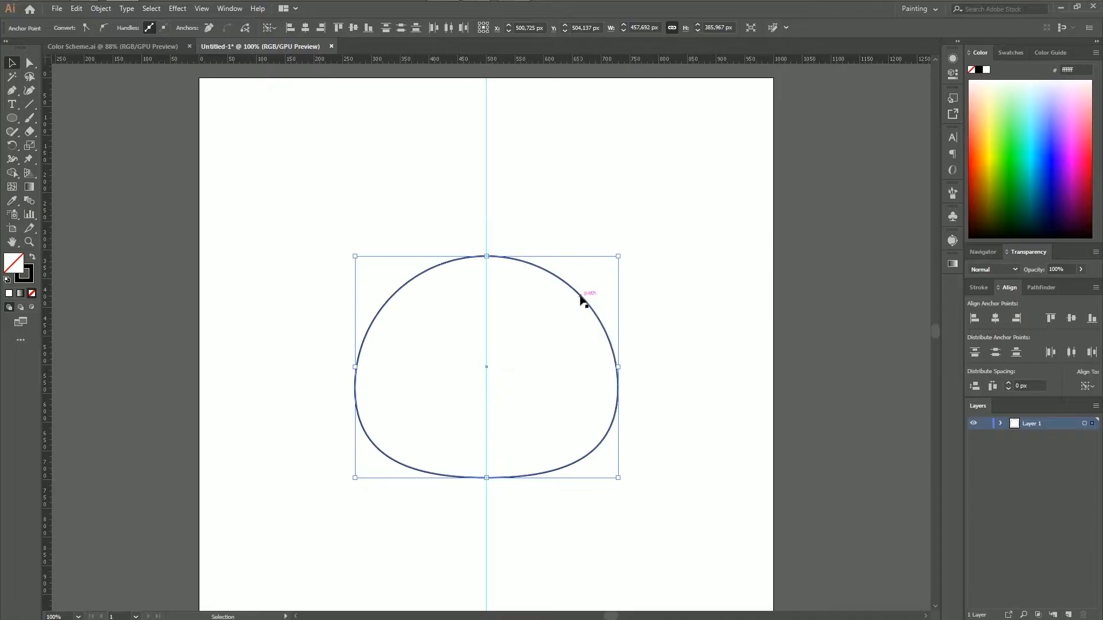
pyautogui.press('Down')
pyautogui.press('Down')
pyautogui.press('Down')
pyautogui.press('Down')
pyautogui.press('Down')
pyautogui.press('Down')
# Step: Select the entire head shape and move it straight down along the guide towards the lower half of the artboard
pyautogui.click(584, 559)
pyautogui.click(556, 280)
pyautogui.press('Down')
pyautogui.press('Down')
pyautogui.press('Down')
pyautogui.press('Down')
pyautogui.press('Down')
pyautogui.press('Down')
pyautogui.press('Down')
pyautogui.press('Down')
pyautogui.press('Down')
pyautogui.press('Down')
pyautogui.press('Down')
pyautogui.press('Down')
pyautogui.press('Down')
pyautogui.press('Down')
pyautogui.press('Down')
pyautogui.press('Down')
pyautogui.press('Down')
pyautogui.press('Down')
pyautogui.press('Down')
pyautogui.press('Down')
pyautogui.press('Down')
pyautogui.press('Down')
pyautogui.press('Down')
pyautogui.press('Down')
pyautogui.press('Down')
pyautogui.press('Down')
pyautogui.press('Down')
pyautogui.press('Down')
pyautogui.press('Down')
pyautogui.press('Down')
pyautogui.press('Down')
pyautogui.press('Down')
pyautogui.press('Down')
pyautogui.press('Down')
pyautogui.press('Down')
pyautogui.press('Down')
pyautogui.press('Down')
pyautogui.press('Down')
pyautogui.press('Down')
pyautogui.press('Down')
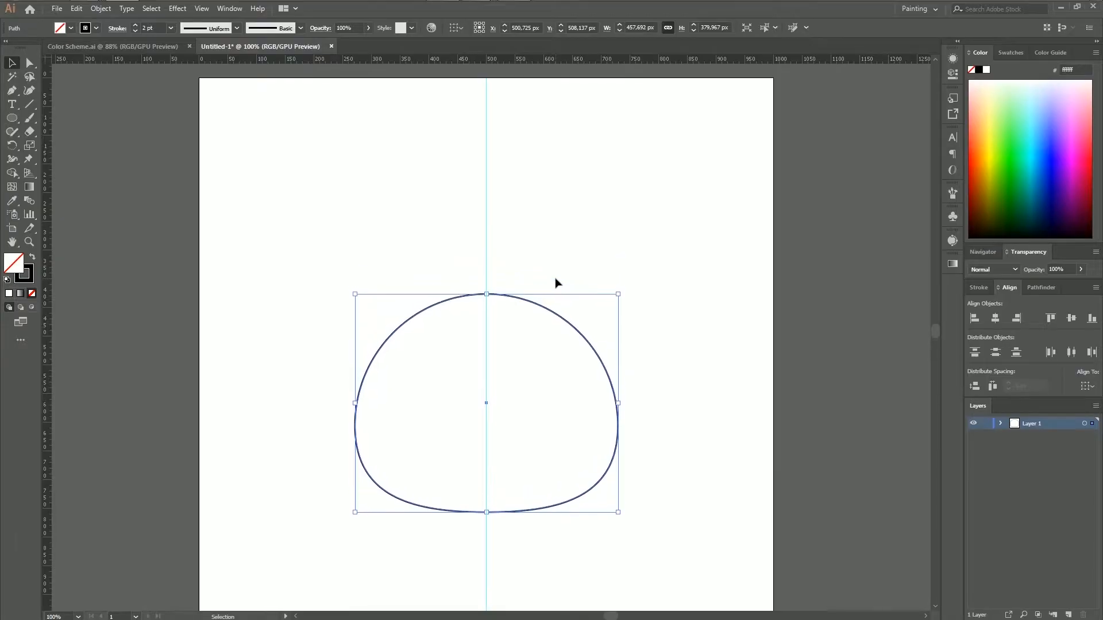
# Step: Draw a narrow ear ellipse about 93 by 515 px overlapping the upper left of the head, and tilt its top outward
pyautogui.click(556, 281)
pyautogui.scroll(-5, 556, 281)
pyautogui.scroll(3, 556, 282)
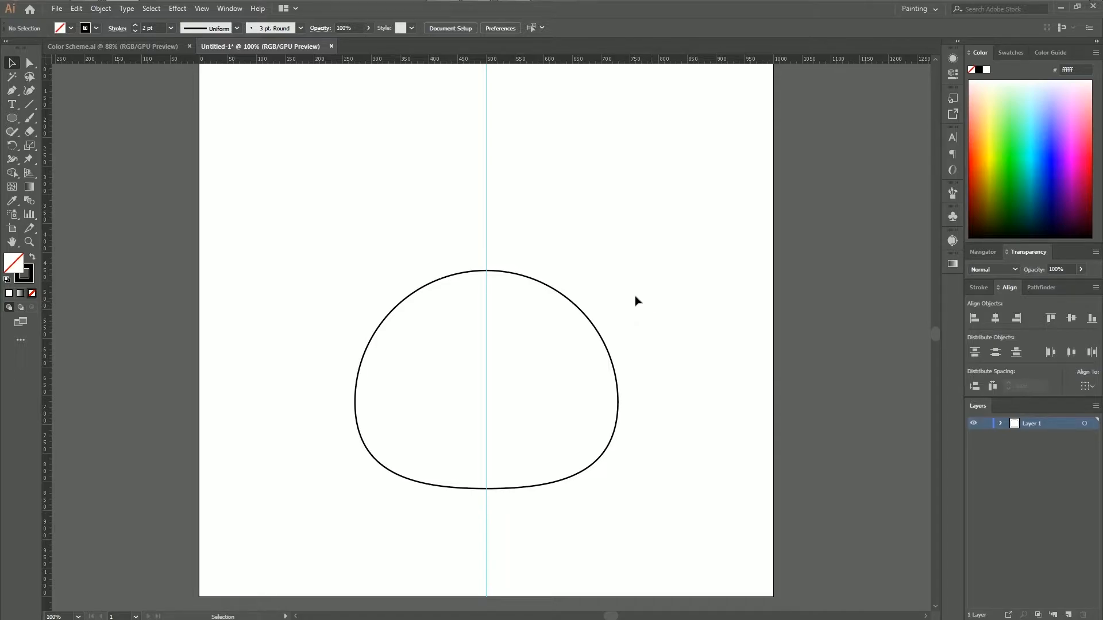
pyautogui.scroll(2, 427, 345)
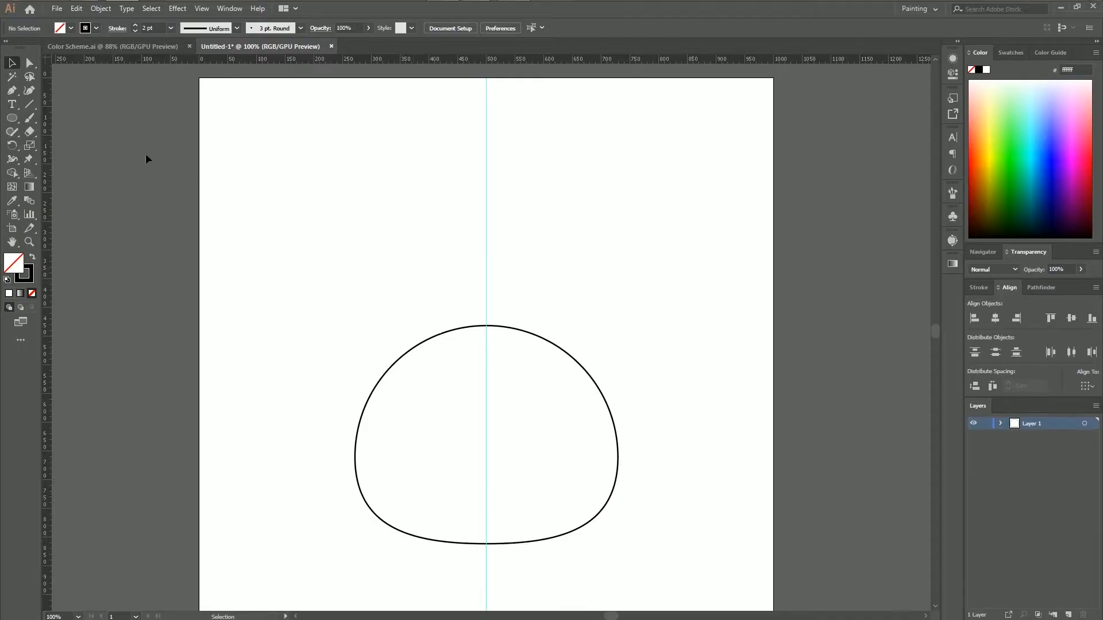
pyautogui.click(13, 120)
pyautogui.moveTo(396, 133); pyautogui.dragTo(445, 429)
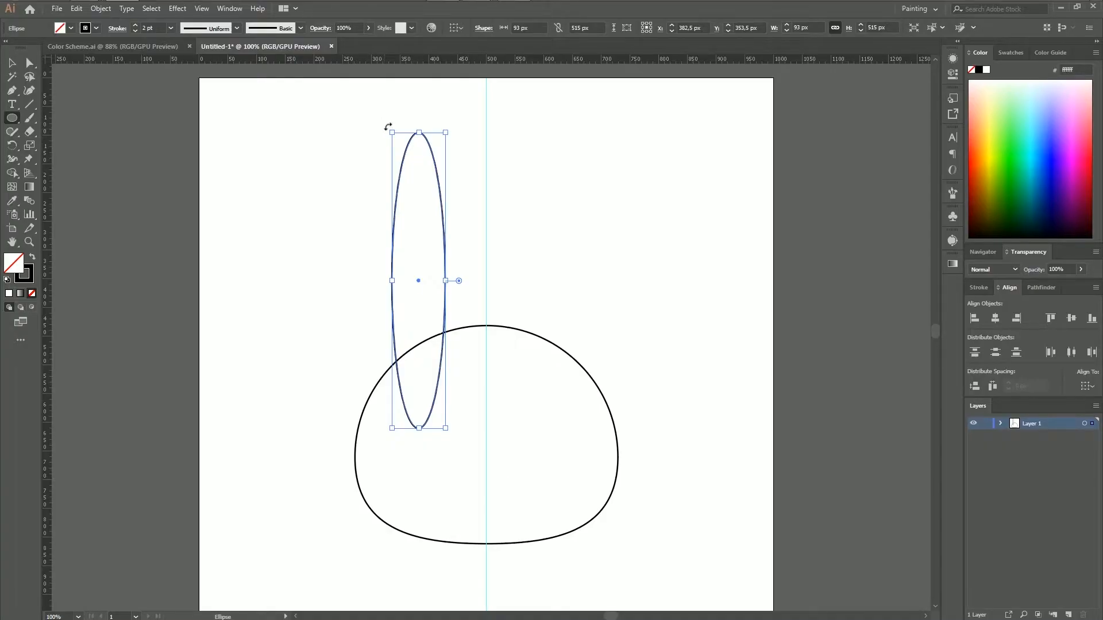
pyautogui.moveTo(387, 126); pyautogui.dragTo(361, 144)
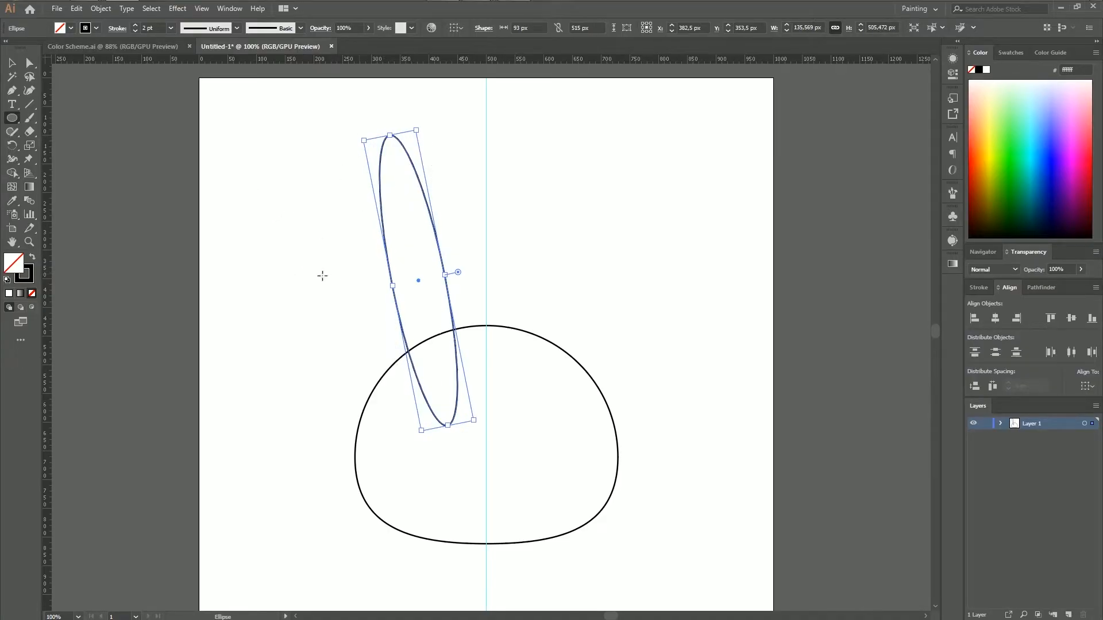
# Step: Reposition the tilted ear ellipse on the head and widen it to about 116 px
pyautogui.press('v')
pyautogui.moveTo(437, 234)
pyautogui.mouseDown()
pyautogui.moveTo(448, 241)
pyautogui.moveTo(442, 222)
pyautogui.mouseUp()
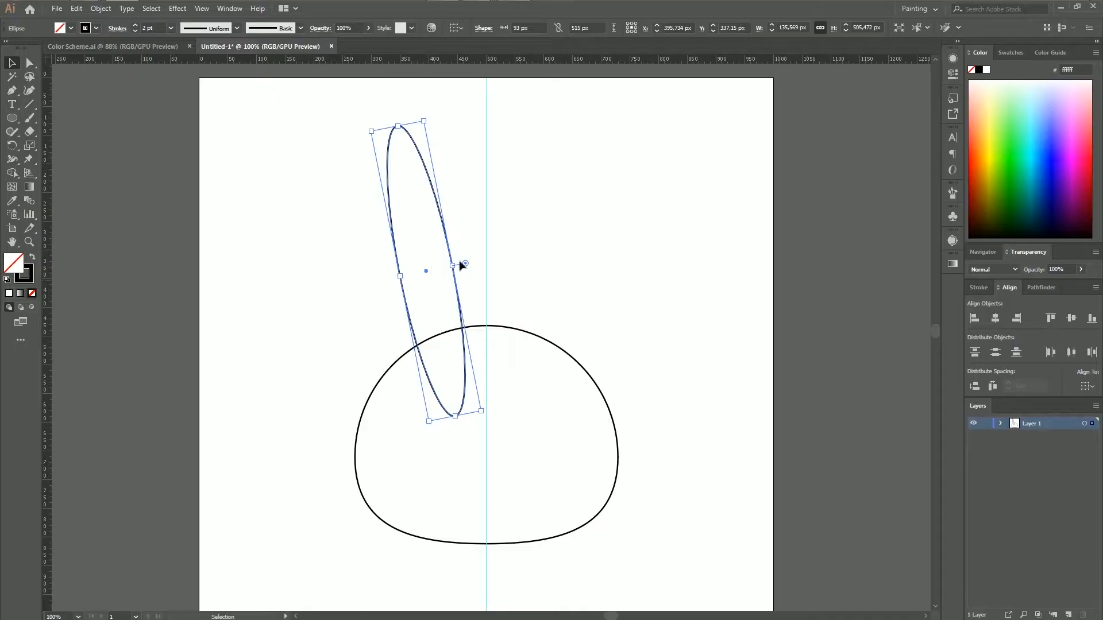
pyautogui.moveTo(401, 277); pyautogui.dragTo(391, 277)
pyautogui.moveTo(459, 289); pyautogui.dragTo(462, 290)
pyautogui.click(525, 289)
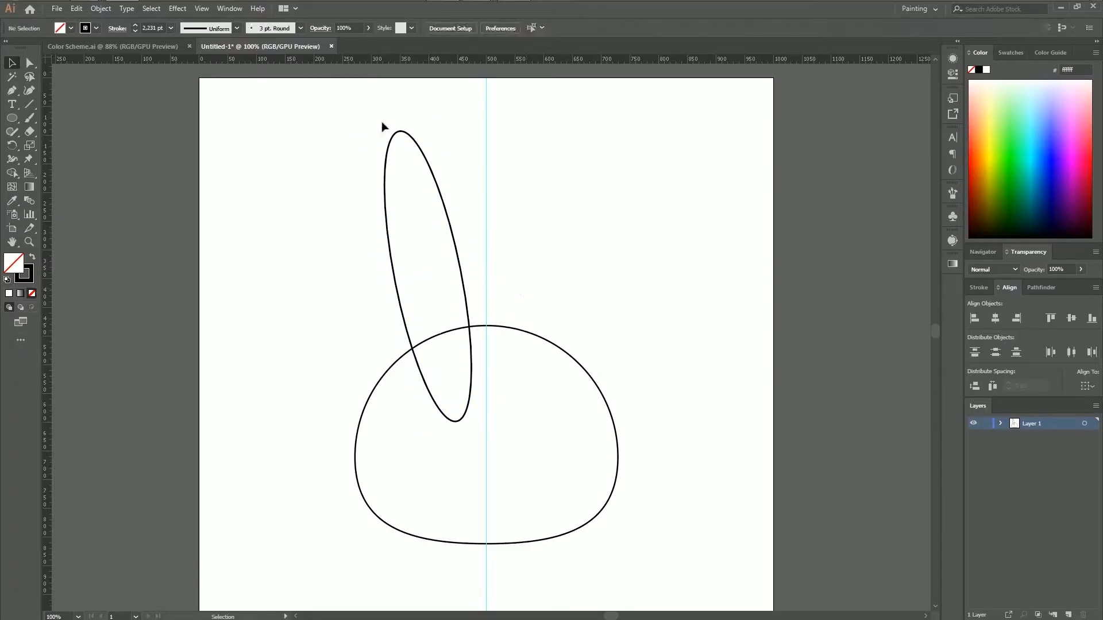
# Step: Convert the ear ellipse's top anchor point into a sharp corner with the Anchor Point tool
pyautogui.click(395, 138)
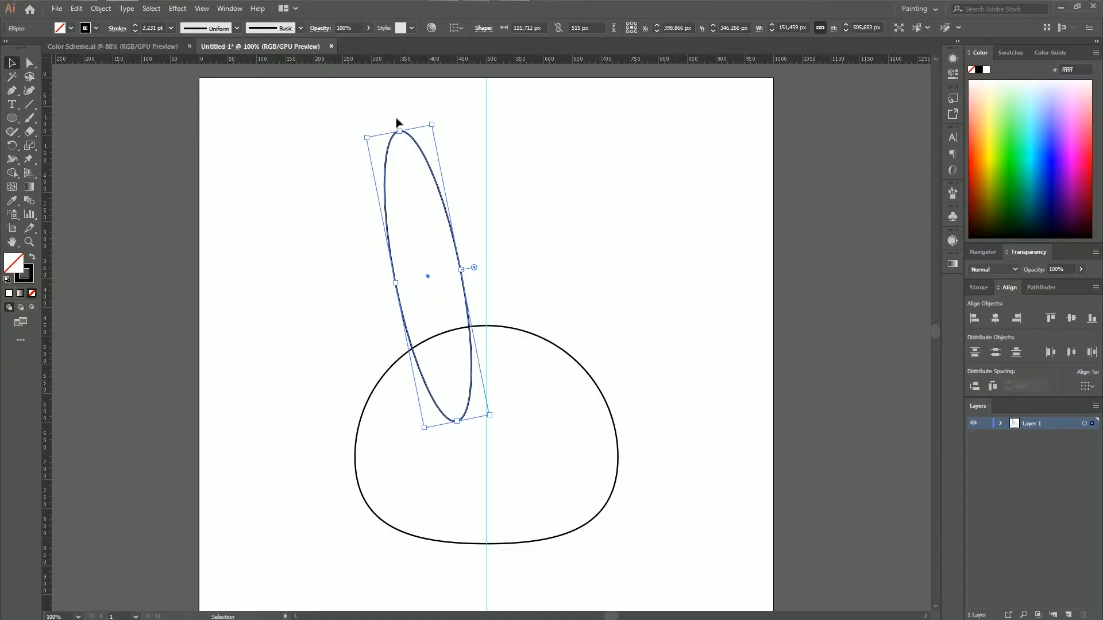
pyautogui.scroll(1, 276, 218)
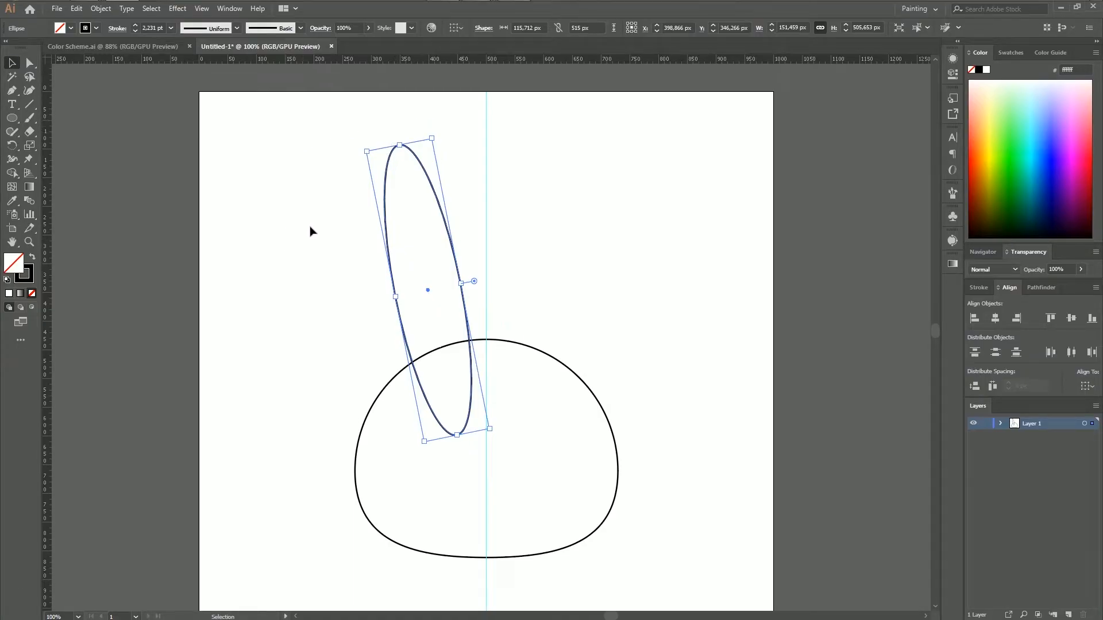
pyautogui.click(12, 94)
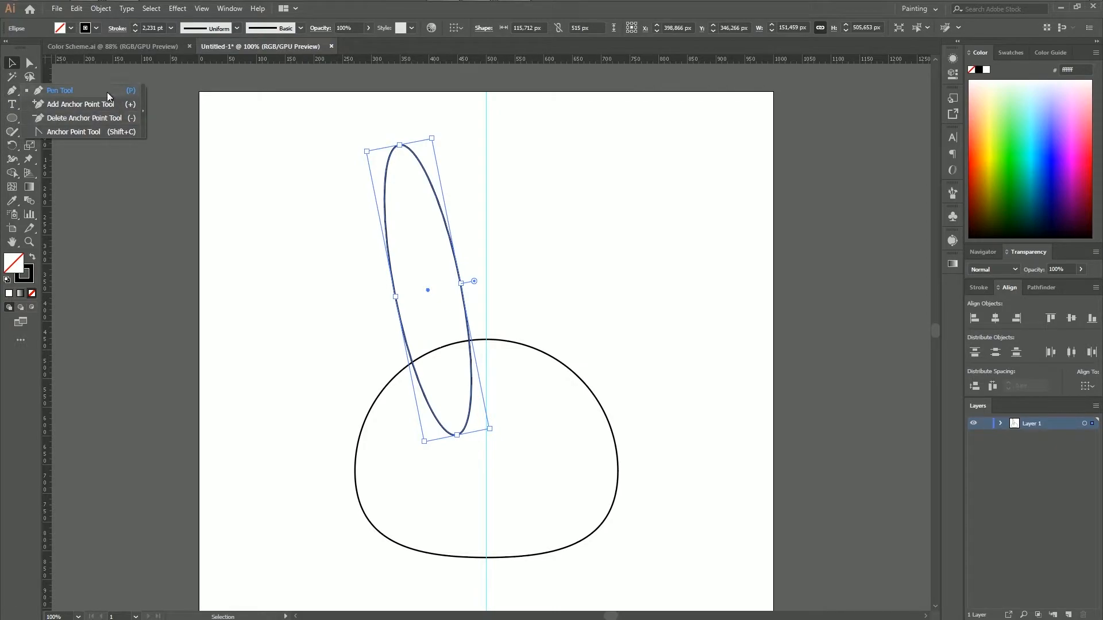
pyautogui.click(98, 132)
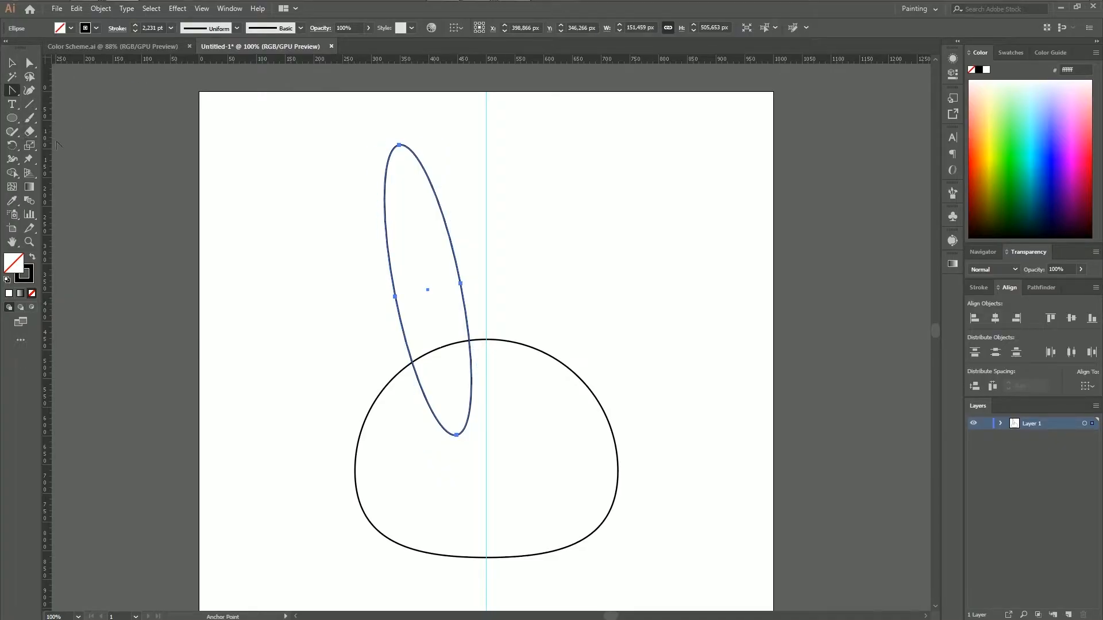
pyautogui.hotkey('ctrl', '+')
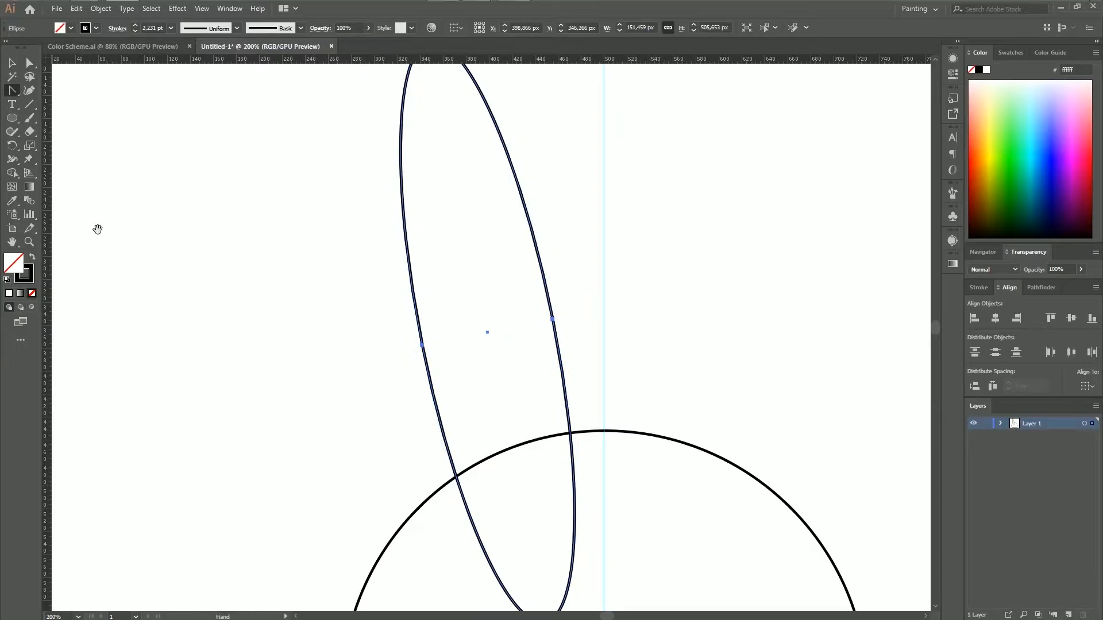
pyautogui.moveTo(341, 134); pyautogui.dragTo(294, 362)
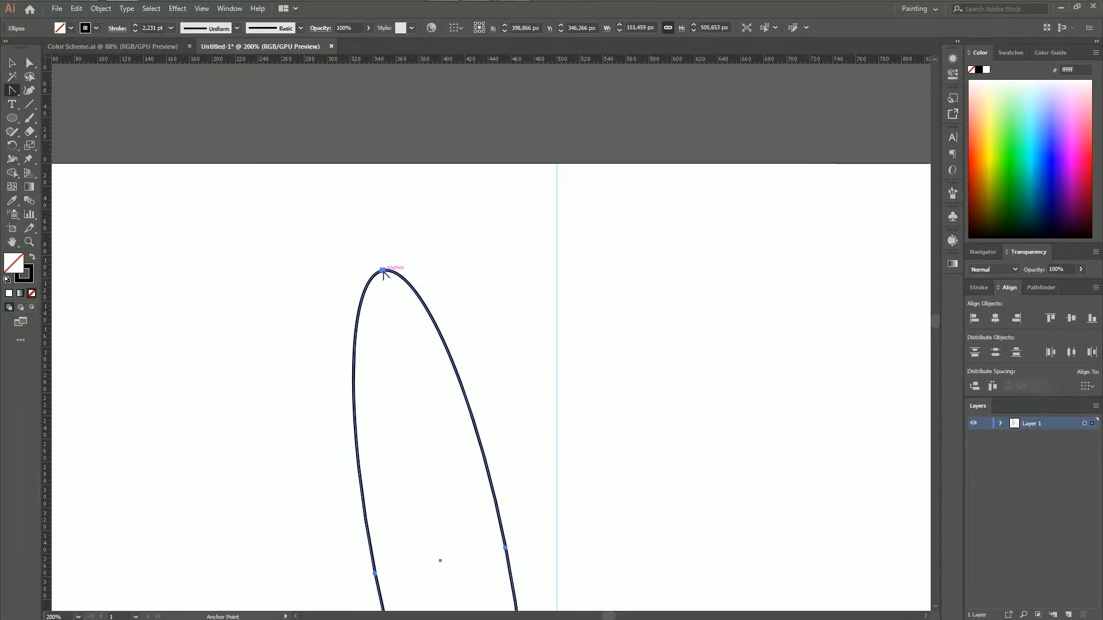
pyautogui.click(383, 271)
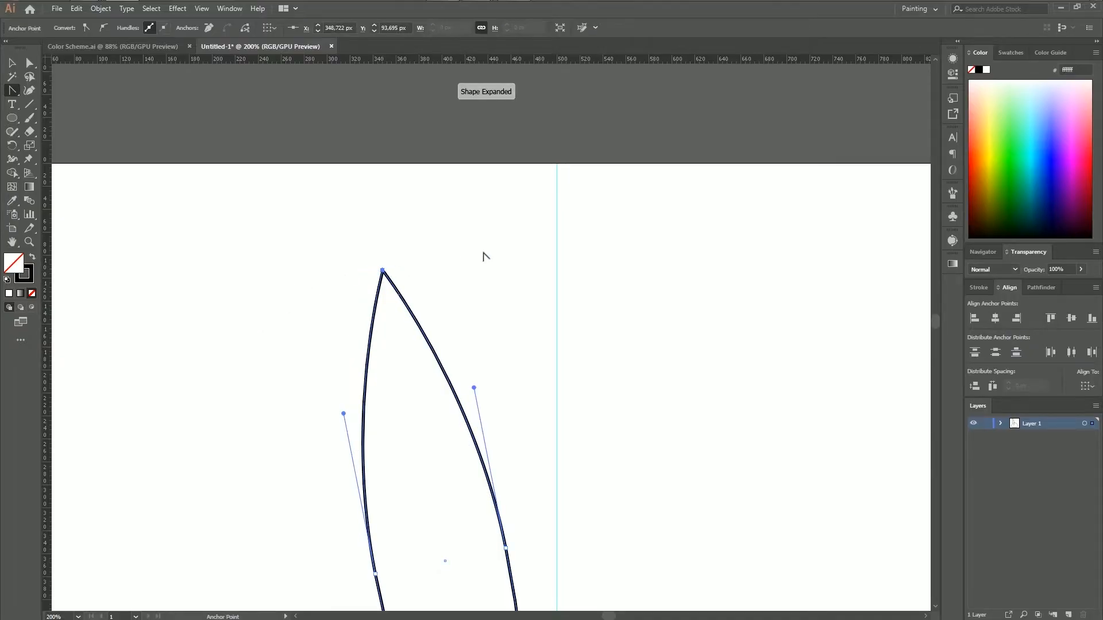
pyautogui.scroll(-12, 355, 397)
pyautogui.scroll(7, 371, 395)
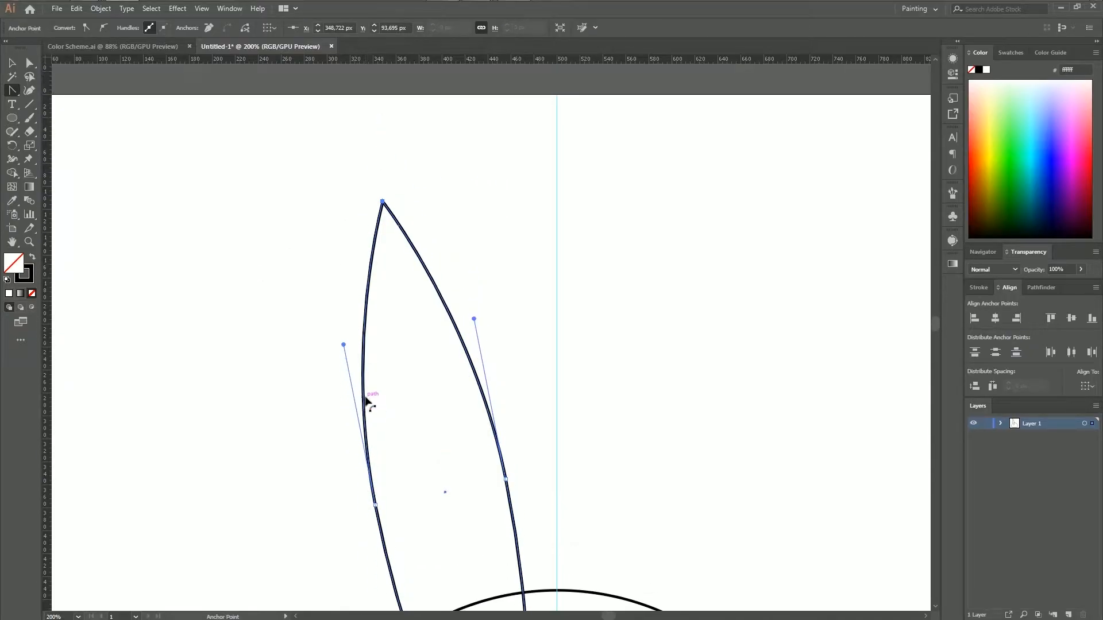
# Step: Pull short curve handles out of the ear's top anchor point to round the tip narrowly, and deselect the ear
pyautogui.scroll(-5, 367, 398)
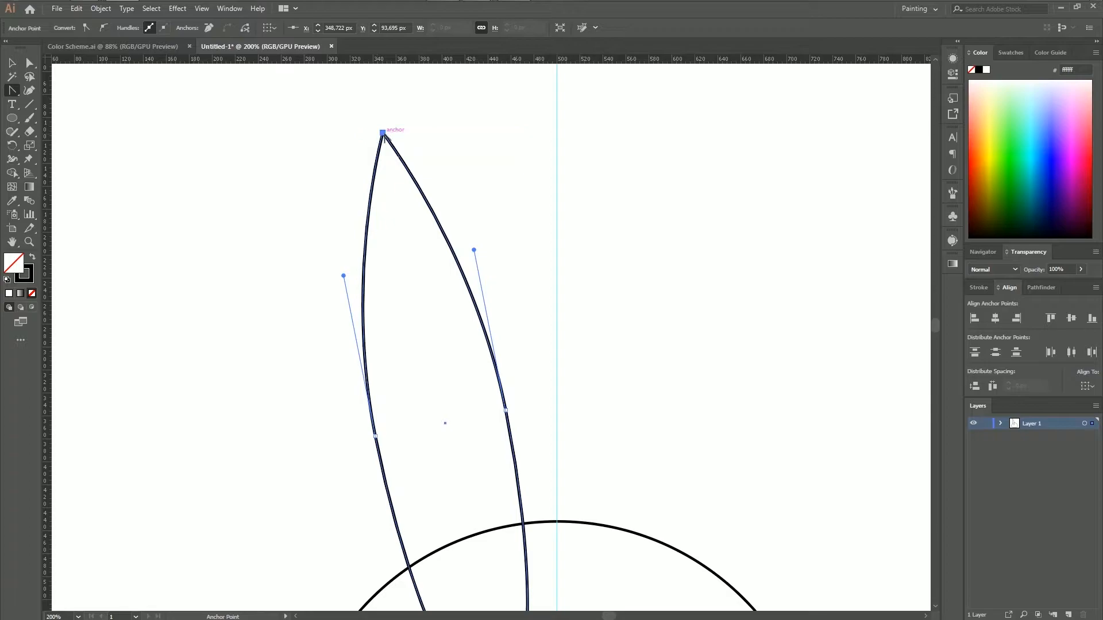
pyautogui.moveTo(383, 133)
pyautogui.mouseDown()
pyautogui.moveTo(520, 130)
pyautogui.moveTo(432, 128)
pyautogui.moveTo(505, 110)
pyautogui.moveTo(405, 131)
pyautogui.mouseUp()
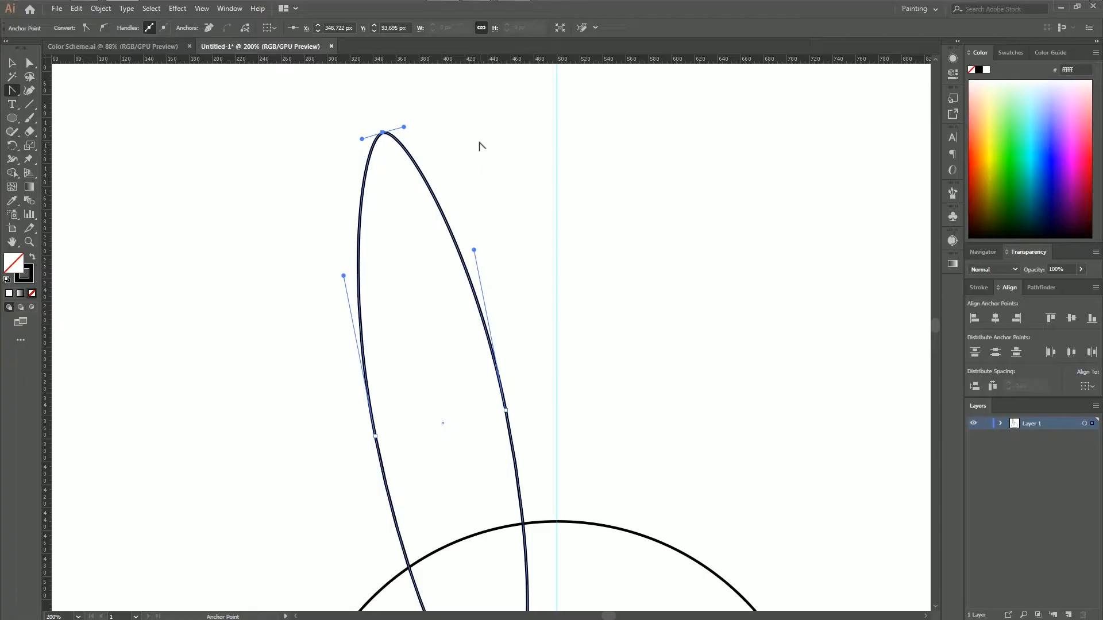
pyautogui.scroll(-1, 486, 158)
pyautogui.click(12, 62)
pyautogui.click(185, 248)
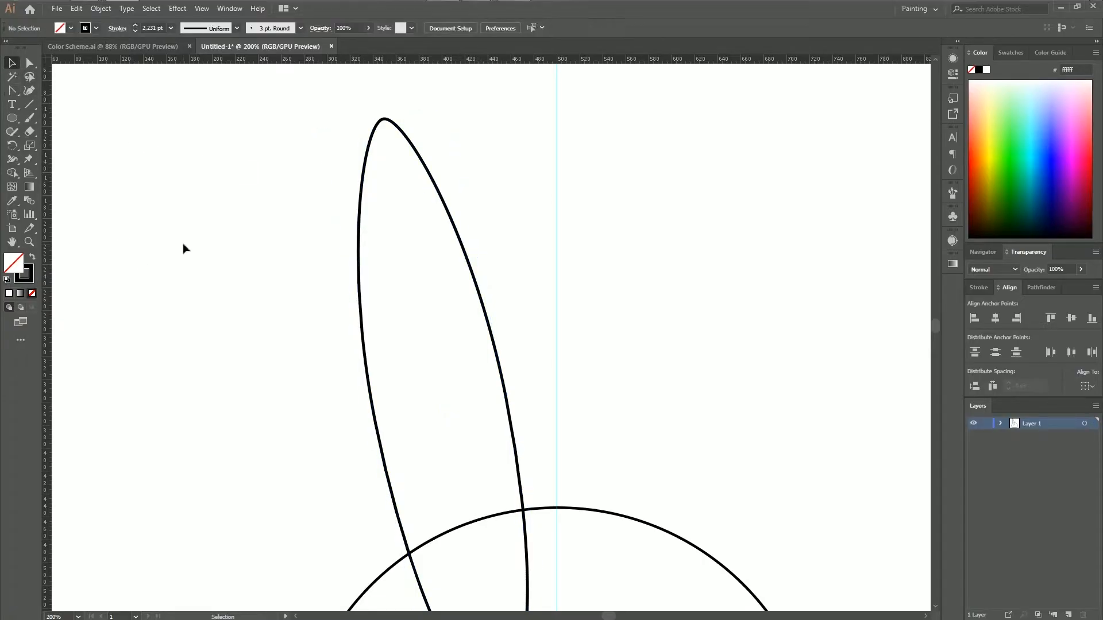
# Step: Duplicate the ear in place and scale the copy proportionally about its centre to about 111 by 396 px for the inner ear
pyautogui.hotkey('ctrl', '-')
pyautogui.hotkey('ctrl', '-')
pyautogui.moveTo(387, 409); pyautogui.dragTo(367, 341)
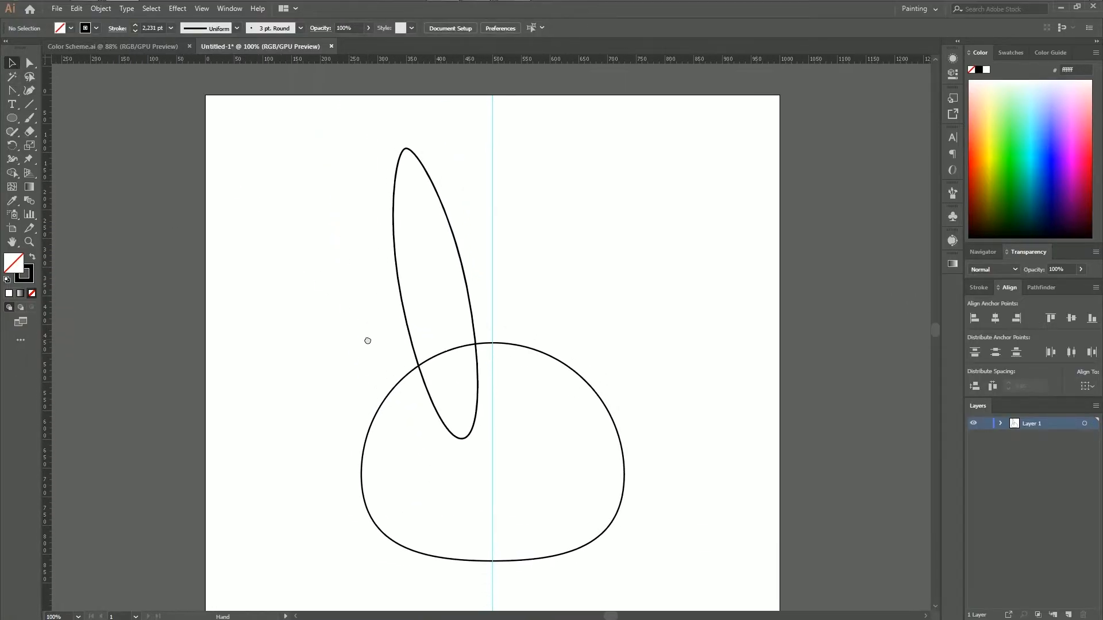
pyautogui.click(453, 234)
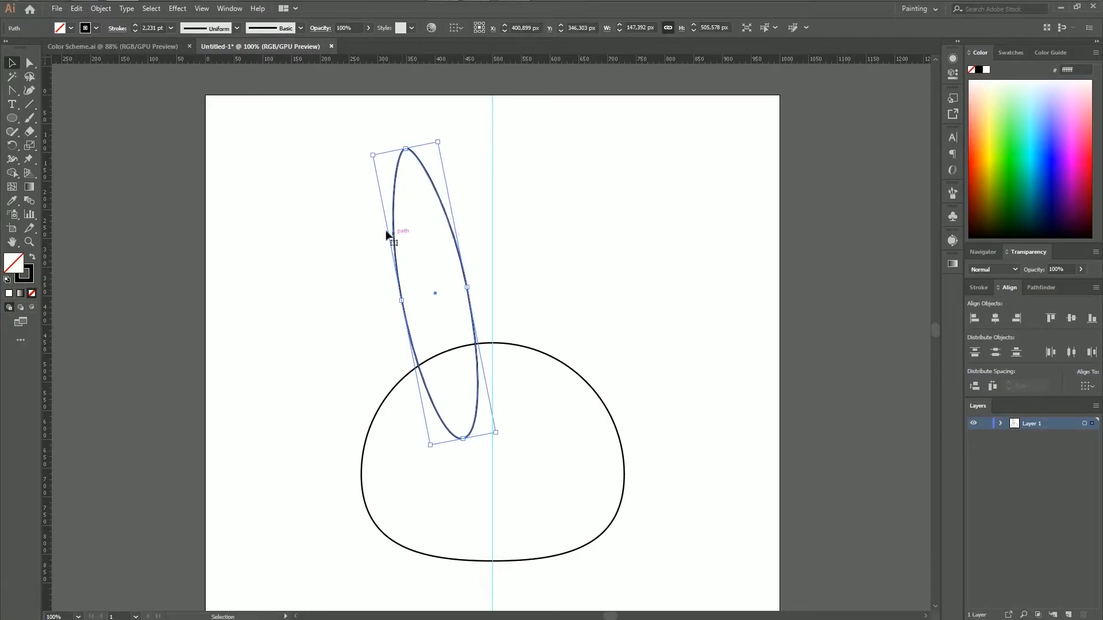
pyautogui.press('a')
pyautogui.press('v')
pyautogui.press('a')
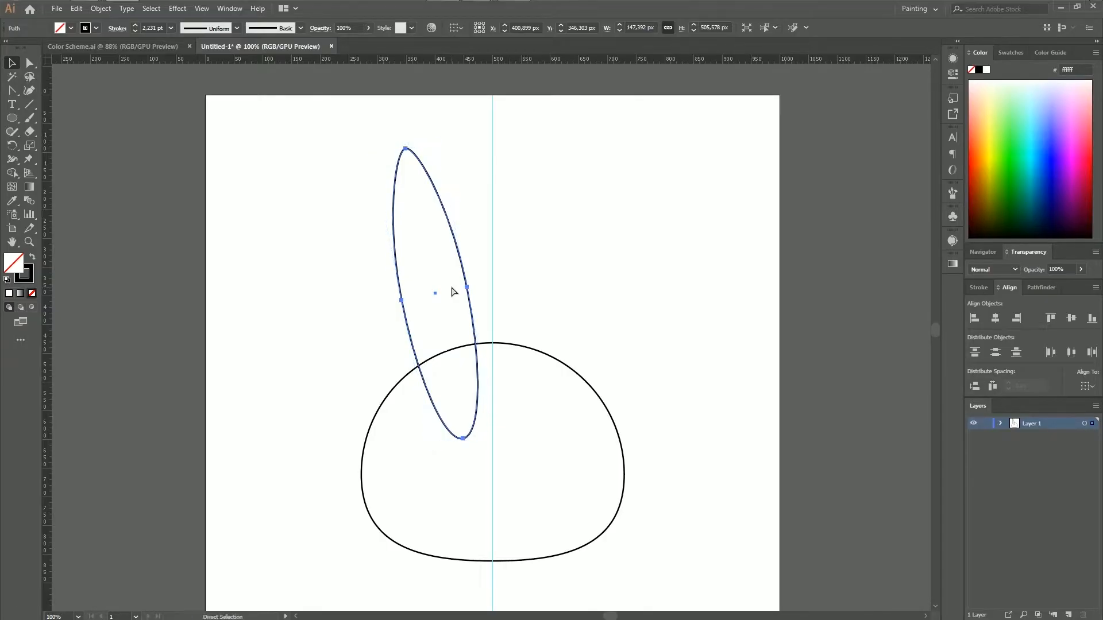
pyautogui.press('v')
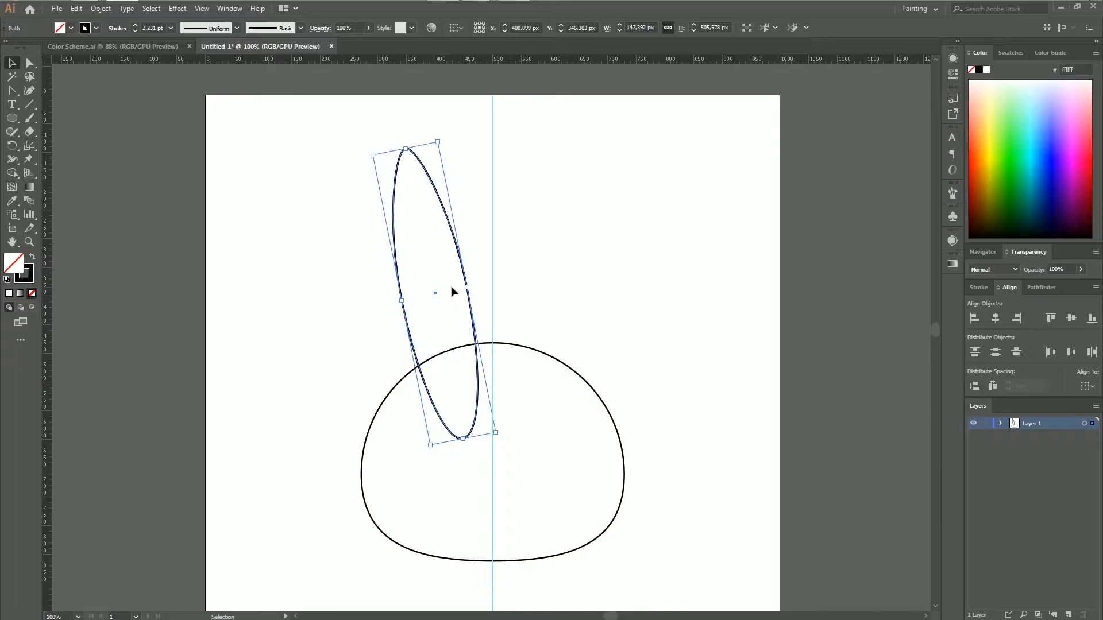
pyautogui.hotkey('ctrl', '=')
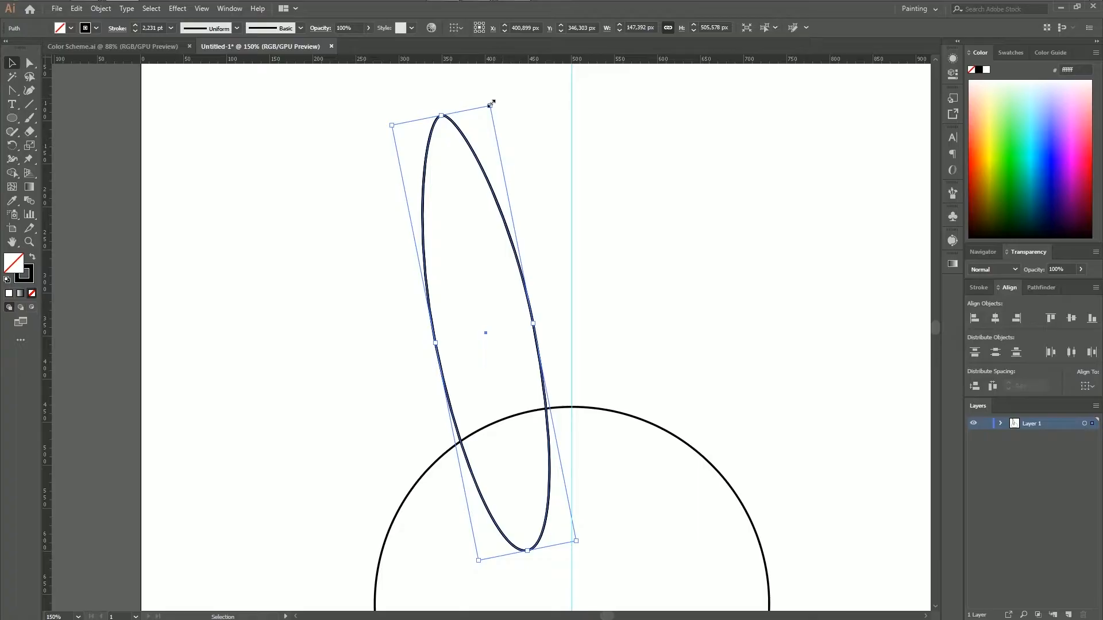
pyautogui.moveTo(491, 105)
pyautogui.mouseDown()
pyautogui.moveTo(478, 152)
pyautogui.moveTo(493, 161)
pyautogui.moveTo(470, 162)
pyautogui.moveTo(488, 165)
pyautogui.moveTo(486, 154)
pyautogui.moveTo(490, 167)
pyautogui.moveTo(486, 155)
pyautogui.mouseUp()
pyautogui.hotkey('ctrl', '-')
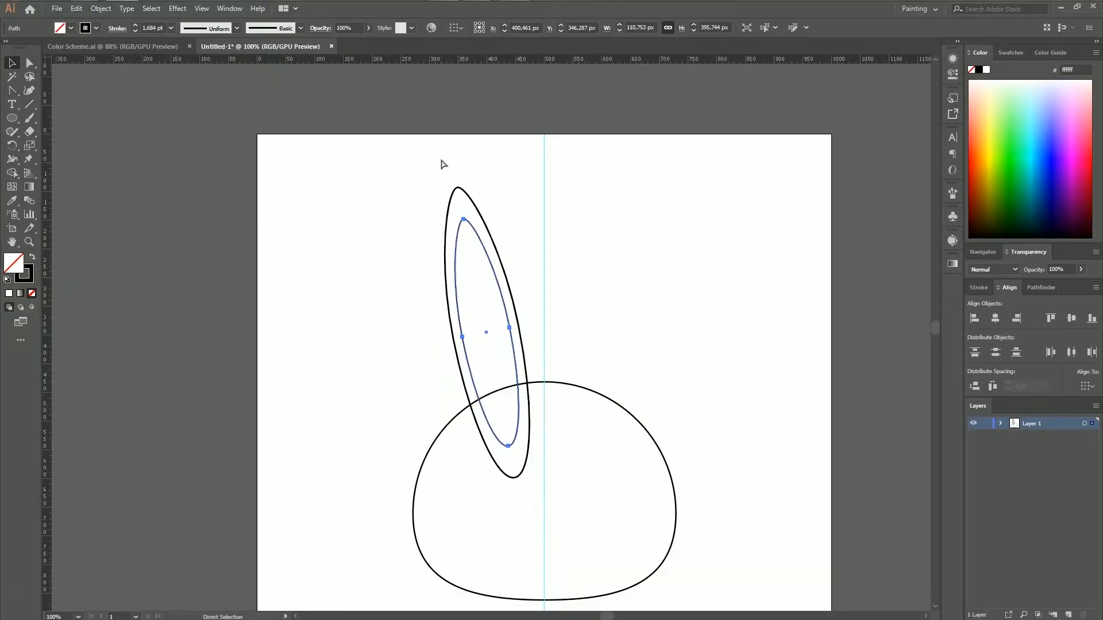
pyautogui.click(303, 300)
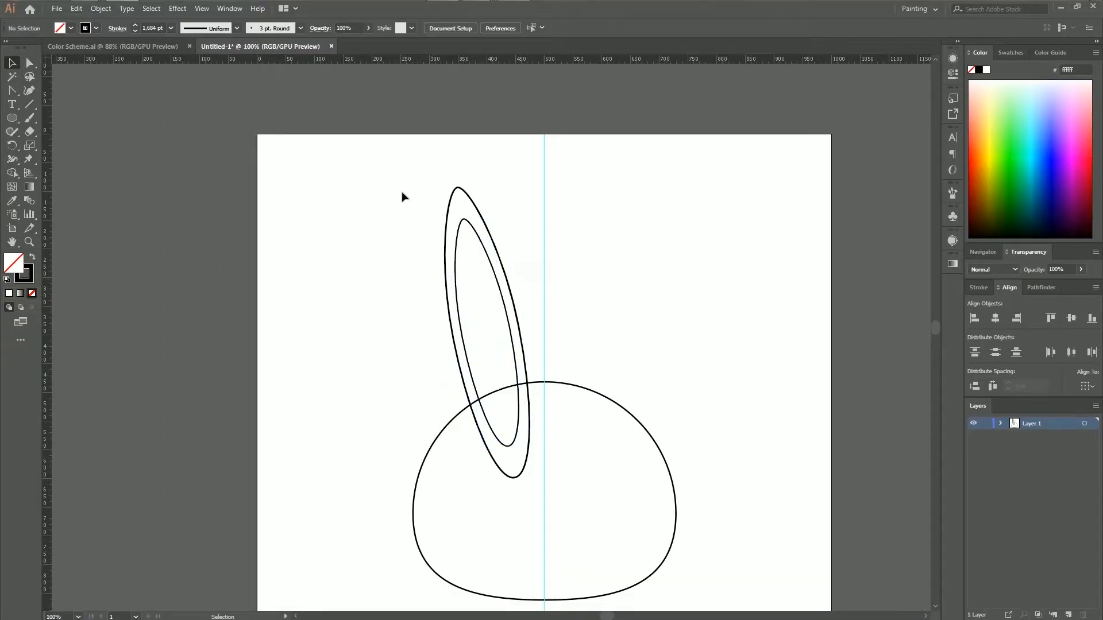
# Step: Nudge the inner ear 2 px right and 7 px down, and shift both ear shapes together 2 px right and 5 px down
pyautogui.moveTo(508, 329); pyautogui.dragTo(509, 332)
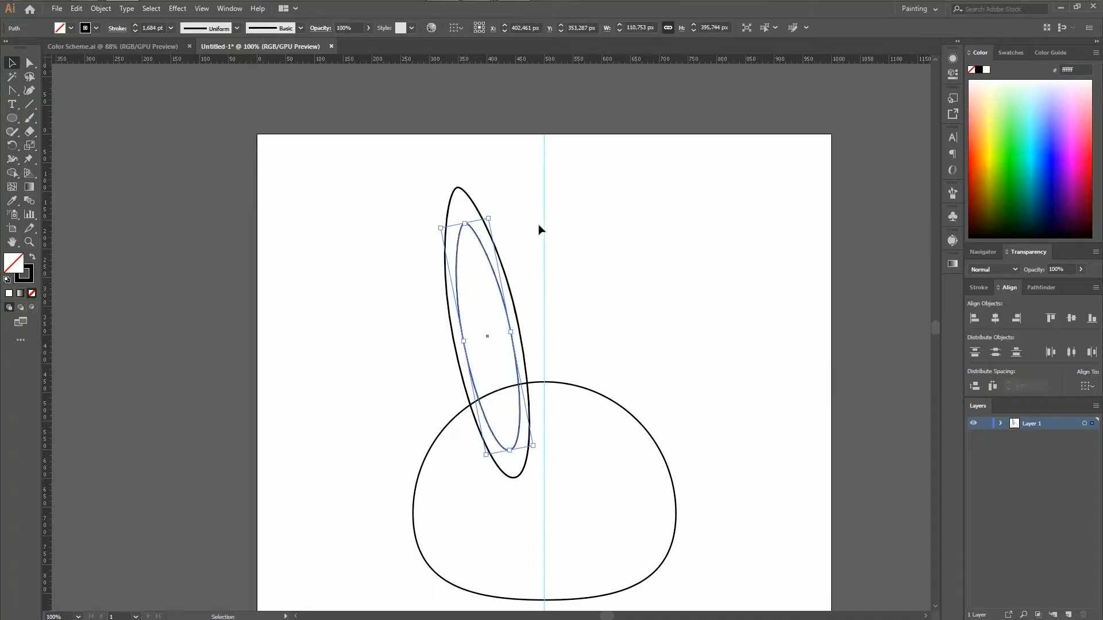
pyautogui.click(413, 302)
pyautogui.moveTo(417, 172); pyautogui.dragTo(521, 340)
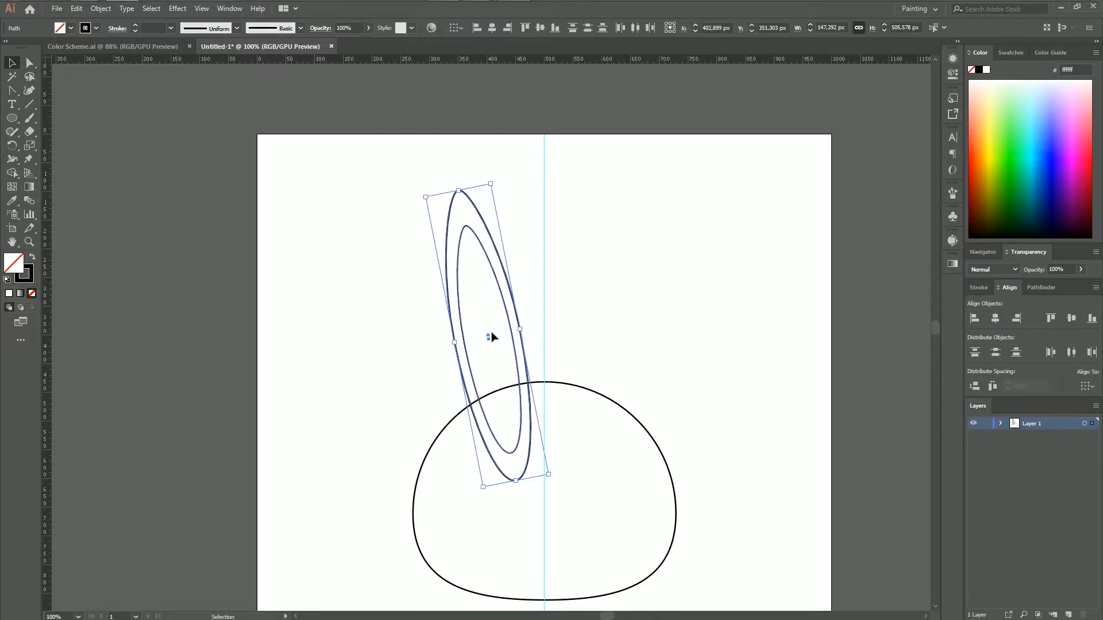
pyautogui.scroll(-2, 426, 294)
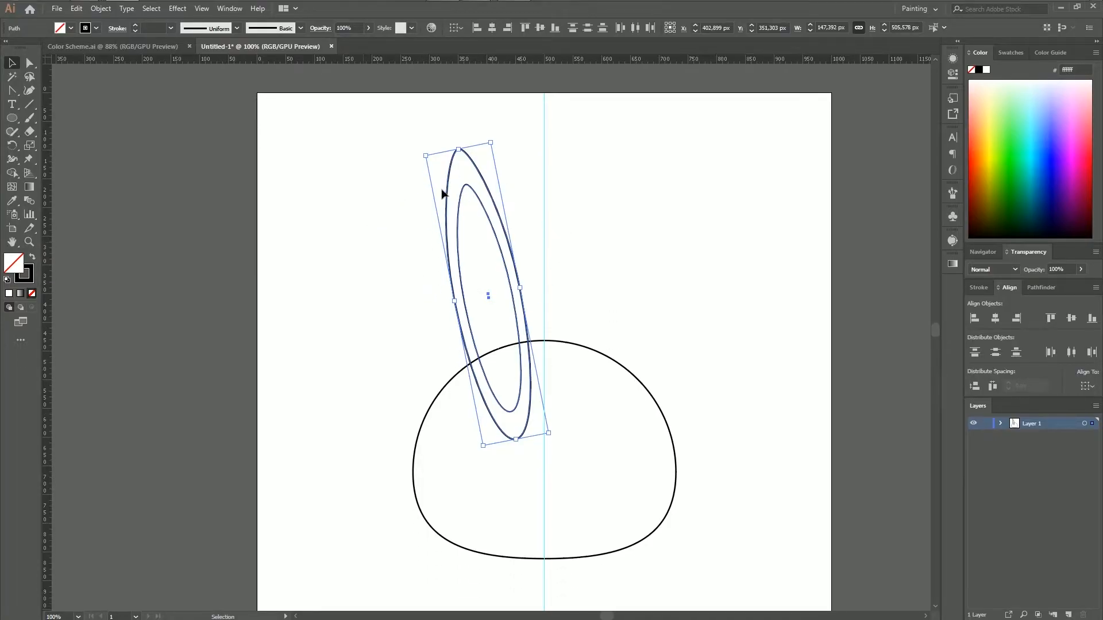
# Step: Select both ear shapes and place the Reflect tool's reference point on the vertical centre guide
pyautogui.click(407, 249)
pyautogui.moveTo(407, 137); pyautogui.dragTo(534, 340)
pyautogui.click(11, 146)
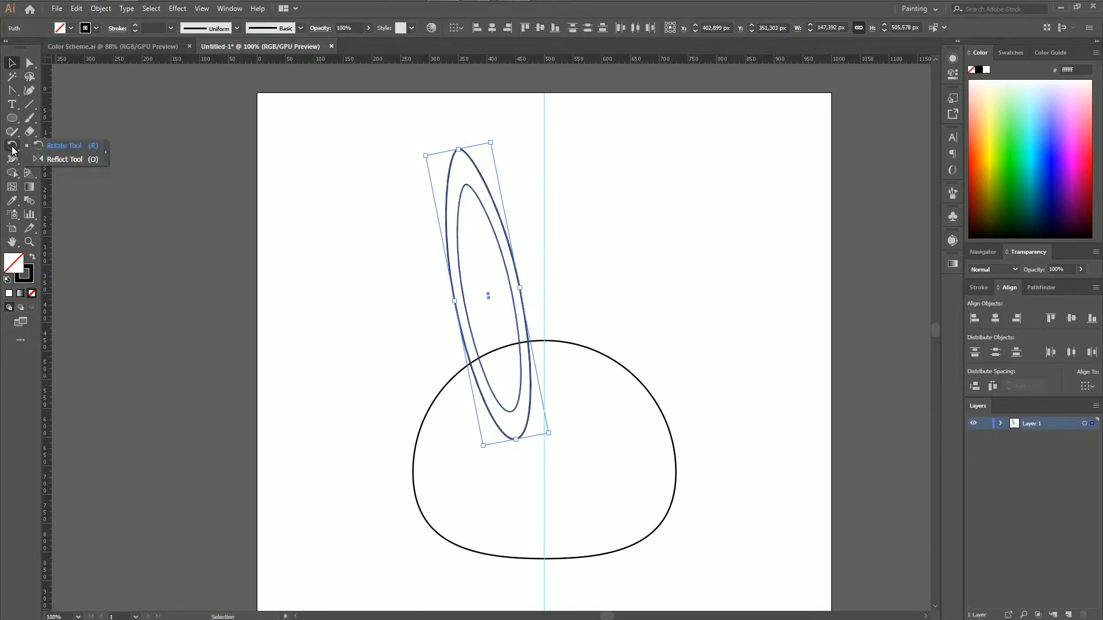
pyautogui.click(64, 160)
pyautogui.hotkey('ctrl', '+')
pyautogui.hotkey('ctrl', '+')
pyautogui.moveTo(649, 329); pyautogui.dragTo(582, 285)
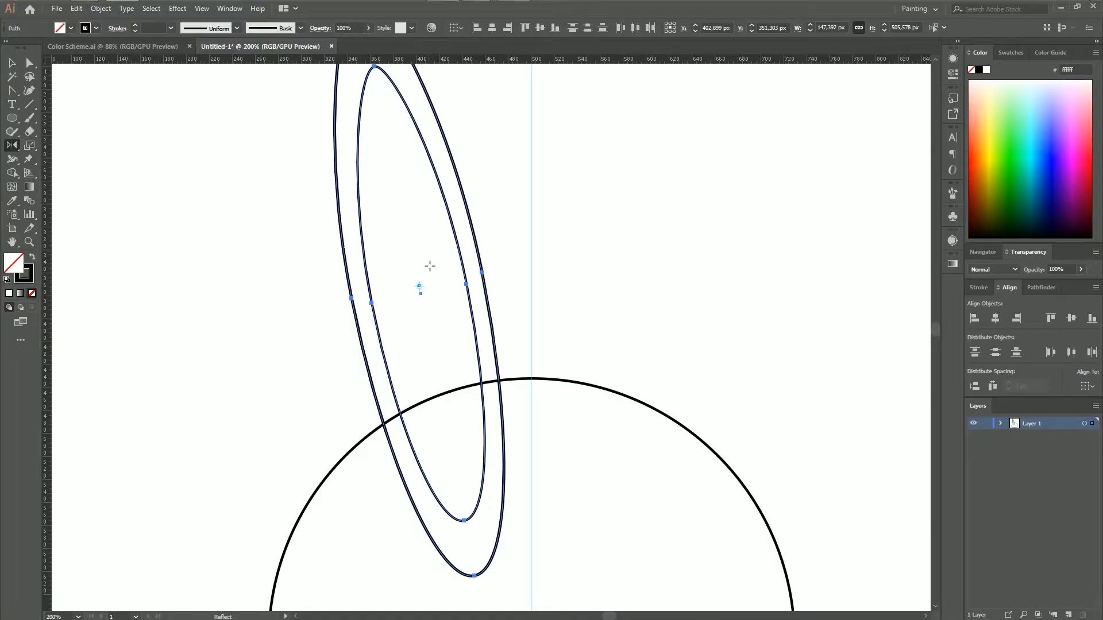
pyautogui.click(530, 286)
pyautogui.hotkey('ctrl', '-')
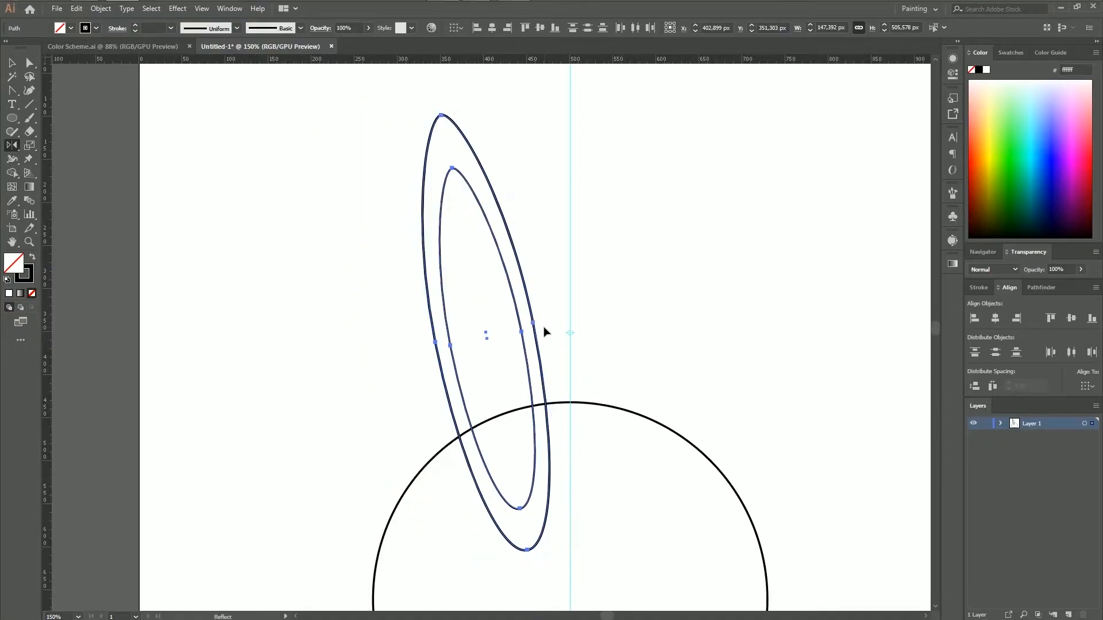
# Step: Reflect a copy of both ear shapes across the centre guide at 90° to make the right ear
pyautogui.moveTo(690, 332); pyautogui.dragTo(603, 319)
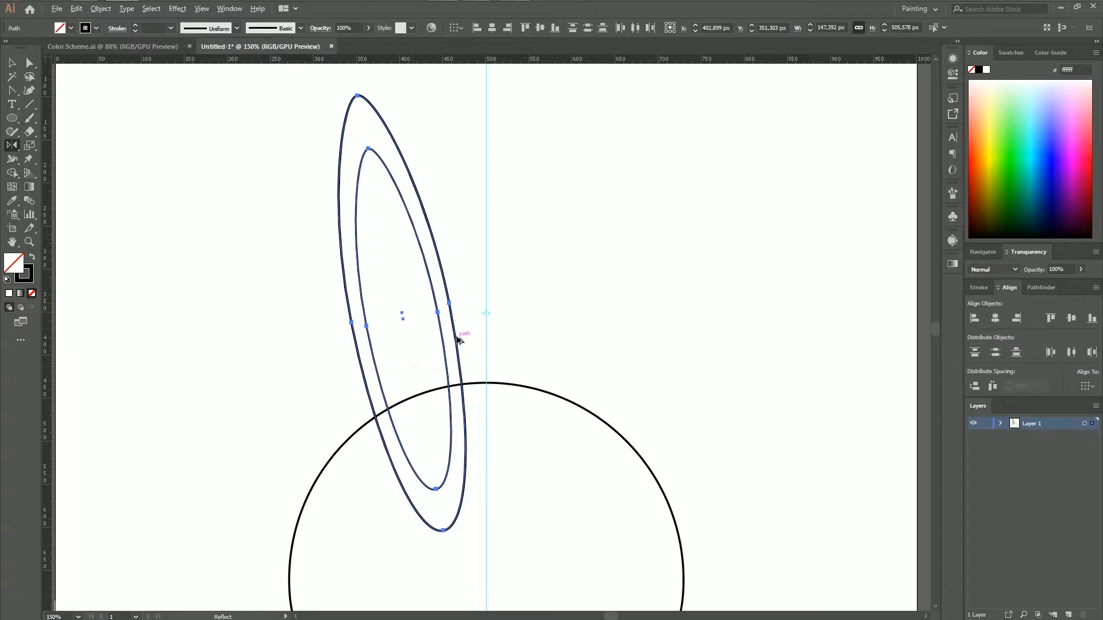
pyautogui.moveTo(457, 340); pyautogui.dragTo(612, 475)
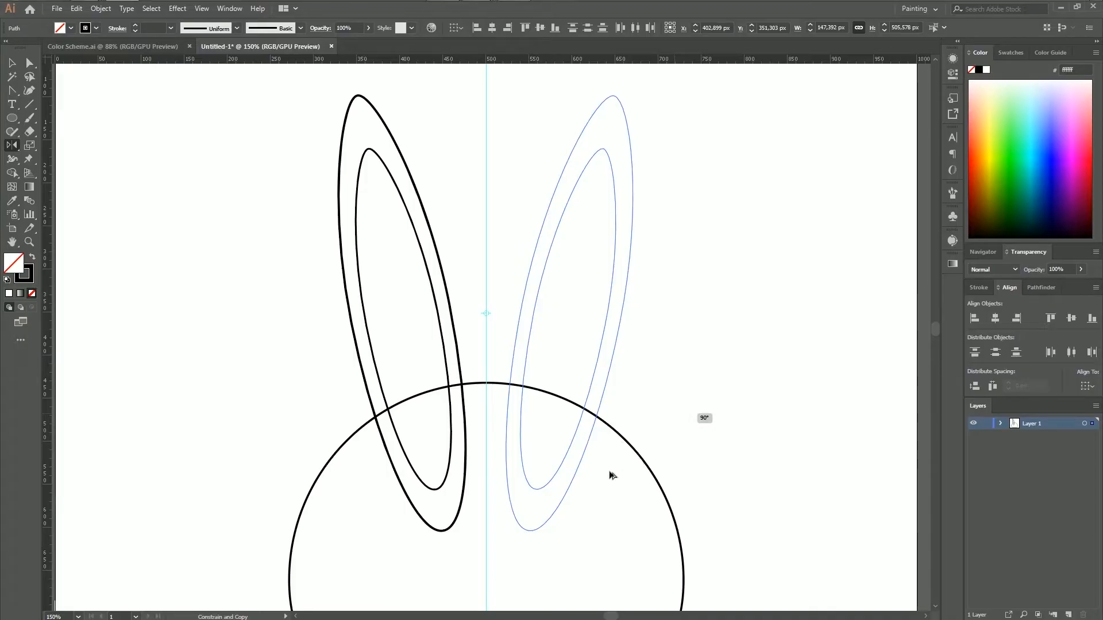
pyautogui.moveTo(612, 476); pyautogui.dragTo(624, 322)
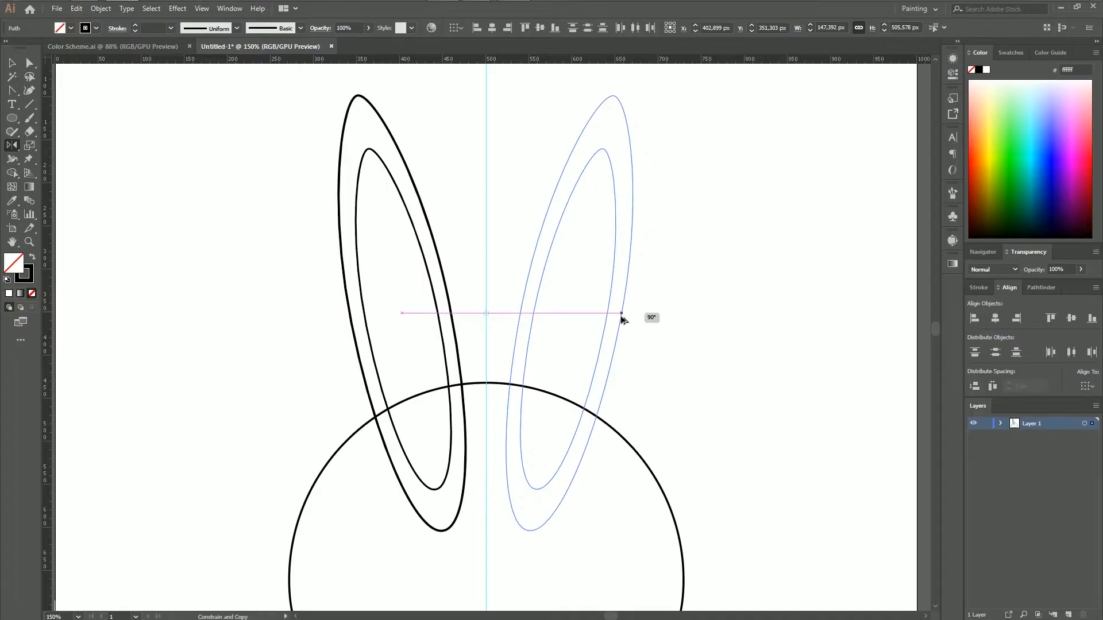
pyautogui.moveTo(622, 316); pyautogui.dragTo(620, 319)
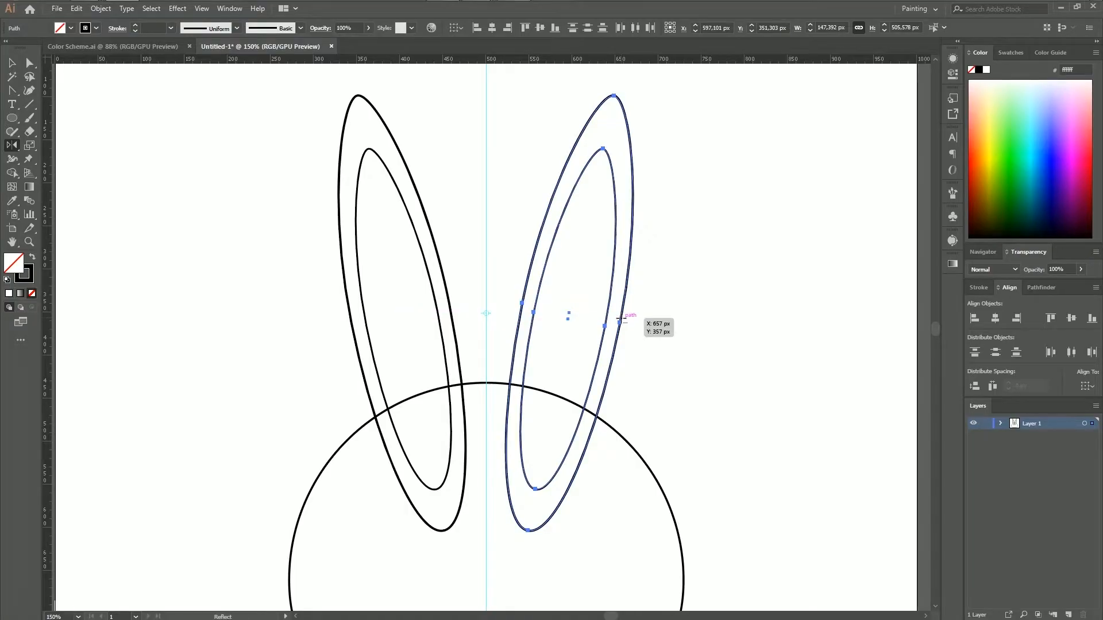
pyautogui.click(7, 64)
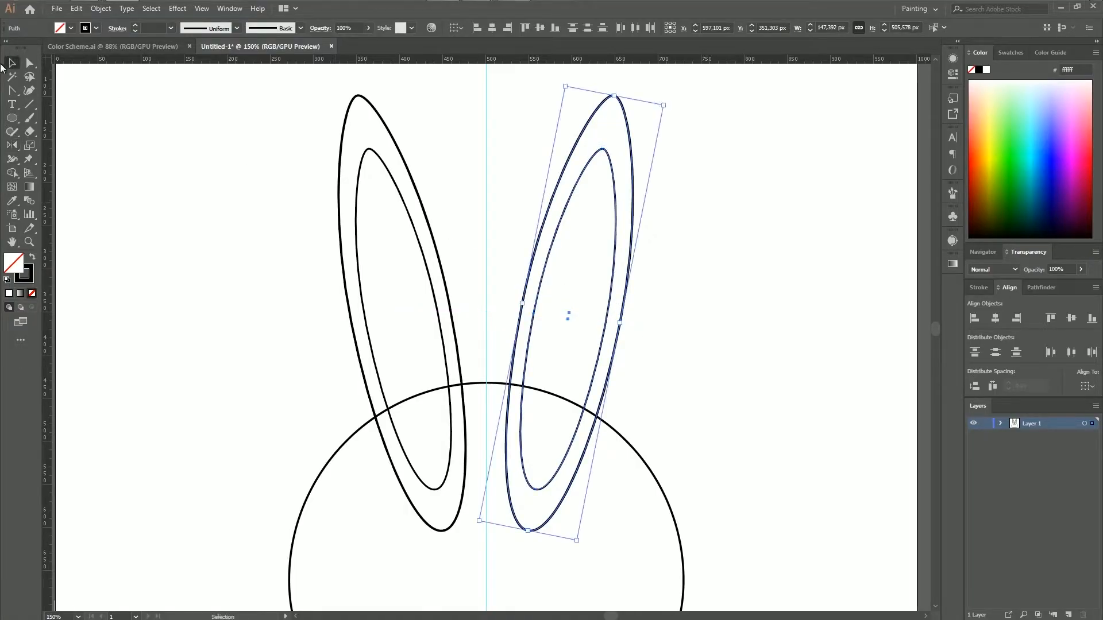
# Step: Copy the group of coloured swatch circles from the Color Scheme.ai document into the rabbit document and place it left of the artboard
pyautogui.hotkey('ctrl', '1')
pyautogui.moveTo(240, 431); pyautogui.dragTo(265, 387)
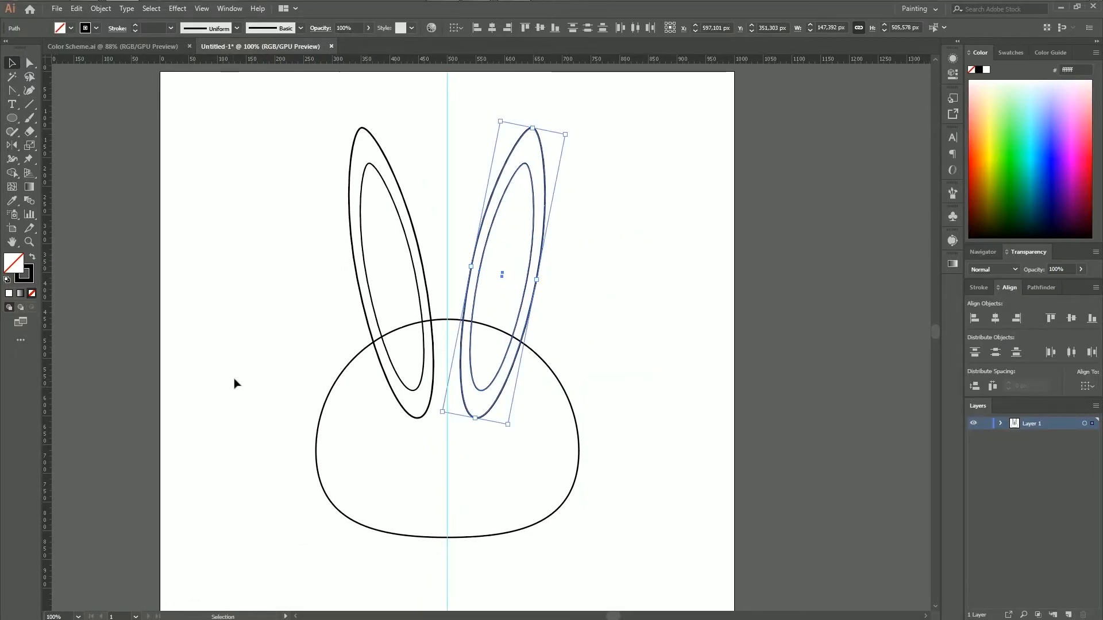
pyautogui.click(271, 286)
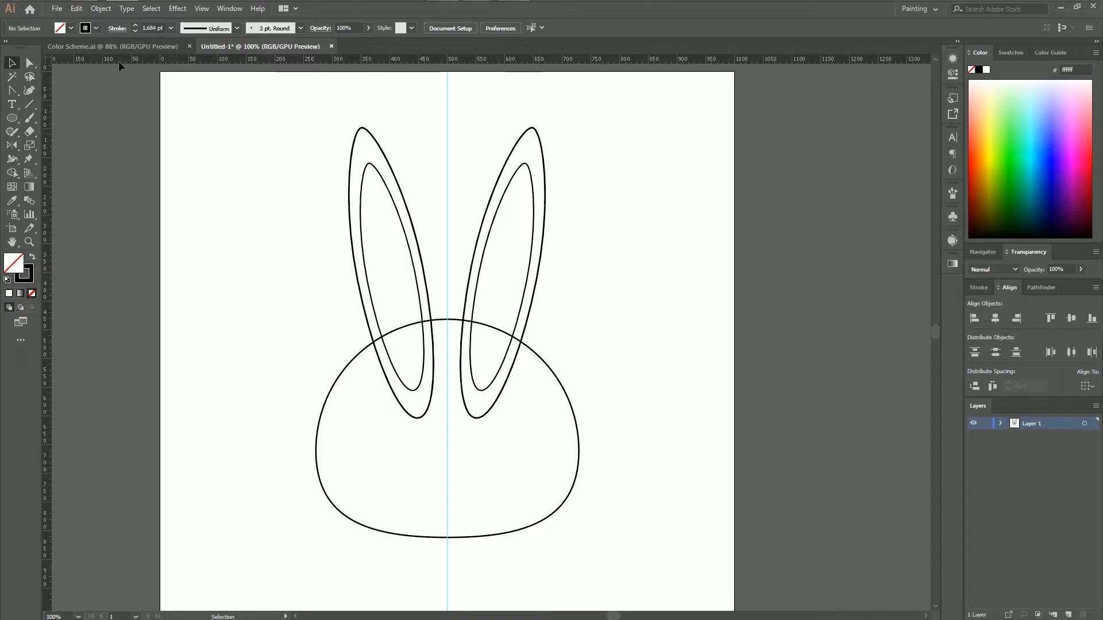
pyautogui.click(108, 47)
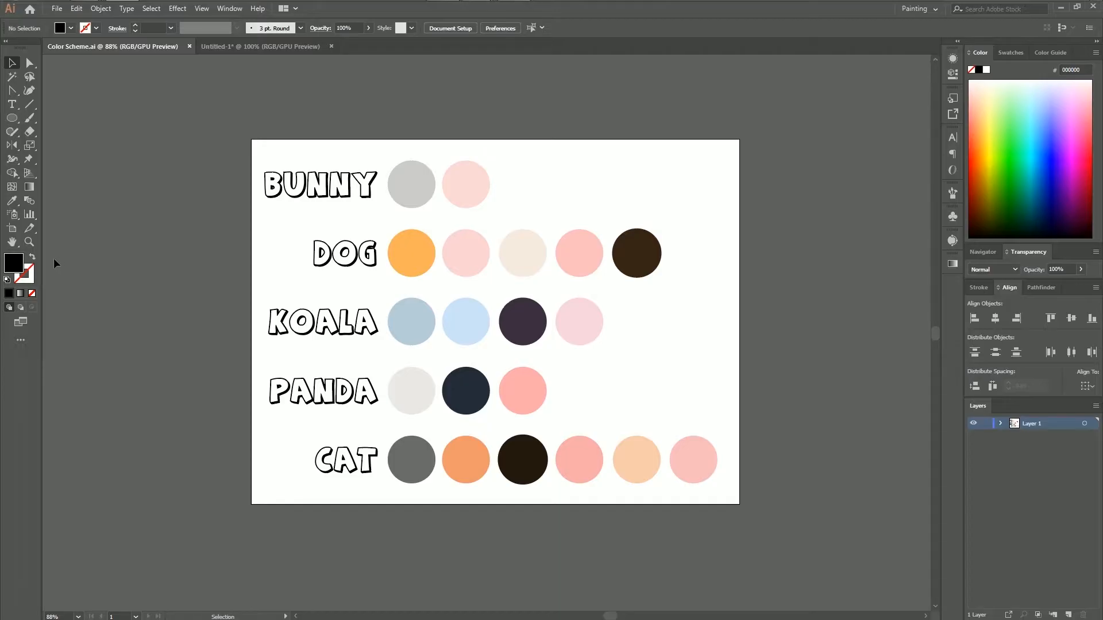
pyautogui.click(430, 194)
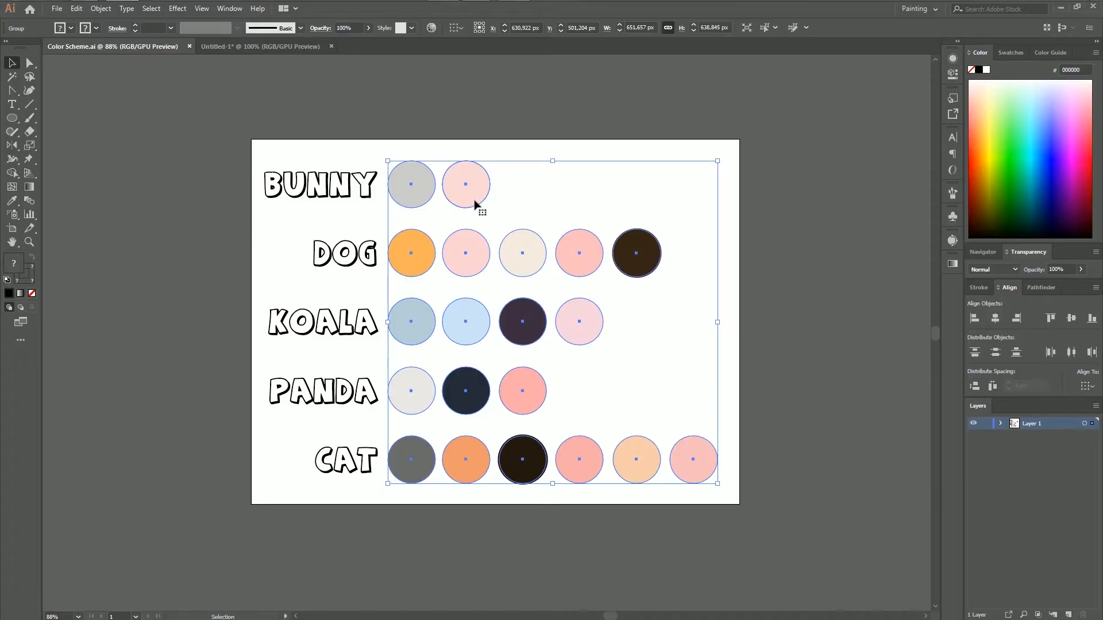
pyautogui.moveTo(470, 197); pyautogui.dragTo(810, 198)
pyautogui.hotkey('ctrl', '-')
pyautogui.hotkey('ctrl', '-')
pyautogui.moveTo(451, 487); pyautogui.dragTo(701, 439)
pyautogui.moveTo(719, 284); pyautogui.dragTo(224, 284)
pyautogui.click(192, 480)
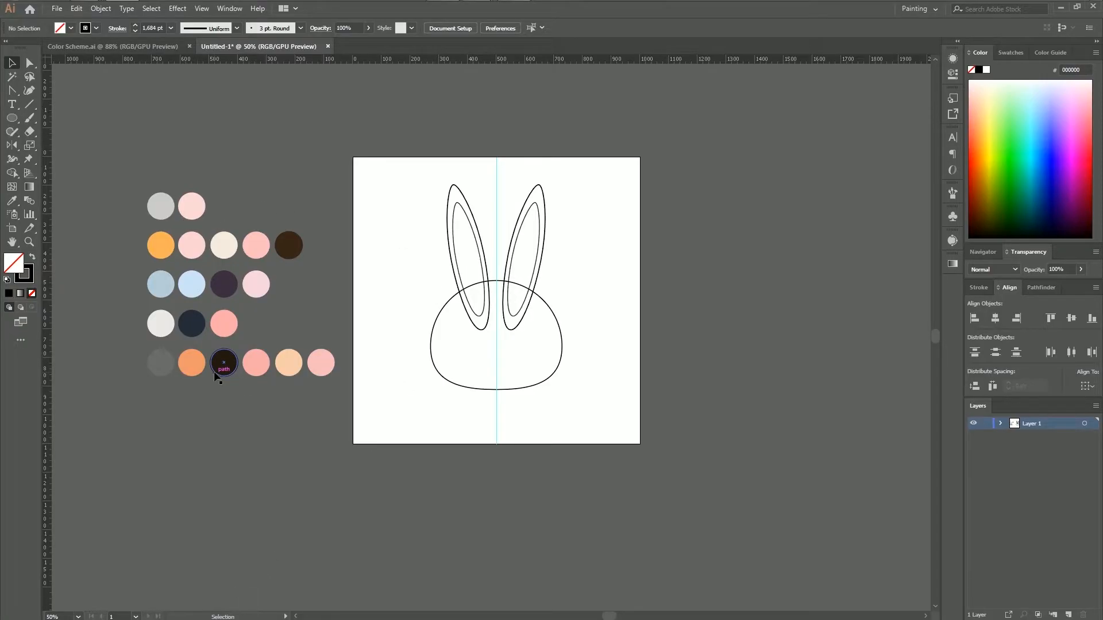
# Step: Ungroup the coloured swatch circles beside the artboard
pyautogui.click(159, 206)
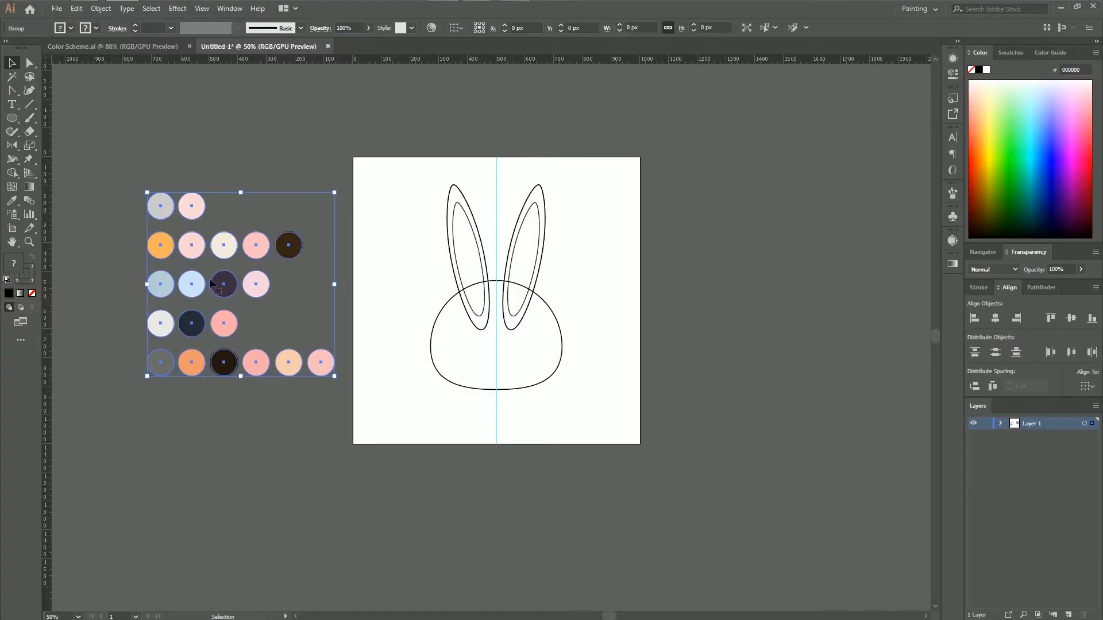
pyautogui.press('ctrl')
pyautogui.keyDown('ctrl'); pyautogui.click(199, 285); pyautogui.keyUp('ctrl')
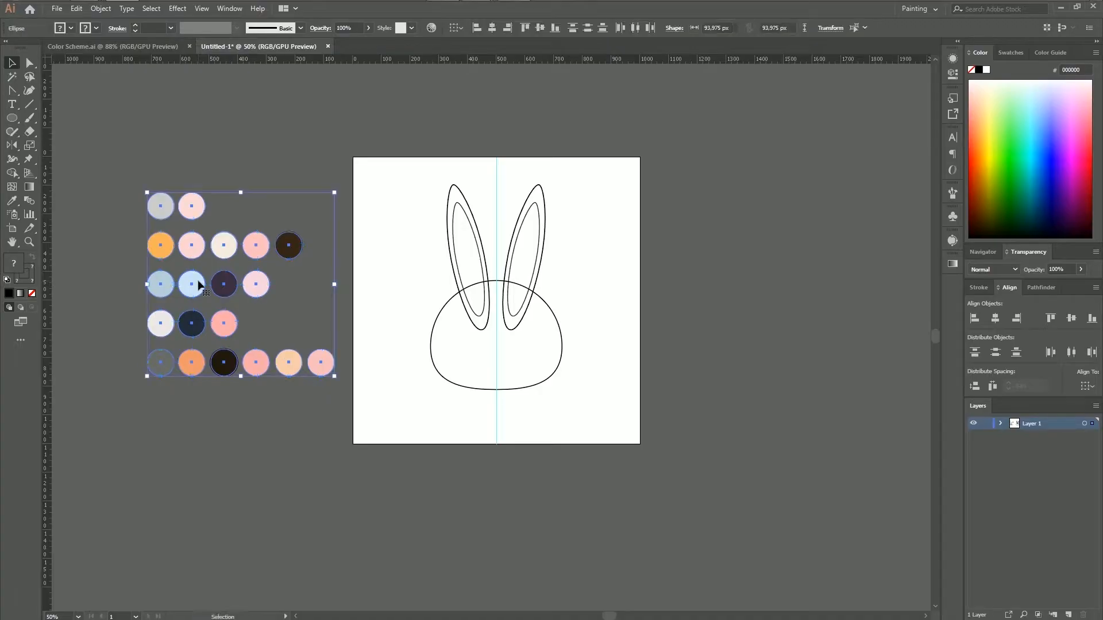
pyautogui.click(256, 467)
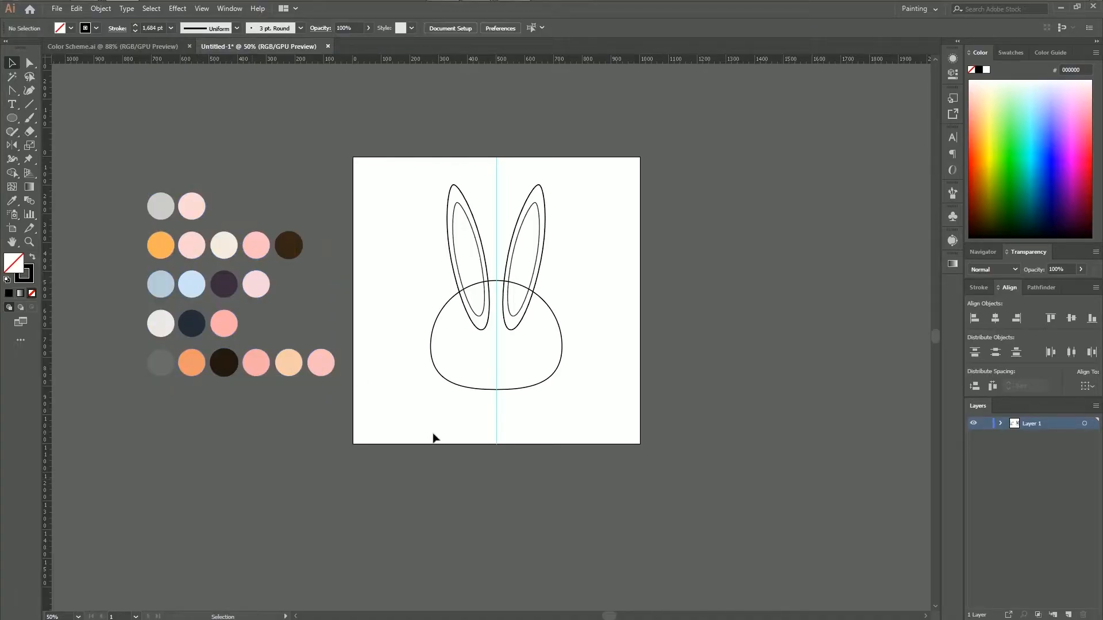
# Step: Move the grey and pale pink circles of the swatches' first row onto the artboard, below the rabbit's head
pyautogui.moveTo(138, 188); pyautogui.dragTo(511, 427)
pyautogui.click(780, 500)
pyautogui.hotkey('ctrl', '+')
pyautogui.hotkey('ctrl', '+')
pyautogui.moveTo(685, 381); pyautogui.dragTo(639, 430)
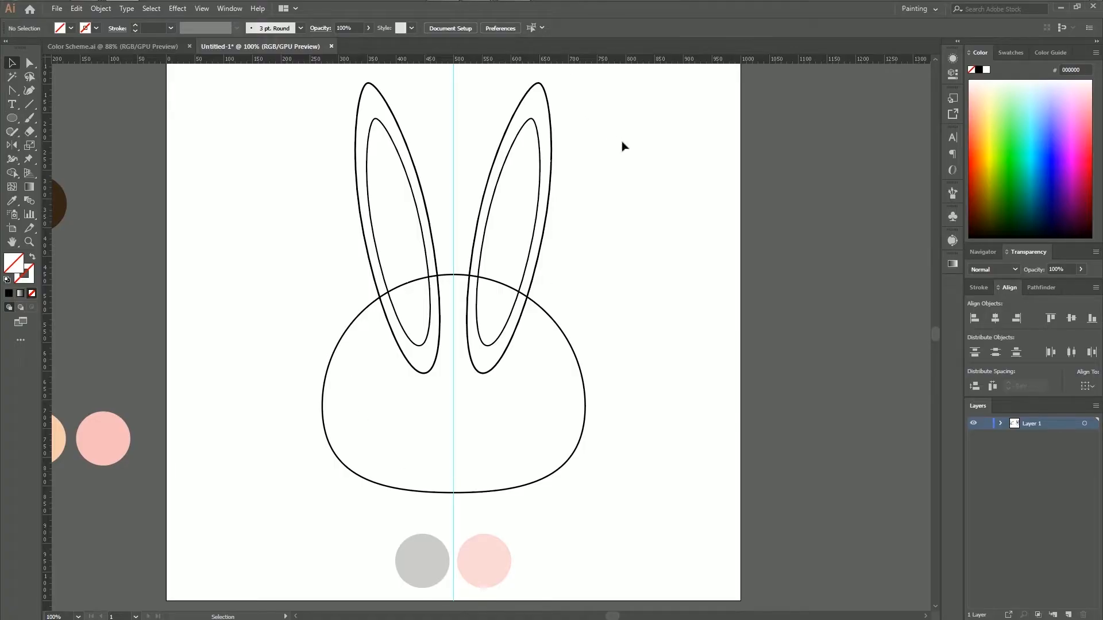
# Step: Apply the grey swatch's fill to the rabbit's head with the Eyedropper tool
pyautogui.click(567, 342)
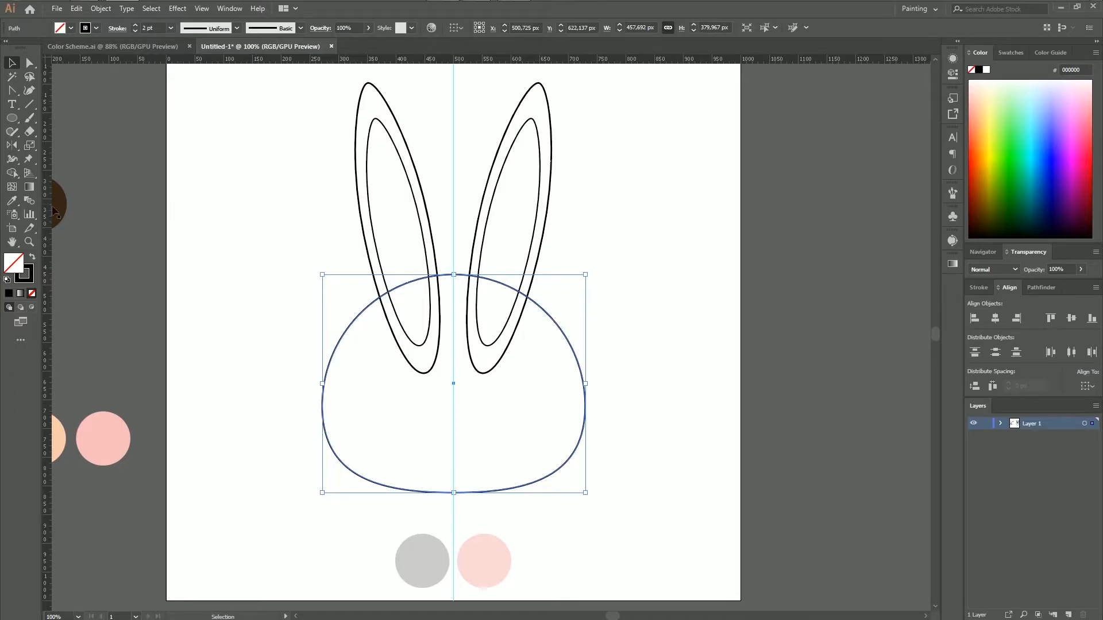
pyautogui.click(11, 204)
pyautogui.scroll(-2, 248, 221)
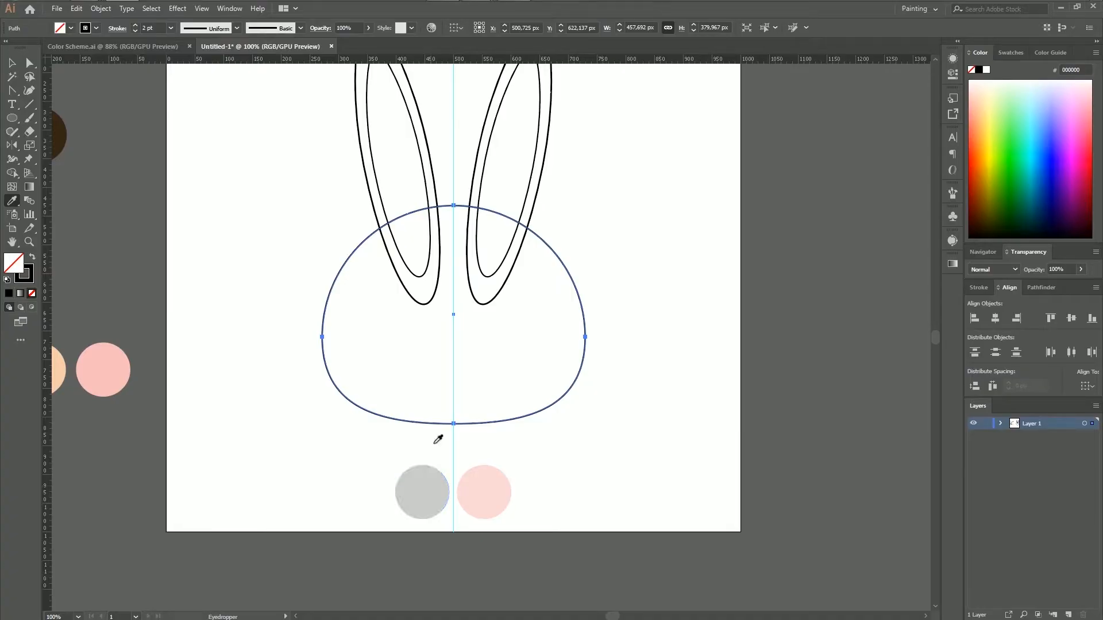
pyautogui.click(440, 484)
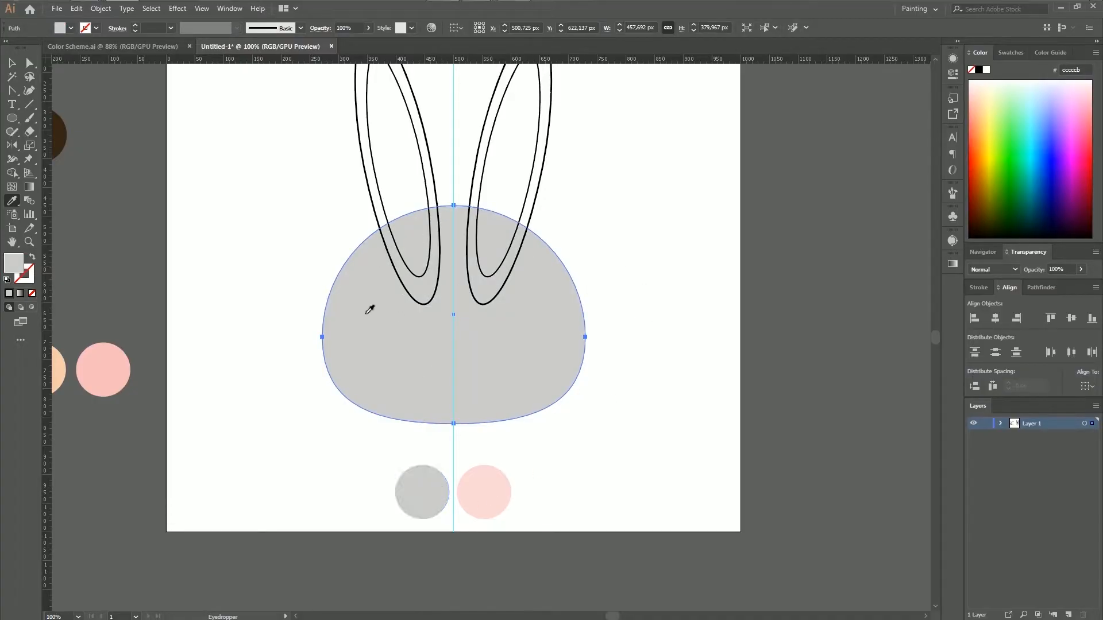
pyautogui.scroll(3, 635, 360)
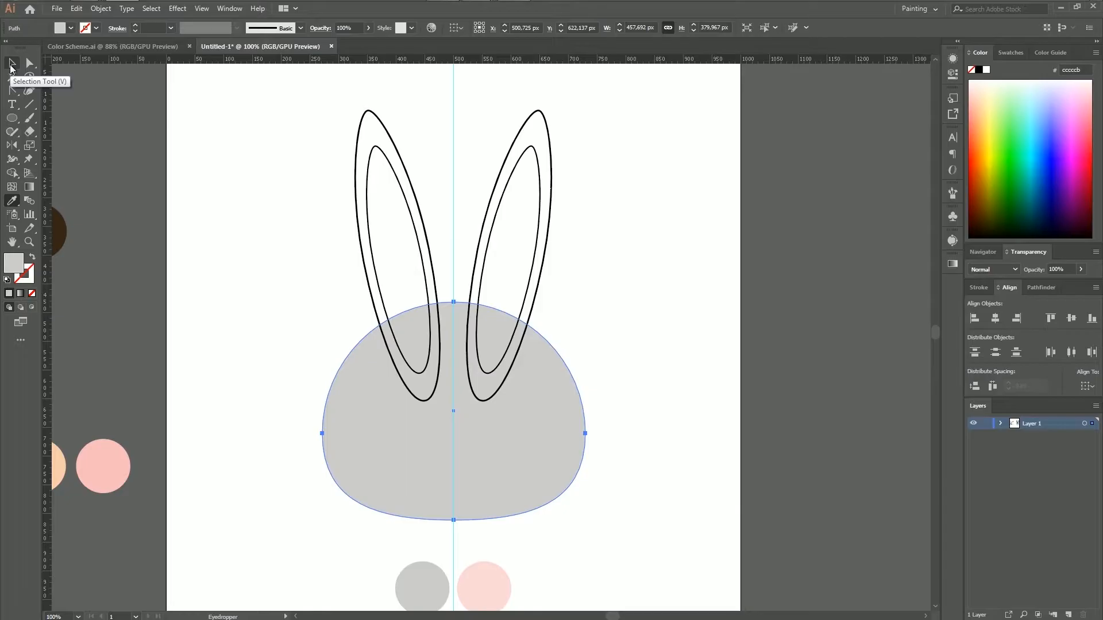
# Step: Select both outer ear shapes and apply the grey swatch's fill to them with the Eyedropper
pyautogui.click(11, 66)
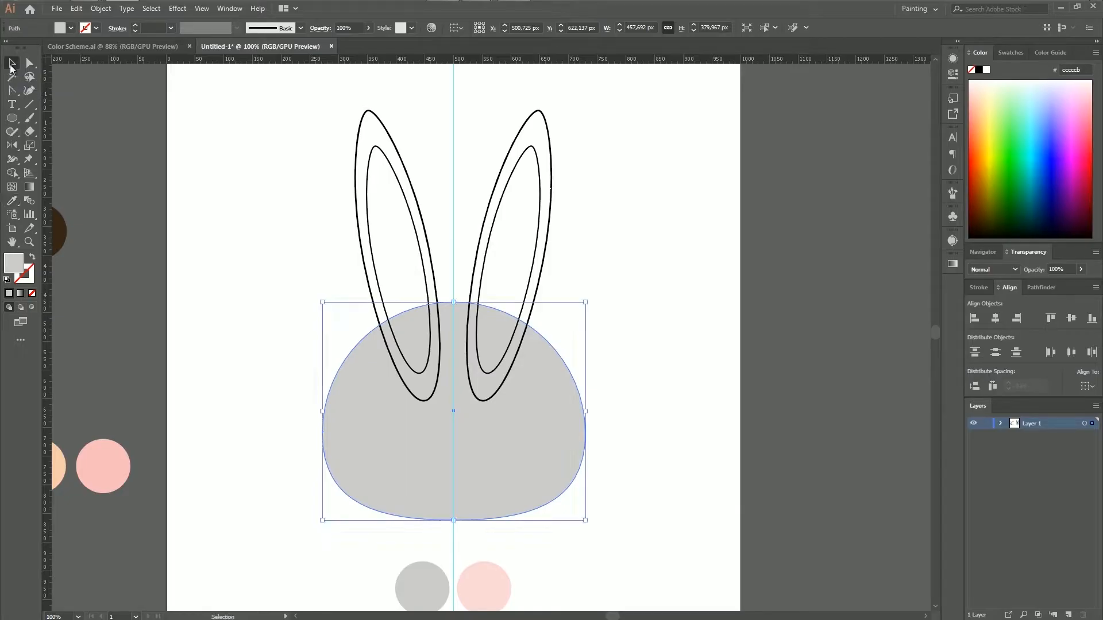
pyautogui.click(386, 133)
pyautogui.keyDown('shift'); pyautogui.click(551, 140); pyautogui.keyUp('shift')
pyautogui.scroll(-1, 42, 205)
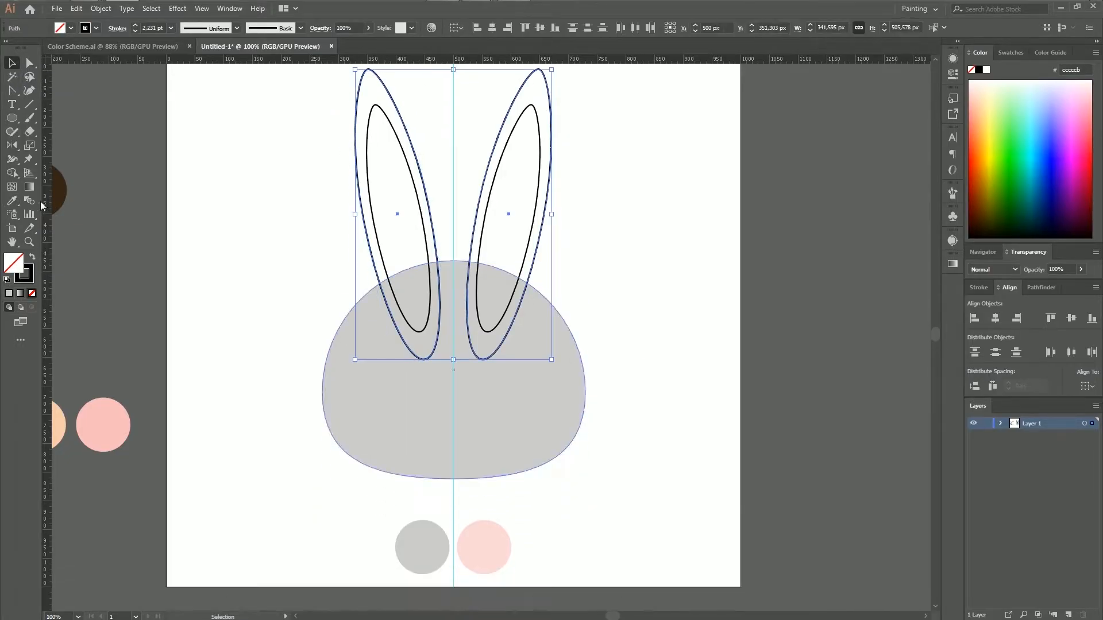
pyautogui.click(11, 202)
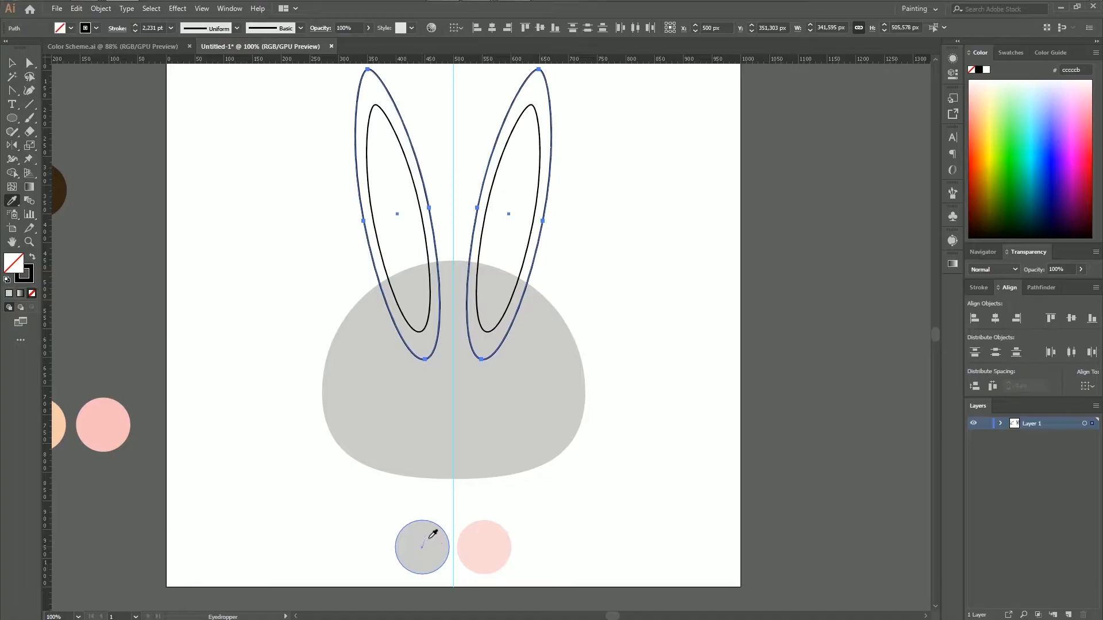
pyautogui.click(428, 543)
pyautogui.click(12, 63)
pyautogui.click(143, 204)
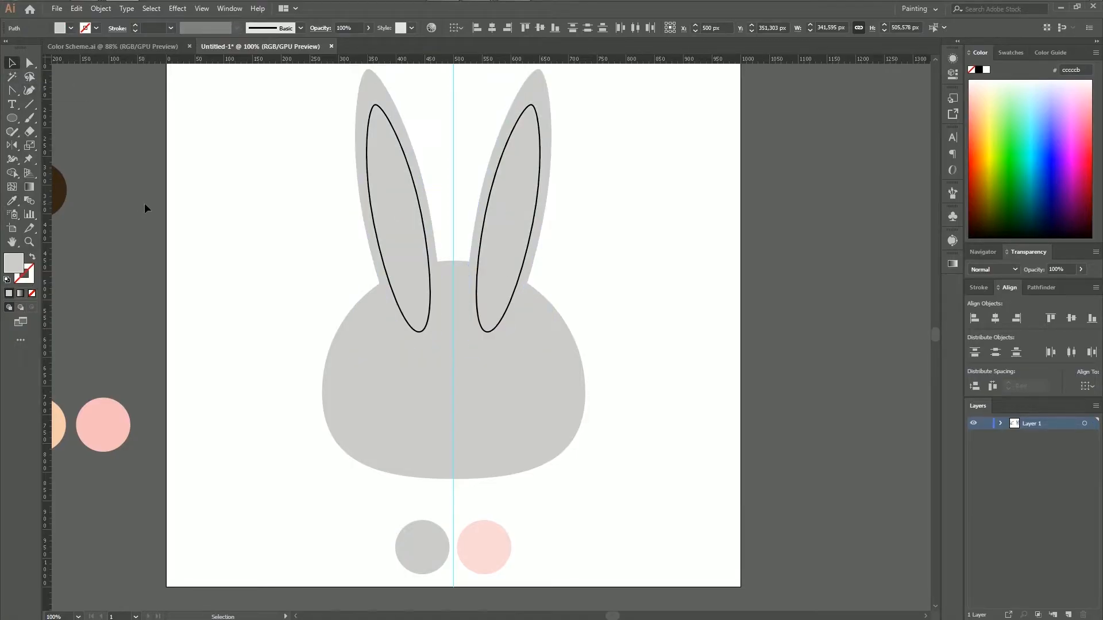
# Step: Select both inner ear shapes and apply the pale pink swatch's fill to them with the Eyedropper
pyautogui.click(401, 178)
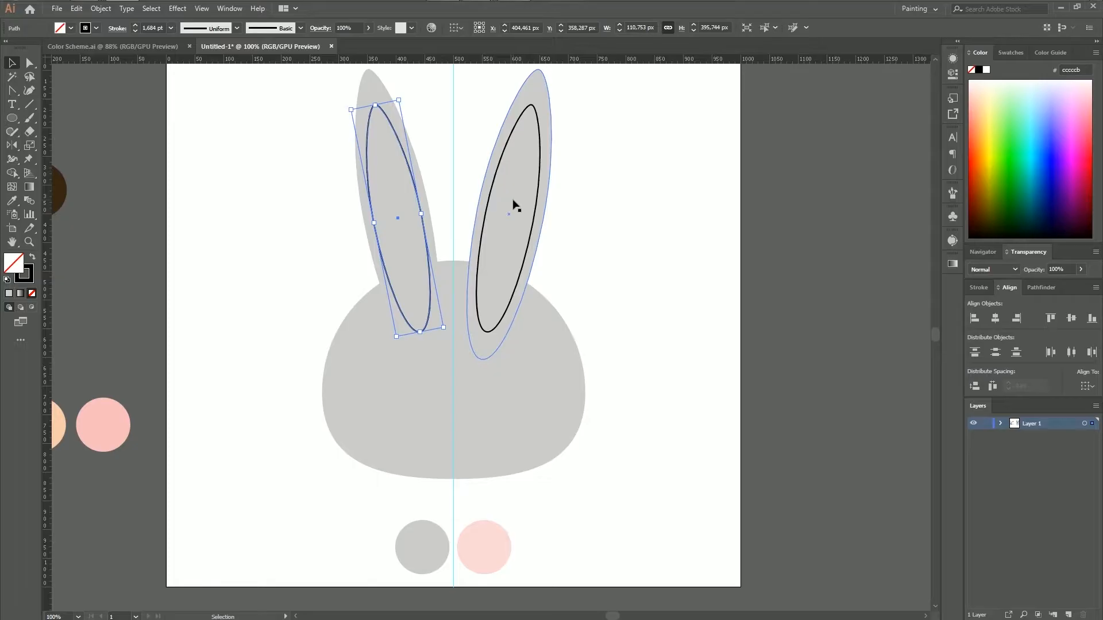
pyautogui.keyDown('shift'); pyautogui.click(540, 164); pyautogui.keyUp('shift')
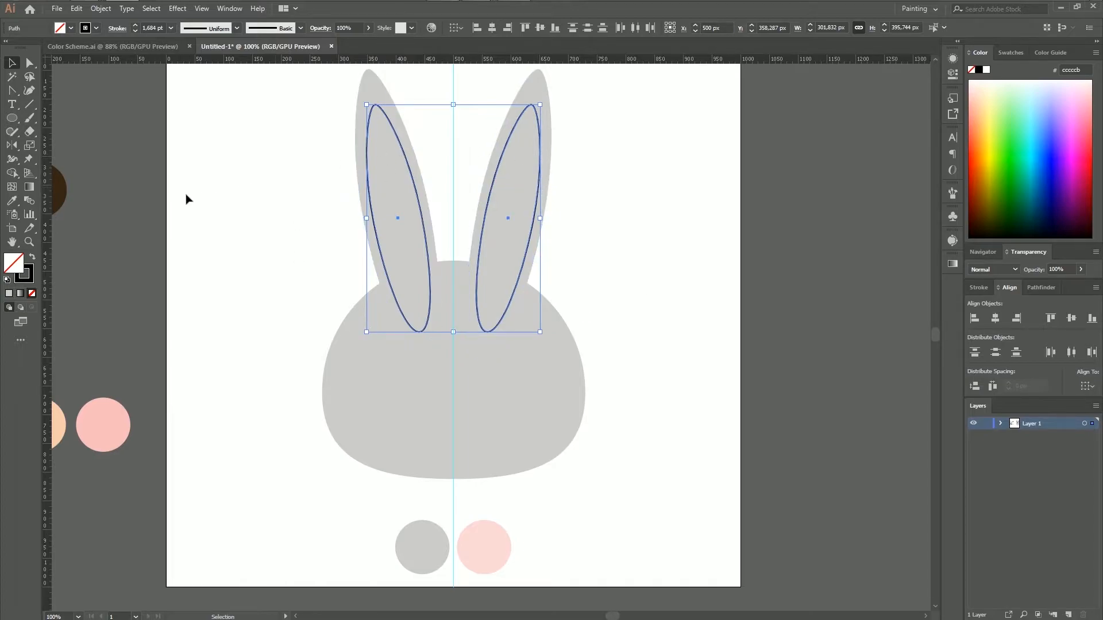
pyautogui.click(15, 201)
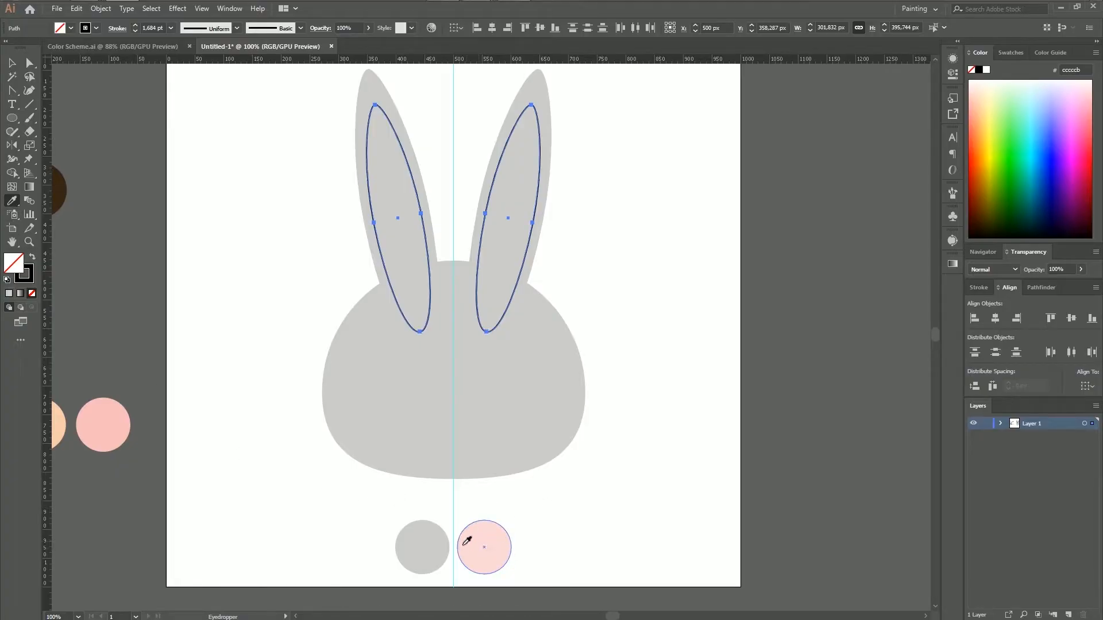
pyautogui.click(491, 538)
pyautogui.press('v')
pyautogui.click(209, 191)
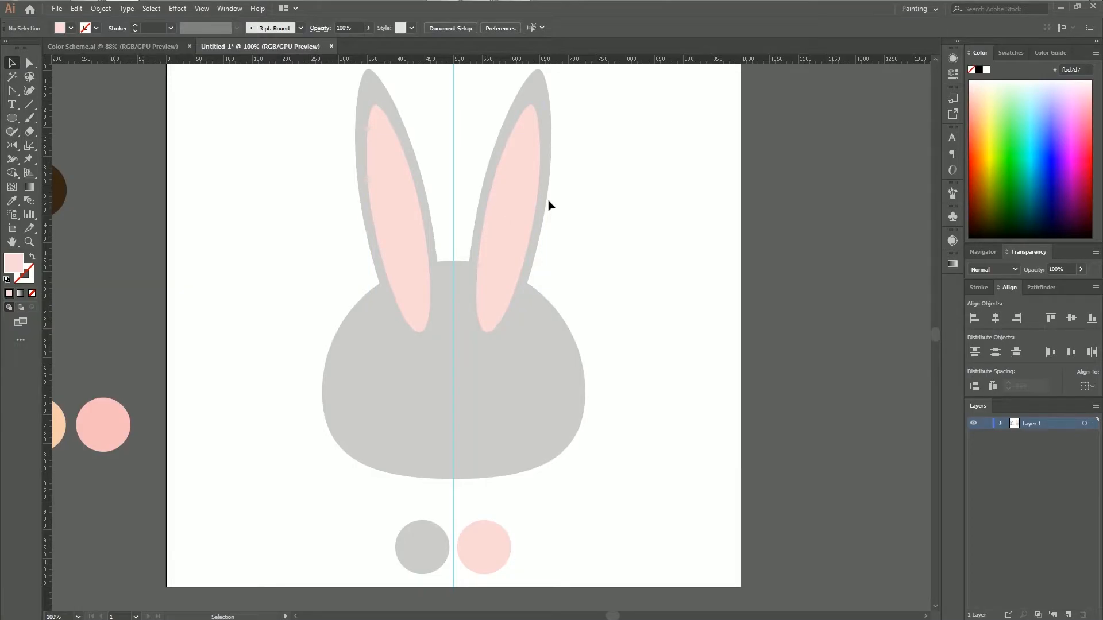
# Step: Select all four ear shapes and send them to the back, behind the head
pyautogui.moveTo(305, 108); pyautogui.dragTo(600, 236)
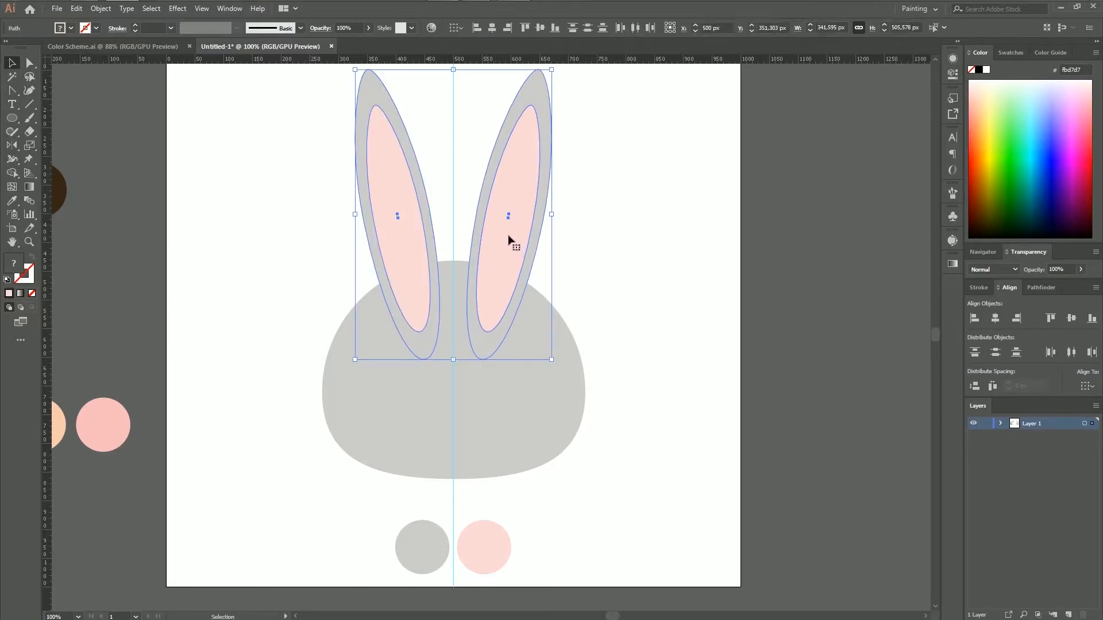
pyautogui.rightClick(503, 232)
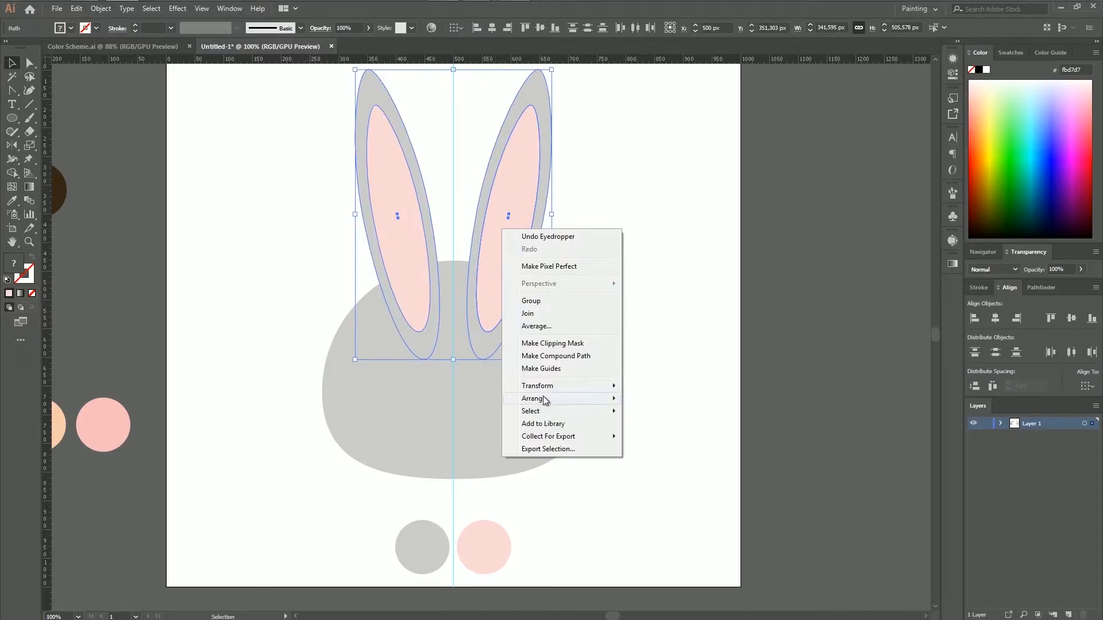
pyautogui.moveTo(568, 401)
pyautogui.click(680, 439)
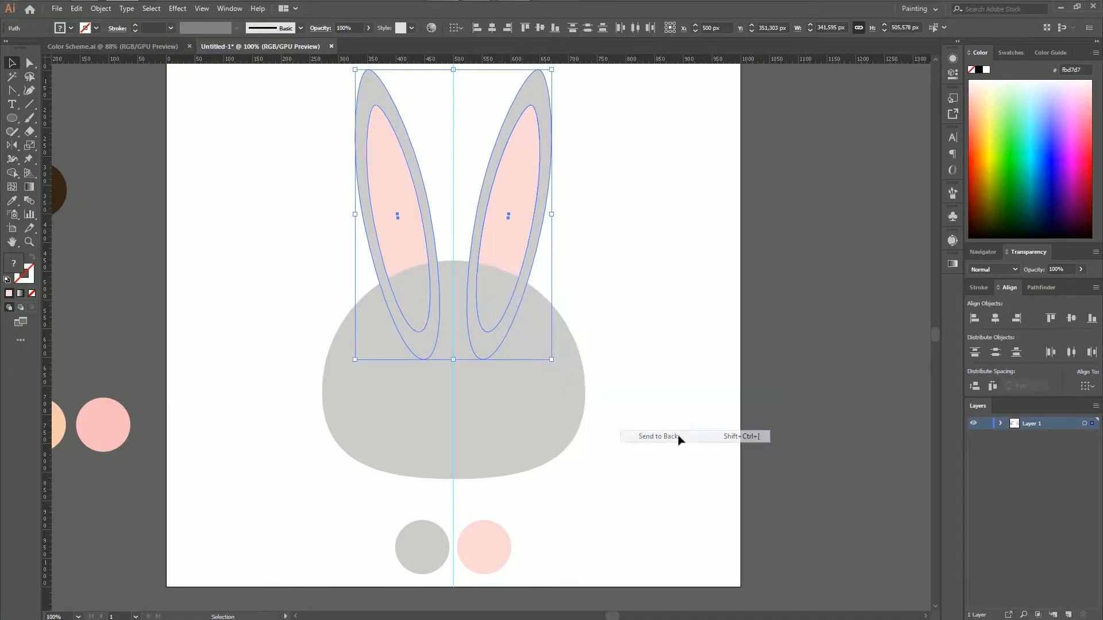
pyautogui.click(642, 294)
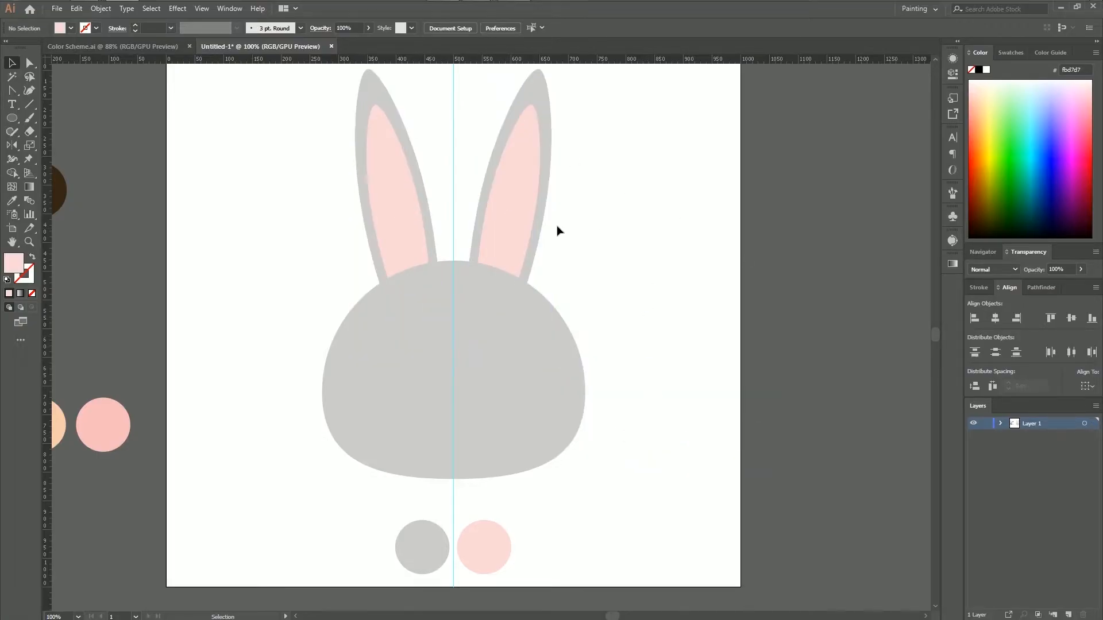
# Step: Select all four ear shapes and nudge them straight up by about 40 px
pyautogui.scroll(2, 601, 311)
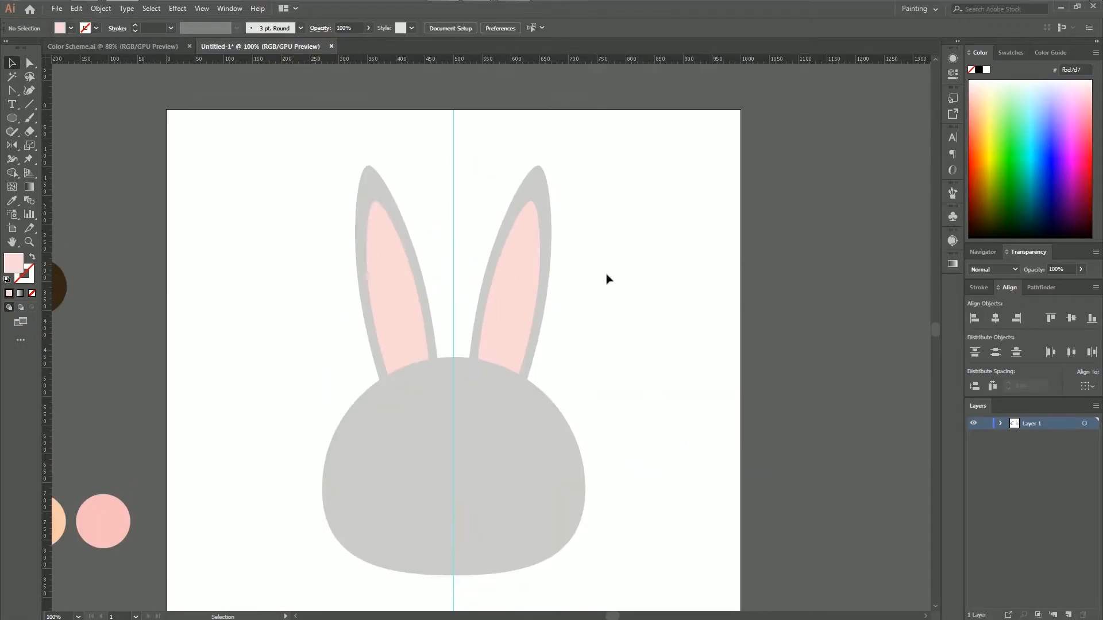
pyautogui.moveTo(297, 128); pyautogui.dragTo(609, 263)
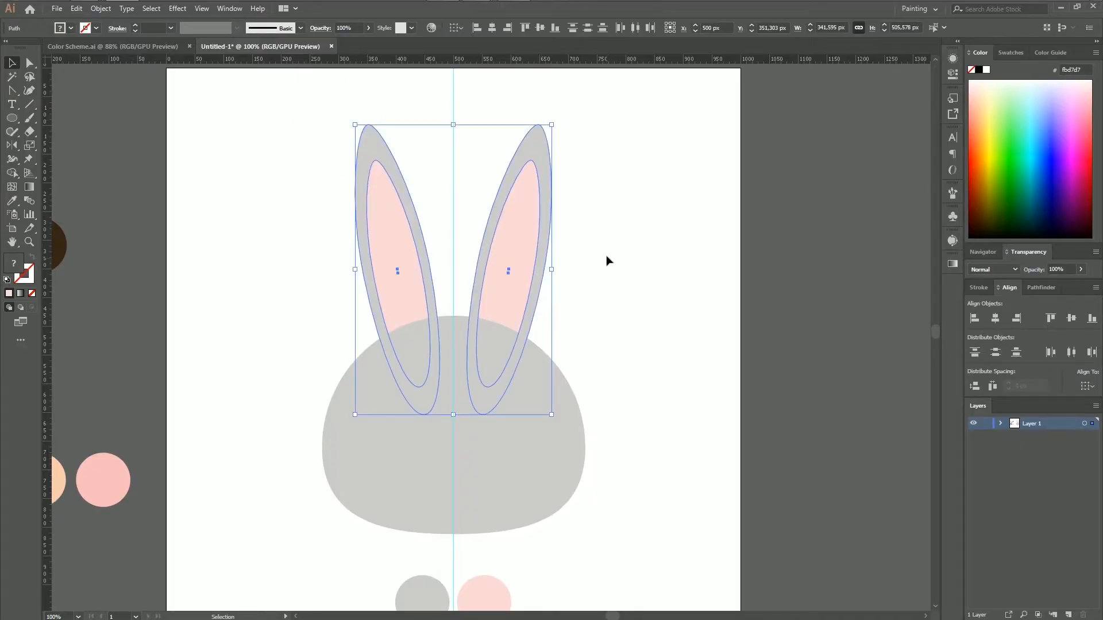
pyautogui.press('Up')
pyautogui.press('Up')
pyautogui.press('Up')
pyautogui.press('Up')
pyautogui.press('Up')
pyautogui.press('Up')
pyautogui.press('Up')
pyautogui.press('Up')
pyautogui.press('Up')
pyautogui.press('Up')
pyautogui.press('Up')
pyautogui.press('Up')
pyautogui.press('Up')
pyautogui.press('Up')
pyautogui.press('Up')
pyautogui.press('Up')
pyautogui.press('Up')
pyautogui.press('Up')
pyautogui.press('Up')
pyautogui.press('Up')
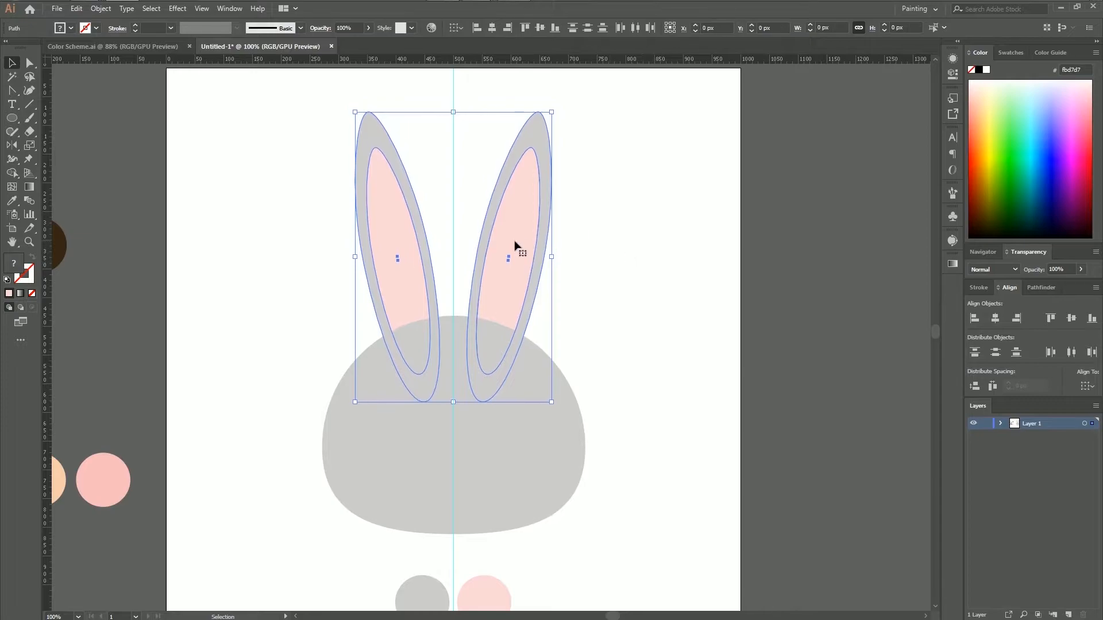
pyautogui.press('Up')
pyautogui.press('Up')
pyautogui.press('Up')
pyautogui.press('Up')
pyautogui.press('Up')
pyautogui.press('Up')
pyautogui.press('Up')
pyautogui.press('Up')
pyautogui.press('Up')
pyautogui.press('Up')
pyautogui.press('Up')
pyautogui.press('Up')
pyautogui.press('Up')
pyautogui.press('Up')
pyautogui.press('Up')
pyautogui.press('Up')
pyautogui.press('Up')
pyautogui.press('Up')
pyautogui.press('Up')
pyautogui.press('Up')
pyautogui.click(650, 318)
pyautogui.scroll(-2, 659, 337)
pyautogui.scroll(1, 644, 287)
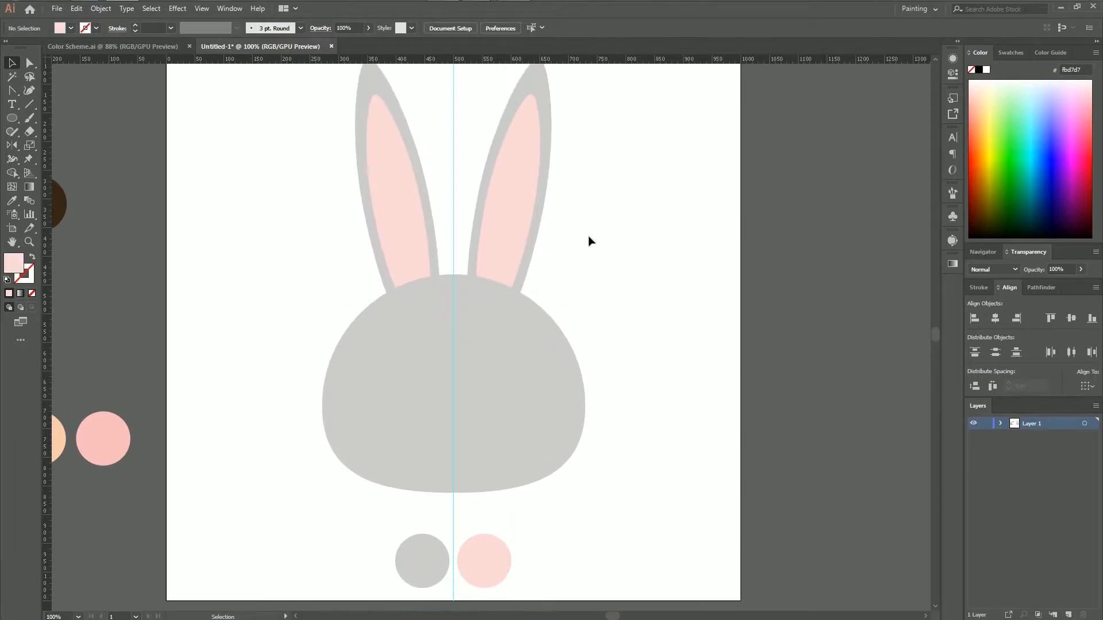
pyautogui.scroll(1, 666, 372)
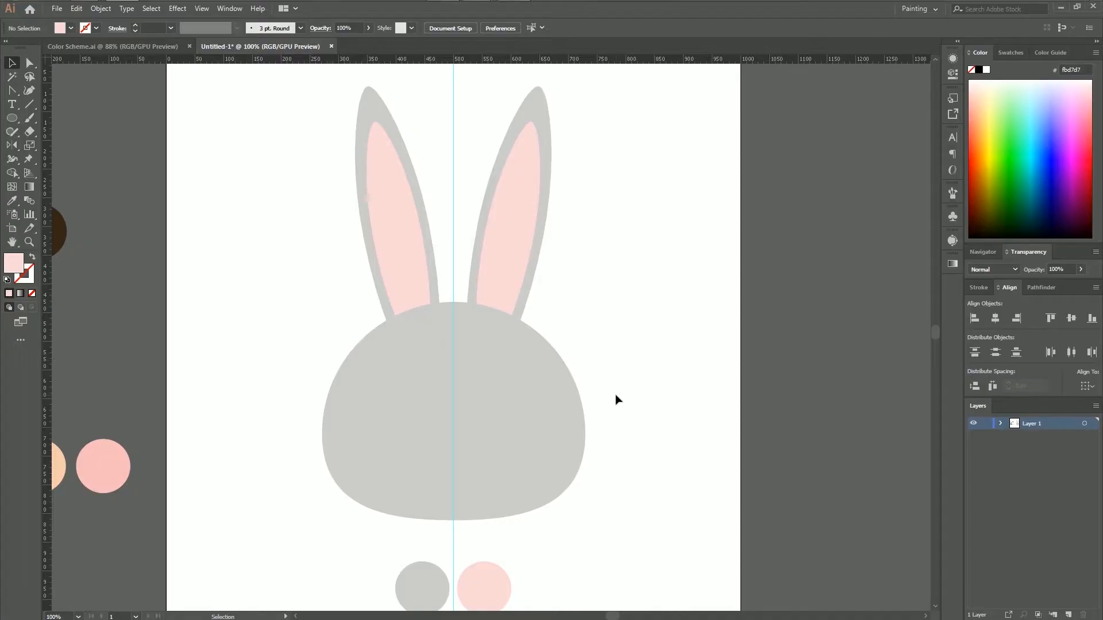
# Step: Draw a circle about 35.5 px wide with fill colour #191717 on the left half of the face as an eye
pyautogui.hotkey('ctrl', '+')
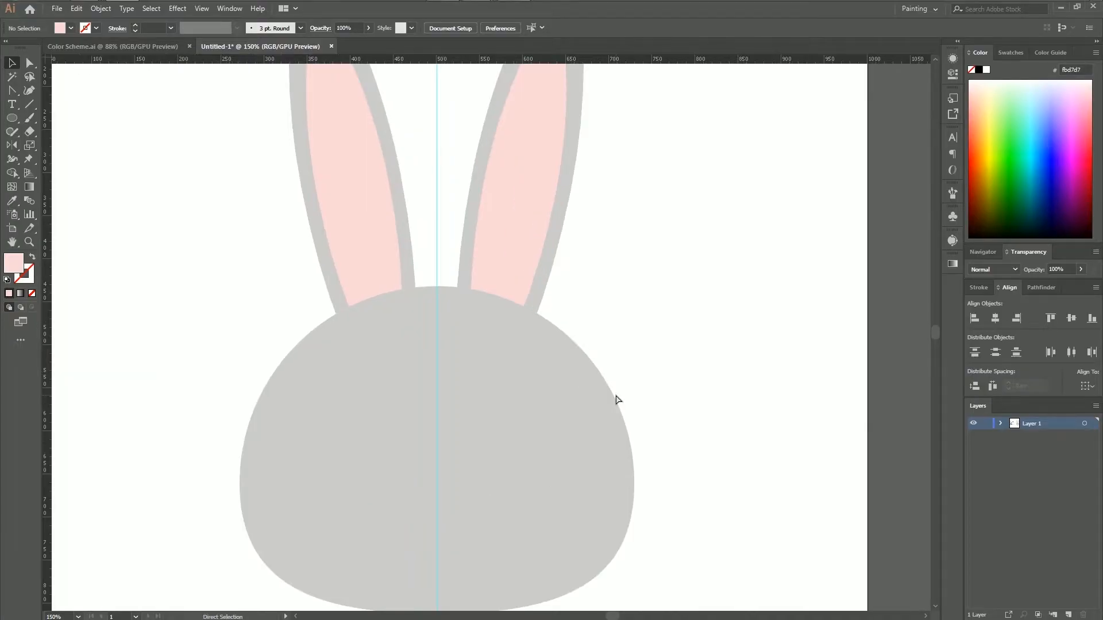
pyautogui.hotkey('ctrl', '+')
pyautogui.moveTo(717, 461); pyautogui.dragTo(772, 313)
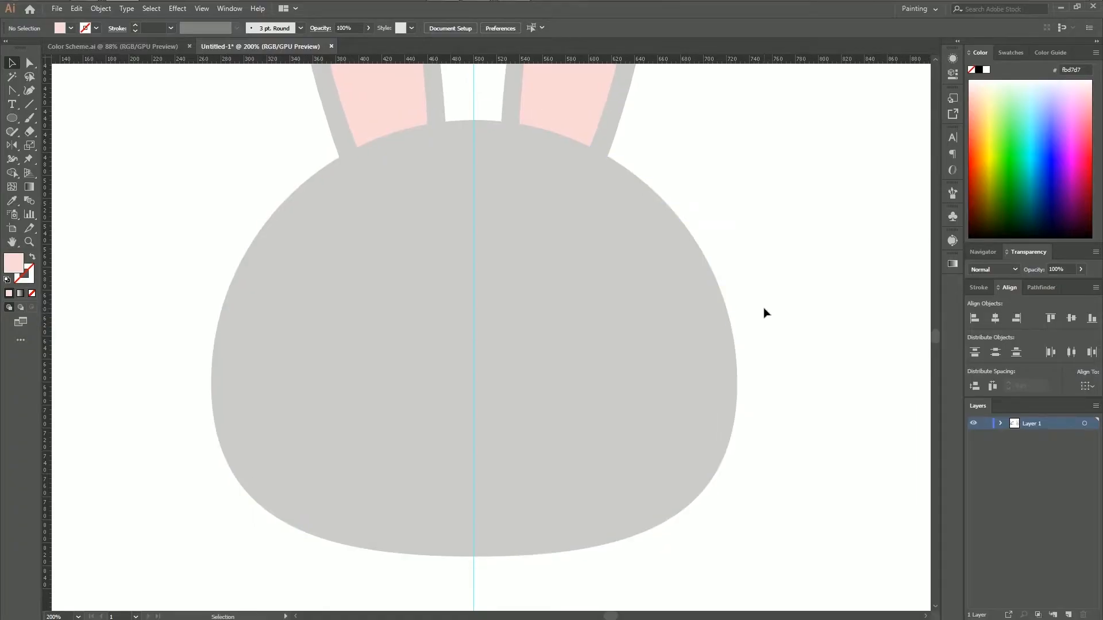
pyautogui.click(12, 119)
pyautogui.doubleClick(14, 266)
pyautogui.moveTo(691, 407); pyautogui.dragTo(696, 403)
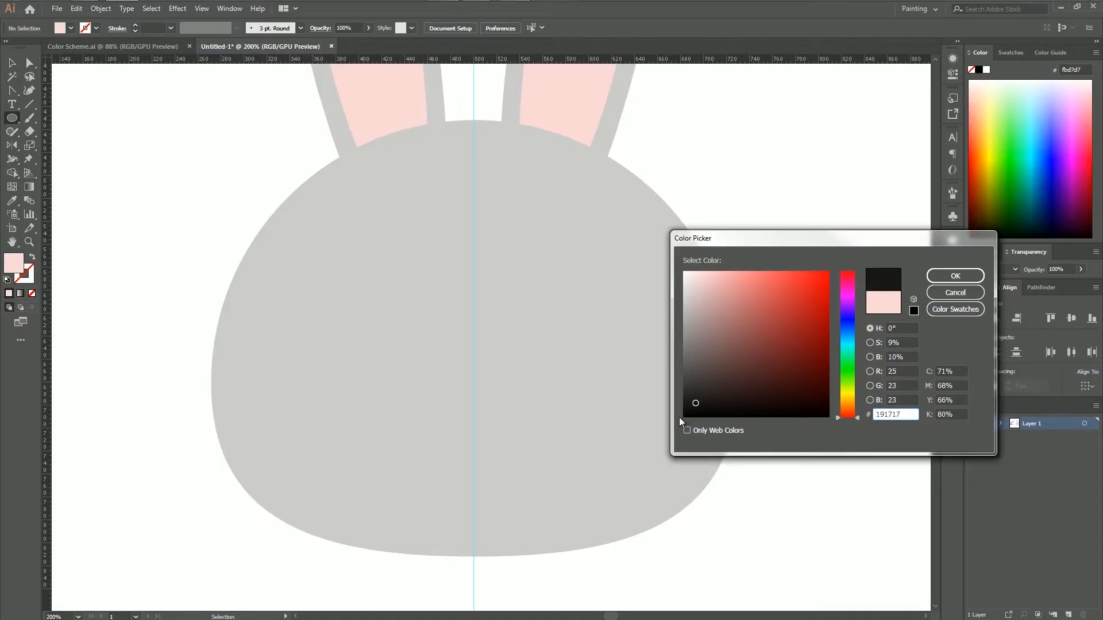
pyautogui.click(956, 277)
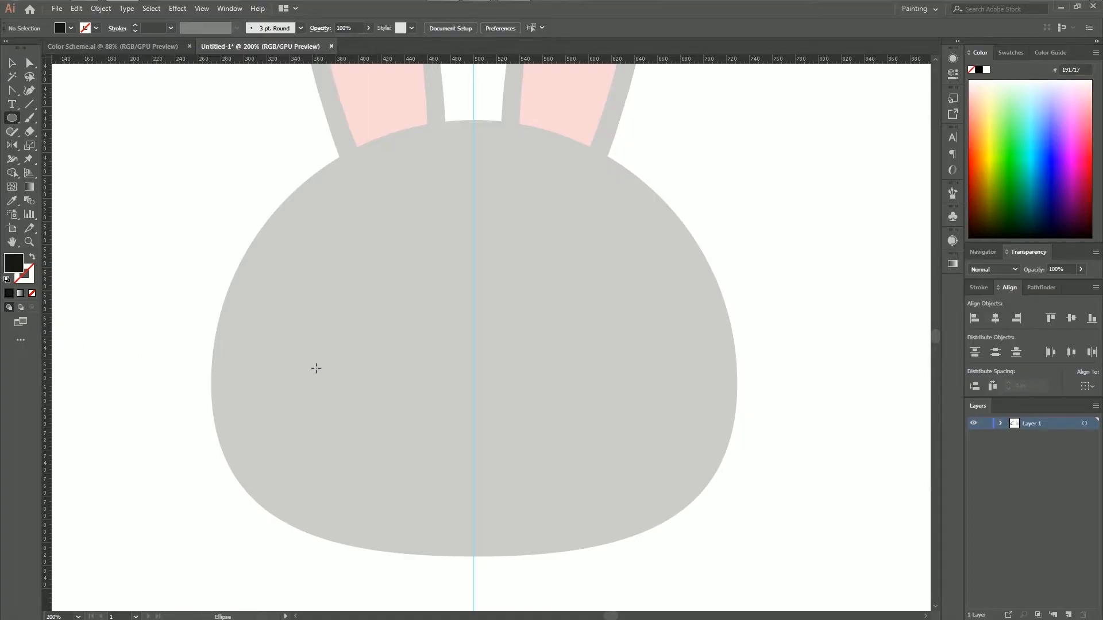
pyautogui.moveTo(312, 369); pyautogui.dragTo(353, 410)
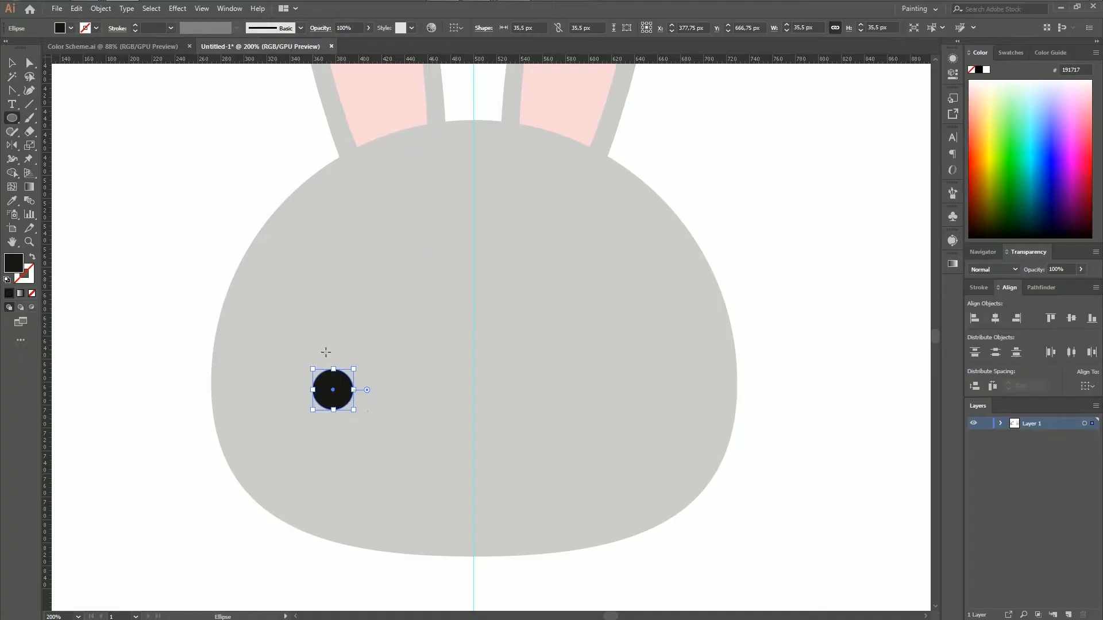
# Step: Move the left eye slightly outward and down on the face, to about X 371.3 px, Y 676.3 px
pyautogui.click(13, 64)
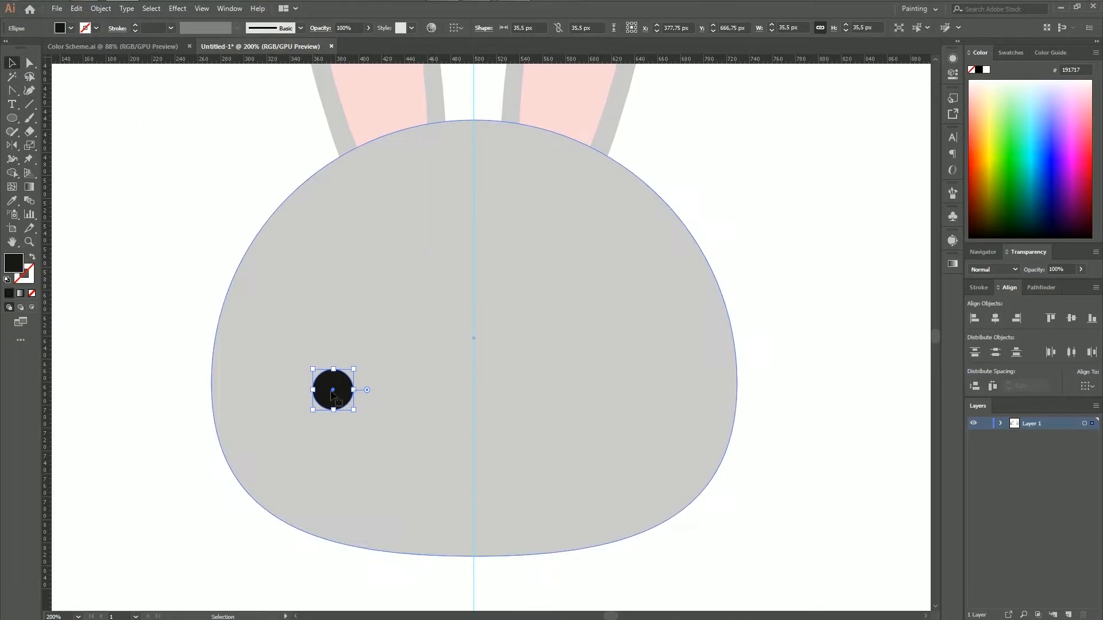
pyautogui.press('Down')
pyautogui.press('Down')
pyautogui.press('Down')
pyautogui.press('Down')
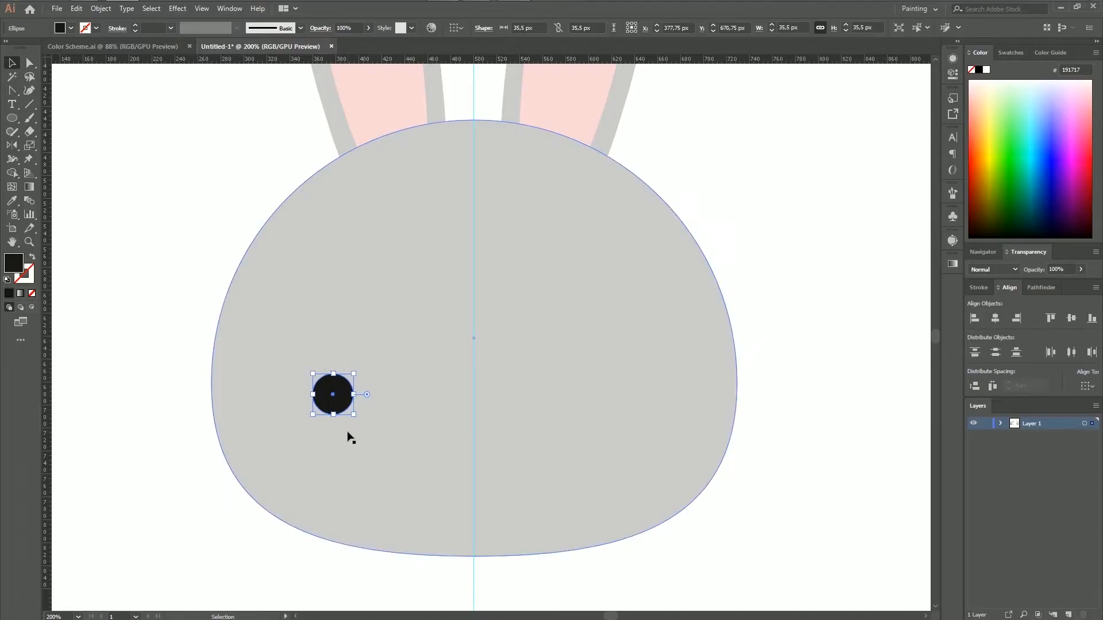
pyautogui.moveTo(337, 398); pyautogui.dragTo(324, 369)
pyautogui.click(194, 403)
pyautogui.click(177, 490)
pyautogui.scroll(-2, 264, 357)
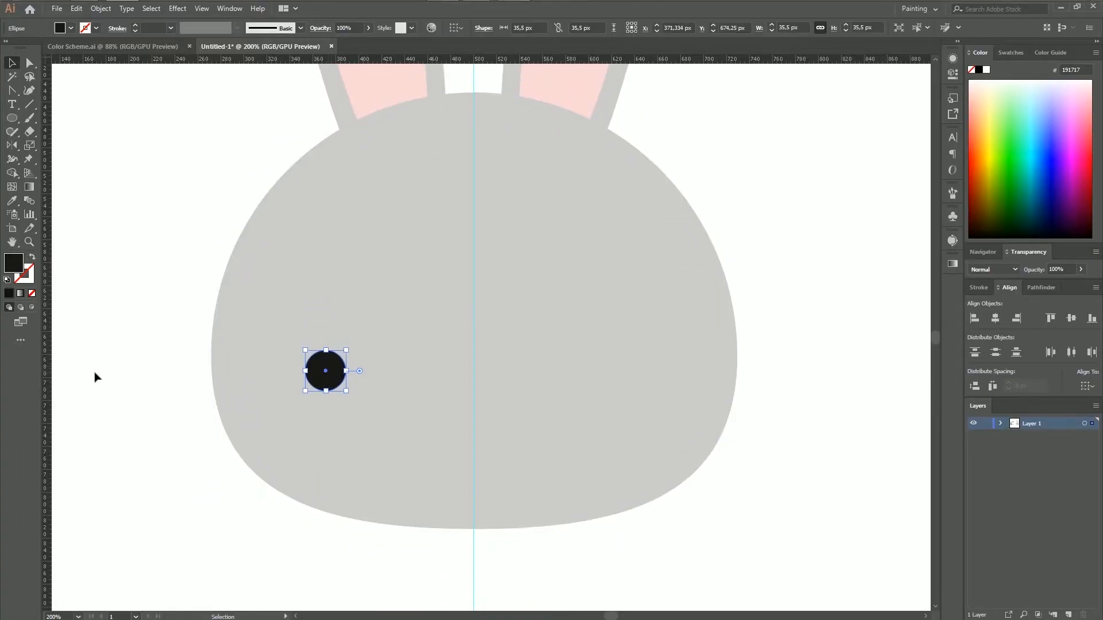
pyautogui.press('Down')
pyautogui.press('Down')
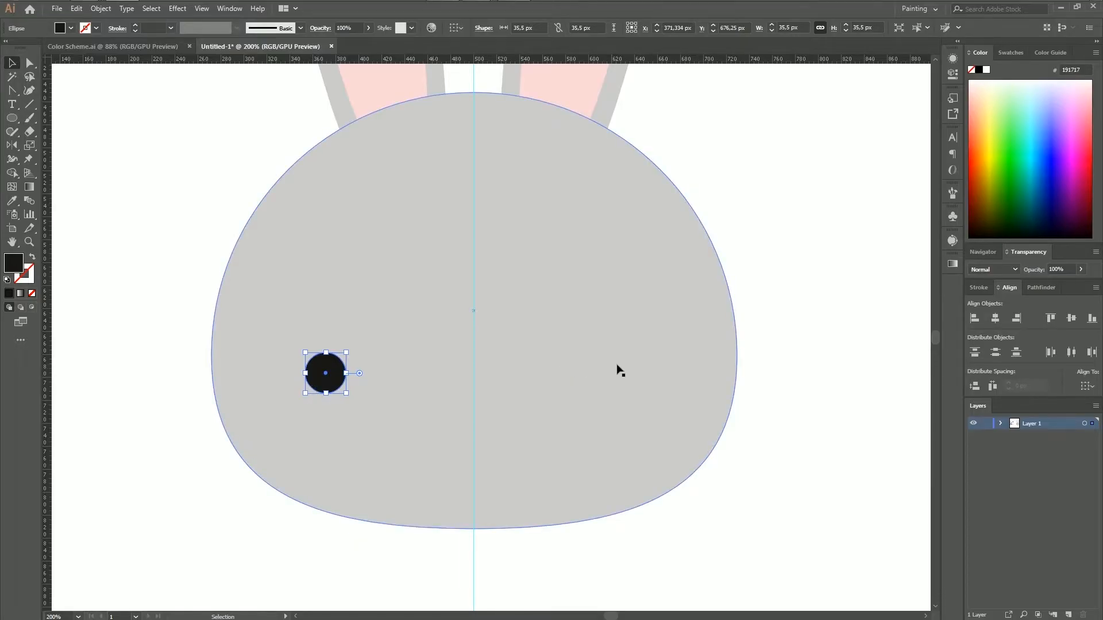
# Step: Reflect a copy of the left eye across the vertical centre guide to make the matching right eye
pyautogui.click(9, 149)
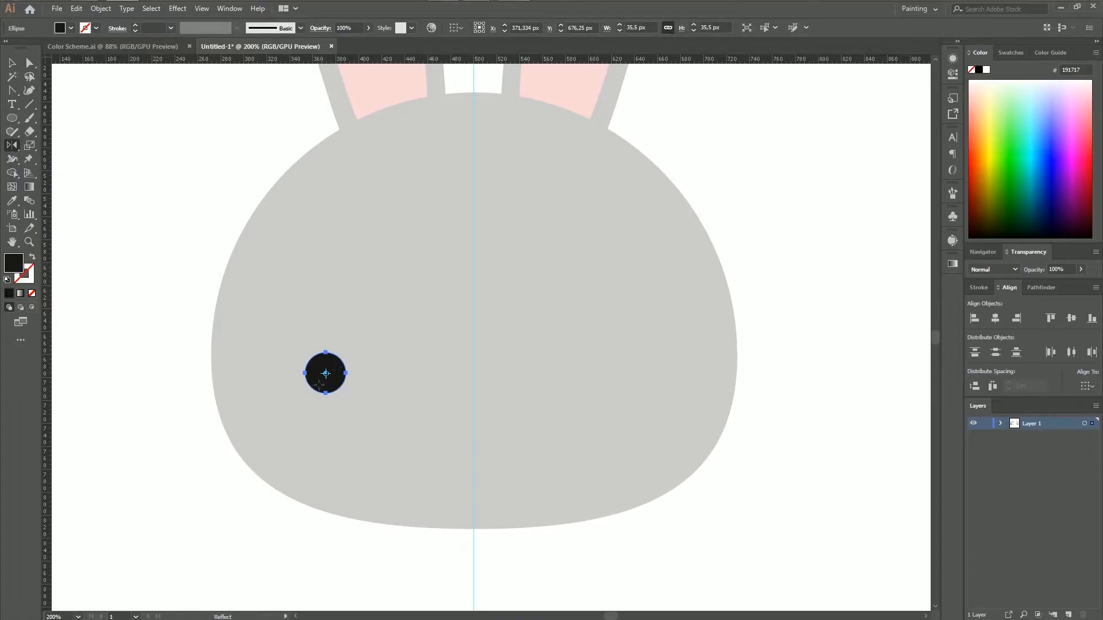
pyautogui.hotkey('ctrl', '+')
pyautogui.hotkey('ctrl', '+')
pyautogui.moveTo(517, 387); pyautogui.dragTo(276, 385)
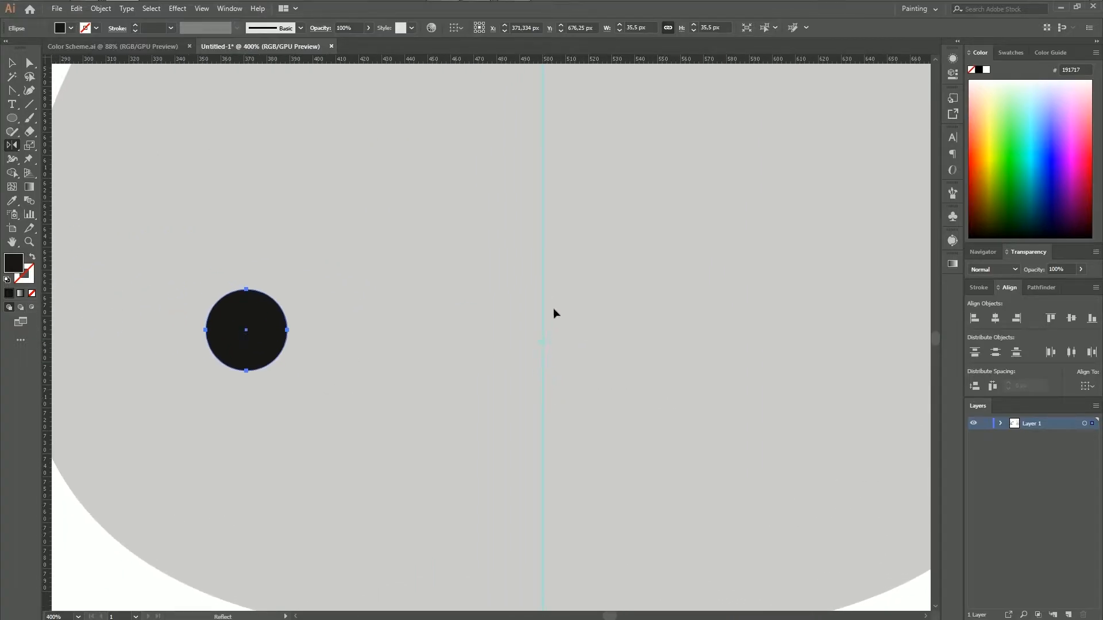
pyautogui.hotkey('ctrl', '-')
pyautogui.hotkey('ctrl', '-')
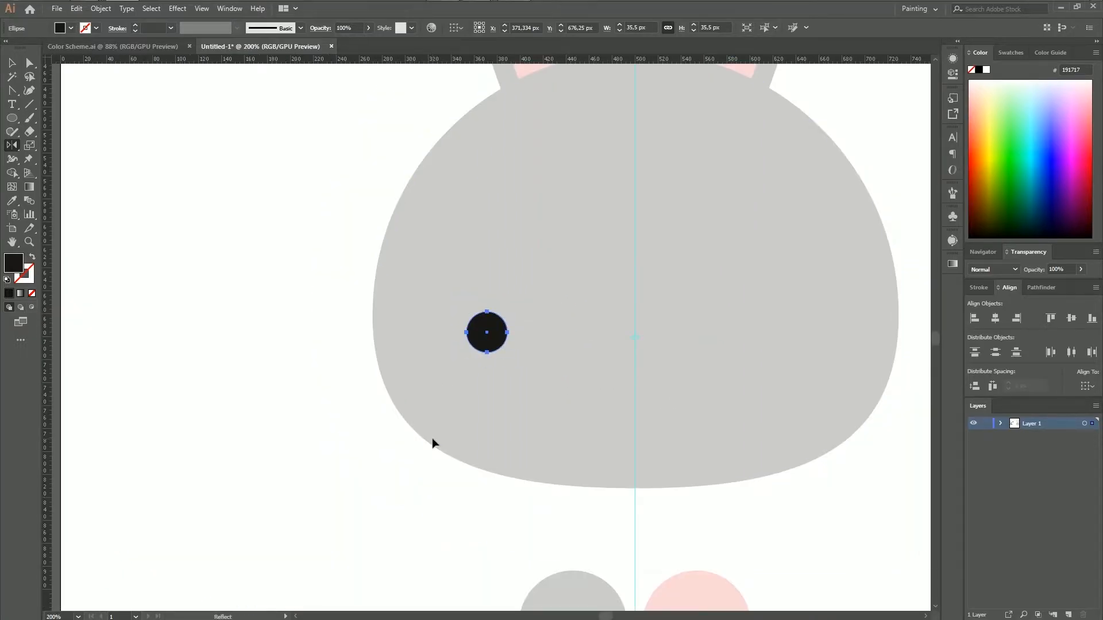
pyautogui.moveTo(509, 502); pyautogui.dragTo(422, 493)
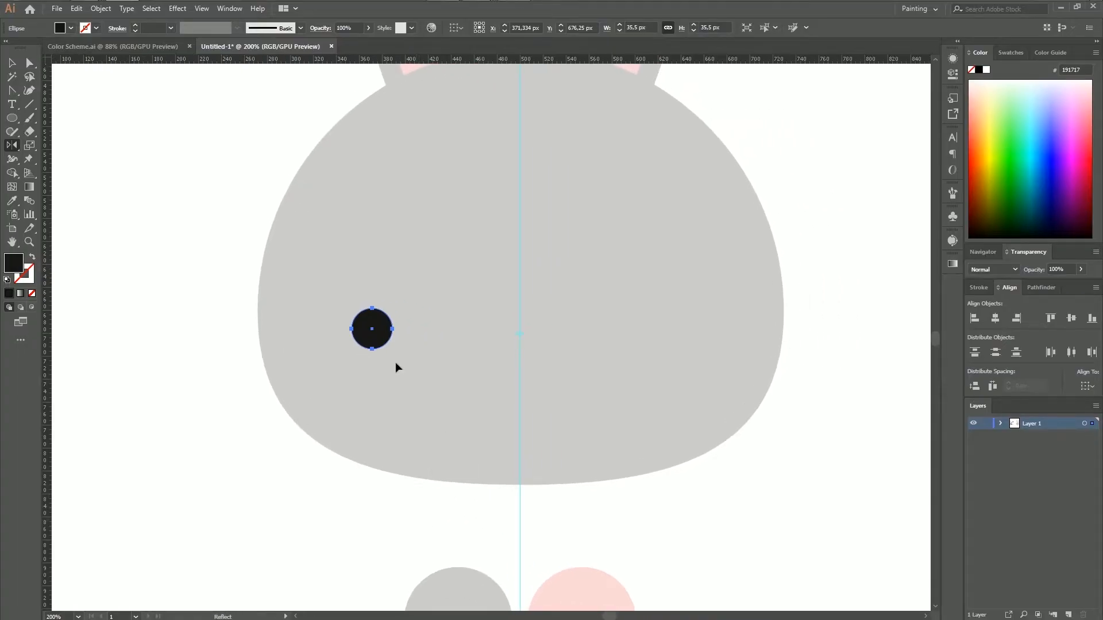
pyautogui.moveTo(371, 337); pyautogui.dragTo(695, 340)
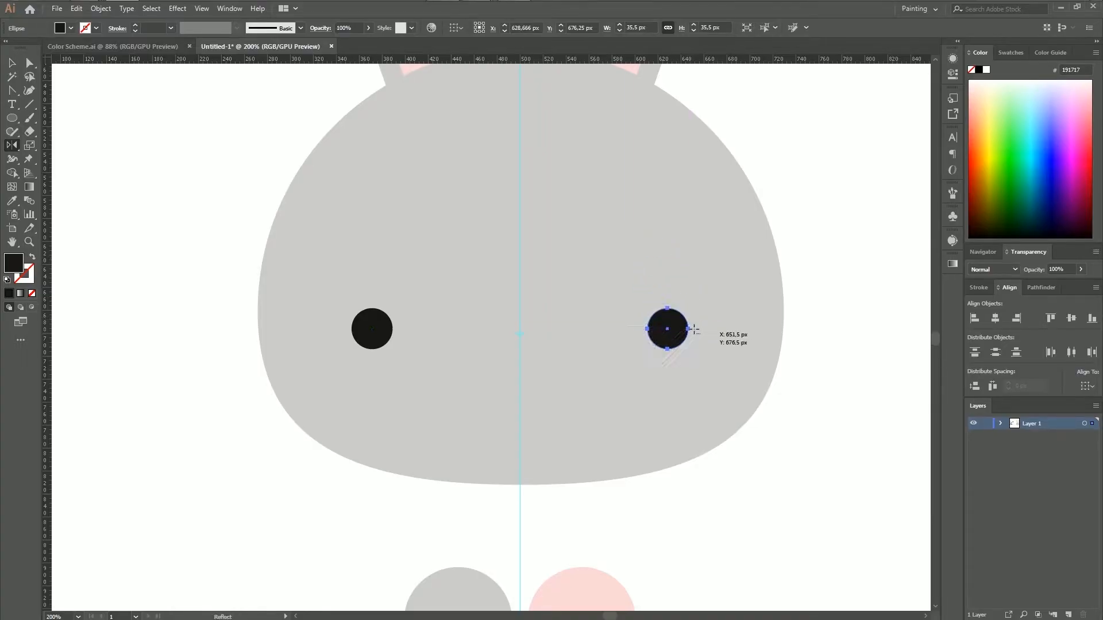
pyautogui.click(11, 62)
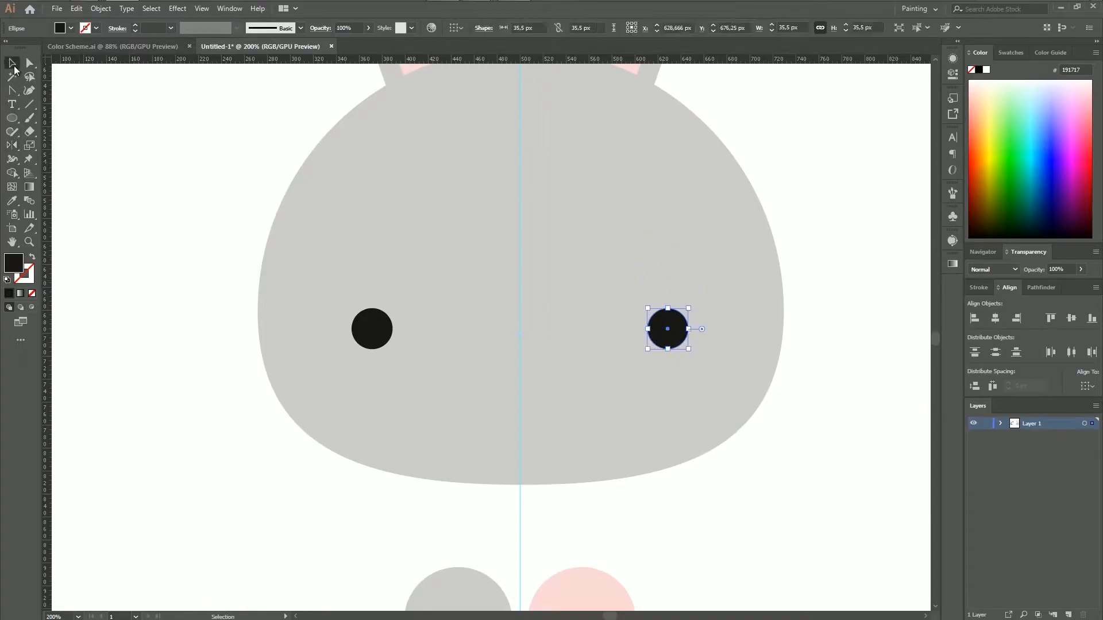
pyautogui.click(207, 498)
pyautogui.hotkey('ctrl', '-')
pyautogui.hotkey('ctrl', '-')
pyautogui.hotkey('ctrl', '-')
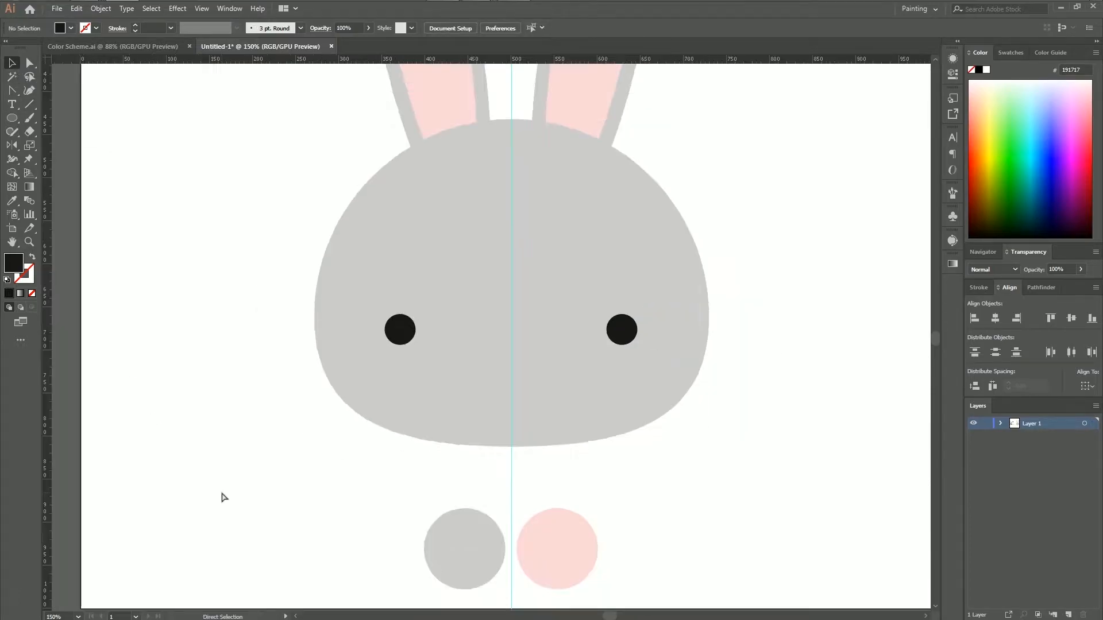
# Step: Duplicate the left eye onto the centre guide between the eyes and nudge the copy down 3 px
pyautogui.hotkey('ctrl', '+')
pyautogui.hotkey('ctrl', '+')
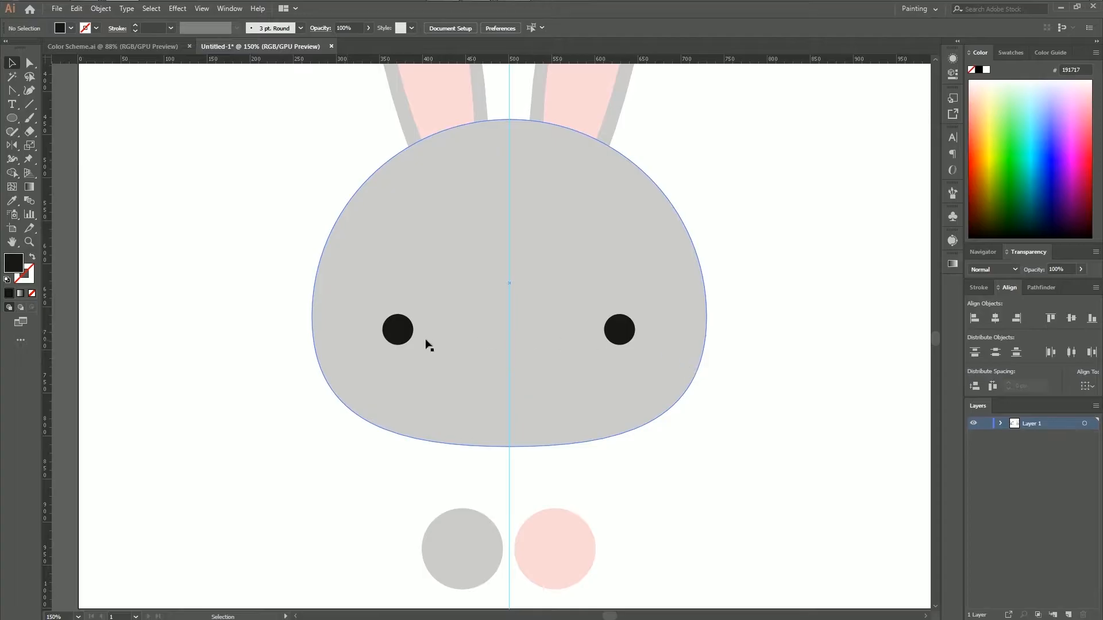
pyautogui.click(398, 339)
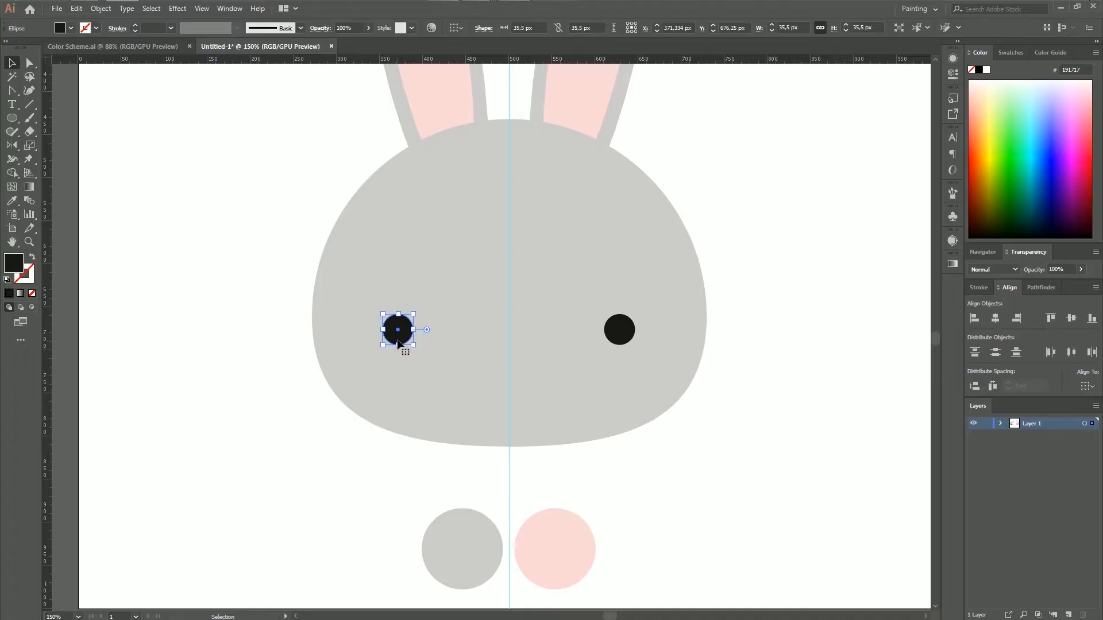
pyautogui.click(232, 345)
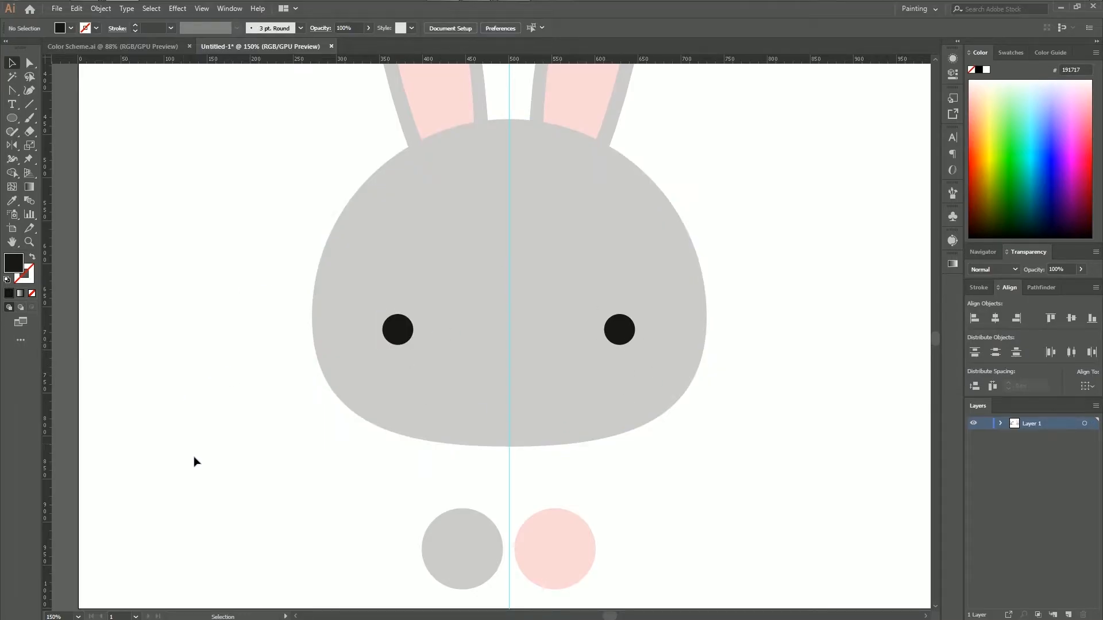
pyautogui.hotkey('ctrl', '=')
pyautogui.hotkey('ctrl', '=')
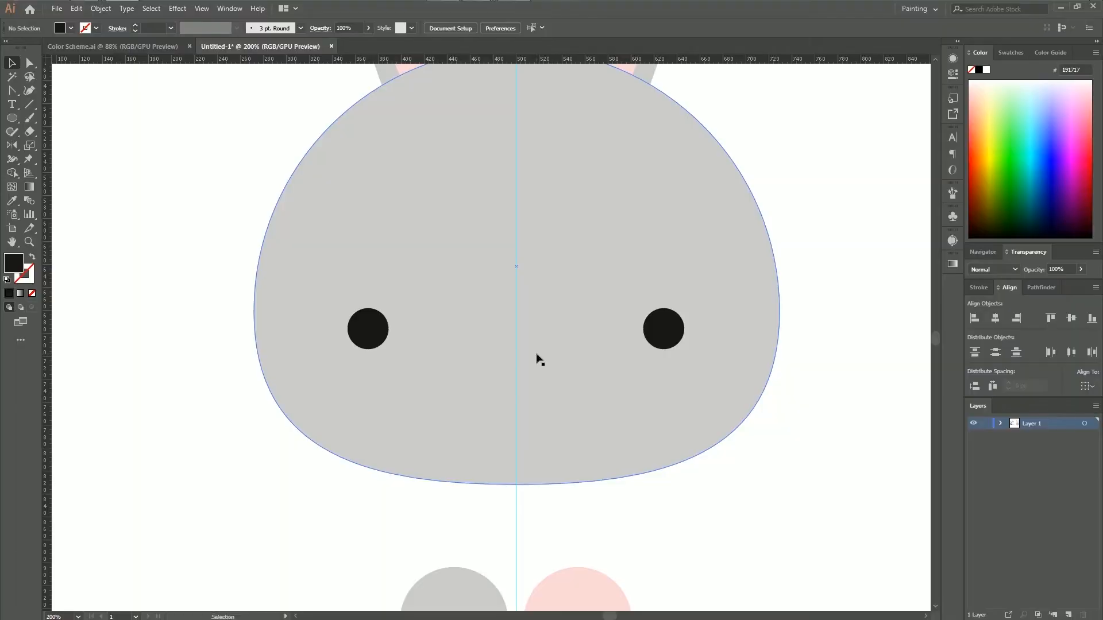
pyautogui.moveTo(799, 561); pyautogui.dragTo(788, 534)
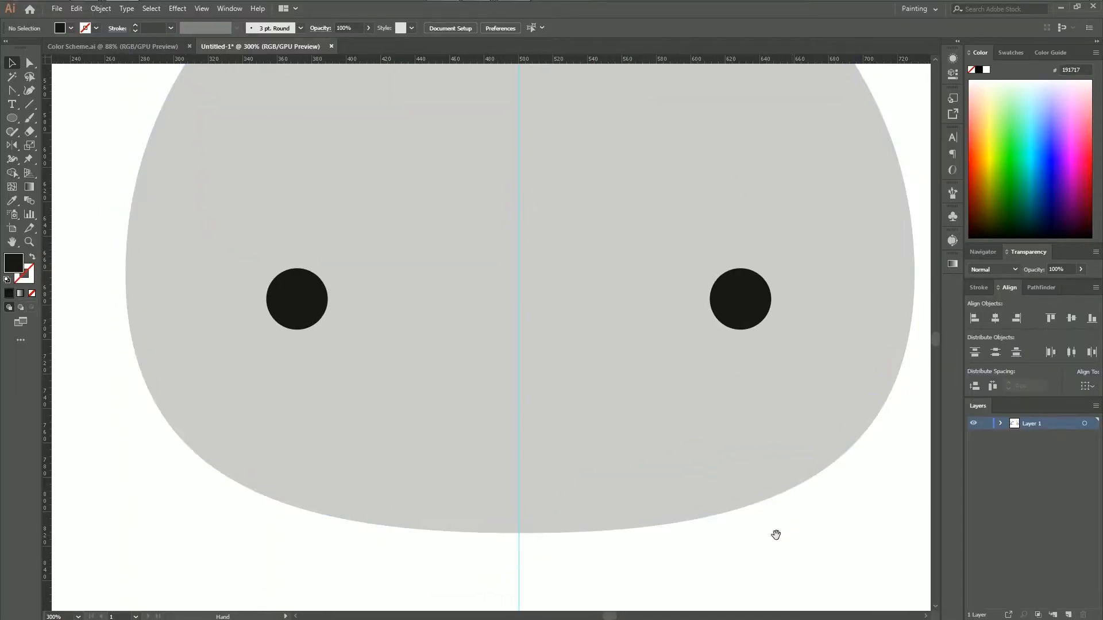
pyautogui.click(298, 300)
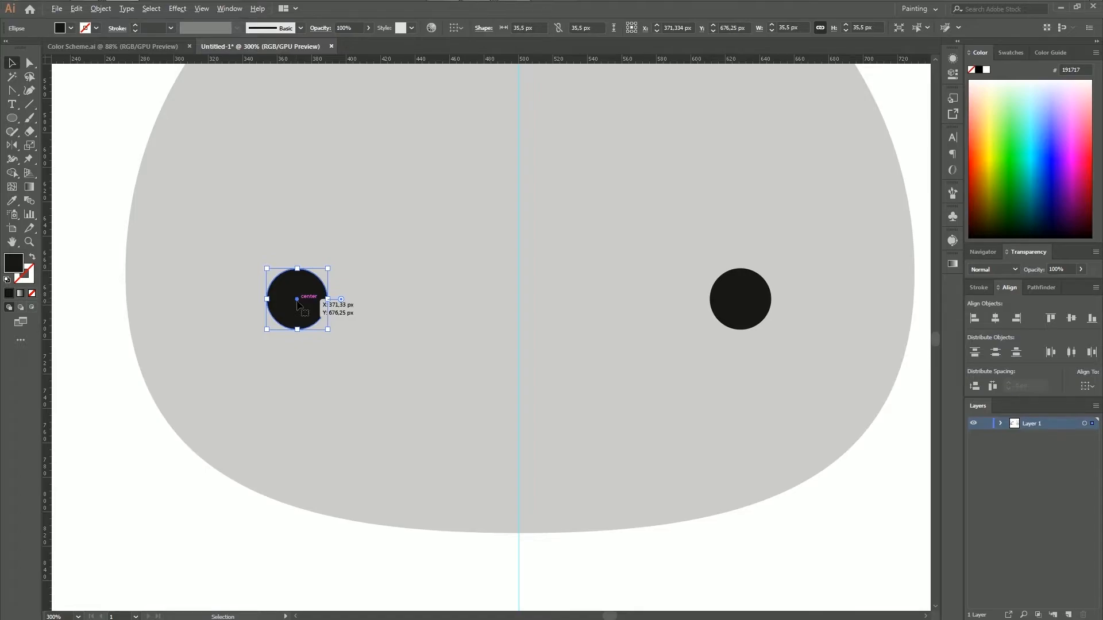
pyautogui.moveTo(298, 303); pyautogui.dragTo(519, 300)
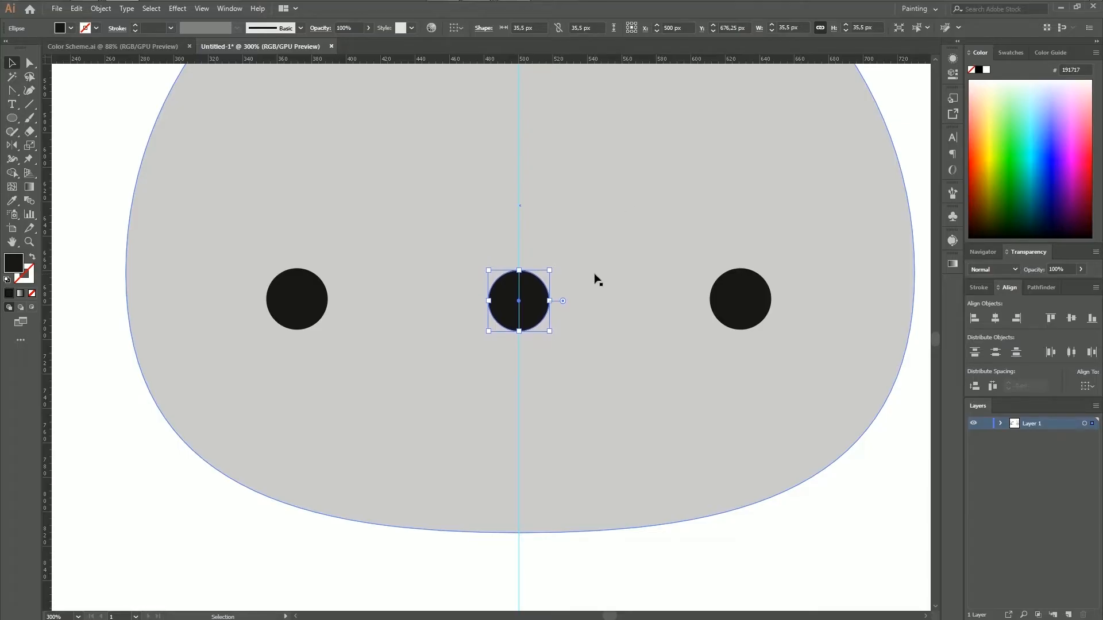
pyautogui.press('Down')
pyautogui.press('Down')
pyautogui.press('Down')
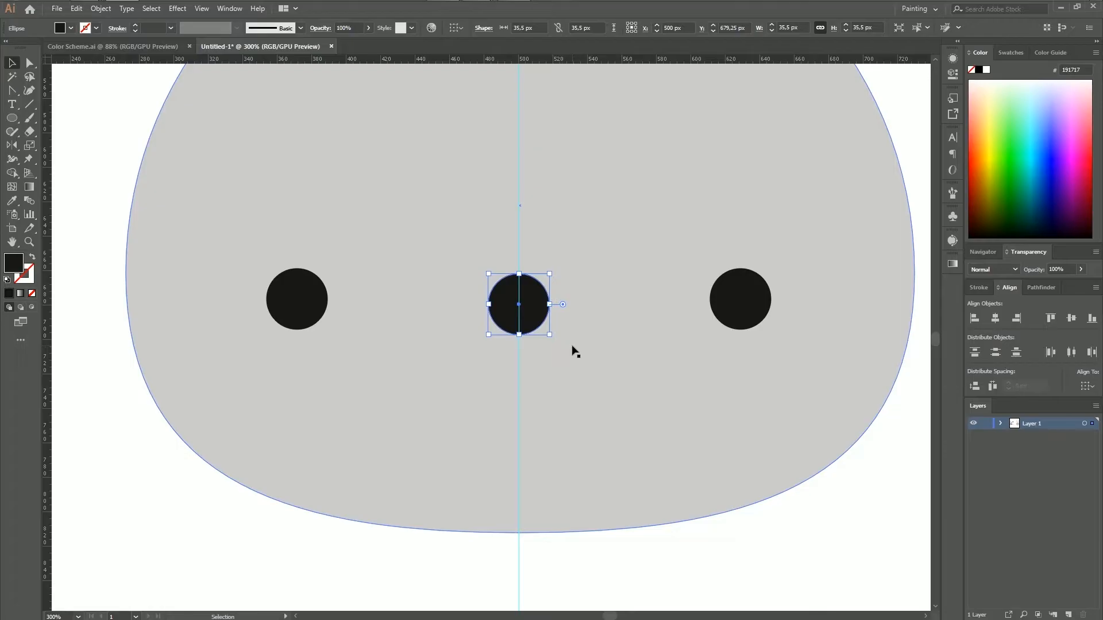
# Step: Select the middle circle's left and right anchor points and move both straight up by about 5 px to shape a nose
pyautogui.click(30, 63)
pyautogui.hotkey('ctrl', '+')
pyautogui.hotkey('ctrl', '+')
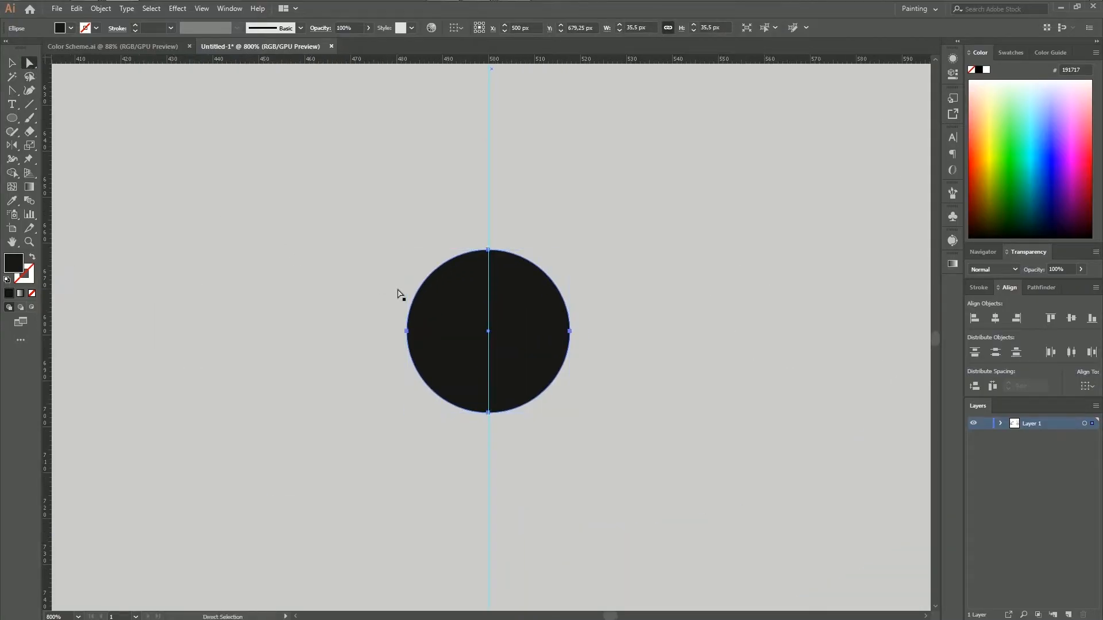
pyautogui.click(407, 332)
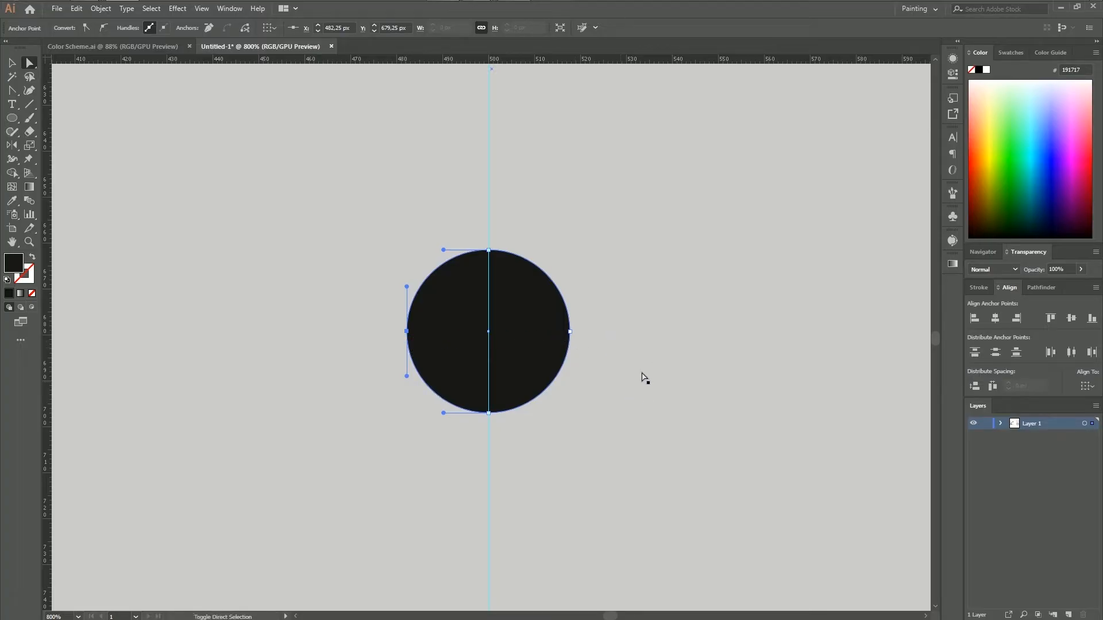
pyautogui.keyDown('shift'); pyautogui.click(569, 331); pyautogui.keyUp('shift')
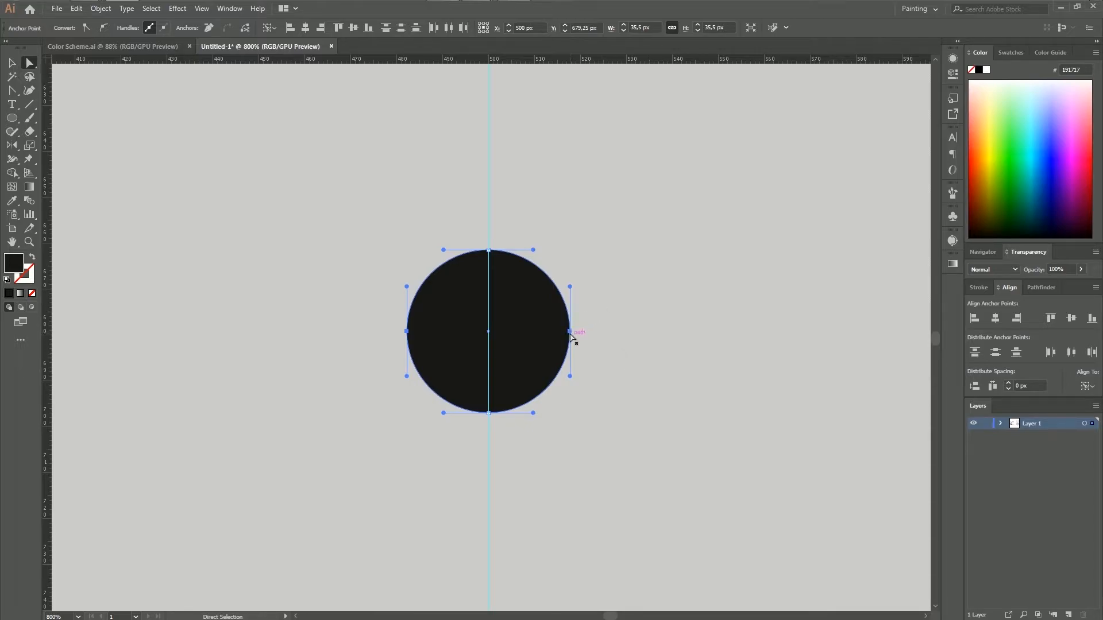
pyautogui.moveTo(571, 336); pyautogui.dragTo(572, 314)
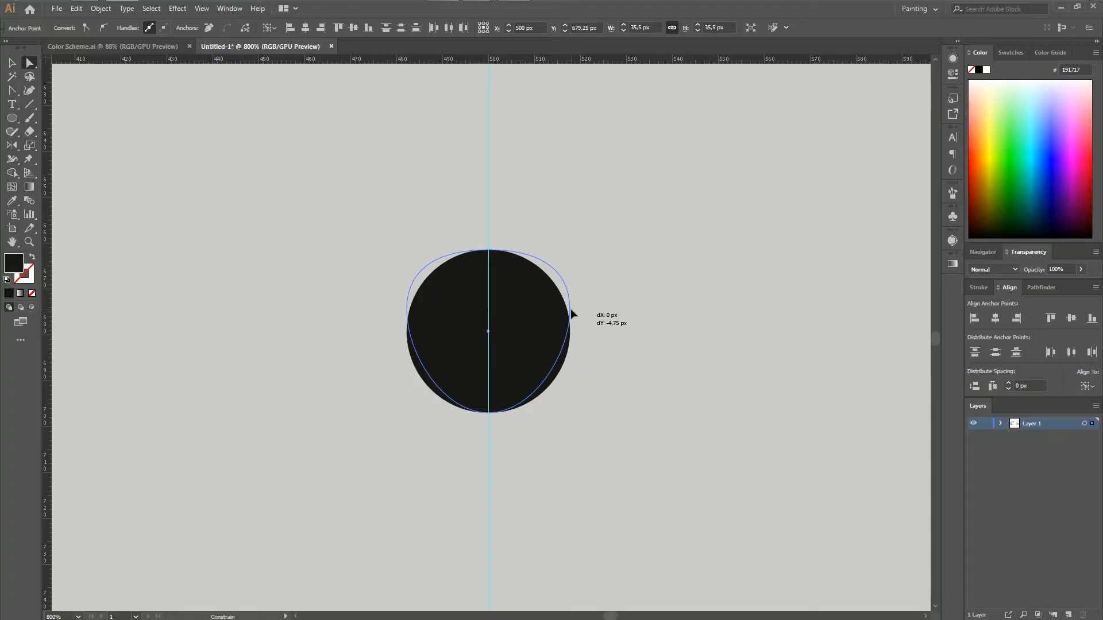
pyautogui.moveTo(570, 310); pyautogui.dragTo(568, 311)
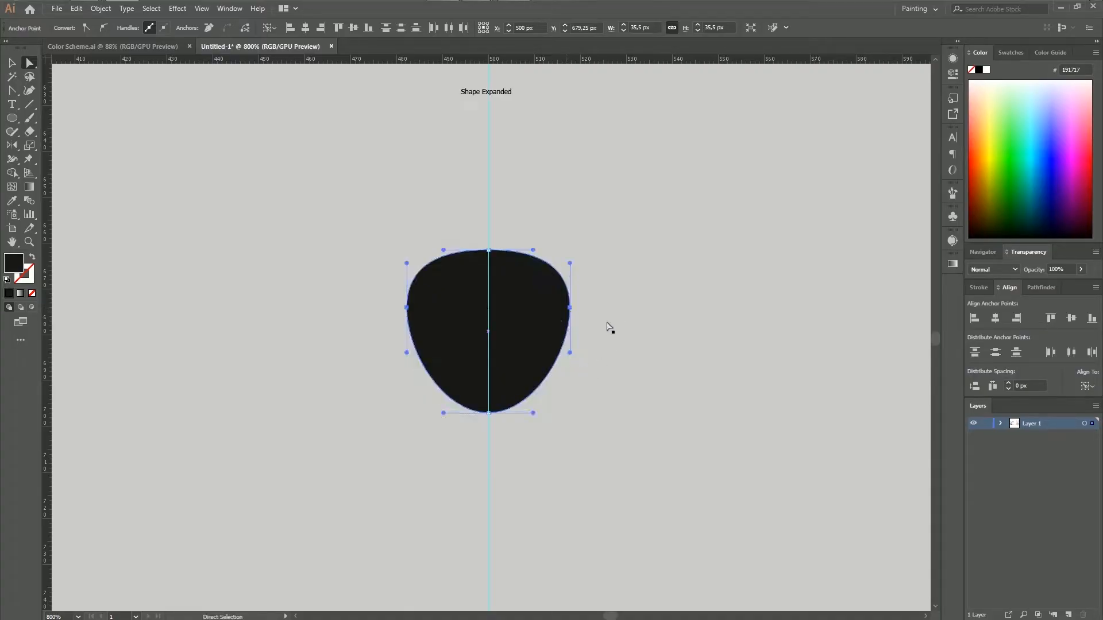
pyautogui.hotkey('ctrl', 'z')
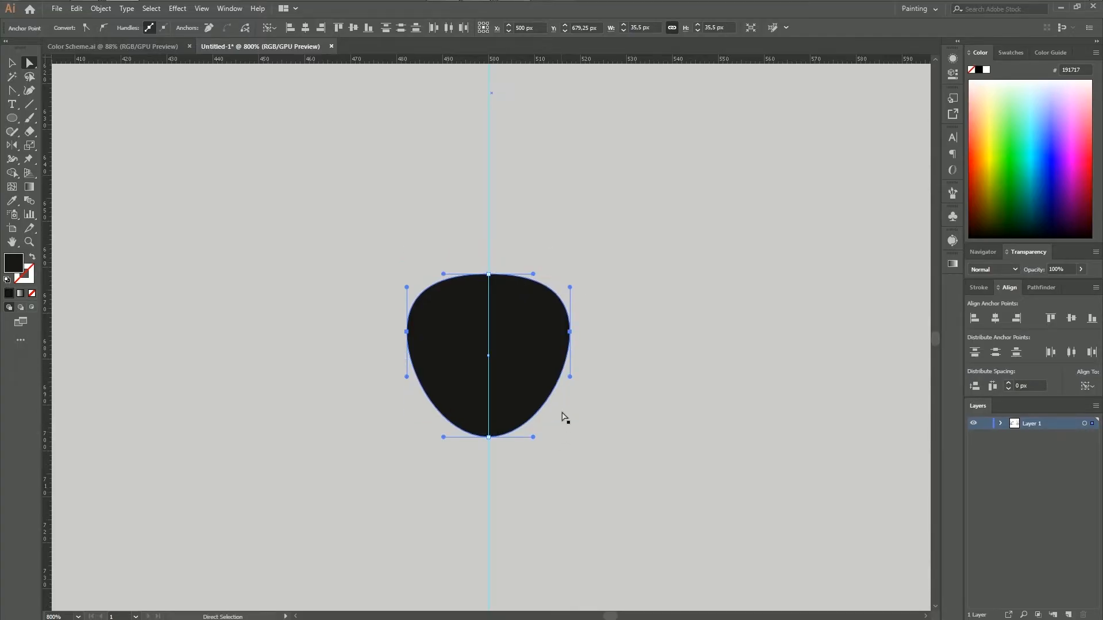
# Step: Move the nose's bottom anchor point straight up to Y 695 px to flatten its tip
pyautogui.click(560, 415)
pyautogui.click(489, 437)
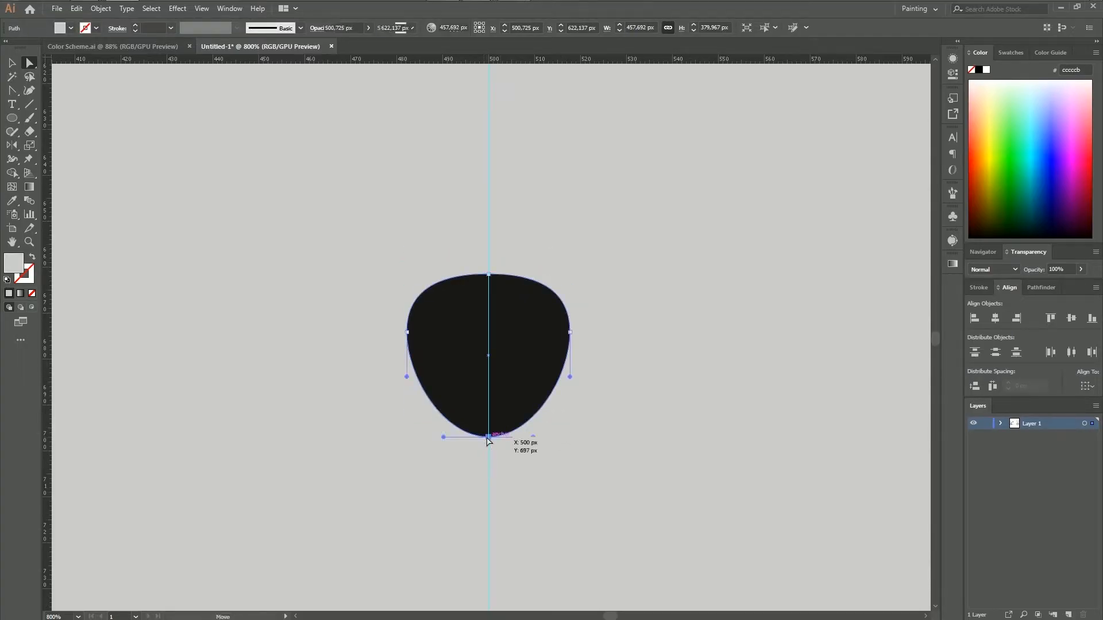
pyautogui.click(488, 437)
pyautogui.press('Up')
pyautogui.press('Up')
pyautogui.press('Up')
pyautogui.press('Up')
pyautogui.press('Down')
pyautogui.press('Down')
pyautogui.press('Up')
pyautogui.press('Up')
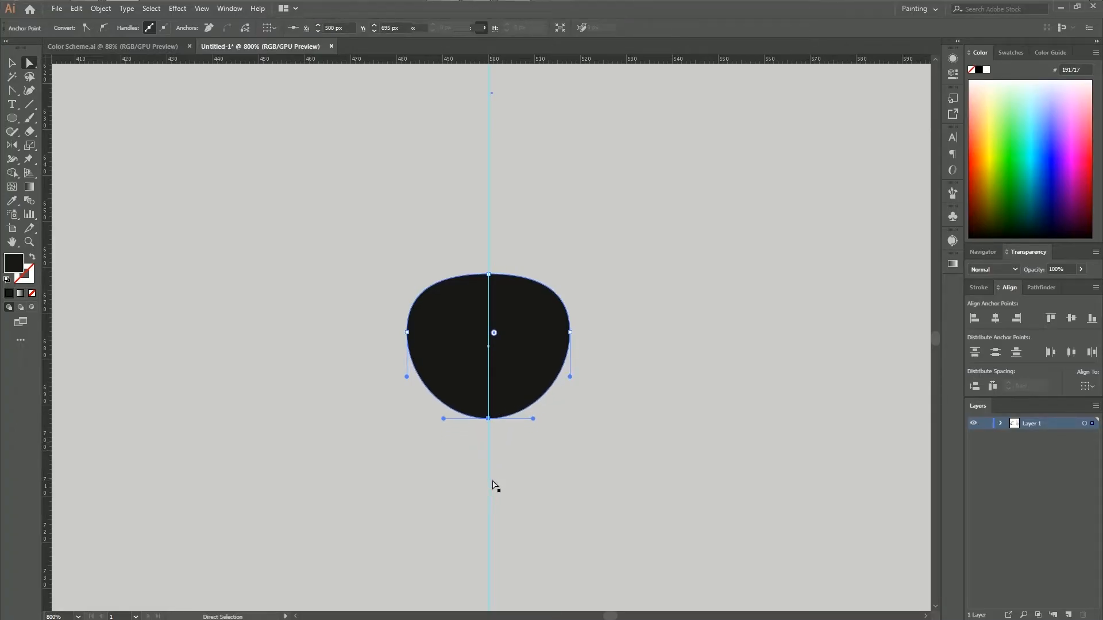
pyautogui.press('Down')
pyautogui.press('Down')
# Step: Scale the whole nose down slightly and proportionally about its centre, then deselect it
pyautogui.hotkey('ctrl', '-')
pyautogui.hotkey('ctrl', '-')
pyautogui.hotkey('ctrl', '-')
pyautogui.hotkey('ctrl', '-')
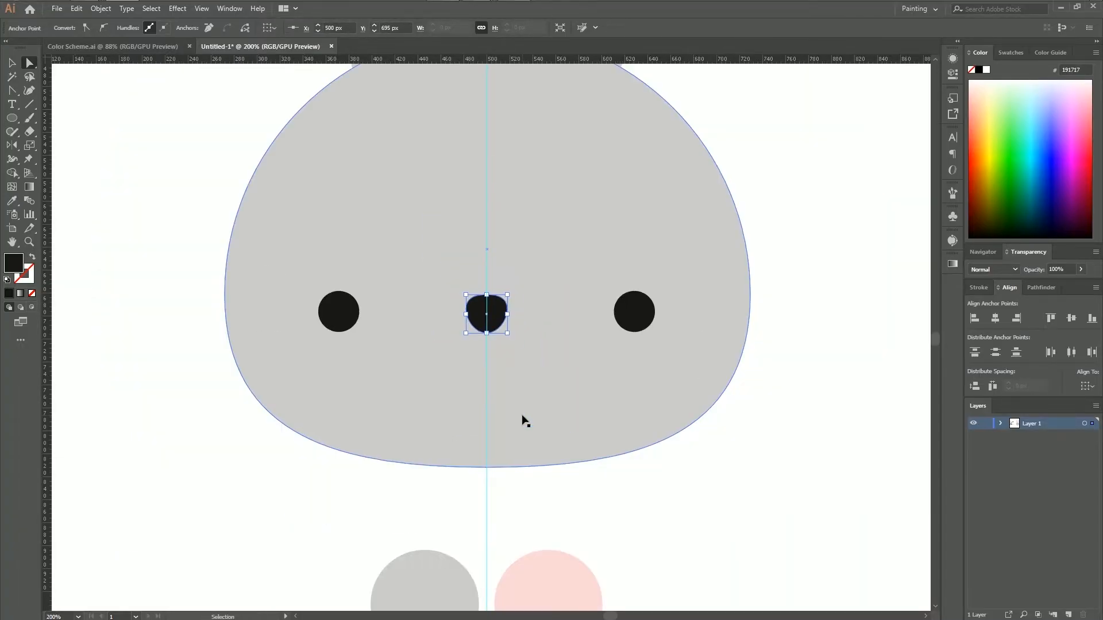
pyautogui.hotkey('ctrl', '=')
pyautogui.hotkey('ctrl', '=')
pyautogui.click(14, 63)
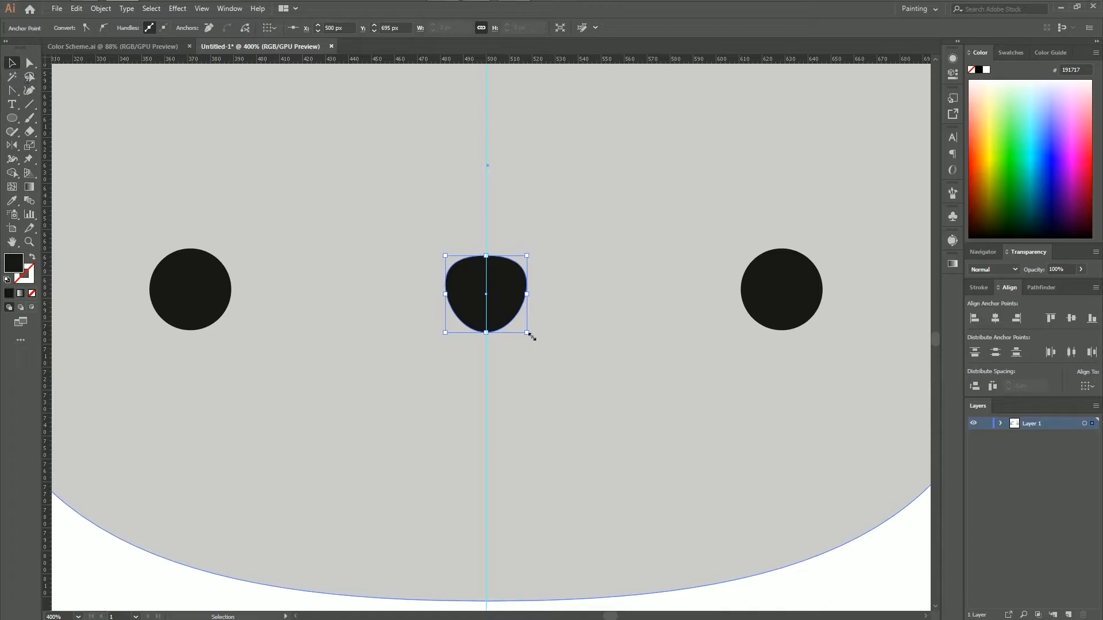
pyautogui.moveTo(526, 334); pyautogui.dragTo(520, 320)
pyautogui.hotkey('ctrl', '0')
pyautogui.click(722, 430)
pyautogui.hotkey('ctrl', '=')
pyautogui.hotkey('ctrl', '=')
pyautogui.hotkey('ctrl', '=')
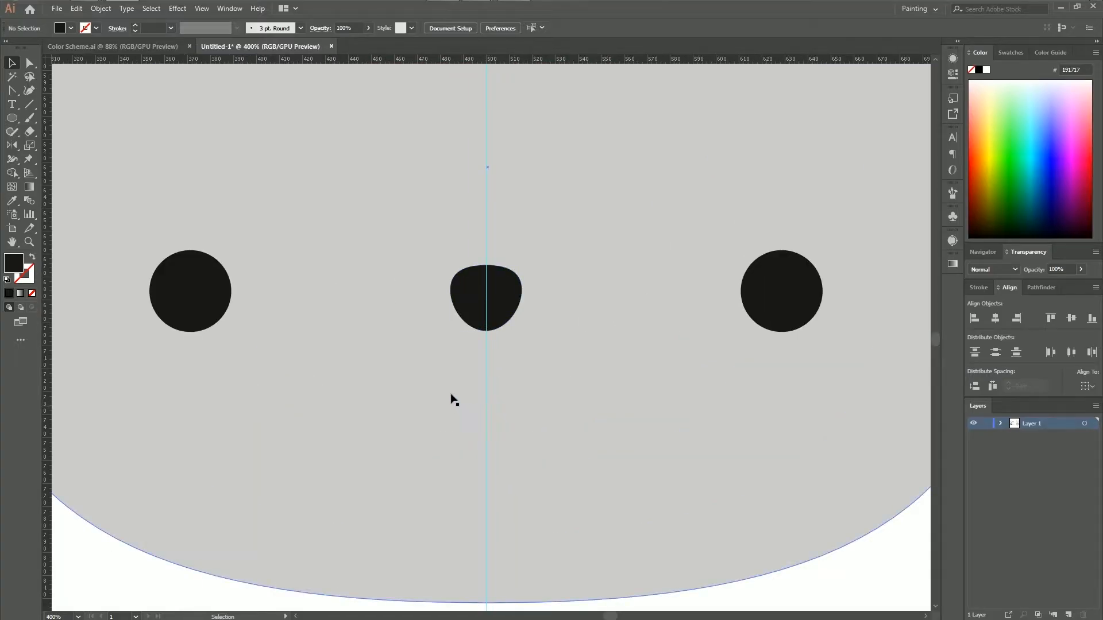
# Step: Draw an unfilled circle about 33.7 px wide with a 1 pt #191717 stroke below the nose, its right edge on the centre guide
pyautogui.scroll(-2, 454, 376)
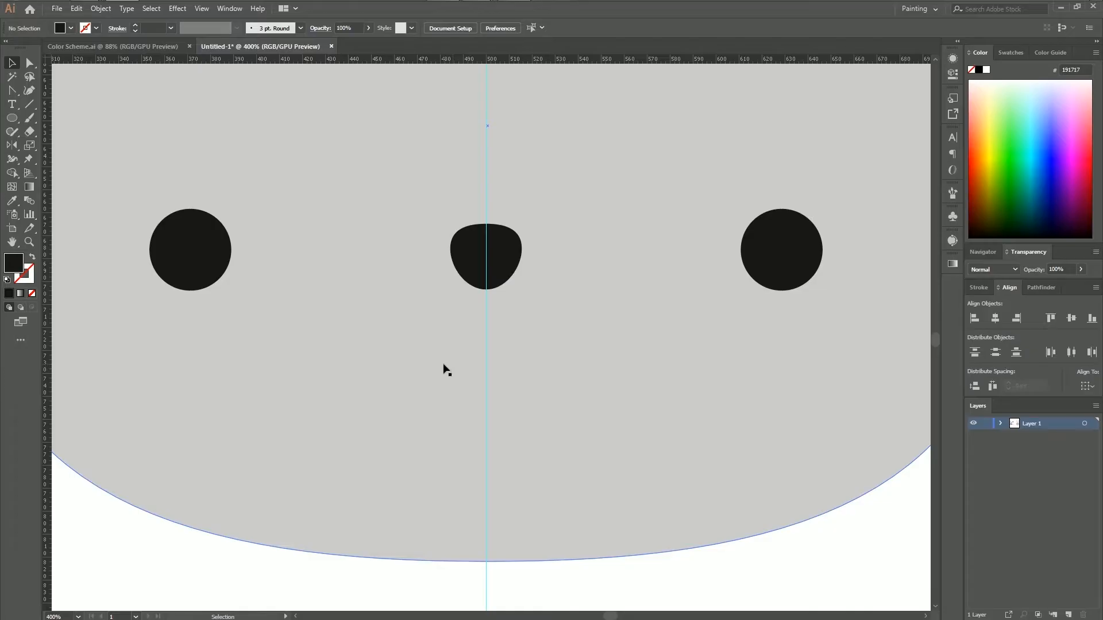
pyautogui.click(16, 122)
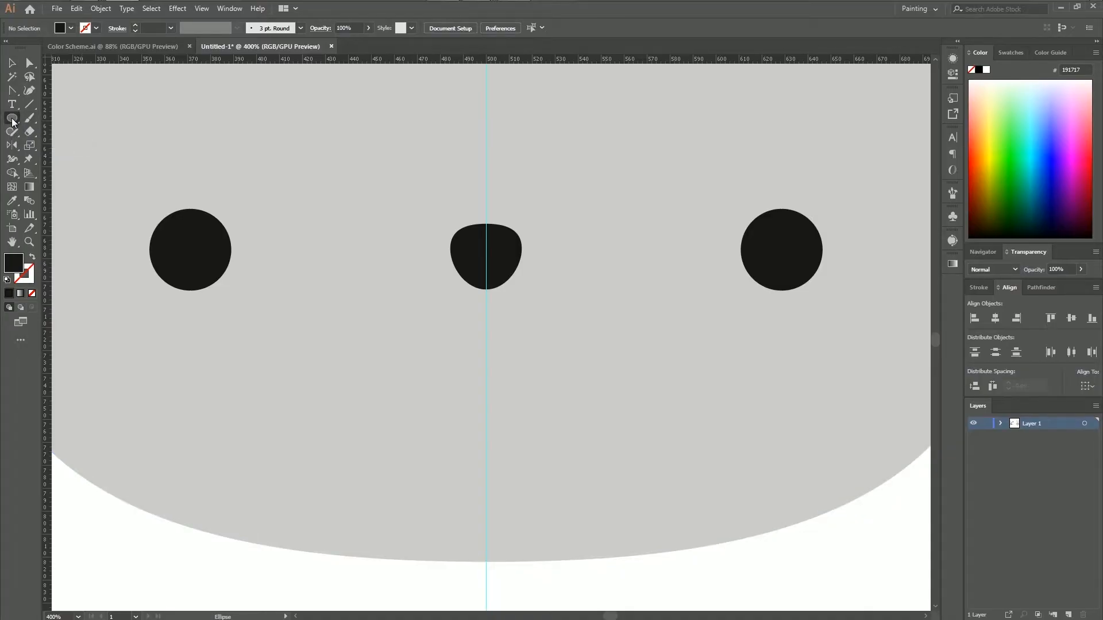
pyautogui.click(33, 258)
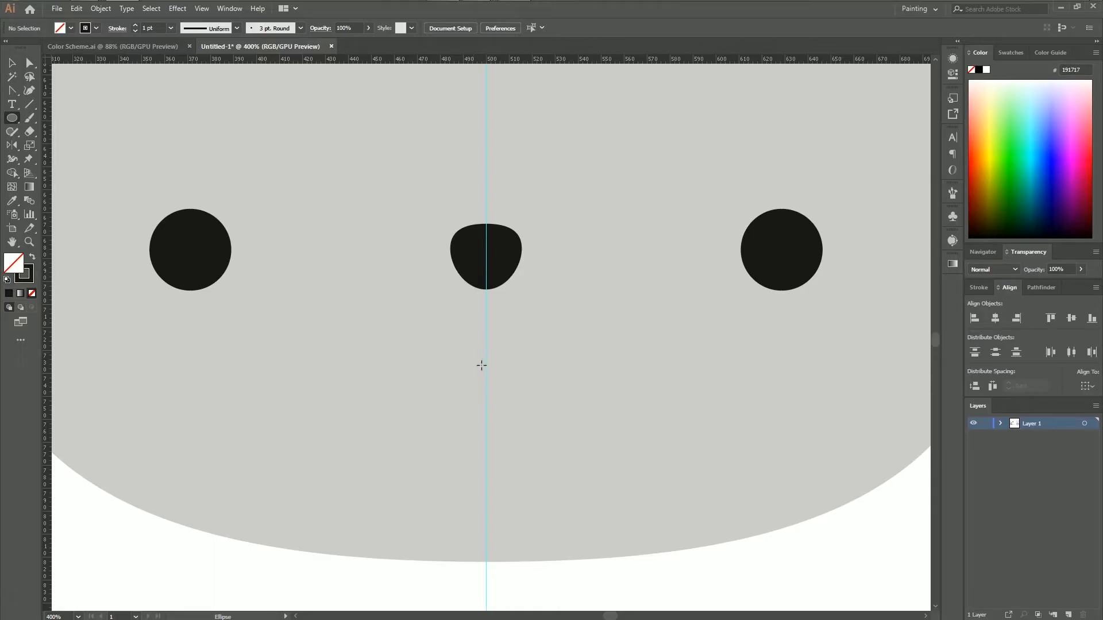
pyautogui.scroll(1, 482, 365)
pyautogui.moveTo(372, 308)
pyautogui.mouseDown()
pyautogui.moveTo(483, 426)
pyautogui.moveTo(472, 423)
pyautogui.mouseUp()
pyautogui.hotkey('ctrl', '+')
pyautogui.hotkey('ctrl', '-')
pyautogui.hotkey('ctrl', '-')
pyautogui.hotkey('ctrl', '-')
pyautogui.hotkey('ctrl', '-')
pyautogui.hotkey('ctrl', '+')
pyautogui.hotkey('ctrl', '+')
pyautogui.hotkey('ctrl', '+')
pyautogui.hotkey('ctrl', '+')
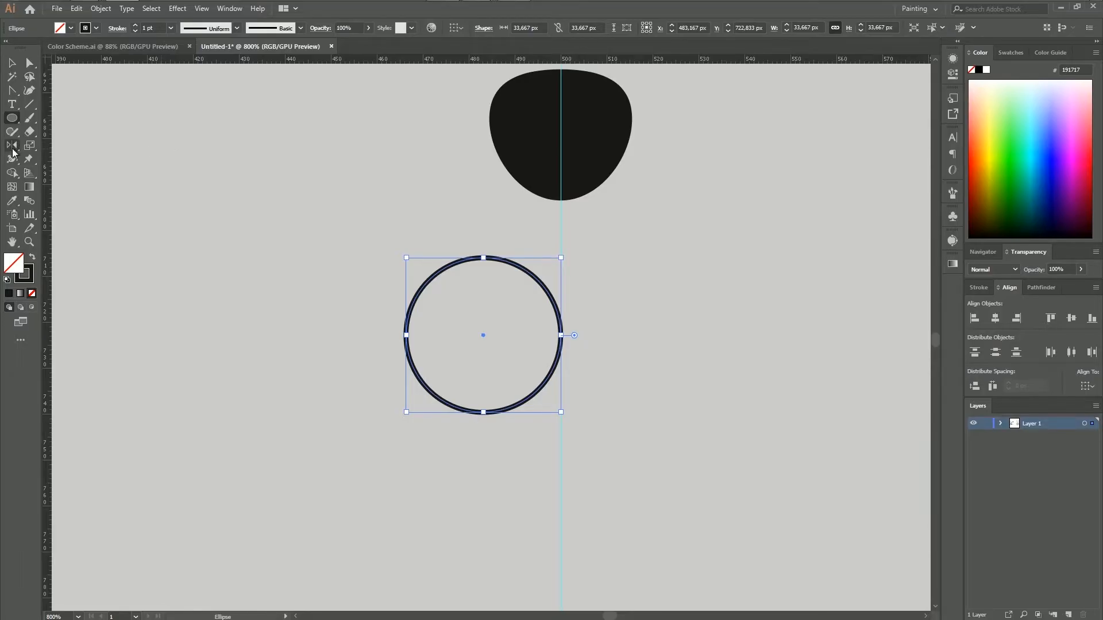
# Step: Reflect a copy of the circle across the vertical centre guide so both circles touch, then deselect it
pyautogui.press('o')
pyautogui.hotkey('ctrl', '+')
pyautogui.hotkey('ctrl', '+')
pyautogui.moveTo(675, 384); pyautogui.dragTo(569, 402)
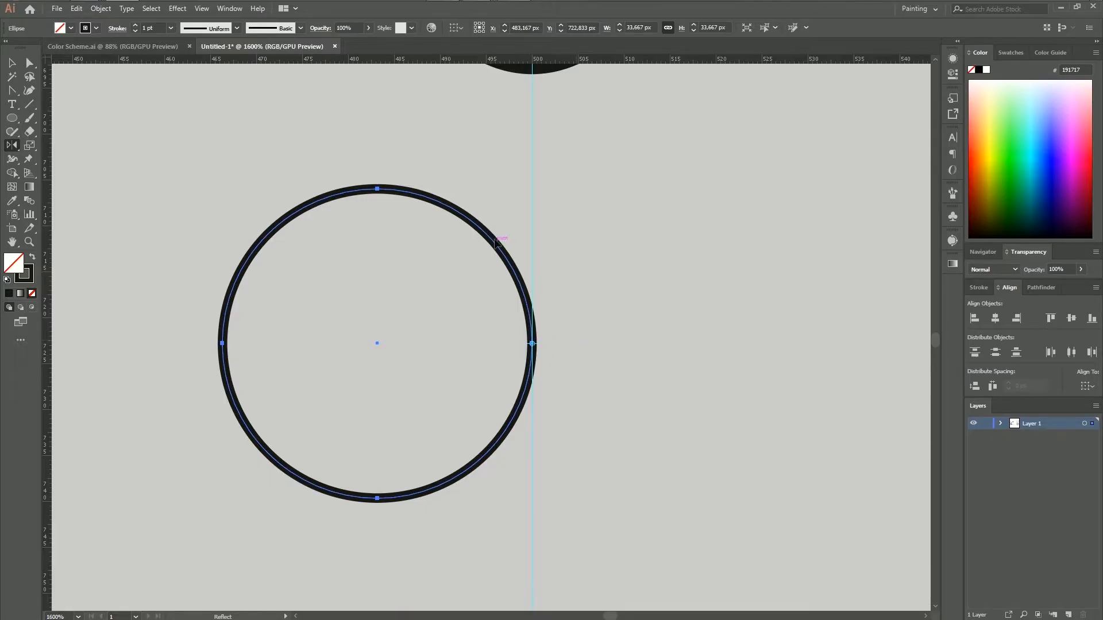
pyautogui.moveTo(483, 230); pyautogui.dragTo(620, 219)
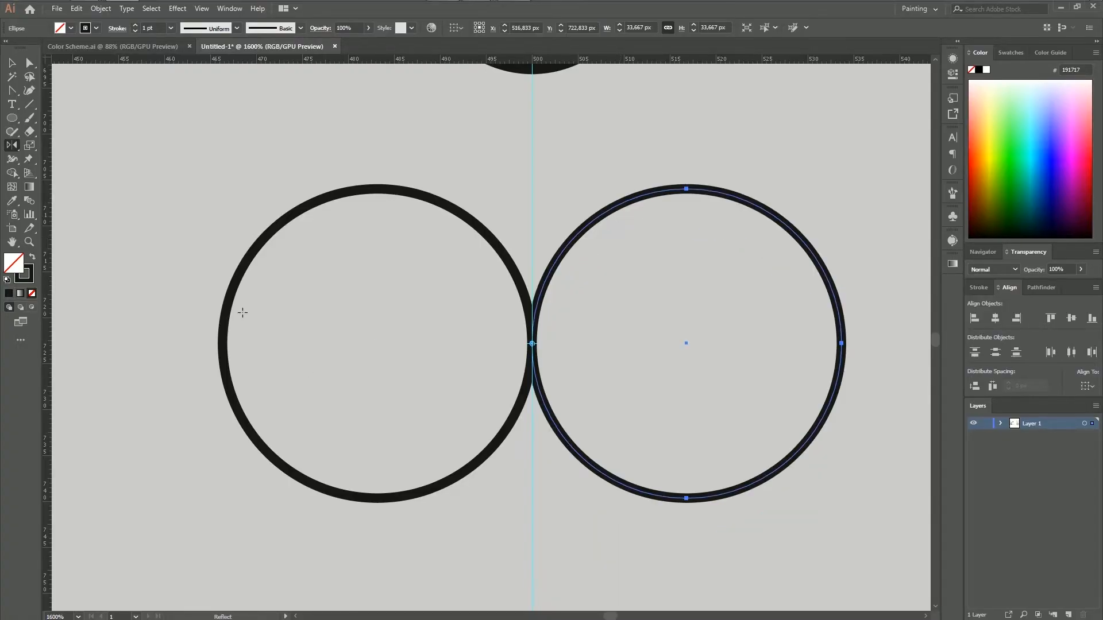
pyautogui.click(11, 62)
pyautogui.click(158, 142)
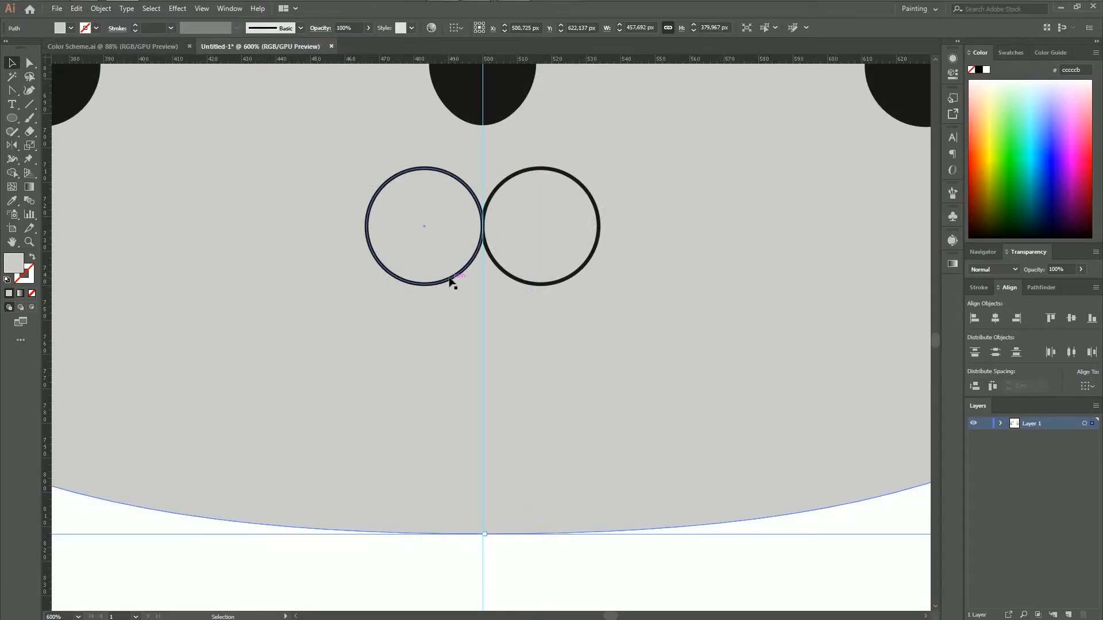
# Step: Select both circles below the nose and set their stroke weight to 6 pt
pyautogui.click(444, 283)
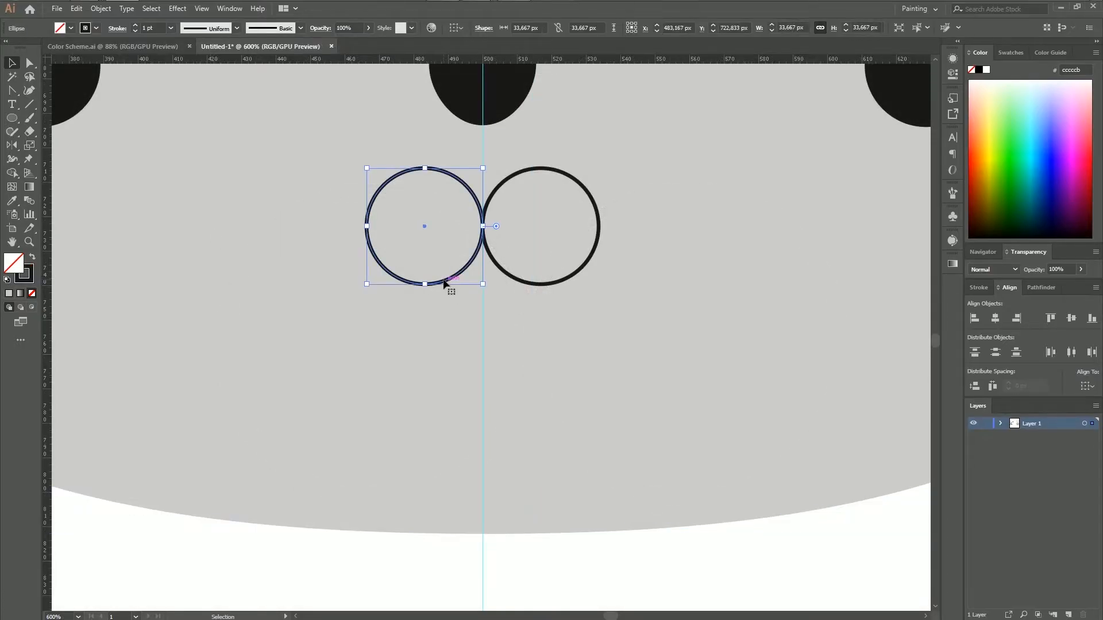
pyautogui.keyDown('shift'); pyautogui.click(560, 282); pyautogui.keyUp('shift')
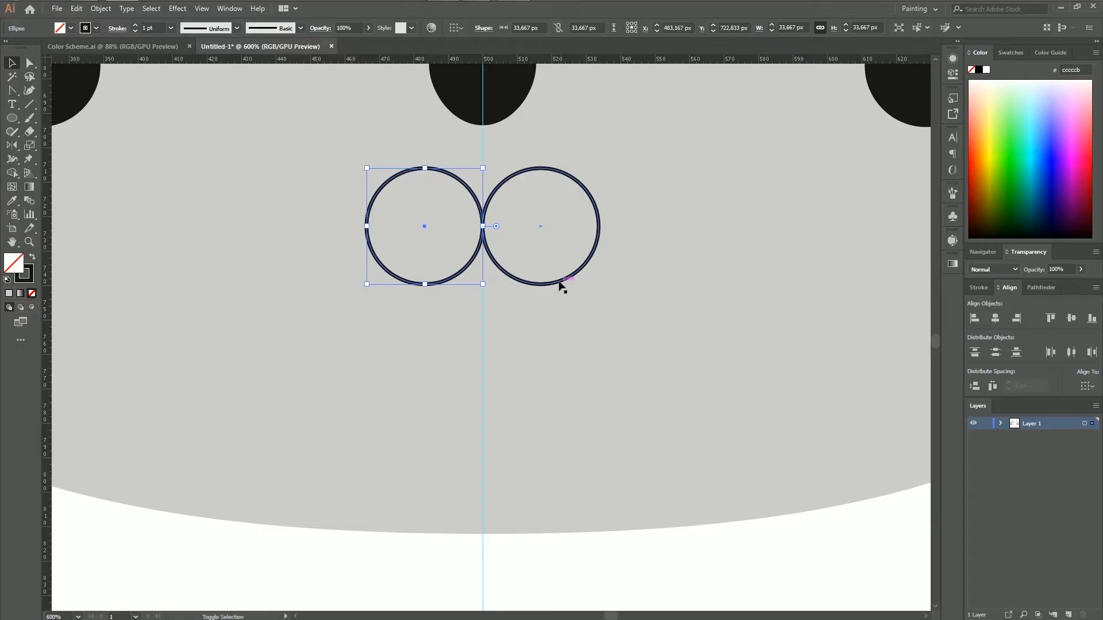
pyautogui.scroll(3, 601, 384)
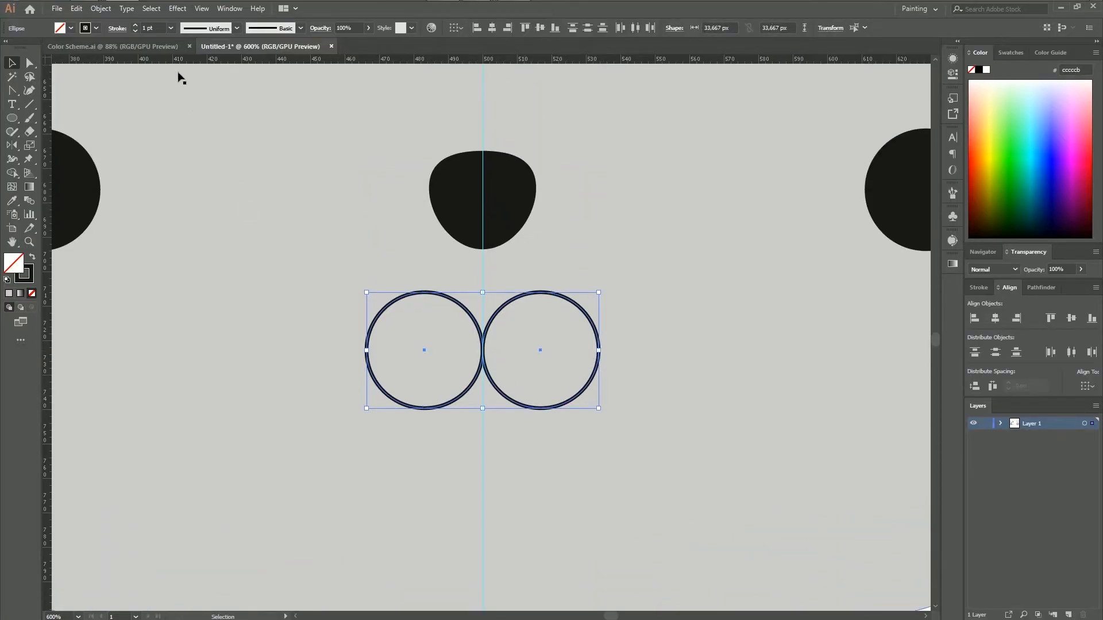
pyautogui.click(136, 25)
pyautogui.click(136, 25)
pyautogui.click(136, 25)
pyautogui.click(136, 25)
pyautogui.click(136, 26)
pyautogui.hotkey('ctrl', '-')
pyautogui.hotkey('ctrl', '-')
pyautogui.hotkey('ctrl', '-')
pyautogui.hotkey('ctrl', '-')
pyautogui.hotkey('ctrl', '+')
pyautogui.hotkey('ctrl', '+')
pyautogui.hotkey('ctrl', '+')
pyautogui.hotkey('ctrl', '+')
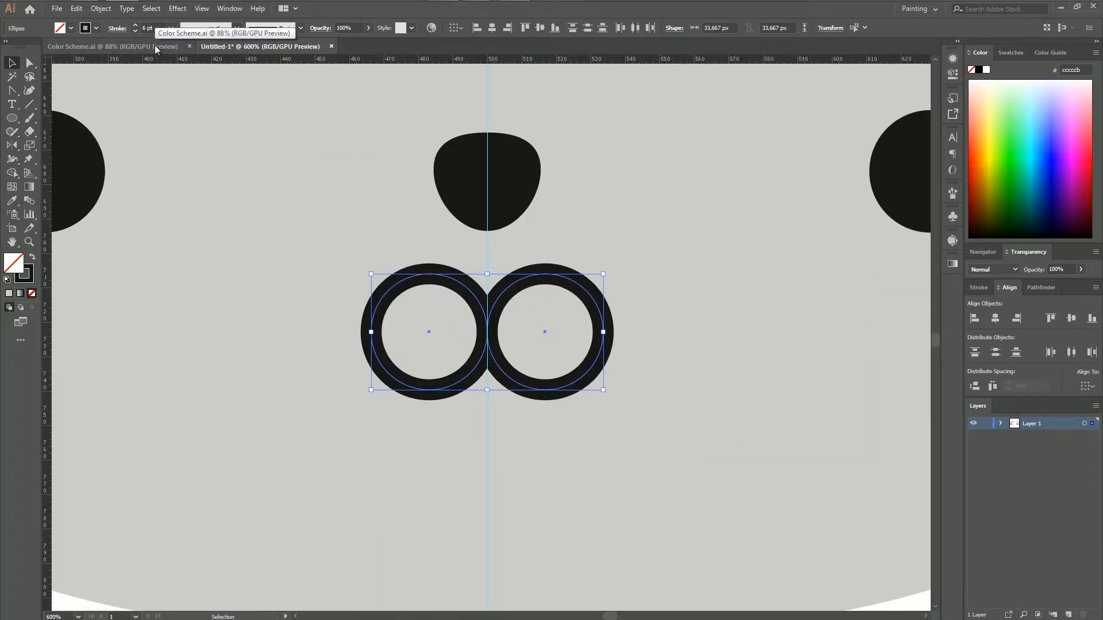
# Step: Cut the left circle at its left and right anchor points with the Scissors tool and delete its upper half
pyautogui.hotkey('ctrl', '+')
pyautogui.hotkey('ctrl', '+')
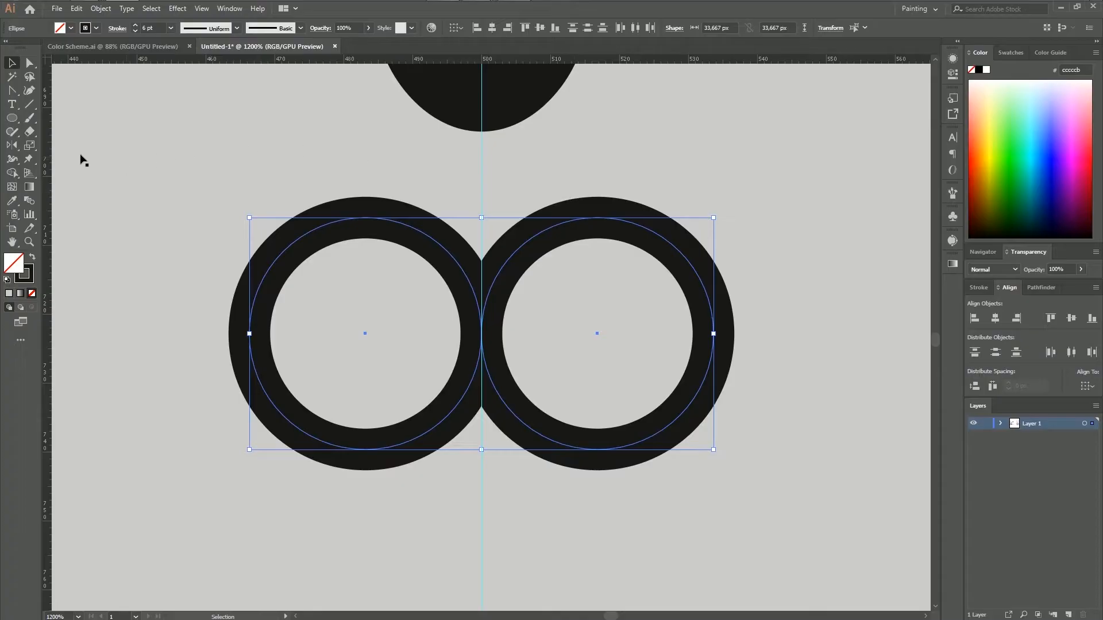
pyautogui.click(31, 136)
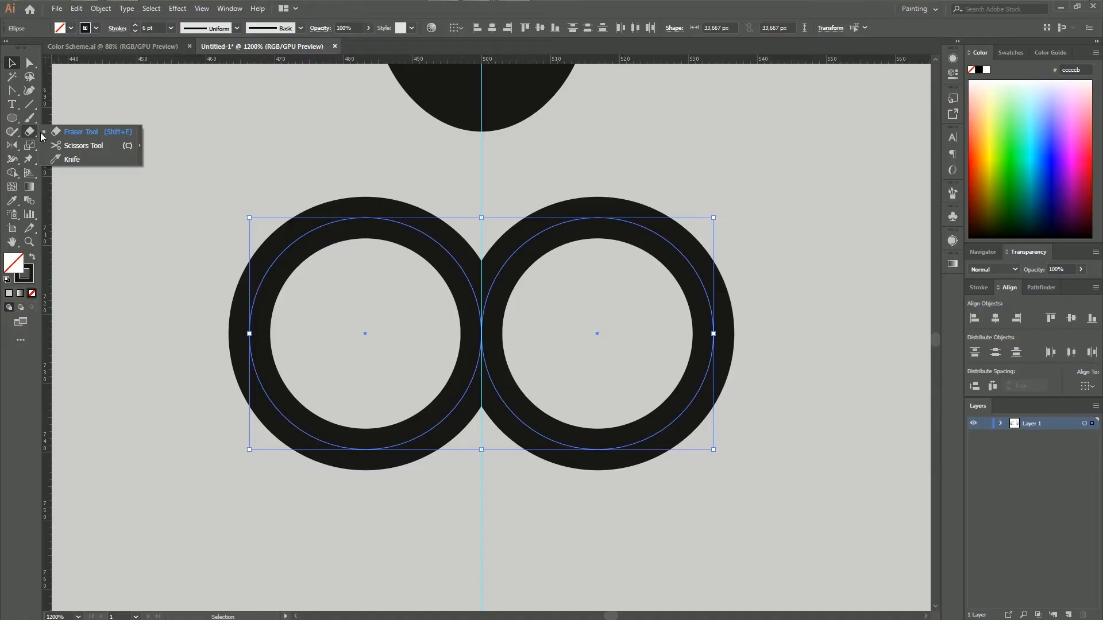
pyautogui.click(96, 147)
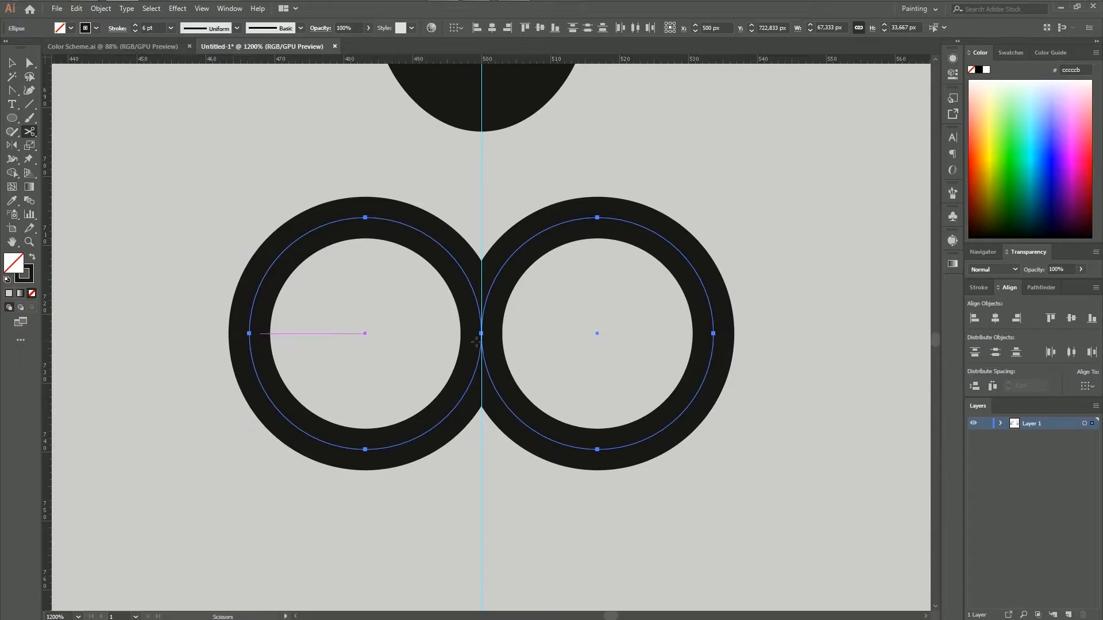
pyautogui.hotkey('ctrl', '=')
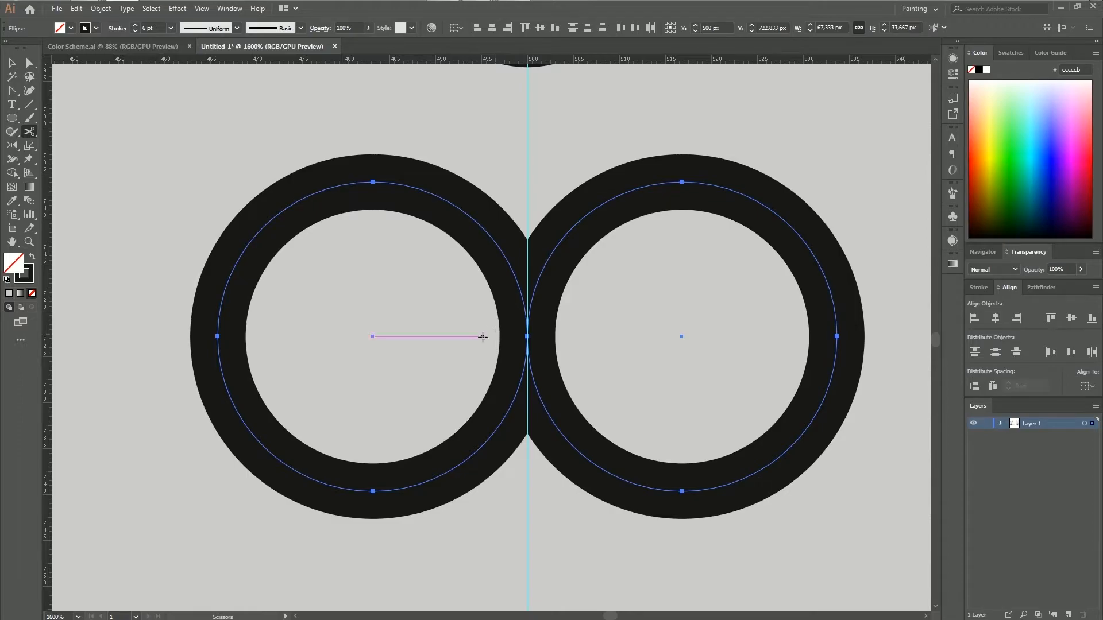
pyautogui.click(217, 336)
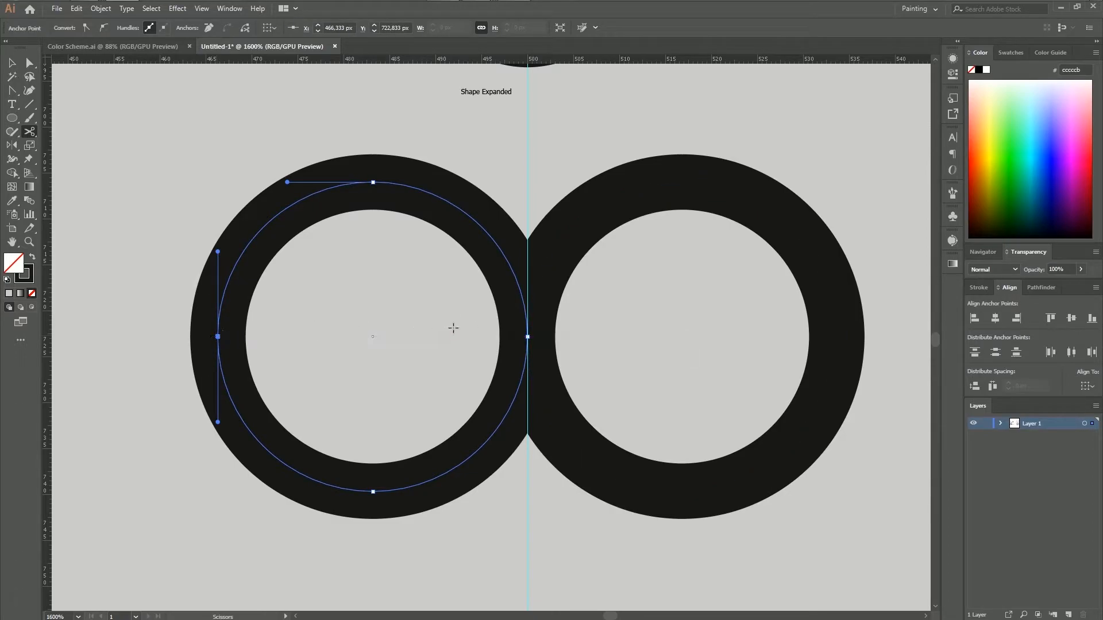
pyautogui.click(528, 337)
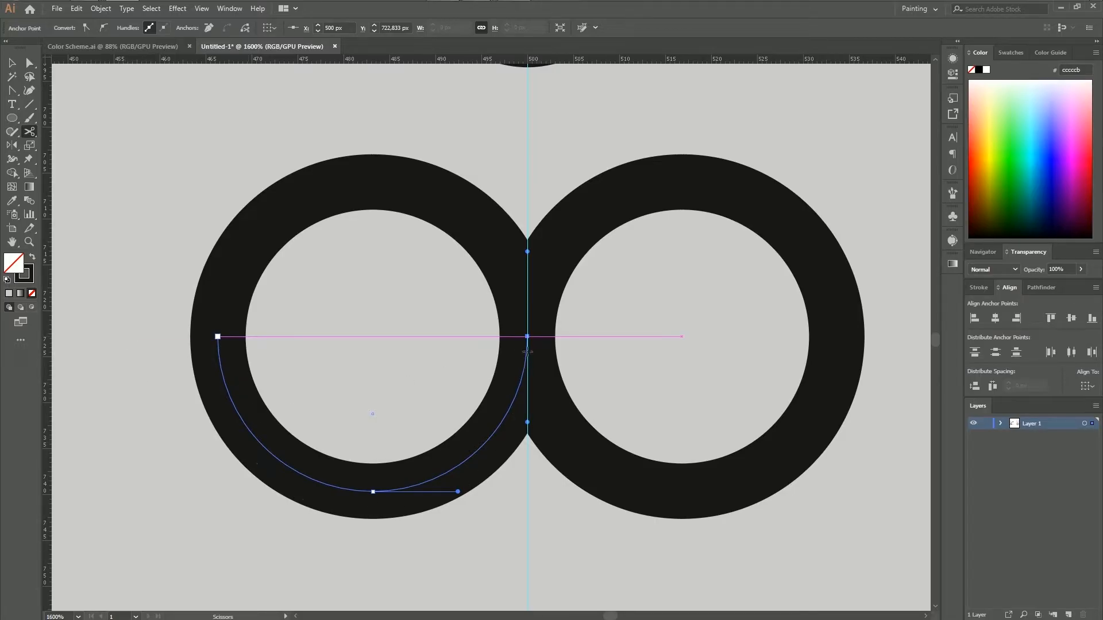
pyautogui.click(14, 65)
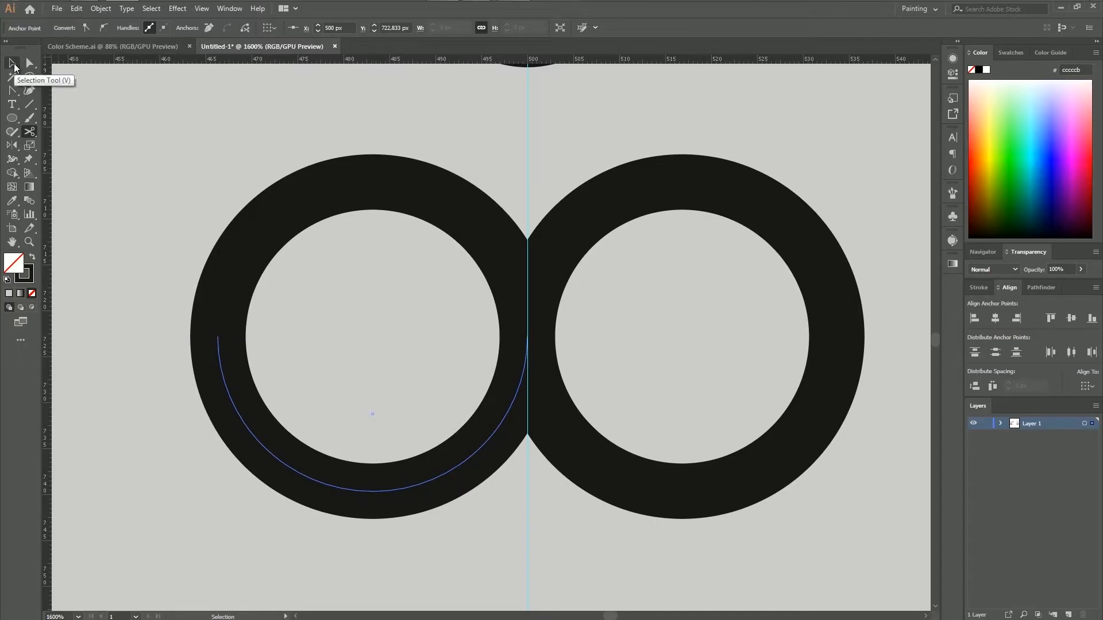
pyautogui.click(15, 65)
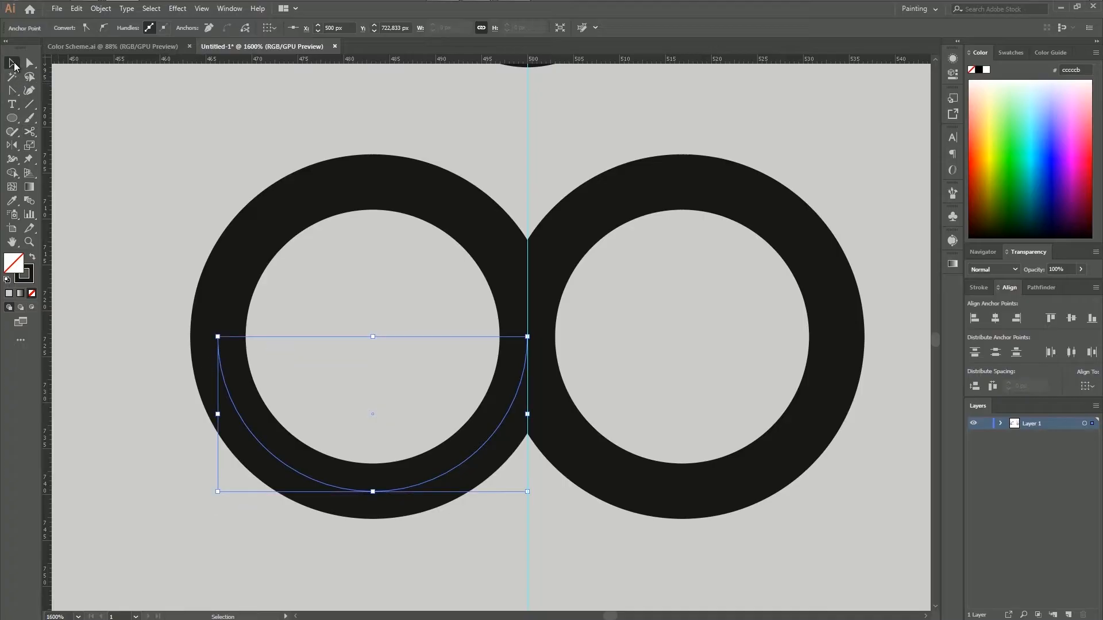
pyautogui.click(379, 185)
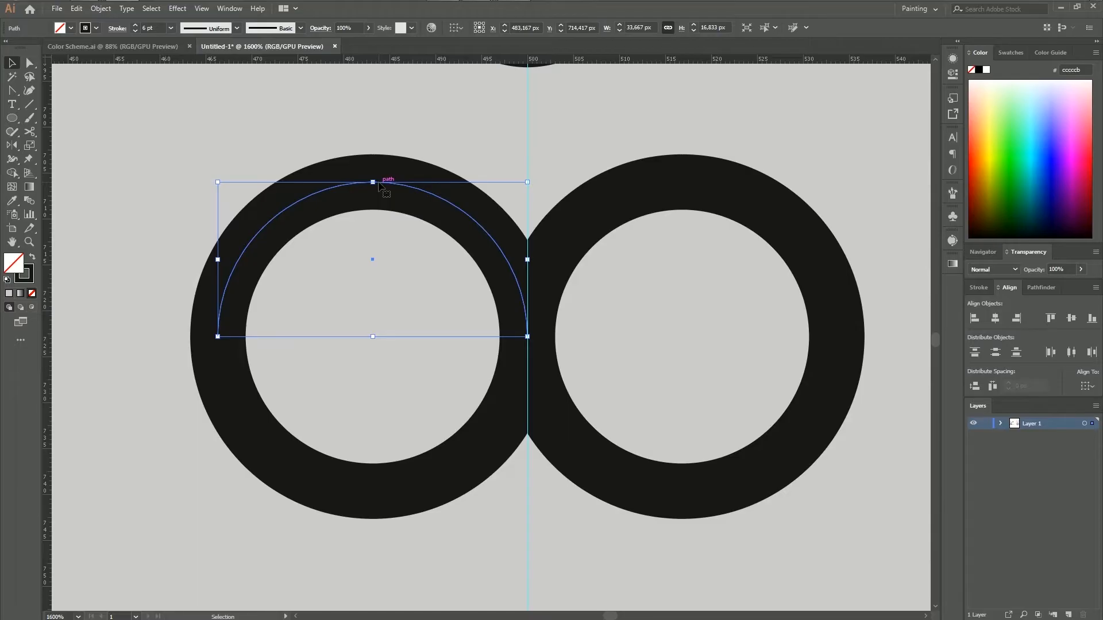
pyautogui.press('Delete')
# Step: Cut the right circle at its left and right anchor points with the Scissors tool and delete the whole upper half
pyautogui.click(789, 222)
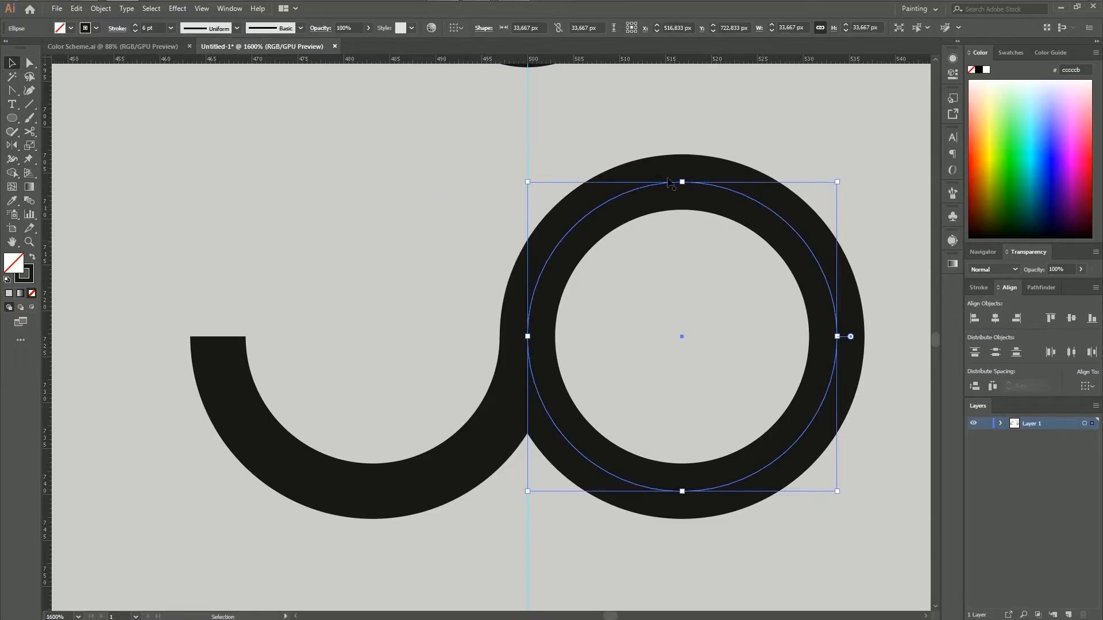
pyautogui.click(30, 134)
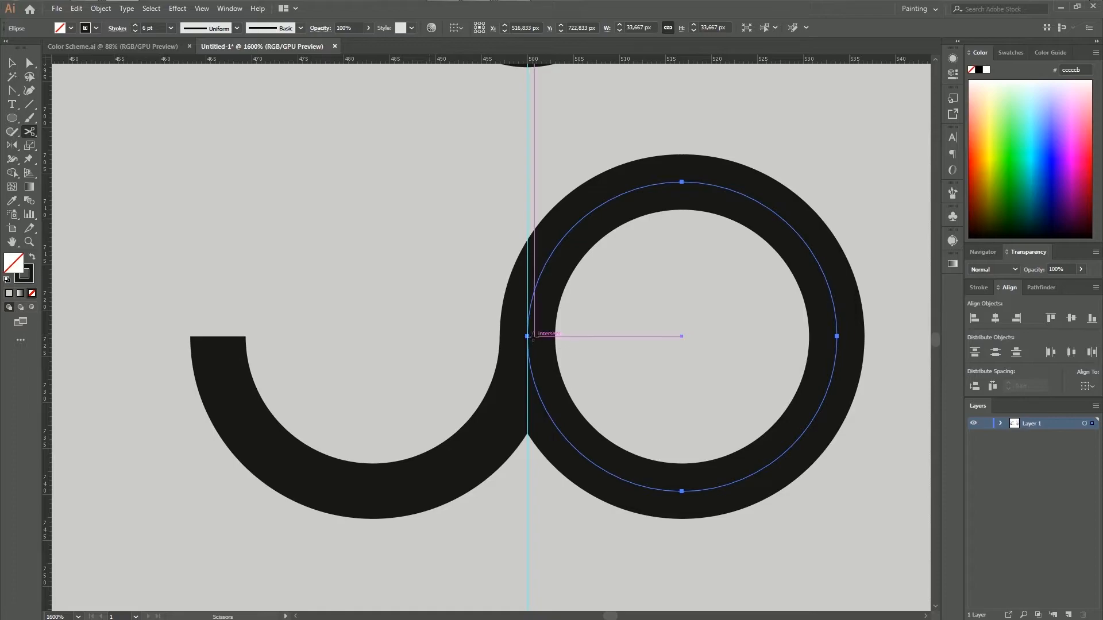
pyautogui.click(528, 336)
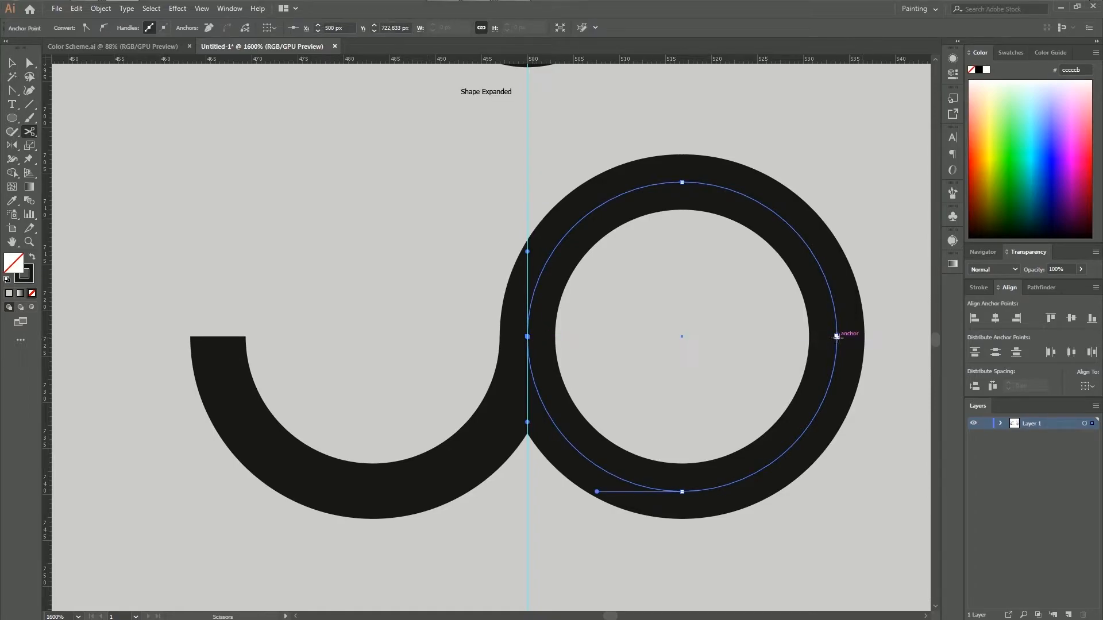
pyautogui.click(837, 336)
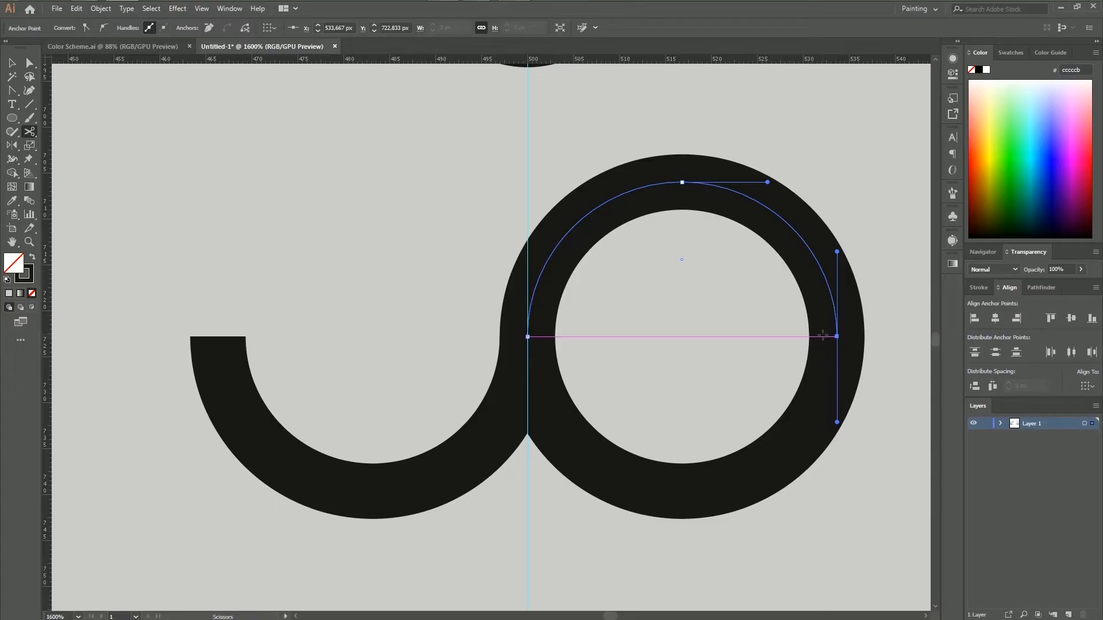
pyautogui.click(13, 63)
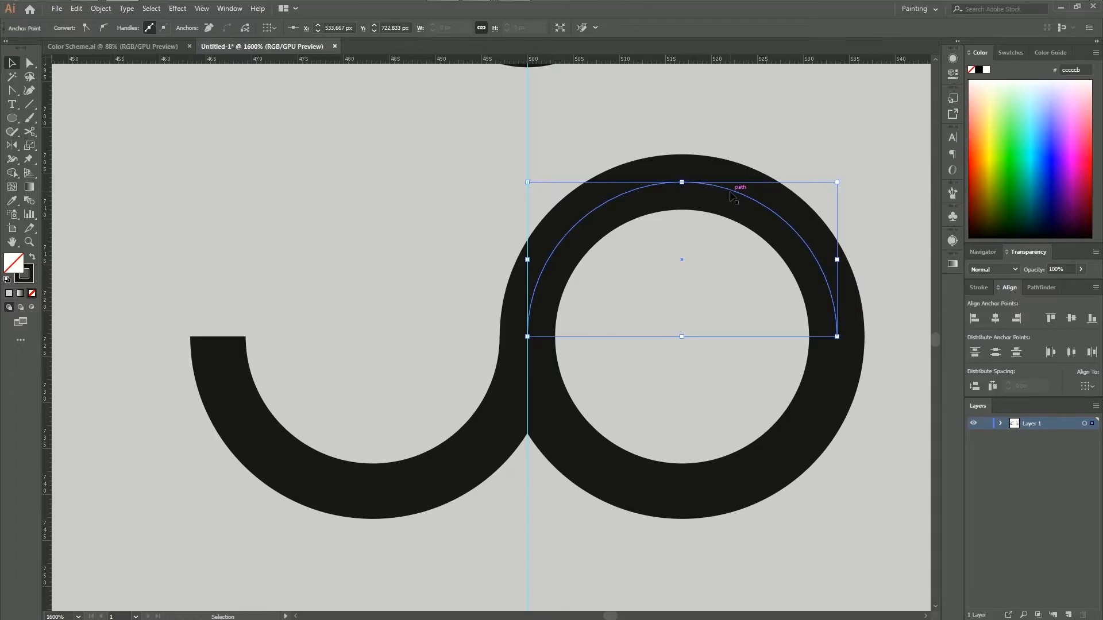
pyautogui.press('Delete')
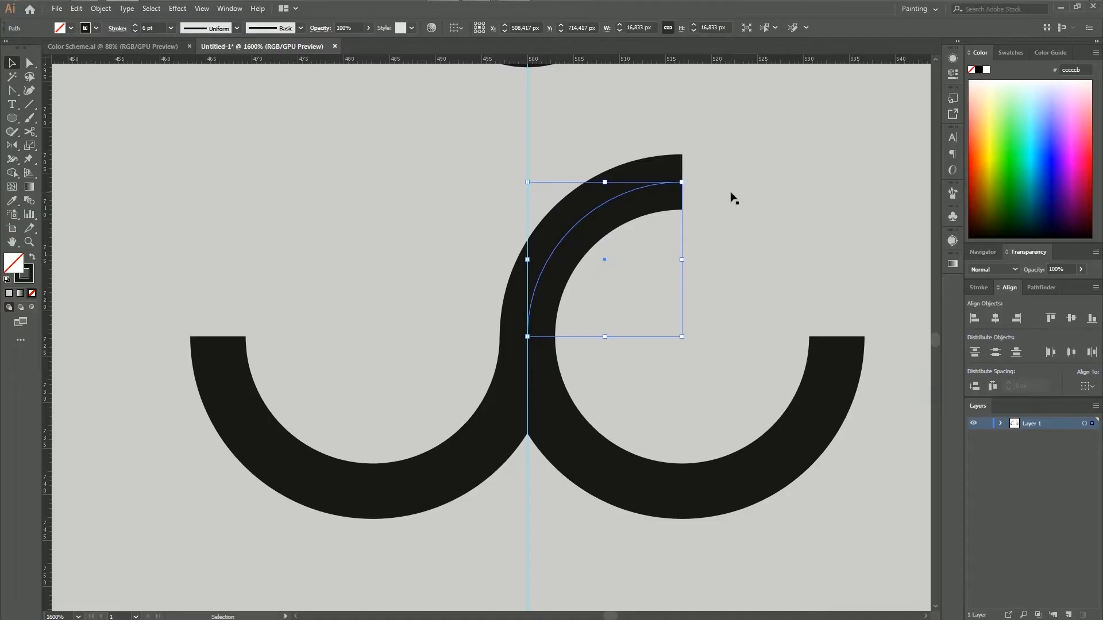
pyautogui.press('Delete')
# Step: Join the two remaining lower half circles into a single mouth path and select it
pyautogui.hotkey('ctrl', '-')
pyautogui.click(692, 491)
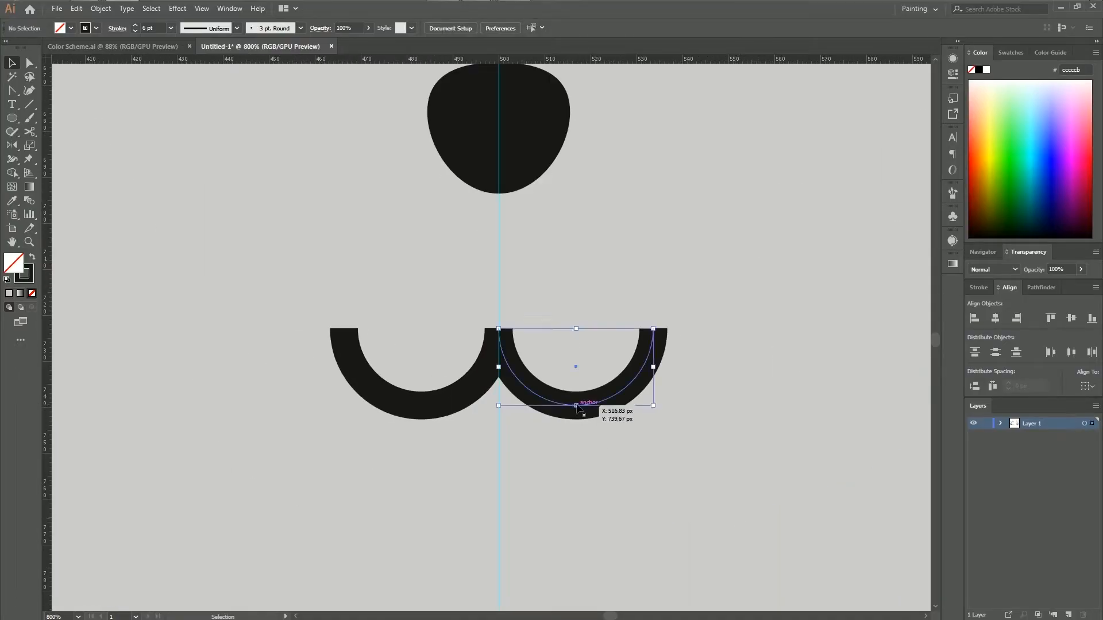
pyautogui.keyDown('shift'); pyautogui.click(454, 406); pyautogui.keyUp('shift')
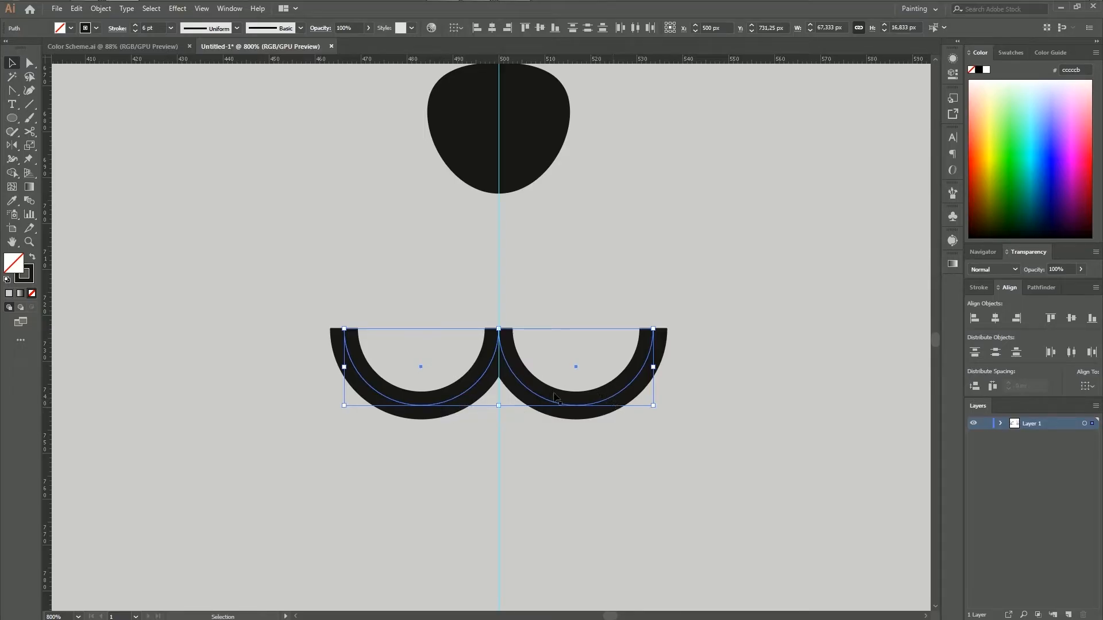
pyautogui.rightClick(474, 392)
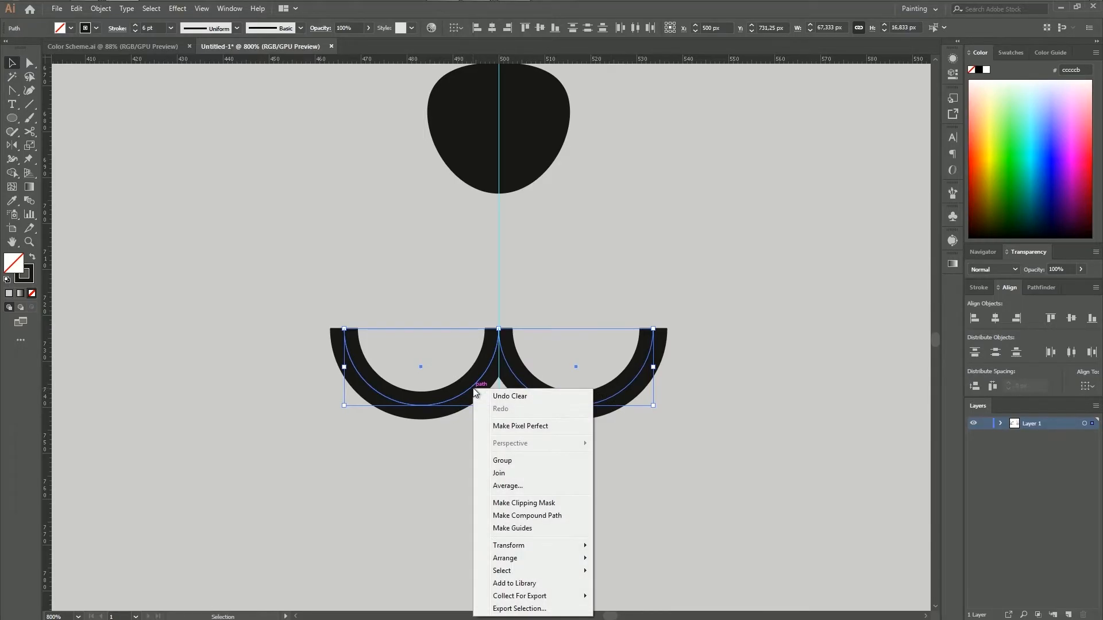
pyautogui.click(522, 474)
pyautogui.click(685, 313)
pyautogui.click(641, 373)
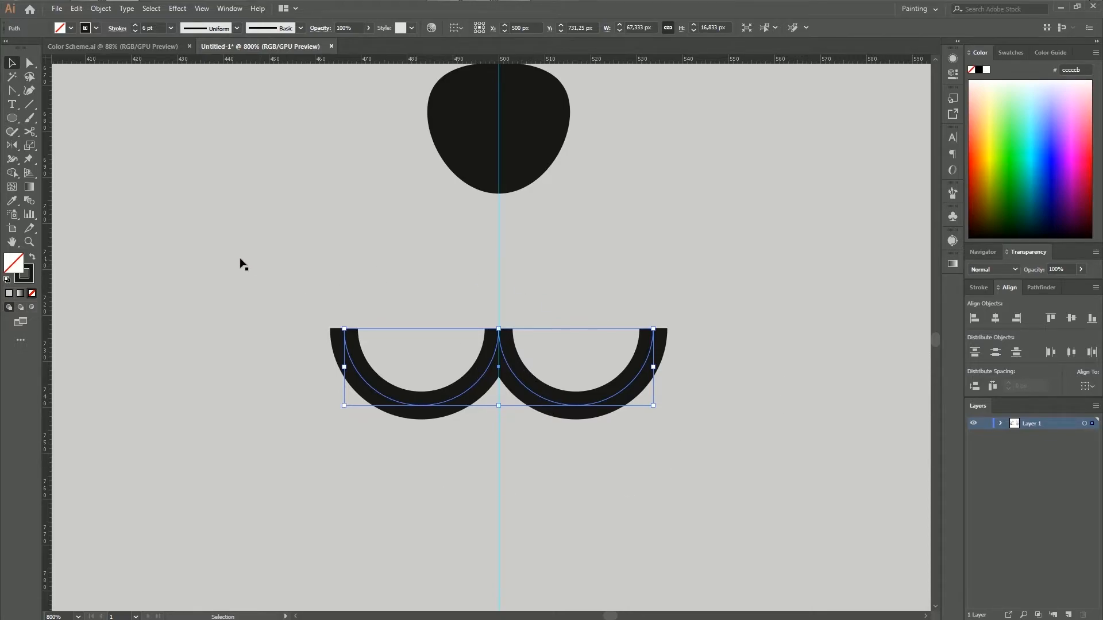
# Step: Give the mouth path's stroke a round cap and a round join, then deselect it
pyautogui.click(117, 29)
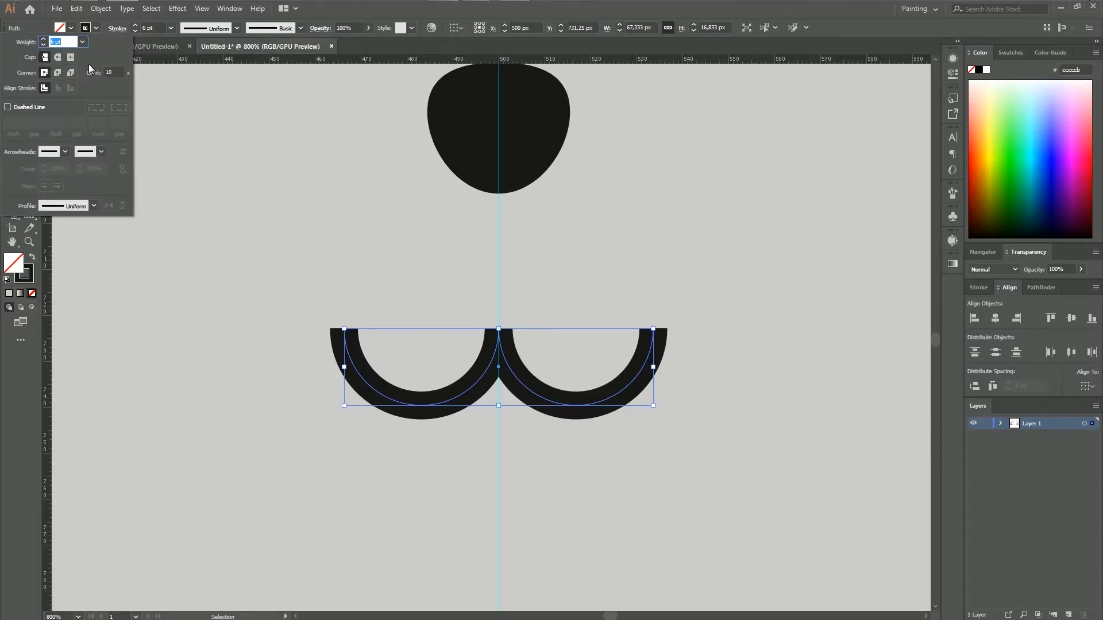
pyautogui.click(58, 57)
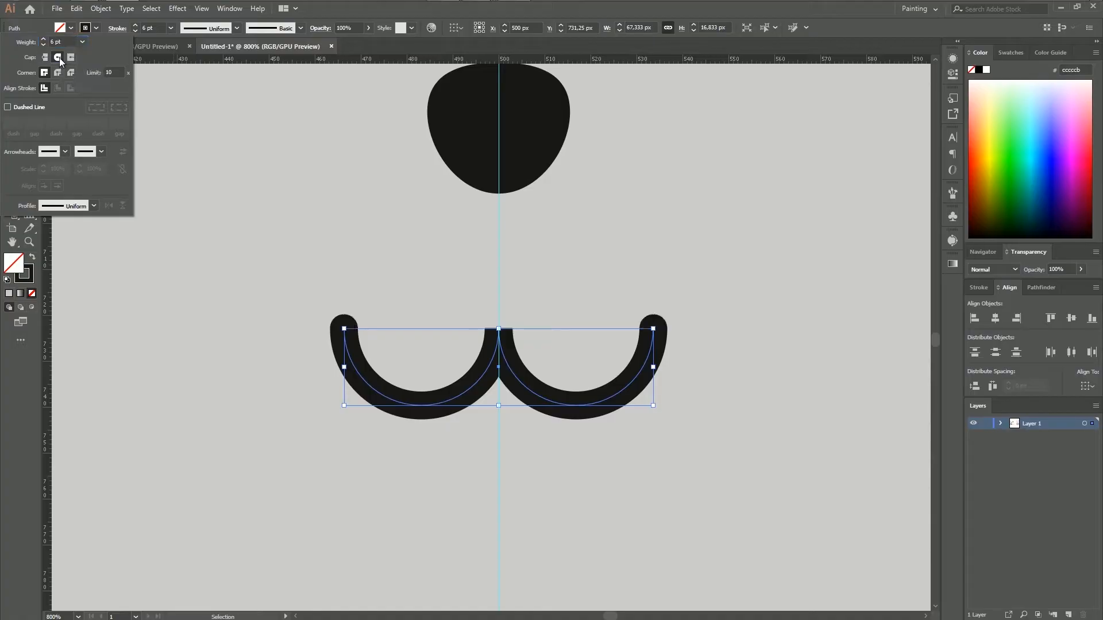
pyautogui.click(60, 73)
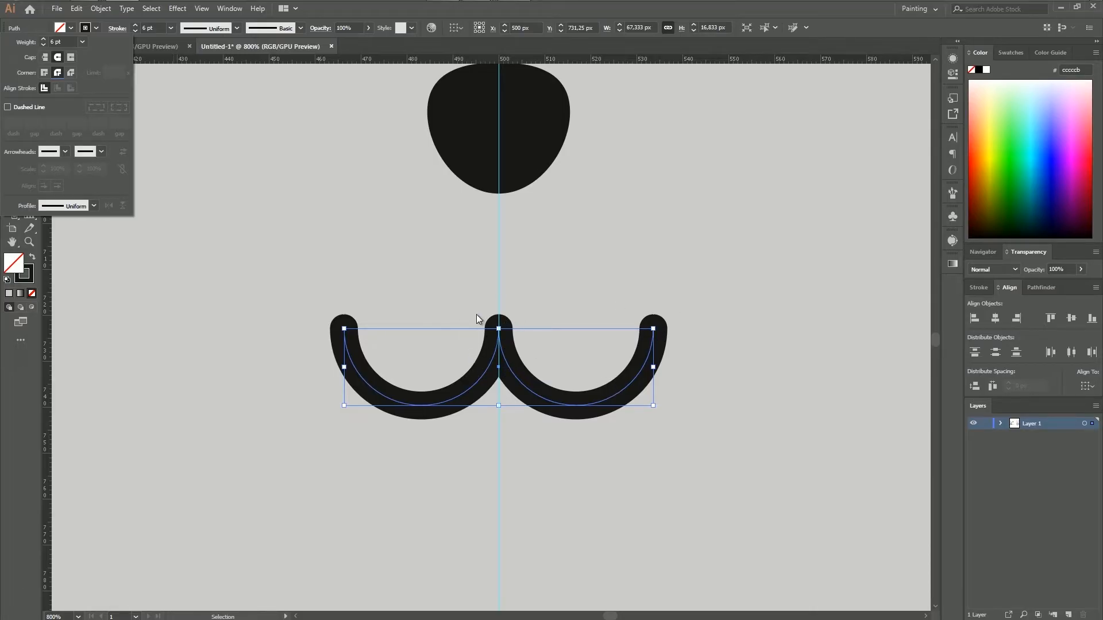
pyautogui.click(115, 29)
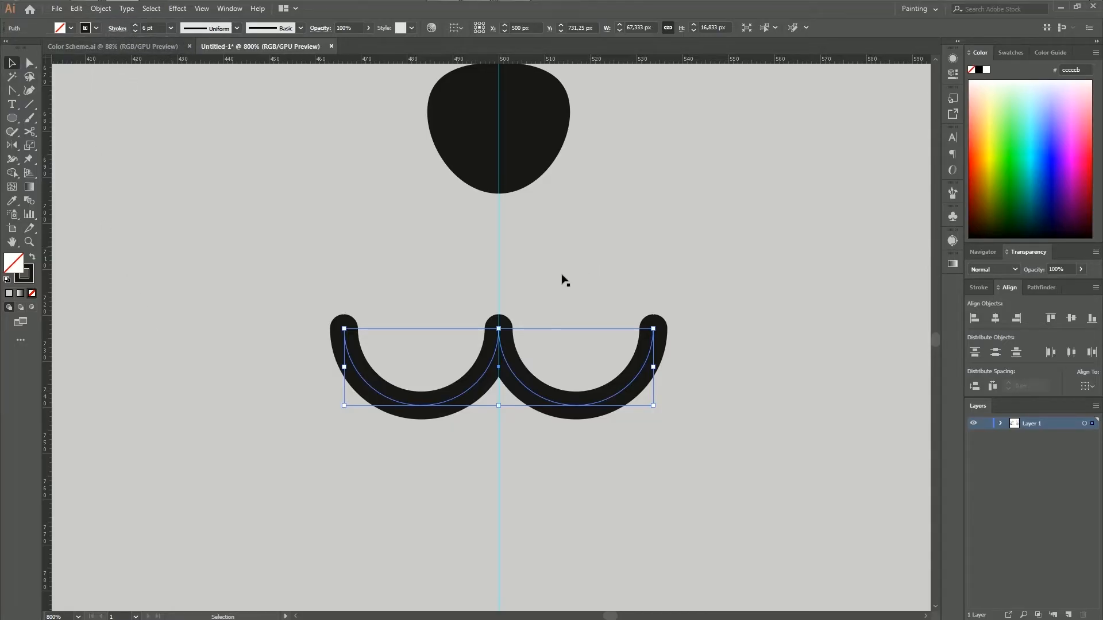
pyautogui.click(630, 270)
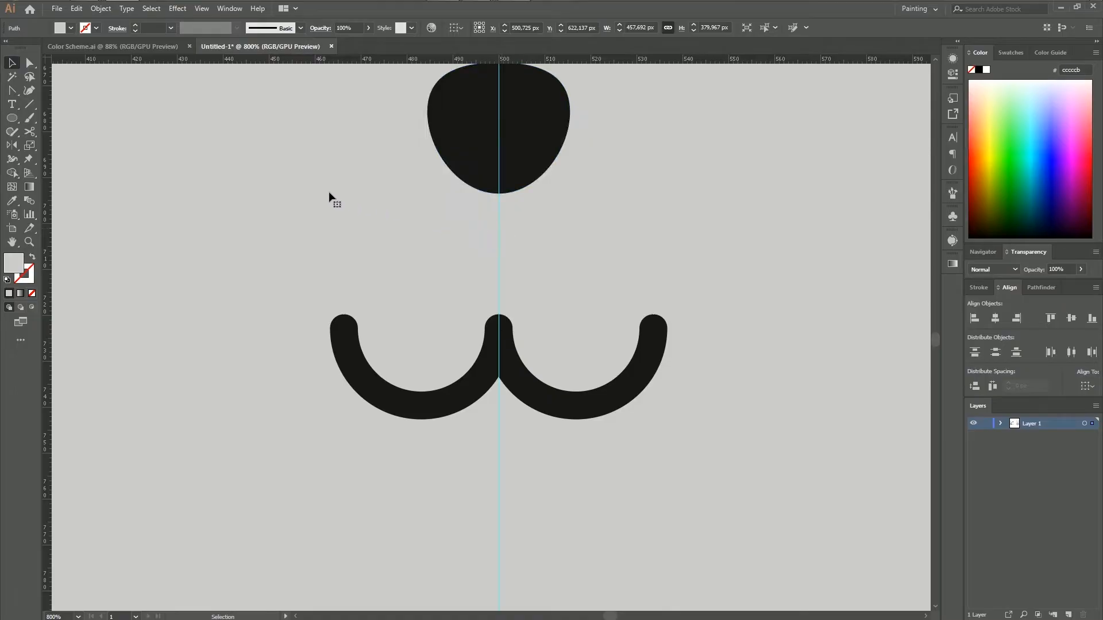
# Step: Draw a vertical line about 33.75 px long from the mouth's middle point up into the nose, and match its stroke to the mouth with the Eyedropper
pyautogui.click(29, 105)
pyautogui.hotkey('ctrl', '+')
pyautogui.moveTo(500, 330); pyautogui.dragTo(500, 96)
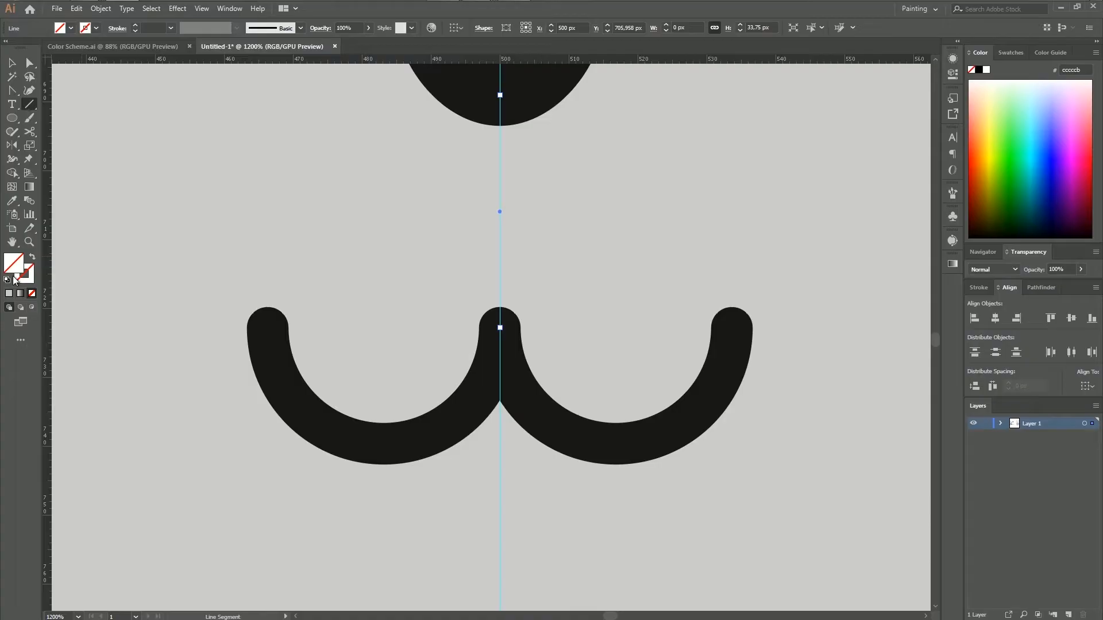
pyautogui.click(13, 201)
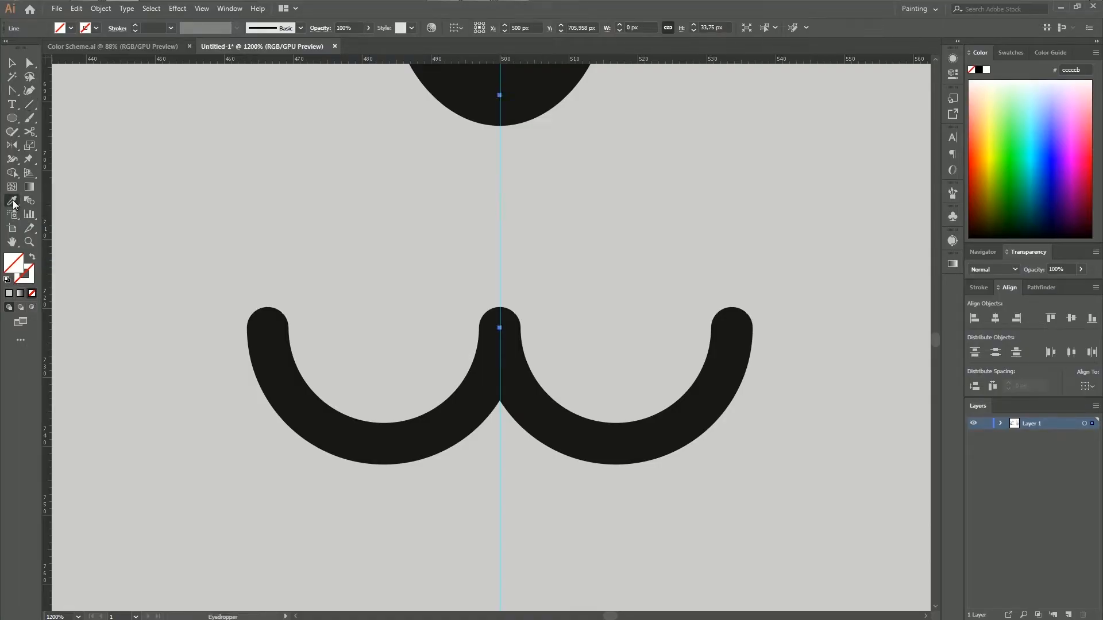
pyautogui.click(457, 423)
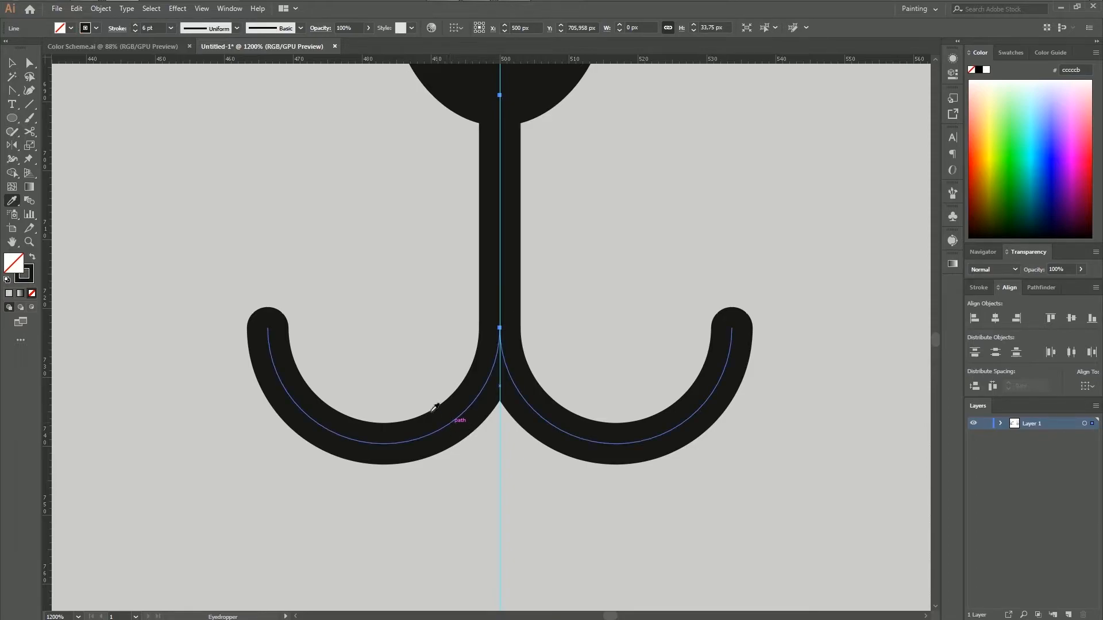
pyautogui.scroll(3, 596, 327)
pyautogui.click(10, 66)
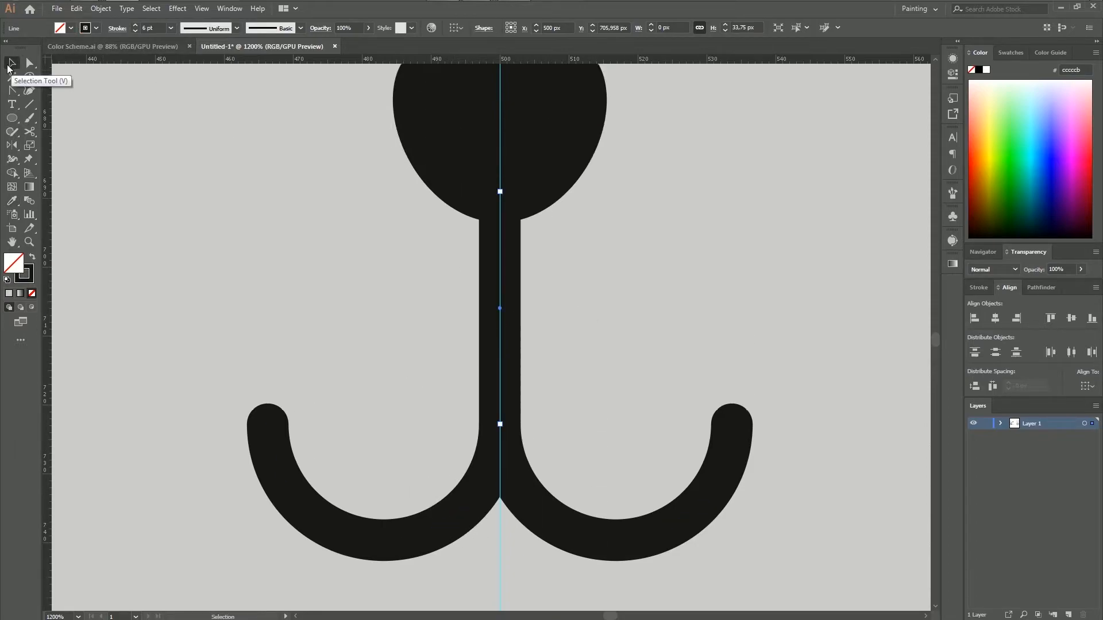
# Step: Add the mouth path to the selected vertical line and group the two
pyautogui.keyDown('shift'); pyautogui.click(633, 541); pyautogui.keyUp('shift')
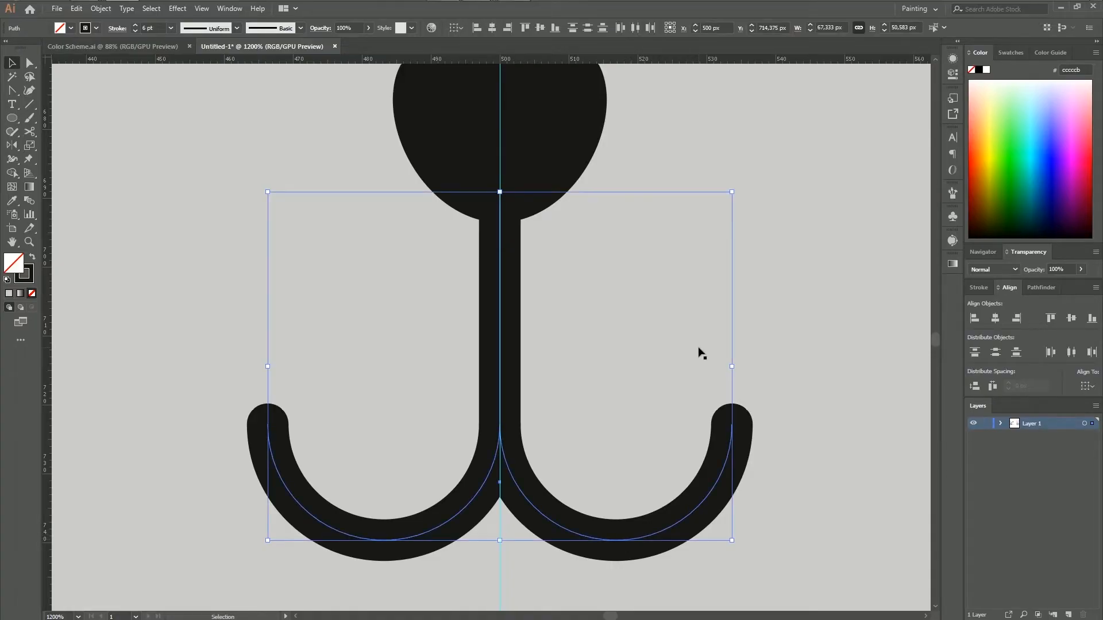
pyautogui.hotkey('ctrl', 'g')
pyautogui.hotkey('ctrl', '-')
pyautogui.hotkey('ctrl', '-')
pyautogui.hotkey('ctrl', '-')
pyautogui.hotkey('ctrl', '-')
pyautogui.hotkey('ctrl', '-')
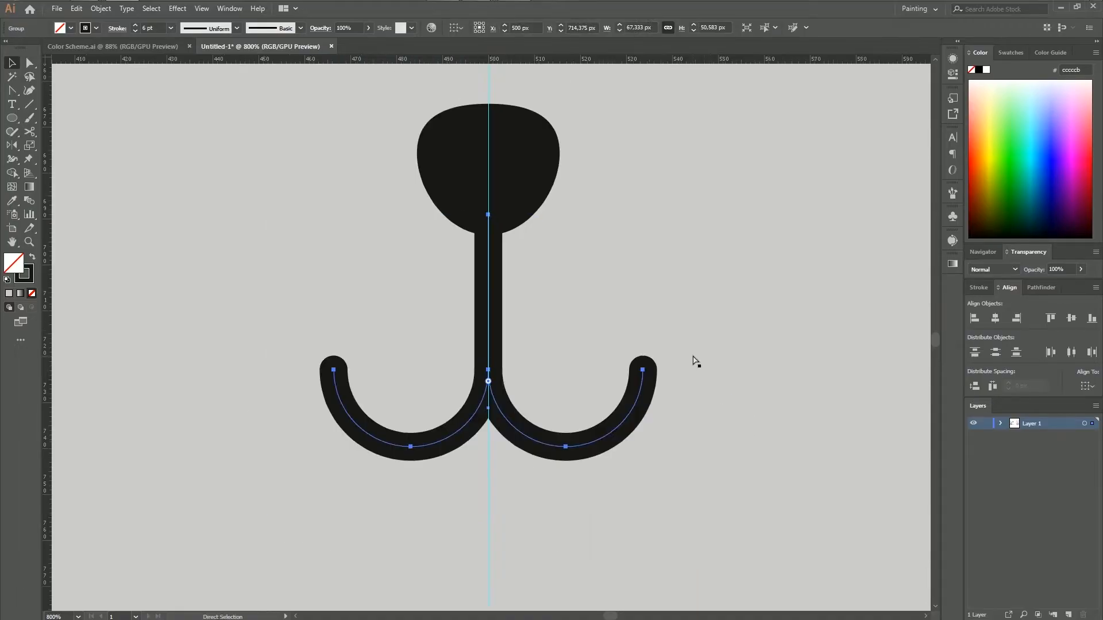
# Step: Nudge the mouth group up about 18 px so it sits closer under the nose, and deselect it
pyautogui.press('Up')
pyautogui.press('Up')
pyautogui.press('Up')
pyautogui.press('Up')
pyautogui.press('Up')
pyautogui.press('Up')
pyautogui.press('Up')
pyautogui.press('Up')
pyautogui.press('Up')
pyautogui.press('Up')
pyautogui.press('Up')
pyautogui.press('Up')
pyautogui.press('Up')
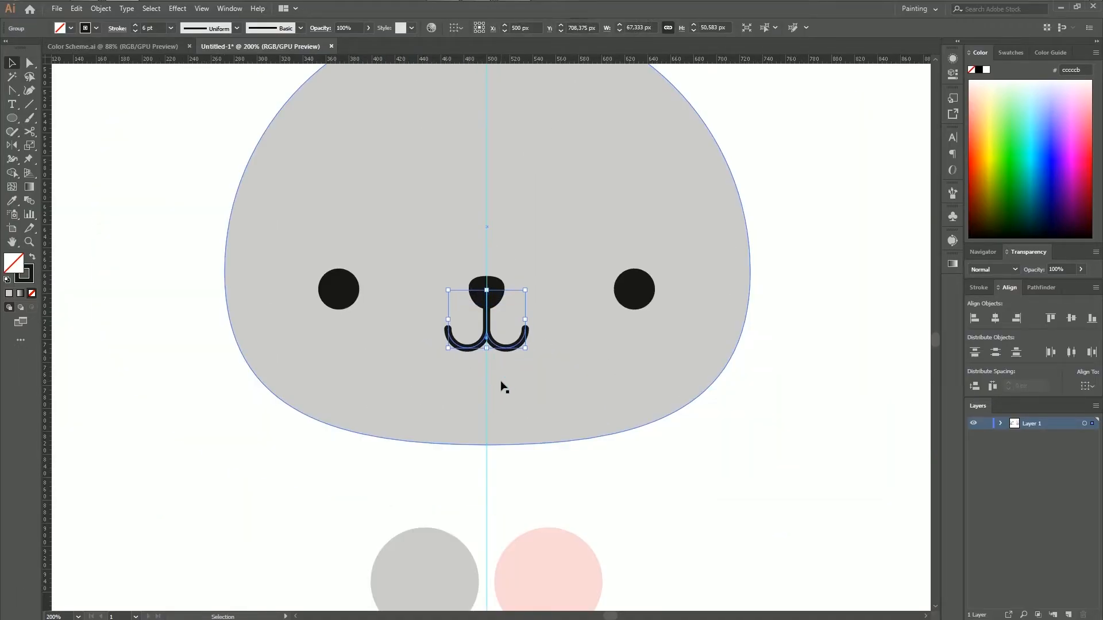
pyautogui.press('Up')
pyautogui.press('Up')
pyautogui.press('Up')
pyautogui.press('Down')
pyautogui.press('Down')
pyautogui.press('Down')
pyautogui.press('Down')
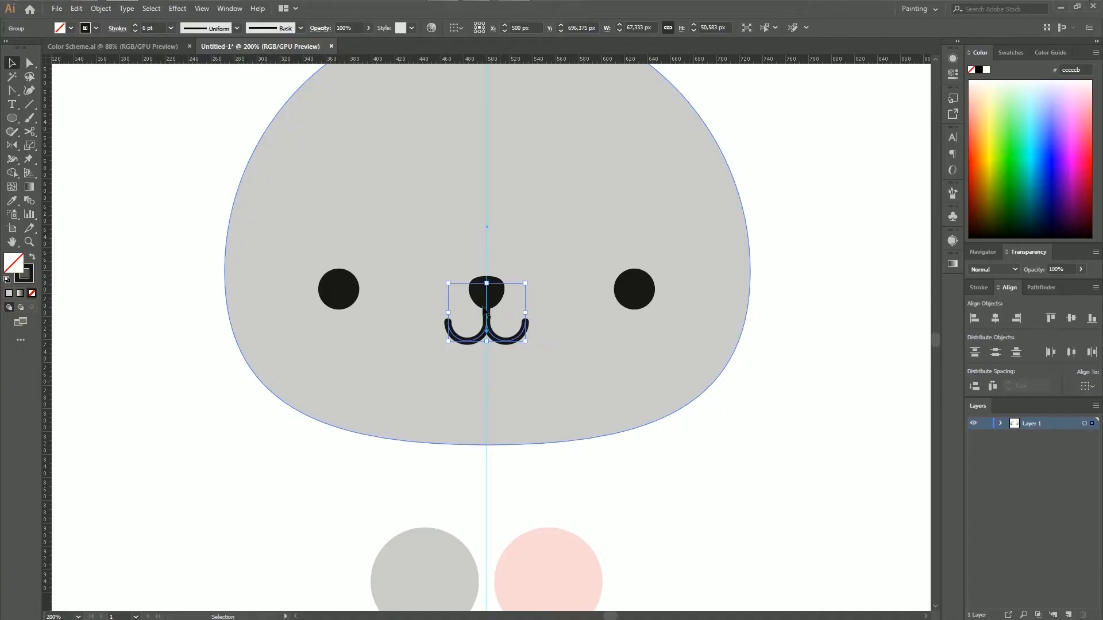
pyautogui.hotkey('ctrl', '-')
pyautogui.hotkey('ctrl', '+')
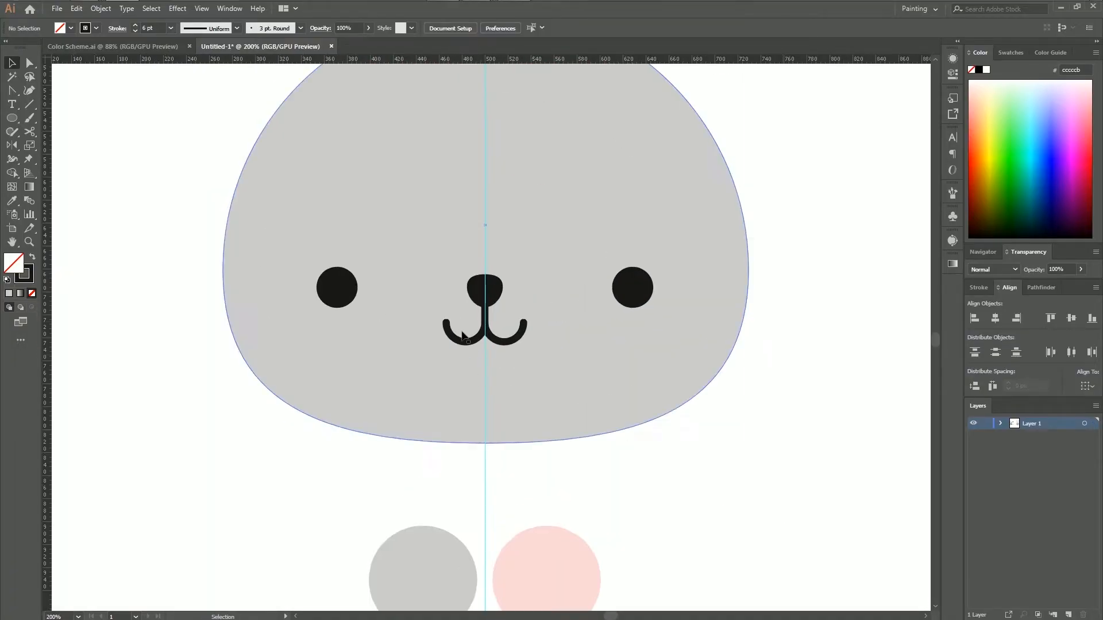
pyautogui.press('Up')
pyautogui.click(669, 460)
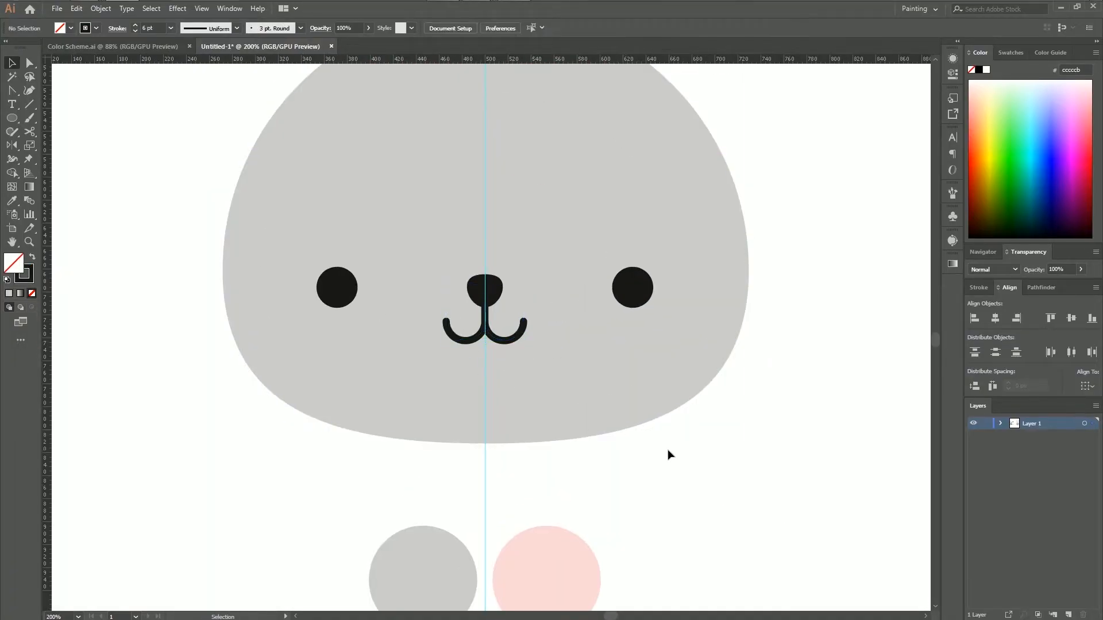
# Step: Select the nose, mouth and both eyes and move them down together about 16 px on the head, then deselect them
pyautogui.scroll(1, 670, 453)
pyautogui.click(498, 334)
pyautogui.keyDown('shift'); pyautogui.click(512, 381); pyautogui.keyUp('shift')
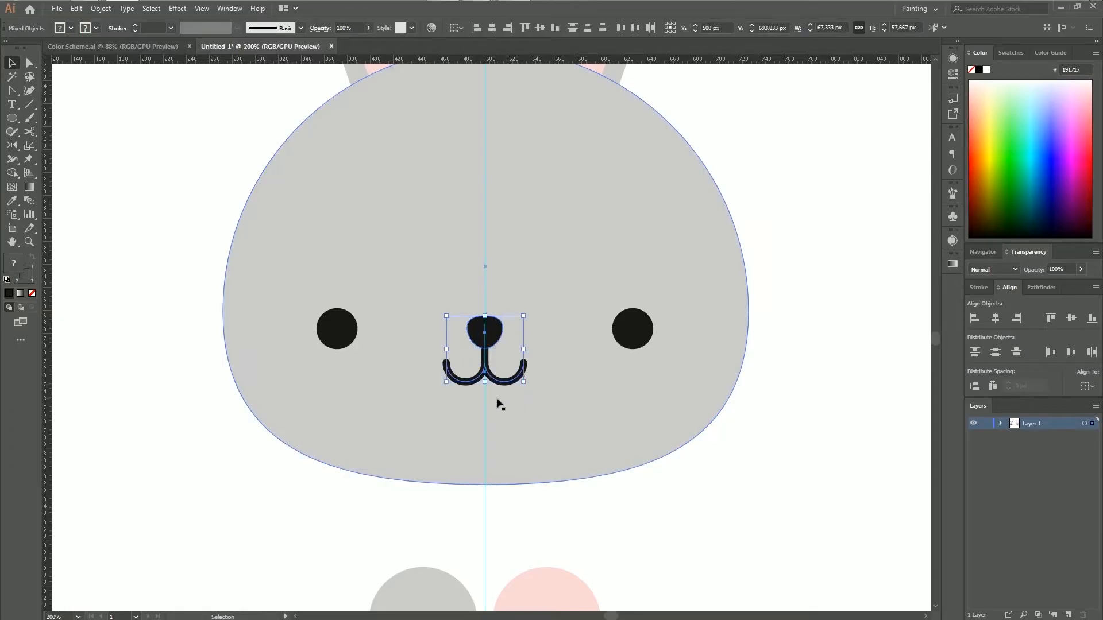
pyautogui.keyDown('shift'); pyautogui.click(336, 330); pyautogui.keyUp('shift')
pyautogui.keyDown('shift'); pyautogui.click(637, 340); pyautogui.keyUp('shift')
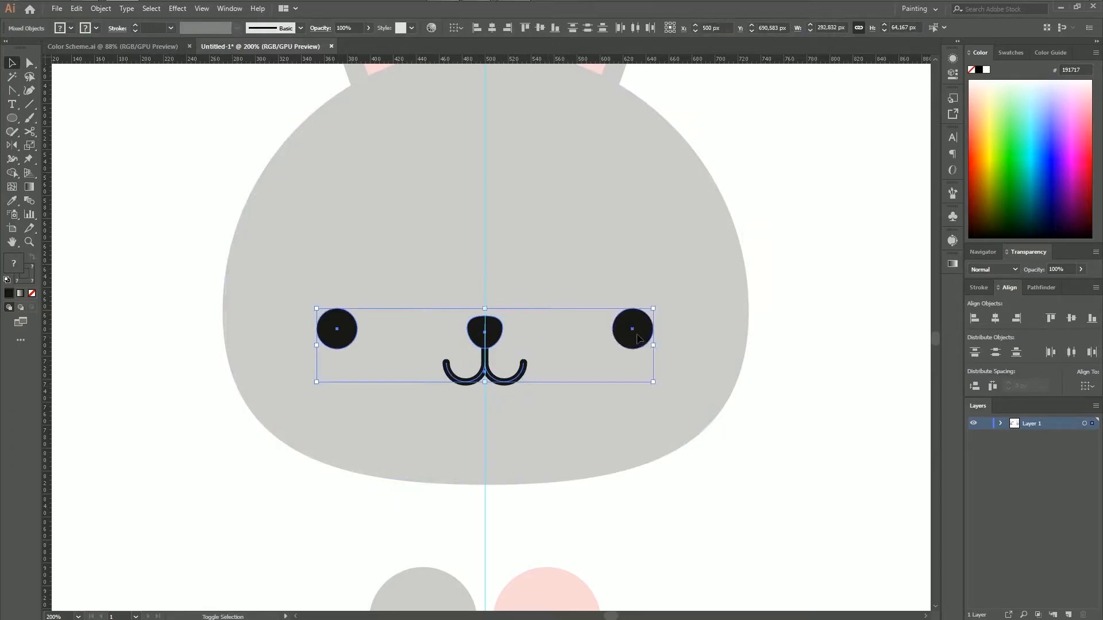
pyautogui.press('Down')
pyautogui.press('Down')
pyautogui.press('Down')
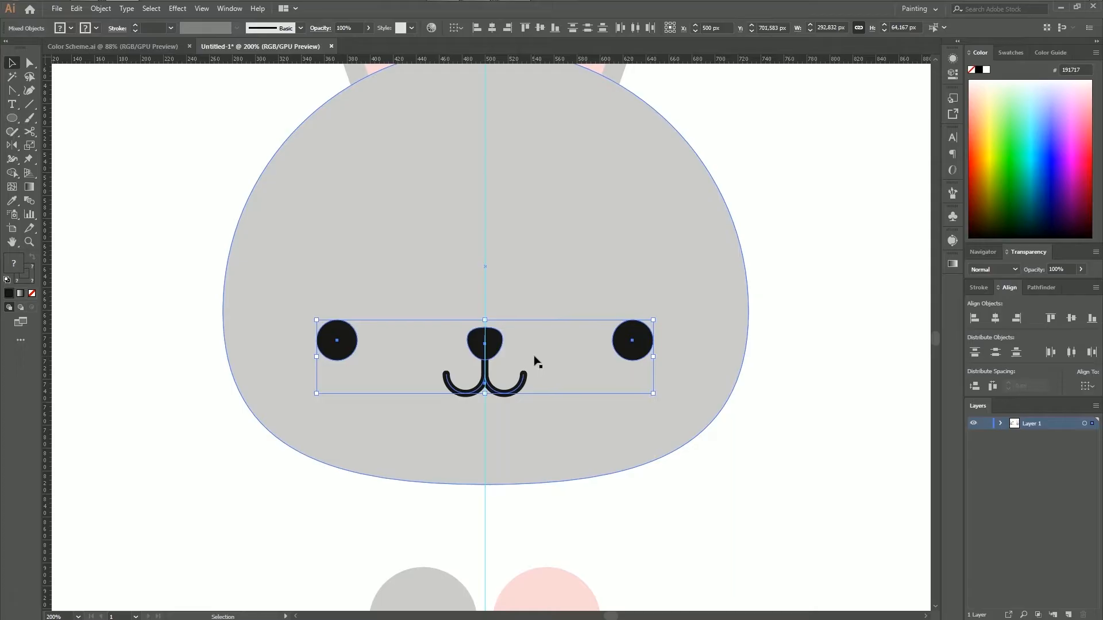
pyautogui.press('Up')
pyautogui.press('Up')
pyautogui.press('Down')
pyautogui.press('Down')
pyautogui.press('Down')
pyautogui.press('Down')
pyautogui.press('Down')
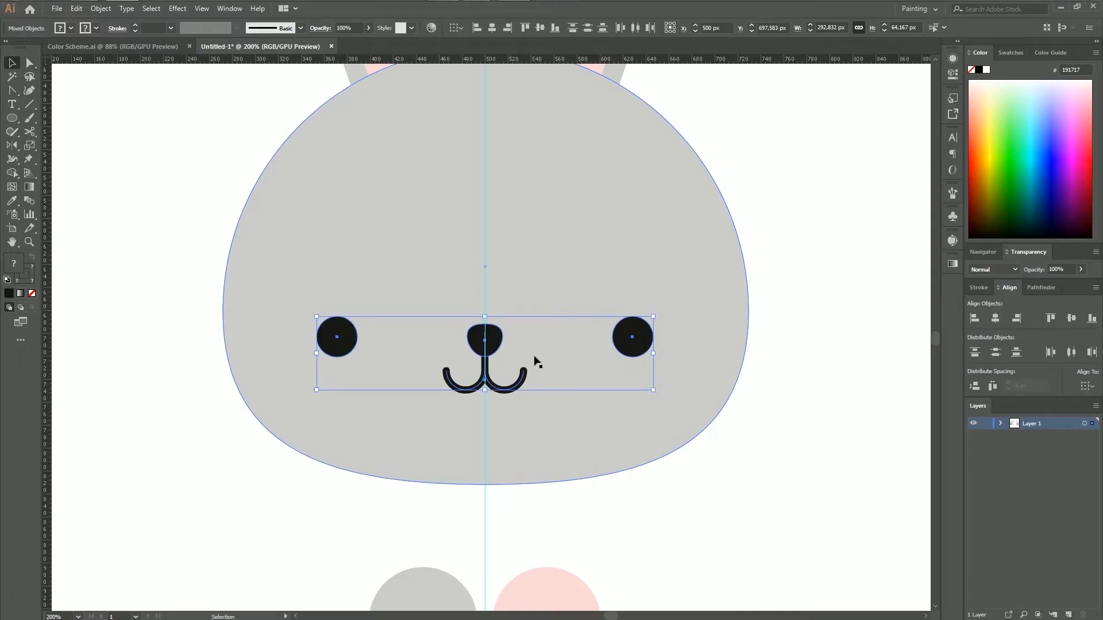
pyautogui.hotkey('ctrl', '-')
pyautogui.hotkey('ctrl', '-')
pyautogui.hotkey('ctrl', '-')
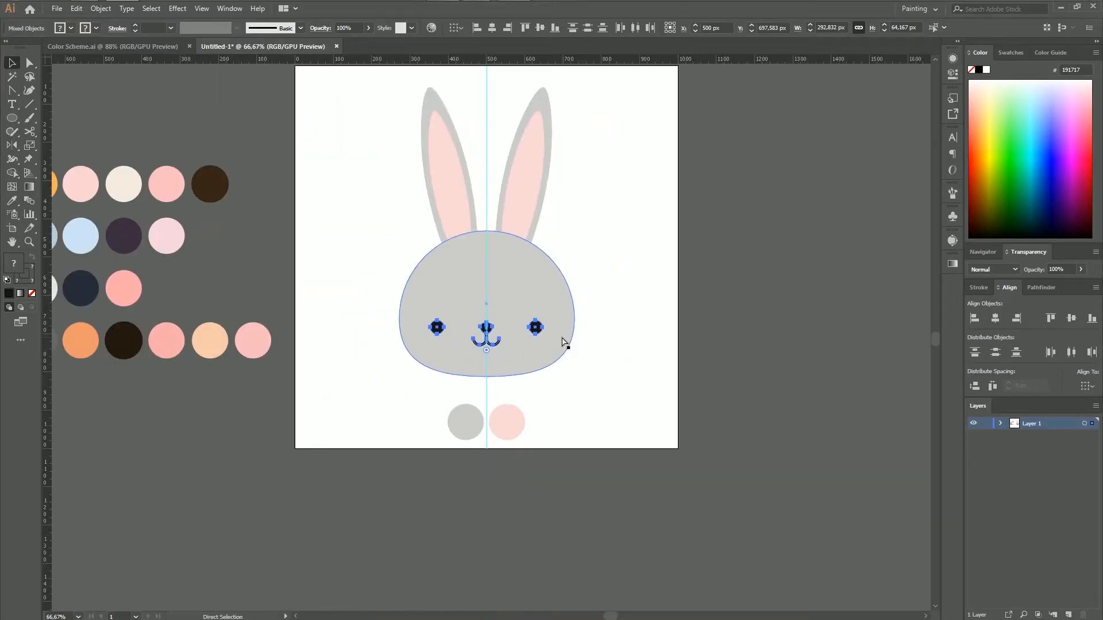
pyautogui.hotkey('ctrl', '+')
pyautogui.scroll(2, 660, 395)
pyautogui.press('Down')
pyautogui.press('Down')
pyautogui.press('Down')
pyautogui.press('Down')
pyautogui.press('Down')
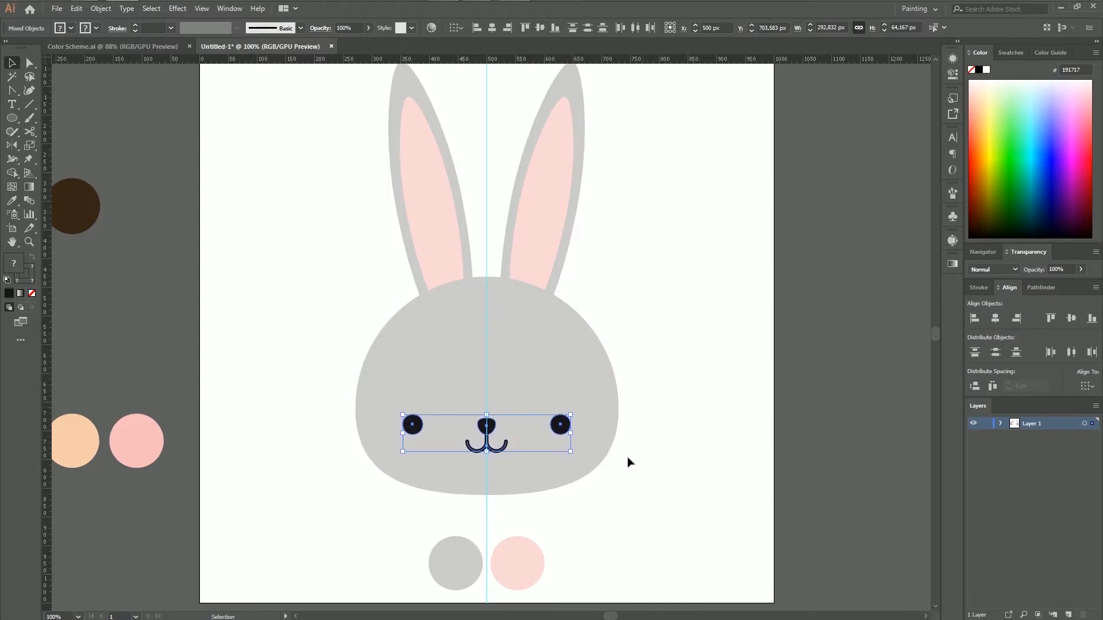
pyautogui.press('Down')
pyautogui.press('Down')
pyautogui.press('Down')
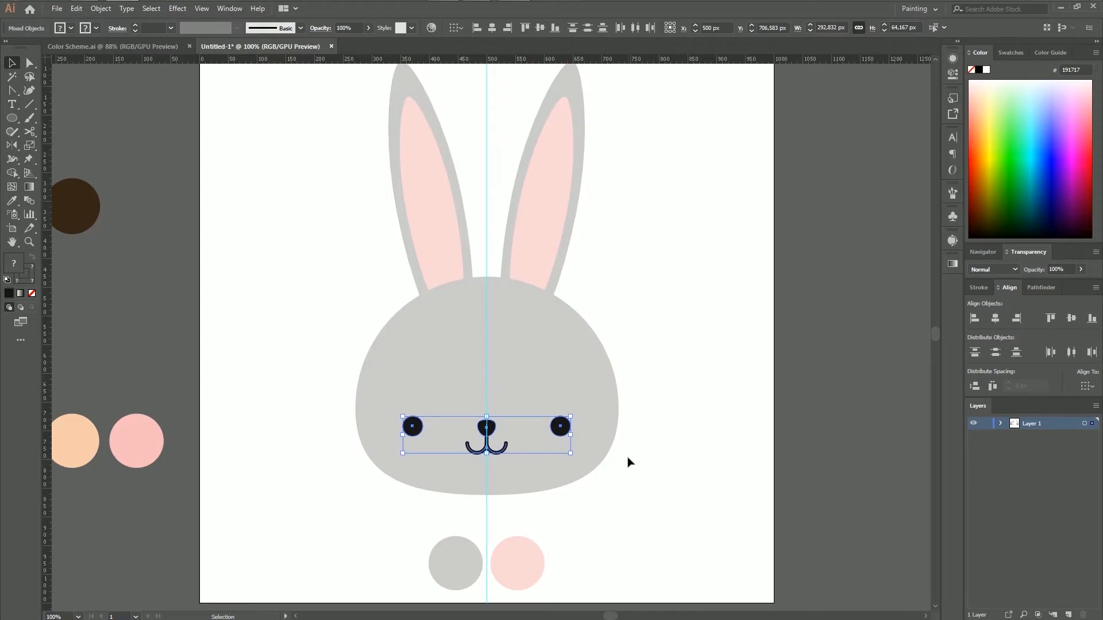
pyautogui.click(642, 486)
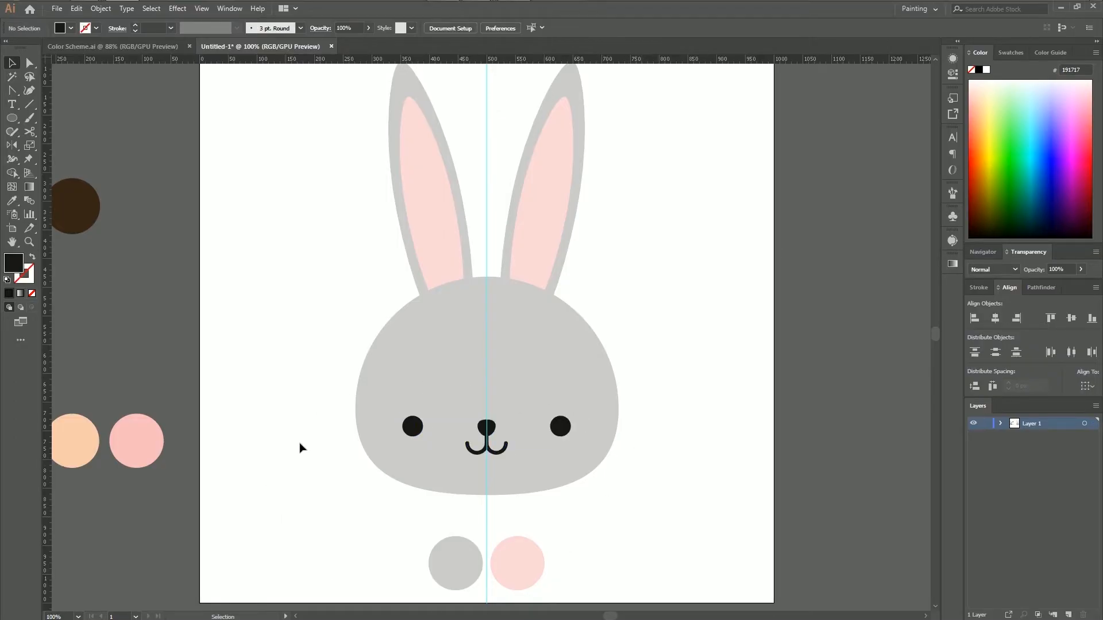
# Step: Sample the pink swatch circle below the head with the Eyedropper as the fill colour
pyautogui.hotkey('ctrl', '+')
pyautogui.hotkey('ctrl', '+')
pyautogui.moveTo(168, 492); pyautogui.dragTo(166, 306)
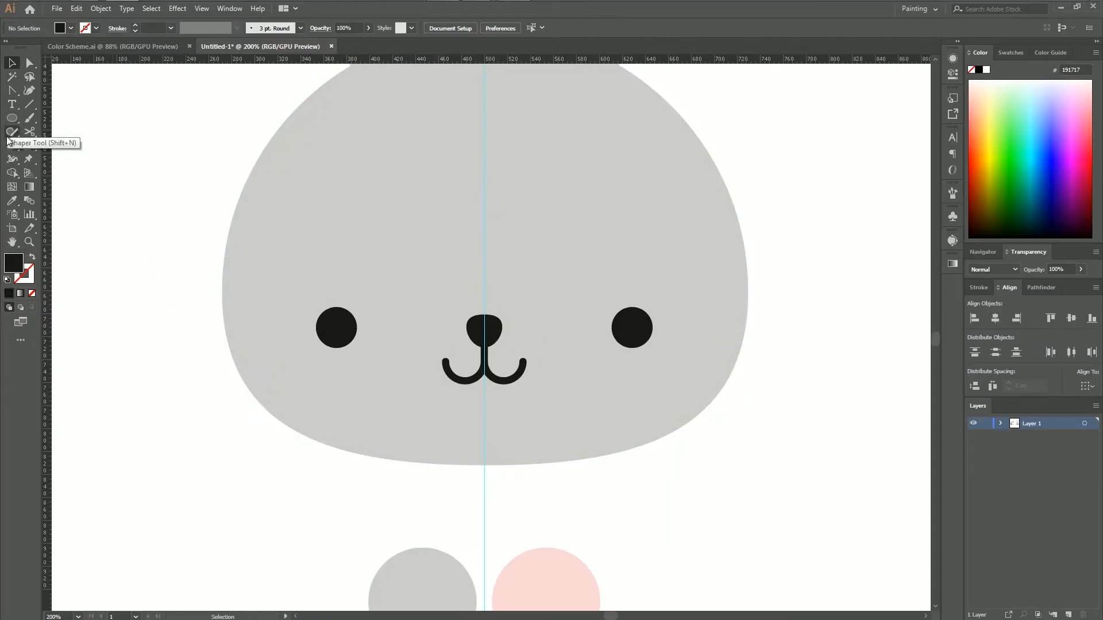
pyautogui.click(12, 201)
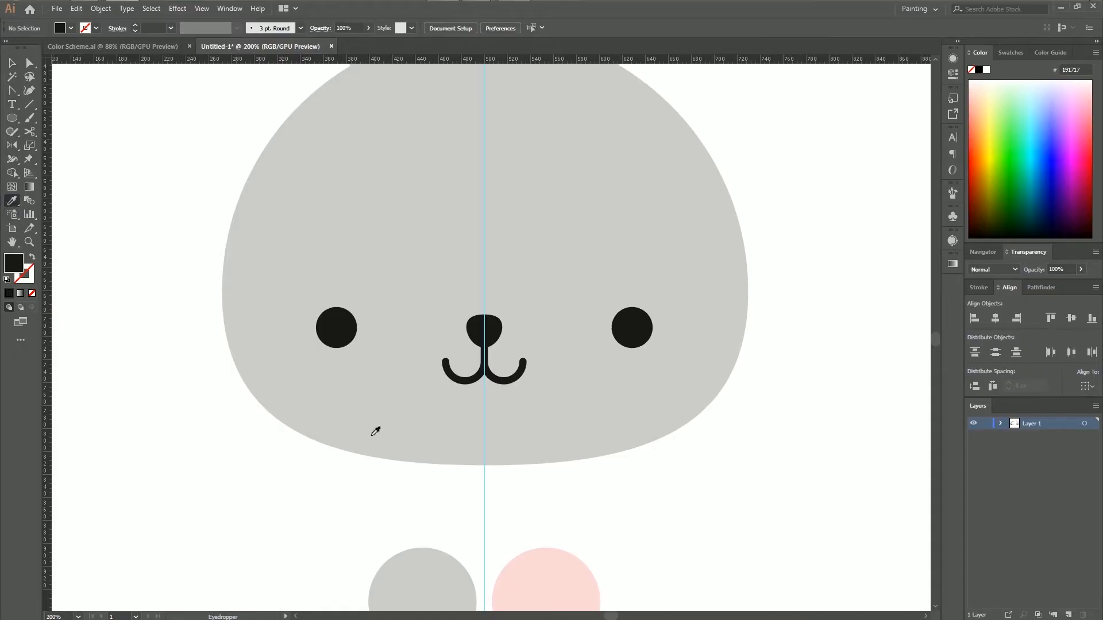
pyautogui.click(544, 575)
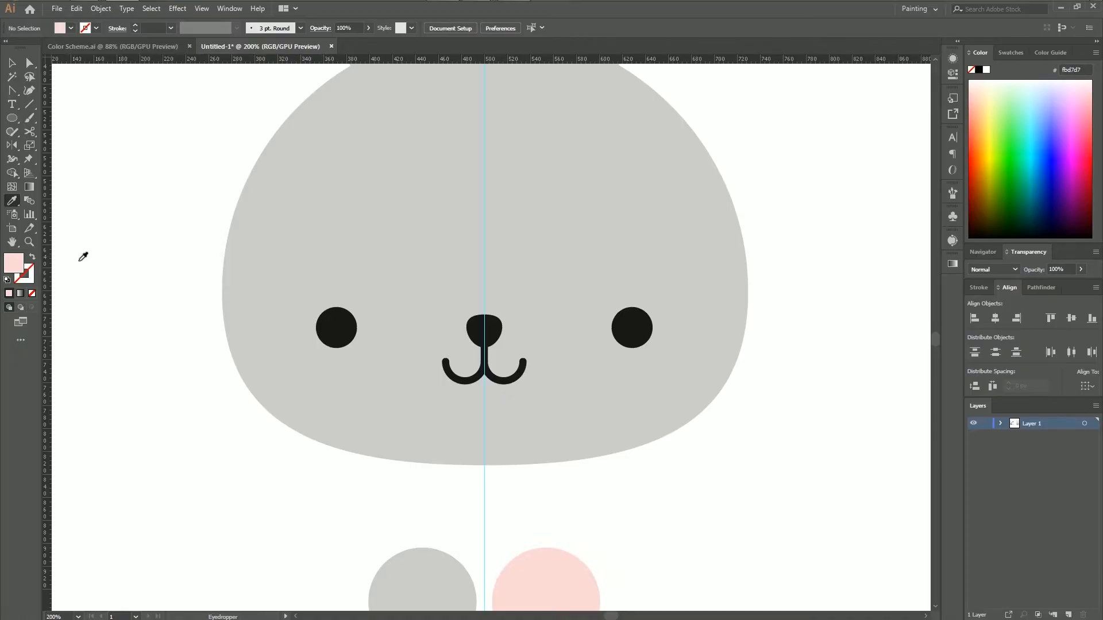
# Step: Draw a pink cheek circle about 54 px wide and position it below the left eye, centred at about X 345, Y 732 px
pyautogui.click(13, 119)
pyautogui.moveTo(274, 348); pyautogui.dragTo(337, 409)
pyautogui.press('Up')
pyautogui.press('Up')
pyautogui.press('Up')
pyautogui.press('Up')
pyautogui.press('Up')
pyautogui.press('Right')
pyautogui.press('Right')
pyautogui.press('Right')
pyautogui.press('Up')
pyautogui.press('Right')
pyautogui.press('Left')
pyautogui.press('Left')
pyautogui.press('Down')
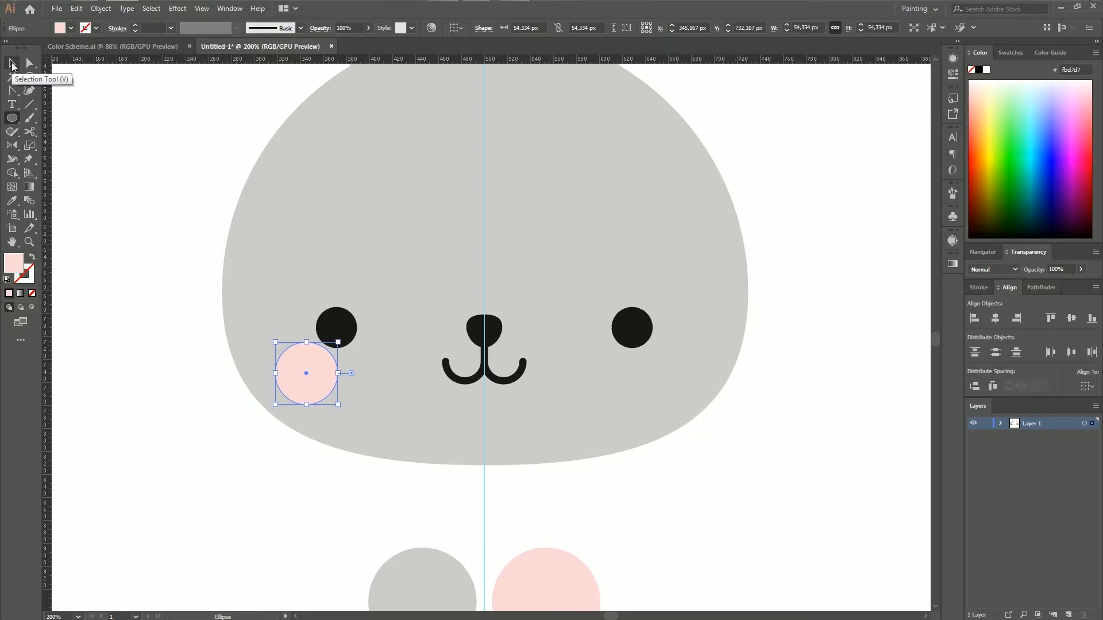
# Step: Reflect a copy of the pink cheek circle across the vertical centre guide to the right side of the face, then deselect
pyautogui.click(11, 65)
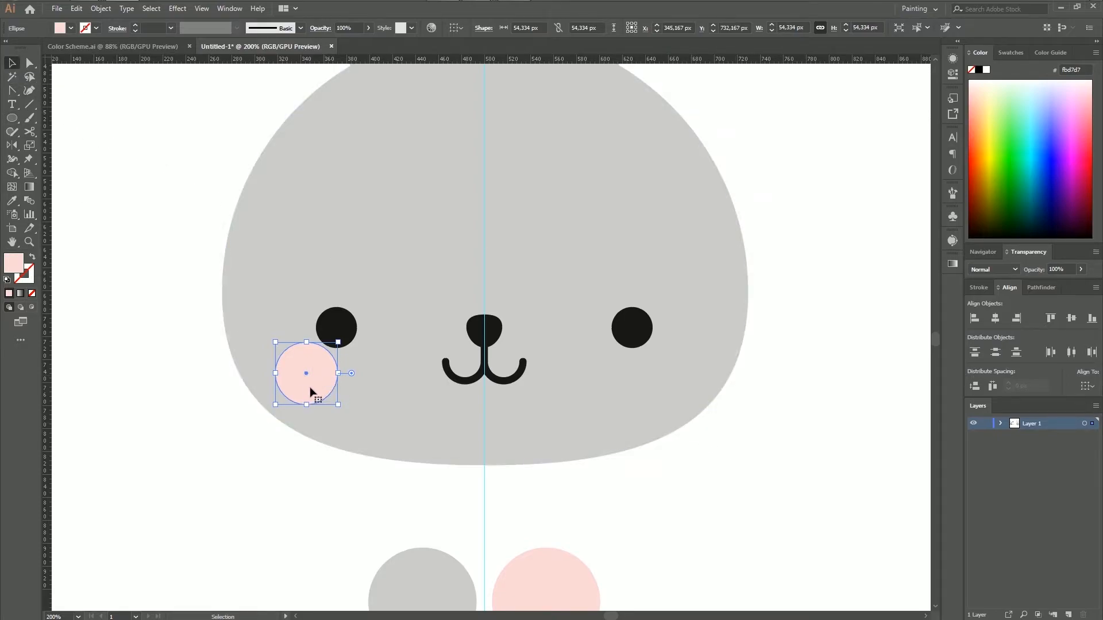
pyautogui.click(14, 148)
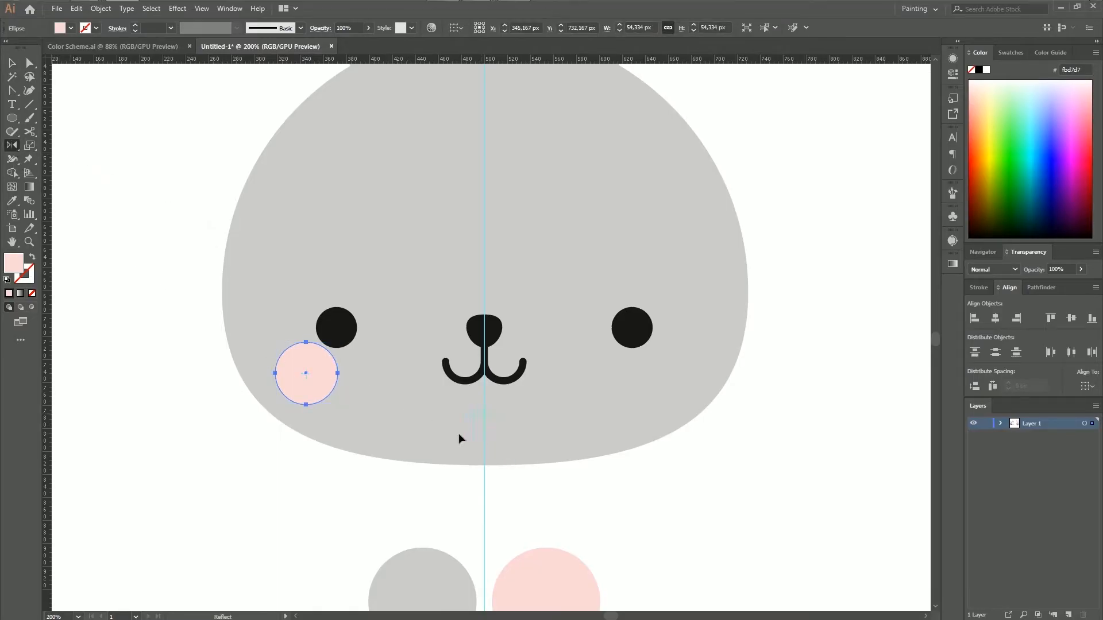
pyautogui.moveTo(306, 373); pyautogui.dragTo(672, 375)
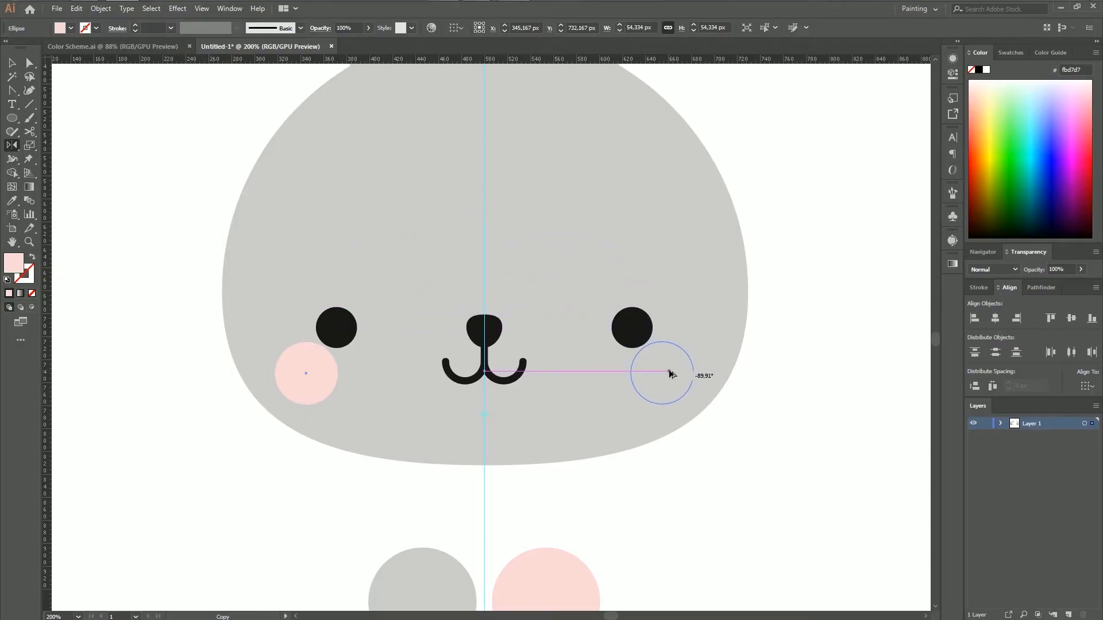
pyautogui.press('shift')
pyautogui.moveTo(669, 371); pyautogui.dragTo(669, 372)
pyautogui.press('v')
pyautogui.click(152, 345)
# Step: Select both cheeks, both eyes, the nose and the mouth and group them
pyautogui.hotkey('ctrl', '-')
pyautogui.hotkey('ctrl', '-')
pyautogui.hotkey('ctrl', '-')
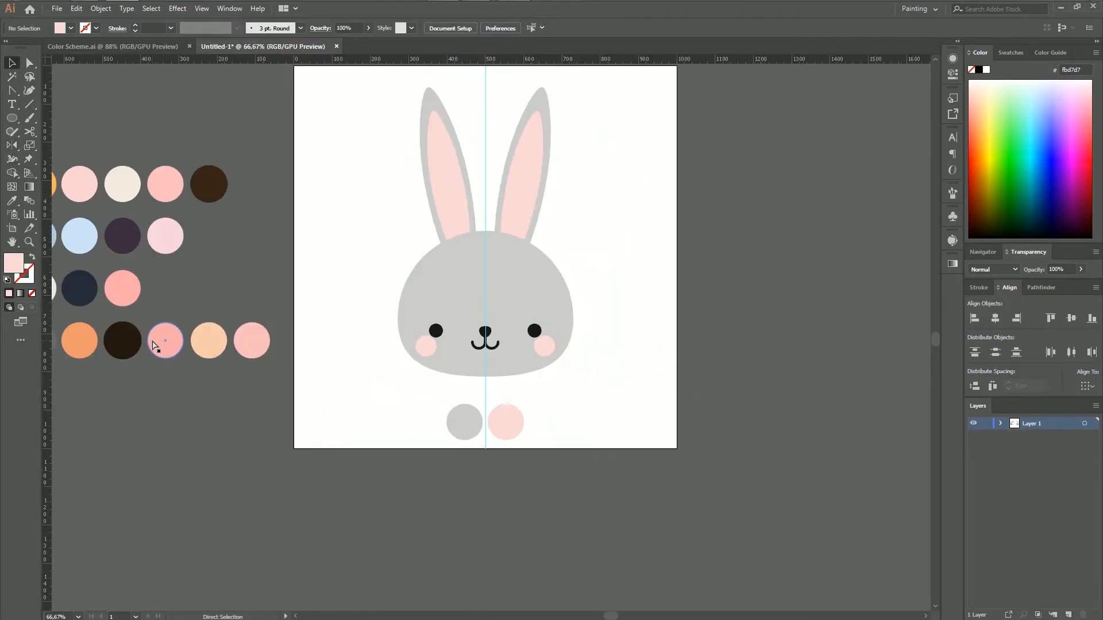
pyautogui.scroll(2, 172, 385)
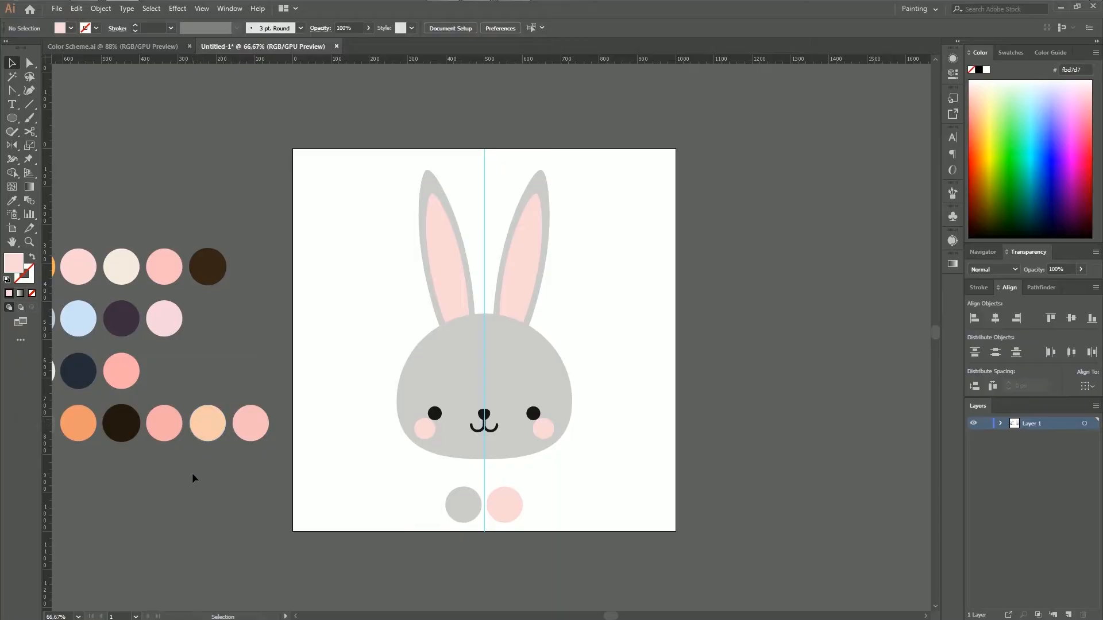
pyautogui.scroll(-1, 204, 463)
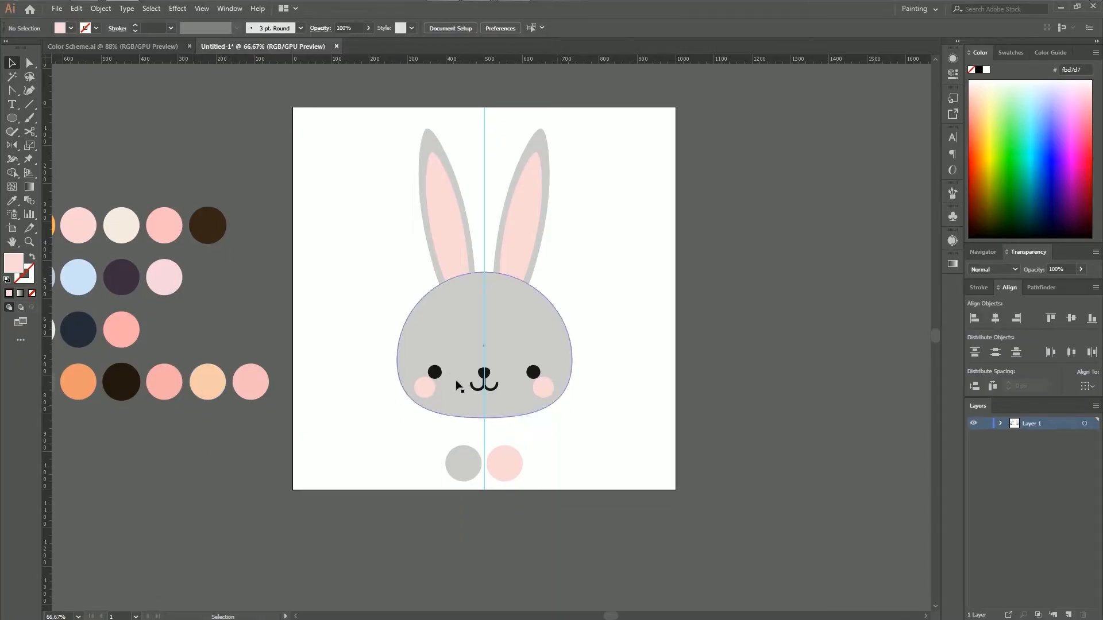
pyautogui.hotkey('ctrl', '+')
pyautogui.click(394, 413)
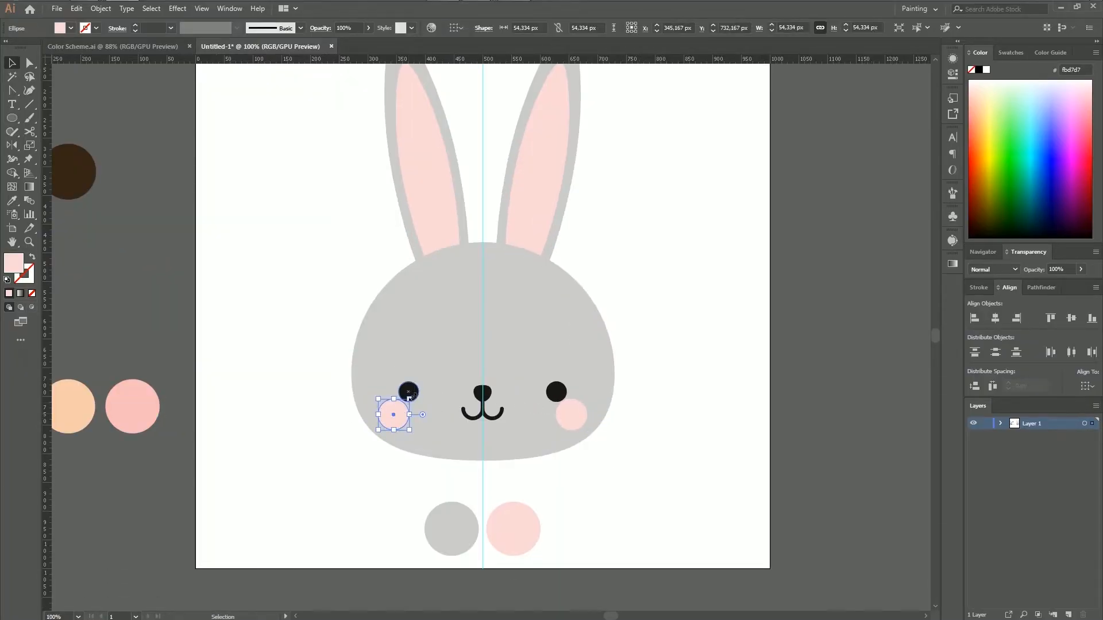
pyautogui.keyDown('shift'); pyautogui.click(408, 391); pyautogui.keyUp('shift')
pyautogui.keyDown('shift'); pyautogui.click(478, 421); pyautogui.keyUp('shift')
pyautogui.keyDown('shift'); pyautogui.click(556, 392); pyautogui.keyUp('shift')
pyautogui.keyDown('shift'); pyautogui.click(580, 418); pyautogui.keyUp('shift')
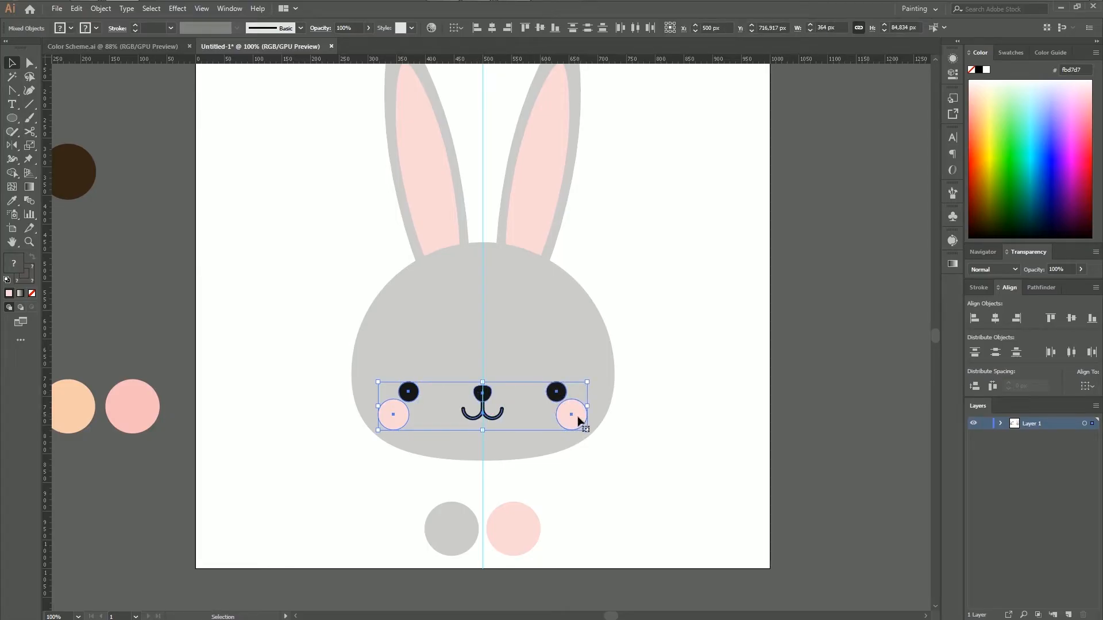
pyautogui.press('a')
pyautogui.hotkey('ctrl', 'g')
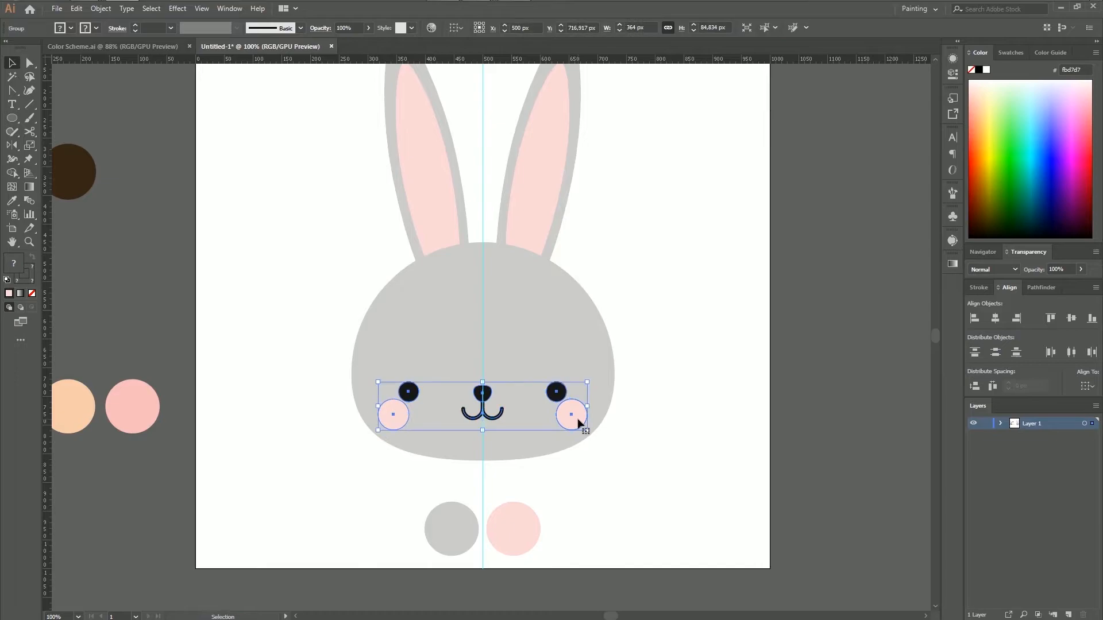
# Step: Nudge the grouped facial features slightly down on the head and deselect them
pyautogui.click(679, 406)
pyautogui.click(550, 394)
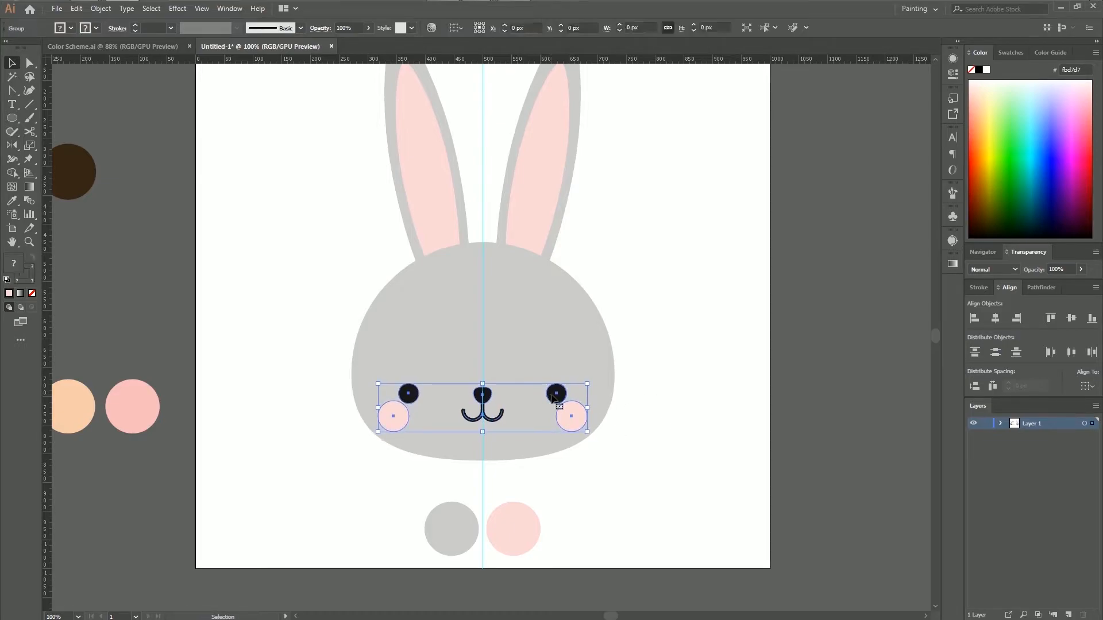
pyautogui.click(633, 486)
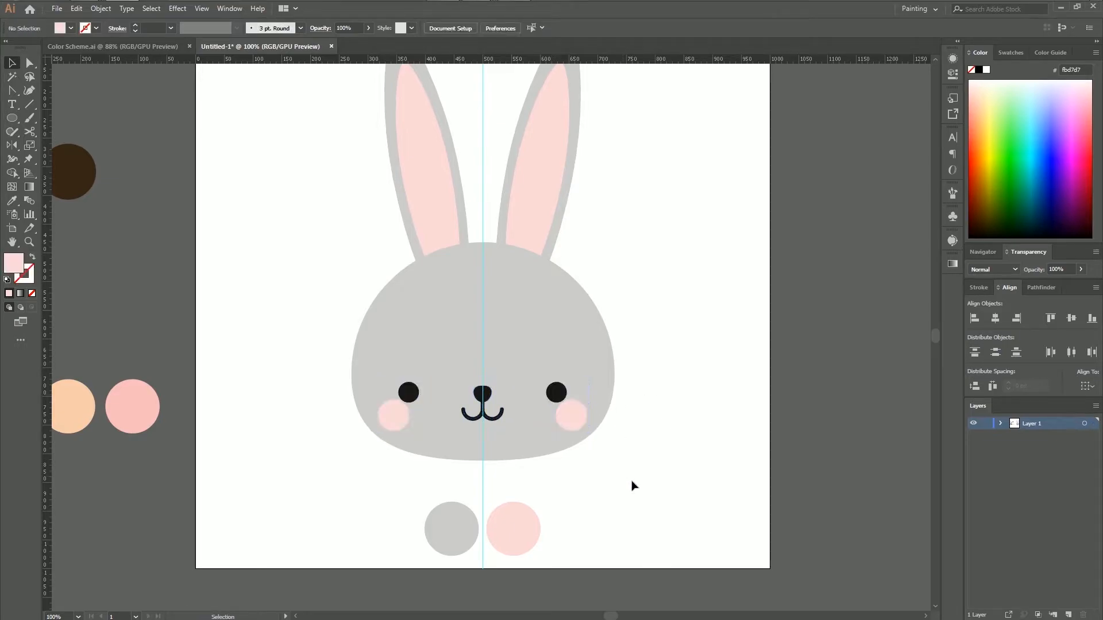
# Step: Select both ears and the head shape, group them, and clear the selection
pyautogui.scroll(1, 684, 287)
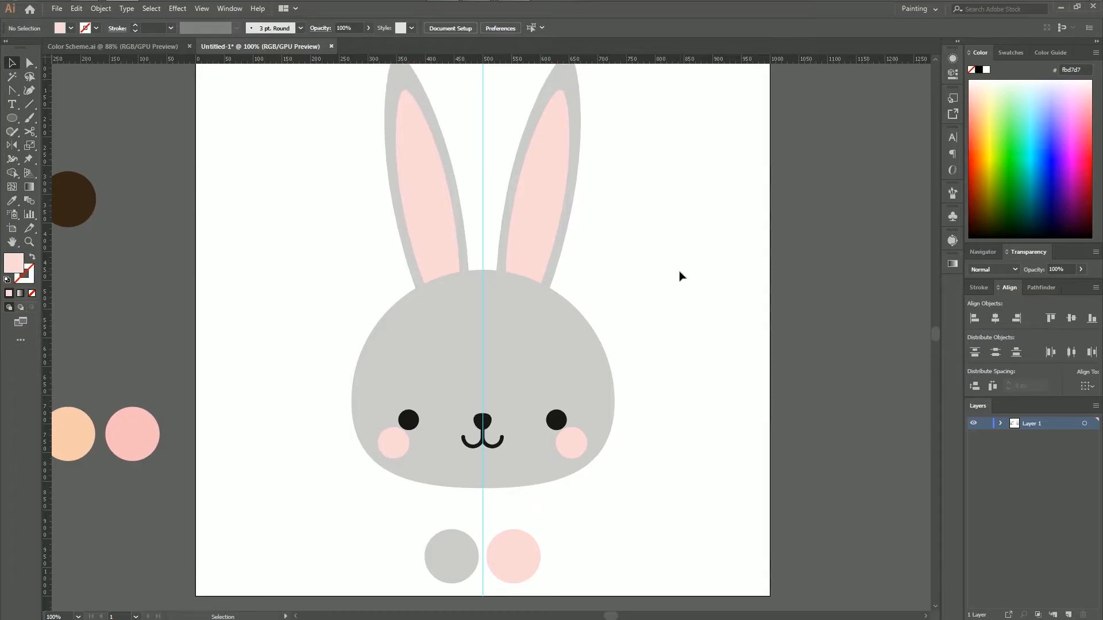
pyautogui.moveTo(318, 177); pyautogui.dragTo(630, 322)
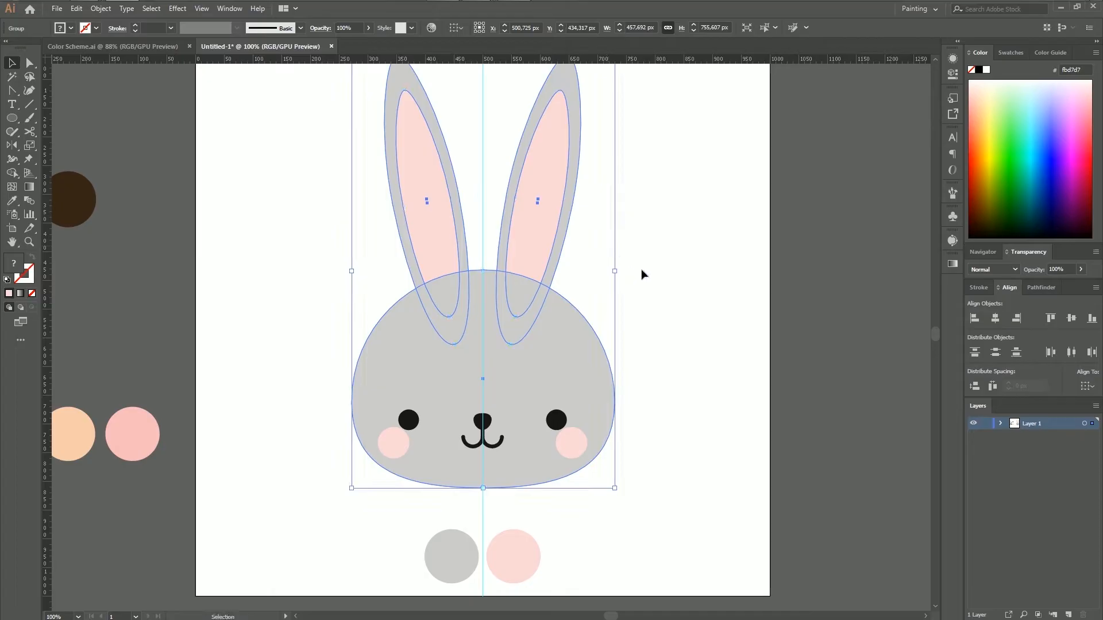
pyautogui.click(682, 280)
# Step: Duplicate the 1000 by 1000 px artboard with its rabbit artwork and place the copy directly below the original
pyautogui.hotkey('ctrl', '-')
pyautogui.hotkey('ctrl', '-')
pyautogui.hotkey('ctrl', '+')
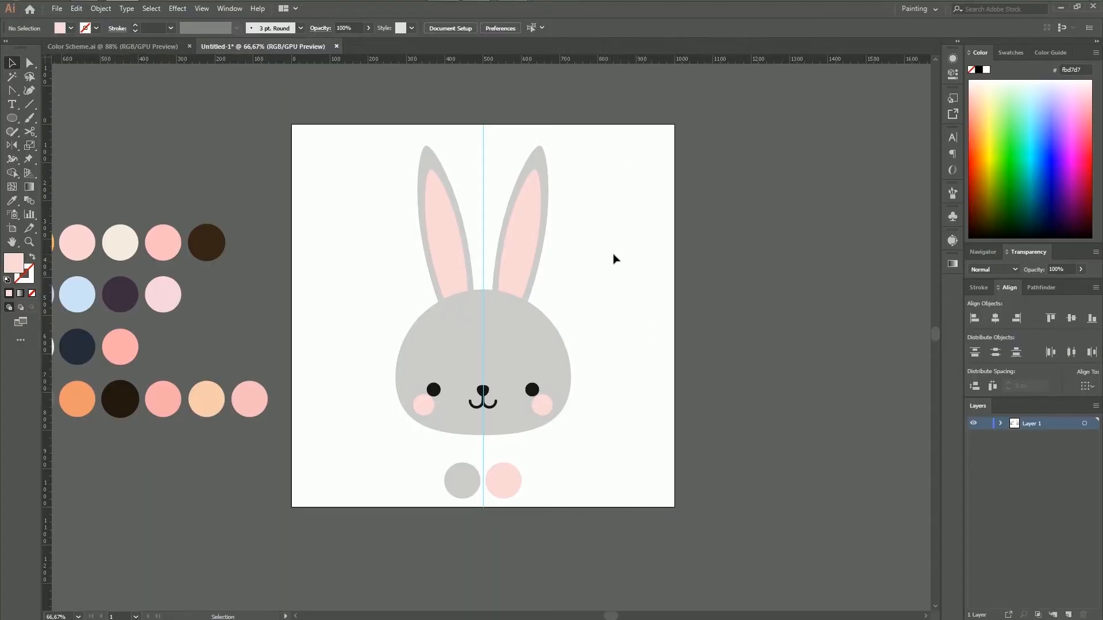
pyautogui.click(12, 229)
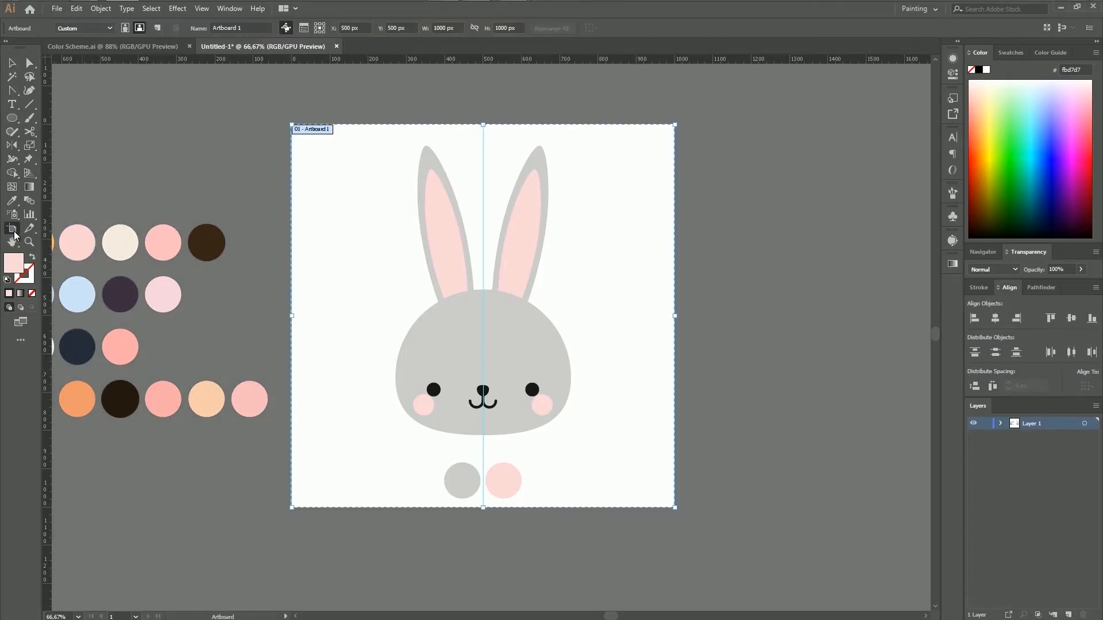
pyautogui.scroll(-4, 322, 234)
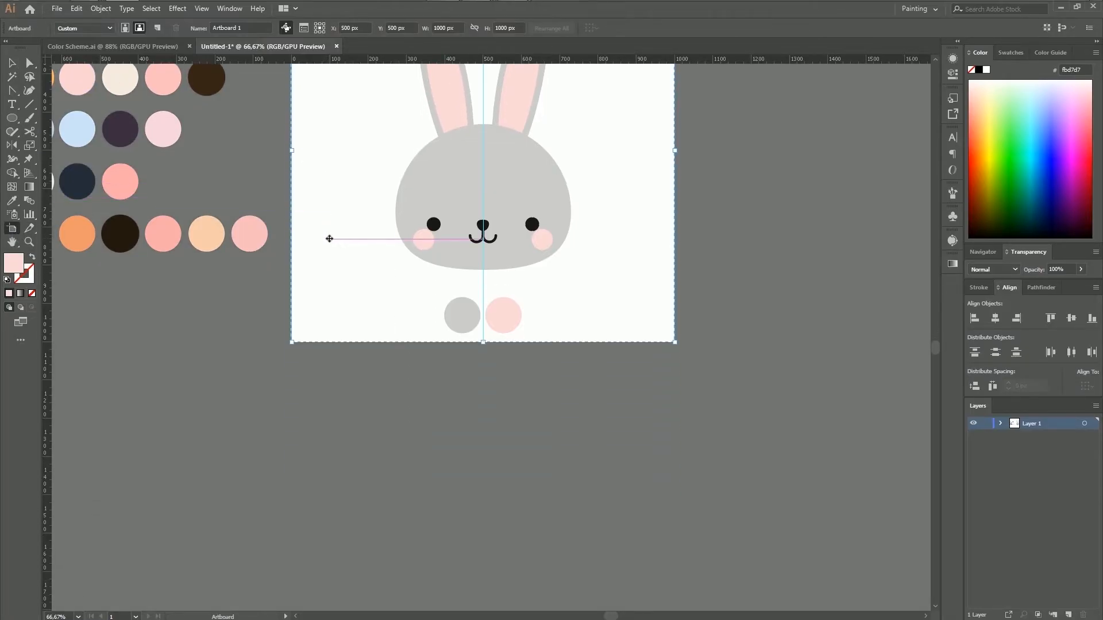
pyautogui.scroll(-1, 329, 238)
pyautogui.scroll(-1, 330, 237)
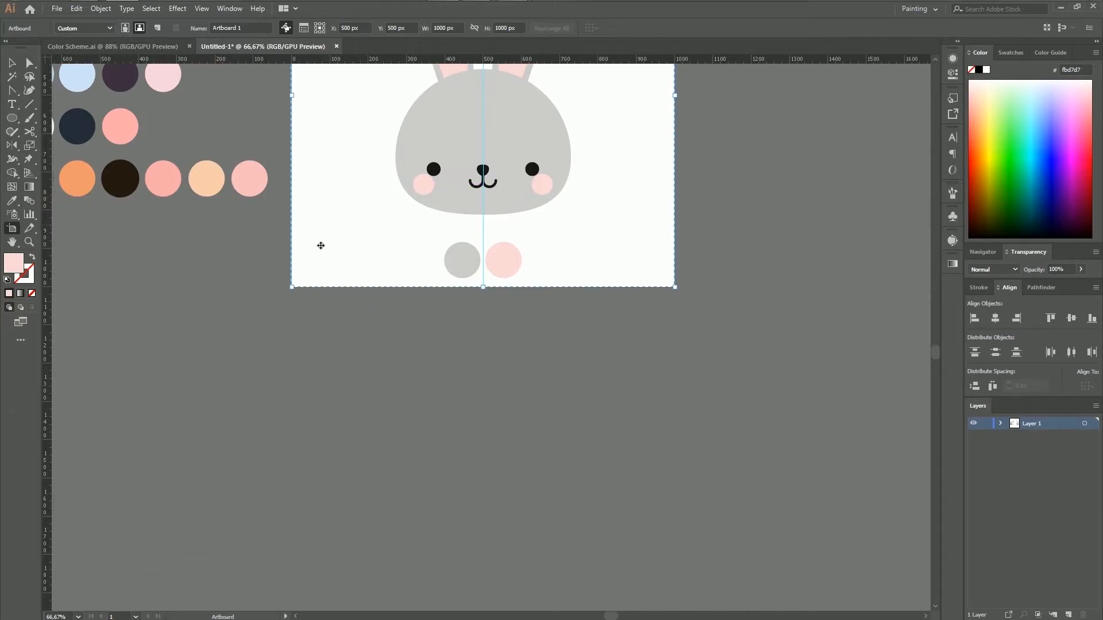
pyautogui.moveTo(341, 129); pyautogui.dragTo(343, 534)
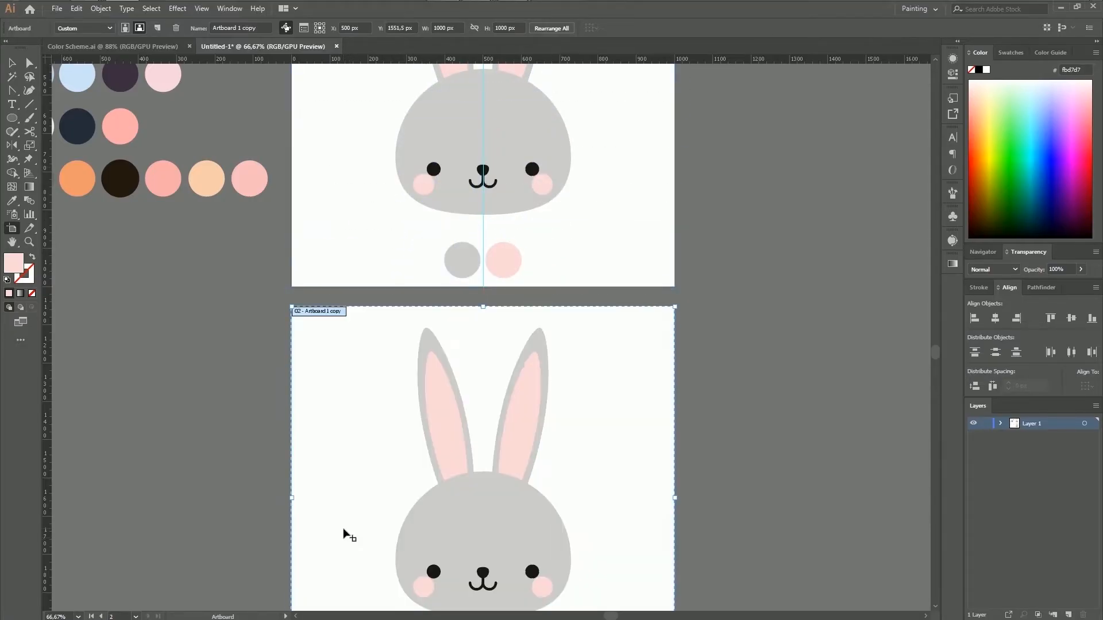
pyautogui.scroll(-10, 747, 382)
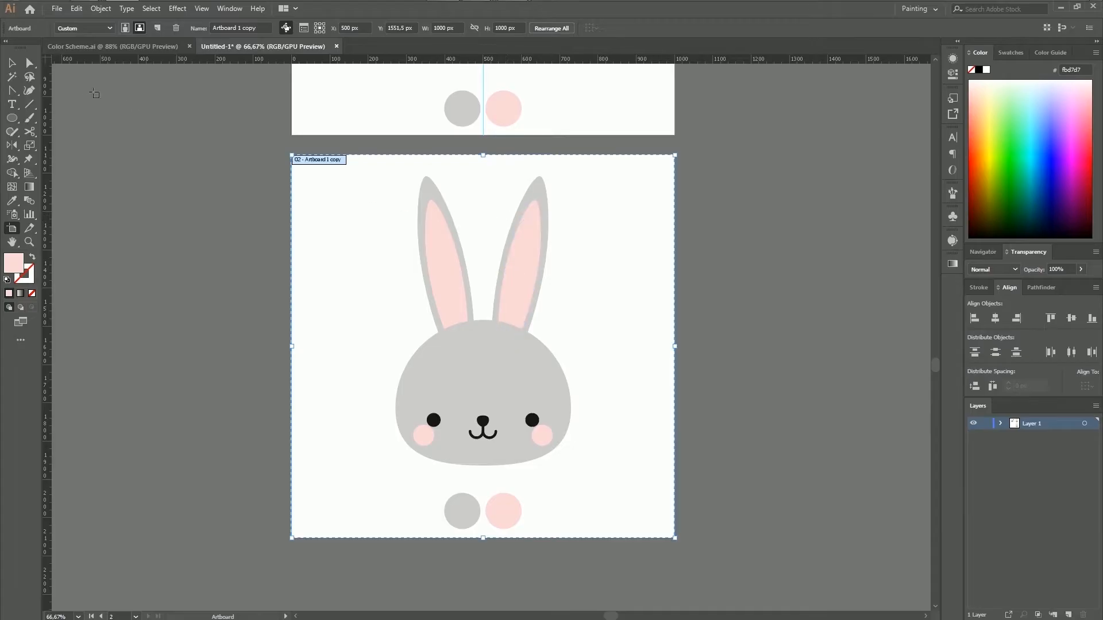
# Step: Draw a vertical line 1000 px tall across the full height of the copied artboard and set its X position to 500 px
pyautogui.click(13, 64)
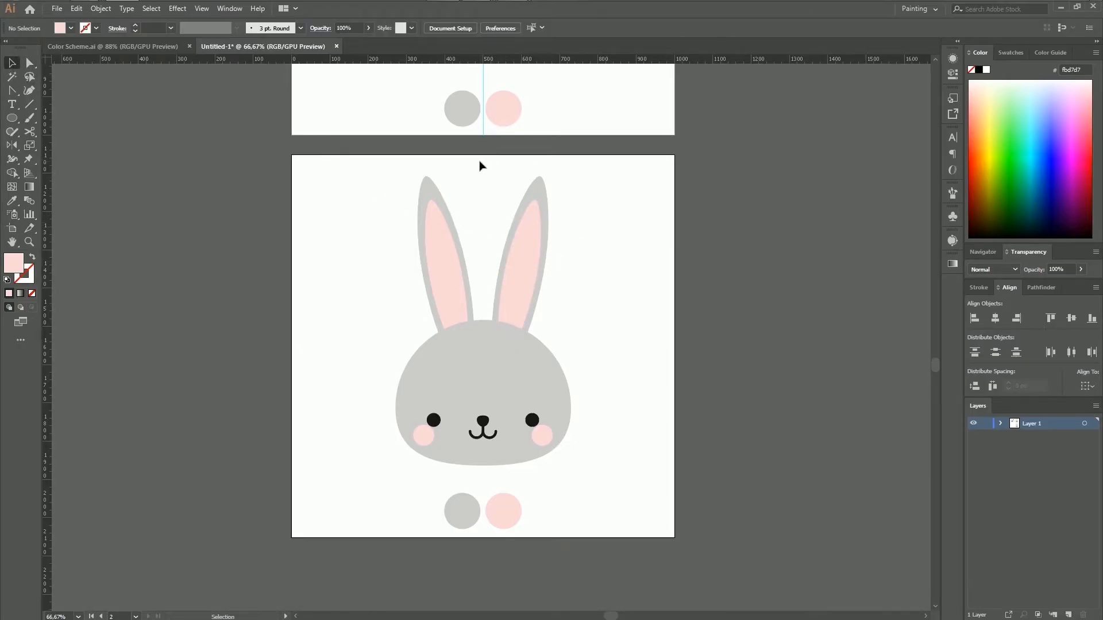
pyautogui.click(30, 107)
pyautogui.moveTo(350, 155)
pyautogui.mouseDown()
pyautogui.moveTo(335, 377)
pyautogui.moveTo(343, 537)
pyautogui.mouseUp()
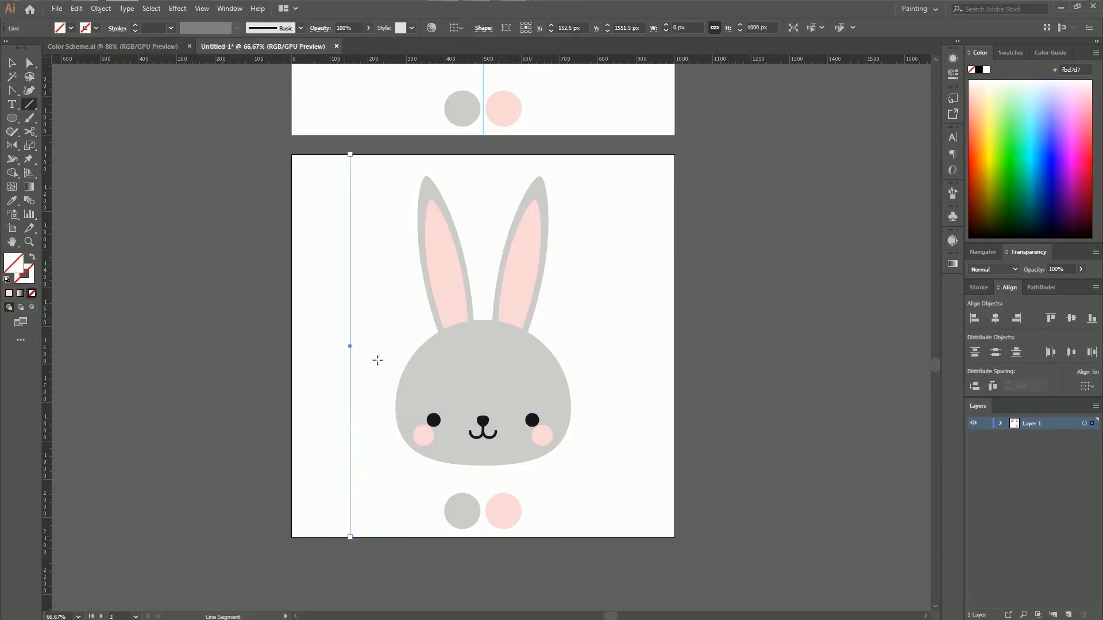
pyautogui.click(952, 74)
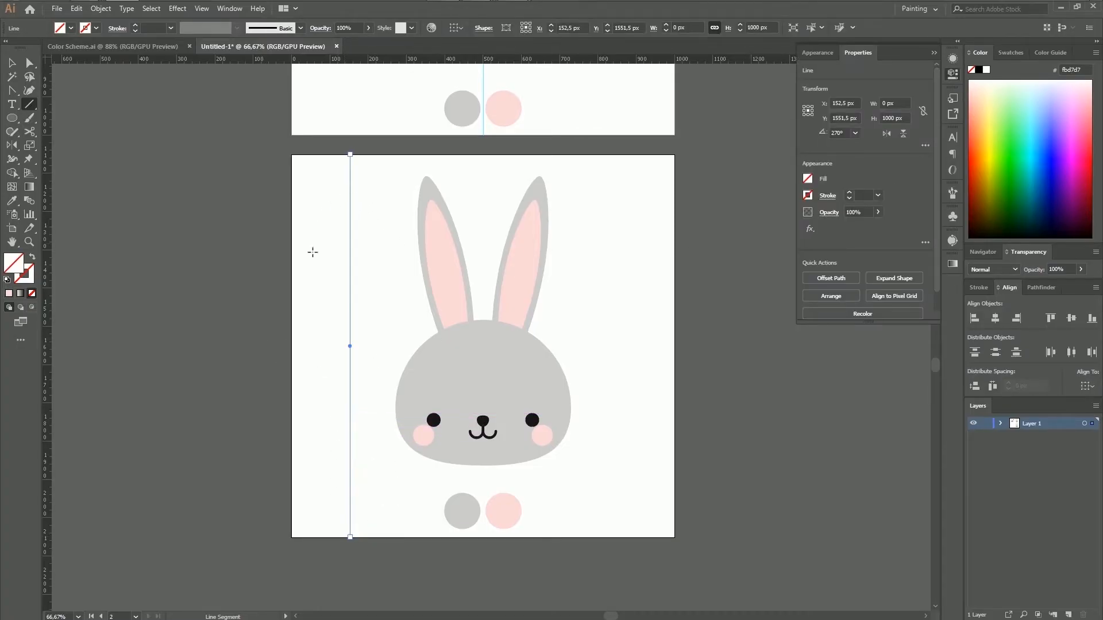
pyautogui.click(858, 103)
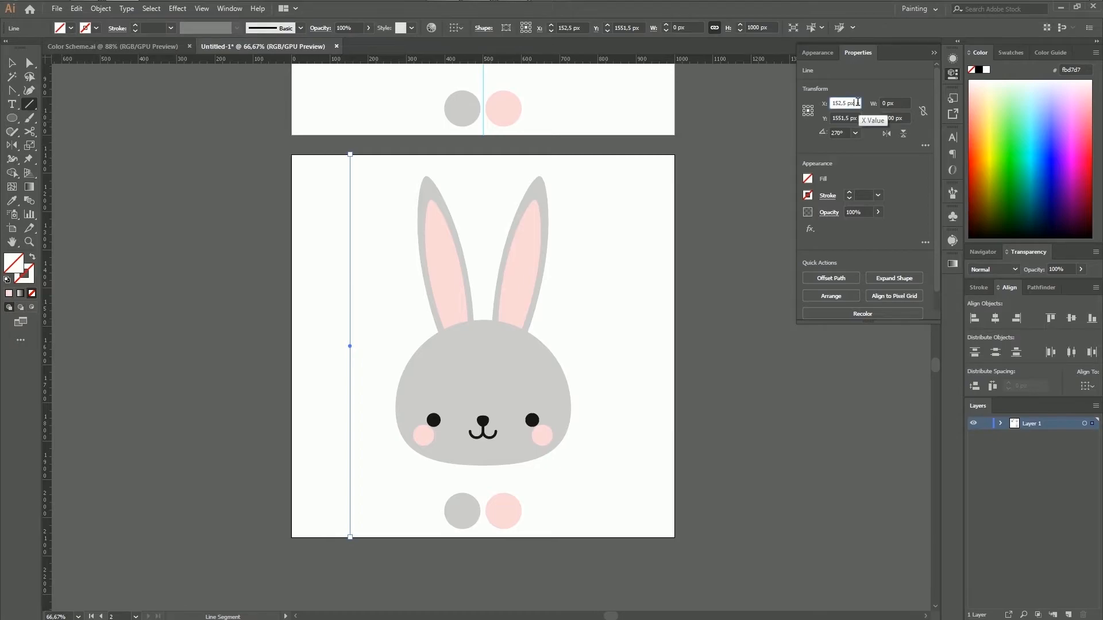
pyautogui.doubleClick(858, 103)
pyautogui.write('500')
pyautogui.press('Return')
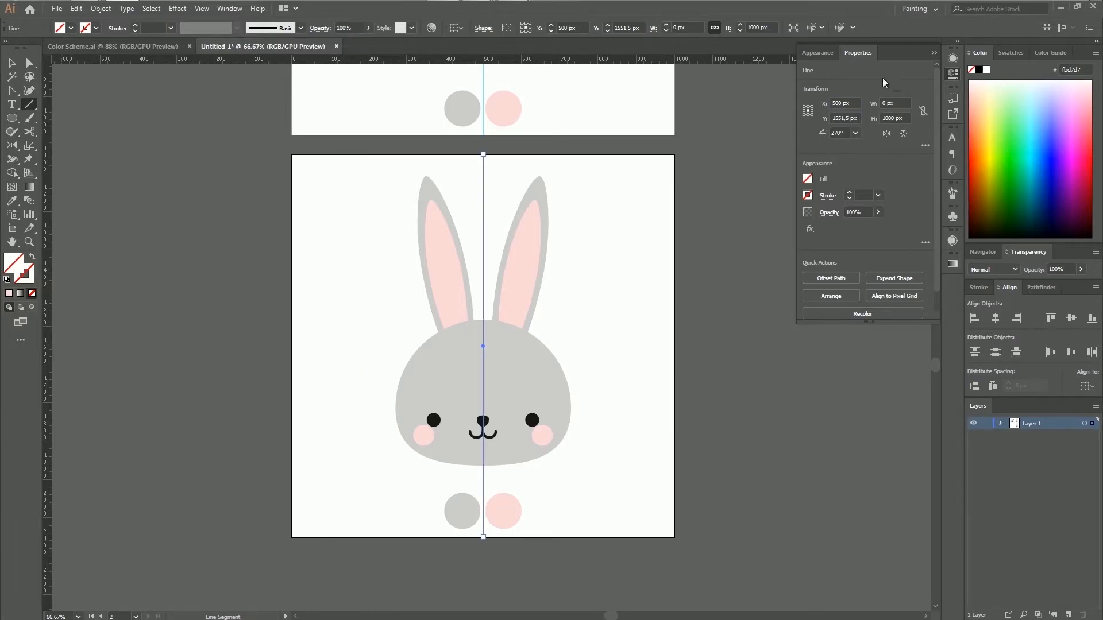
# Step: Convert the centred vertical line on the copied artboard into a guide
pyautogui.click(933, 53)
pyautogui.hotkey('ctrl', '+')
pyautogui.hotkey('ctrl', '+')
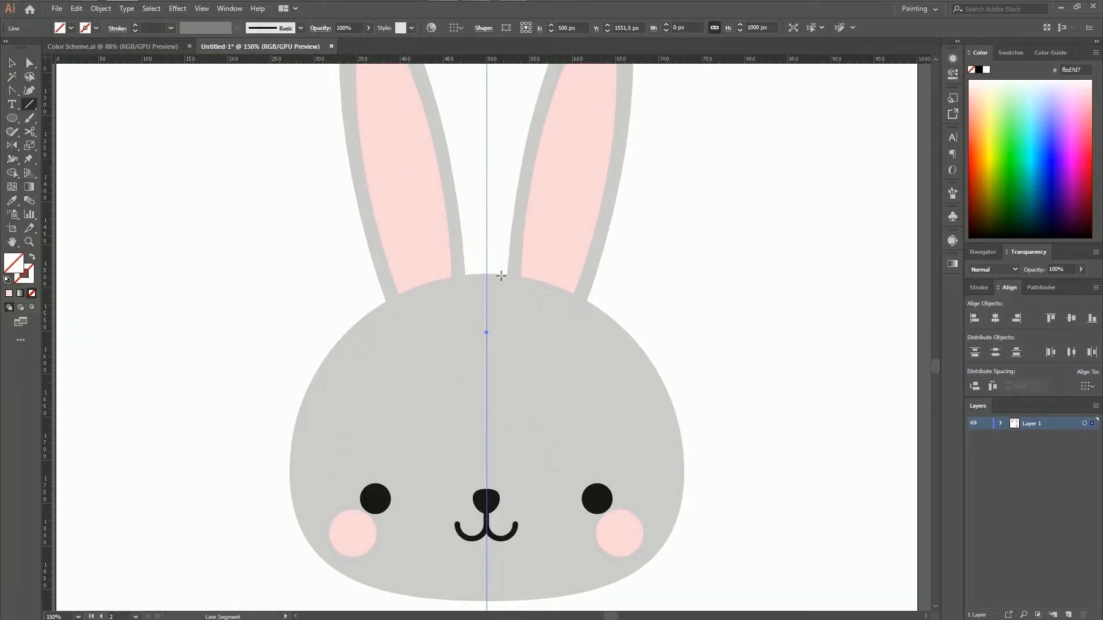
pyautogui.scroll(5, 567, 246)
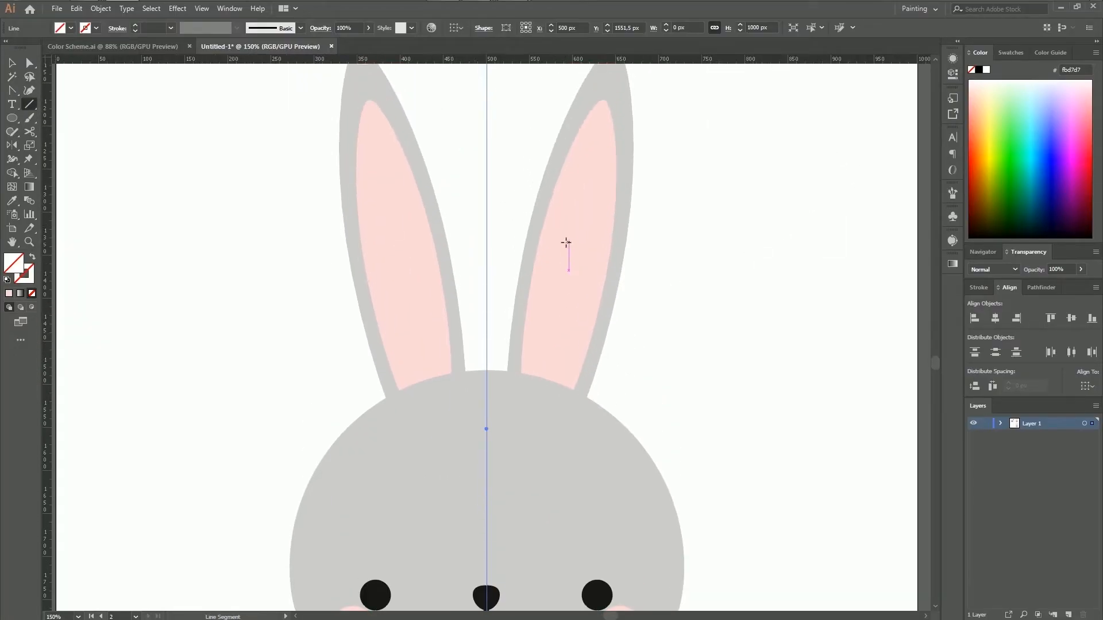
pyautogui.rightClick(486, 230)
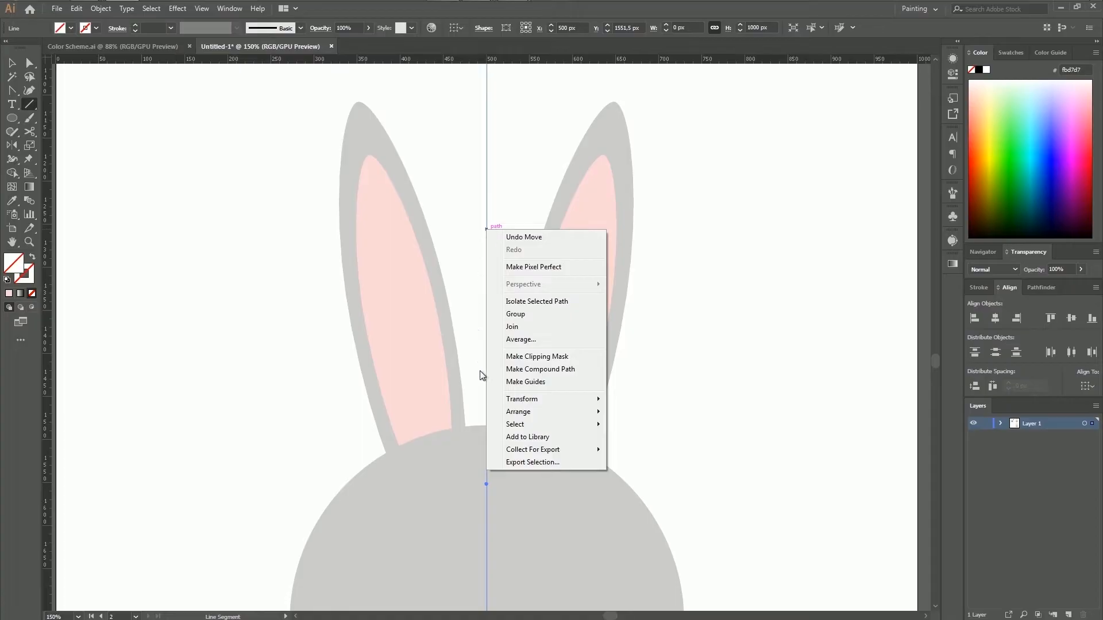
pyautogui.click(554, 386)
pyautogui.click(12, 62)
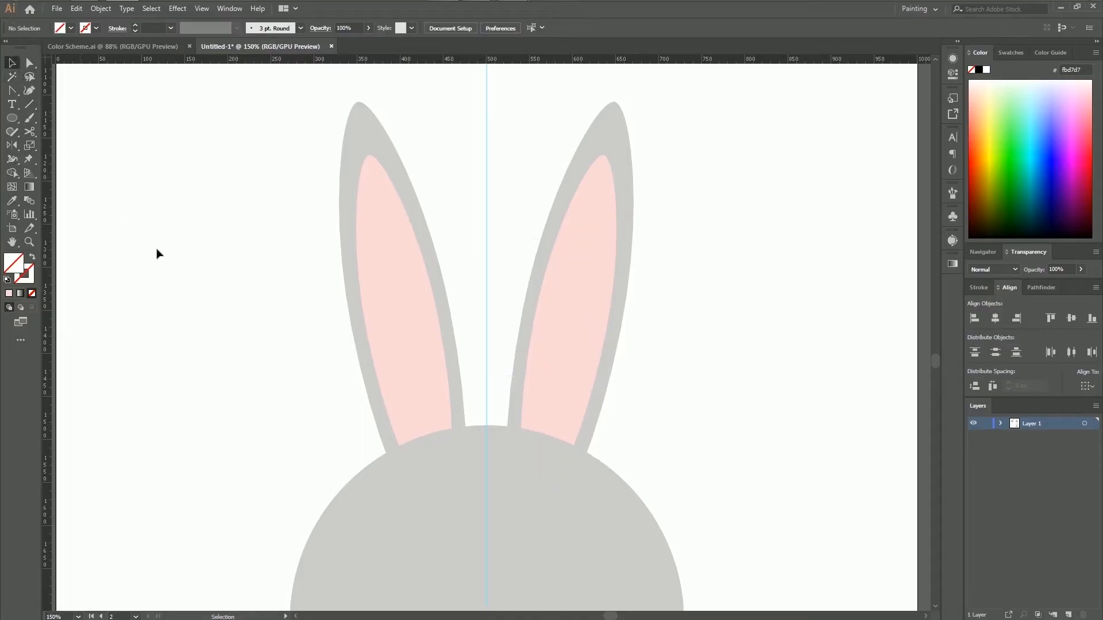
# Step: Remove the grey and pink colour circles beneath the copied rabbit
pyautogui.hotkey('ctrl', '-')
pyautogui.hotkey('ctrl', '-')
pyautogui.hotkey('ctrl', '-')
pyautogui.scroll(1, 167, 247)
pyautogui.moveTo(438, 509); pyautogui.dragTo(535, 531)
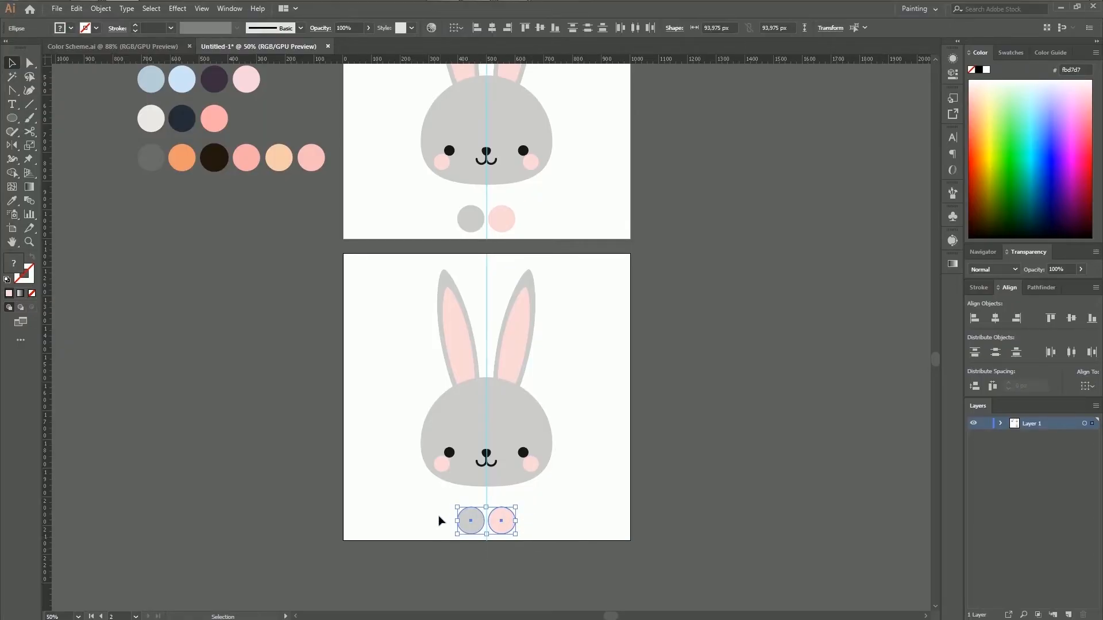
pyautogui.click(421, 512)
# Step: Place a row of orange, light pink, cream, pink and dark brown palette circles beneath the copied rabbit's head
pyautogui.scroll(4, 420, 514)
pyautogui.click(213, 148)
pyautogui.scroll(-1, 293, 127)
pyautogui.moveTo(283, 123); pyautogui.dragTo(547, 600)
pyautogui.scroll(-4, 548, 601)
pyautogui.click(667, 480)
pyautogui.hotkey('ctrl', '+')
pyautogui.press('v')
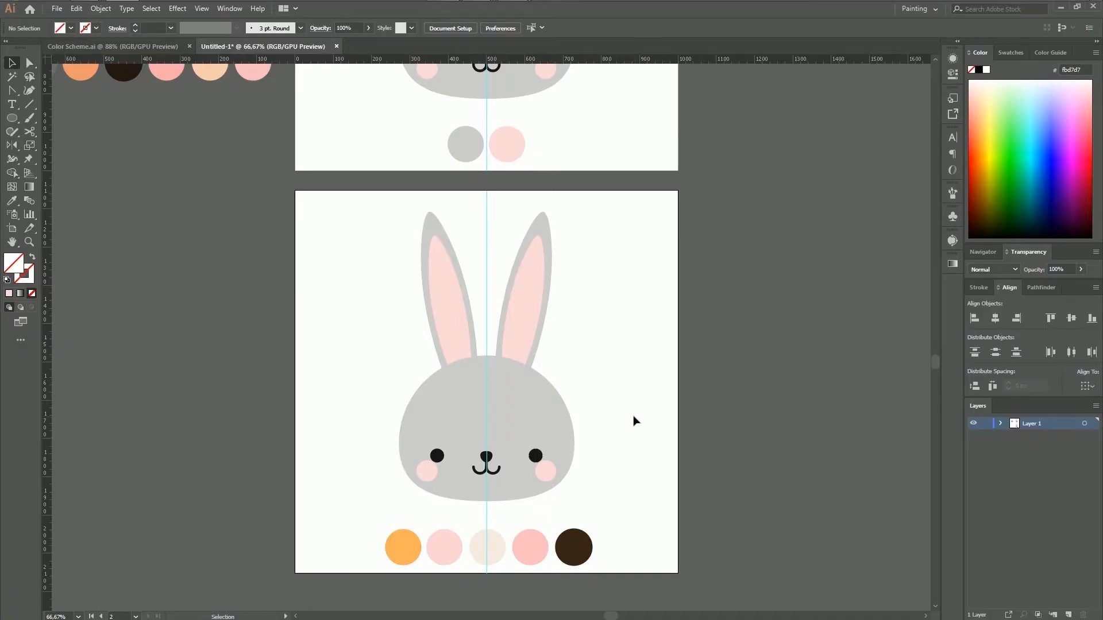
# Step: Ungroup the copied rabbit's head and ears, and delete both ears with their pink inner shapes
pyautogui.click(535, 341)
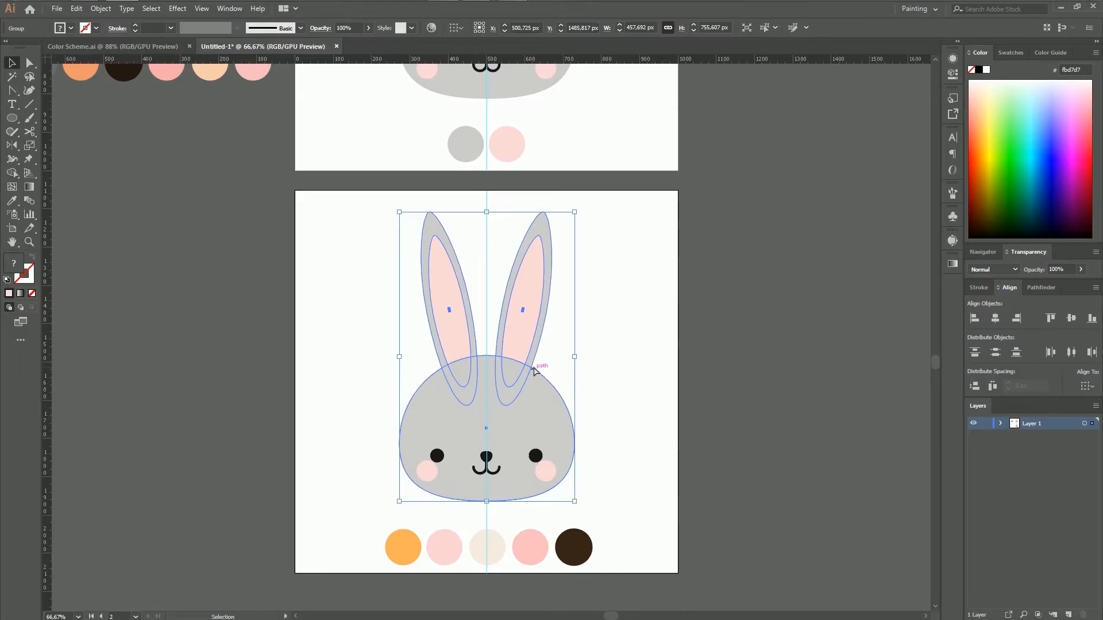
pyautogui.hotkey('ctrl', '1')
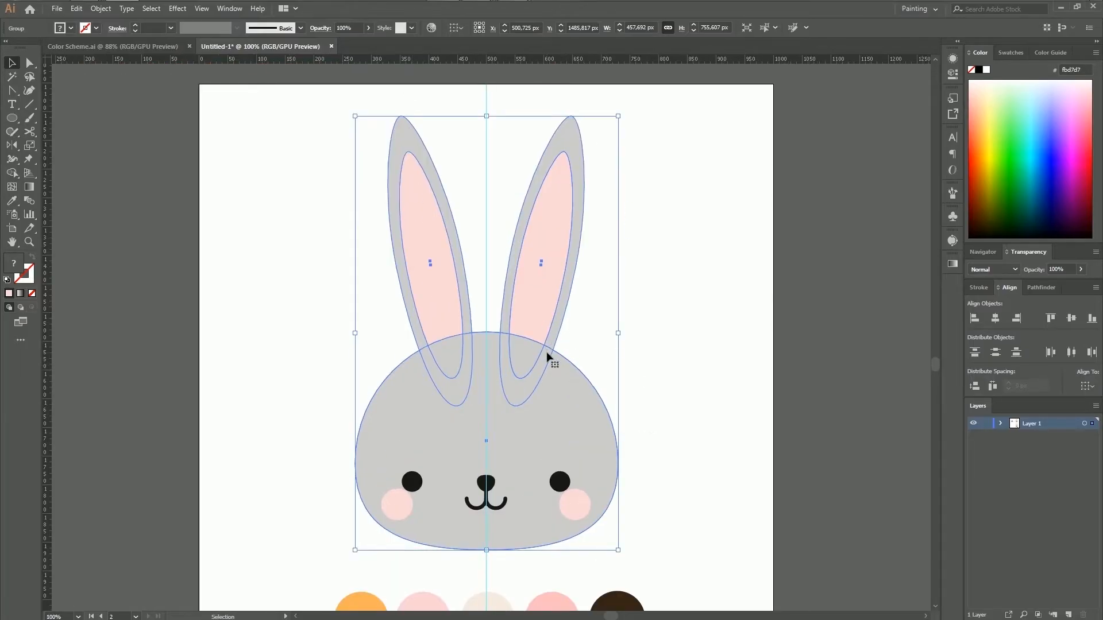
pyautogui.hotkey('ctrl', 'shift', 'g')
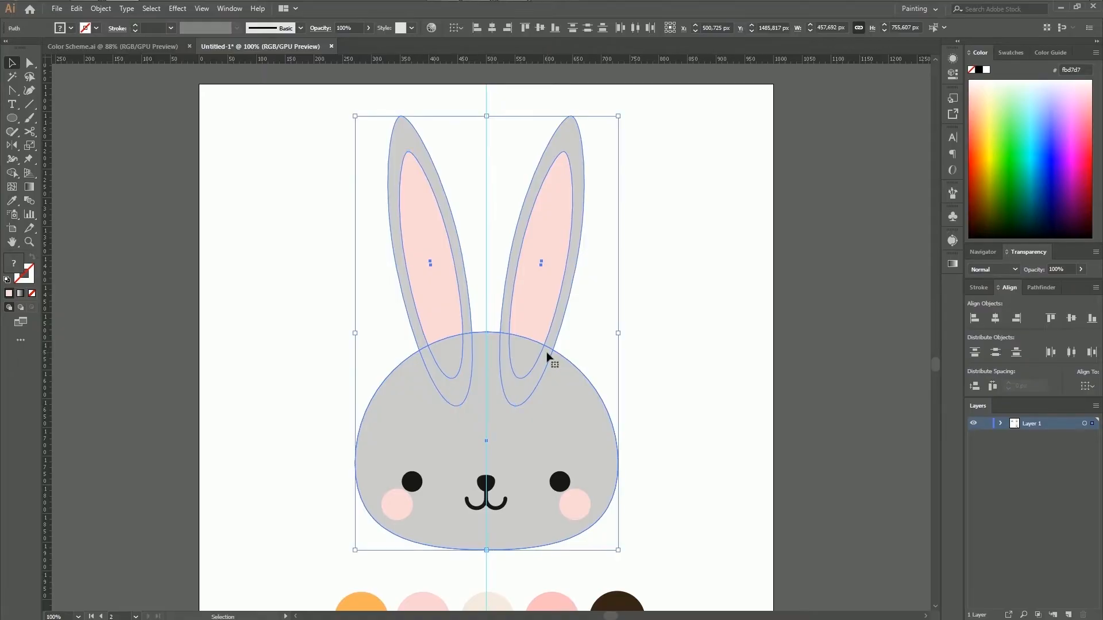
pyautogui.click(726, 297)
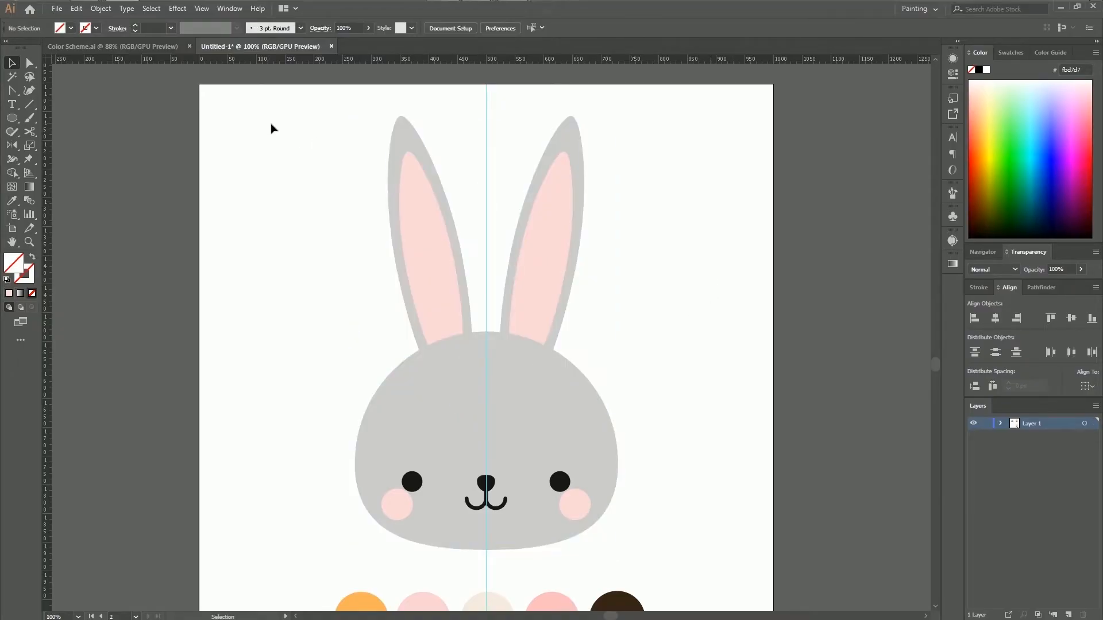
pyautogui.moveTo(348, 123); pyautogui.dragTo(624, 247)
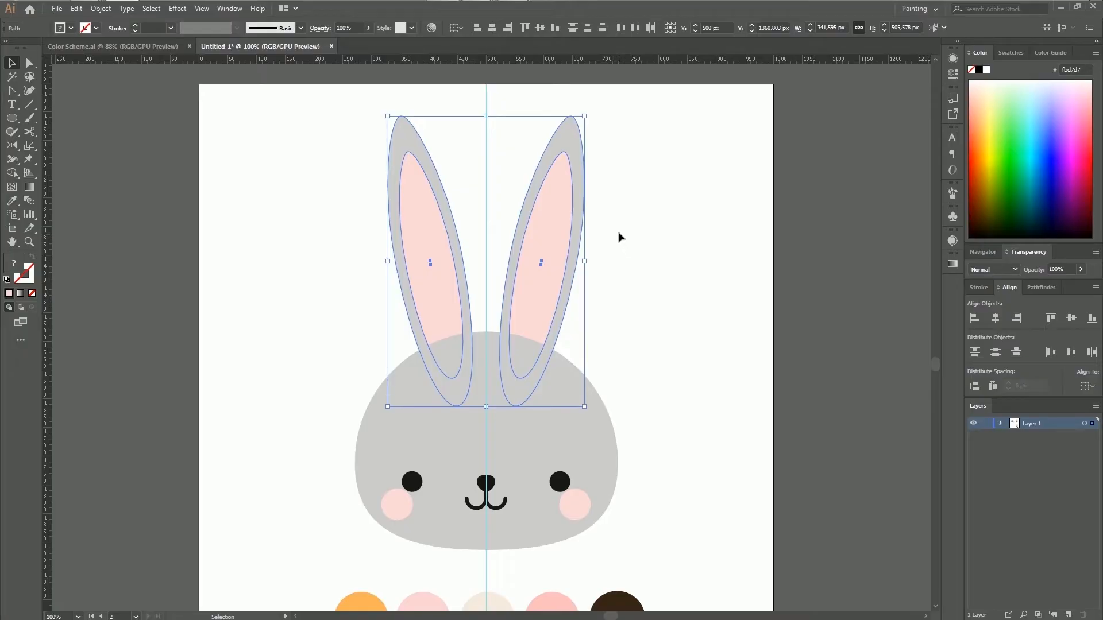
pyautogui.press('Delete')
pyautogui.scroll(-5, 657, 343)
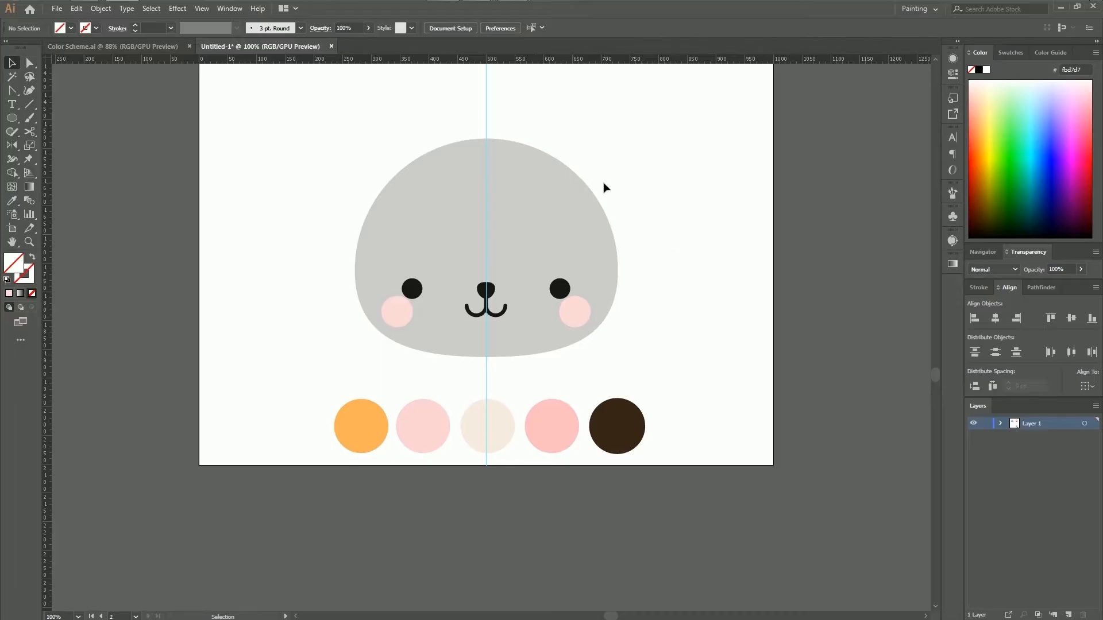
# Step: Ungroup the facial features on the copied head and delete the right eye
pyautogui.hotkey('ctrl', '=')
pyautogui.hotkey('ctrl', '=')
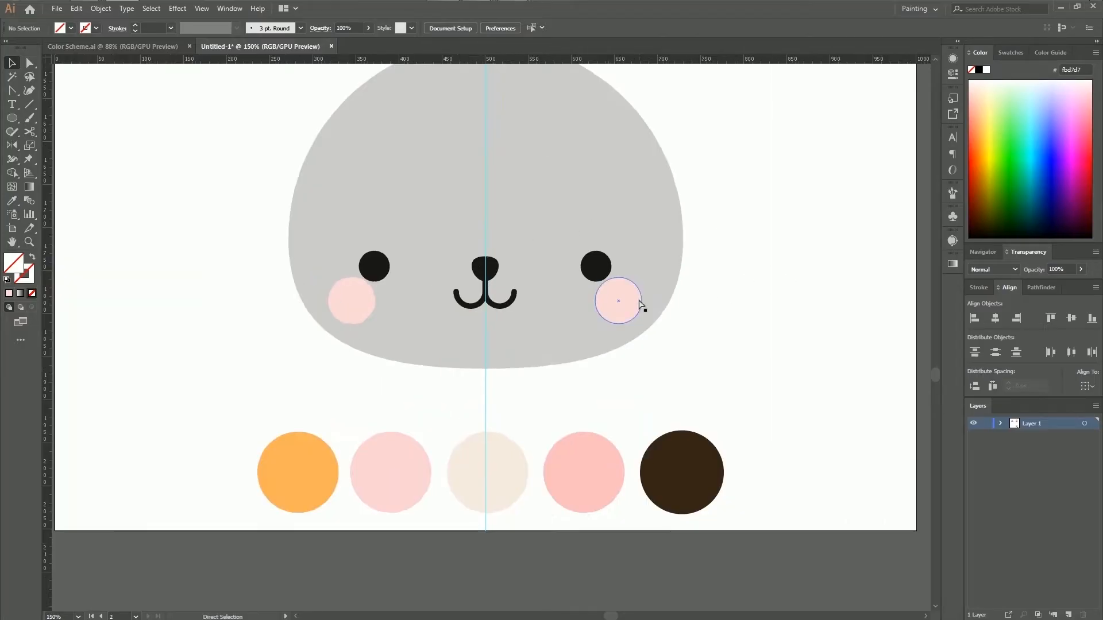
pyautogui.scroll(2, 639, 345)
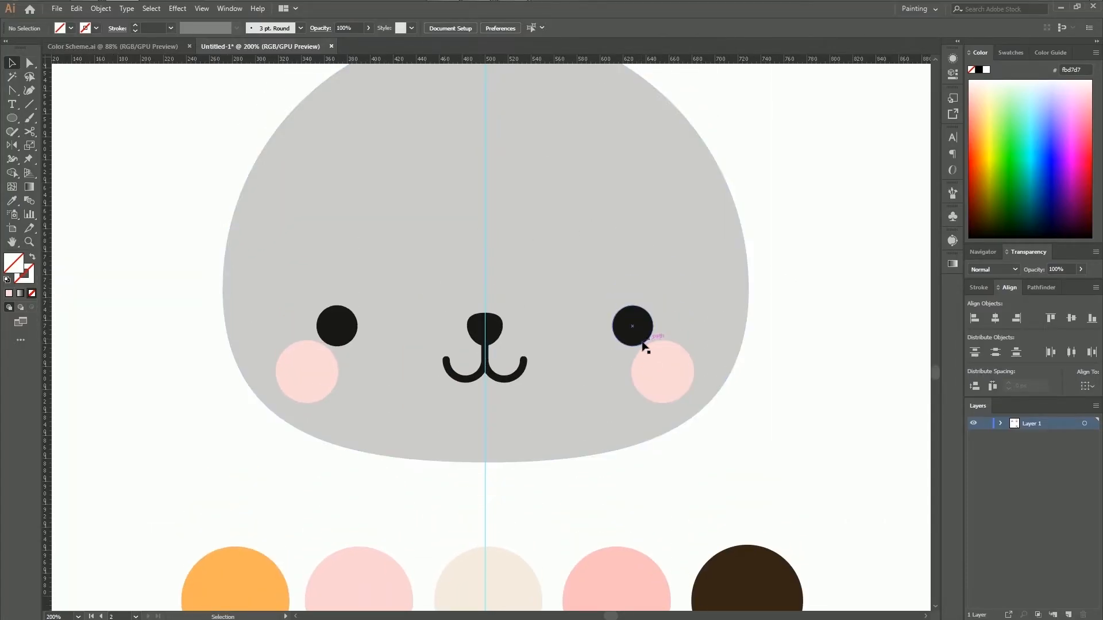
pyautogui.click(625, 338)
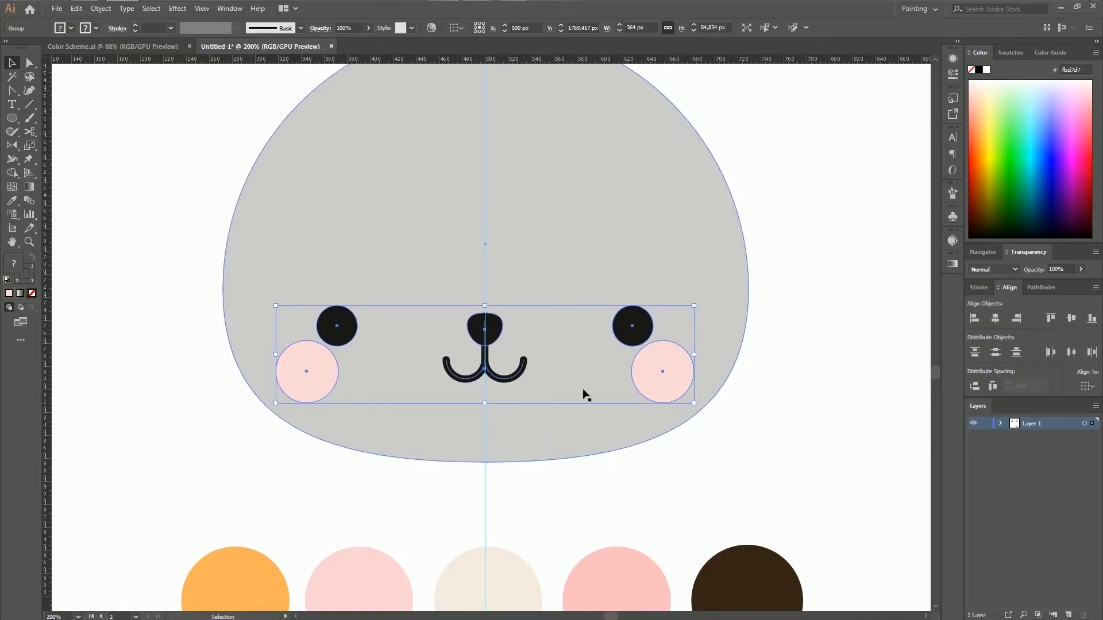
pyautogui.click(743, 360)
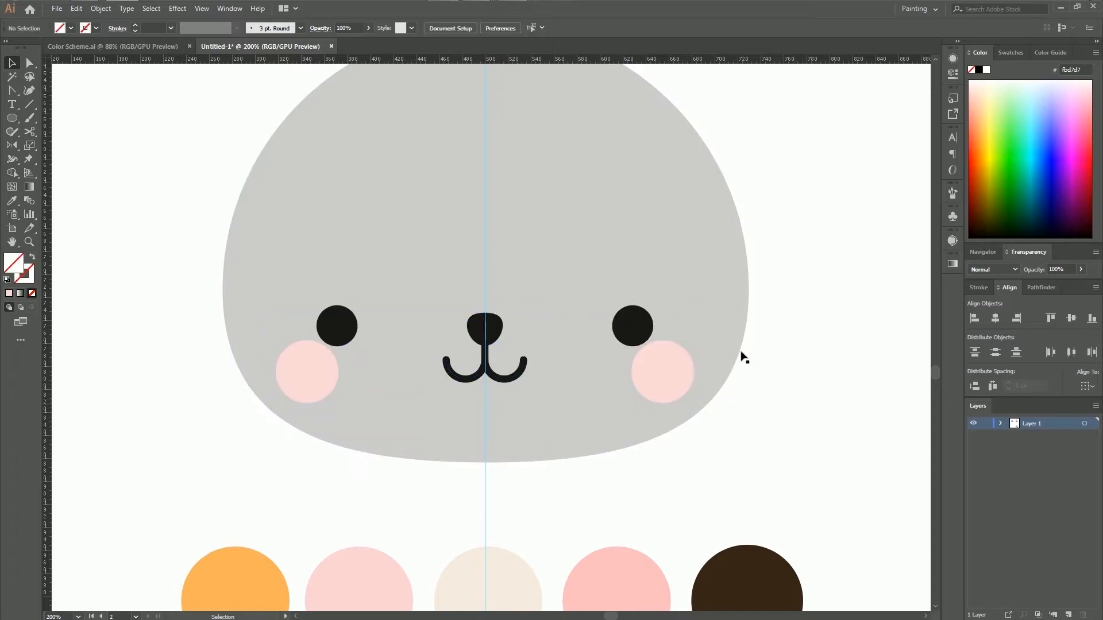
pyautogui.click(632, 322)
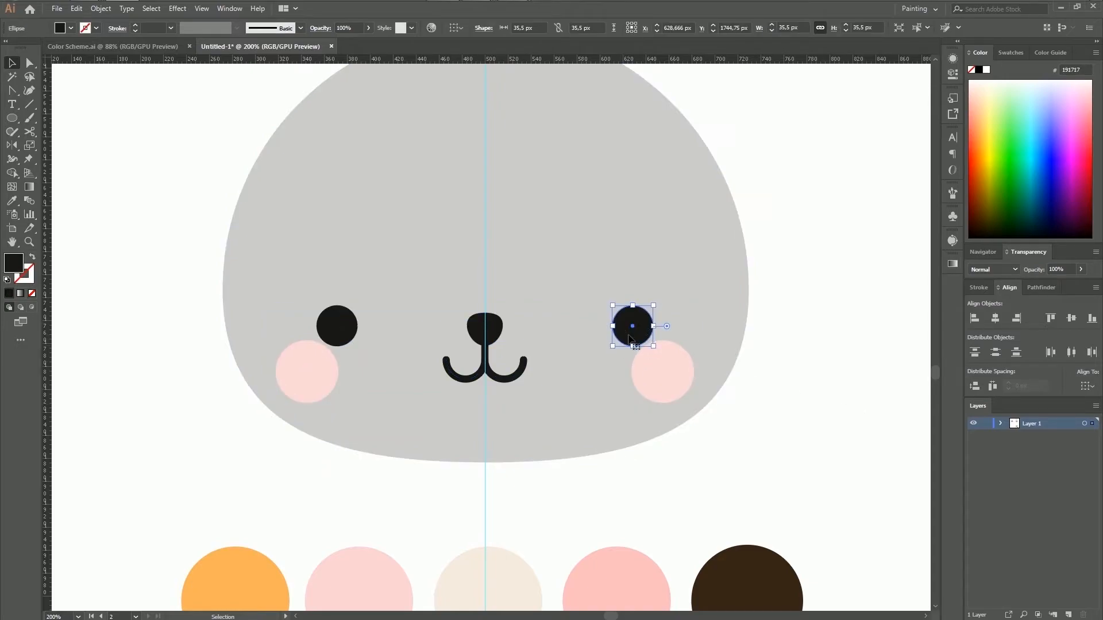
pyautogui.press('Delete')
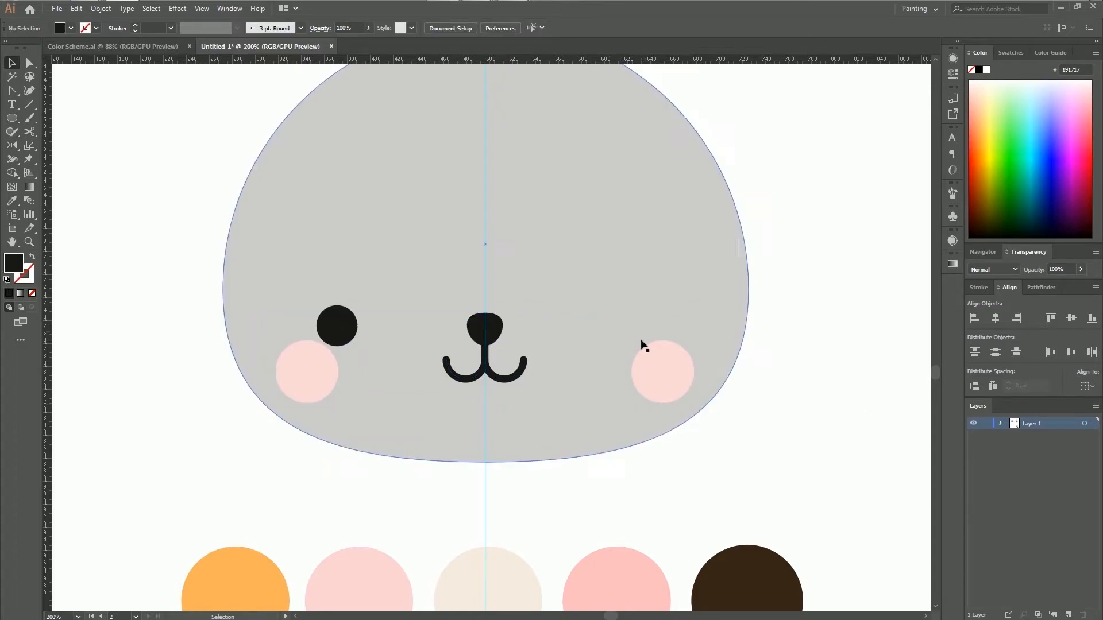
# Step: Ungroup the mouth and delete its two curved strokes, keeping the vertical line below the nose
pyautogui.click(509, 384)
pyautogui.hotkey('ctrl', '=')
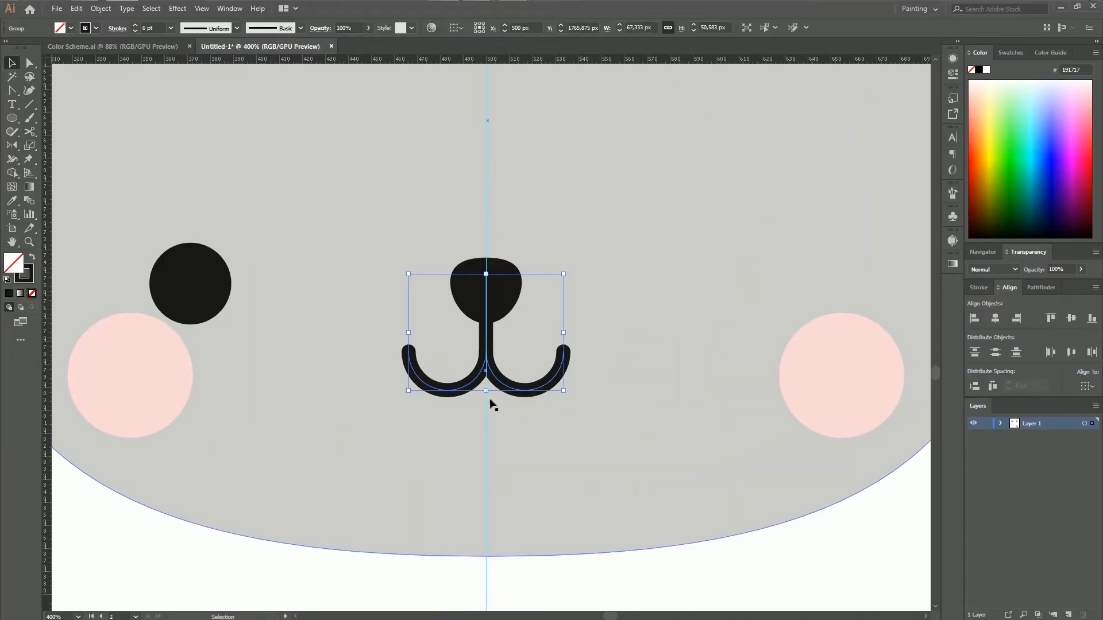
pyautogui.hotkey('ctrl', 'shift', 'g')
pyautogui.click(488, 399)
pyautogui.hotkey('ctrl', '2')
pyautogui.click(552, 392)
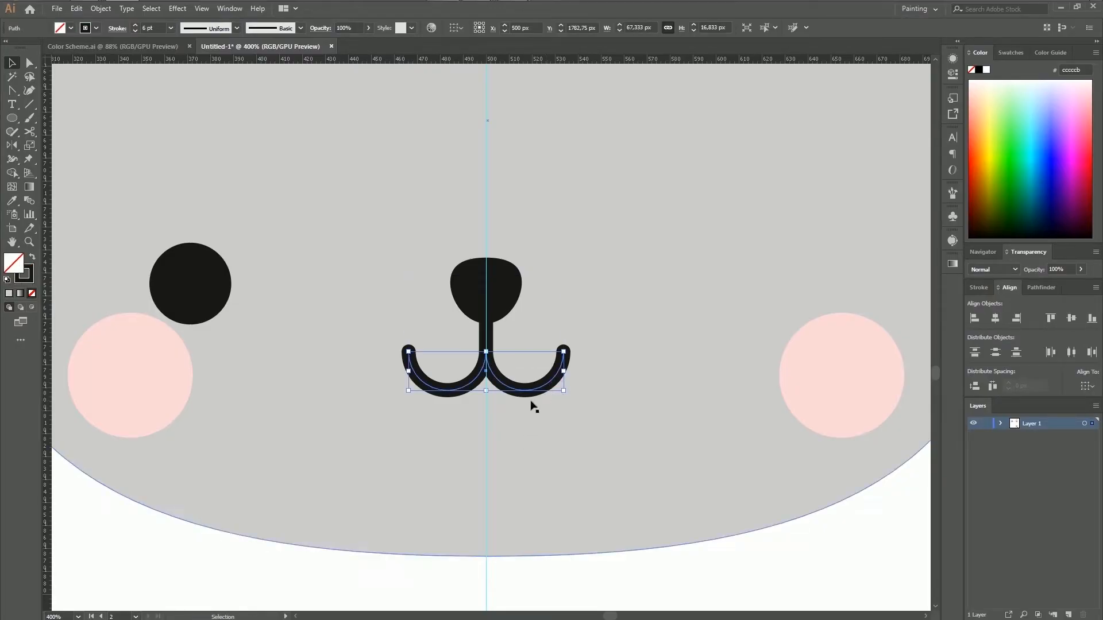
pyautogui.press('Delete')
# Step: Move the vertical mouth line straight down by about 20 px along the centre guide
pyautogui.click(486, 345)
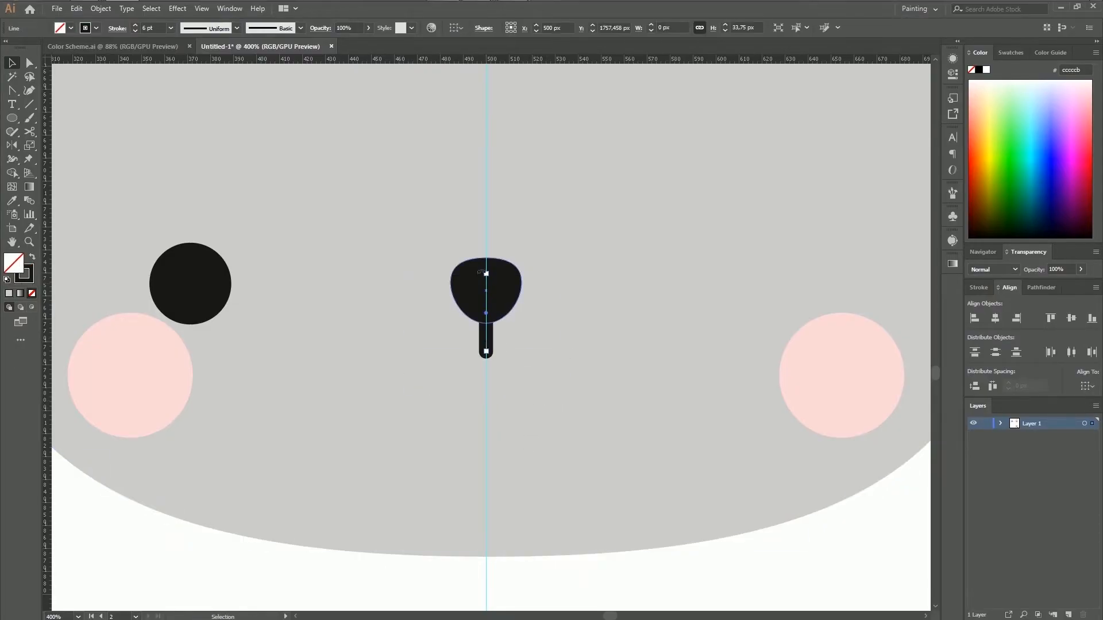
pyautogui.press('Down')
pyautogui.press('Down')
pyautogui.press('Down')
pyautogui.press('Down')
pyautogui.press('Down')
pyautogui.press('Down')
pyautogui.press('Down')
pyautogui.press('Down')
pyautogui.press('Down')
pyautogui.press('Down')
pyautogui.press('Down')
pyautogui.press('Down')
pyautogui.press('Down')
pyautogui.press('Down')
pyautogui.press('Down')
pyautogui.press('Down')
pyautogui.press('Down')
pyautogui.press('Down')
pyautogui.press('Down')
pyautogui.press('Down')
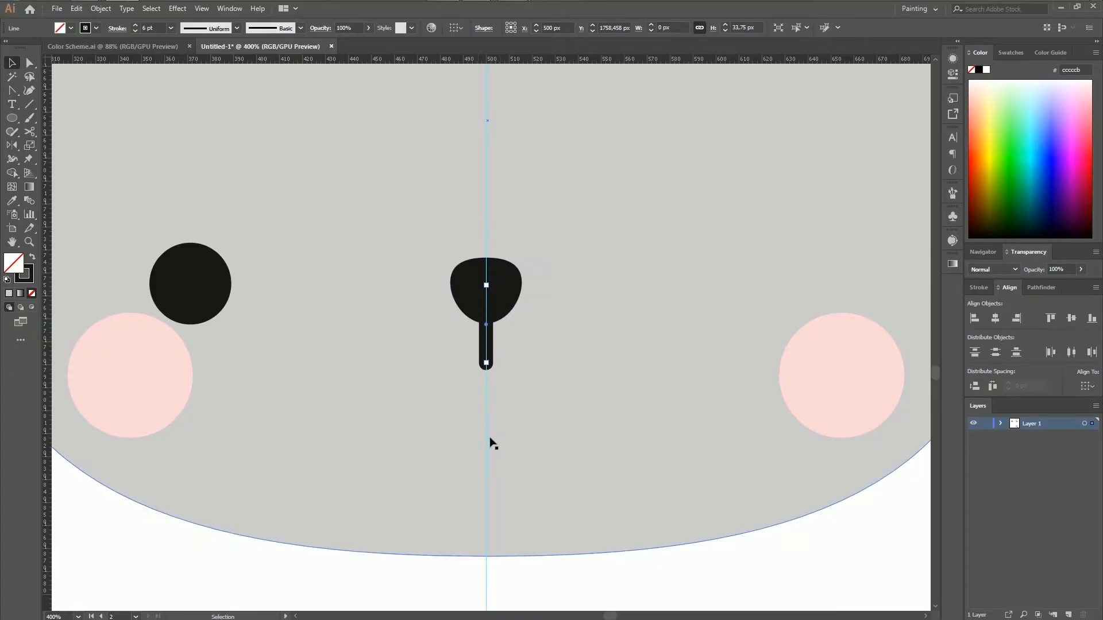
# Step: Widen the nose symmetrically about the centre guide to 39 px
pyautogui.click(503, 284)
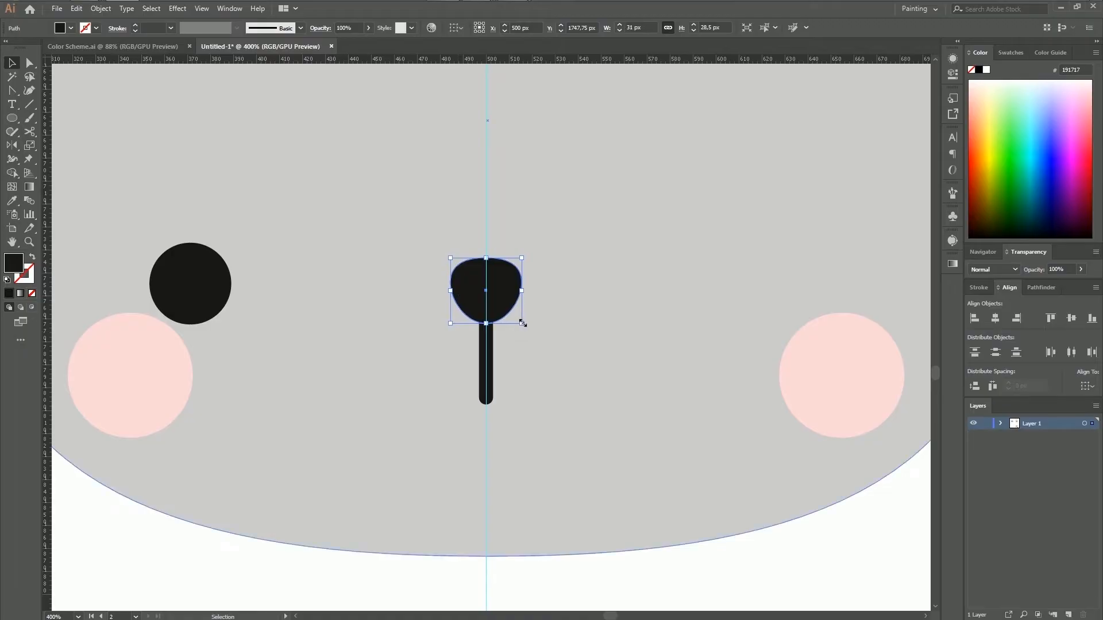
pyautogui.hotkey('ctrl', '+')
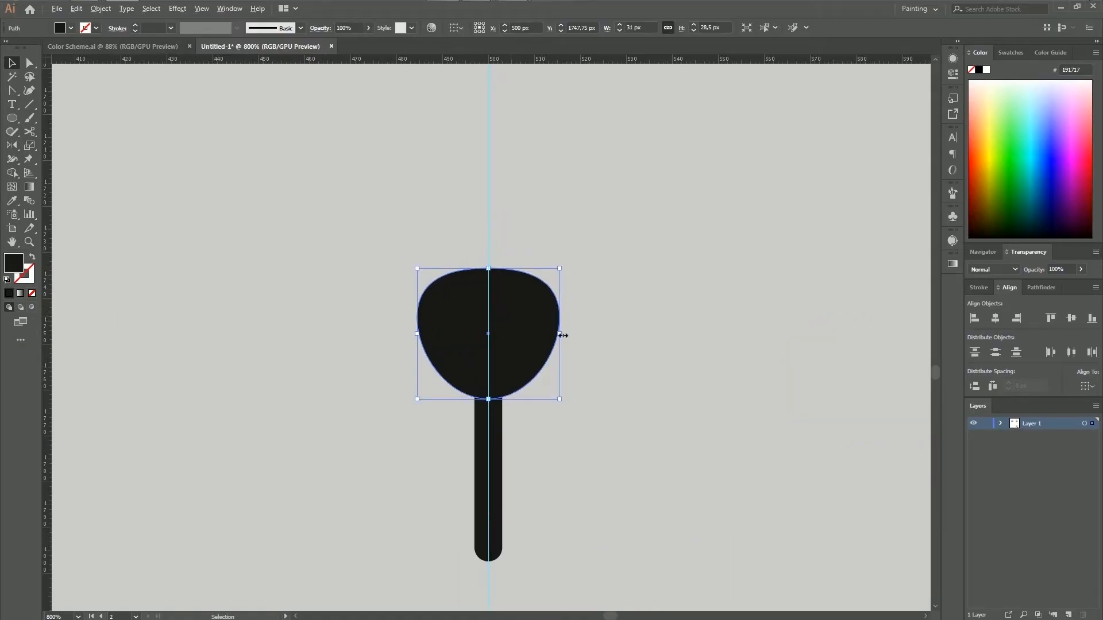
pyautogui.moveTo(559, 333); pyautogui.dragTo(579, 332)
pyautogui.hotkey('ctrl', '-')
pyautogui.hotkey('ctrl', '-')
pyautogui.hotkey('ctrl', '-')
pyautogui.hotkey('ctrl', '-')
pyautogui.hotkey('ctrl', '-')
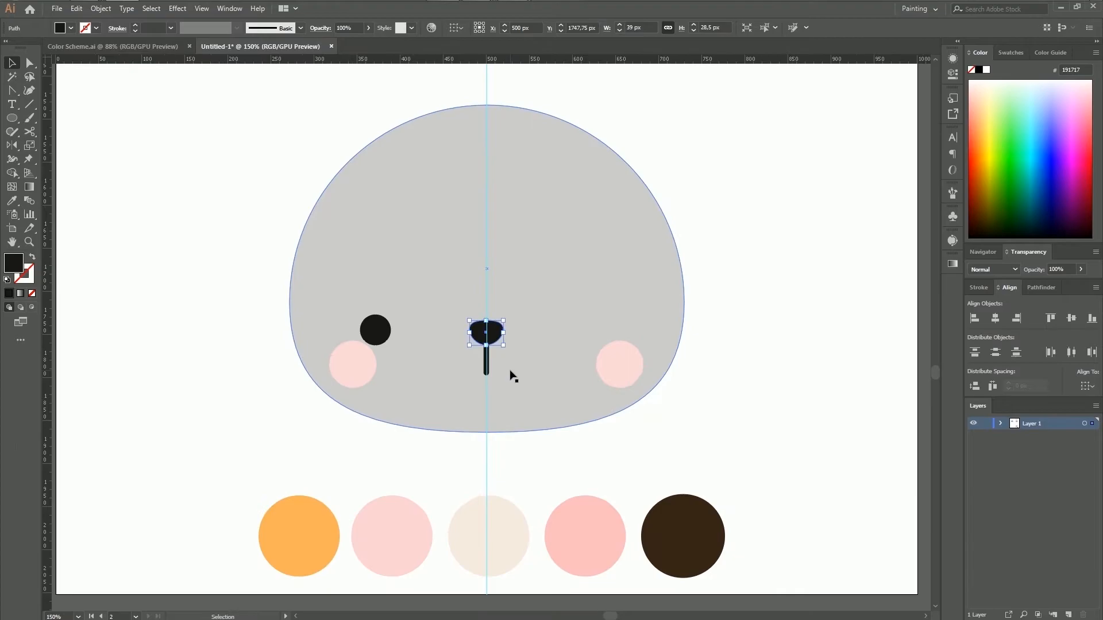
# Step: Nudge the vertical mouth line up so it tucks under the nose, and group it with the nose
pyautogui.hotkey('ctrl', '+')
pyautogui.hotkey('ctrl', '+')
pyautogui.hotkey('ctrl', 'shift', 'a')
pyautogui.click(491, 394)
pyautogui.press('Down')
pyautogui.press('Down')
pyautogui.press('Down')
pyautogui.press('Up')
pyautogui.press('Up')
pyautogui.press('Up')
pyautogui.press('Up')
pyautogui.press('Up')
pyautogui.press('Up')
pyautogui.press('Up')
pyautogui.press('Up')
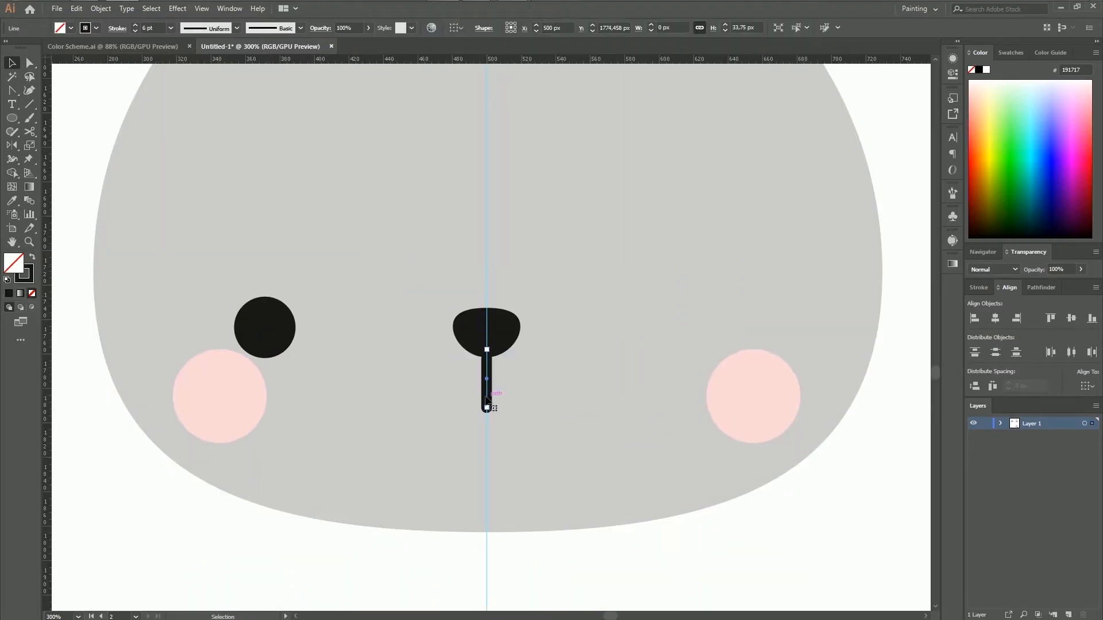
pyautogui.press('Up')
pyautogui.press('Up')
pyautogui.keyDown('shift'); pyautogui.click(500, 336); pyautogui.keyUp('shift')
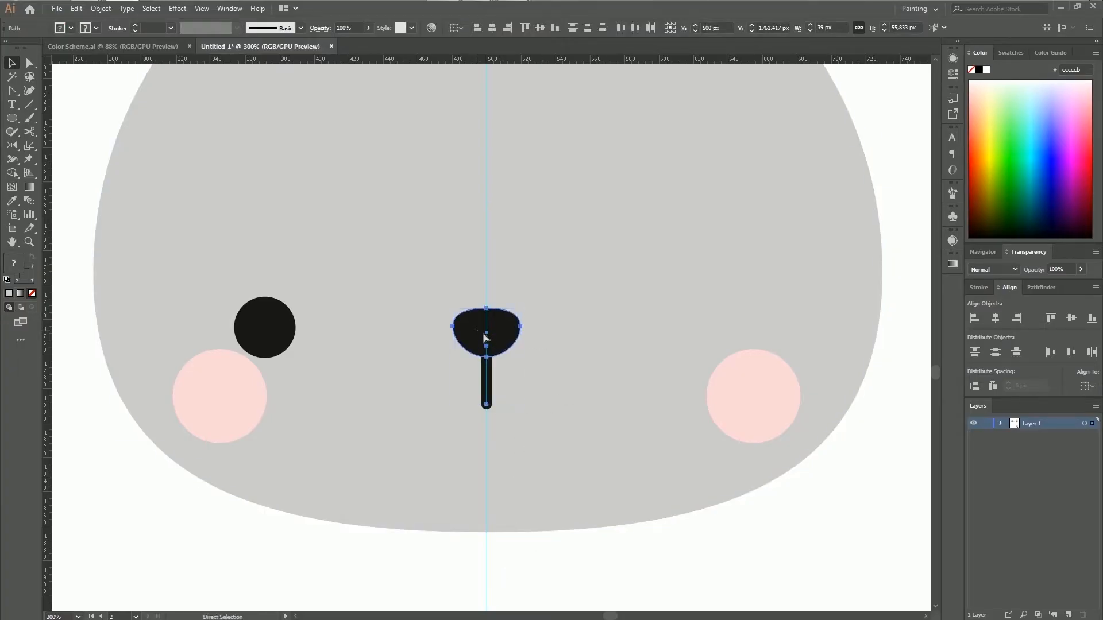
pyautogui.hotkey('ctrl', 'g')
# Step: Turn the left eye's filled circle into an unfilled outline that copies the mouth line's 6 pt stroke style
pyautogui.click(291, 571)
pyautogui.moveTo(218, 506); pyautogui.dragTo(337, 550)
pyautogui.click(440, 378)
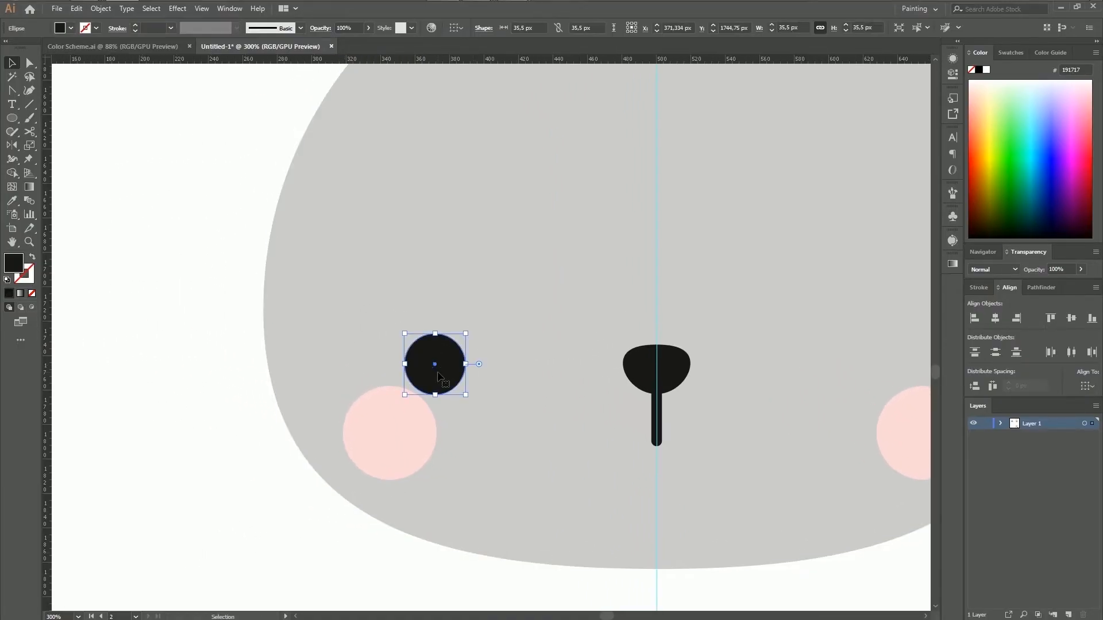
pyautogui.hotkey('ctrl', '=')
pyautogui.hotkey('ctrl', '=')
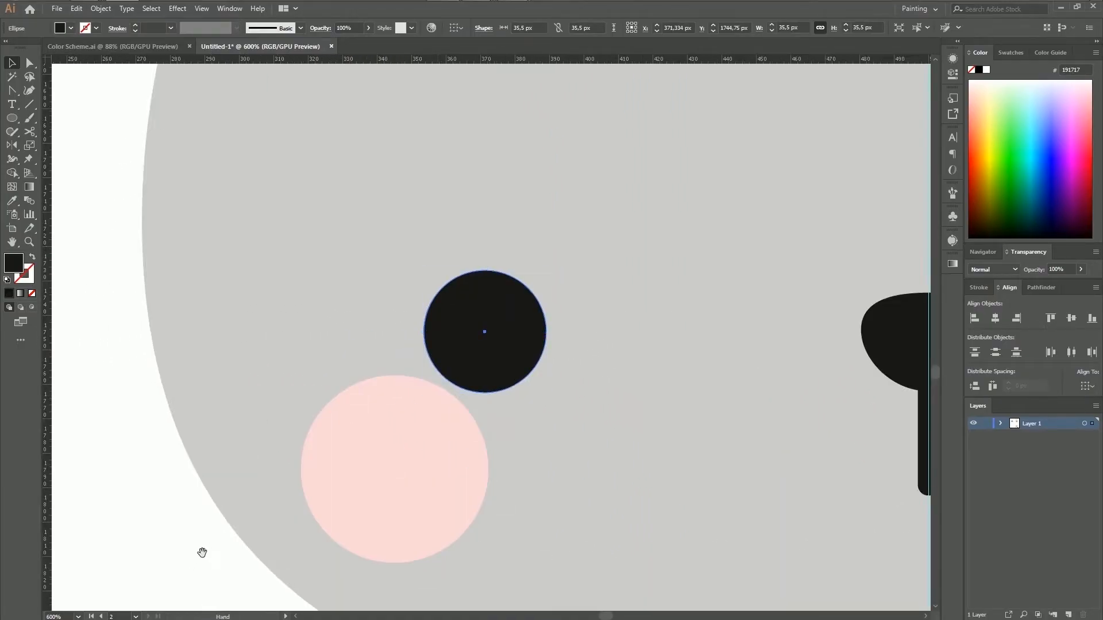
pyautogui.moveTo(213, 550); pyautogui.dragTo(108, 487)
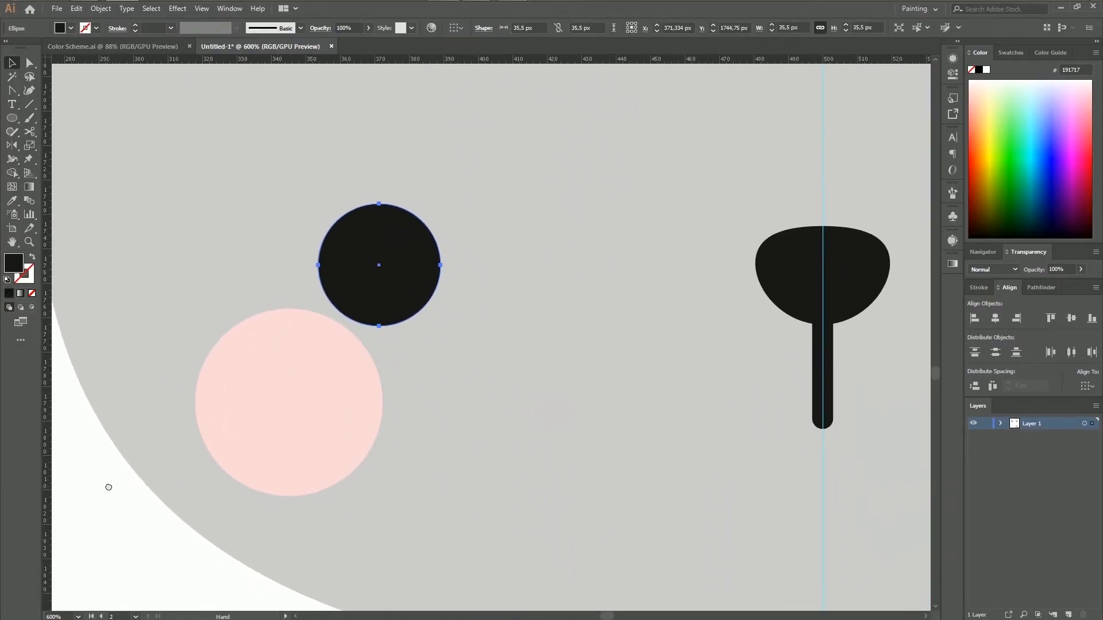
pyautogui.click(33, 258)
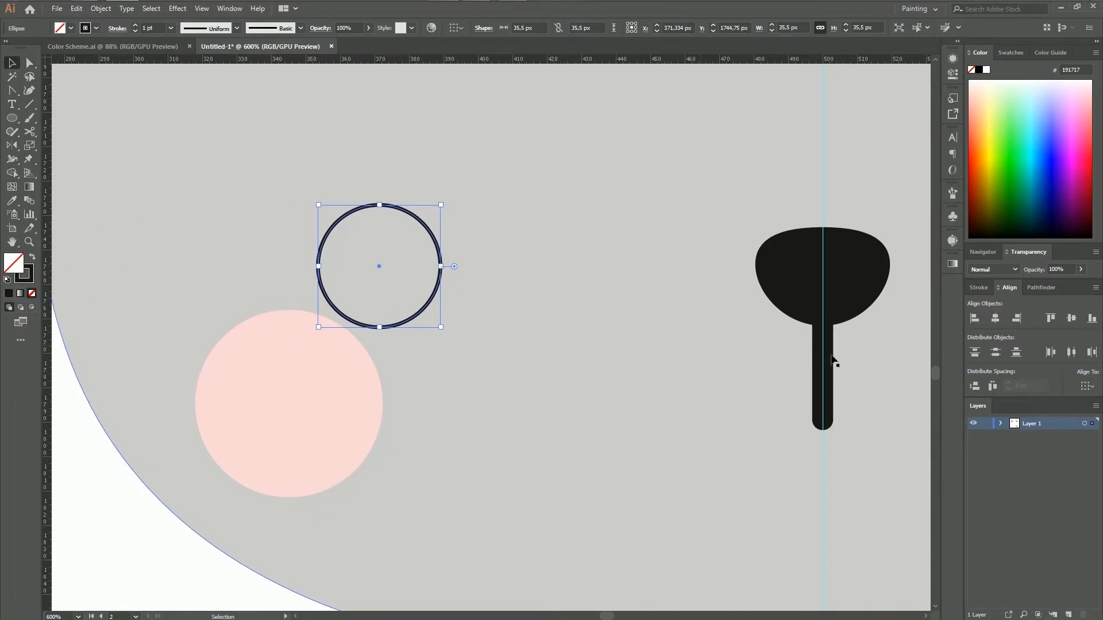
pyautogui.click(13, 201)
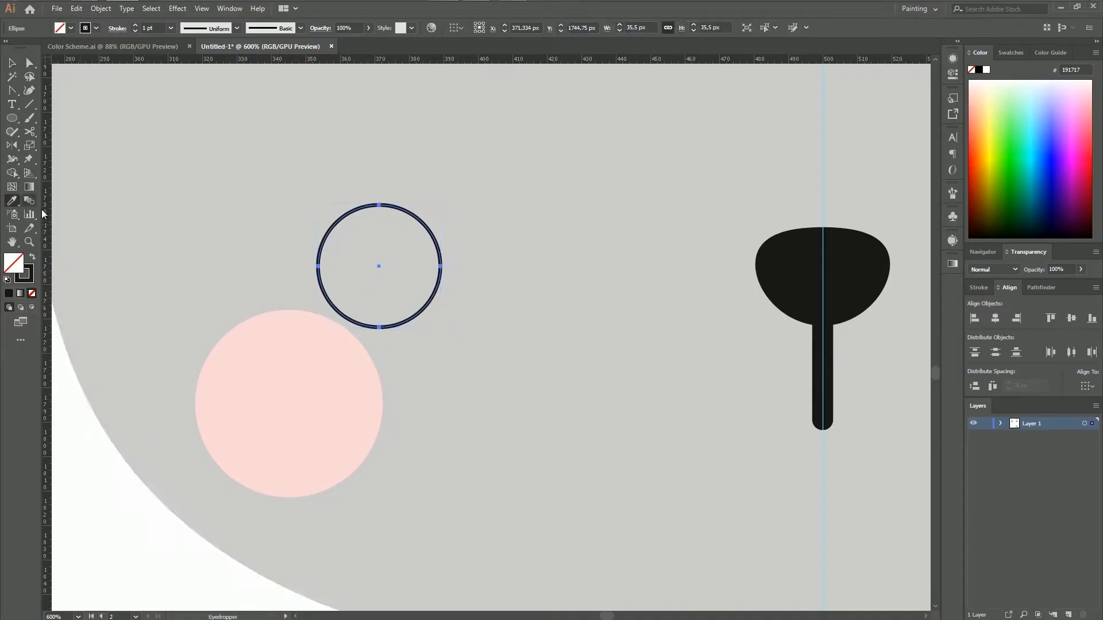
pyautogui.click(826, 371)
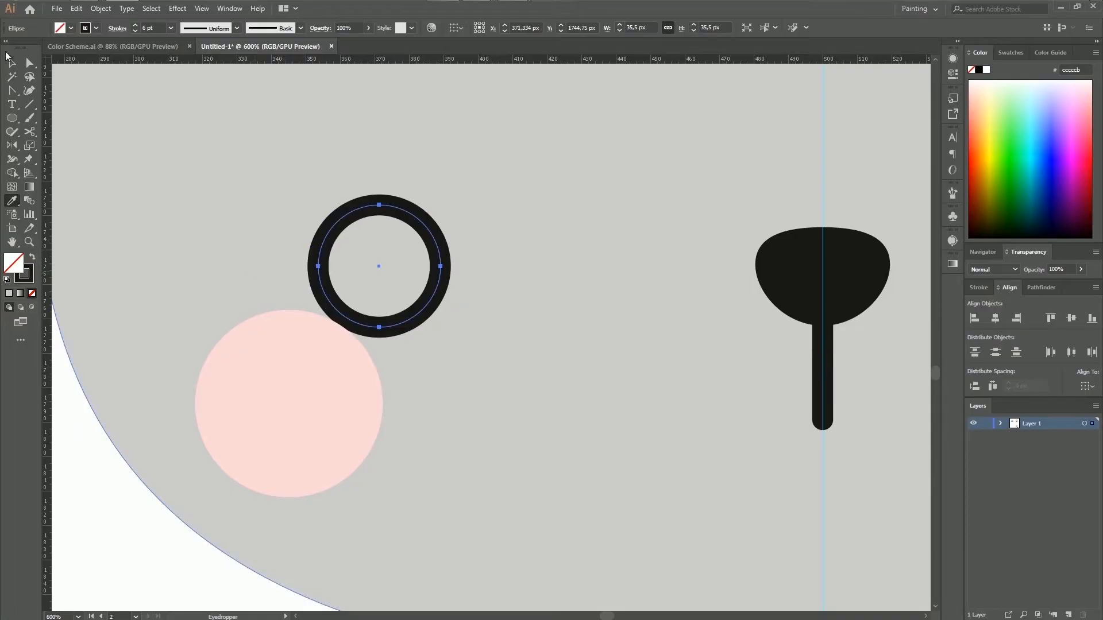
# Step: Cut the eye circle at its left and right anchors with the Scissors tool and delete the lower half
pyautogui.hotkey('ctrl', '=')
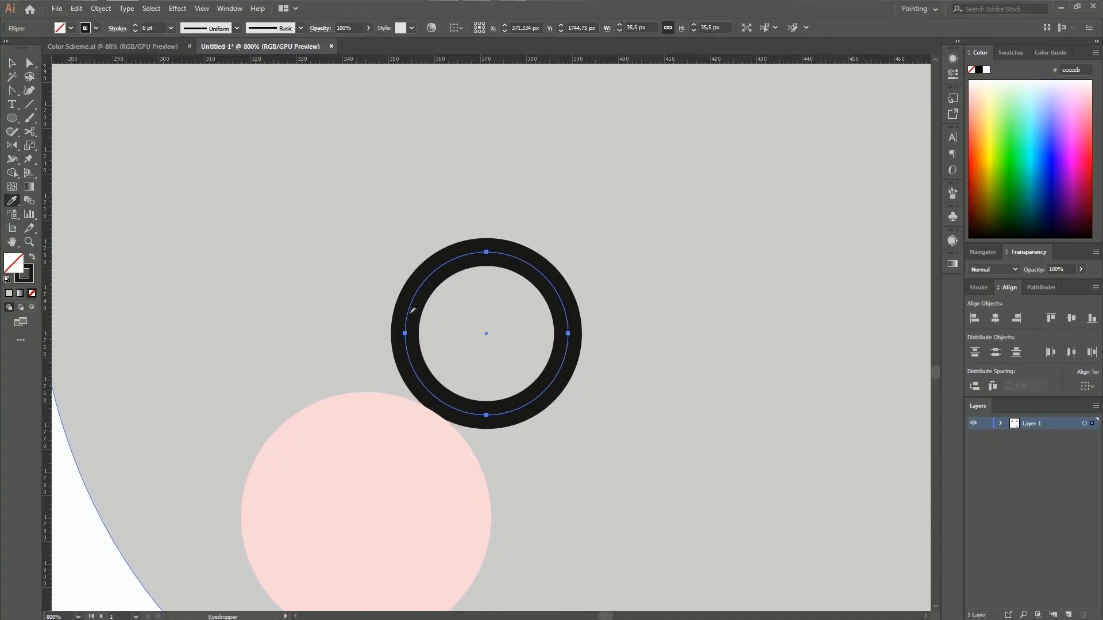
pyautogui.click(31, 135)
pyautogui.click(405, 333)
pyautogui.click(568, 333)
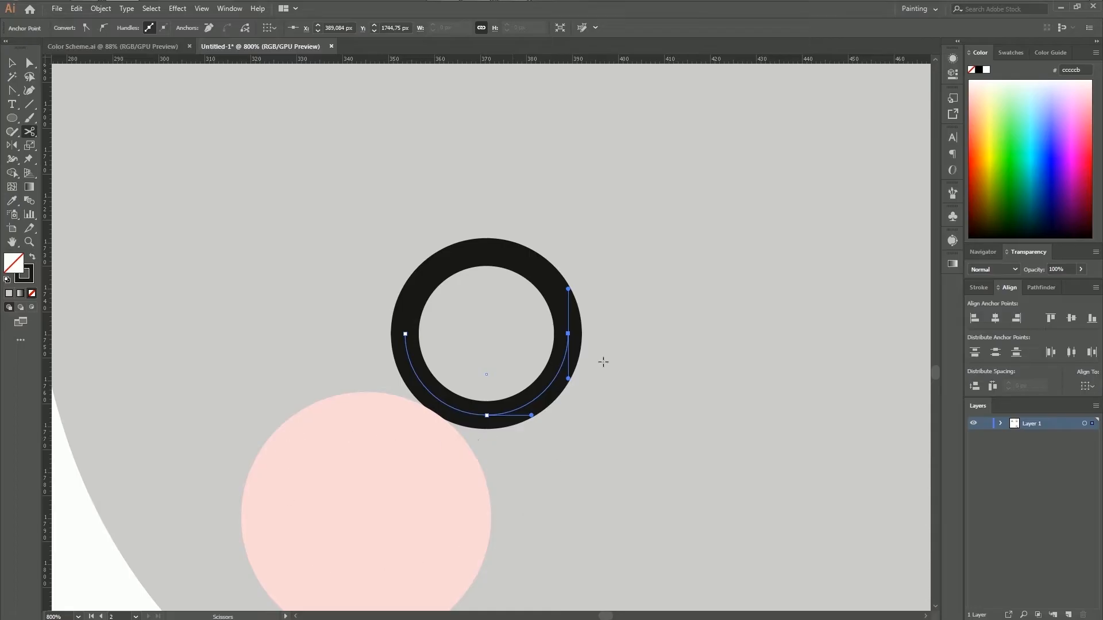
pyautogui.press('Delete')
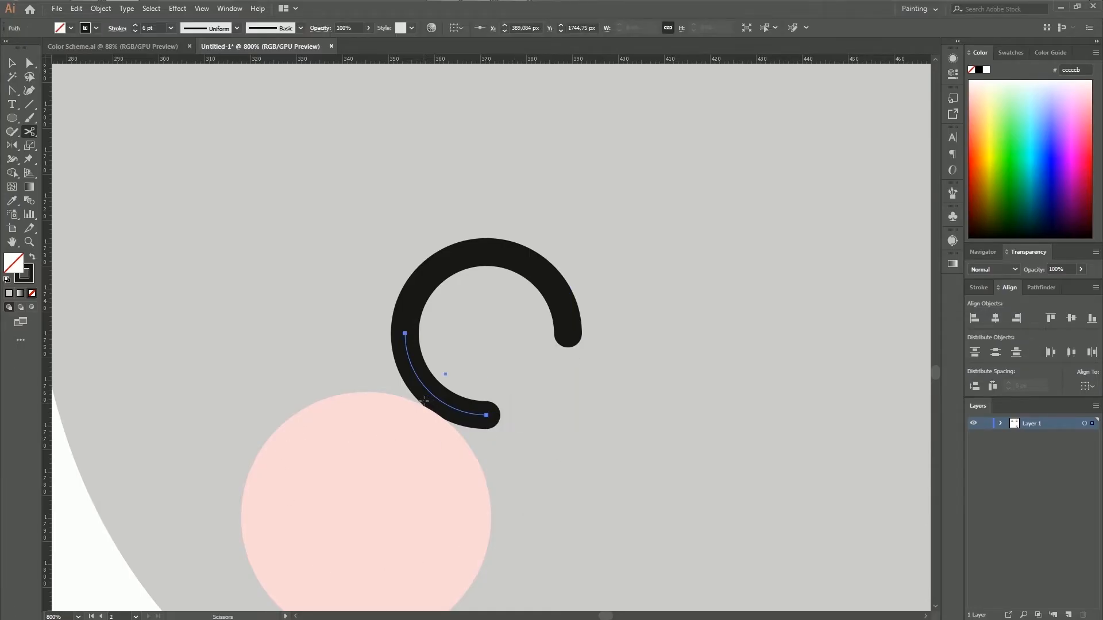
pyautogui.press('Delete')
pyautogui.click(13, 63)
# Step: Set the stroke weight of the left eye's arc to 9 pt
pyautogui.hotkey('ctrl', '-')
pyautogui.hotkey('ctrl', '-')
pyautogui.hotkey('ctrl', '-')
pyautogui.hotkey('ctrl', '-')
pyautogui.hotkey('ctrl', '-')
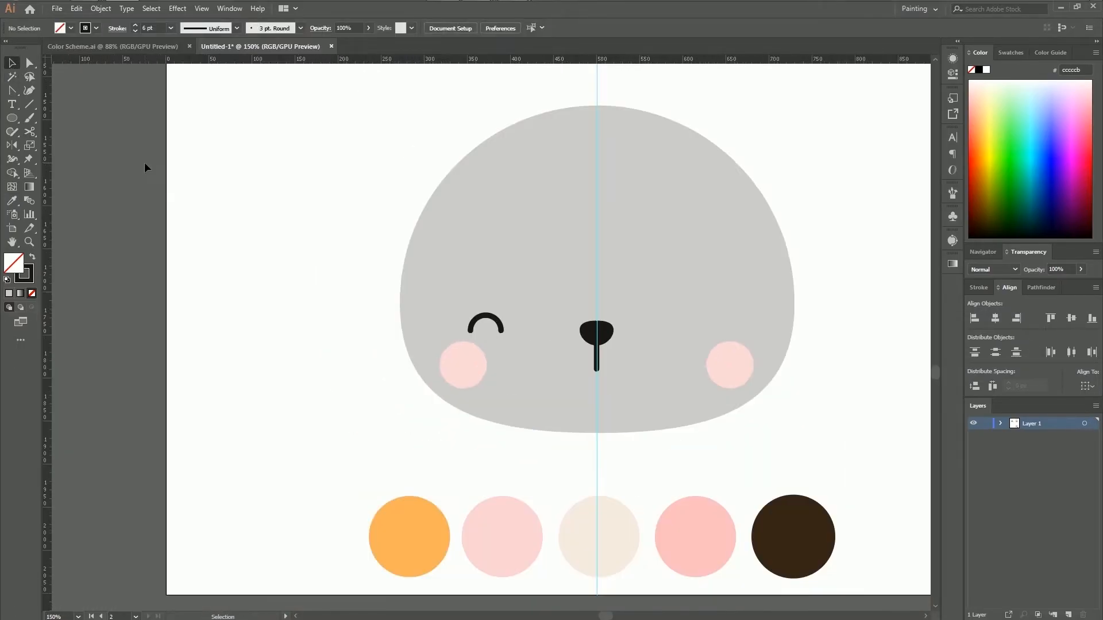
pyautogui.hscroll(1, 303, 448)
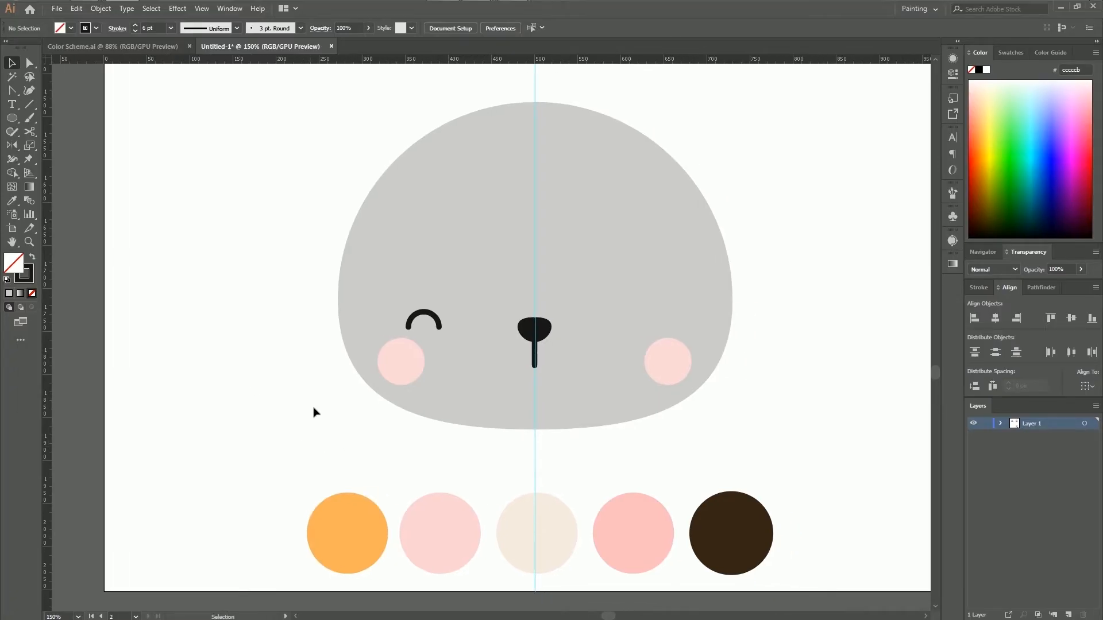
pyautogui.click(438, 320)
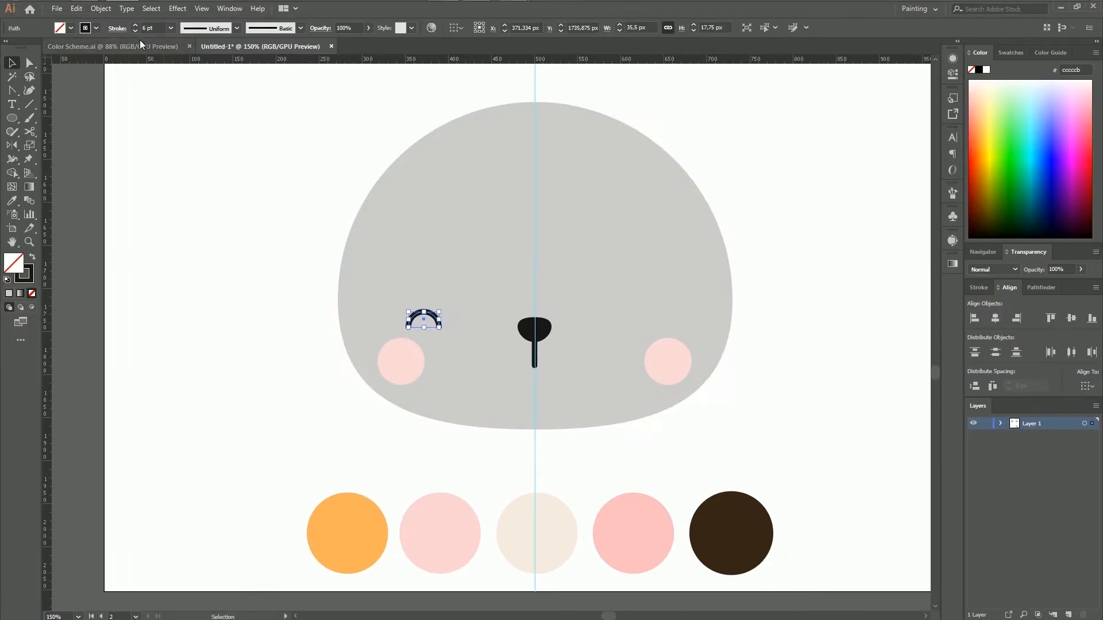
pyautogui.click(135, 24)
pyautogui.click(135, 25)
pyautogui.click(135, 25)
pyautogui.click(762, 444)
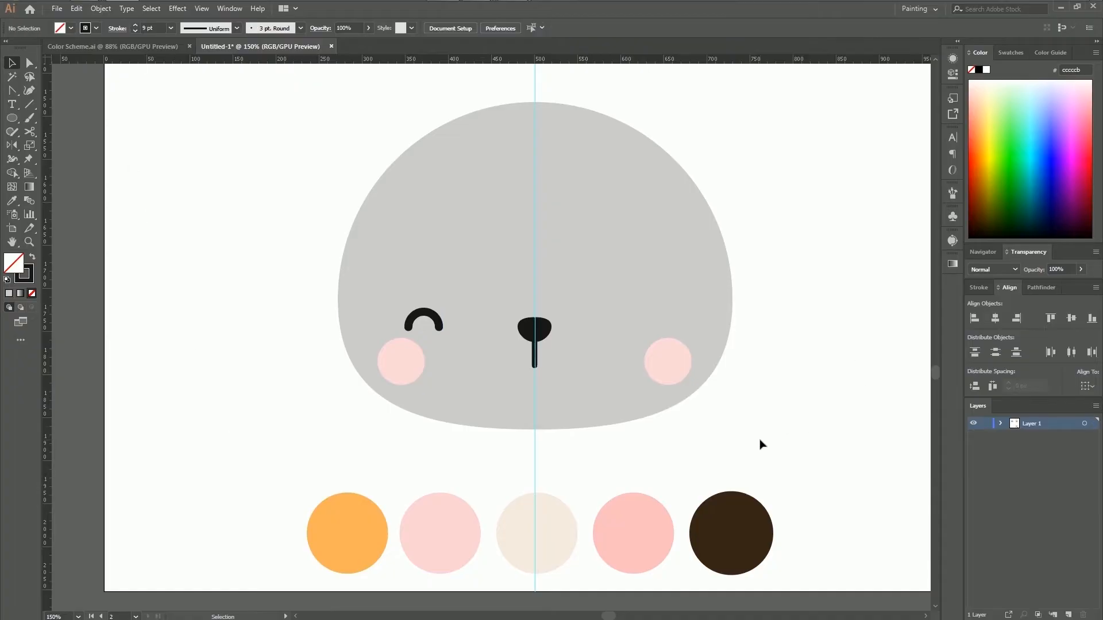
# Step: Reflect a copy of the left eye's arc across the centre guide to make the right eye
pyautogui.click(440, 328)
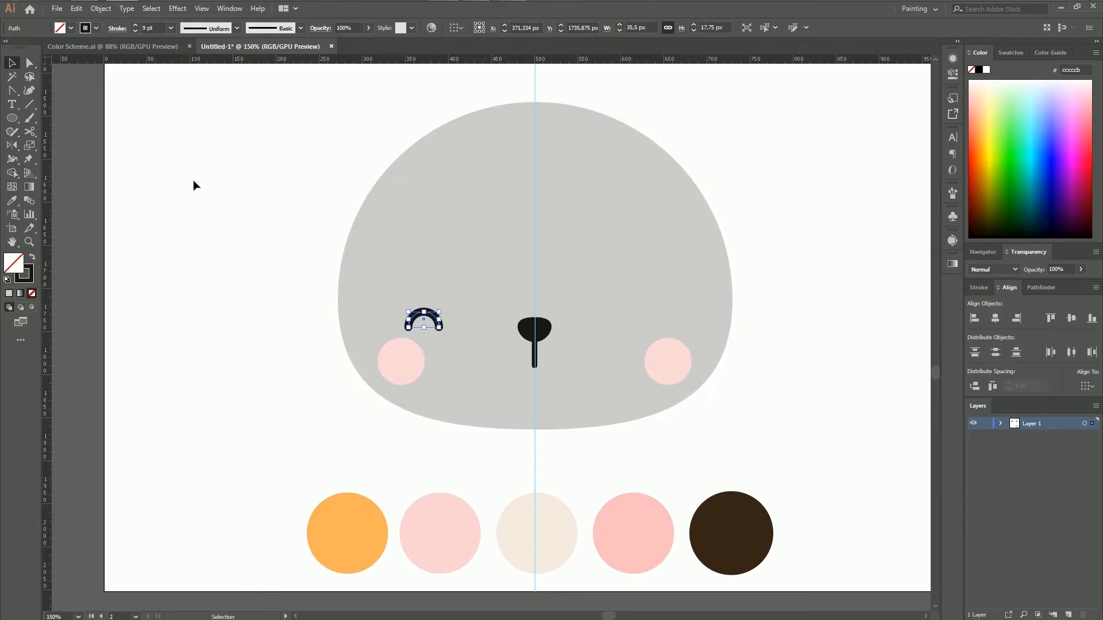
pyautogui.click(14, 147)
pyautogui.hotkey('ctrl', '=')
pyautogui.hotkey('ctrl', '=')
pyautogui.moveTo(251, 375); pyautogui.dragTo(83, 391)
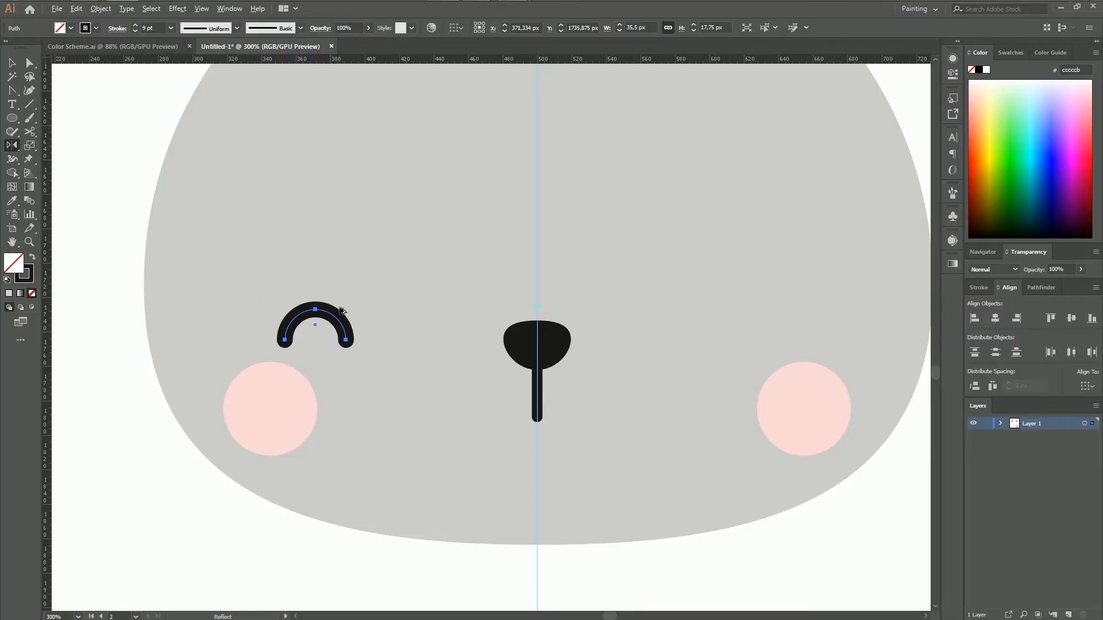
pyautogui.moveTo(345, 321); pyautogui.dragTo(771, 313)
pyautogui.press('v')
pyautogui.click(90, 513)
pyautogui.hotkey('ctrl', '-')
pyautogui.hotkey('ctrl', '-')
pyautogui.hotkey('ctrl', '-')
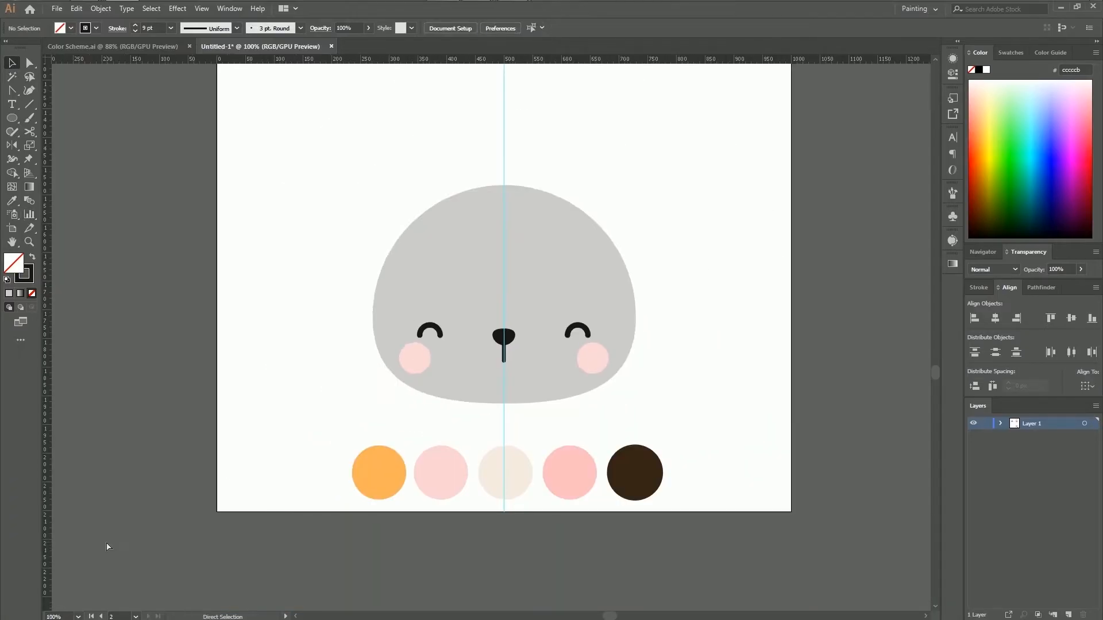
# Step: Nudge the grouped nose and mouth straight up by about 15 px along the centre guide
pyautogui.hotkey('ctrl', '+')
pyautogui.click(522, 343)
pyautogui.press('Up')
pyautogui.press('Up')
pyautogui.press('Up')
pyautogui.press('Up')
pyautogui.press('Up')
pyautogui.press('Up')
pyautogui.press('Up')
pyautogui.press('Up')
pyautogui.press('Up')
pyautogui.press('Up')
pyautogui.press('Up')
pyautogui.press('Up')
pyautogui.press('Up')
pyautogui.press('Up')
pyautogui.press('Up')
pyautogui.click(832, 298)
# Step: Select both pink cheeks together and move them up slightly, closer to the eyes
pyautogui.click(388, 370)
pyautogui.keyDown('shift'); pyautogui.click(646, 383); pyautogui.keyUp('shift')
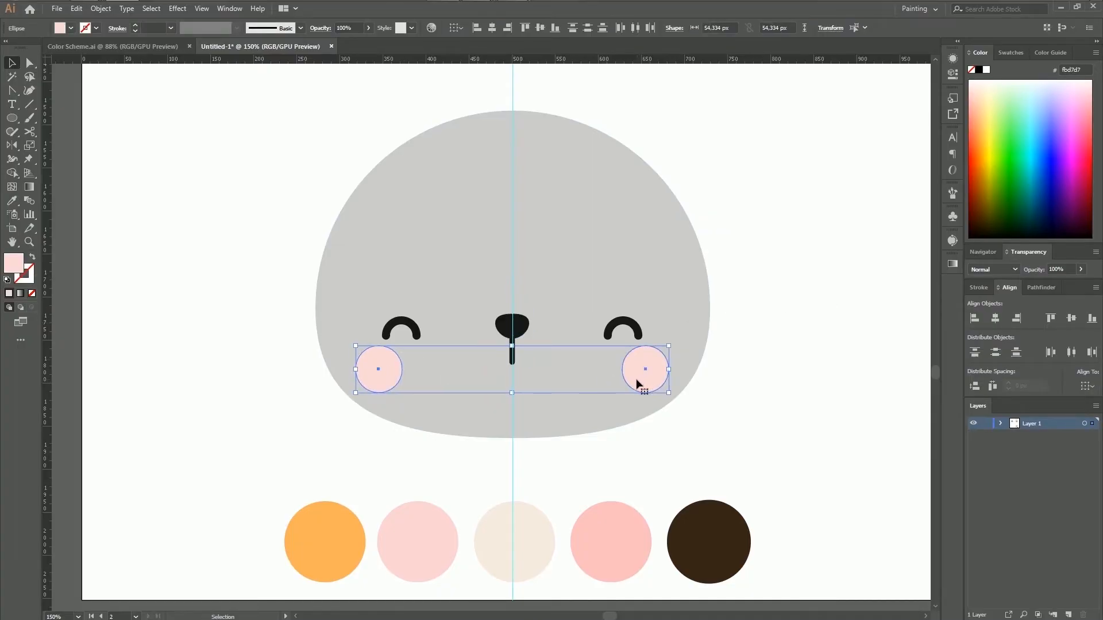
pyautogui.click(818, 356)
# Step: Draw a pink ellipse about 183 × 227 px over the head's upper left as an ear, and tilt it counterclockwise
pyautogui.scroll(1, 819, 357)
pyautogui.scroll(2, 819, 357)
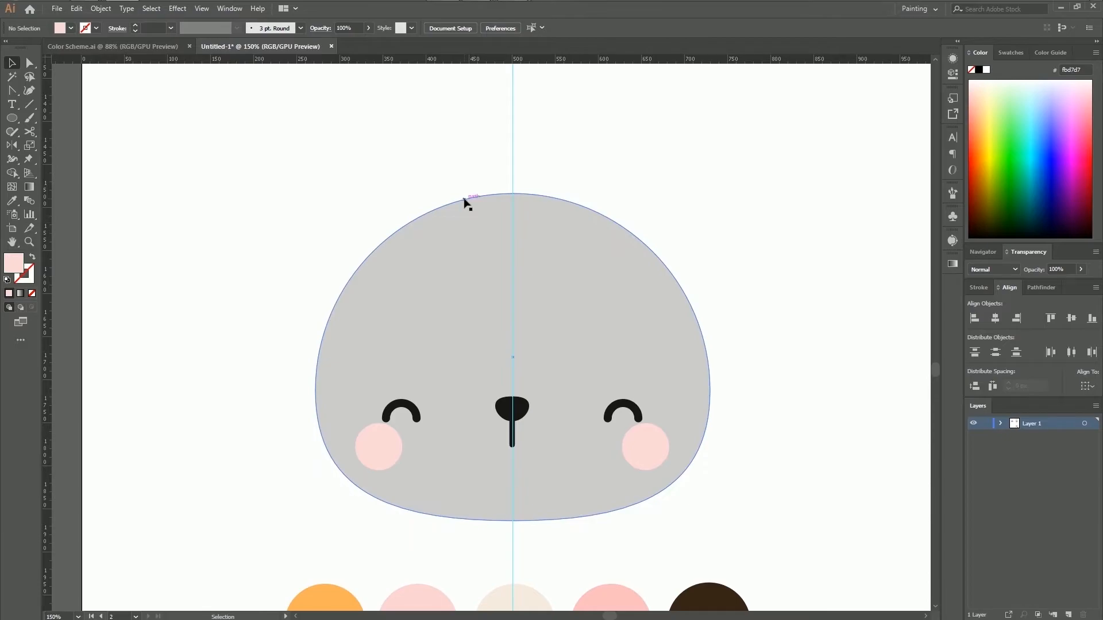
pyautogui.click(11, 119)
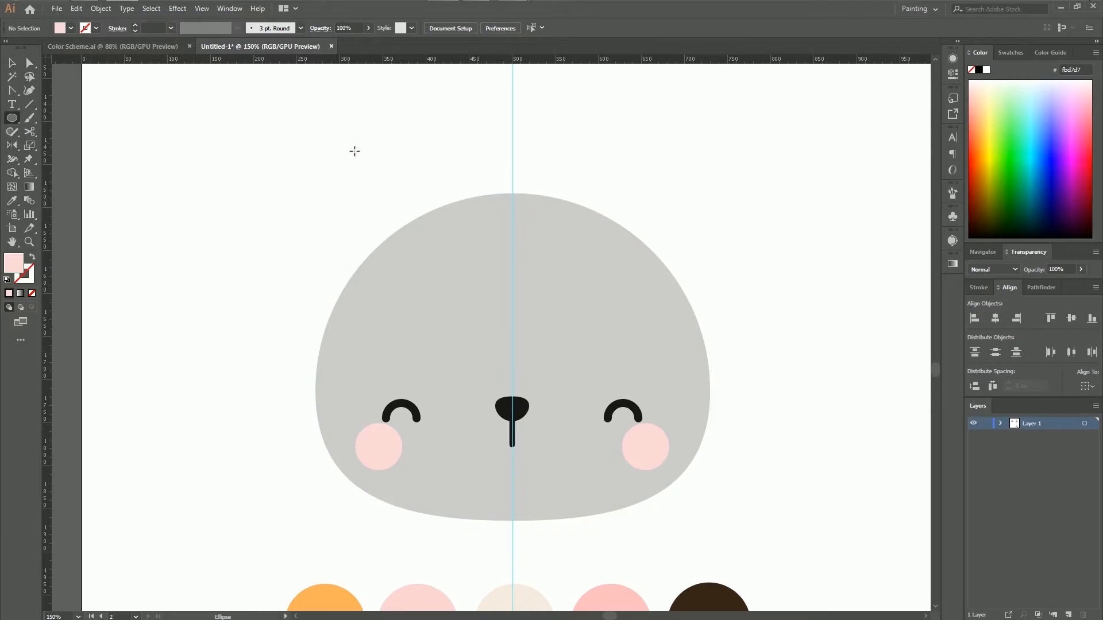
pyautogui.scroll(2, 357, 148)
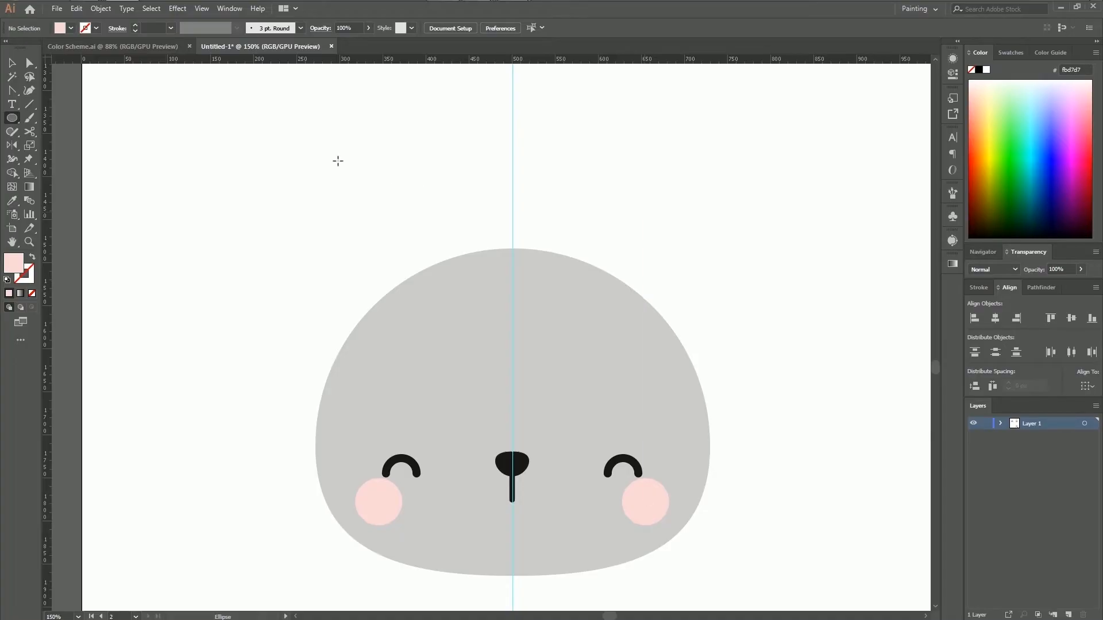
pyautogui.moveTo(330, 159); pyautogui.dragTo(492, 355)
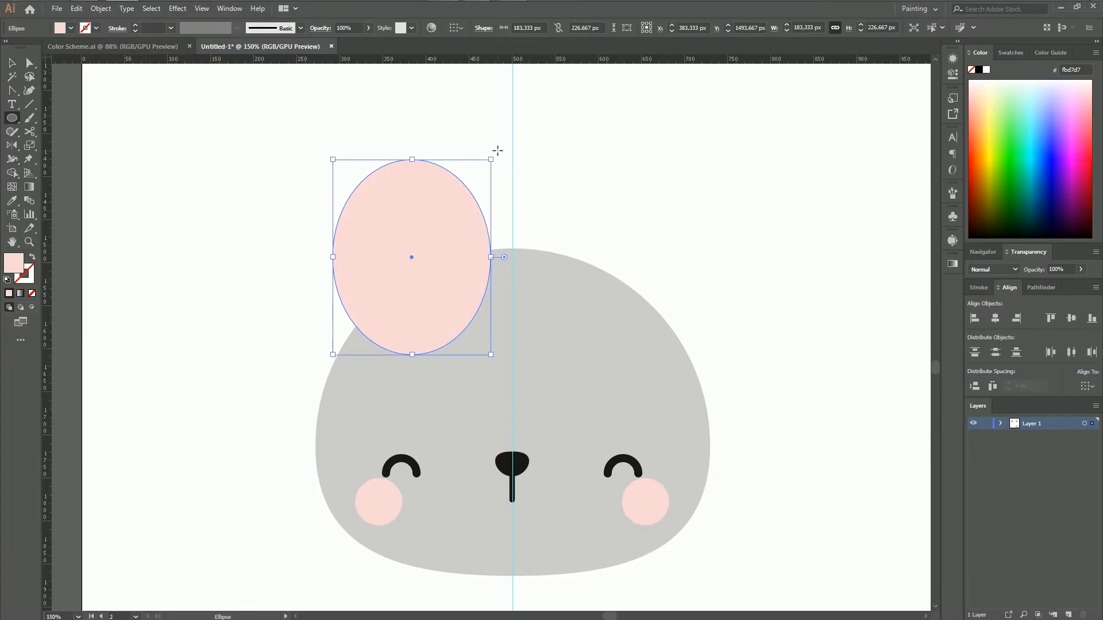
pyautogui.moveTo(496, 155); pyautogui.dragTo(459, 132)
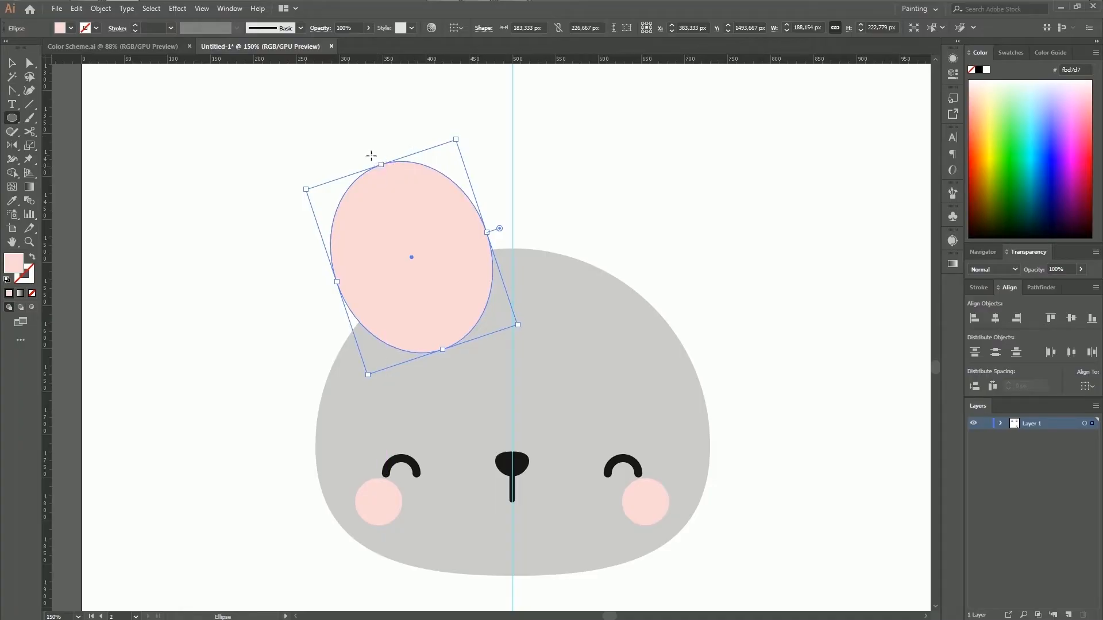
# Step: Convert the ear ellipse's upper anchor to a corner, and pull out short handles to round the tip slightly
pyautogui.click(13, 92)
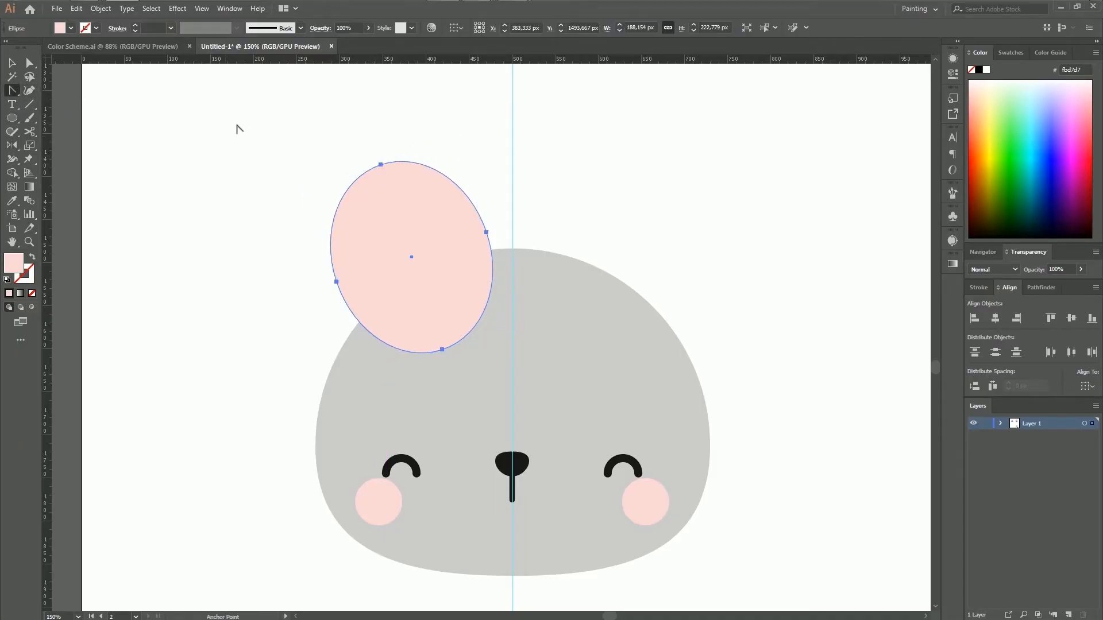
pyautogui.click(381, 165)
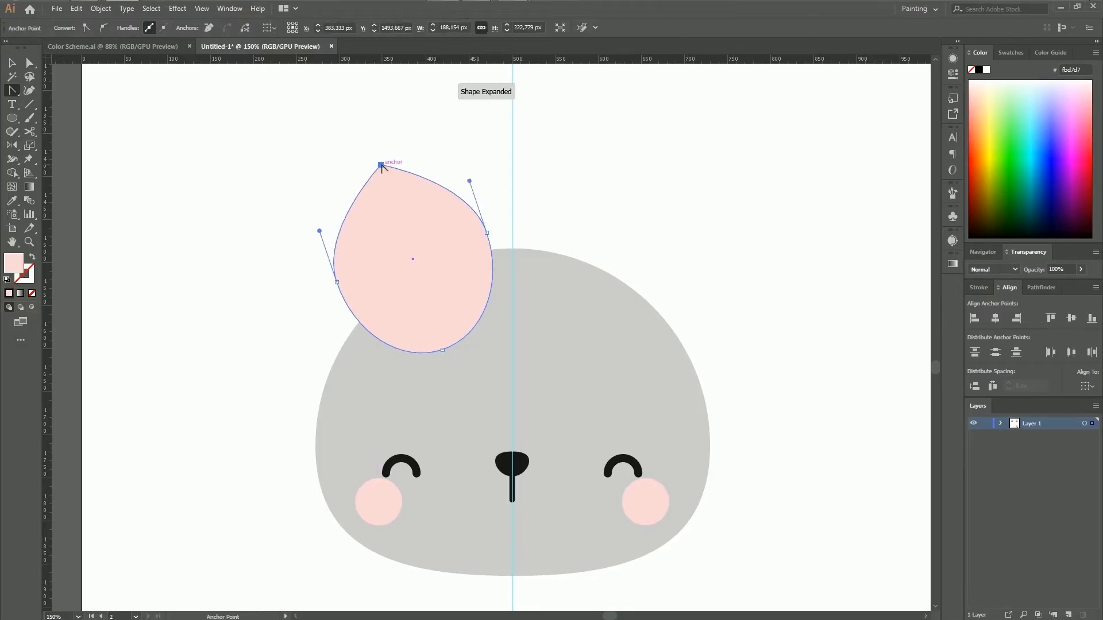
pyautogui.hotkey('ctrl', '+')
pyautogui.hotkey('ctrl', '+')
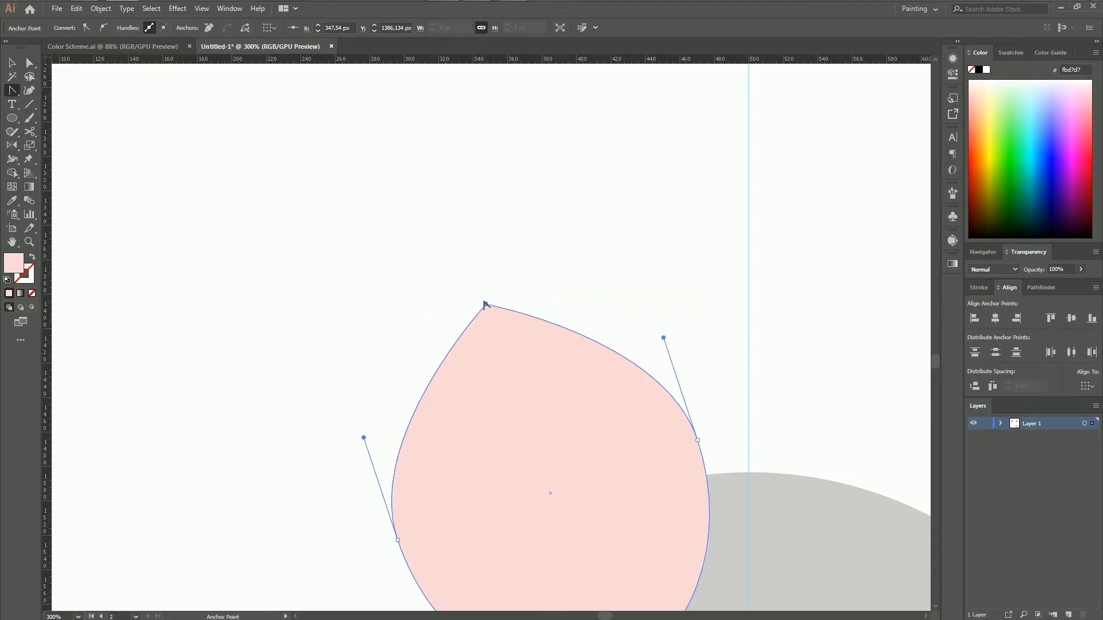
pyautogui.moveTo(486, 304); pyautogui.dragTo(508, 298)
pyautogui.hotkey('ctrl', '-')
pyautogui.scroll(-2, 540, 313)
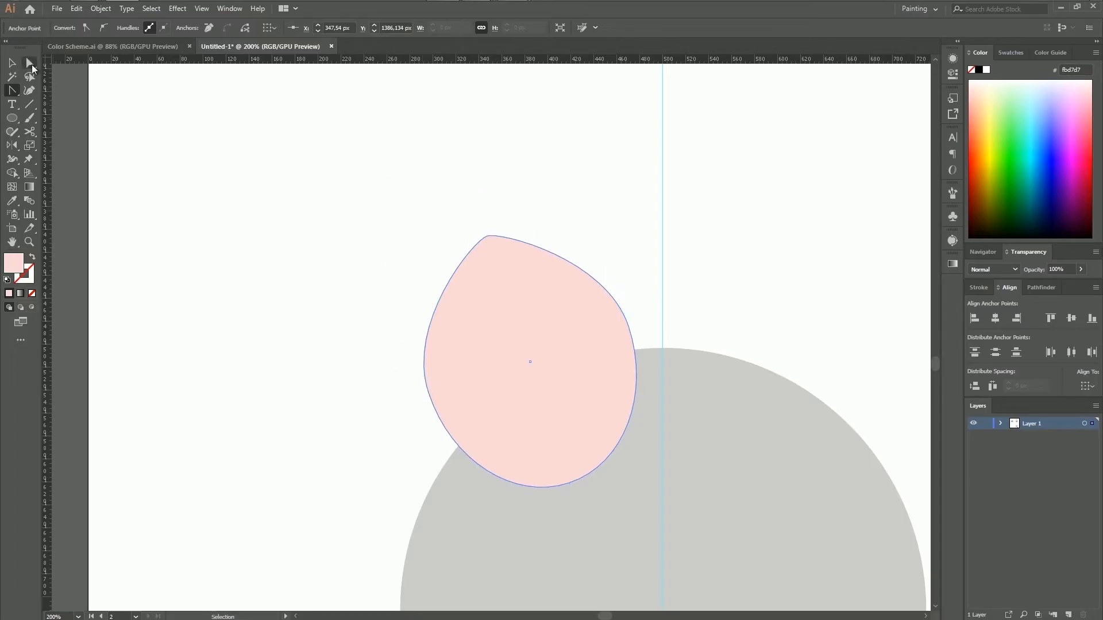
# Step: Stretch the ear by moving its tip anchor up and outward
pyautogui.click(29, 63)
pyautogui.click(488, 236)
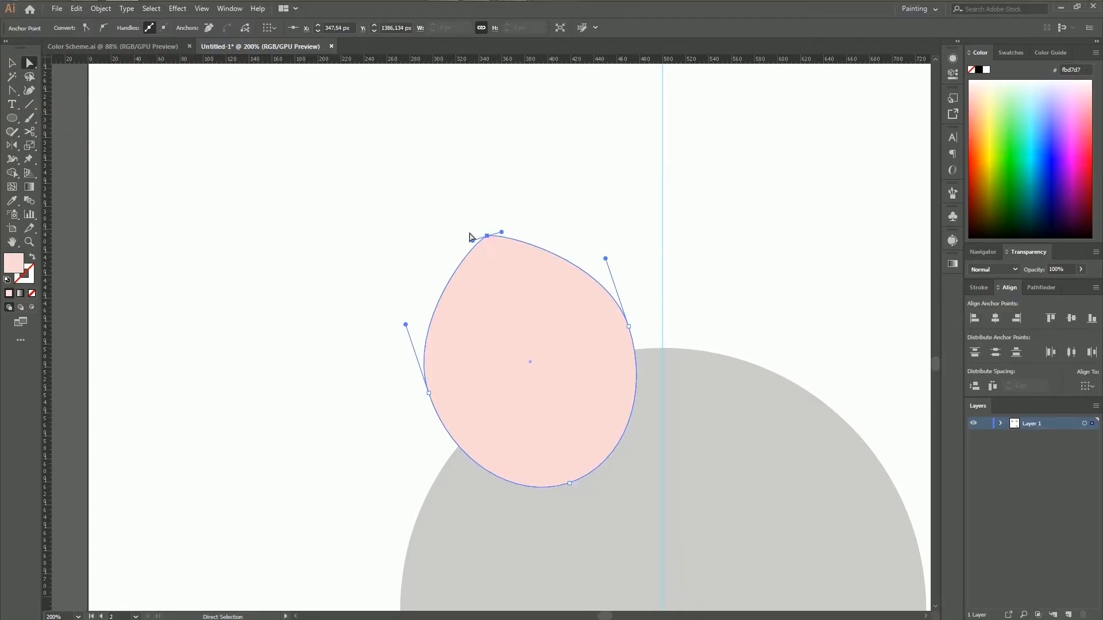
pyautogui.click(488, 238)
pyautogui.moveTo(489, 242); pyautogui.dragTo(459, 196)
# Step: Reposition the ear over the upper left of the head and fine-tune its tilt
pyautogui.click(12, 63)
pyautogui.moveTo(530, 337); pyautogui.dragTo(546, 382)
pyautogui.hotkey('ctrl', '-')
pyautogui.hotkey('ctrl', '-')
pyautogui.moveTo(488, 336); pyautogui.dragTo(485, 331)
pyautogui.moveTo(509, 237); pyautogui.dragTo(515, 236)
pyautogui.moveTo(487, 339); pyautogui.dragTo(485, 339)
pyautogui.moveTo(515, 246); pyautogui.dragTo(515, 240)
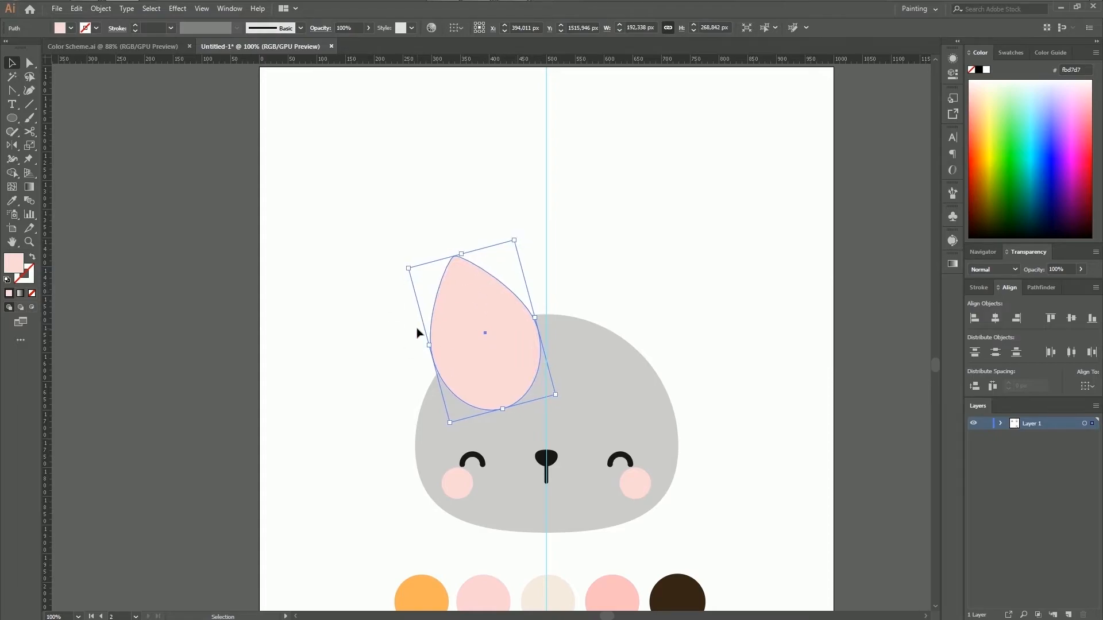
# Step: Duplicate the ear shape in place and scale the copy down to about 136 × 192 px as the inner ear
pyautogui.hotkey('ctrl', '+')
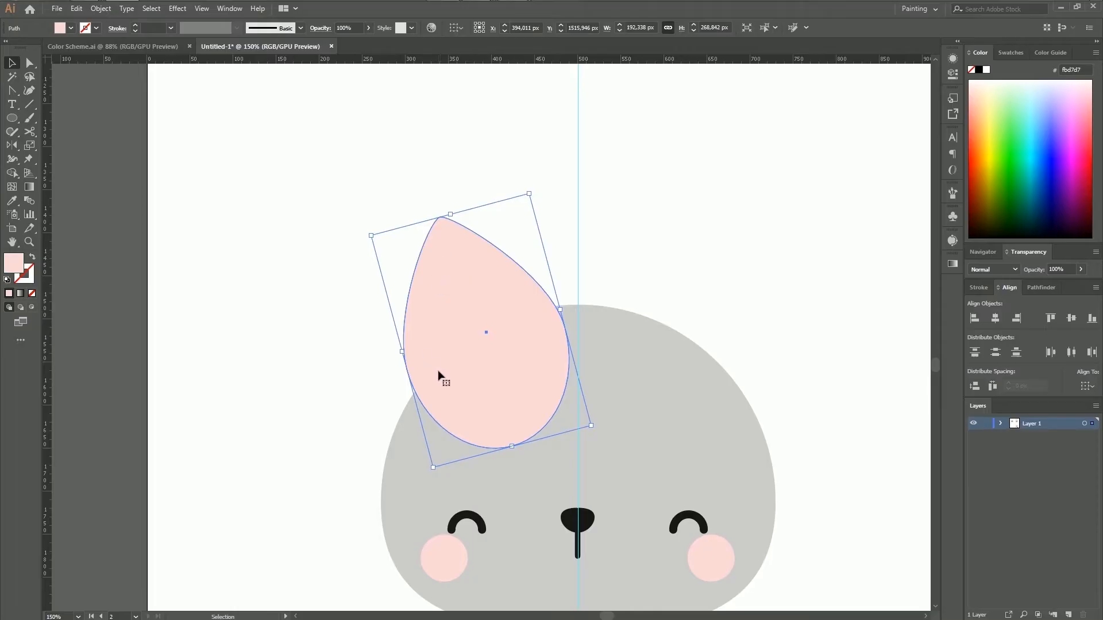
pyautogui.press('ctrl')
pyautogui.press('ctrl')
pyautogui.moveTo(529, 194); pyautogui.dragTo(499, 246)
pyautogui.scroll(-2, 506, 237)
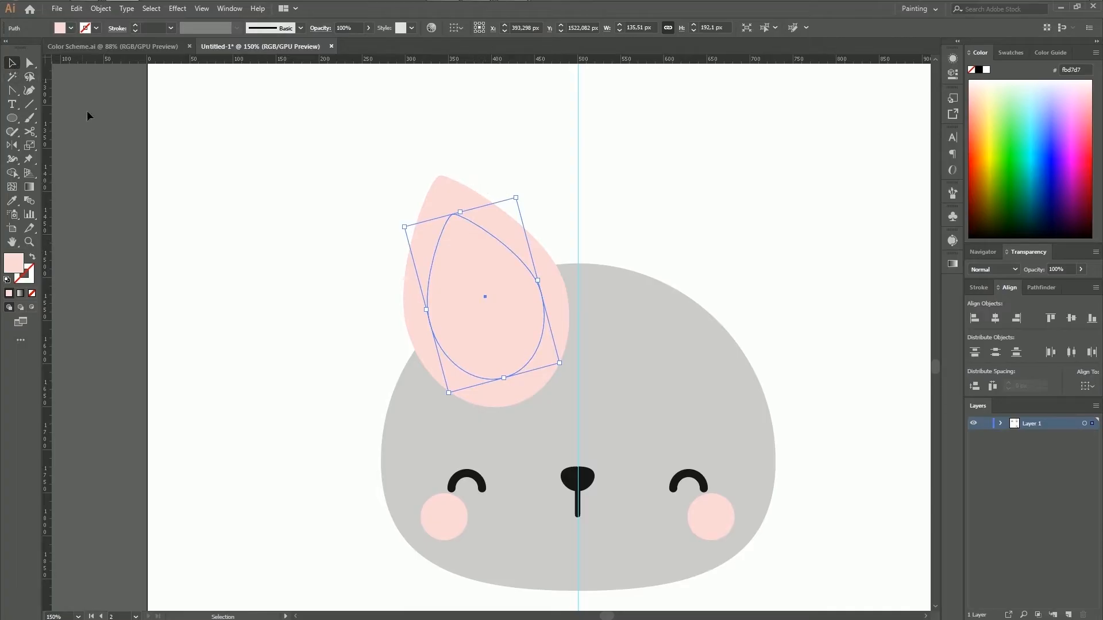
# Step: Recolour the outer ear with the orange sampled from the palette circle below the head
pyautogui.click(214, 230)
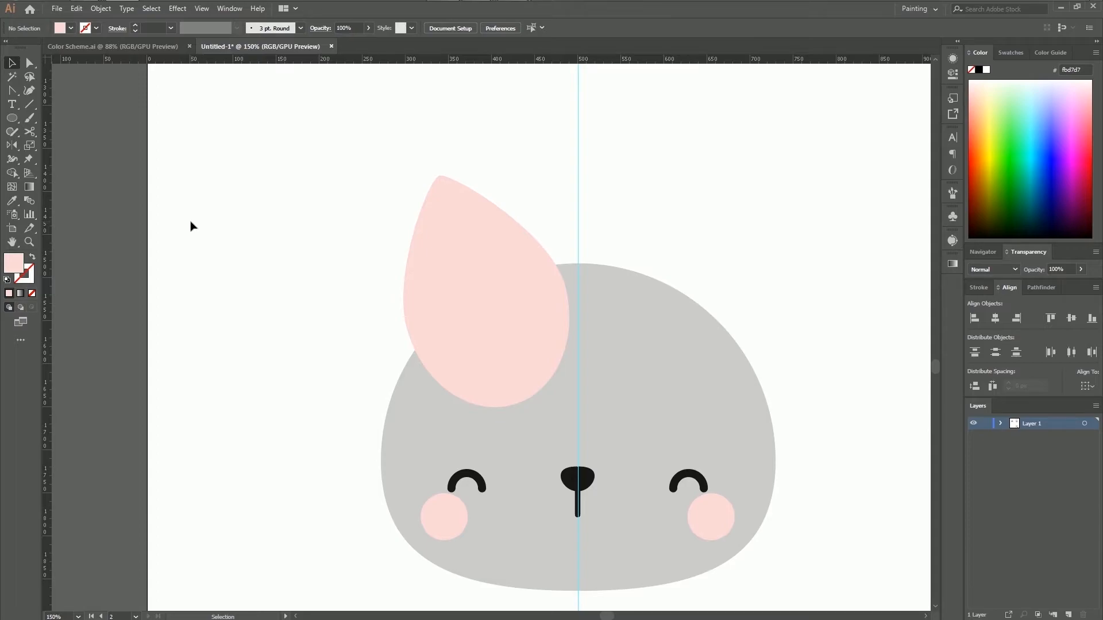
pyautogui.hotkey('ctrl', '-')
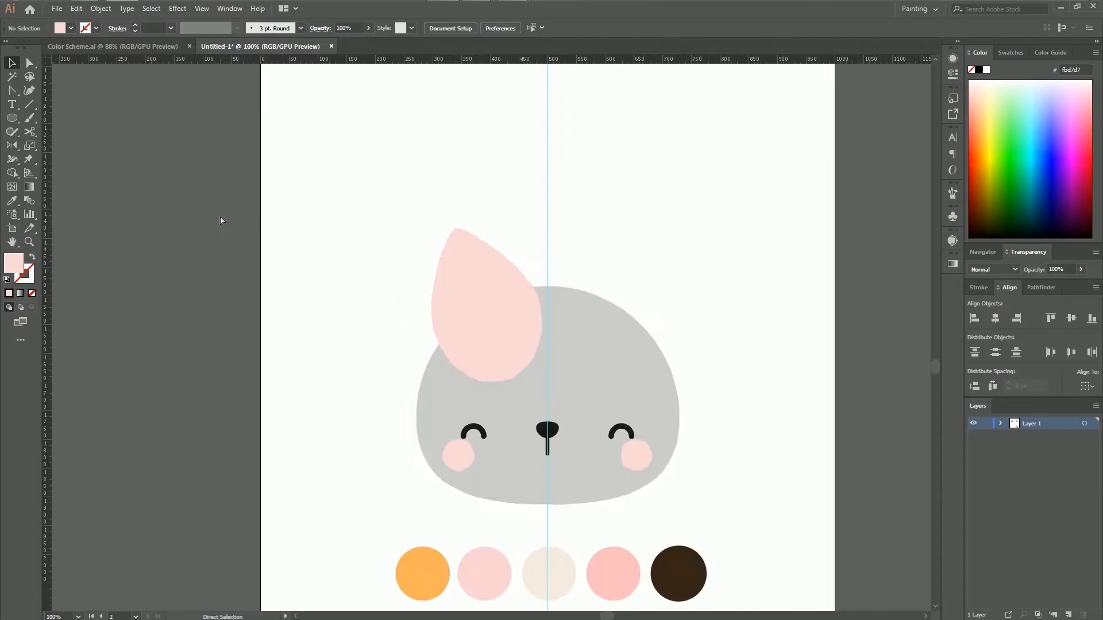
pyautogui.click(501, 264)
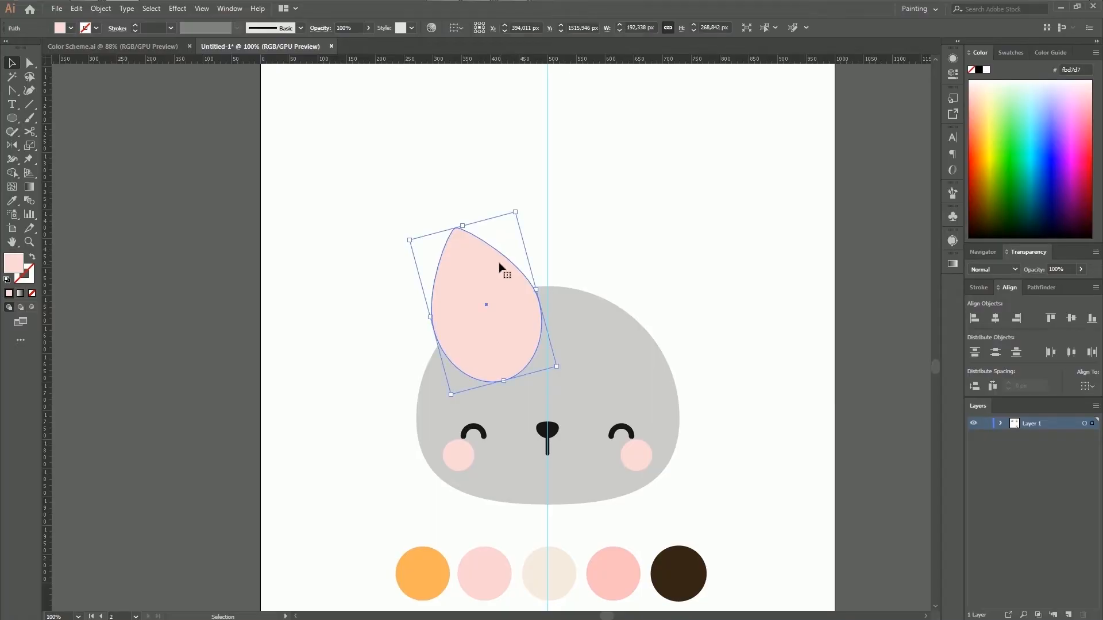
pyautogui.scroll(-1, 160, 204)
pyautogui.click(14, 204)
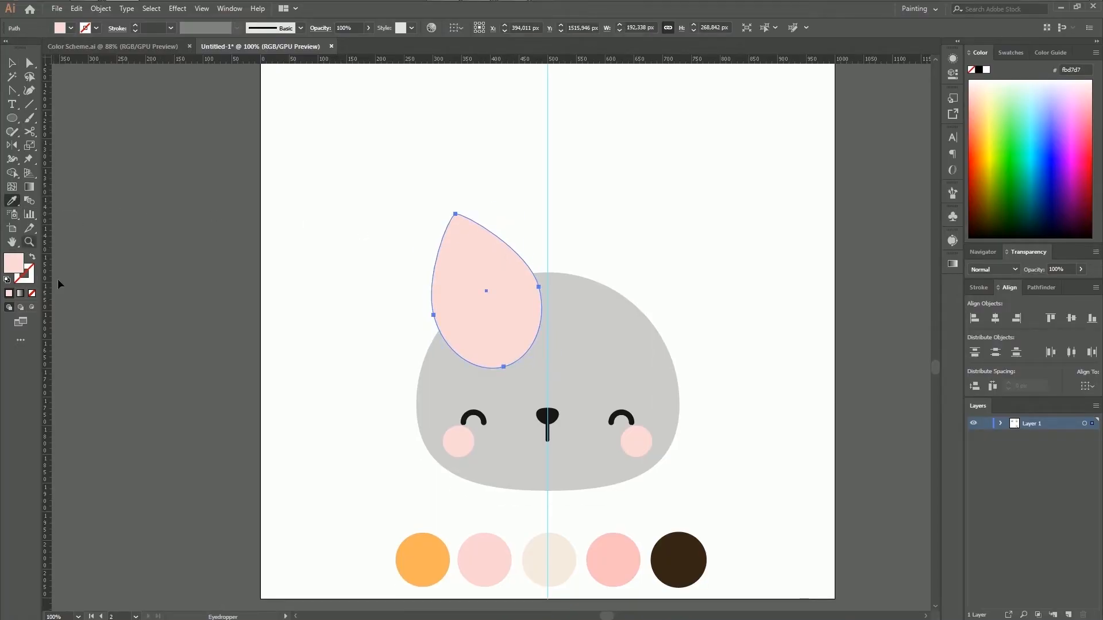
pyautogui.click(432, 551)
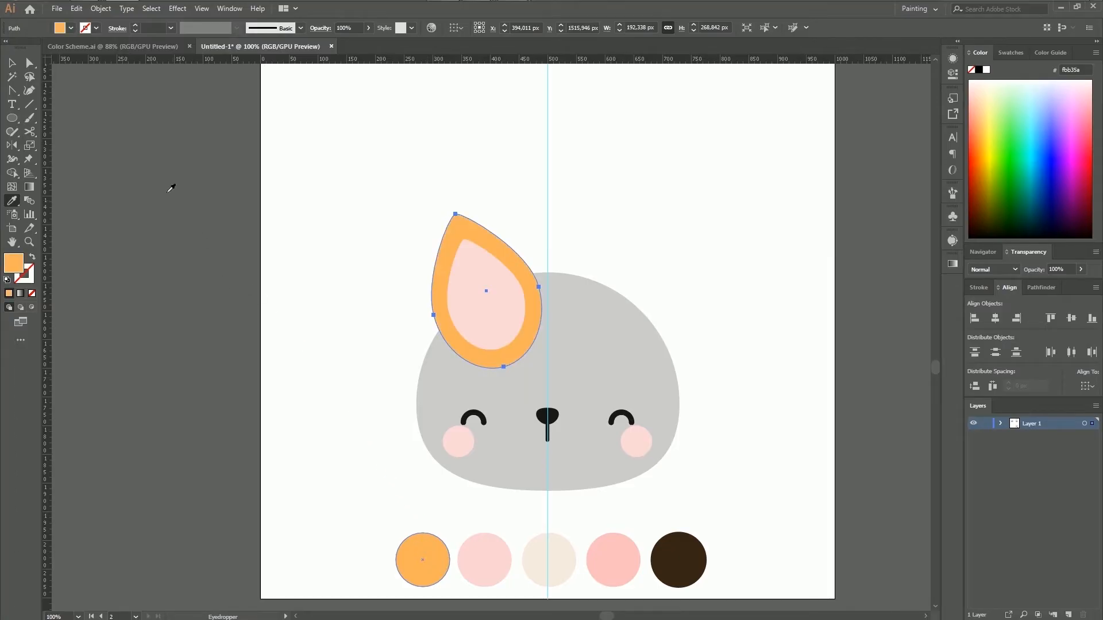
# Step: Recolour the inner ear with the light pink sampled from the second palette circle
pyautogui.click(12, 63)
pyautogui.click(472, 278)
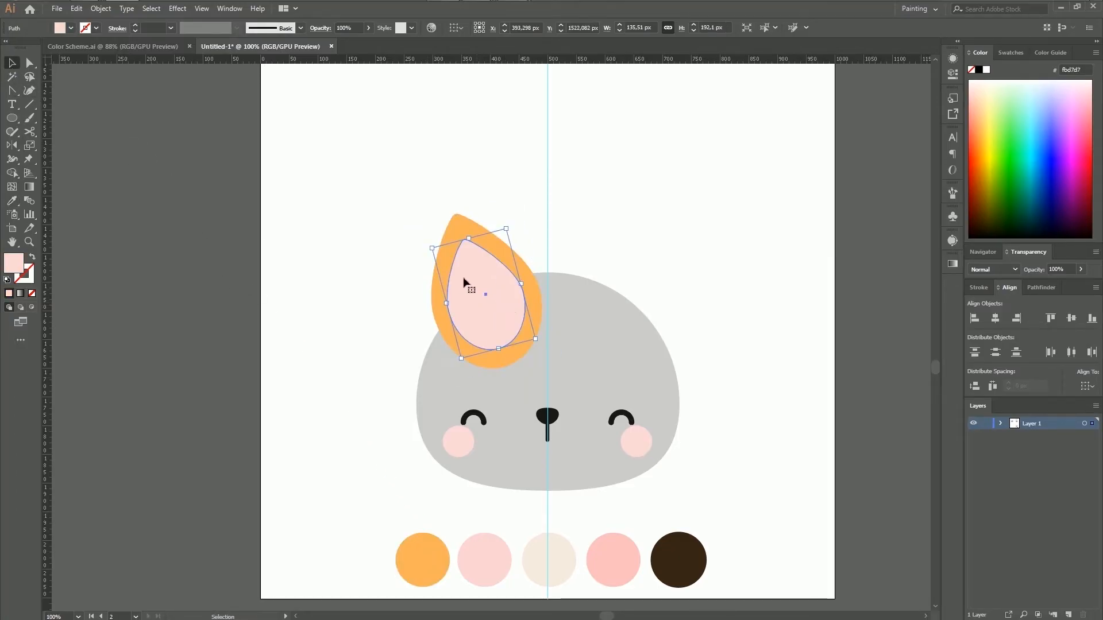
pyautogui.click(12, 201)
pyautogui.click(483, 556)
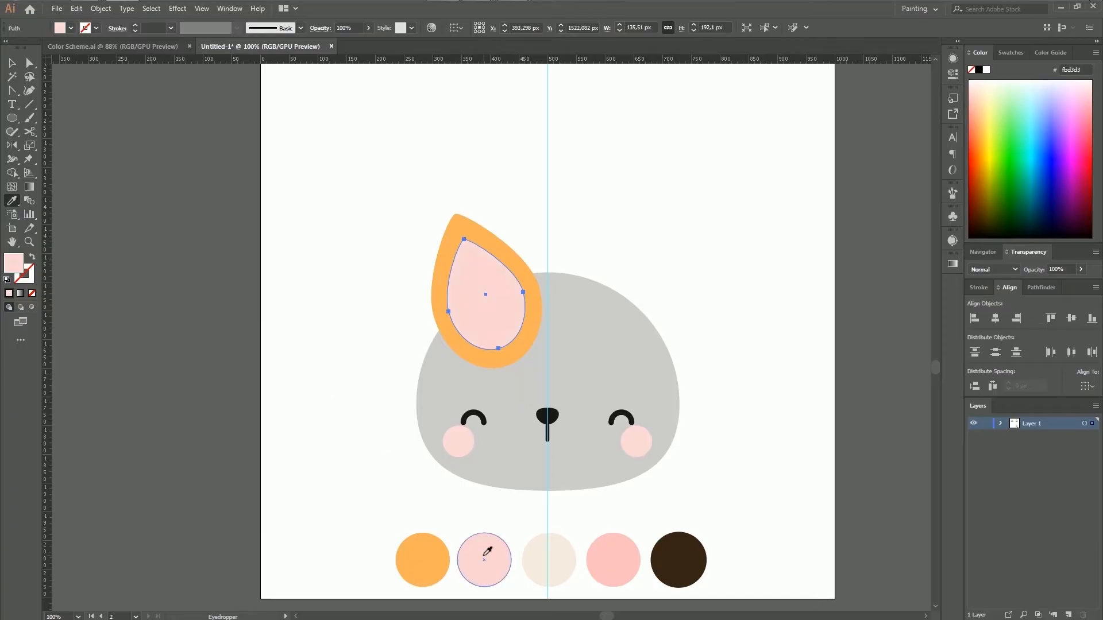
pyautogui.press('v')
pyautogui.click(325, 238)
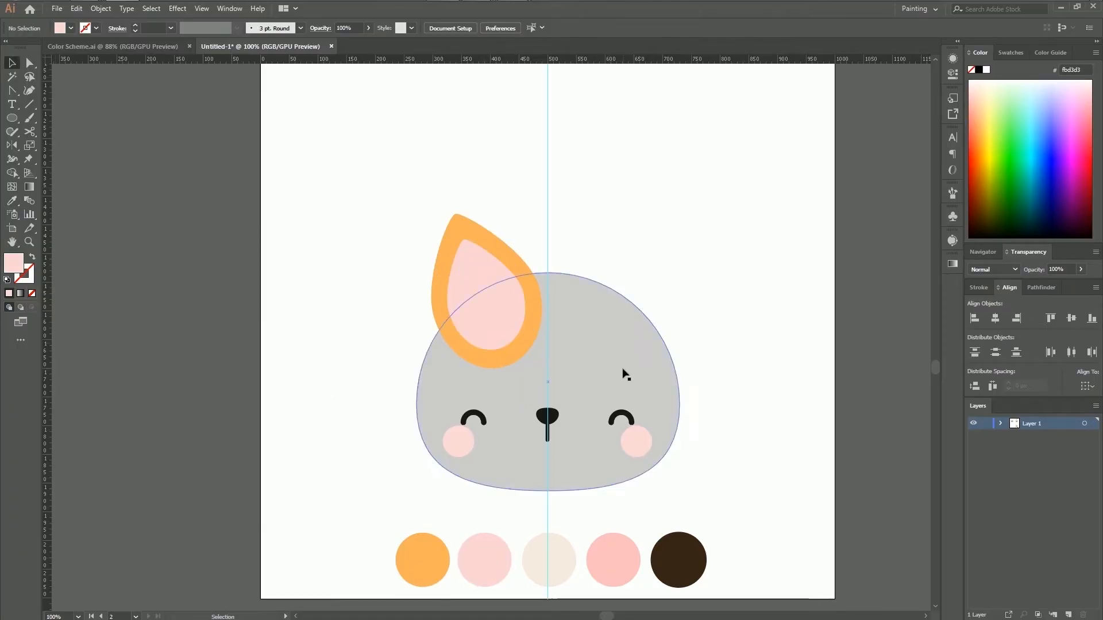
# Step: Recolour the head shape with the cream sampled from the middle palette circle
pyautogui.click(624, 374)
pyautogui.press('i')
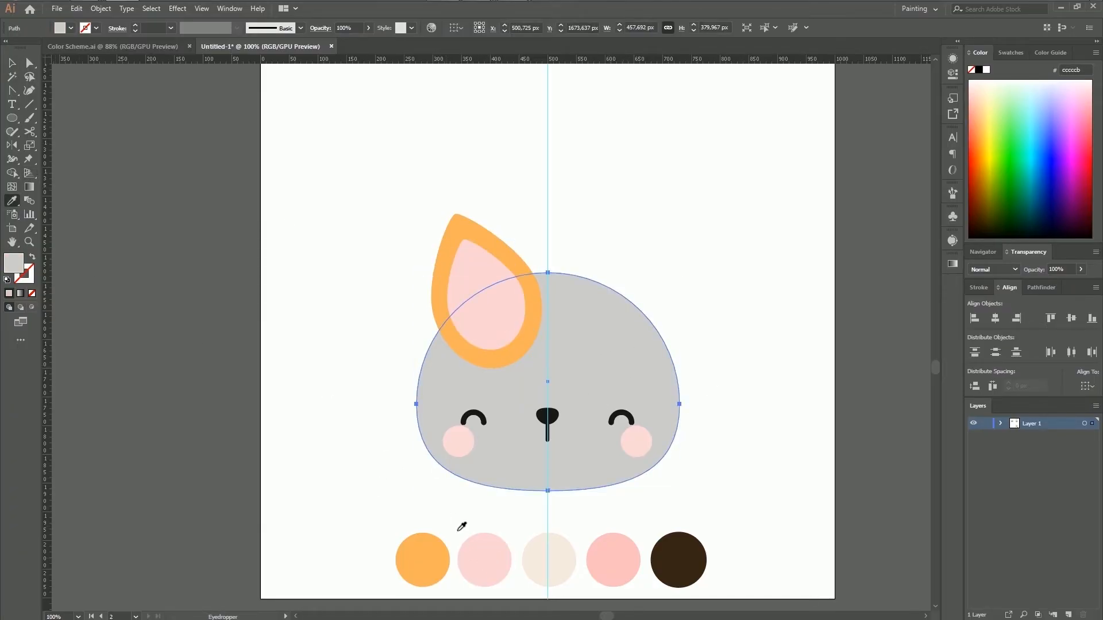
pyautogui.click(564, 556)
pyautogui.press('v')
# Step: Recolour both cheek circles with the deeper pink sampled from the fourth palette circle
pyautogui.click(458, 441)
pyautogui.keyDown('shift'); pyautogui.click(635, 440); pyautogui.keyUp('shift')
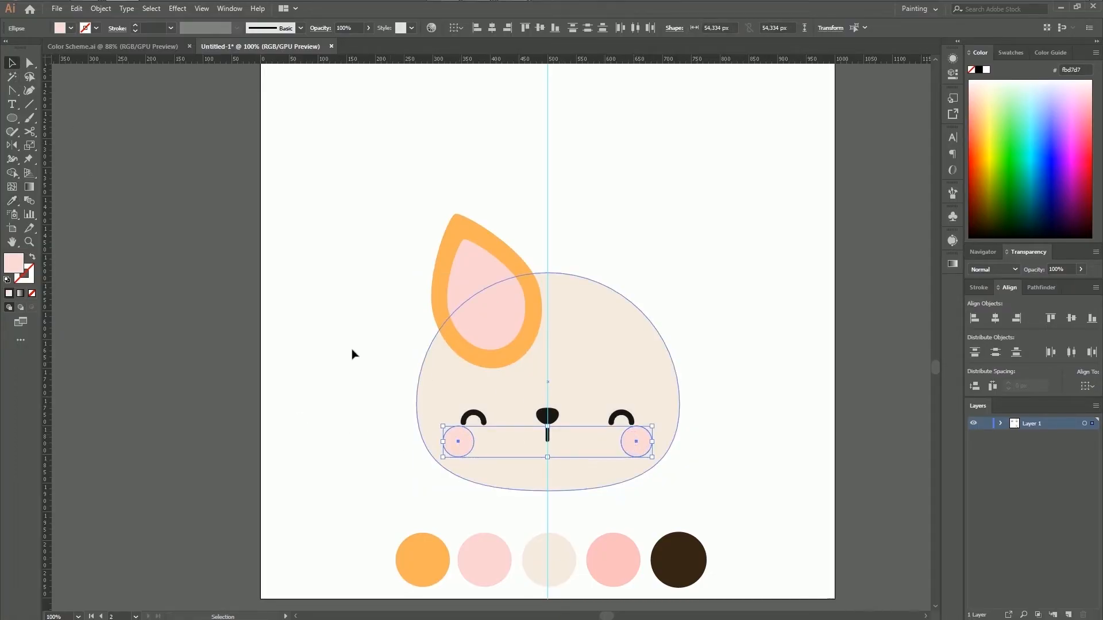
pyautogui.click(11, 201)
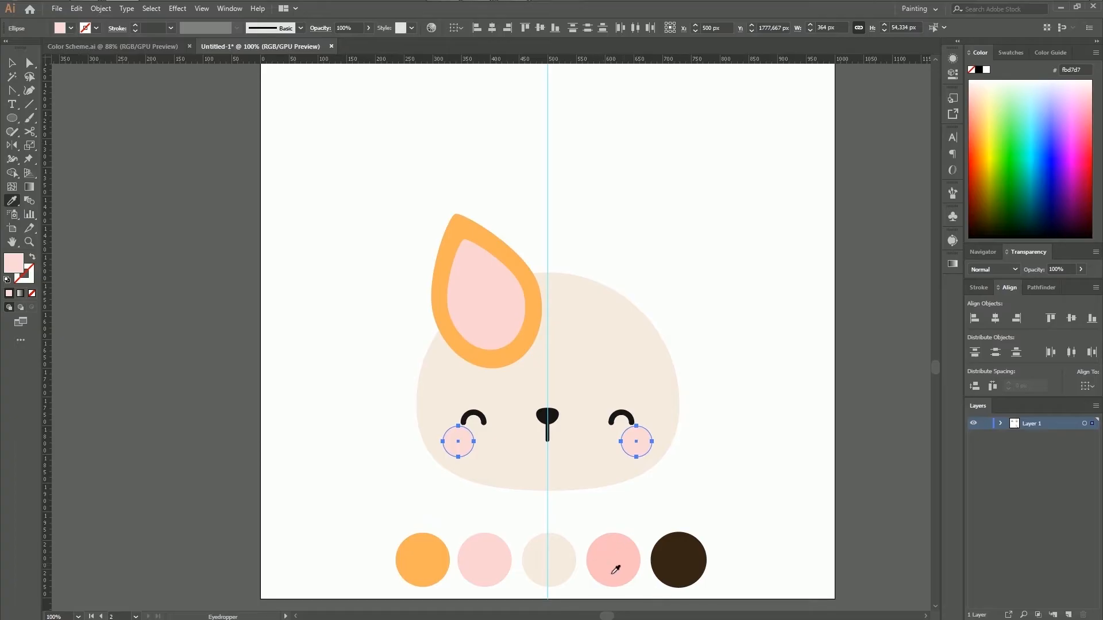
pyautogui.click(607, 556)
pyautogui.press('v')
pyautogui.click(345, 223)
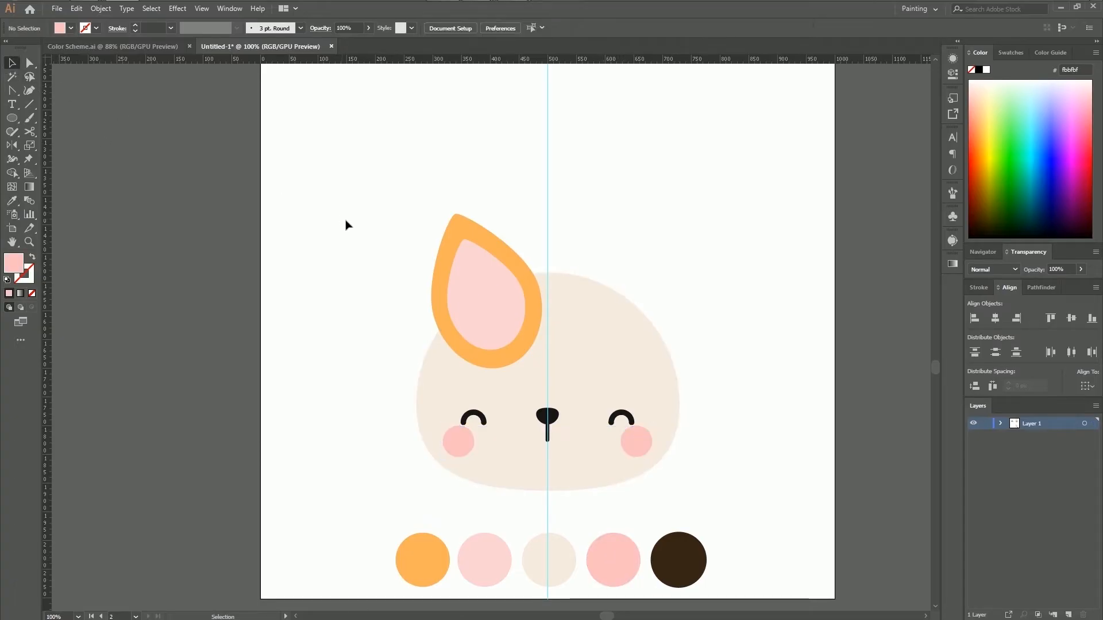
# Step: Reflect a copy of the outer and inner ear across the vertical centre guide to form the second ear
pyautogui.moveTo(412, 201); pyautogui.dragTo(528, 270)
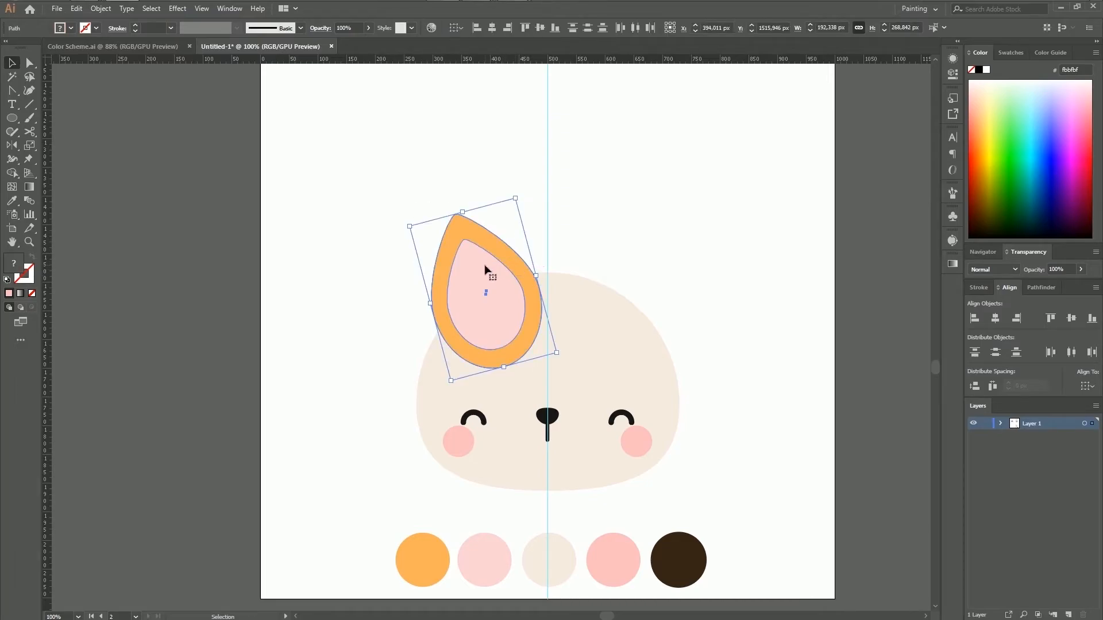
pyautogui.click(12, 146)
pyautogui.hotkey('ctrl', '+')
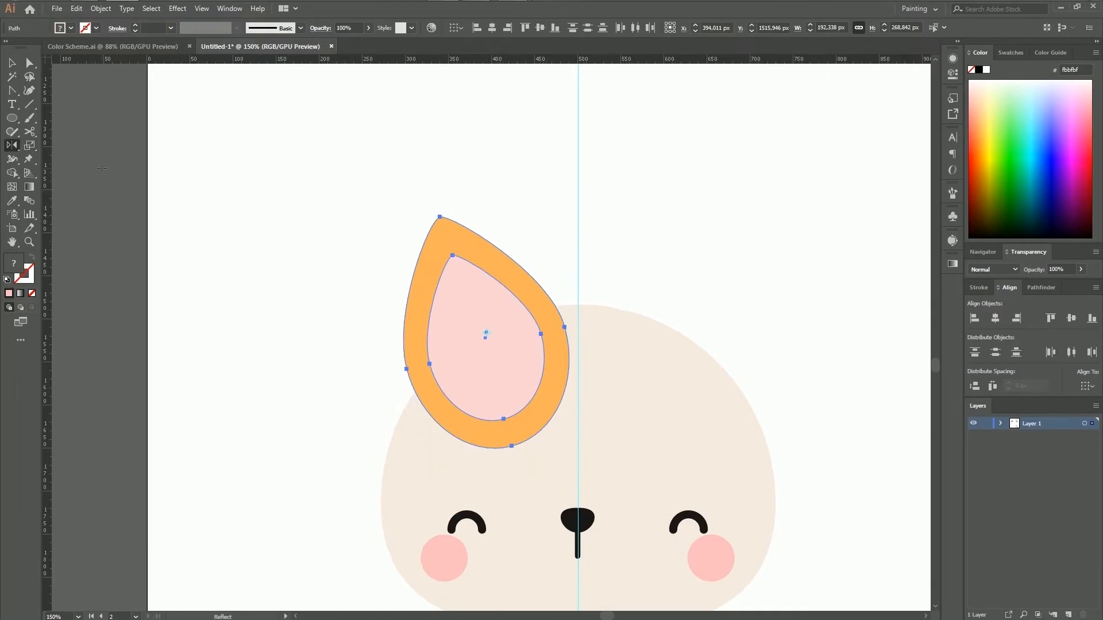
pyautogui.click(577, 296)
pyautogui.moveTo(505, 277); pyautogui.dragTo(697, 295)
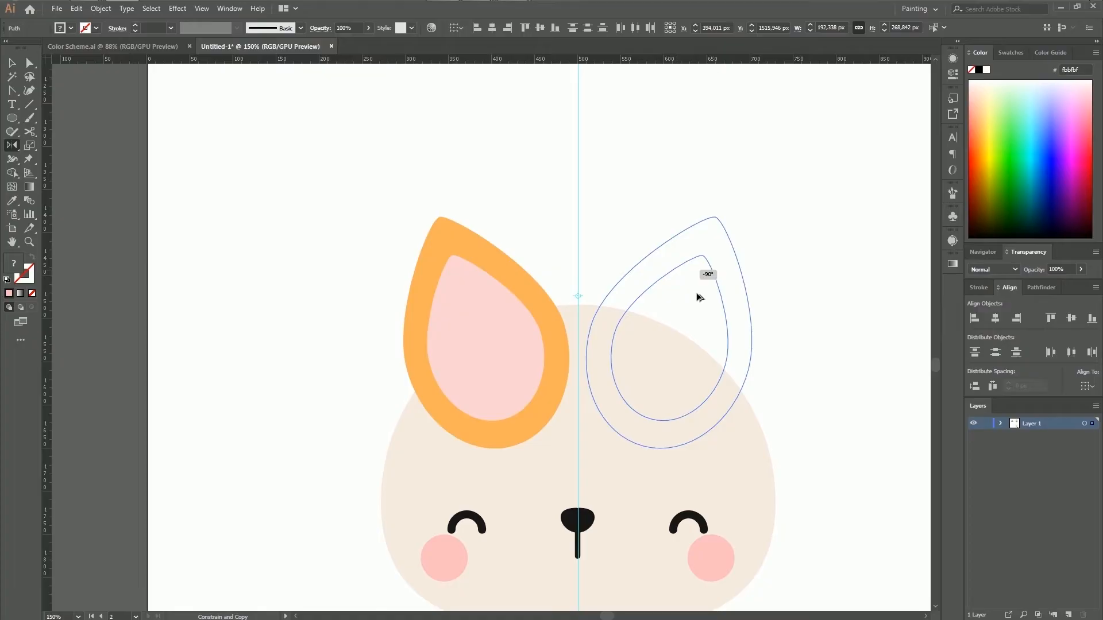
pyautogui.moveTo(699, 297); pyautogui.dragTo(698, 296)
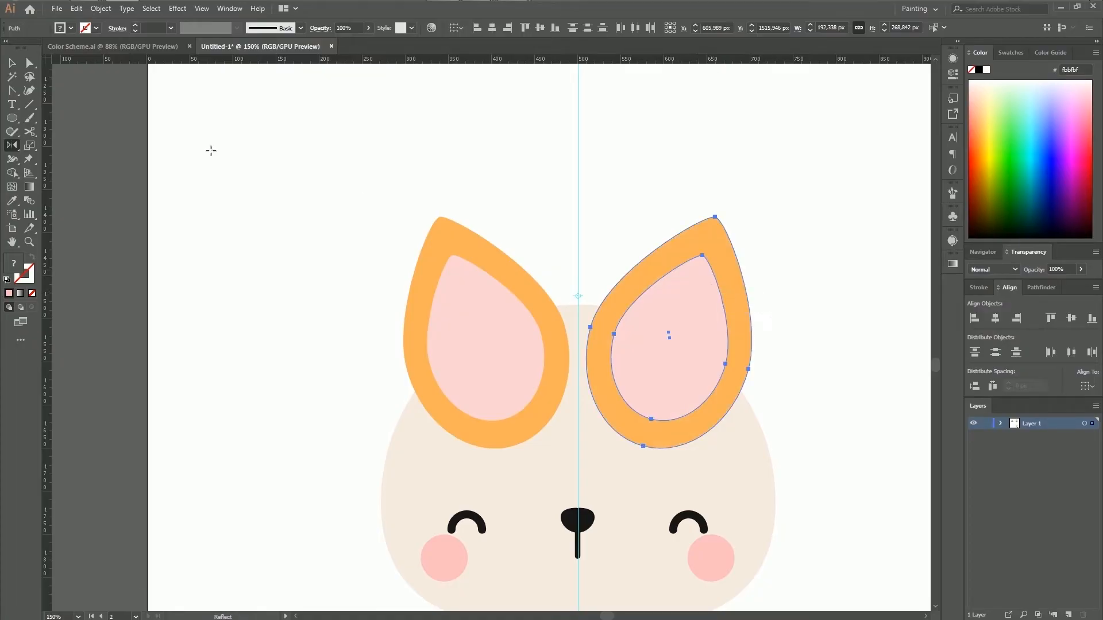
pyautogui.click(11, 63)
pyautogui.click(198, 181)
pyautogui.hotkey('ctrl', '-')
pyautogui.hotkey('ctrl', '-')
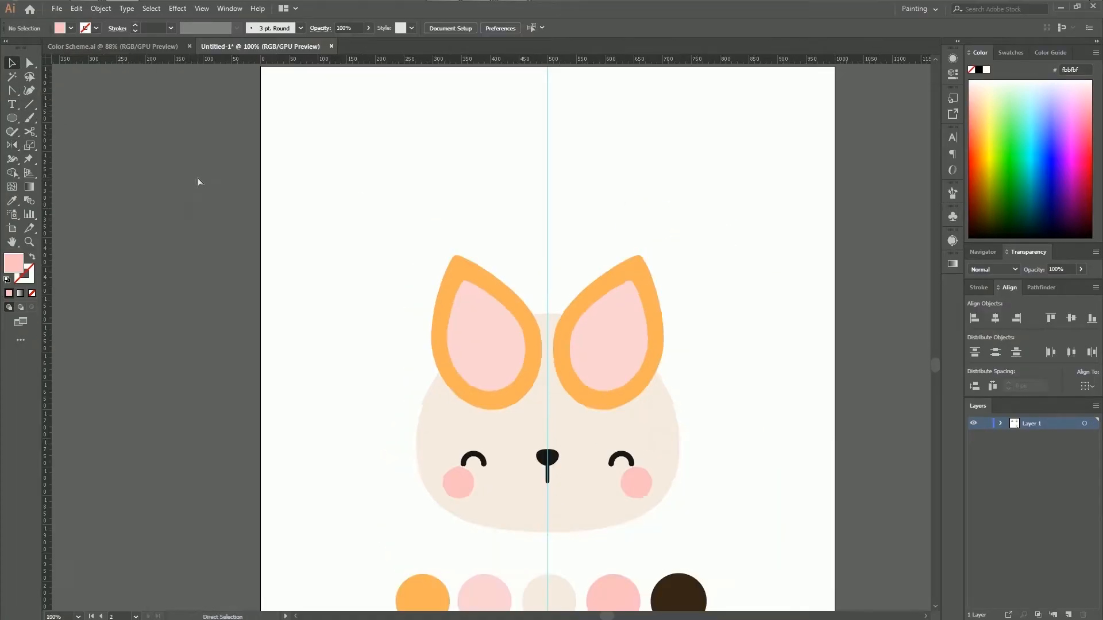
pyautogui.hotkey('ctrl', '+')
pyautogui.hotkey('ctrl', '+')
pyautogui.hotkey('ctrl', '-')
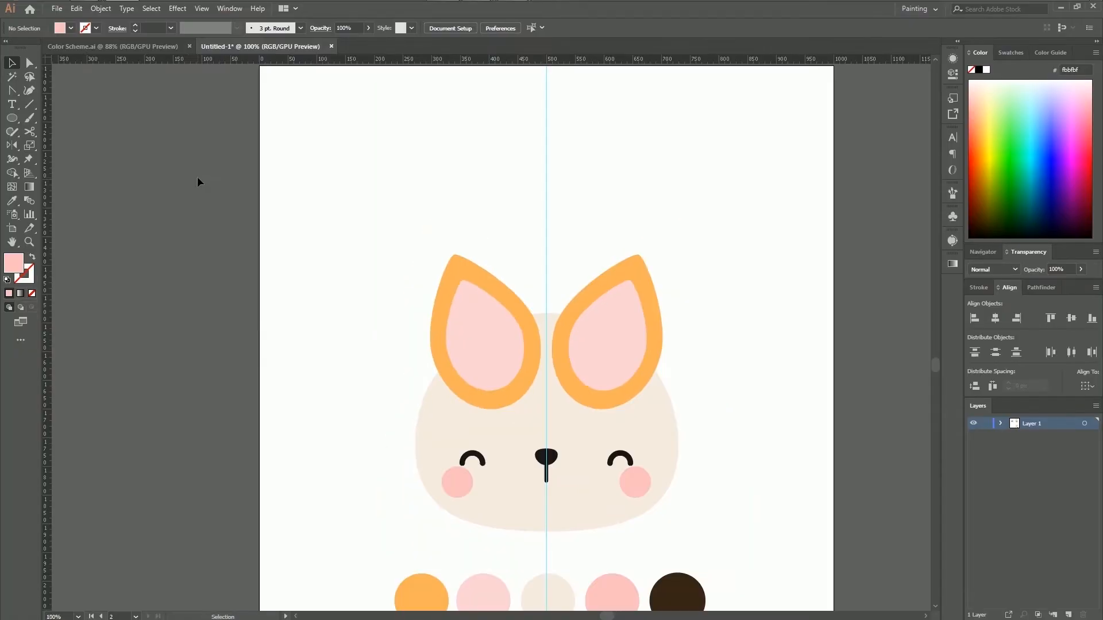
# Step: Send both ears, including their inner shapes, to the back behind the head
pyautogui.moveTo(385, 224); pyautogui.dragTo(673, 303)
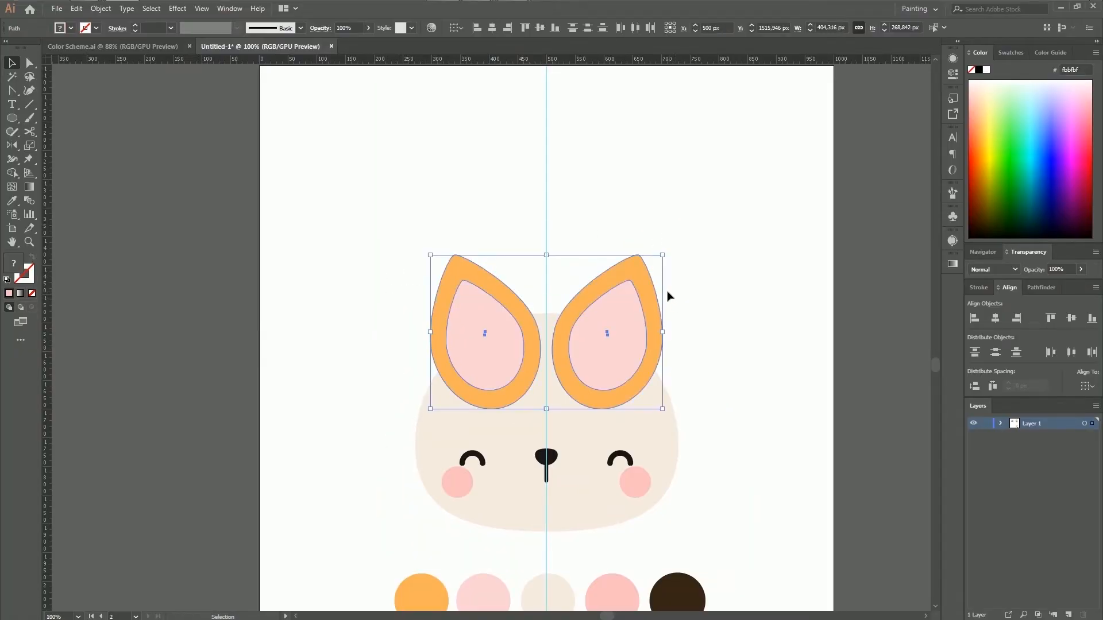
pyautogui.rightClick(630, 305)
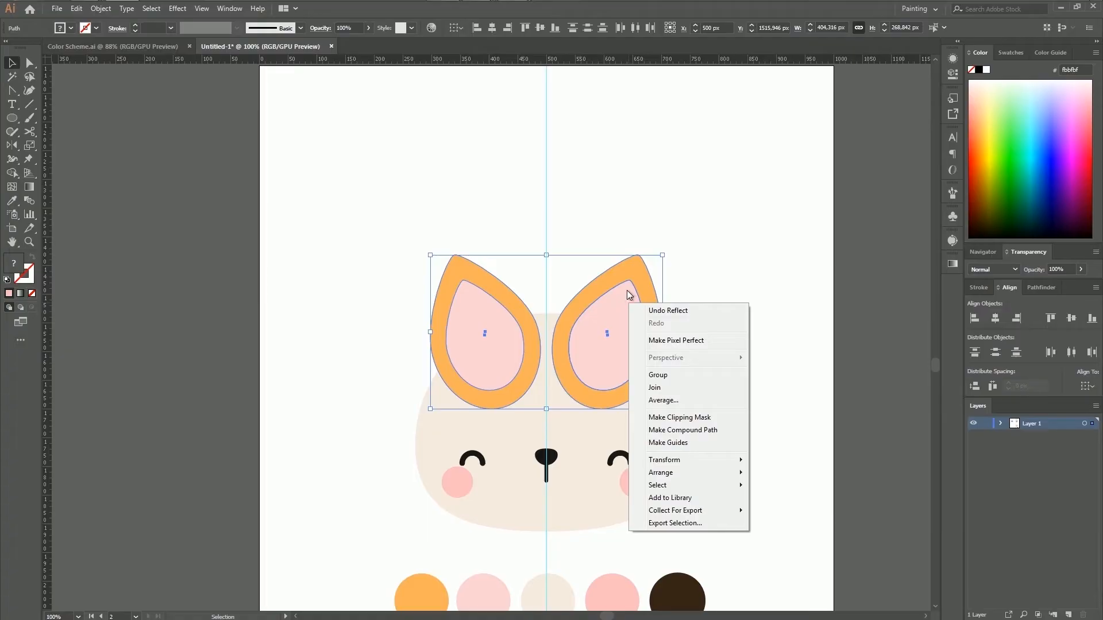
pyautogui.moveTo(663, 472)
pyautogui.click(810, 520)
# Step: Raise both ears together by about 11 px
pyautogui.moveTo(430, 244); pyautogui.dragTo(681, 289)
pyautogui.press('Up')
pyautogui.press('Up')
pyautogui.press('Up')
pyautogui.press('Up')
pyautogui.press('Up')
pyautogui.press('Up')
pyautogui.press('Up')
pyautogui.press('Up')
pyautogui.press('Up')
pyautogui.press('Up')
pyautogui.click(736, 291)
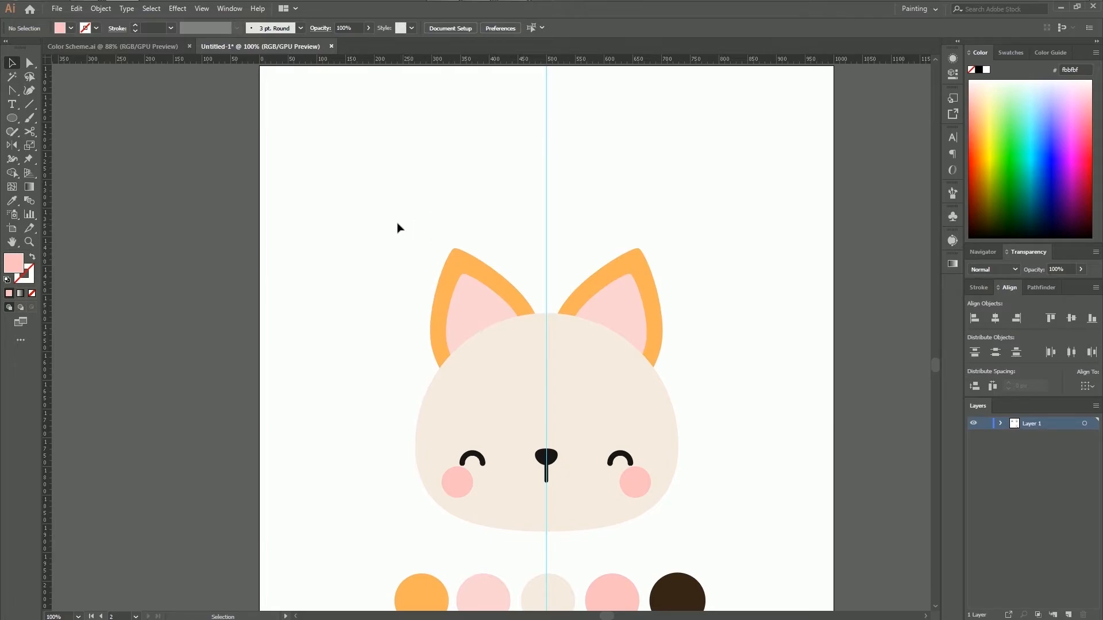
# Step: Shift the left ear with its inner shape about 10 px outward, away from the centre guide
pyautogui.moveTo(398, 227); pyautogui.dragTo(532, 308)
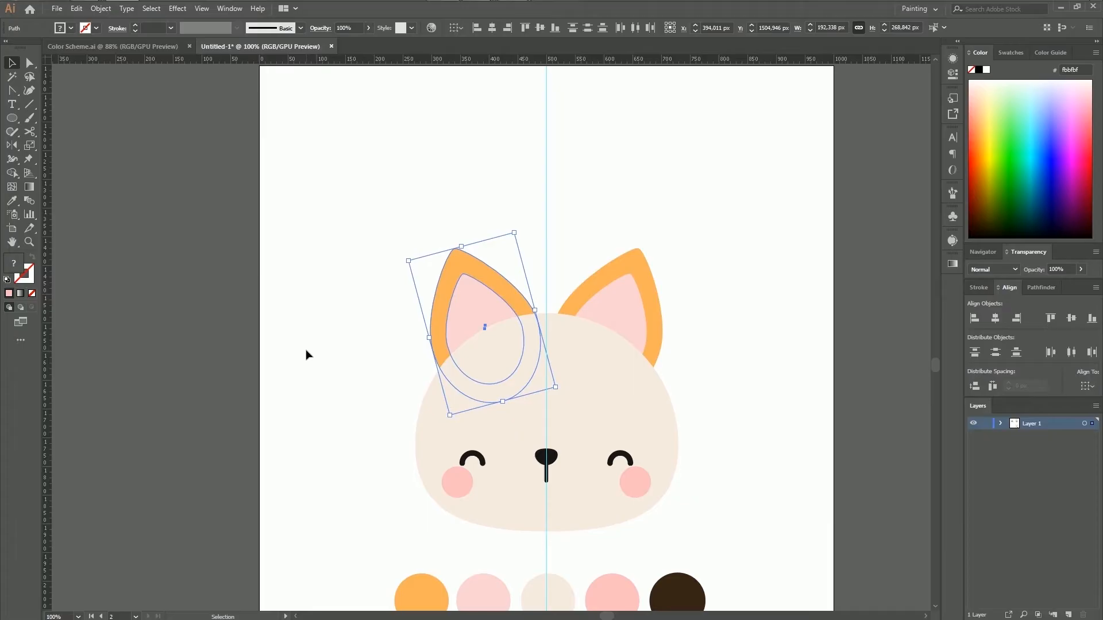
pyautogui.press('Left')
pyautogui.press('Left')
pyautogui.press('Left')
pyautogui.press('Left')
pyautogui.press('Left')
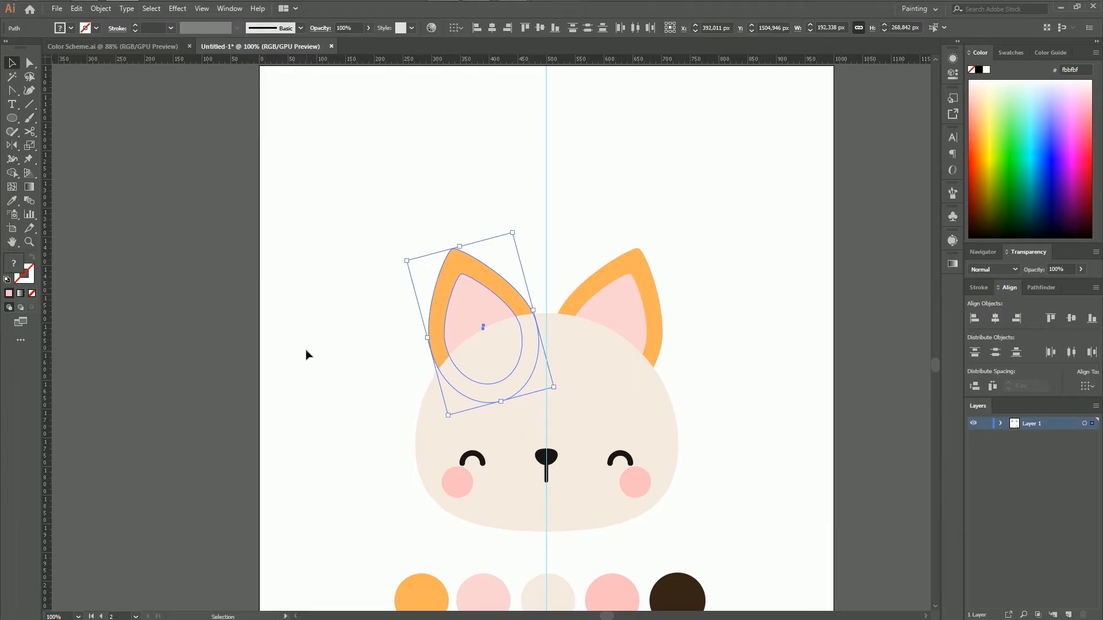
pyautogui.press('Left')
pyautogui.press('Left')
pyautogui.press('Left')
pyautogui.press('Left')
# Step: Shift the right ear with its inner shape about 10 px outward to match the left one
pyautogui.moveTo(585, 239); pyautogui.dragTo(687, 320)
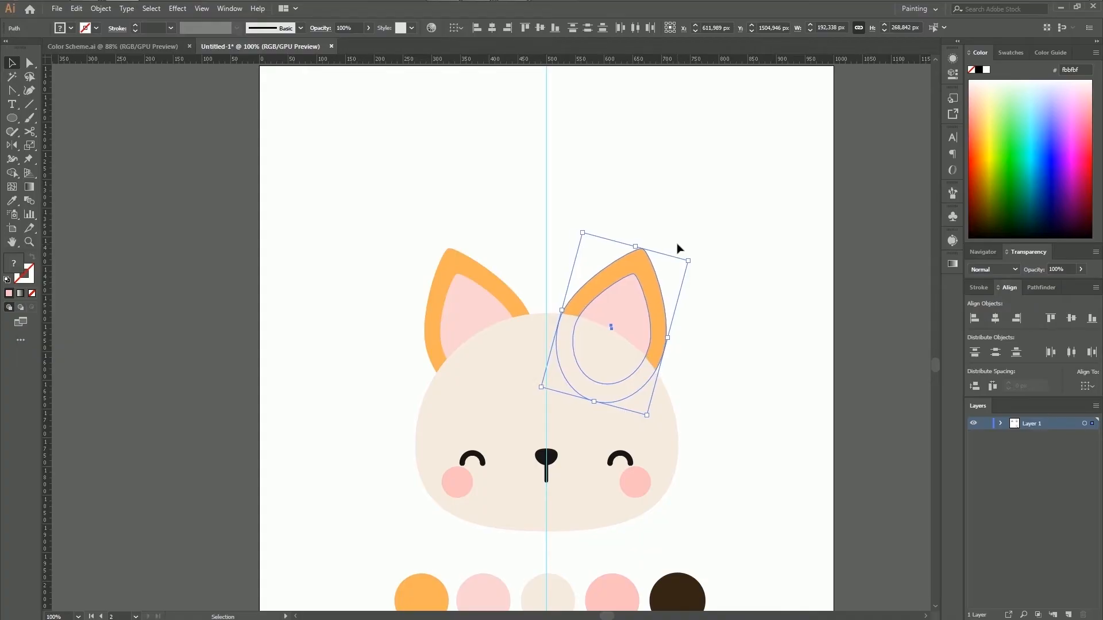
pyautogui.click(794, 407)
pyautogui.scroll(-1, 794, 406)
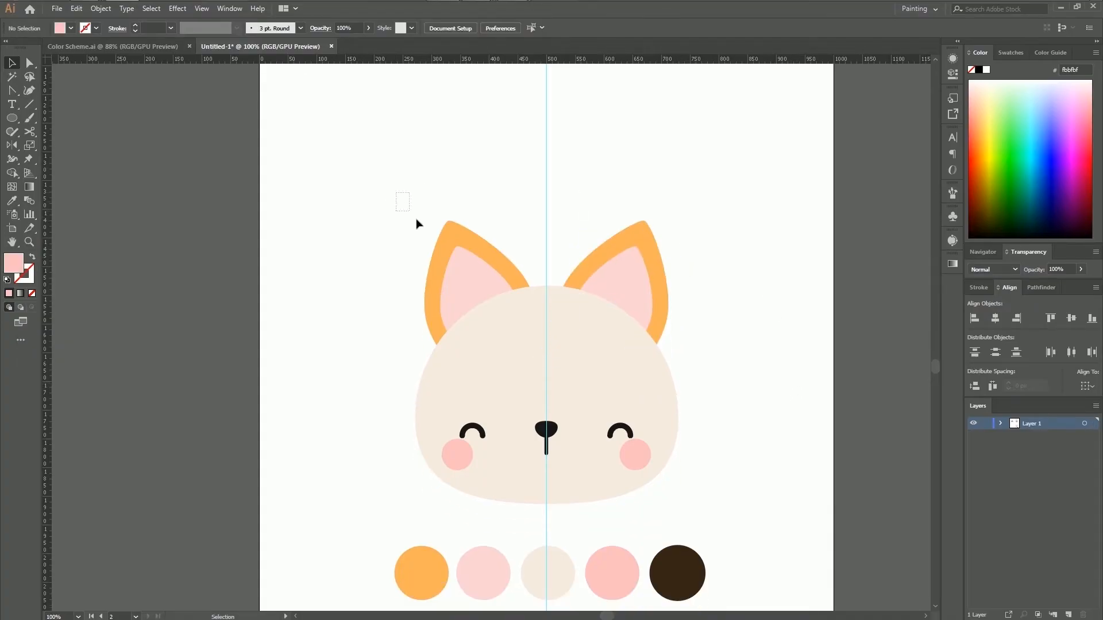
# Step: Lower both ears together slightly so they sit deeper behind the head
pyautogui.moveTo(404, 204); pyautogui.dragTo(682, 259)
pyautogui.hotkey('ctrl', 'shift', '[')
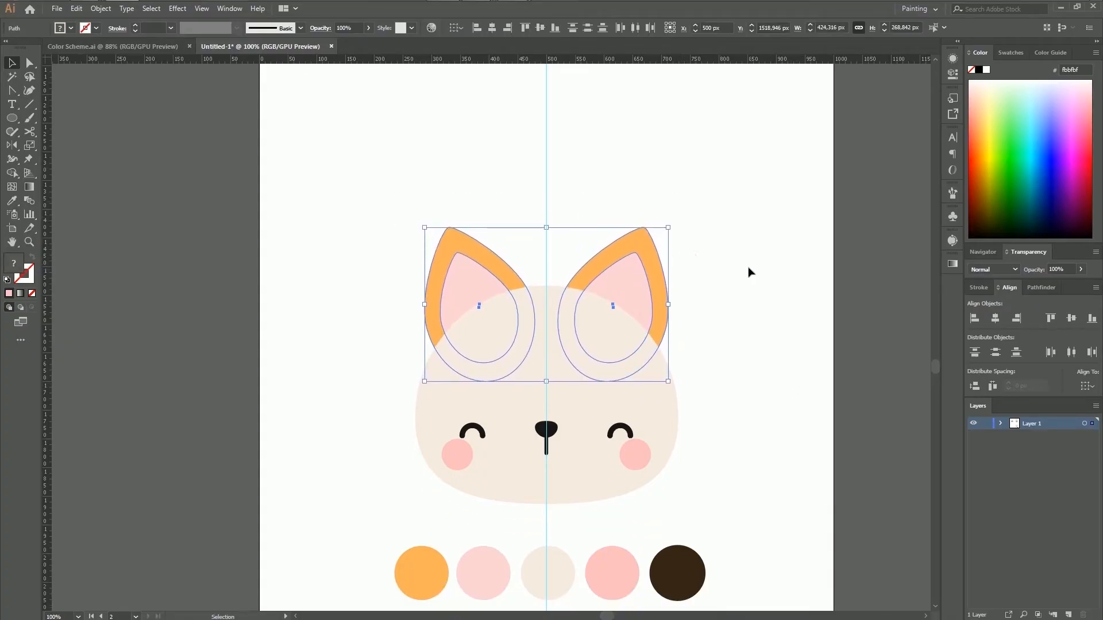
pyautogui.click(750, 283)
pyautogui.scroll(1, 747, 291)
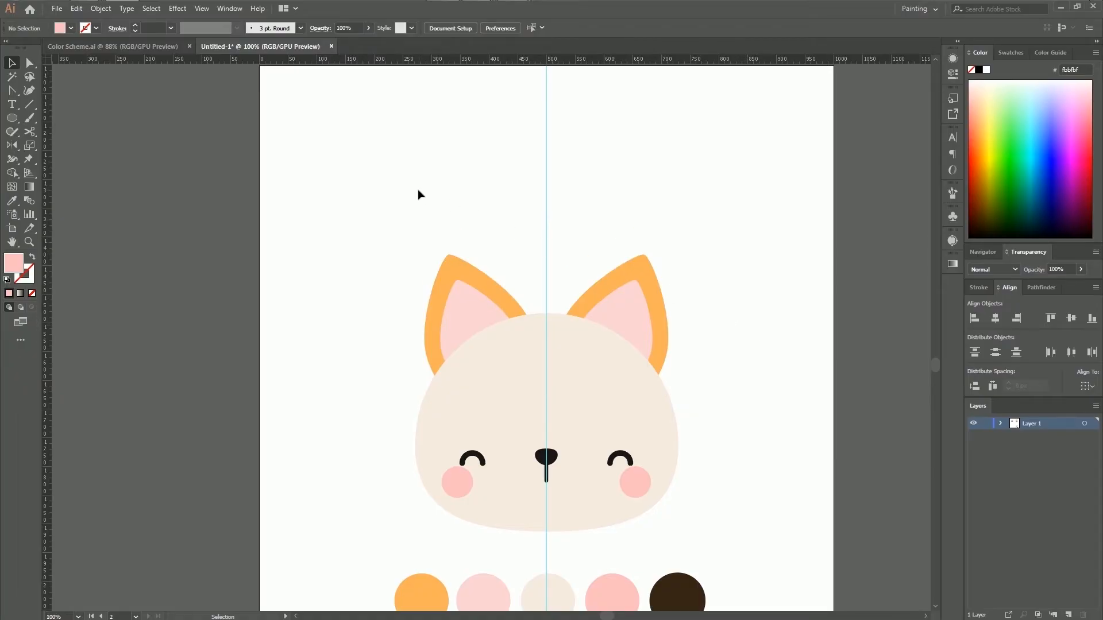
# Step: Group the shapes of both cat ears together
pyautogui.moveTo(411, 220); pyautogui.dragTo(670, 294)
pyautogui.press('a')
pyautogui.press('v')
pyautogui.hotkey('ctrl', 'g')
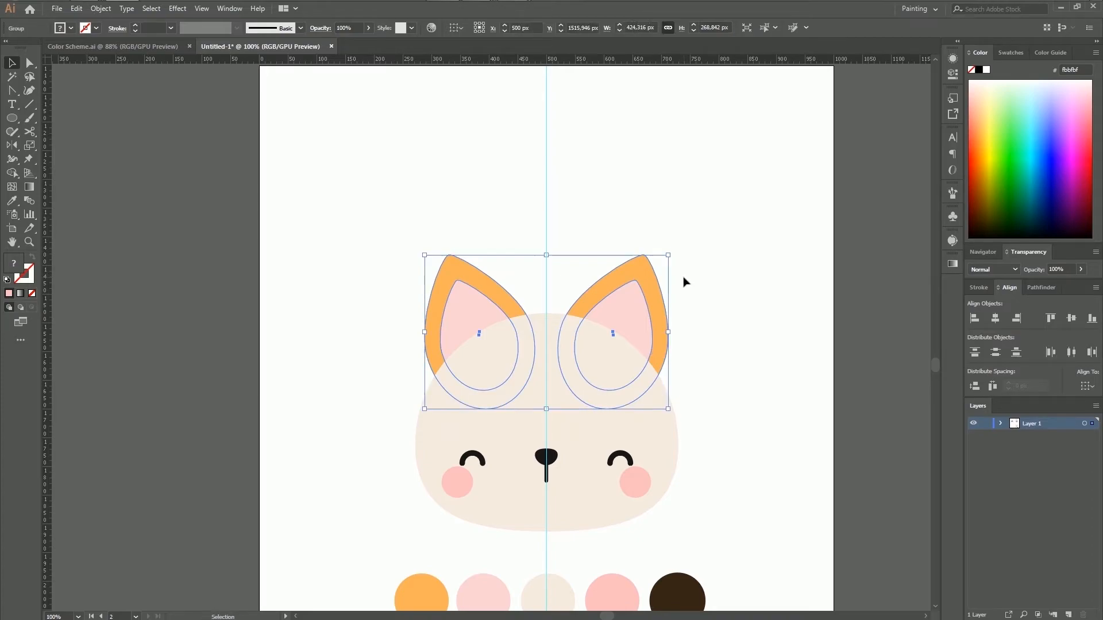
pyautogui.click(734, 265)
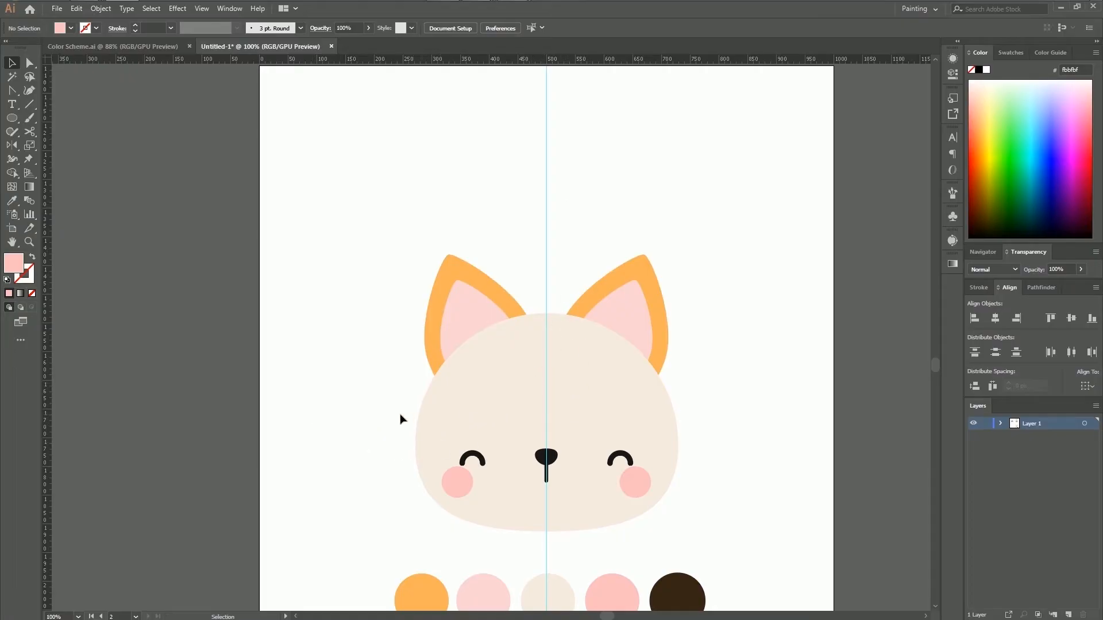
# Step: Draw a circle about 431 px wide over the cat's left ear and half of its head, filled with the palette's orange
pyautogui.click(12, 118)
pyautogui.moveTo(304, 234); pyautogui.dragTo(551, 468)
pyautogui.click(11, 201)
pyautogui.scroll(-2, 436, 517)
pyautogui.click(423, 540)
pyautogui.press('v')
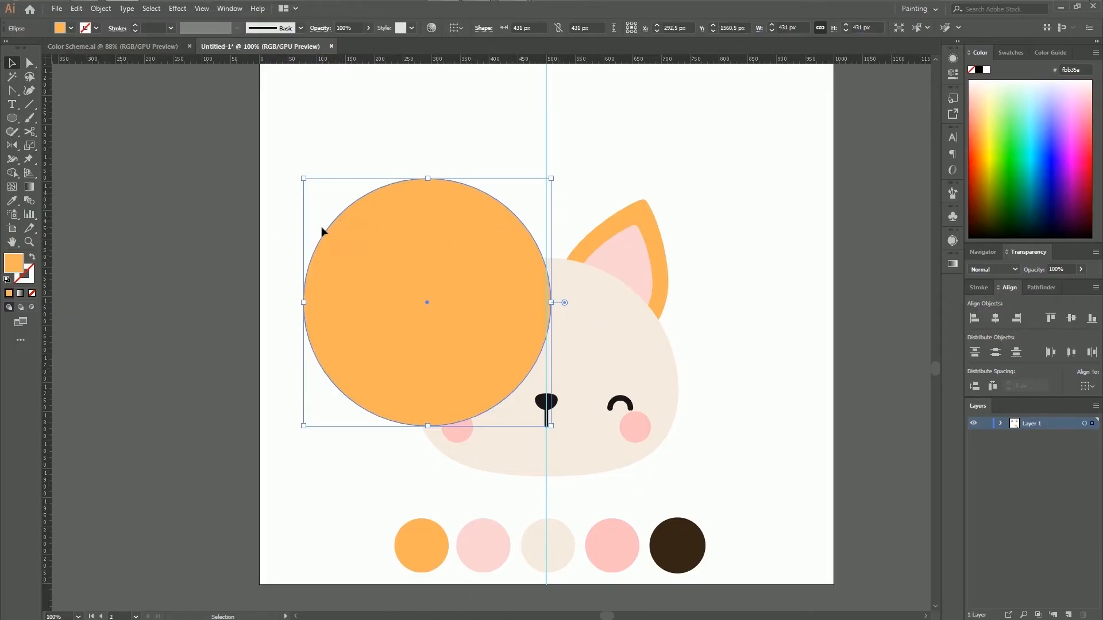
# Step: Restack the orange circle so it lies above the head and ears but behind the eyes, cheeks and nose
pyautogui.rightClick(362, 261)
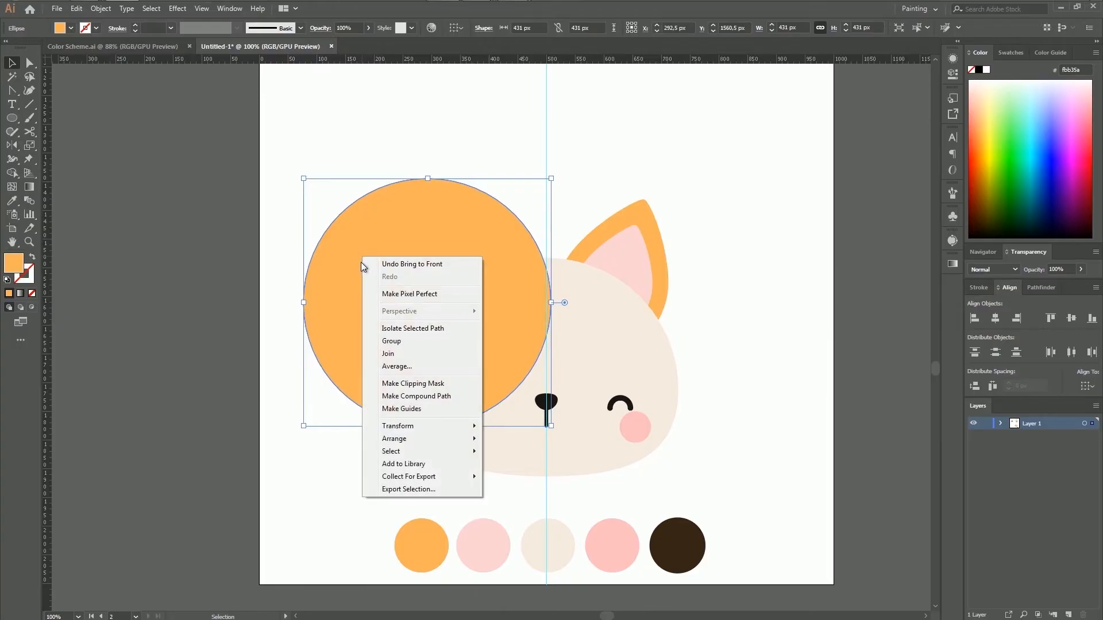
pyautogui.moveTo(428, 438)
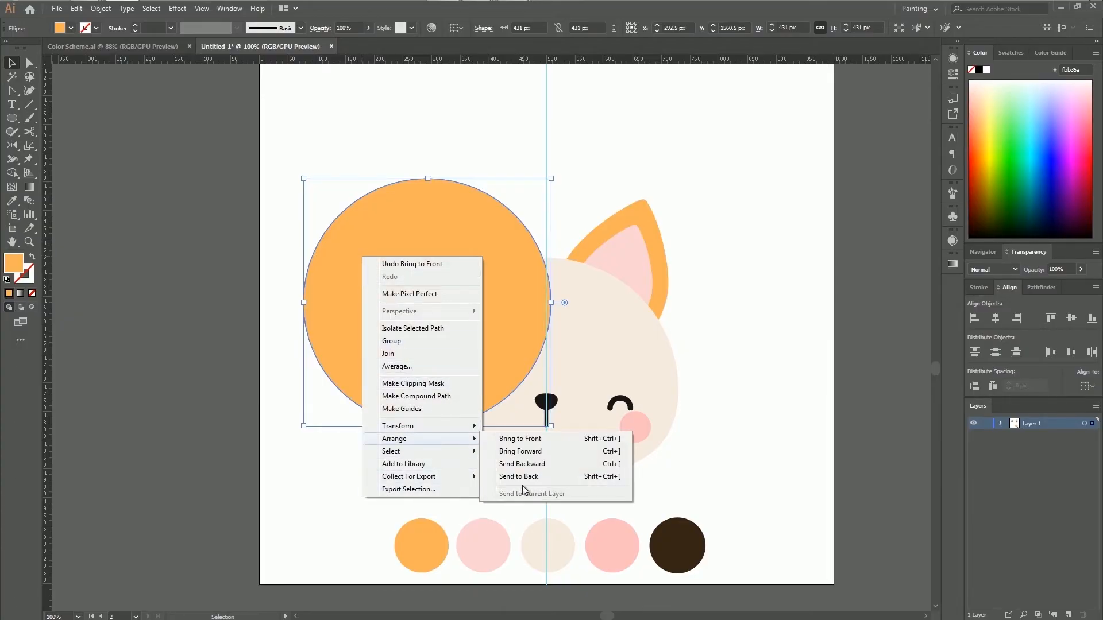
pyautogui.click(535, 478)
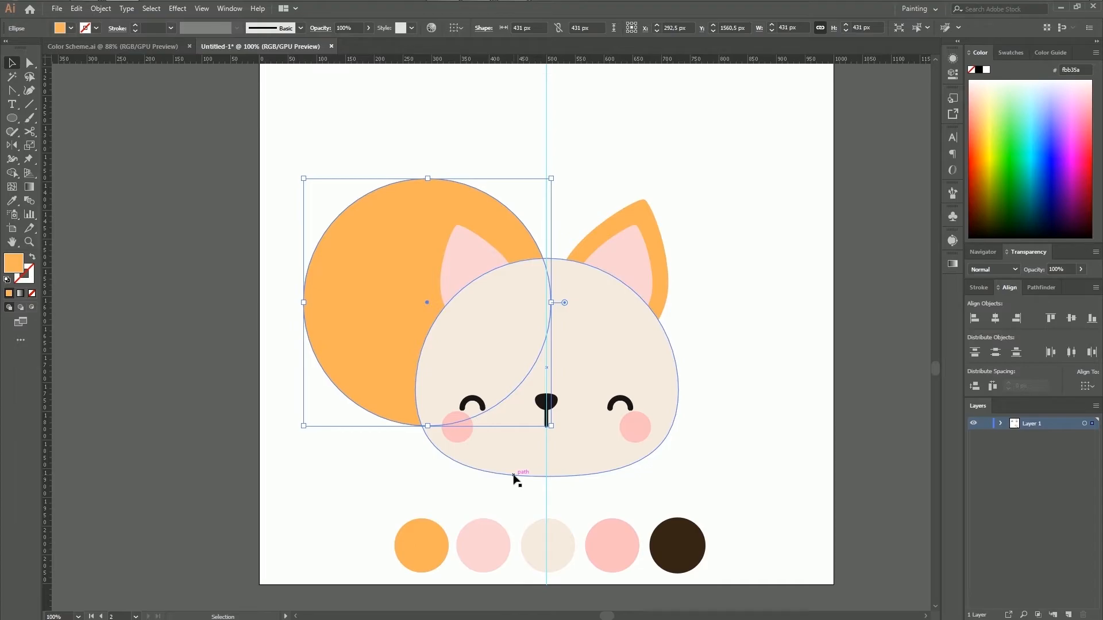
pyautogui.press('a')
pyautogui.hotkey('ctrl', ']')
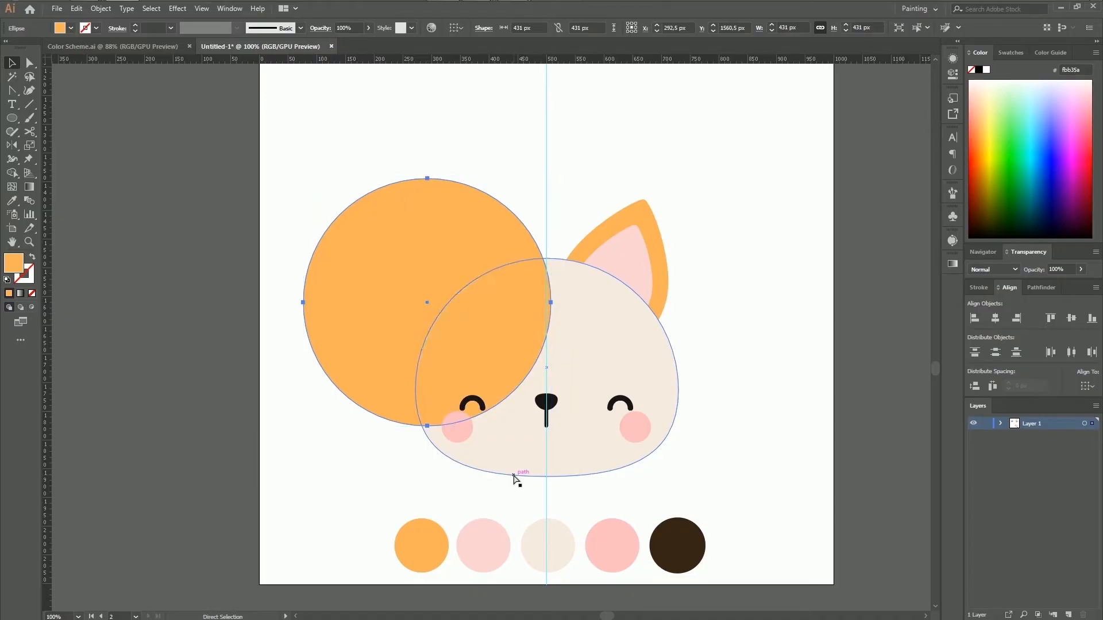
pyautogui.press('v')
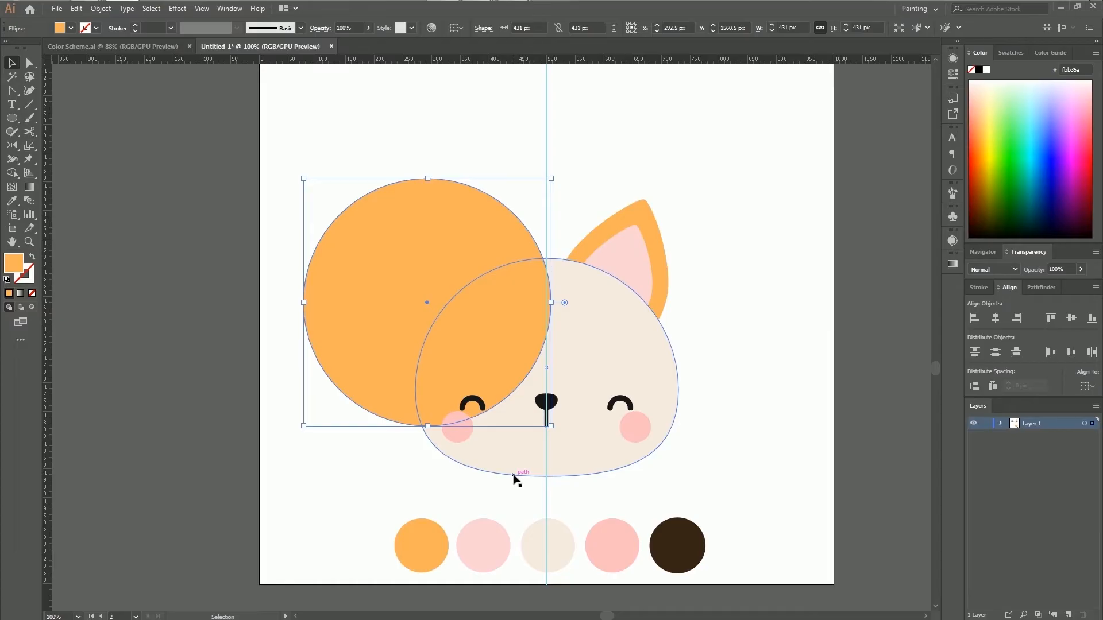
# Step: Shift the orange circle slightly right and down, and narrow it to about 408 px wide
pyautogui.press('Right')
pyautogui.press('Right')
pyautogui.press('Right')
pyautogui.press('Right')
pyautogui.press('Right')
pyautogui.press('Right')
pyautogui.press('Right')
pyautogui.press('Right')
pyautogui.press('Right')
pyautogui.press('Right')
pyautogui.press('Right')
pyautogui.press('Right')
pyautogui.press('Right')
pyautogui.press('Right')
pyautogui.press('Right')
pyautogui.press('Right')
pyautogui.press('Right')
pyautogui.press('Right')
pyautogui.press('Right')
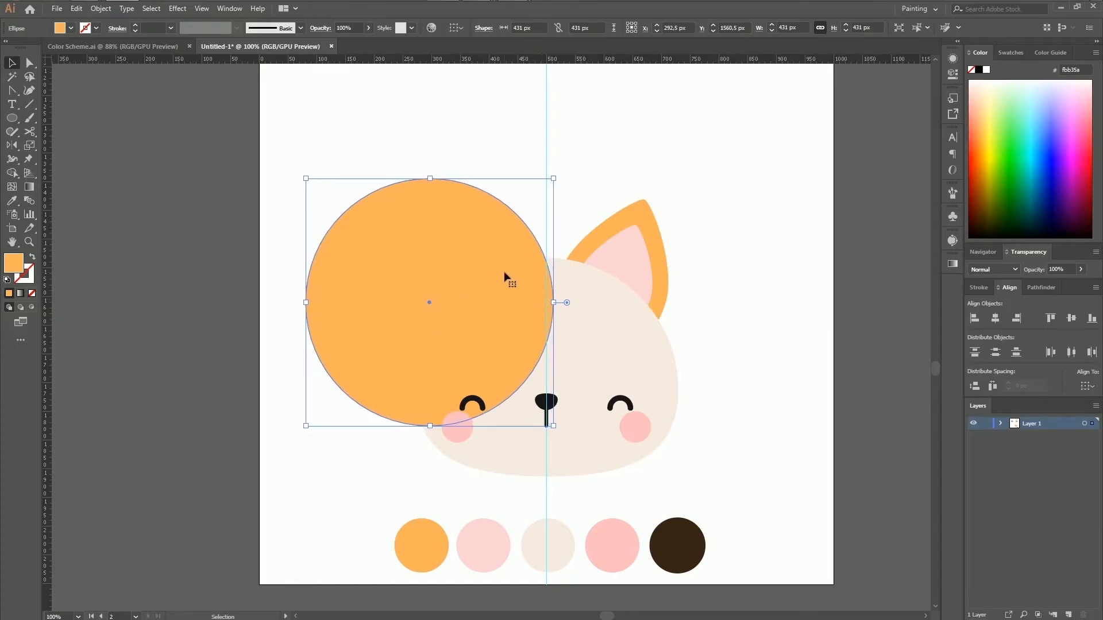
pyautogui.press('Down')
pyautogui.press('Down')
pyautogui.moveTo(562, 303); pyautogui.dragTo(546, 305)
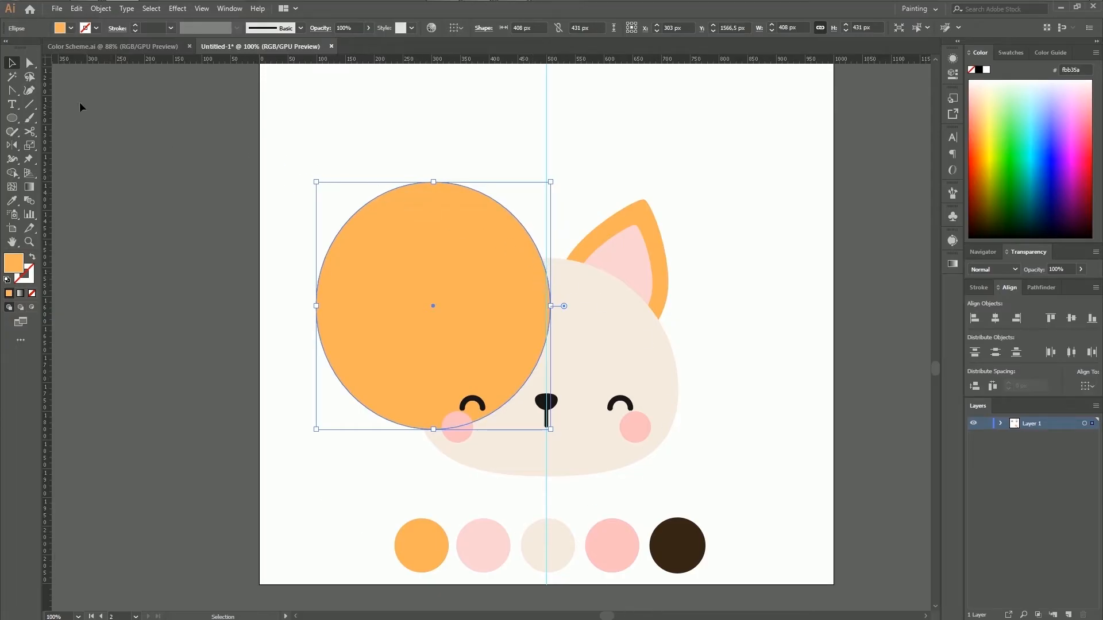
# Step: Remove the part of the orange ellipse outside the head with the Shape Builder, leaving a patch on the face
pyautogui.click(278, 123)
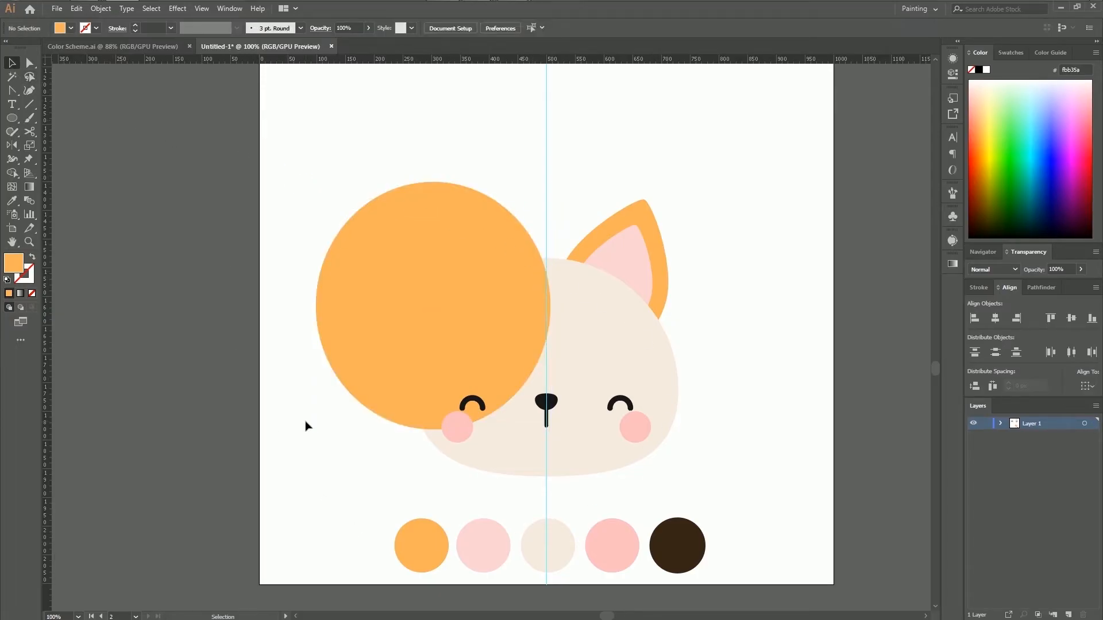
pyautogui.click(603, 348)
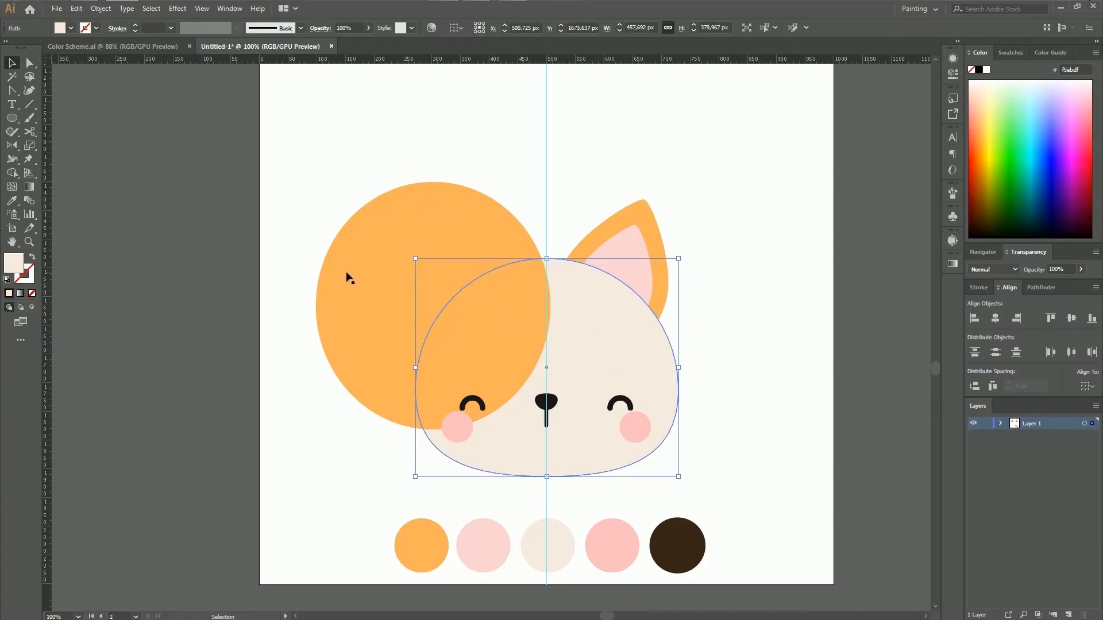
pyautogui.keyDown('shift'); pyautogui.click(366, 269); pyautogui.keyUp('shift')
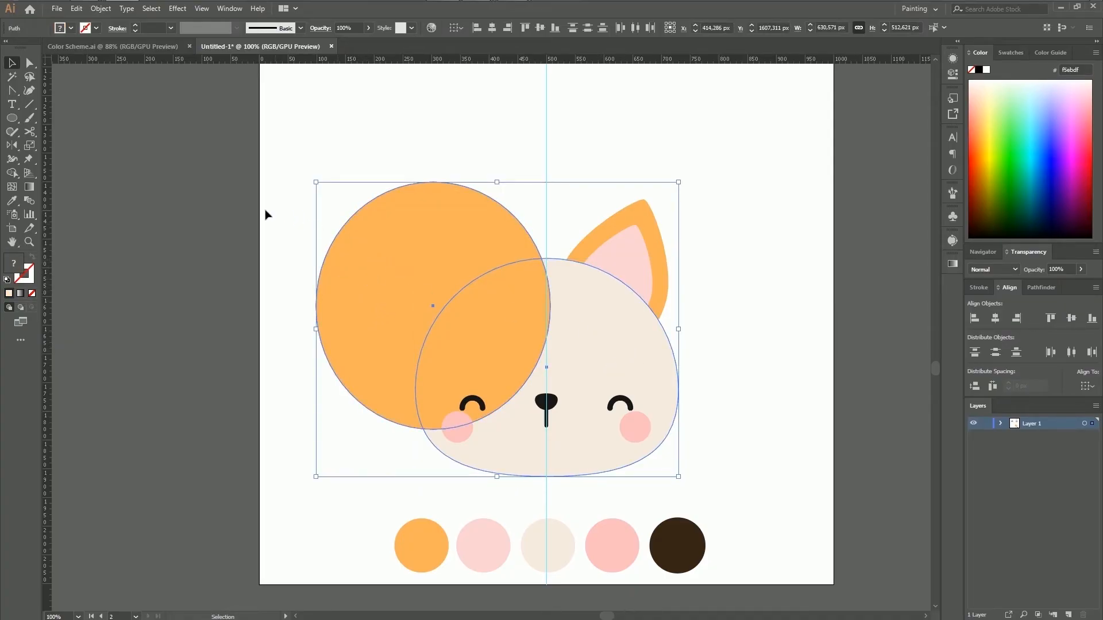
pyautogui.click(12, 174)
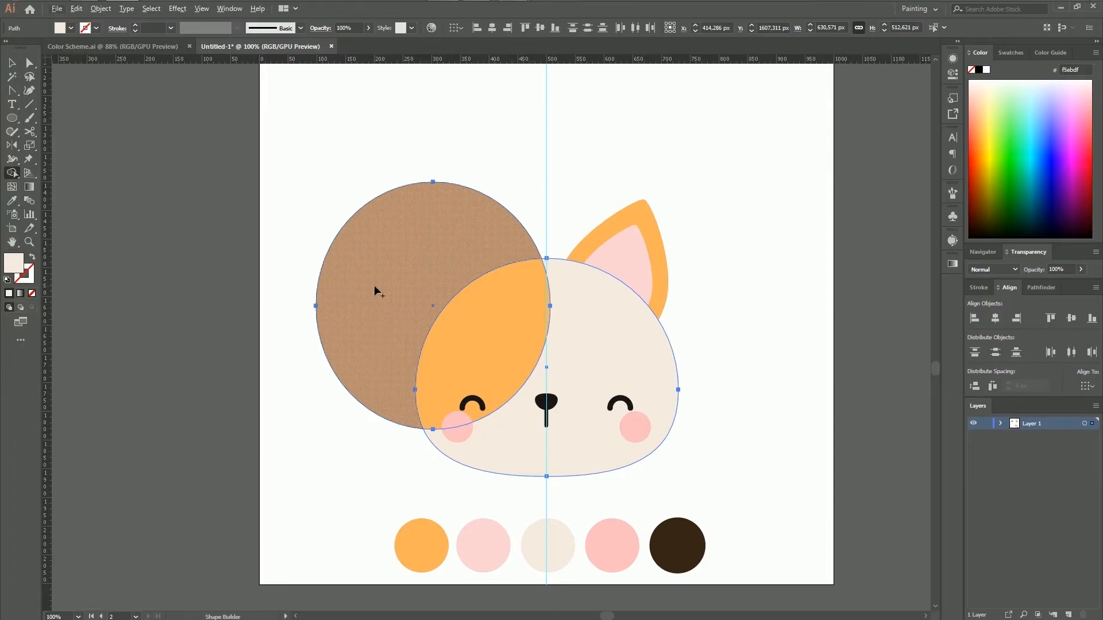
pyautogui.hotkey('ctrl', '+')
pyautogui.hotkey('ctrl', '+')
pyautogui.hotkey('ctrl', '+')
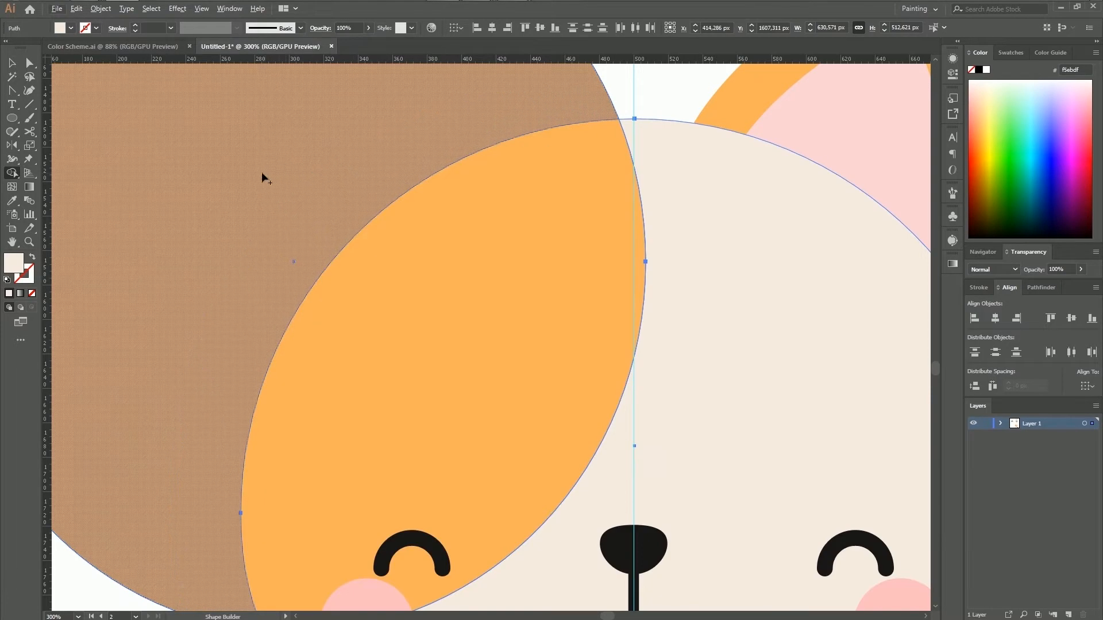
pyautogui.hotkey('ctrl', '-')
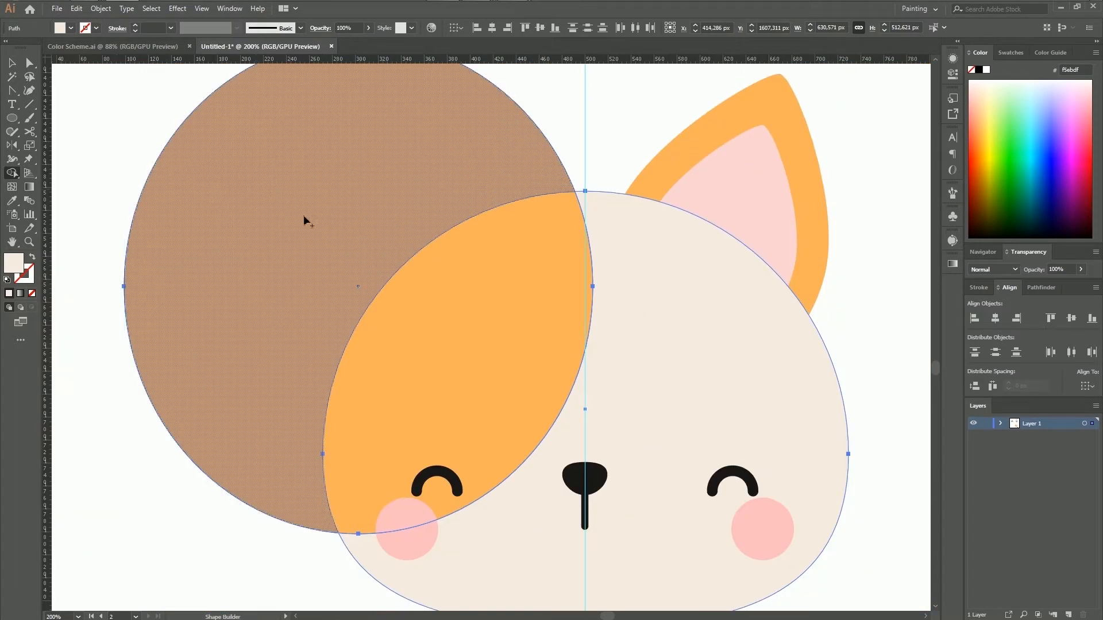
pyautogui.scroll(2, 310, 264)
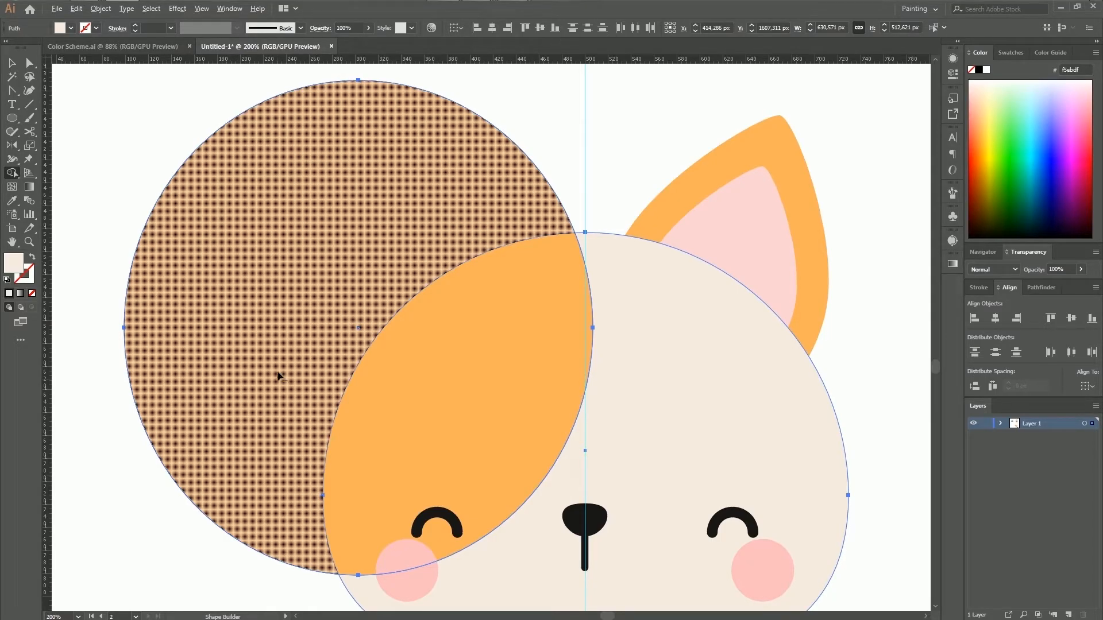
pyautogui.keyDown('alt'); pyautogui.click(282, 375); pyautogui.keyUp('alt')
pyautogui.click(12, 63)
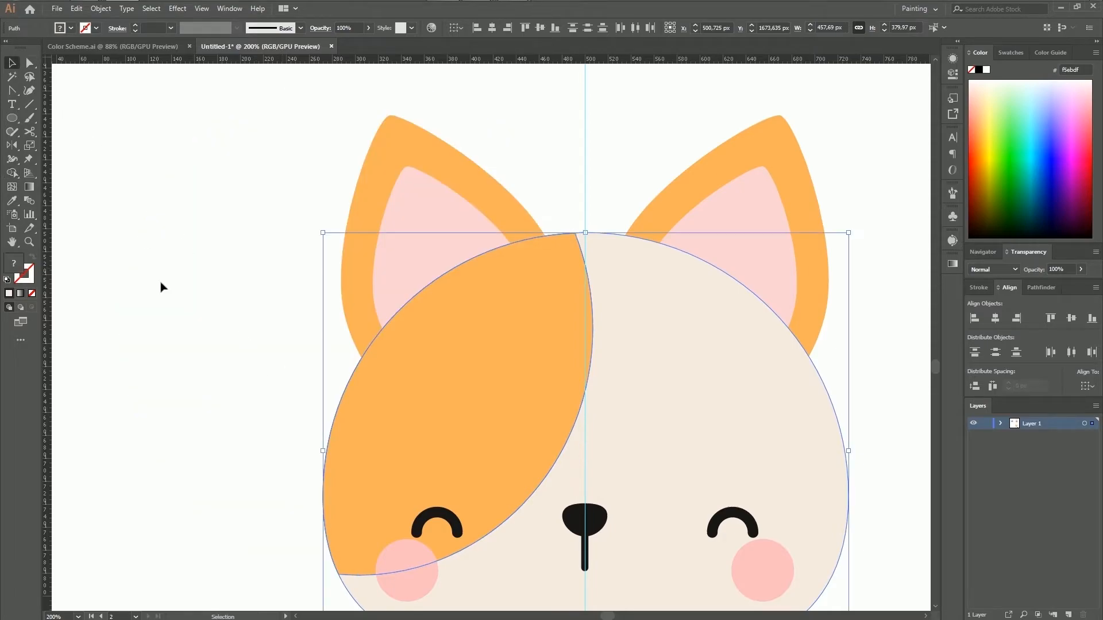
# Step: Group the cat's eyes, cheeks and nose into one facial features group
pyautogui.click(182, 316)
pyautogui.hotkey('ctrl', '-')
pyautogui.hotkey('ctrl', '-')
pyautogui.hotkey('ctrl', '-')
pyautogui.hotkey('ctrl', '-')
pyautogui.click(512, 380)
pyautogui.hotkey('ctrl', '+')
pyautogui.hotkey('ctrl', '+')
pyautogui.hotkey('ctrl', '+')
pyautogui.click(582, 446)
pyautogui.click(612, 361)
pyautogui.keyDown('shift'); pyautogui.click(605, 322); pyautogui.keyUp('shift')
pyautogui.keyDown('shift'); pyautogui.click(353, 359); pyautogui.keyUp('shift')
pyautogui.keyDown('shift'); pyautogui.click(376, 322); pyautogui.keyUp('shift')
pyautogui.keyDown('shift'); pyautogui.click(497, 325); pyautogui.keyUp('shift')
pyautogui.hotkey('ctrl', 'g')
# Step: Nudge the grouped facial features slightly upward on the cat's head
pyautogui.press('Up')
pyautogui.press('Up')
pyautogui.press('Up')
pyautogui.press('Up')
pyautogui.press('Up')
pyautogui.press('Up')
pyautogui.press('Up')
pyautogui.press('Up')
pyautogui.press('Up')
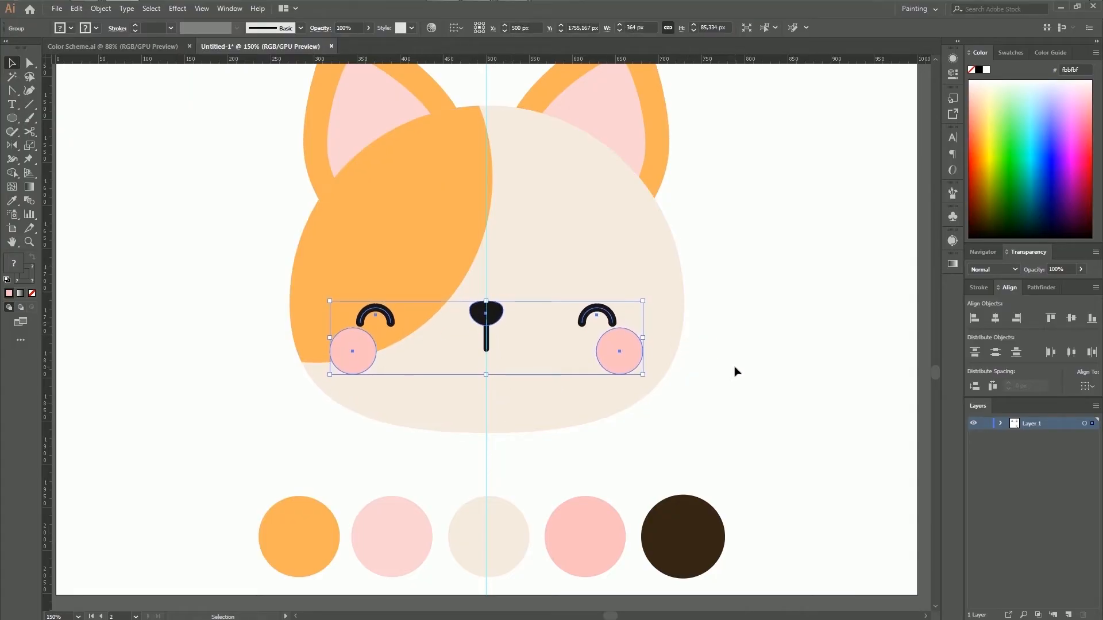
pyautogui.click(754, 374)
pyautogui.hotkey('ctrl', '-')
pyautogui.hotkey('ctrl', '-')
pyautogui.hotkey('ctrl', '-')
pyautogui.hotkey('ctrl', '+')
pyautogui.hotkey('ctrl', '+')
pyautogui.click(485, 319)
pyautogui.press('Up')
pyautogui.press('Up')
pyautogui.click(708, 372)
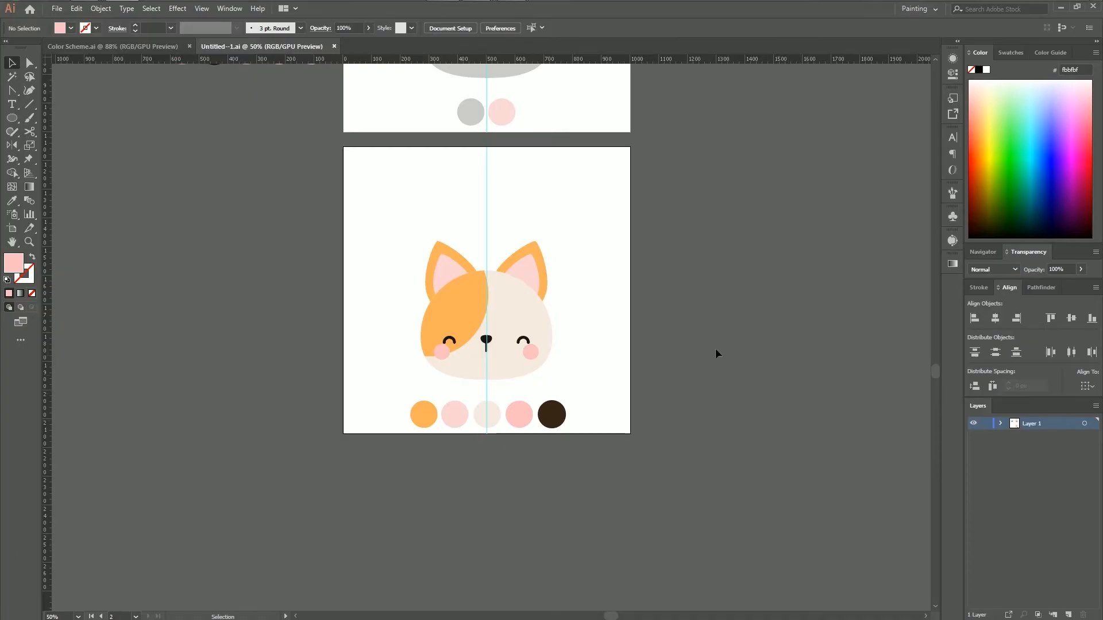
# Step: Duplicate the cat artboard with its artwork to the right of the original
pyautogui.click(13, 231)
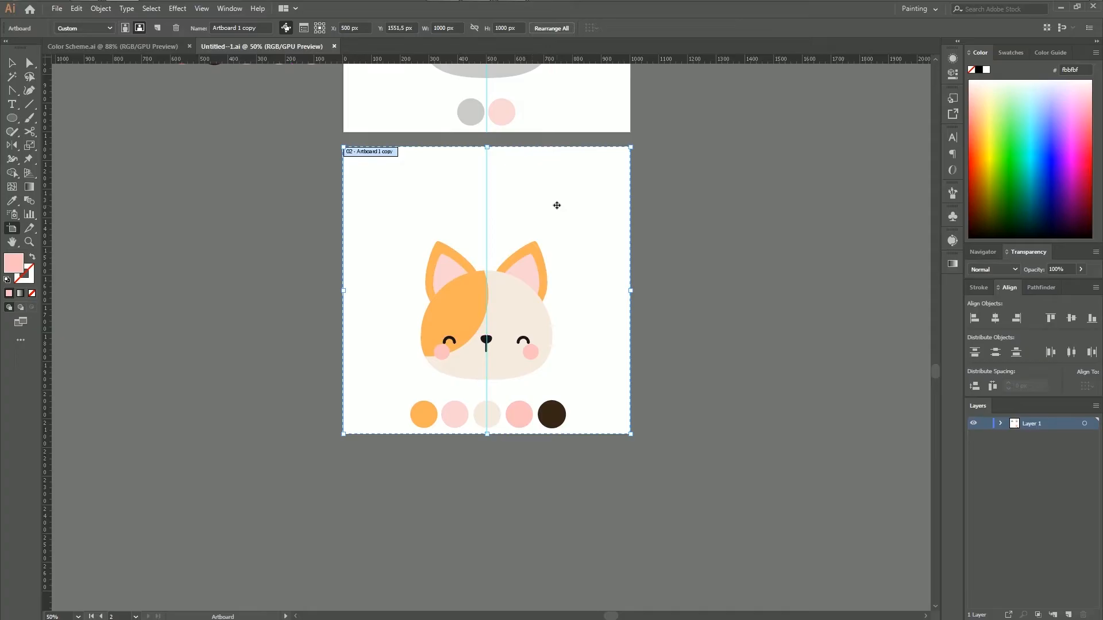
pyautogui.scroll(3, 689, 373)
pyautogui.hscroll(5, 632, 345)
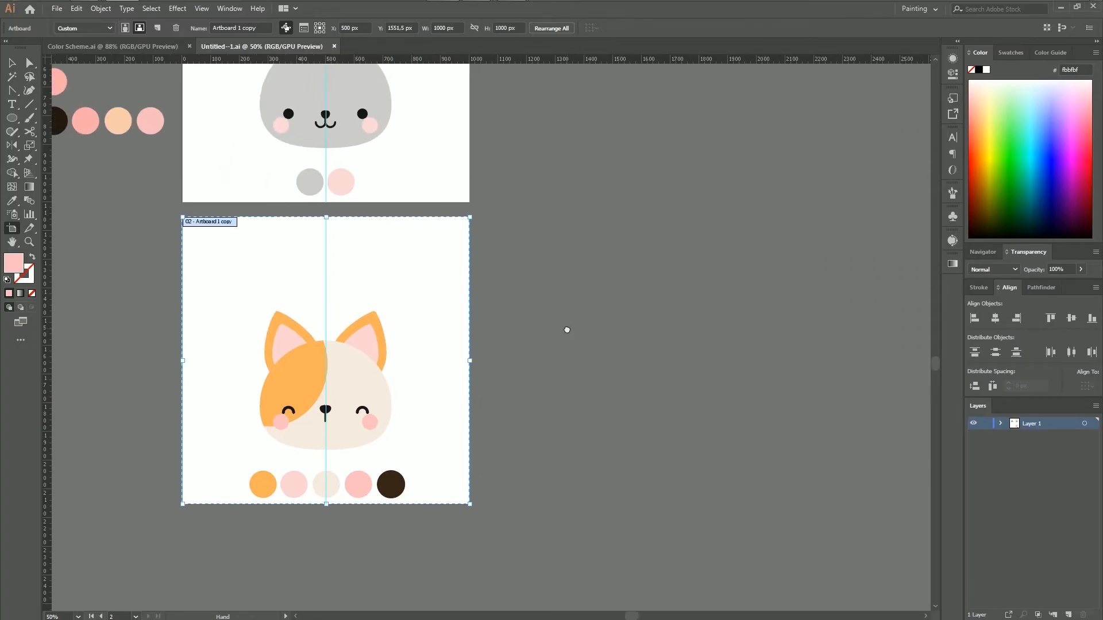
pyautogui.moveTo(428, 283); pyautogui.dragTo(726, 288)
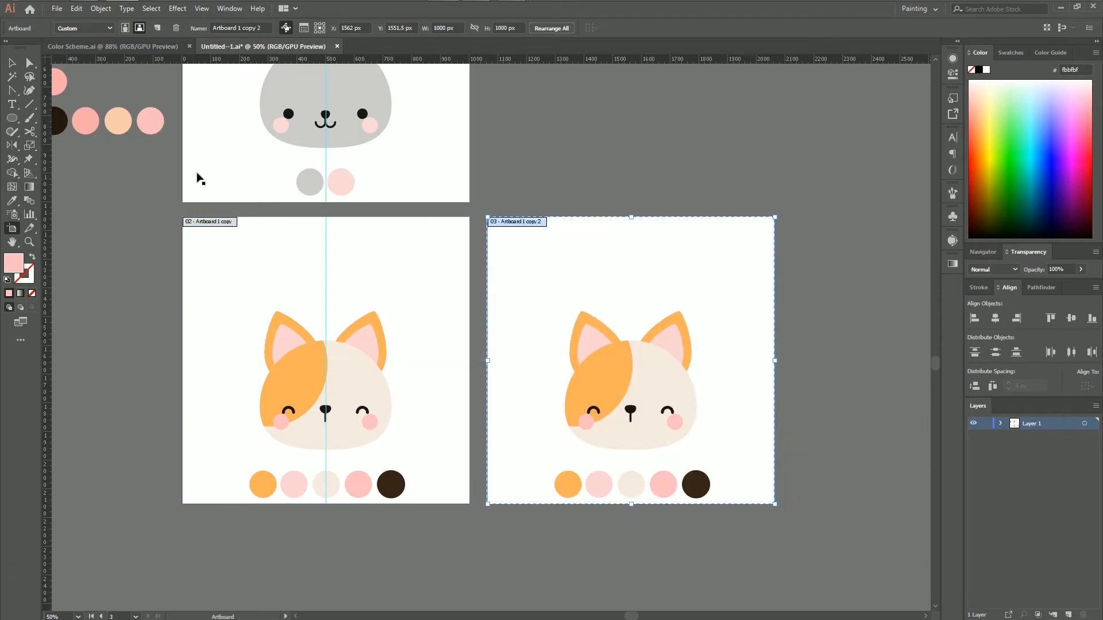
pyautogui.press('v')
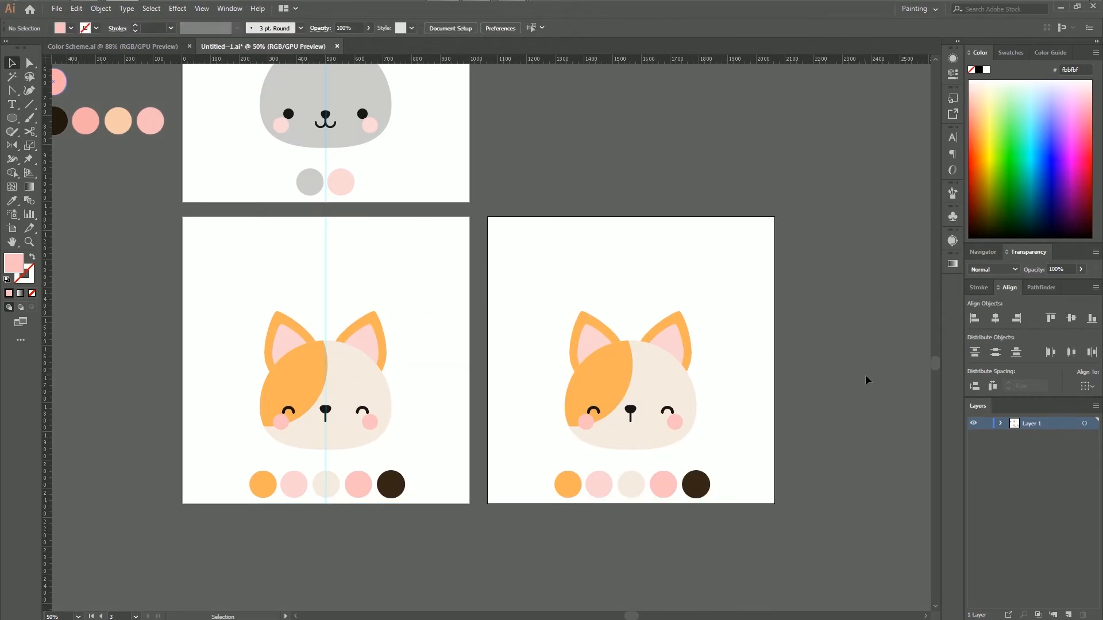
# Step: Replace the copied artboard's orange-based palette with the two blue, dark purple and light pink colour circles
pyautogui.moveTo(537, 469); pyautogui.dragTo(735, 516)
pyautogui.press('Delete')
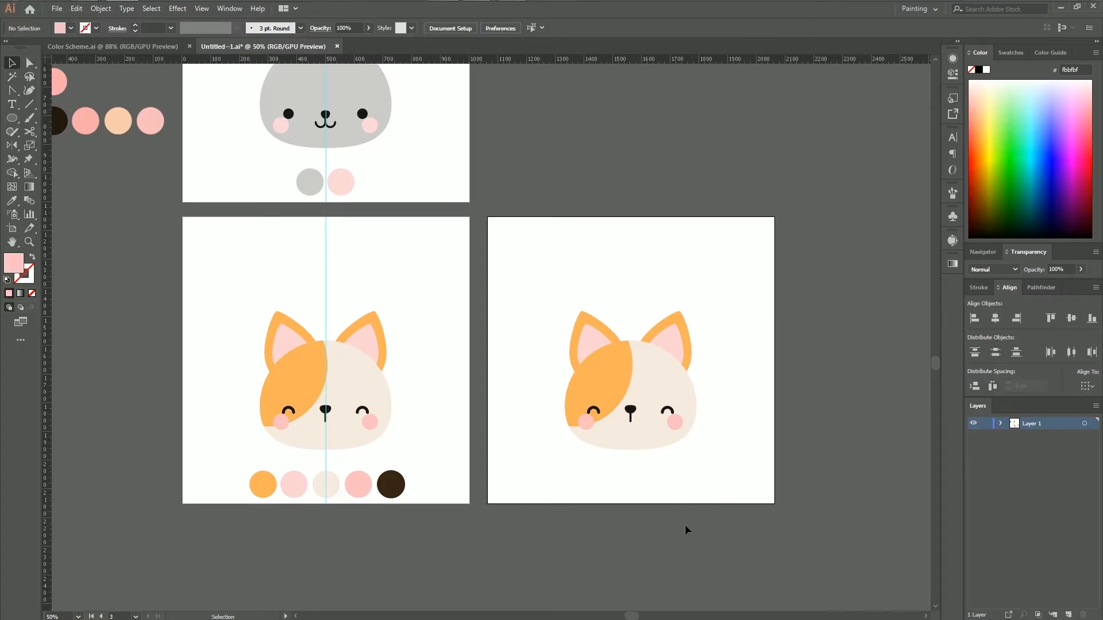
pyautogui.hotkey('ctrl', '-')
pyautogui.hotkey('ctrl', '-')
pyautogui.moveTo(308, 198); pyautogui.dragTo(587, 411)
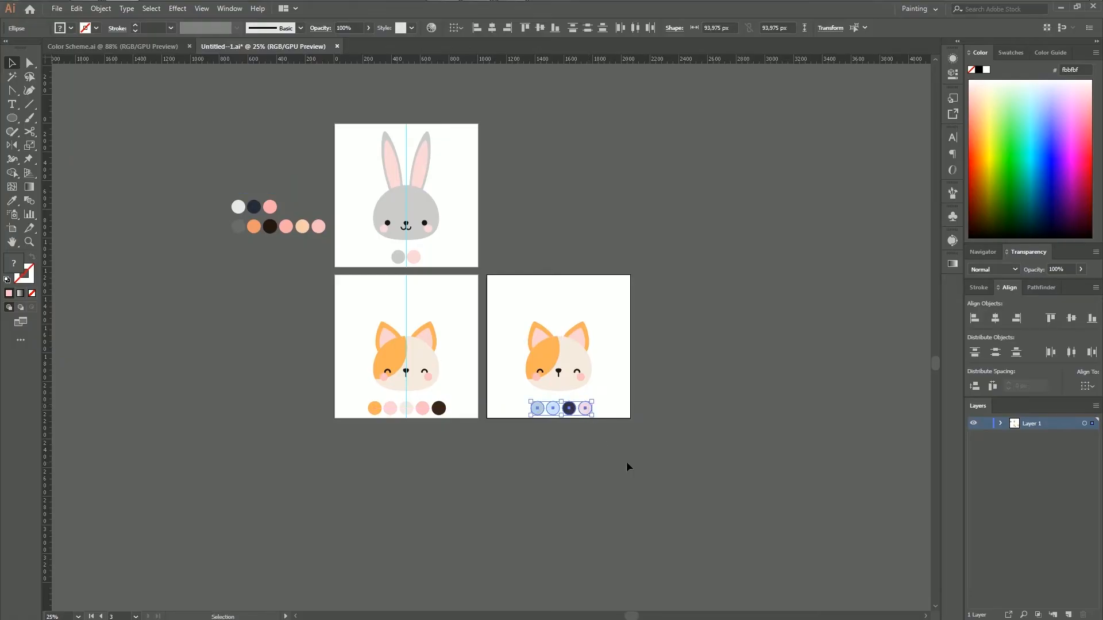
pyautogui.click(628, 459)
pyautogui.hotkey('ctrl', '+')
pyautogui.hotkey('ctrl', '+')
pyautogui.moveTo(846, 422); pyautogui.dragTo(747, 394)
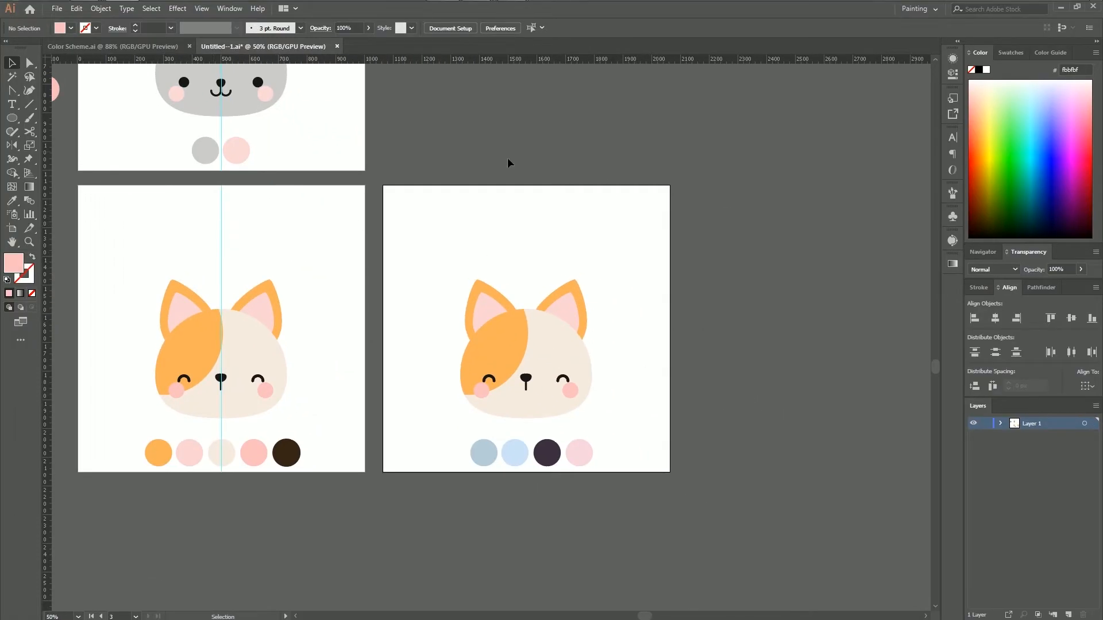
# Step: Draw a vertical 1000 px line over the full height of the new artboard and change the rulers to artboard rulers
pyautogui.click(29, 104)
pyautogui.moveTo(422, 185); pyautogui.dragTo(415, 469)
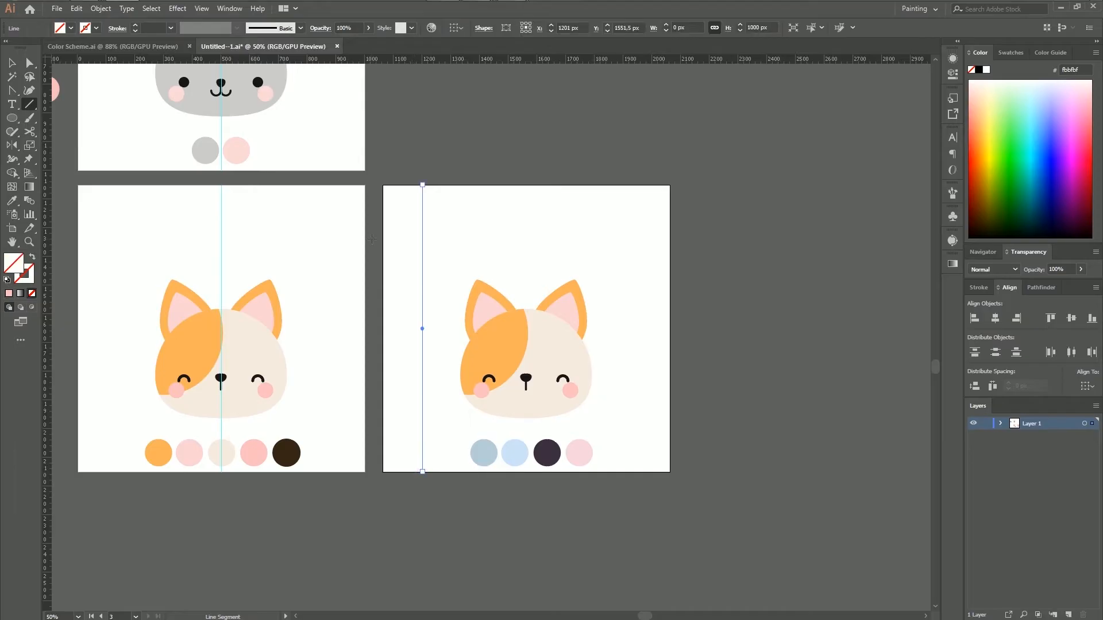
pyautogui.click(954, 73)
pyautogui.press('v')
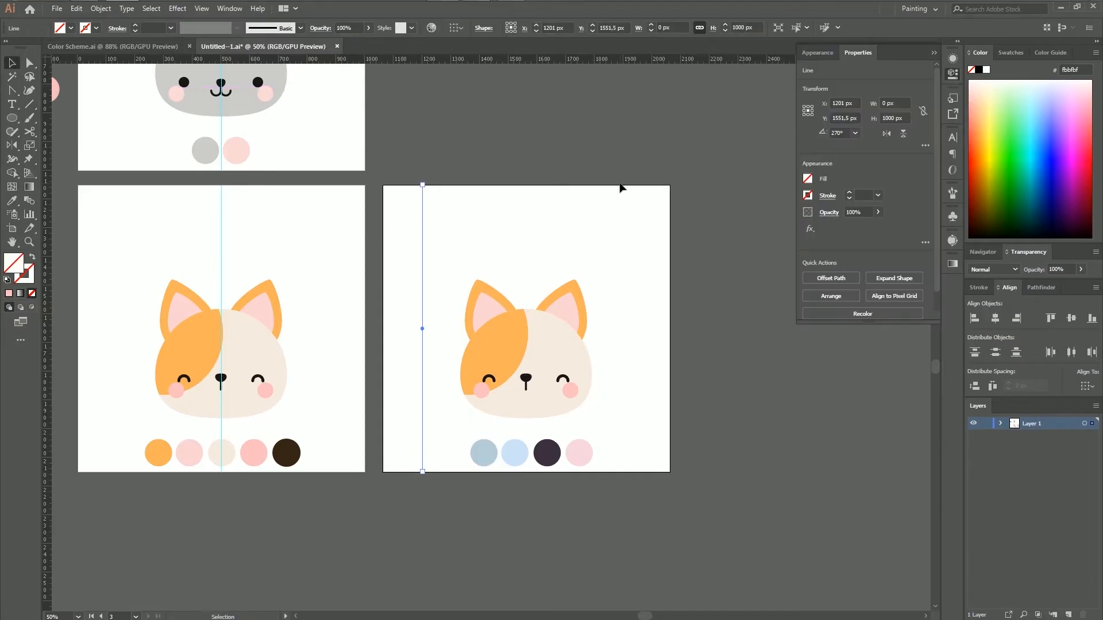
pyautogui.hotkey('ctrl', '+')
pyautogui.moveTo(613, 121); pyautogui.dragTo(509, 164)
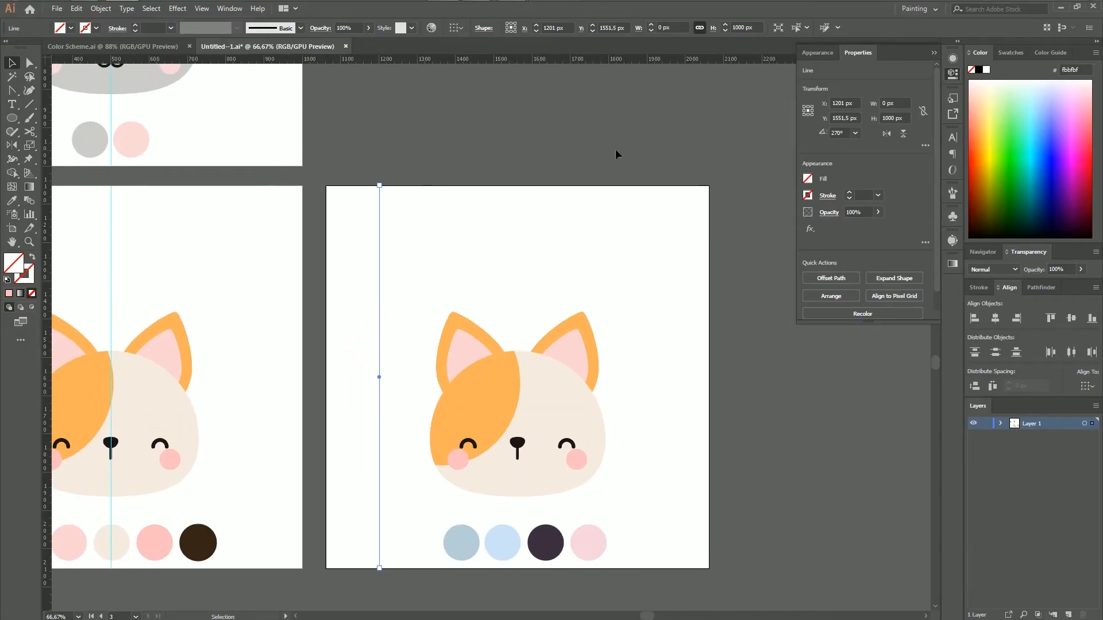
pyautogui.rightClick(592, 60)
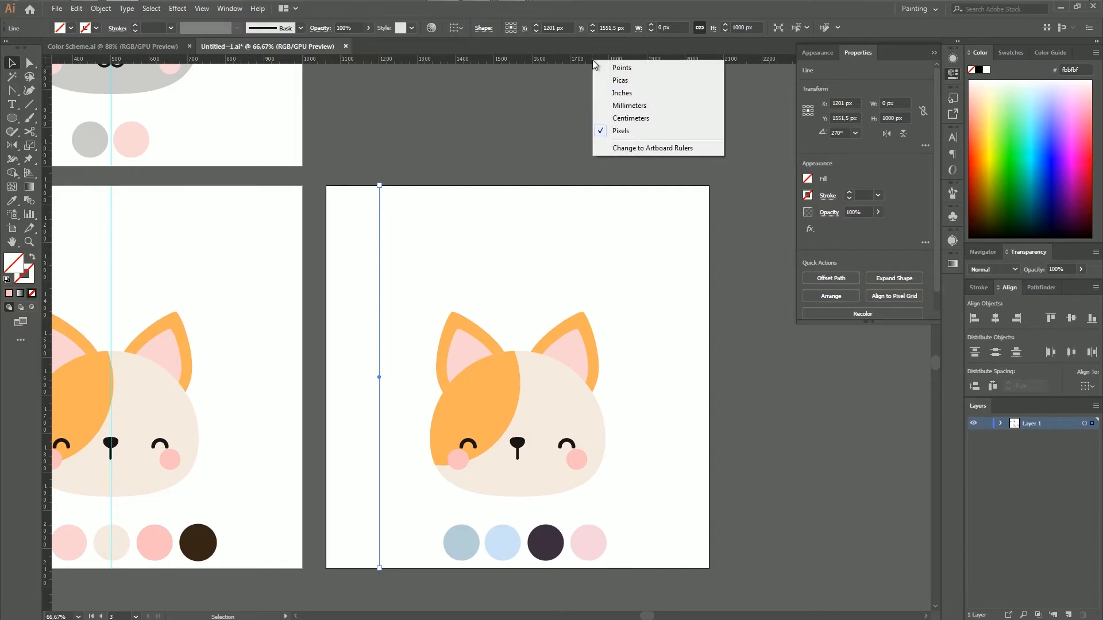
pyautogui.click(695, 148)
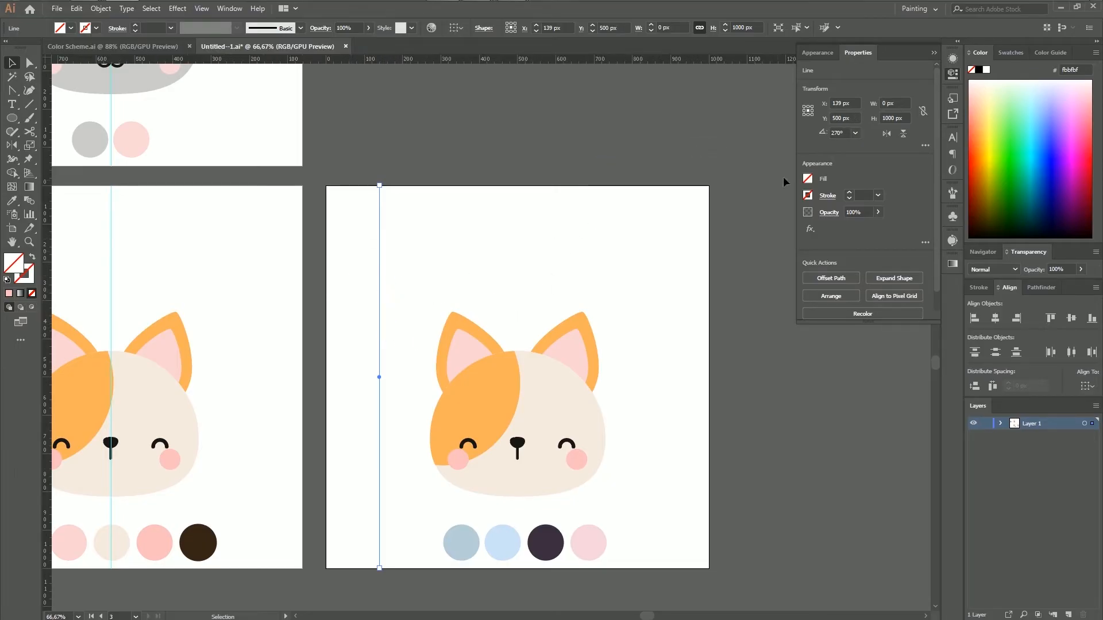
# Step: Set the vertical line's X position to 500 px and convert it into a guide
pyautogui.moveTo(854, 104); pyautogui.dragTo(840, 101)
pyautogui.write('500')
pyautogui.press('Return')
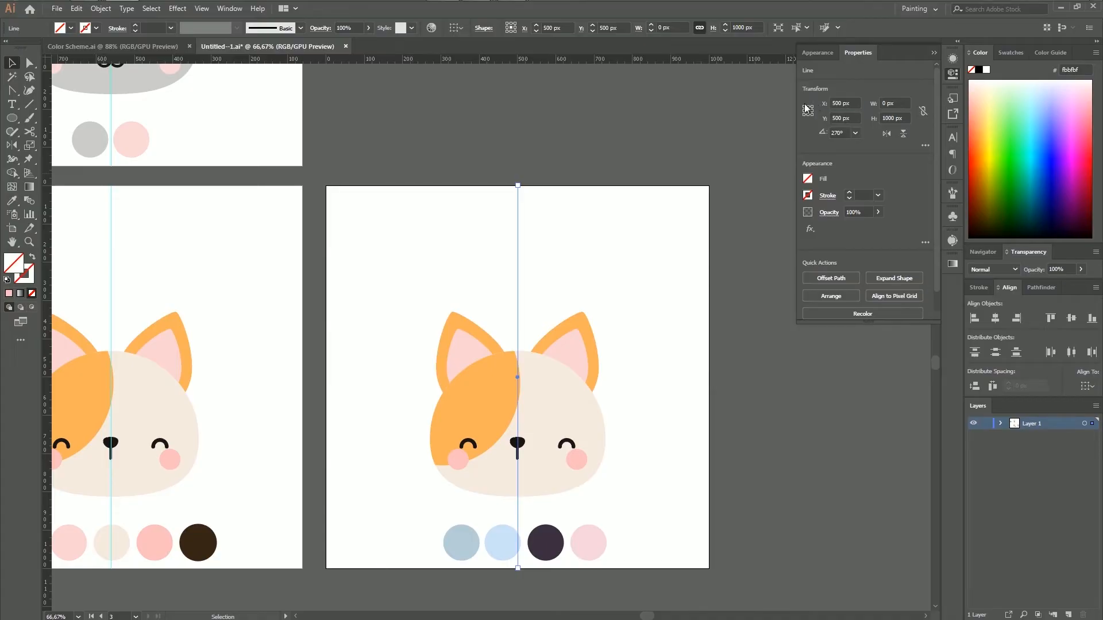
pyautogui.rightClick(518, 252)
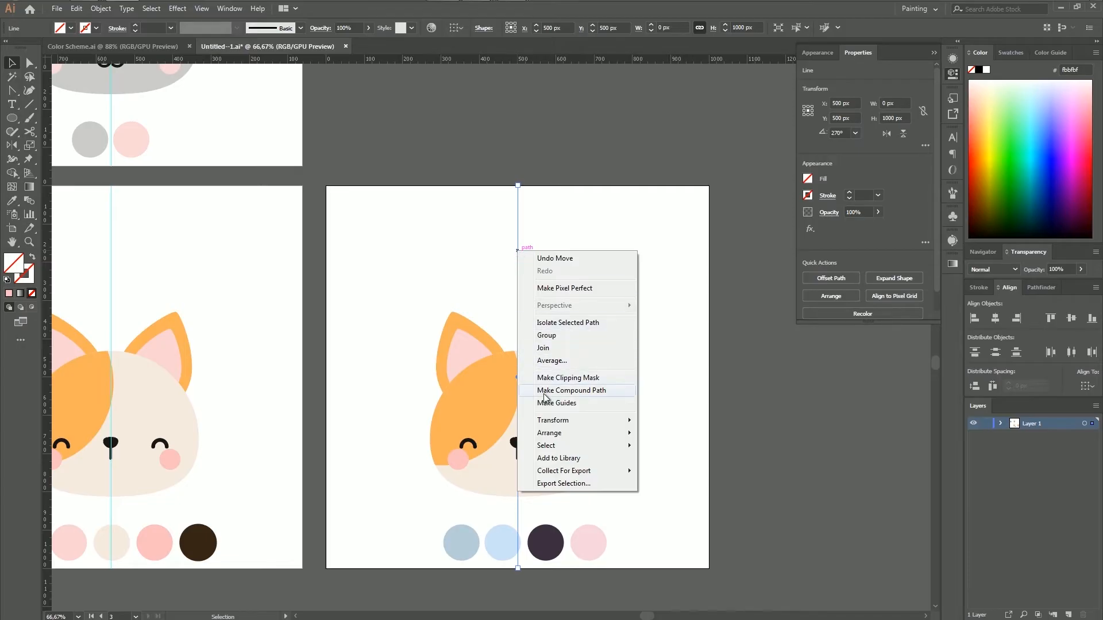
pyautogui.click(592, 405)
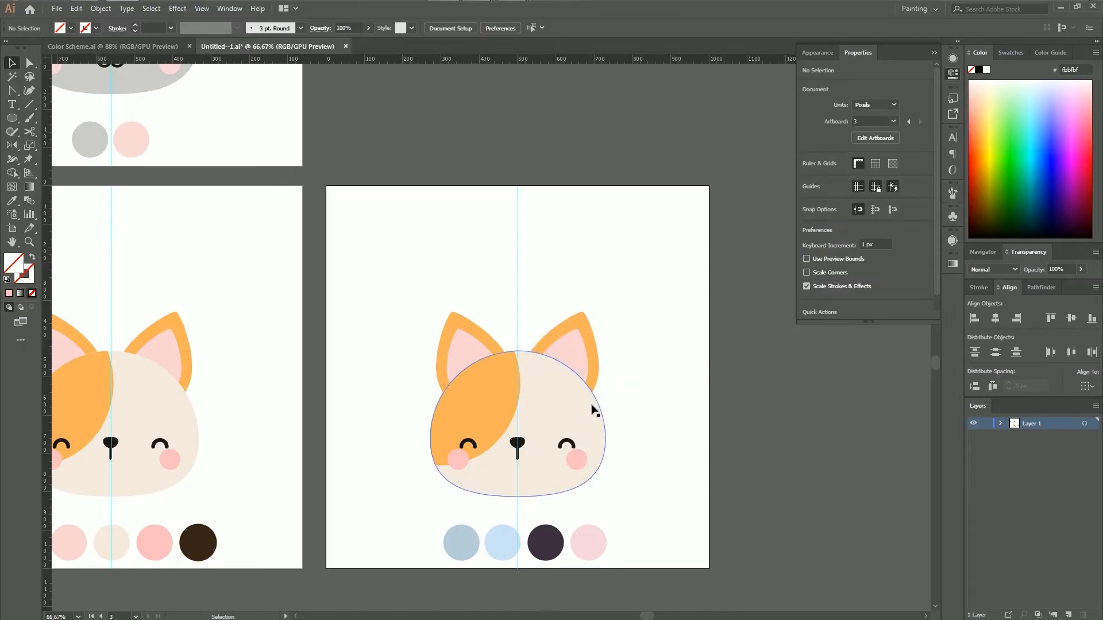
# Step: Delete both ears and the orange face patch from the copied cat on the new artboard
pyautogui.click(935, 53)
pyautogui.scroll(-3, 776, 415)
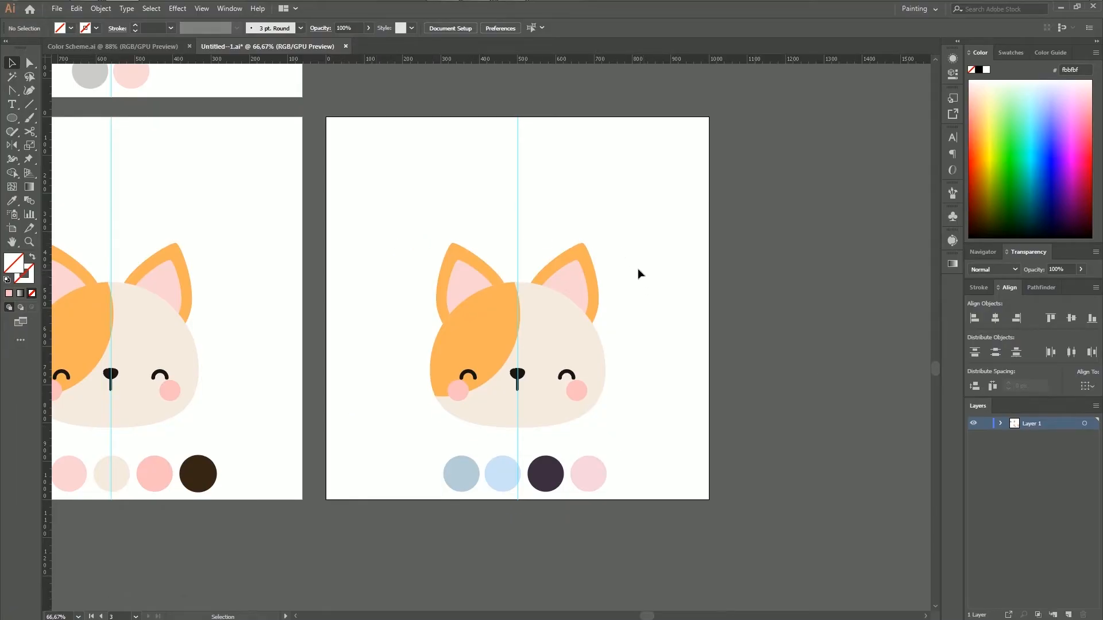
pyautogui.hotkey('ctrl', '1')
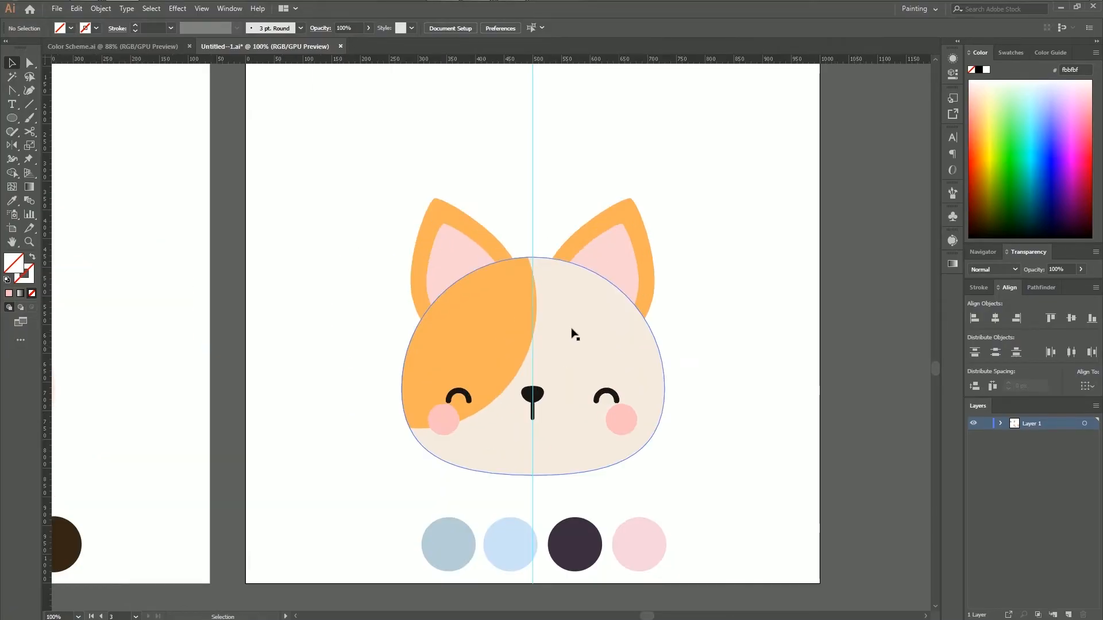
pyautogui.click(621, 248)
pyautogui.press('Delete')
pyautogui.scroll(-1, 769, 330)
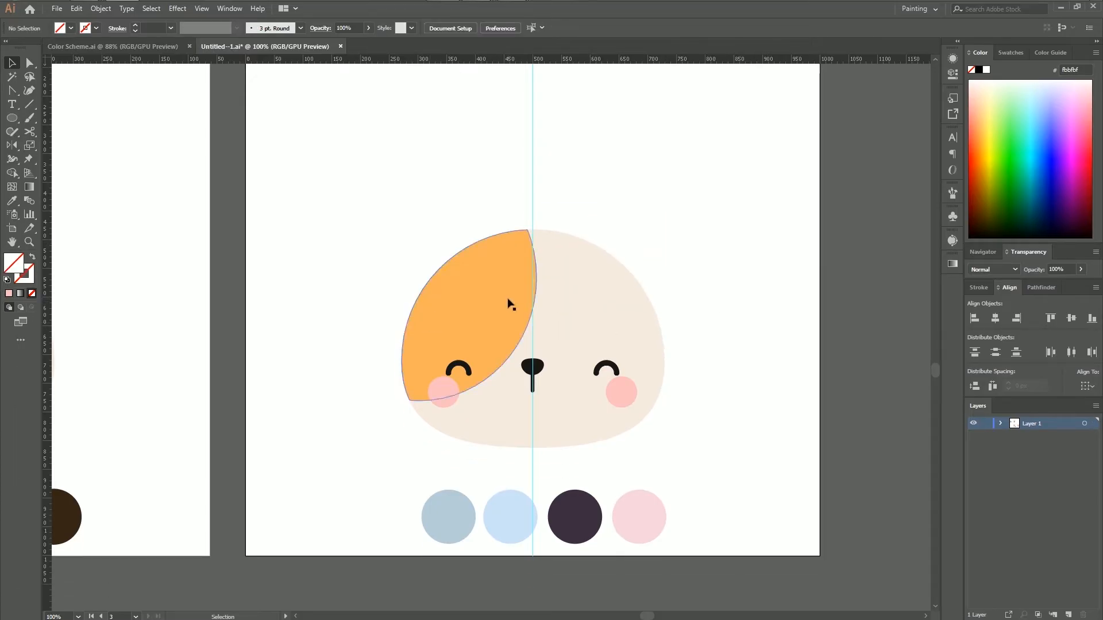
pyautogui.click(506, 322)
pyautogui.press('Delete')
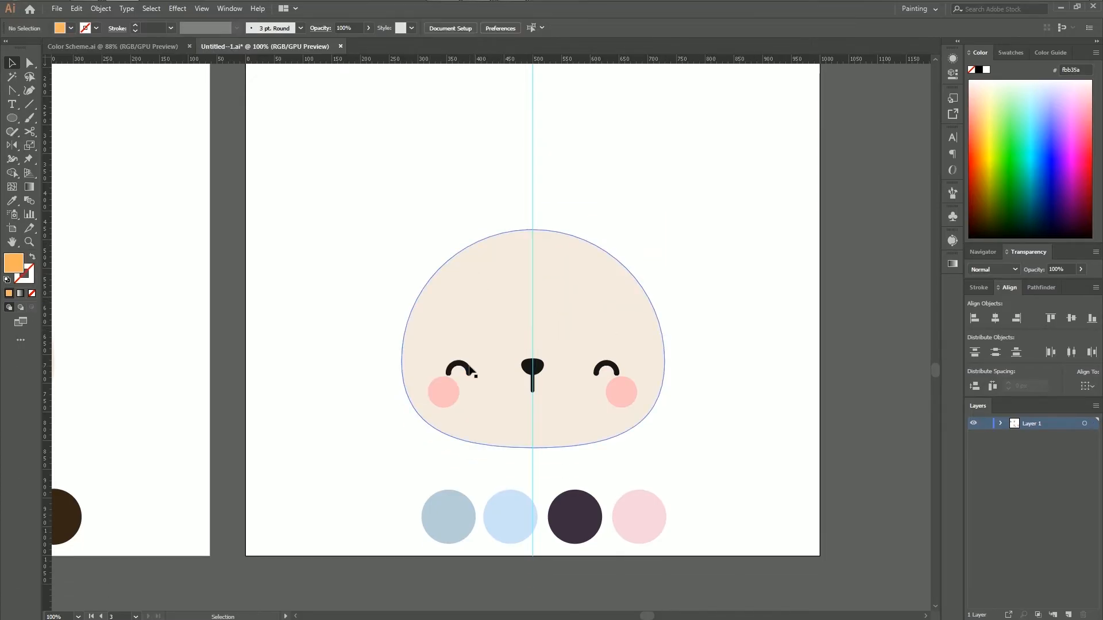
# Step: Ungroup the copied facial features and delete both curved eyes, keeping the nose and cheeks
pyautogui.click(470, 374)
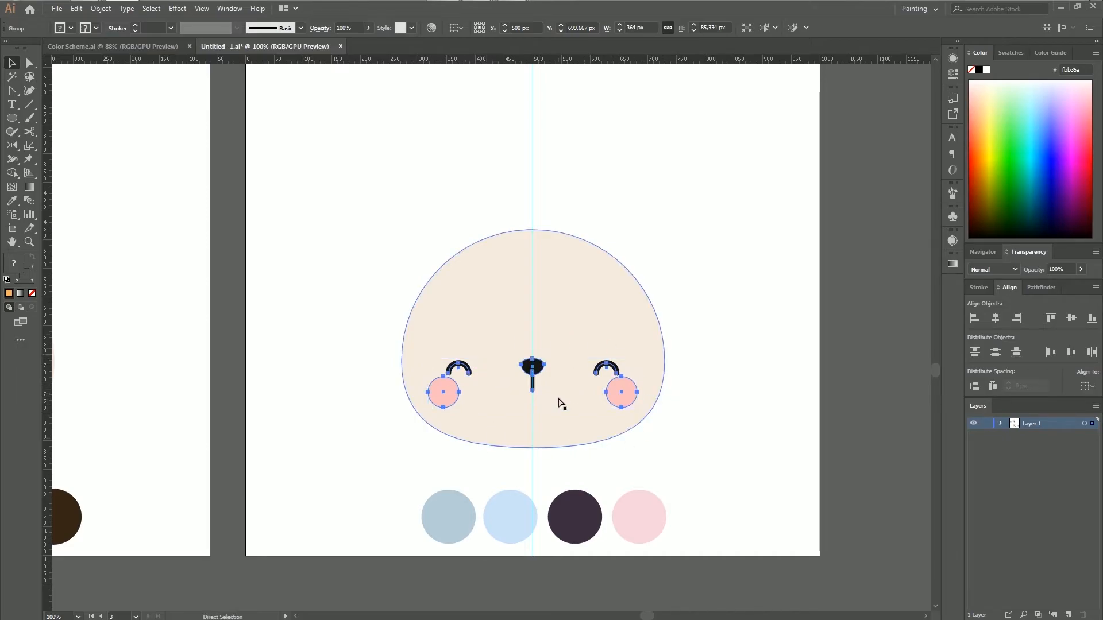
pyautogui.hotkey('ctrl', 'shift', 'g')
pyautogui.hotkey('ctrl', '+')
pyautogui.hotkey('ctrl', '+')
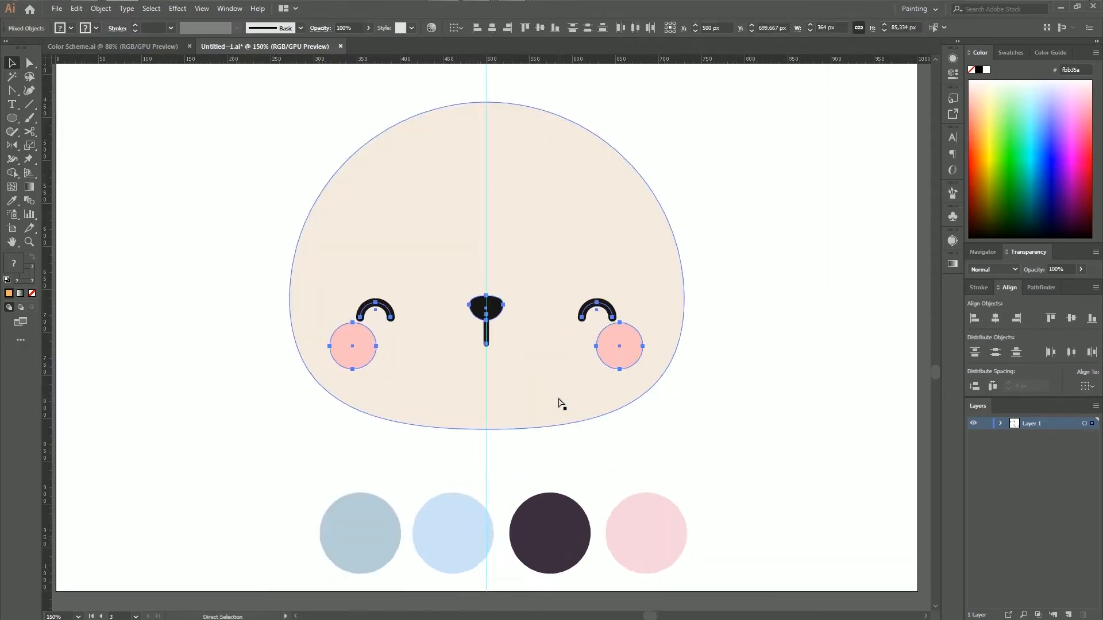
pyautogui.click(487, 299)
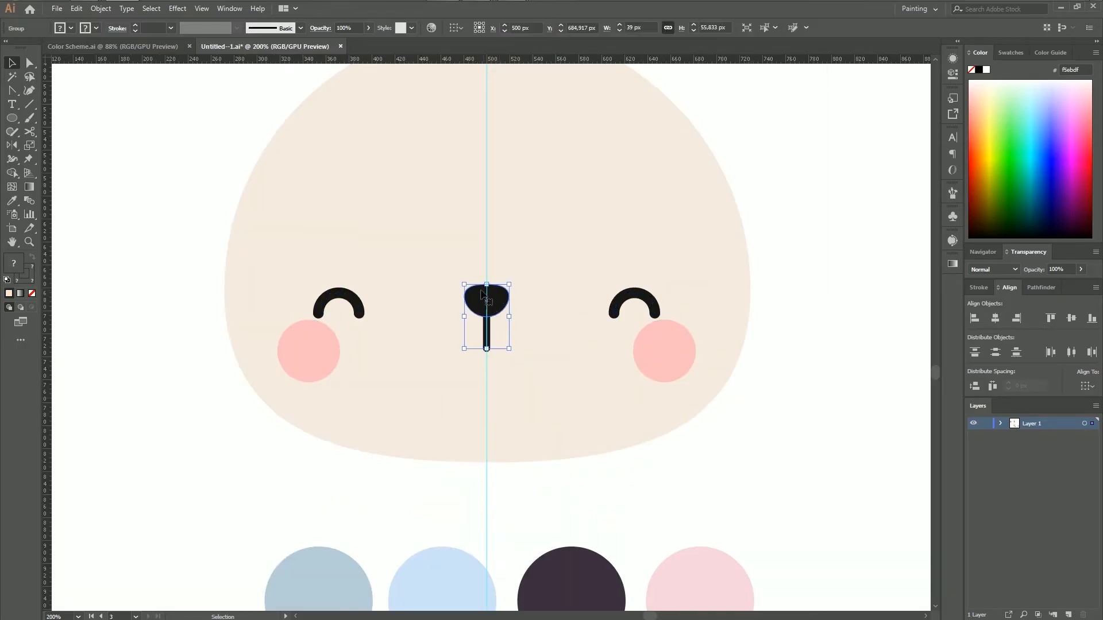
pyautogui.click(361, 308)
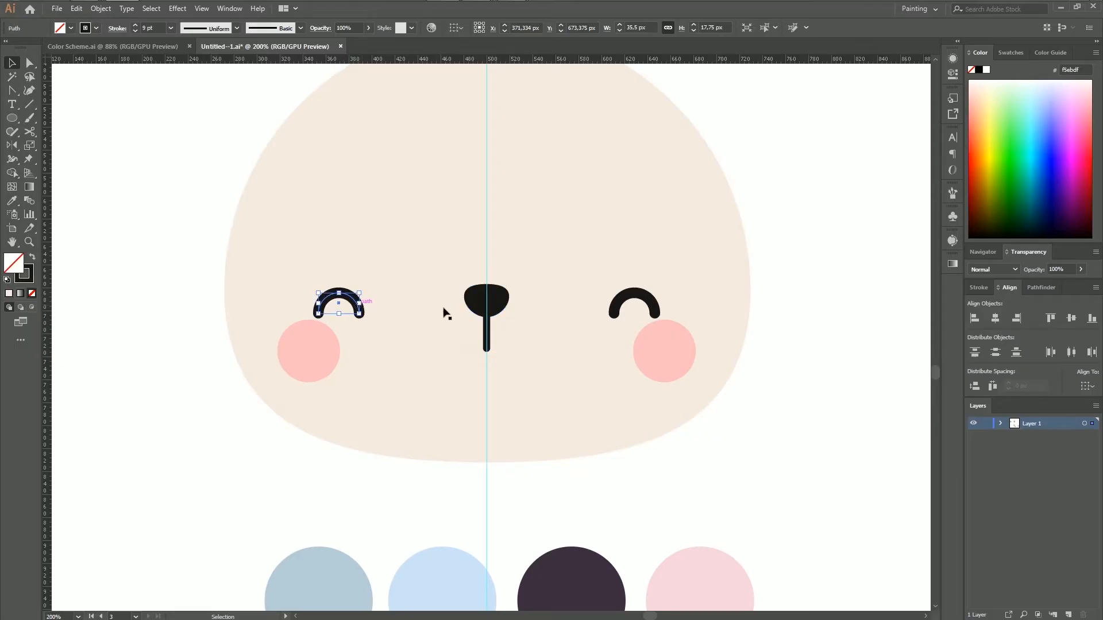
pyautogui.press('Delete')
pyautogui.click(652, 300)
pyautogui.press('Delete')
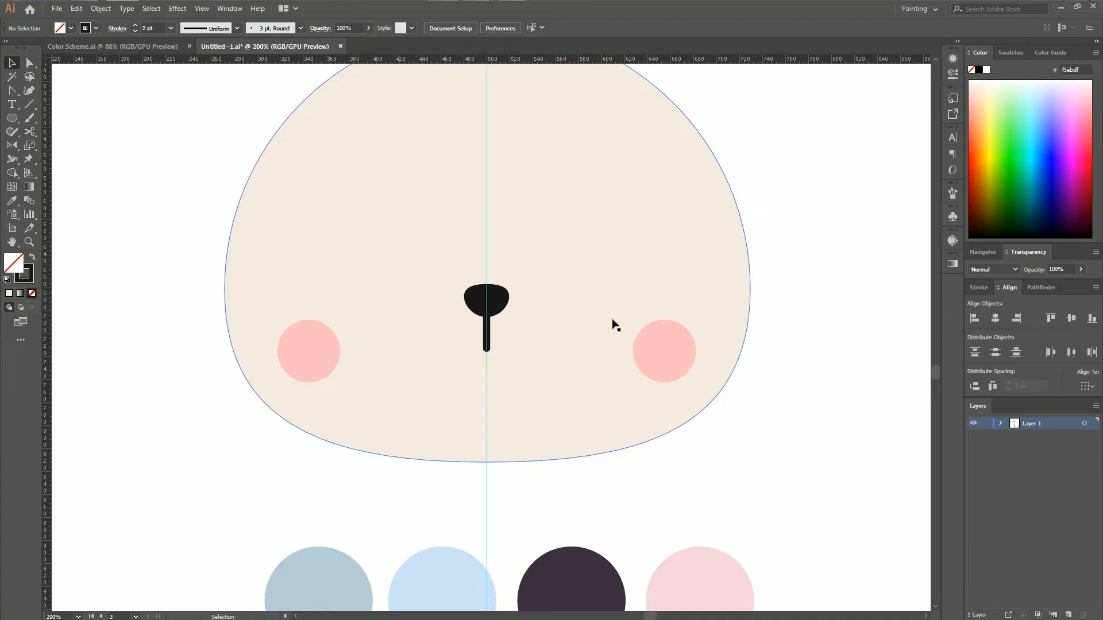
# Step: Delete the short vertical mouth line beneath the nose
pyautogui.click(505, 309)
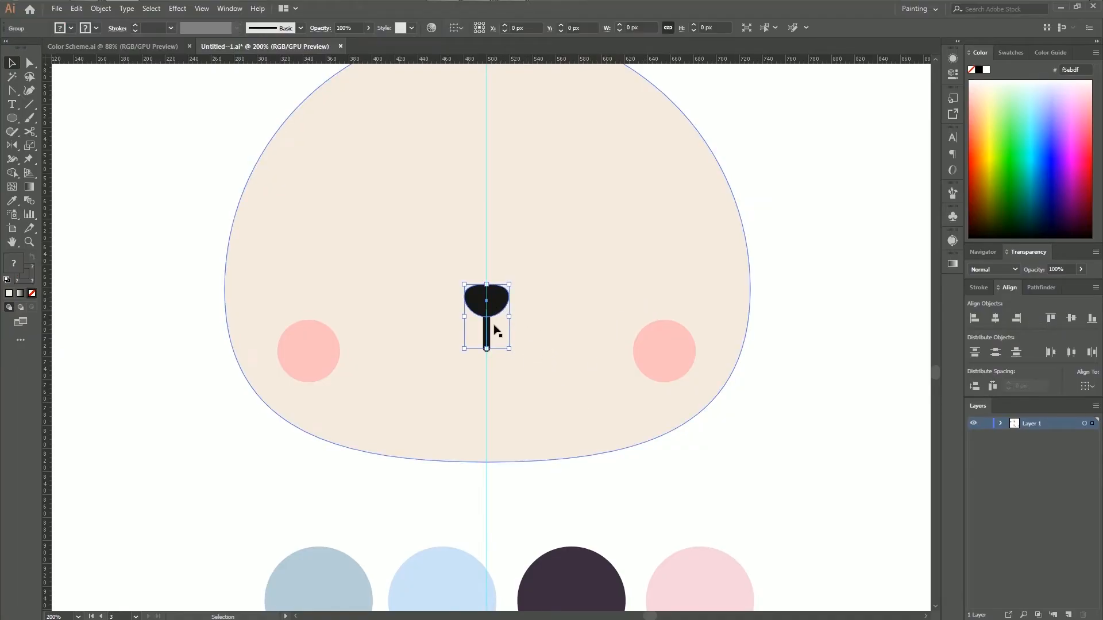
pyautogui.press('a')
pyautogui.hotkey('ctrl', '+')
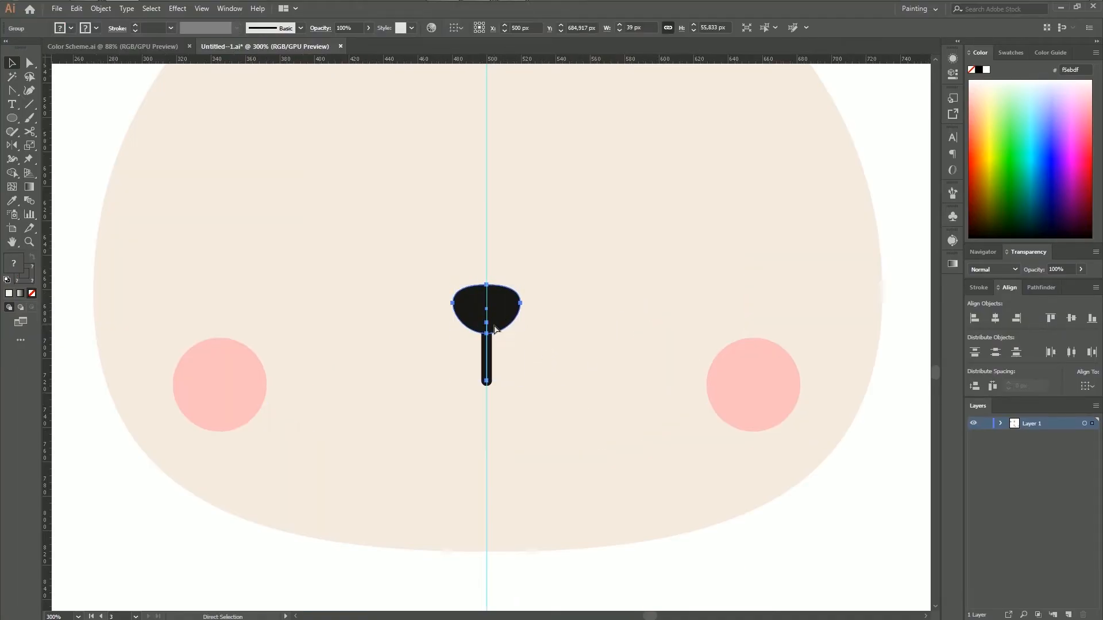
pyautogui.press('v')
pyautogui.click(623, 577)
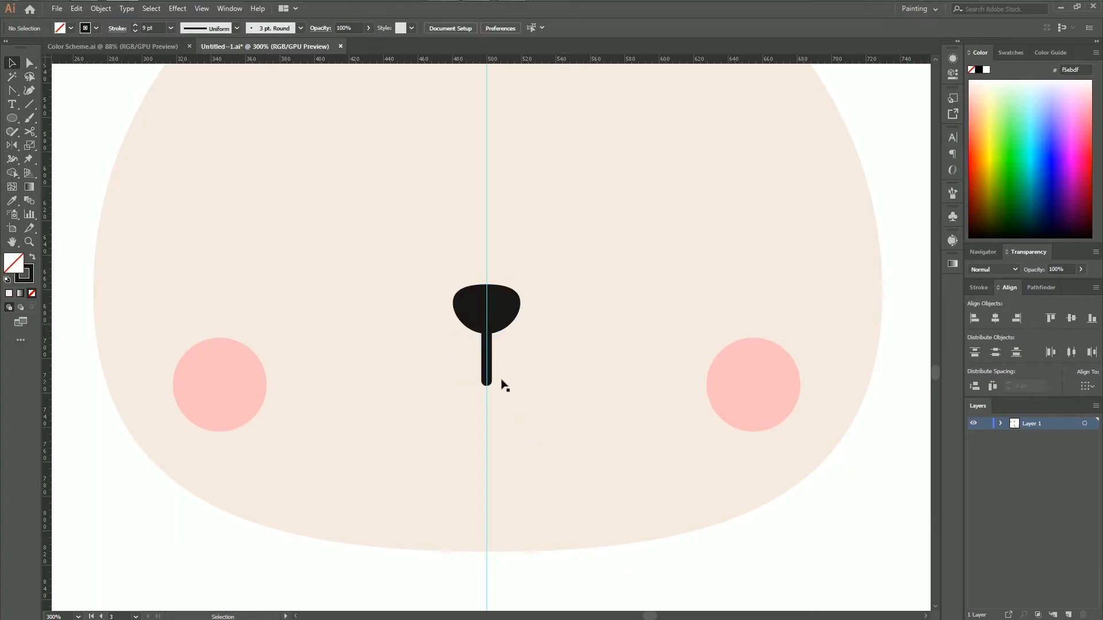
pyautogui.click(487, 368)
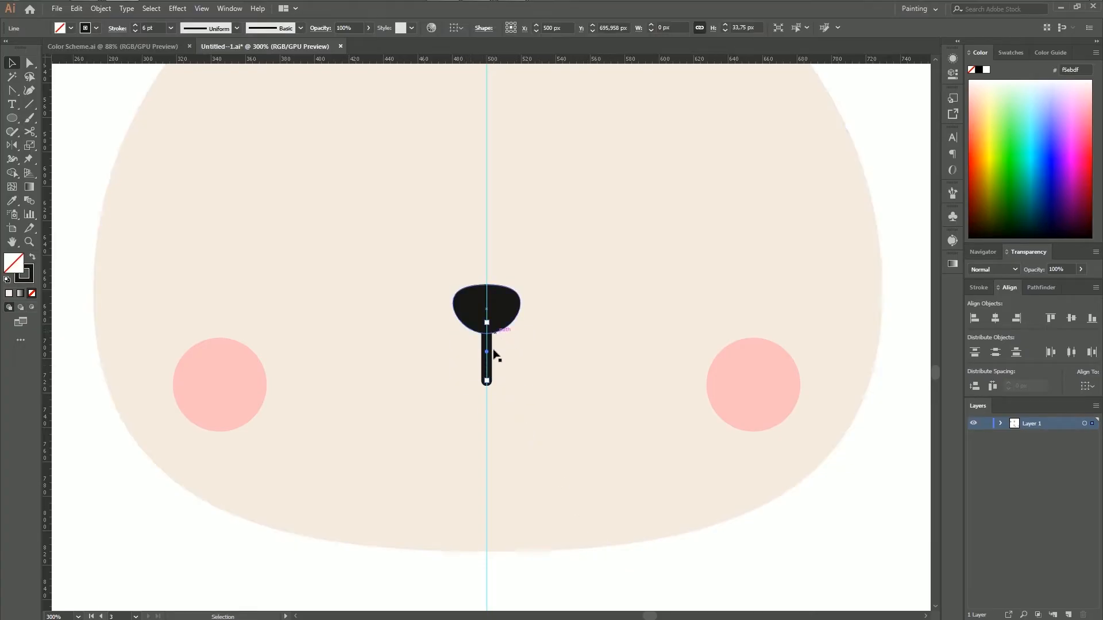
pyautogui.press('Delete')
# Step: Enlarge the nose around its centre to about 85 × 95 px and reflect it across the horizontal axis so its narrow end points up
pyautogui.click(464, 310)
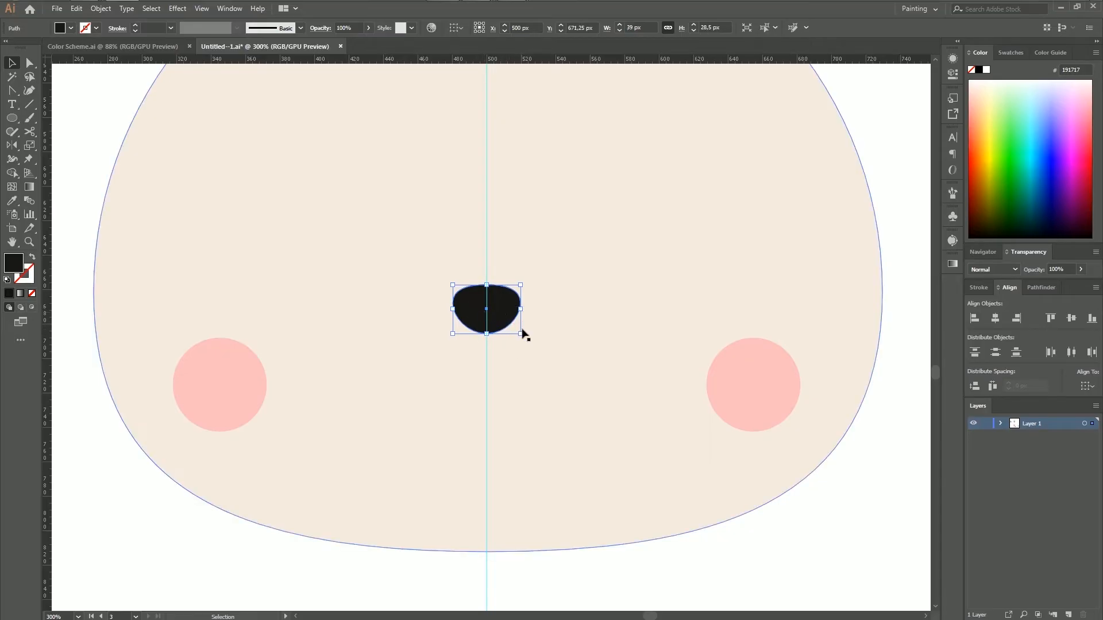
pyautogui.moveTo(513, 328); pyautogui.dragTo(550, 385)
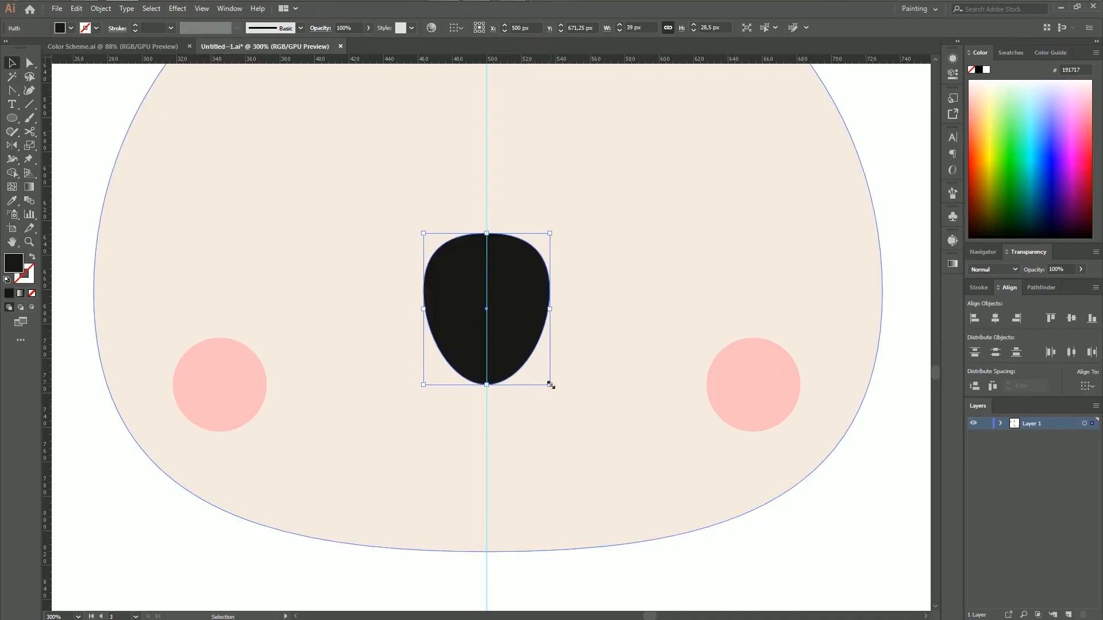
pyautogui.rightClick(512, 309)
pyautogui.moveTo(580, 479)
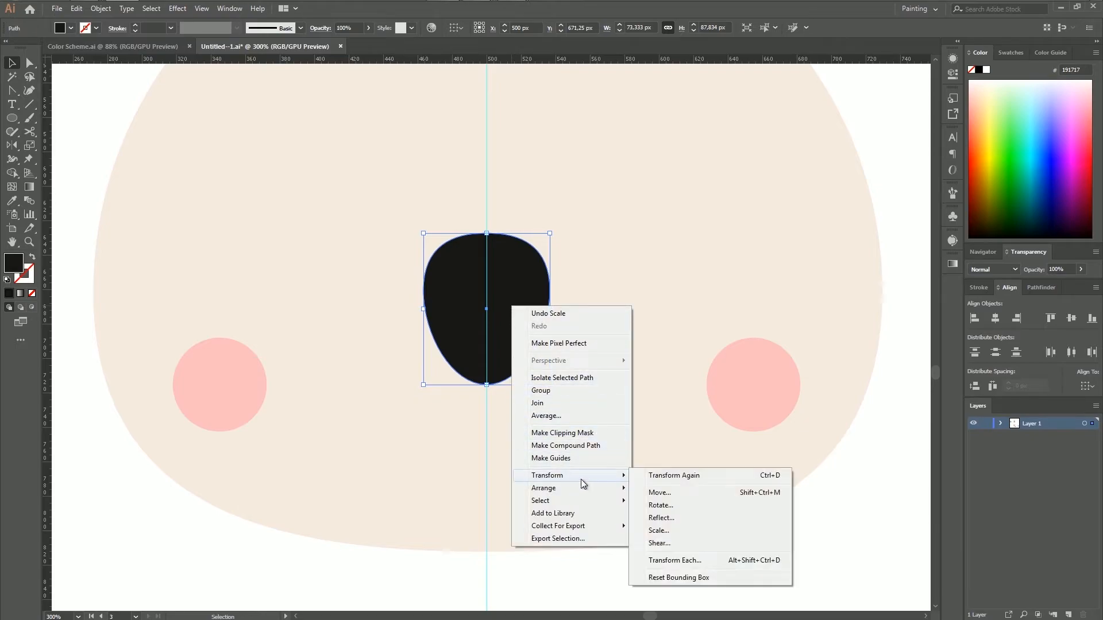
pyautogui.click(666, 518)
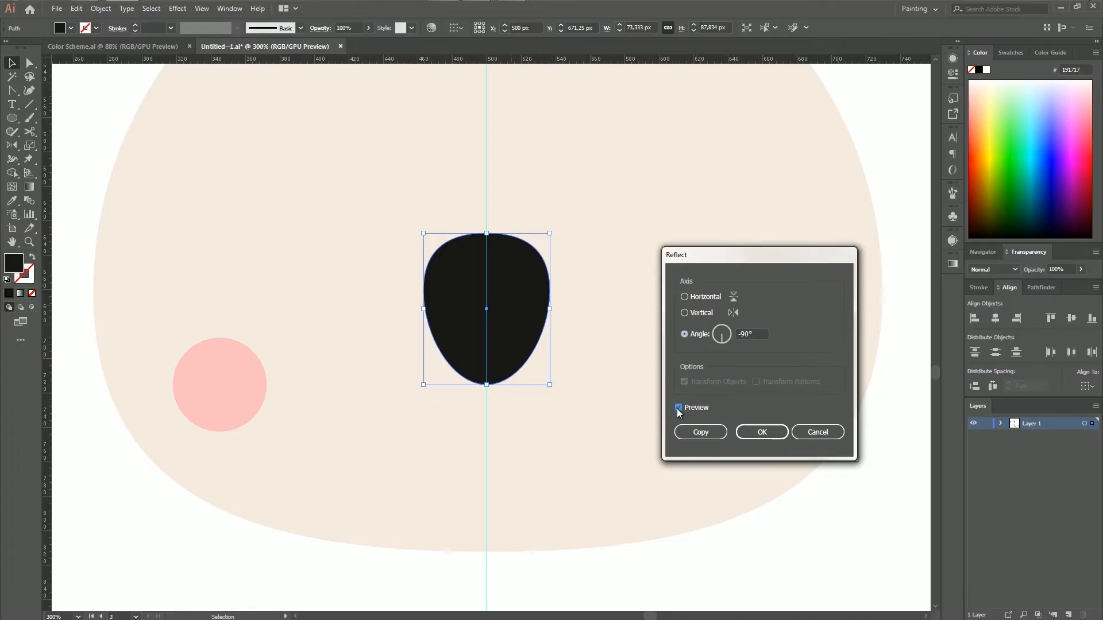
pyautogui.click(684, 297)
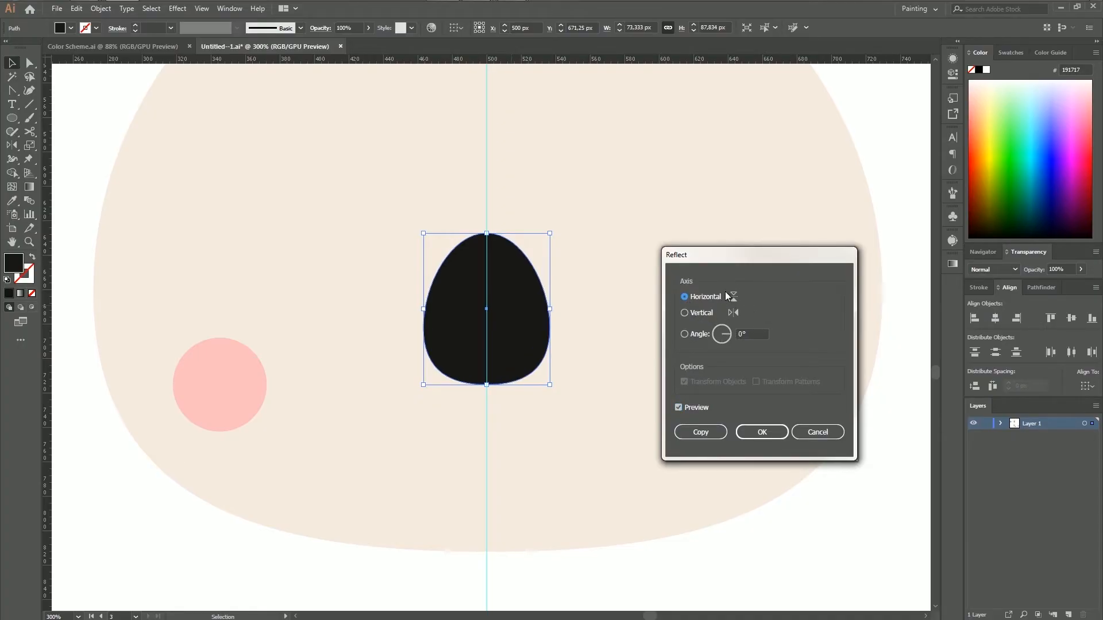
pyautogui.click(767, 436)
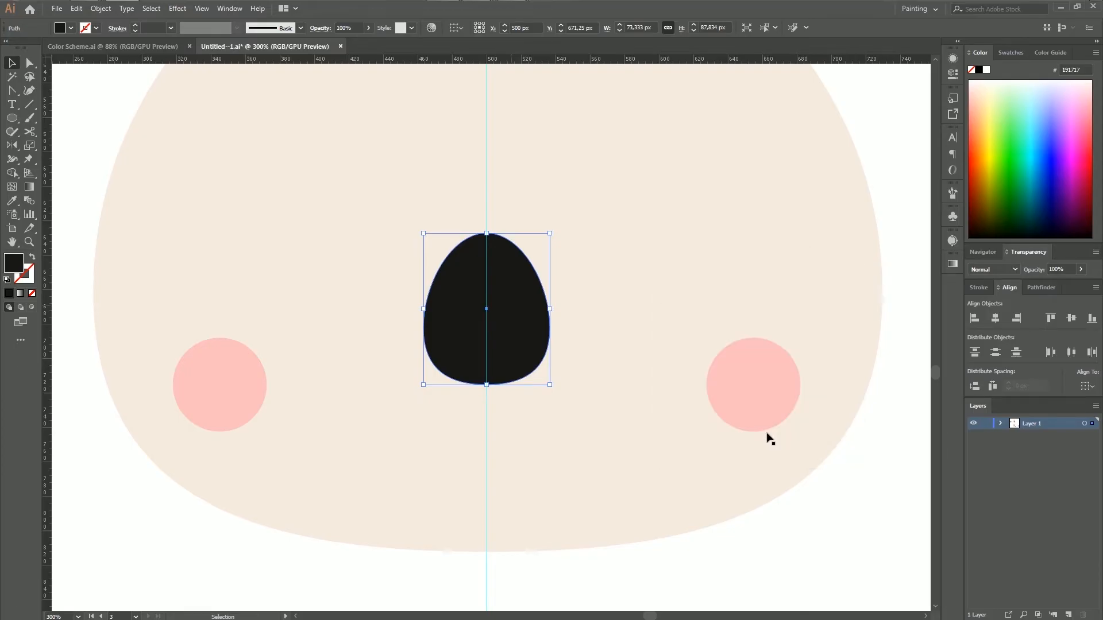
pyautogui.moveTo(548, 383); pyautogui.dragTo(560, 392)
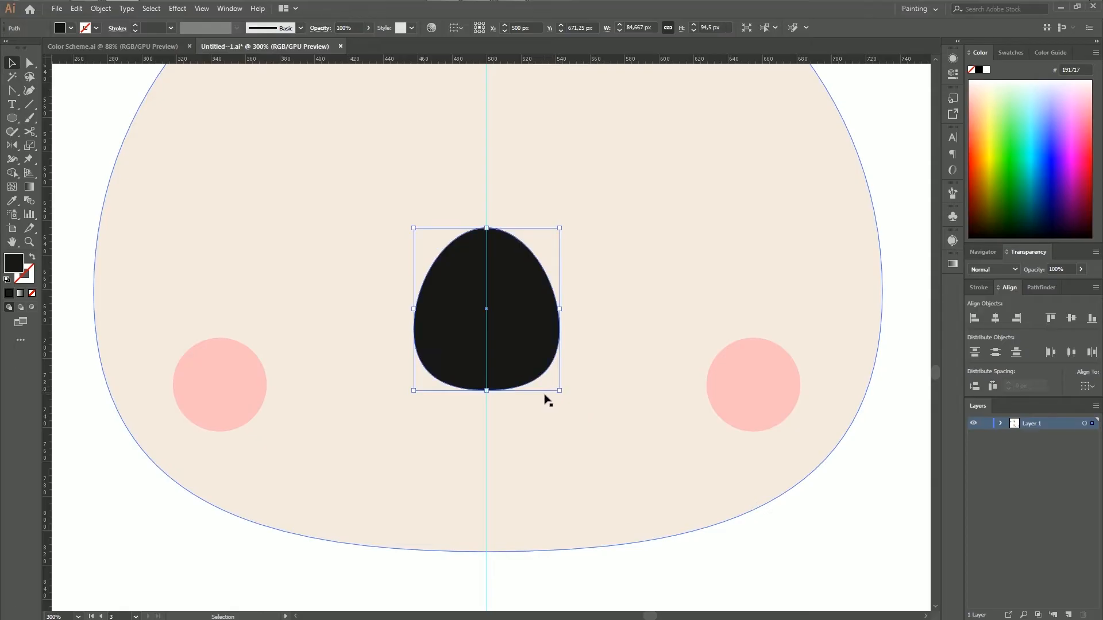
# Step: Fill the nose with the dark purple sampled from the palette circle
pyautogui.hotkey('ctrl', '0')
pyautogui.scroll(-3, 529, 396)
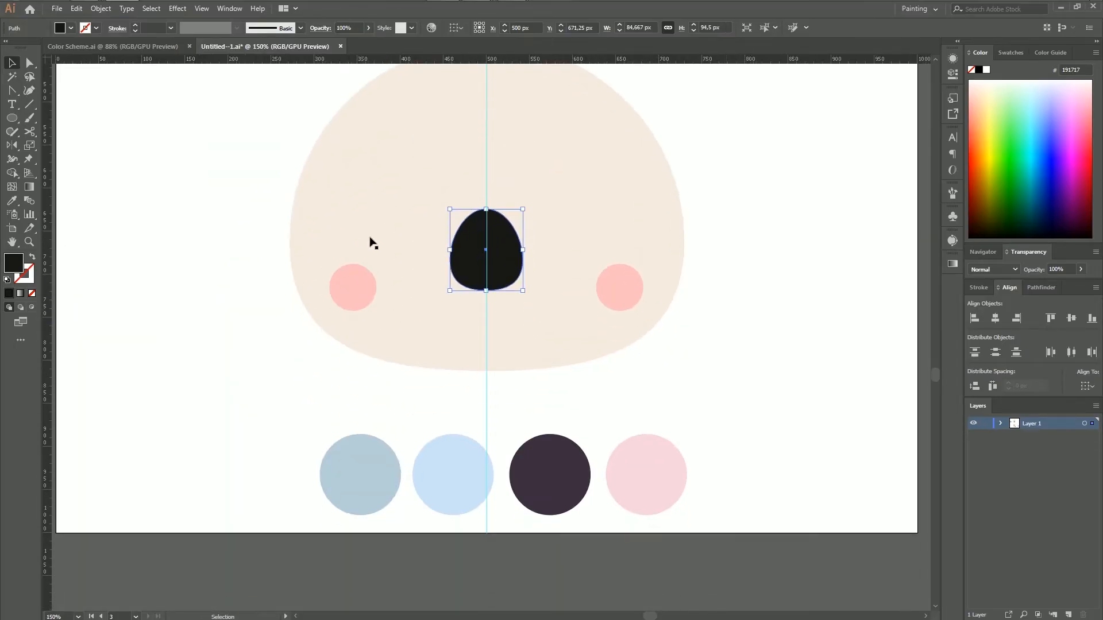
pyautogui.click(13, 202)
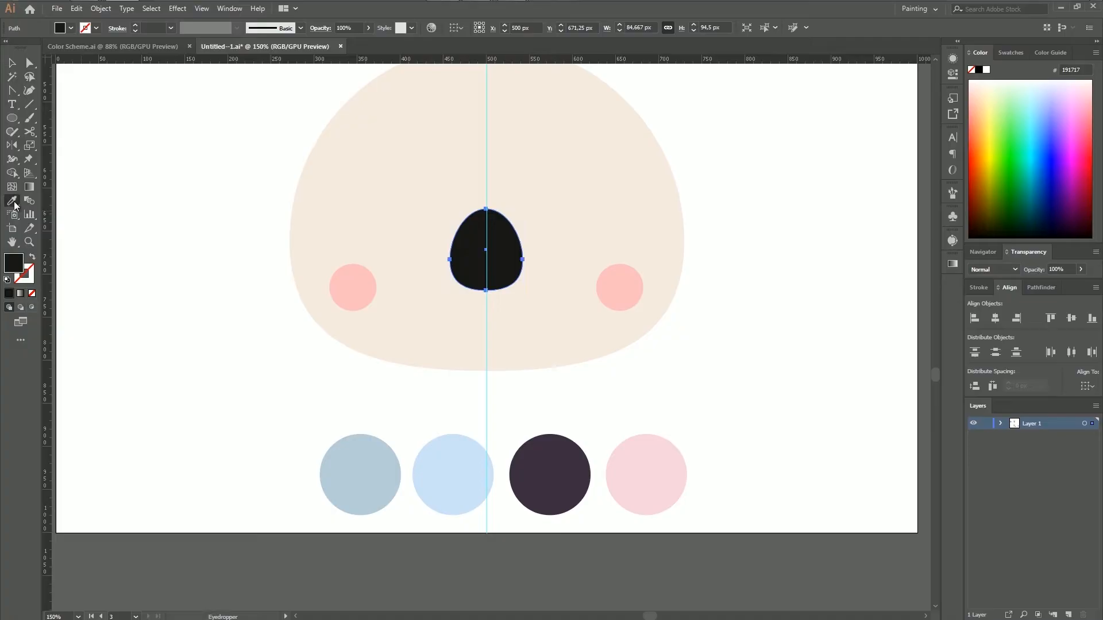
pyautogui.click(559, 460)
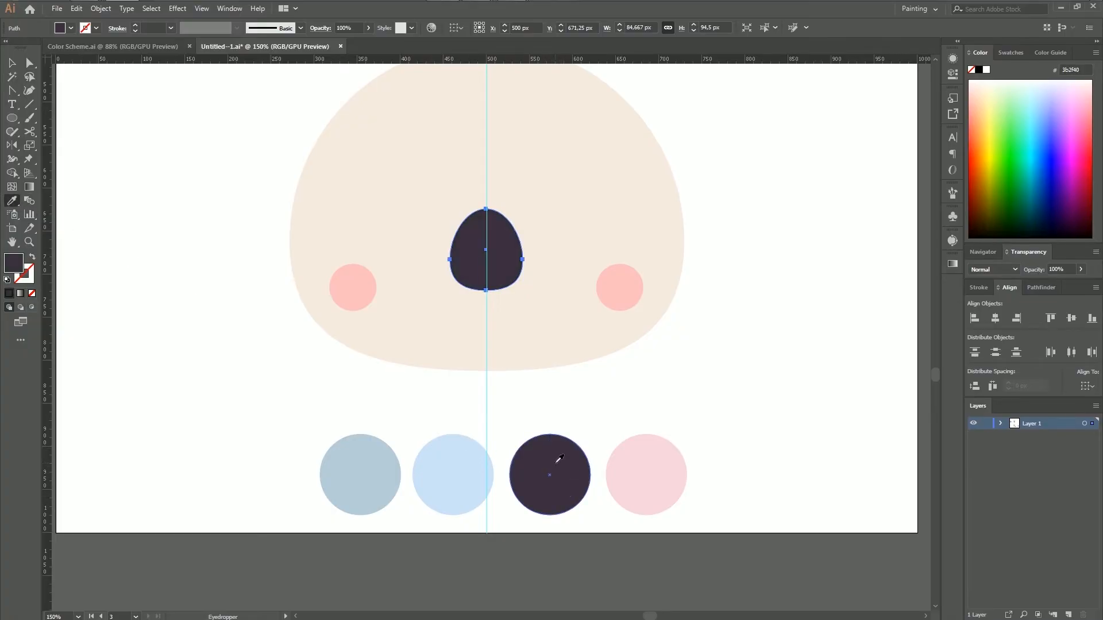
pyautogui.press('v')
# Step: Recolour both cheek circles with the light pink sampled from the palette
pyautogui.click(357, 291)
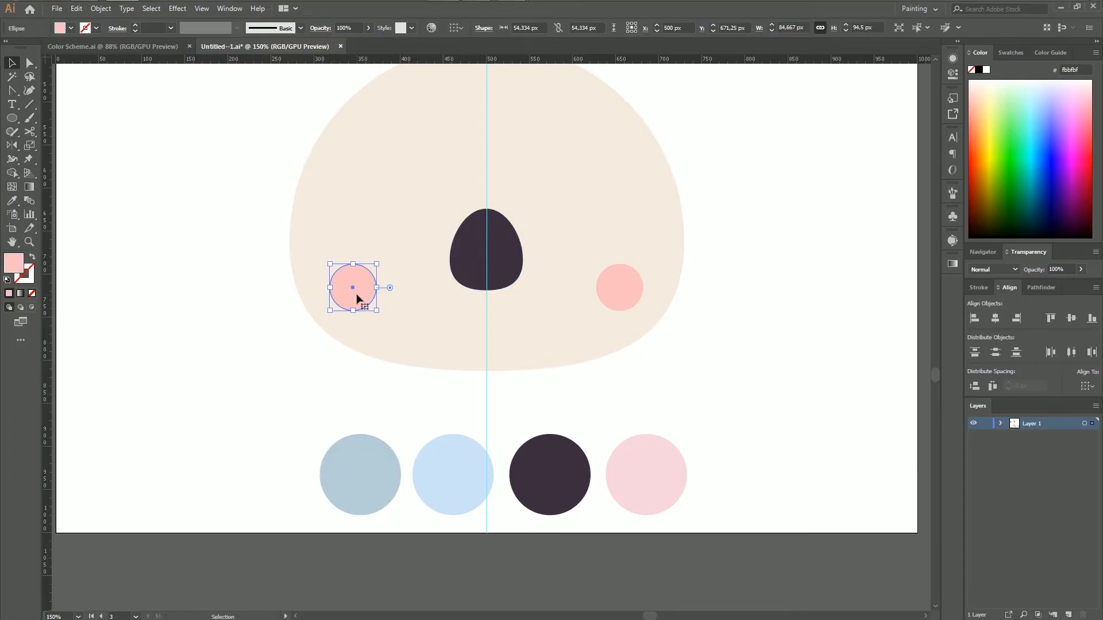
pyautogui.keyDown('shift'); pyautogui.click(622, 296); pyautogui.keyUp('shift')
pyautogui.press('i')
pyautogui.click(666, 501)
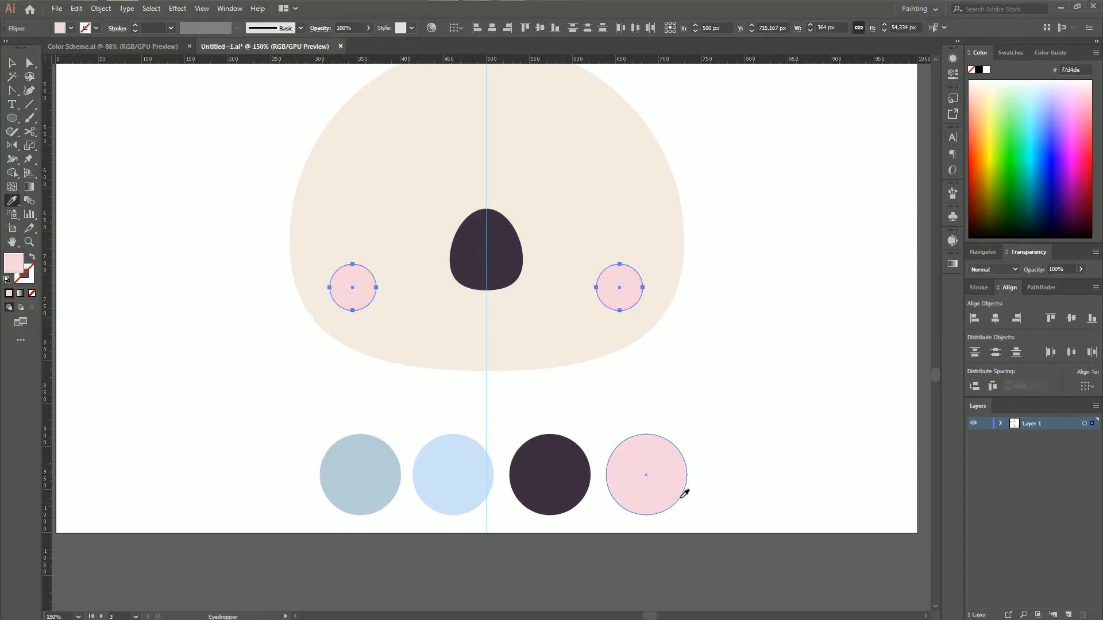
pyautogui.click(12, 64)
# Step: Fill the head shape with the greyish blue sampled from the palette
pyautogui.click(411, 147)
pyautogui.scroll(5, 781, 320)
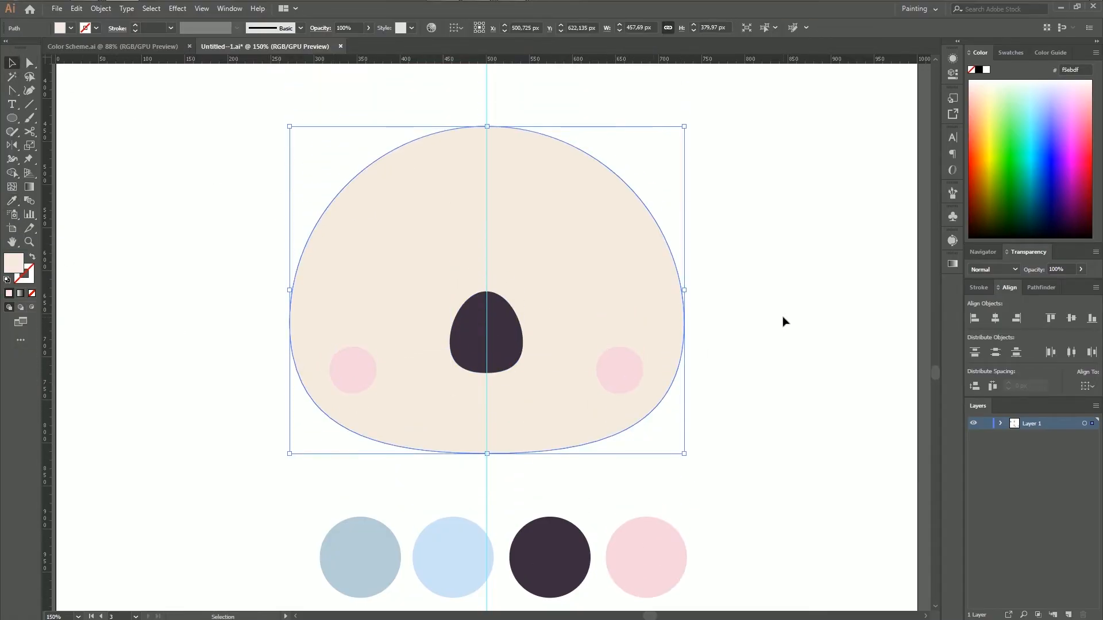
pyautogui.scroll(-2, 779, 313)
pyautogui.click(12, 200)
pyautogui.click(368, 505)
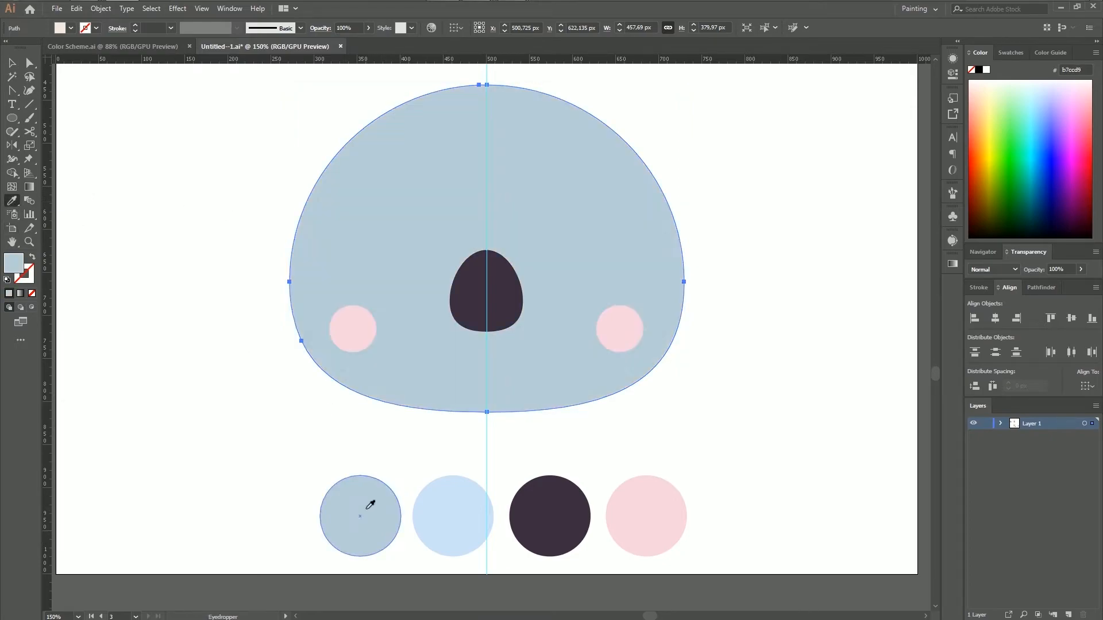
pyautogui.click(12, 63)
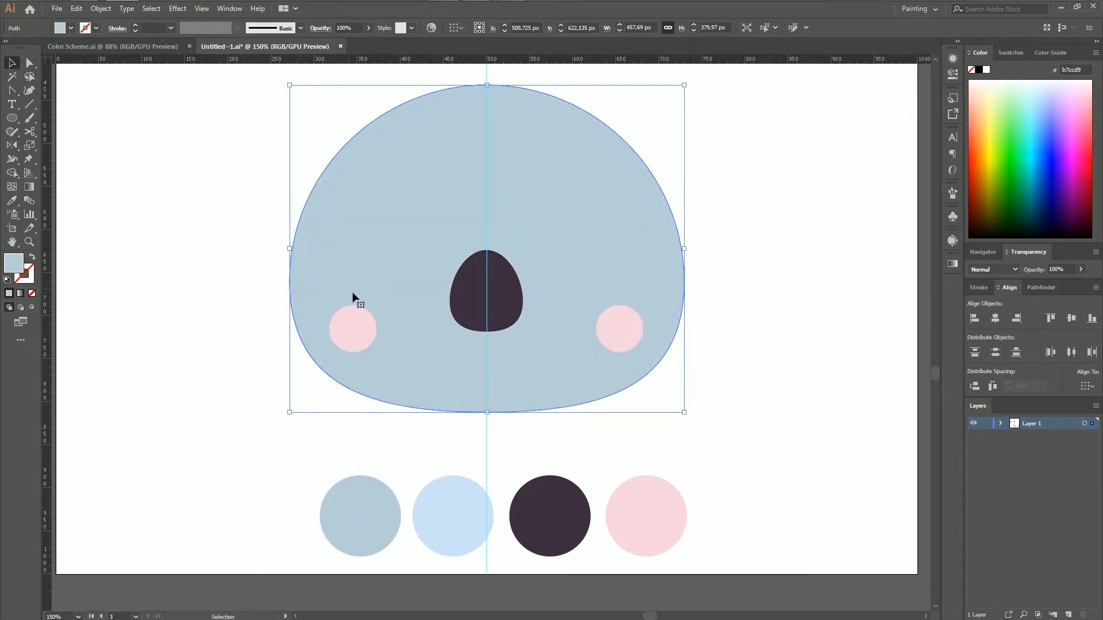
pyautogui.click(132, 196)
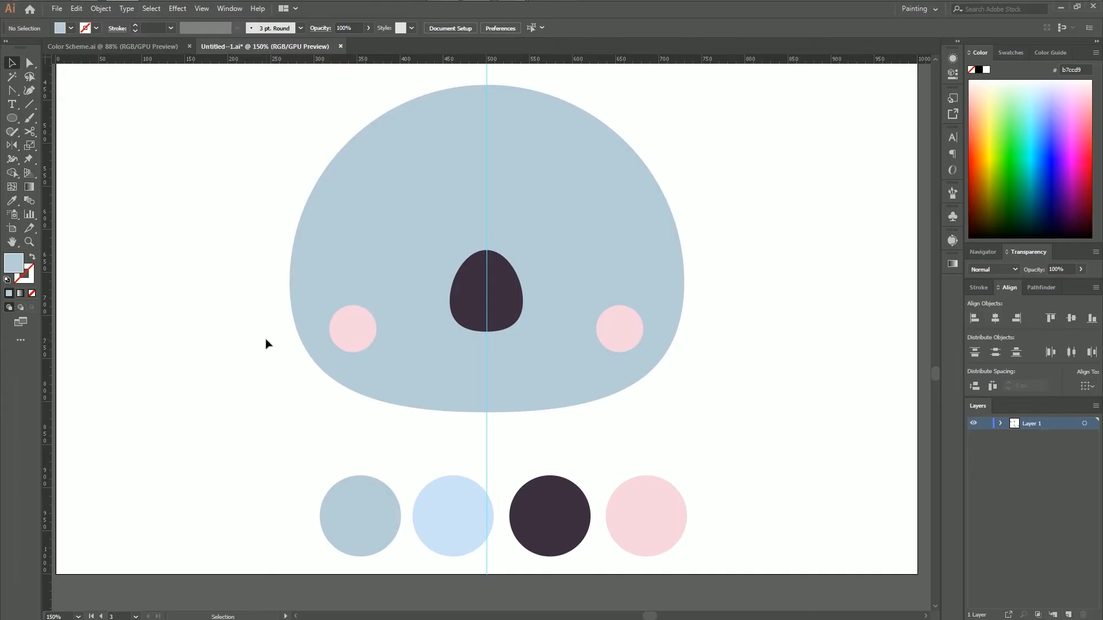
# Step: Sample the nose's dark purple and draw a 39 px circle eye just above the left cheek
pyautogui.click(12, 200)
pyautogui.click(465, 282)
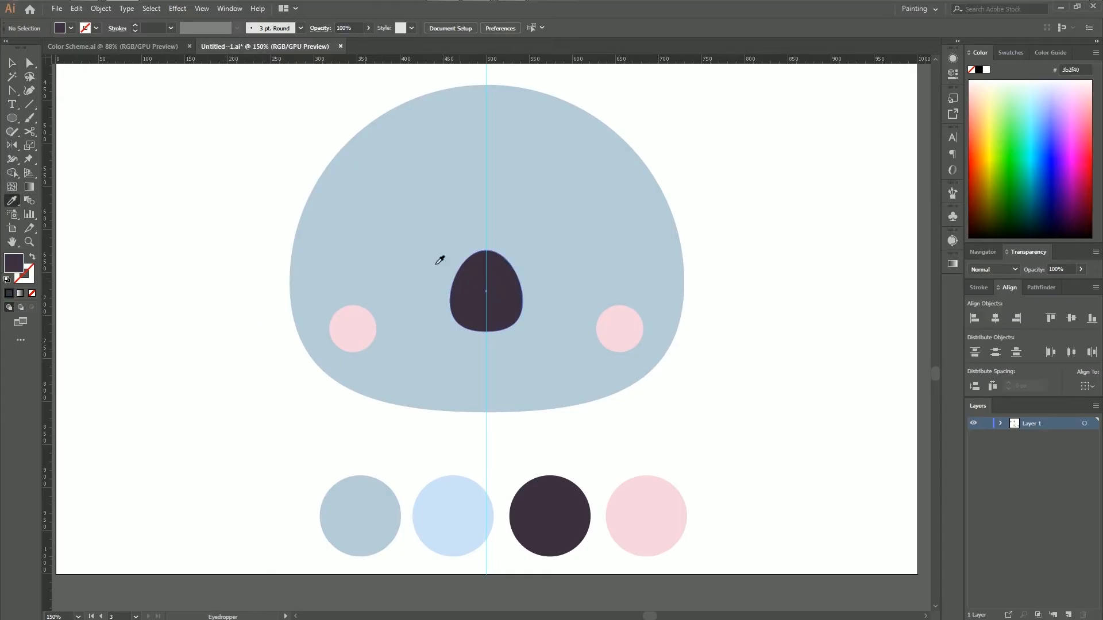
pyautogui.click(12, 119)
pyautogui.hotkey('ctrl', '=')
pyautogui.hotkey('ctrl', '=')
pyautogui.moveTo(213, 200); pyautogui.dragTo(282, 266)
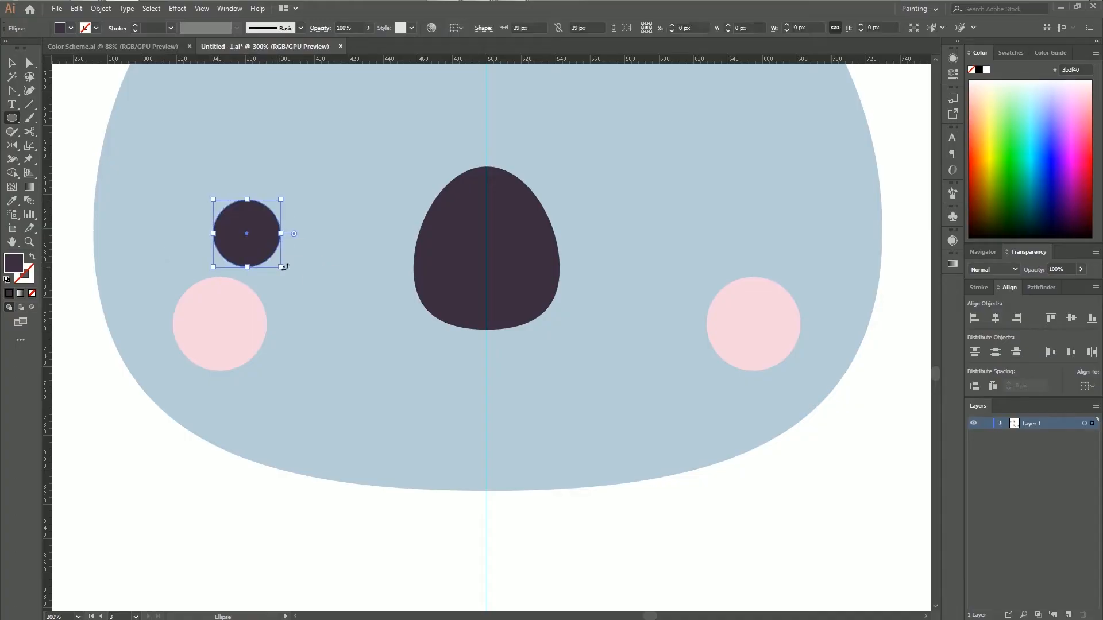
pyautogui.hotkey('ctrl', '-')
pyautogui.hotkey('ctrl', '-')
# Step: Nudge the circle eye into place beside the nose at about X 370 px, Y 672 px
pyautogui.moveTo(355, 343); pyautogui.dragTo(261, 324)
pyautogui.click(12, 63)
pyautogui.press('Right')
pyautogui.press('Right')
pyautogui.press('Right')
pyautogui.press('Right')
pyautogui.press('Right')
pyautogui.press('Right')
pyautogui.press('Right')
pyautogui.press('Down')
pyautogui.press('Down')
pyautogui.press('Down')
pyautogui.press('Down')
pyautogui.press('Down')
pyautogui.press('Down')
pyautogui.press('Down')
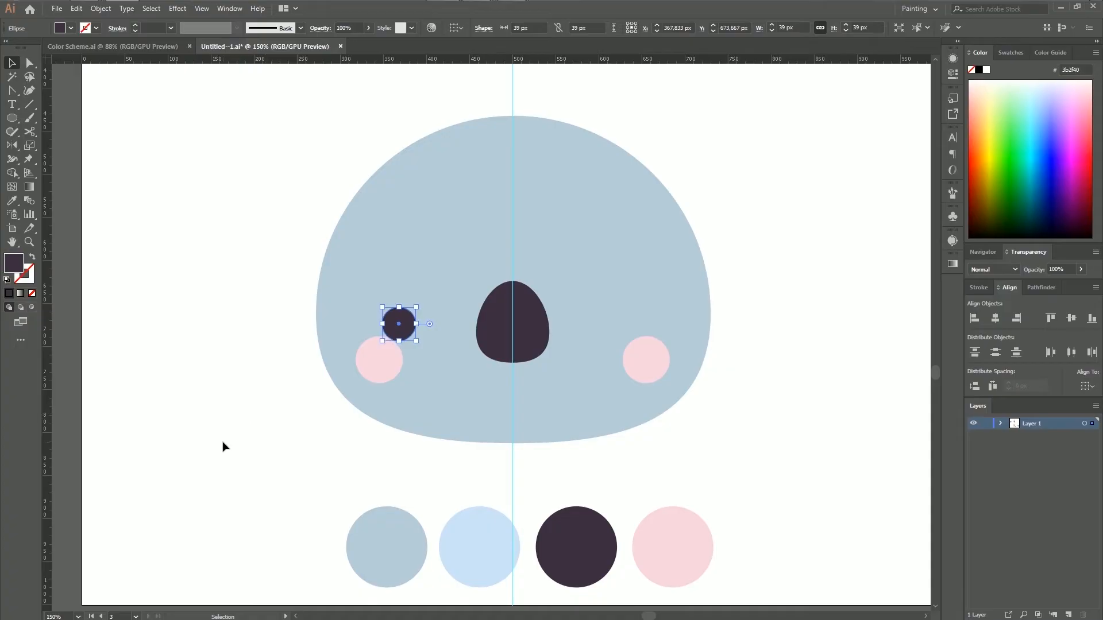
pyautogui.press('Up')
pyautogui.press('Up')
pyautogui.click(246, 463)
pyautogui.click(399, 323)
pyautogui.click(273, 431)
pyautogui.click(403, 317)
pyautogui.press('Right')
pyautogui.press('Right')
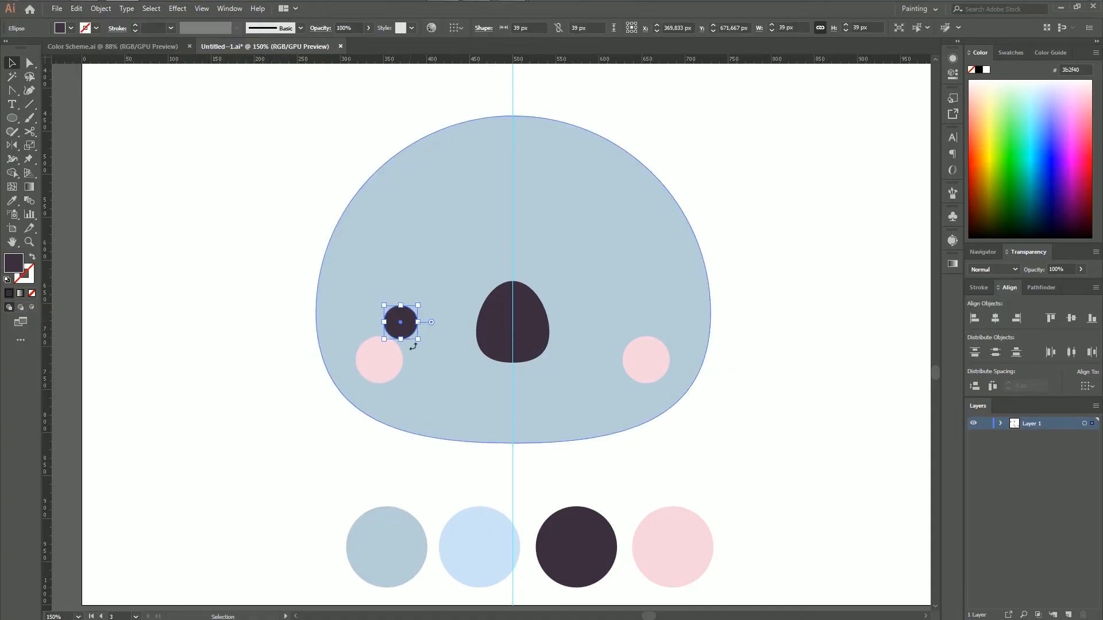
# Step: Reflect a copy of the circle eye across the vertical centre guide to form the right eye
pyautogui.click(11, 147)
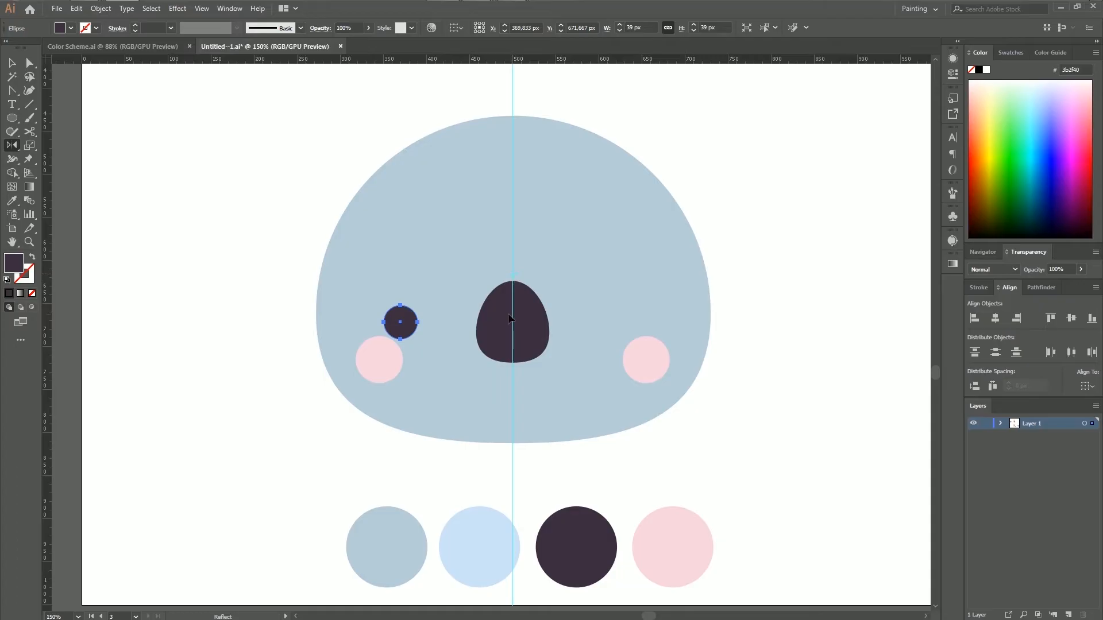
pyautogui.moveTo(403, 328); pyautogui.dragTo(561, 299)
pyautogui.click(12, 62)
pyautogui.click(214, 322)
pyautogui.scroll(2, 379, 303)
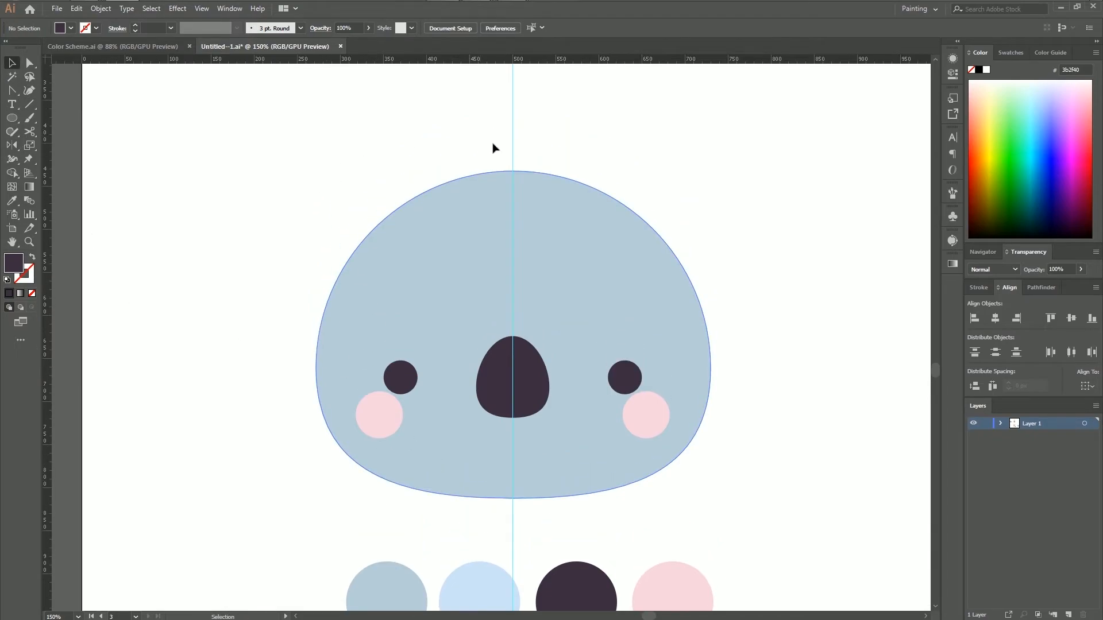
# Step: Sample the head's greyish blue and draw a circle ear about 217 px wide over the head's upper-left edge
pyautogui.scroll(1, 747, 322)
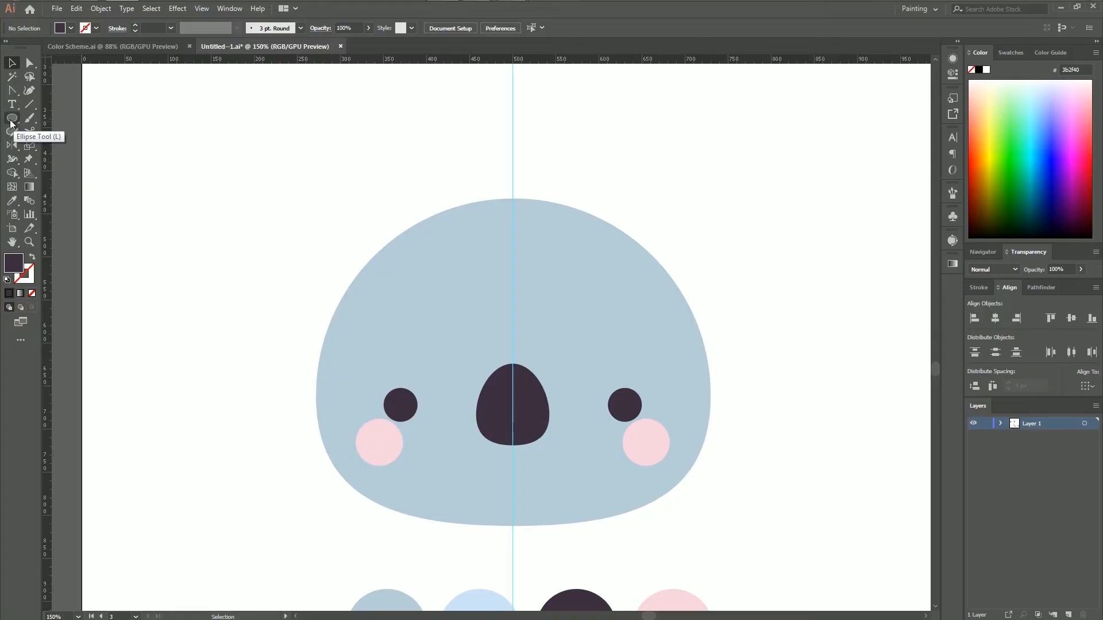
pyautogui.click(13, 203)
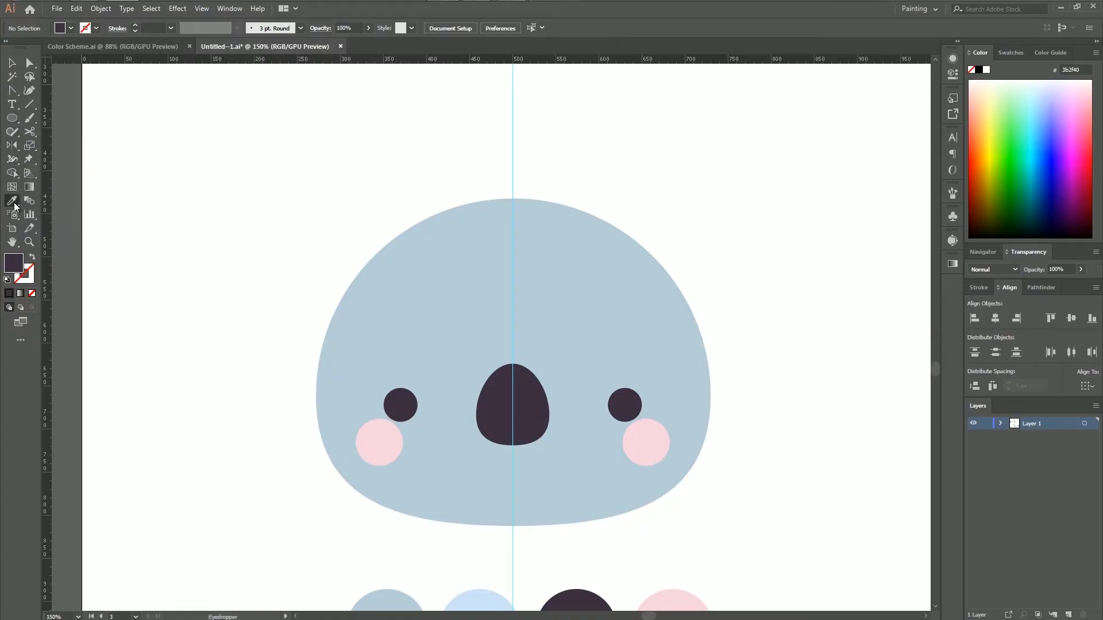
pyautogui.click(458, 282)
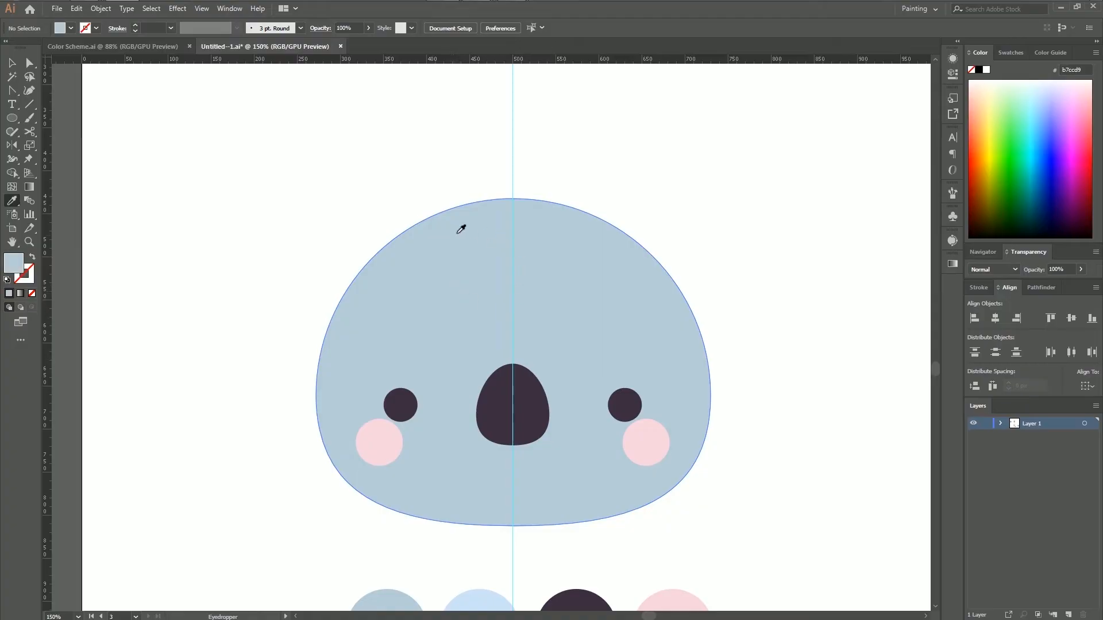
pyautogui.click(11, 118)
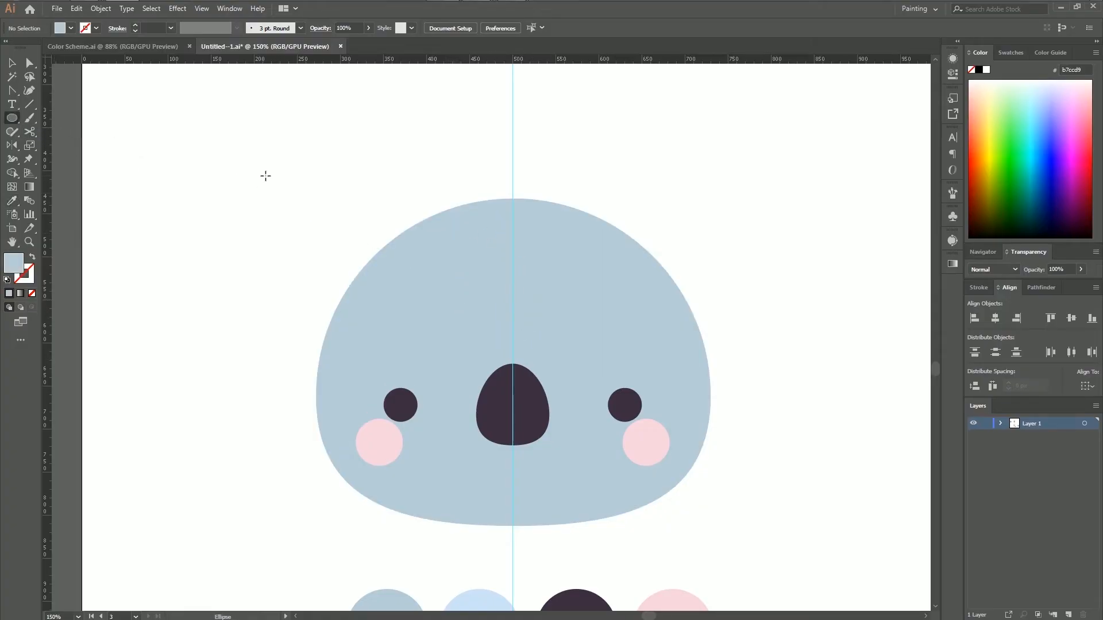
pyautogui.moveTo(258, 186); pyautogui.dragTo(443, 360)
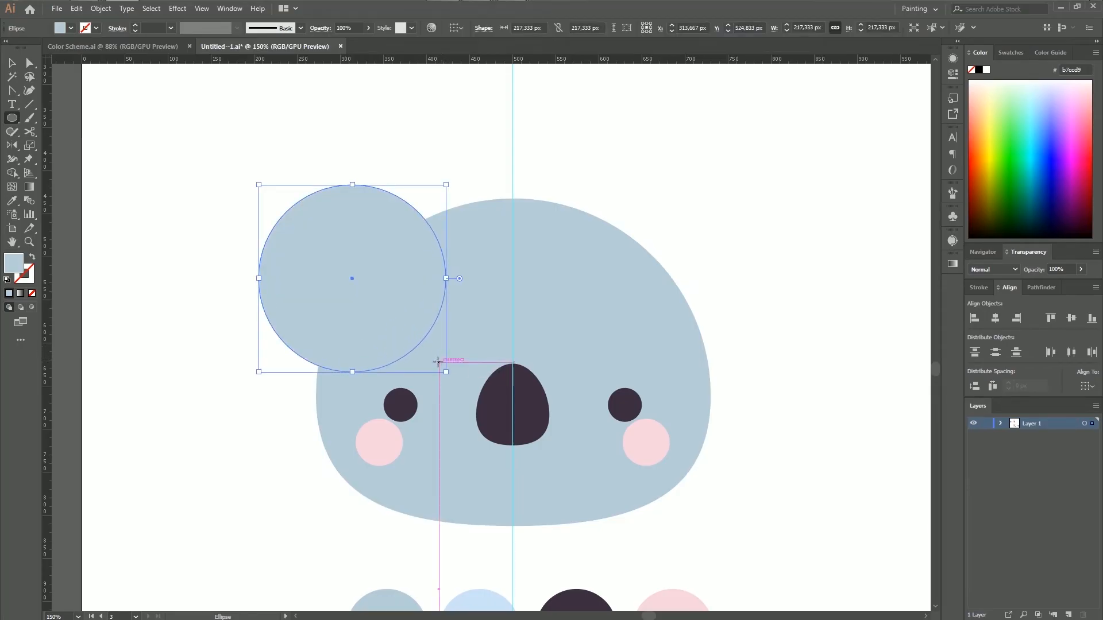
# Step: Nudge the circle ear outward and up to about X 282 px, Y 514 px
pyautogui.press('Left')
pyautogui.press('Left')
pyautogui.press('Left')
pyautogui.press('Left')
pyautogui.press('Left')
pyautogui.press('Left')
pyautogui.press('Left')
pyautogui.press('Left')
pyautogui.press('Left')
pyautogui.press('Left')
pyautogui.press('Left')
pyautogui.press('Left')
pyautogui.press('Left')
pyautogui.press('Left')
pyautogui.press('Up')
pyautogui.press('Up')
pyautogui.press('Up')
pyautogui.press('Up')
pyautogui.press('Up')
pyautogui.press('Up')
pyautogui.press('Up')
pyautogui.press('Up')
pyautogui.press('Up')
pyautogui.press('Left')
pyautogui.press('Left')
pyautogui.press('Left')
pyautogui.press('Left')
pyautogui.press('Left')
pyautogui.press('Left')
pyautogui.press('Left')
pyautogui.press('Left')
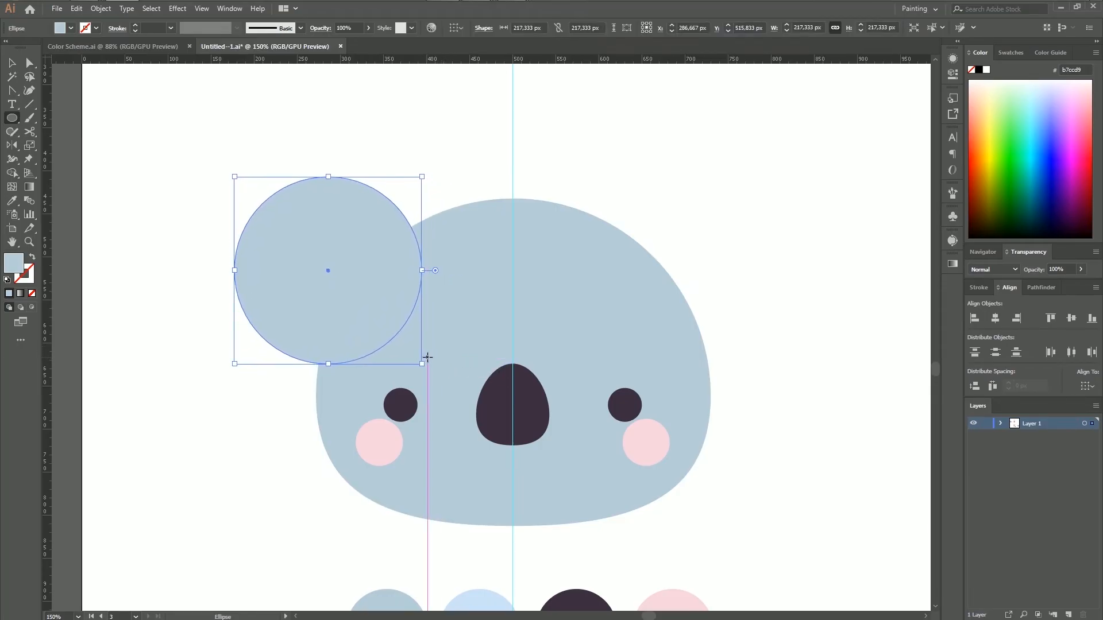
pyautogui.press('Left')
pyautogui.press('Up')
pyautogui.press('Up')
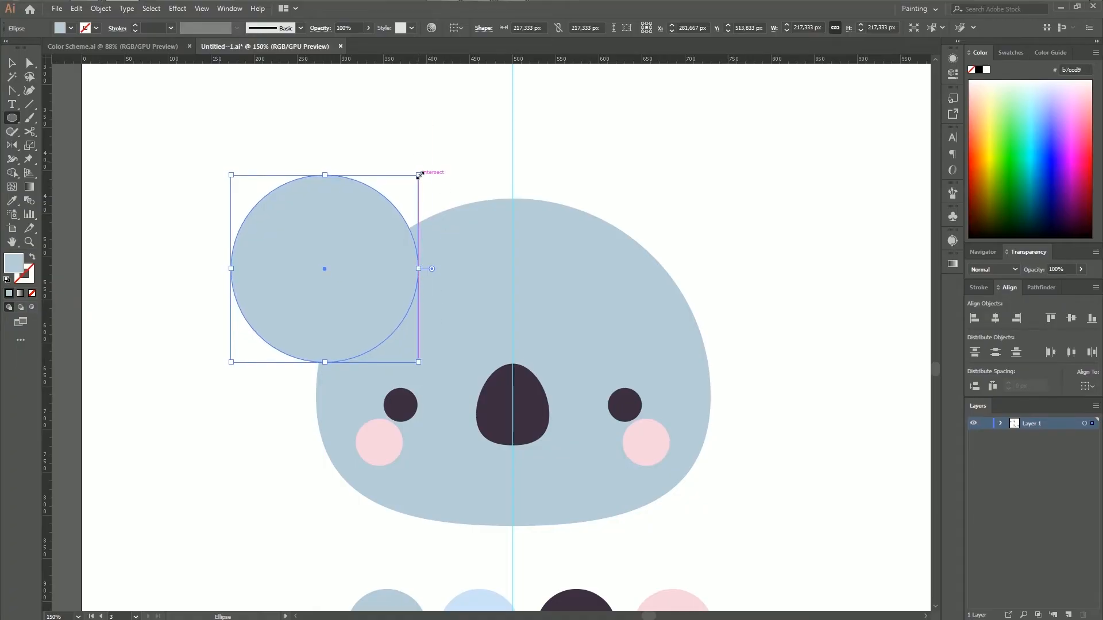
# Step: Enlarge the circle ear from its centre to about 238 px and nudge it to about X 280 px, Y 521 px
pyautogui.moveTo(419, 174); pyautogui.dragTo(428, 165)
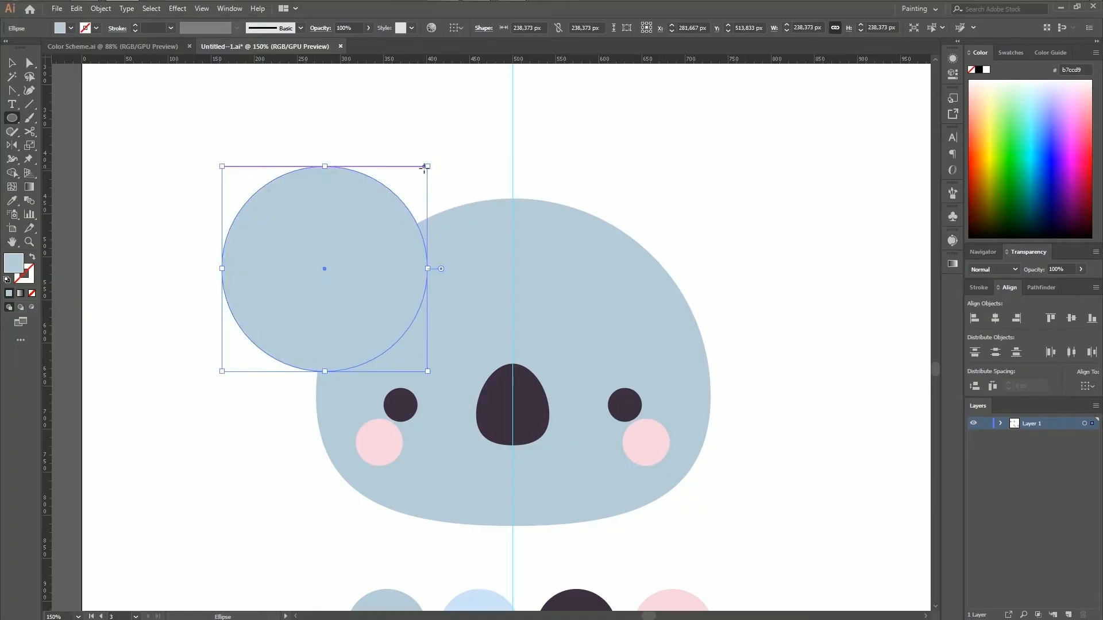
pyautogui.press('Down')
pyautogui.press('Down')
pyautogui.press('Down')
pyautogui.press('Left')
pyautogui.press('Left')
pyautogui.press('Down')
pyautogui.press('Down')
pyautogui.press('Down')
pyautogui.press('Down')
pyautogui.click(13, 64)
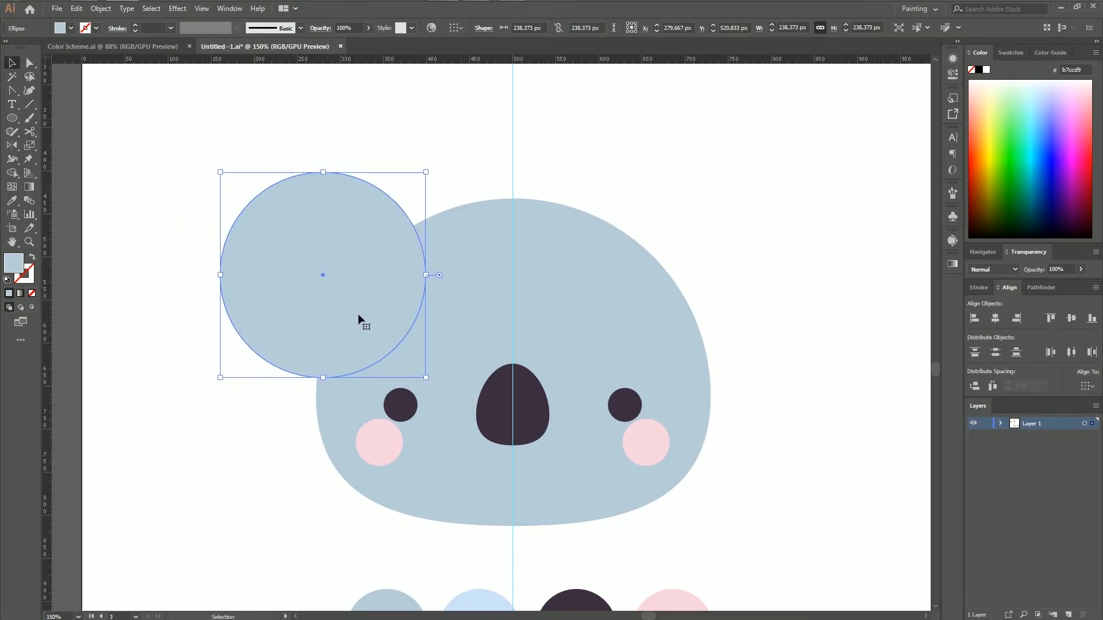
# Step: Duplicate the ear circle in place, shrink the copy to about 141 px and fill it with the palette's light blue
pyautogui.press('ctrl')
pyautogui.press('ctrl')
pyautogui.moveTo(427, 171); pyautogui.dragTo(399, 217)
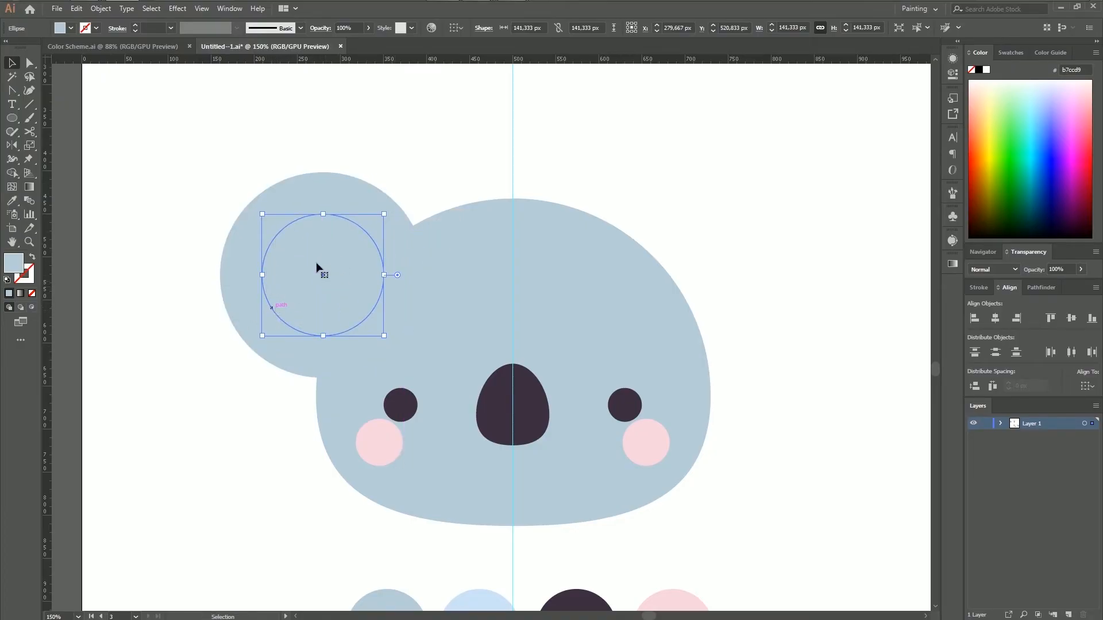
pyautogui.scroll(-3, 194, 342)
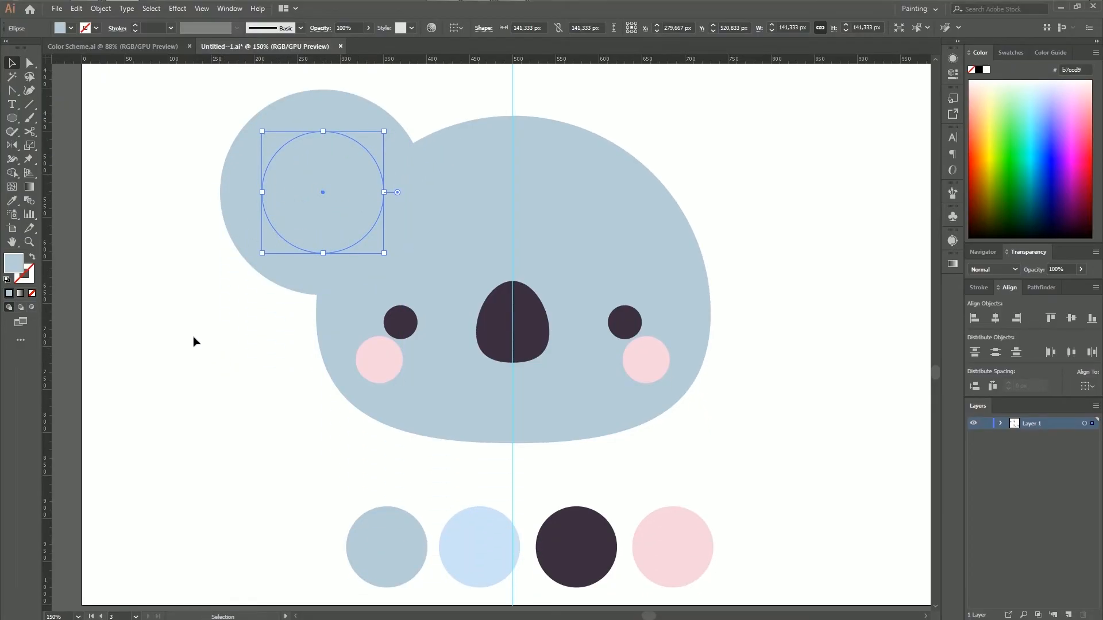
pyautogui.click(12, 201)
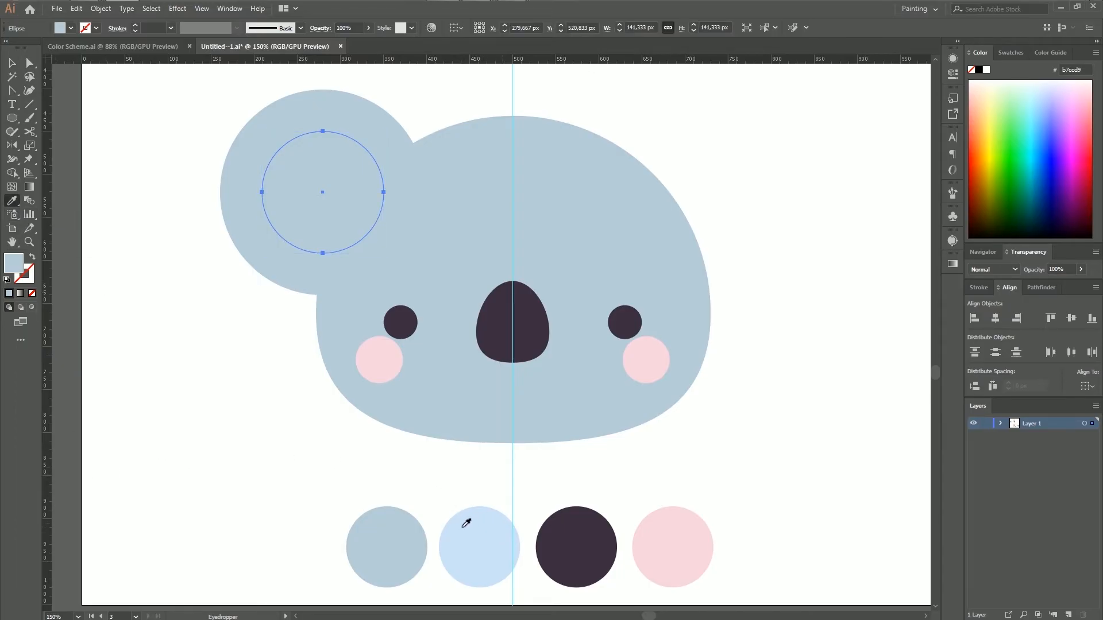
pyautogui.click(484, 525)
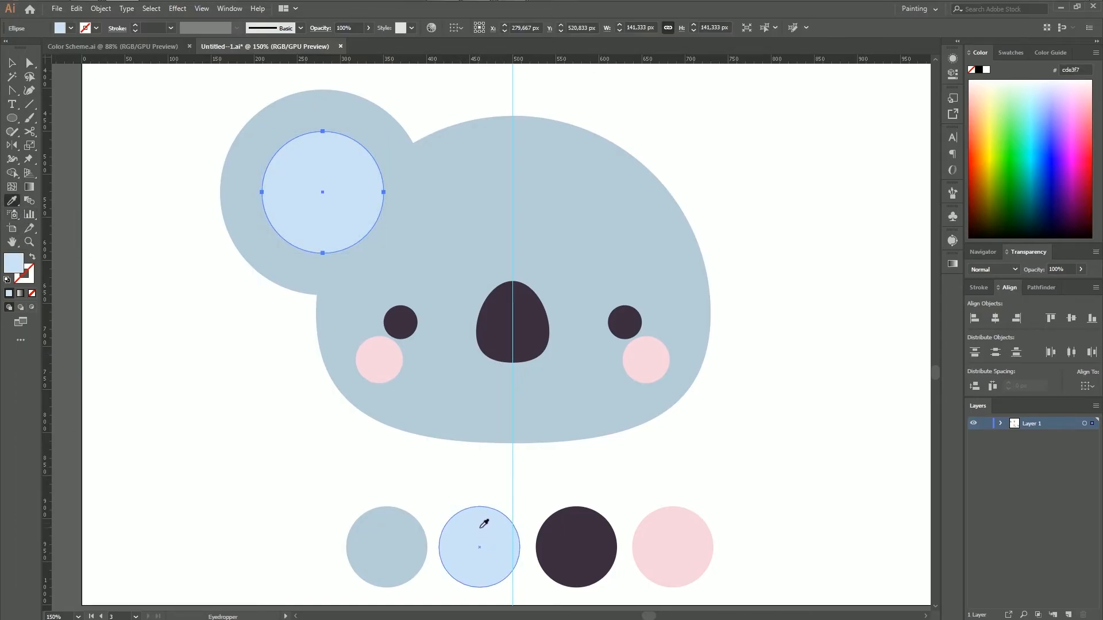
# Step: Reflect a copy of the outer and inner ear circles across the vertical centre guide to form the right ear
pyautogui.click(12, 64)
pyautogui.click(274, 431)
pyautogui.hotkey('ctrl', '-')
pyautogui.hotkey('ctrl', '=')
pyautogui.scroll(3, 273, 431)
pyautogui.moveTo(226, 228); pyautogui.dragTo(330, 323)
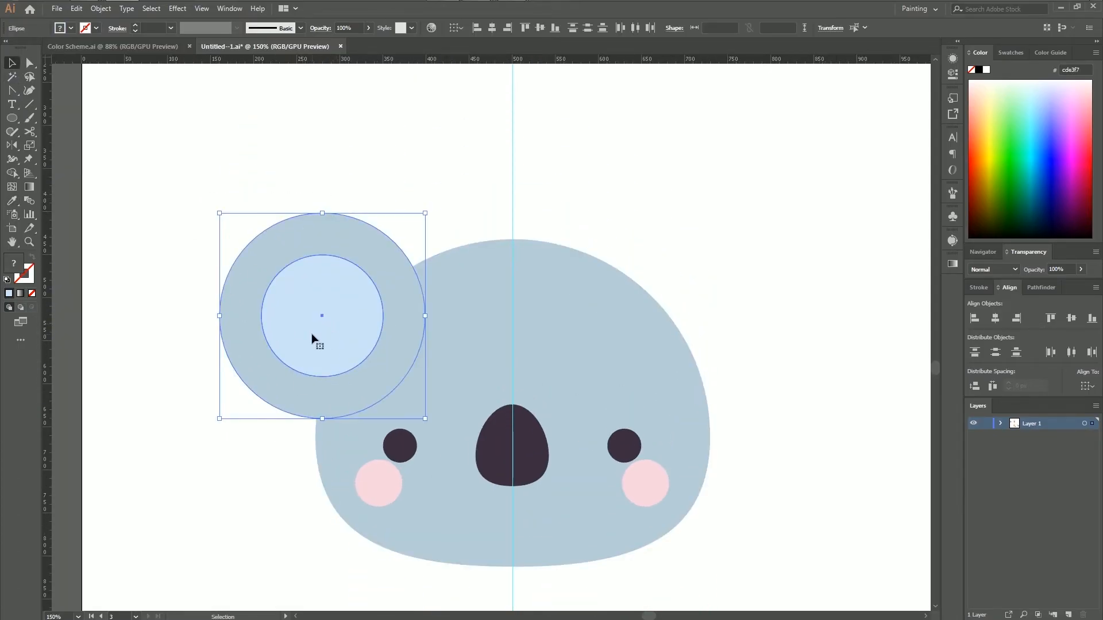
pyautogui.click(11, 146)
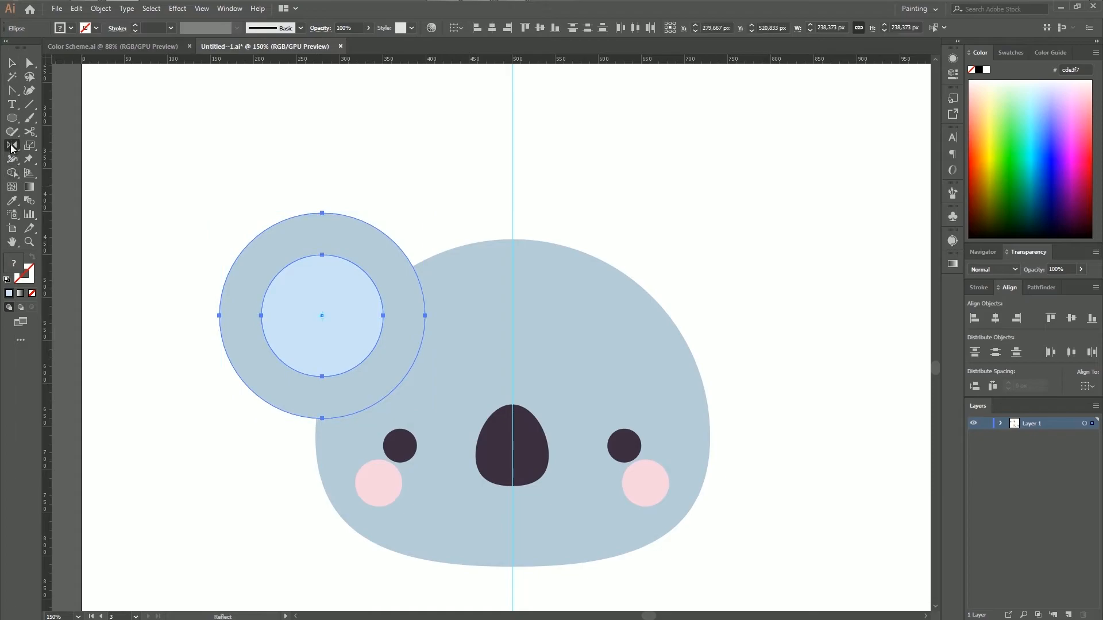
pyautogui.click(513, 205)
pyautogui.moveTo(353, 248); pyautogui.dragTo(624, 243)
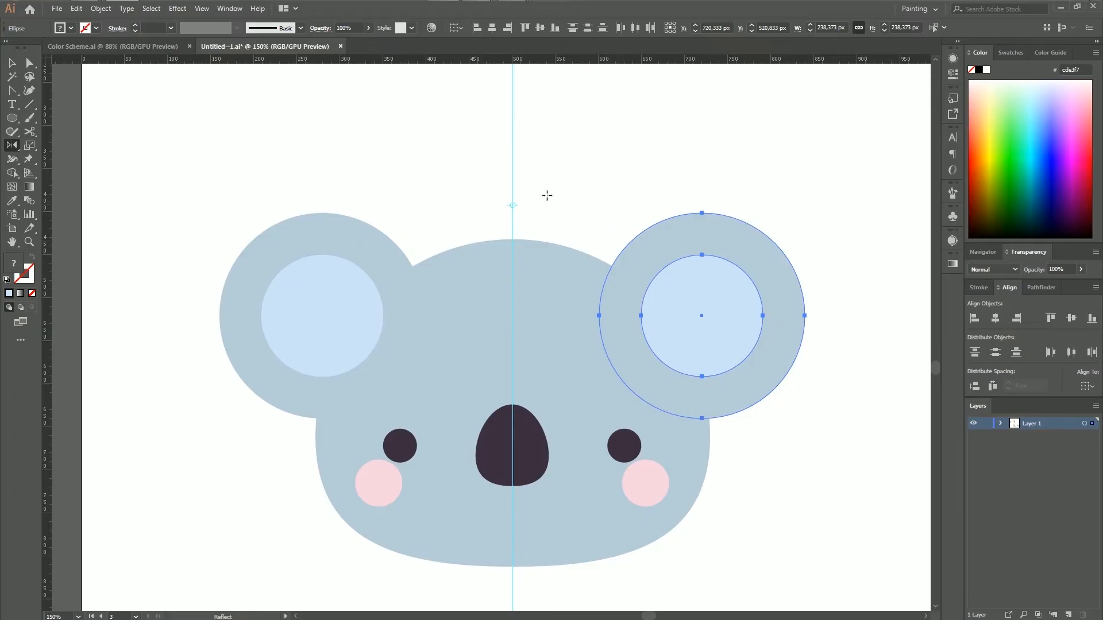
# Step: Select both ears with their inner circles and send them behind the head
pyautogui.press('v')
pyautogui.click(241, 184)
pyautogui.moveTo(229, 147); pyautogui.dragTo(324, 277)
pyautogui.keyDown('shift'); pyautogui.click(775, 293); pyautogui.keyUp('shift')
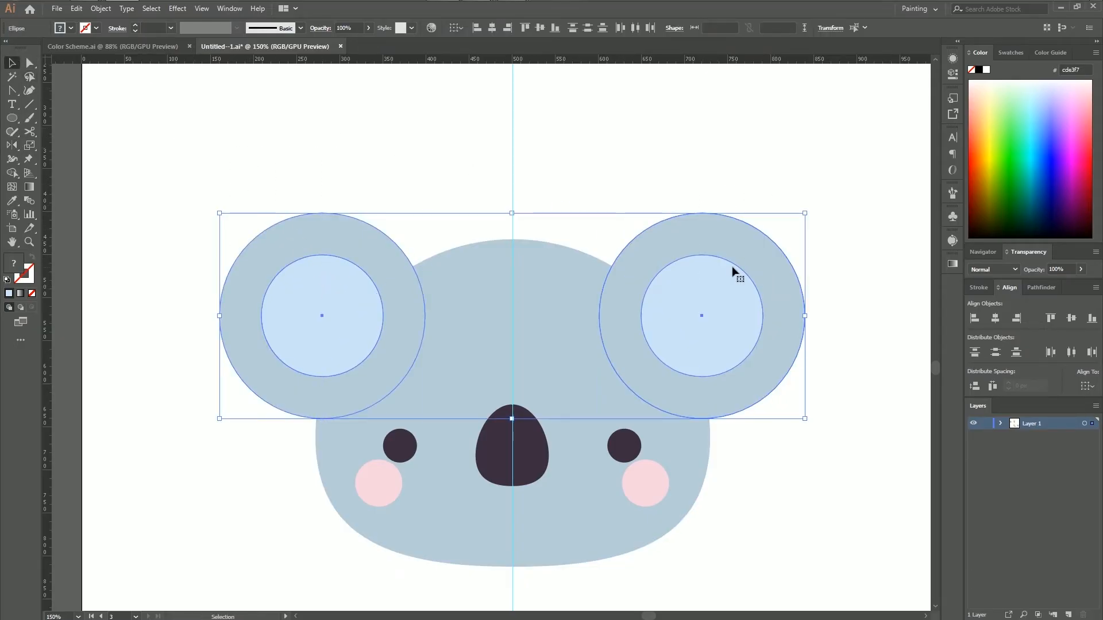
pyautogui.rightClick(715, 292)
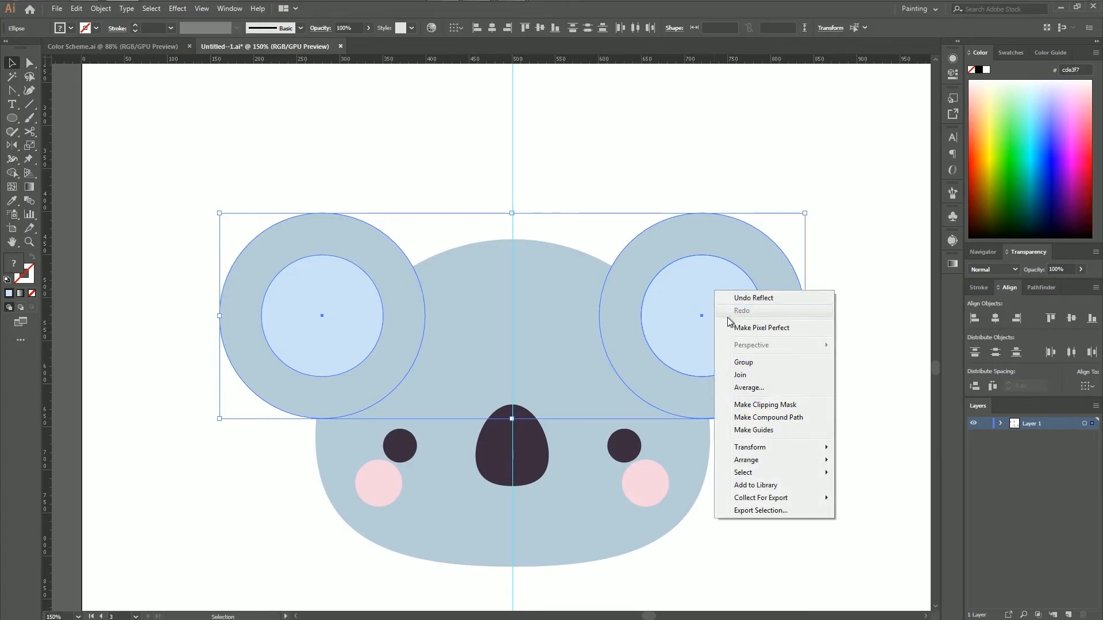
pyautogui.moveTo(760, 464)
pyautogui.click(877, 498)
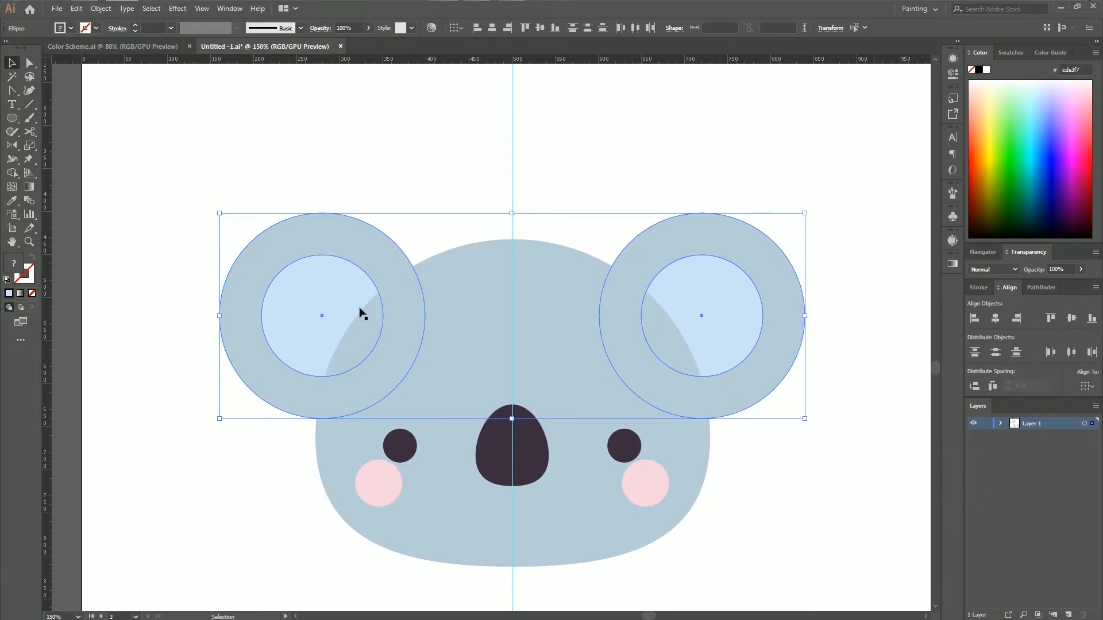
# Step: Group both ears and nudge the group down a few pixels against the head
pyautogui.click(195, 124)
pyautogui.hotkey('ctrl', '-')
pyautogui.hotkey('ctrl', '-')
pyautogui.hotkey('ctrl', '-')
pyautogui.hotkey('ctrl', '=')
pyautogui.hotkey('ctrl', '=')
pyautogui.moveTo(318, 232); pyautogui.dragTo(372, 312)
pyautogui.moveTo(649, 244); pyautogui.dragTo(702, 345)
pyautogui.hotkey('ctrl', 'g')
pyautogui.press('Down')
pyautogui.press('Down')
pyautogui.press('Down')
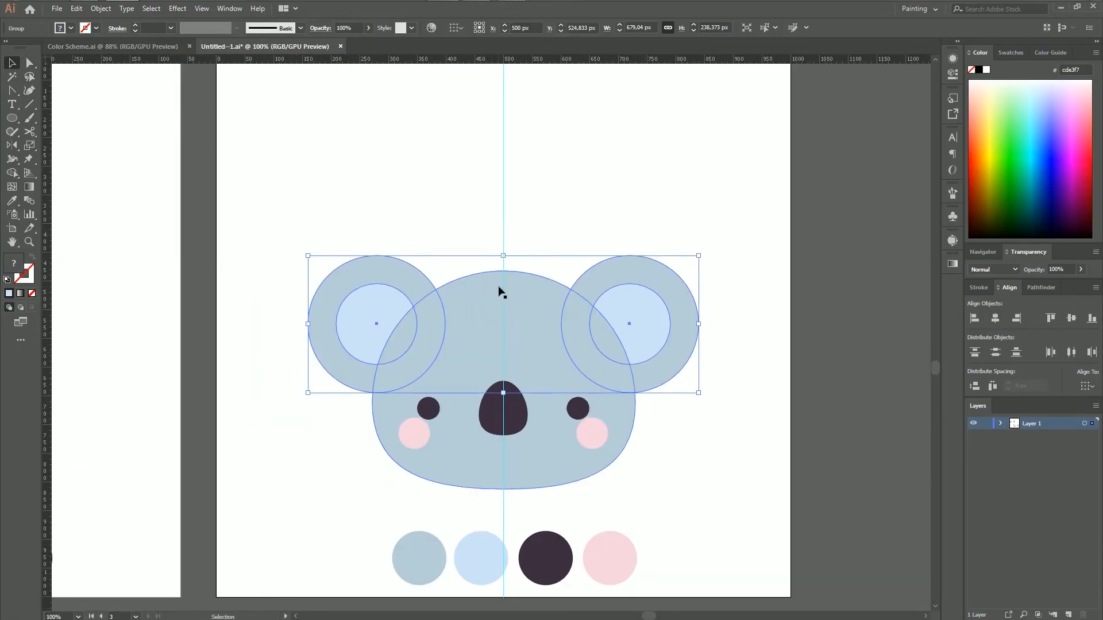
pyautogui.click(660, 207)
pyautogui.click(645, 285)
pyautogui.click(699, 206)
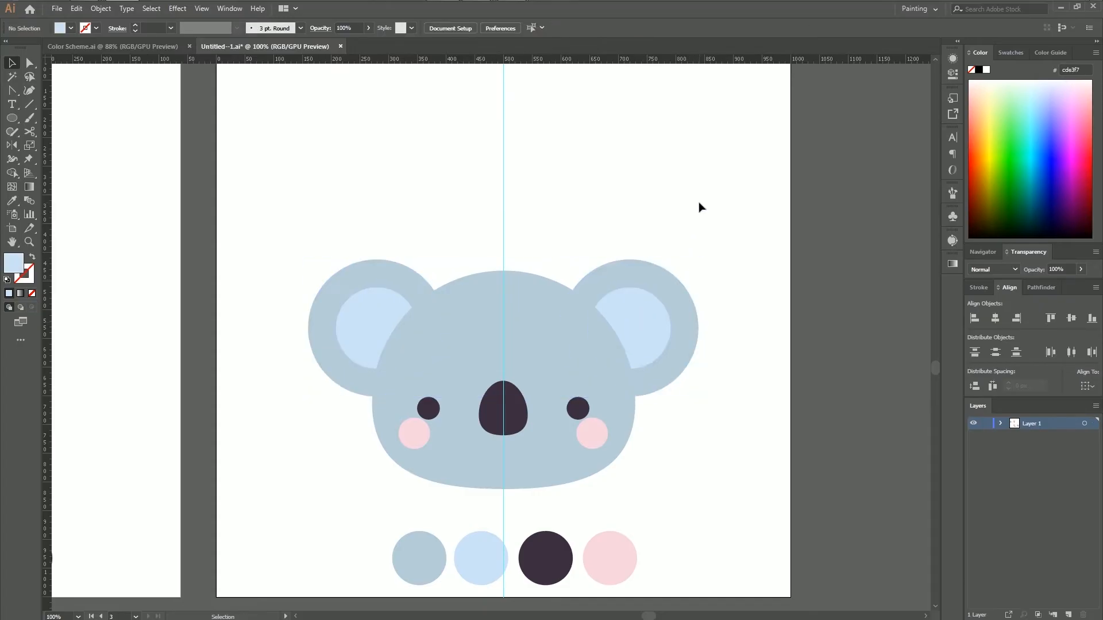
# Step: Enlarge the nose to about 91 × 112 px and nudge it slightly down to about Y 674 px
pyautogui.click(508, 434)
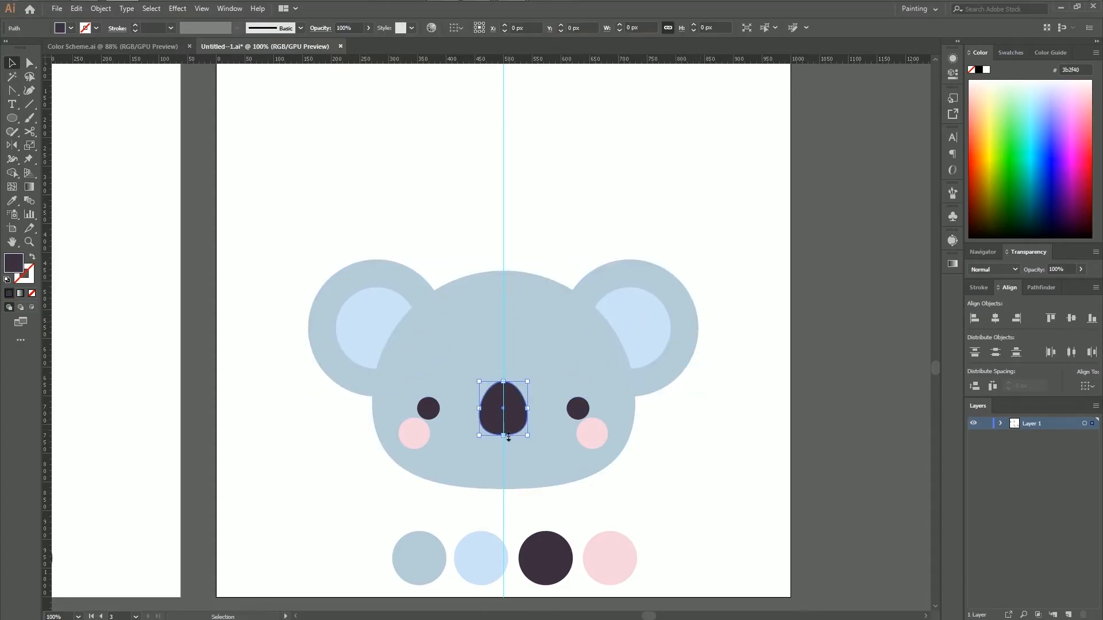
pyautogui.scroll(1, 538, 430)
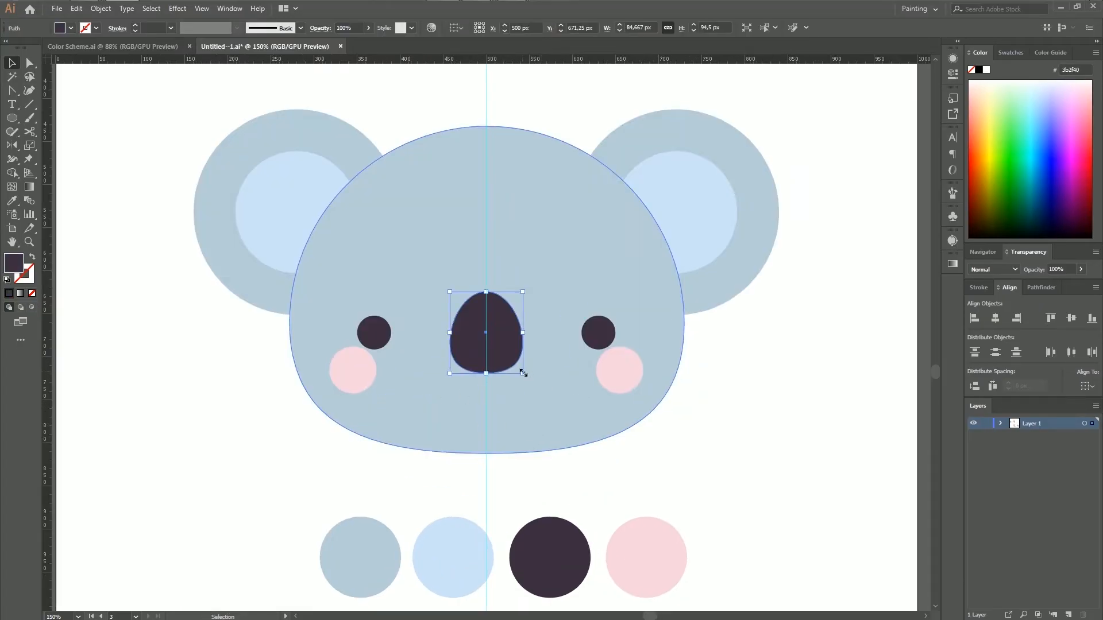
pyautogui.moveTo(524, 374); pyautogui.dragTo(527, 384)
pyautogui.click(810, 478)
pyautogui.hotkey('ctrl', '-')
pyautogui.hotkey('ctrl', '-')
pyautogui.hotkey('ctrl', '-')
pyautogui.hotkey('ctrl', '+')
pyautogui.hotkey('ctrl', '+')
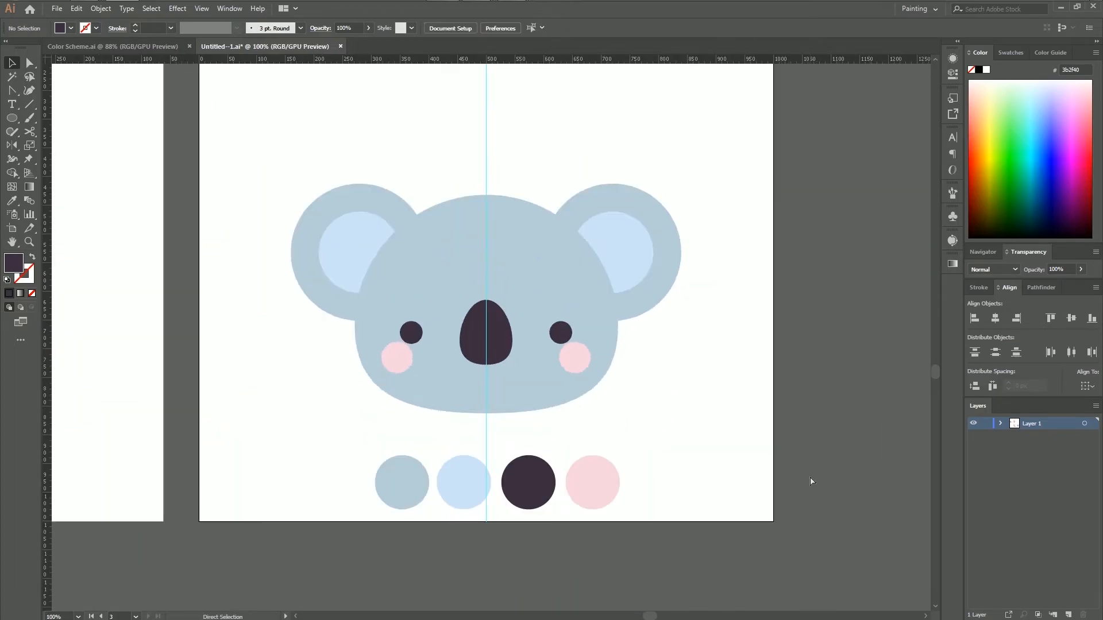
pyautogui.click(489, 351)
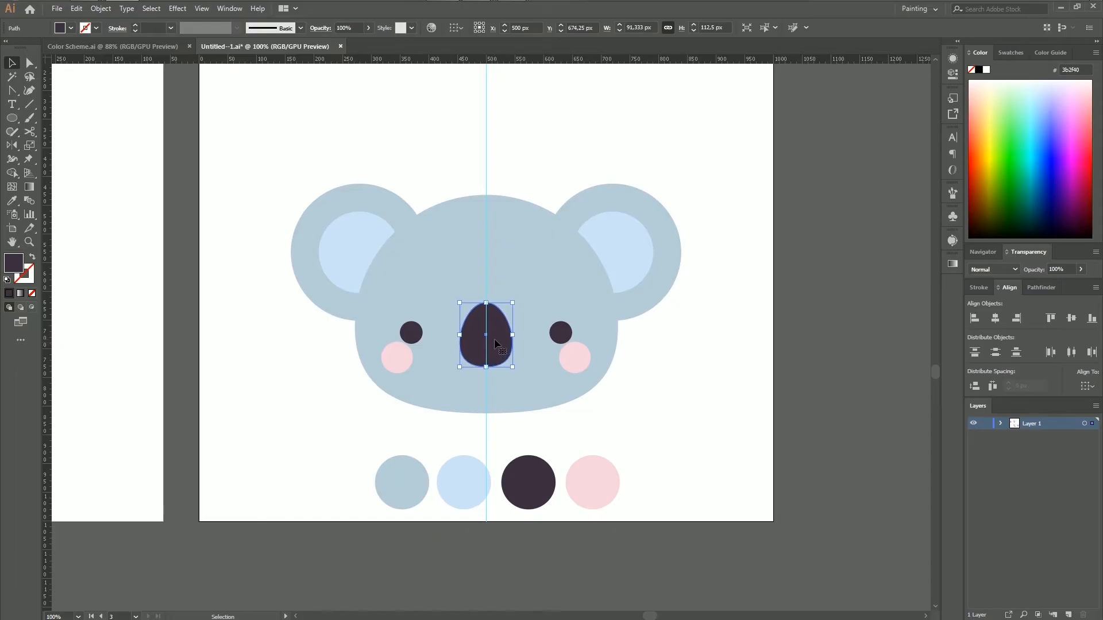
pyautogui.click(767, 401)
# Step: Group the cheeks, eyes and nose and nudge the group down the face to about Y 692 px
pyautogui.click(574, 358)
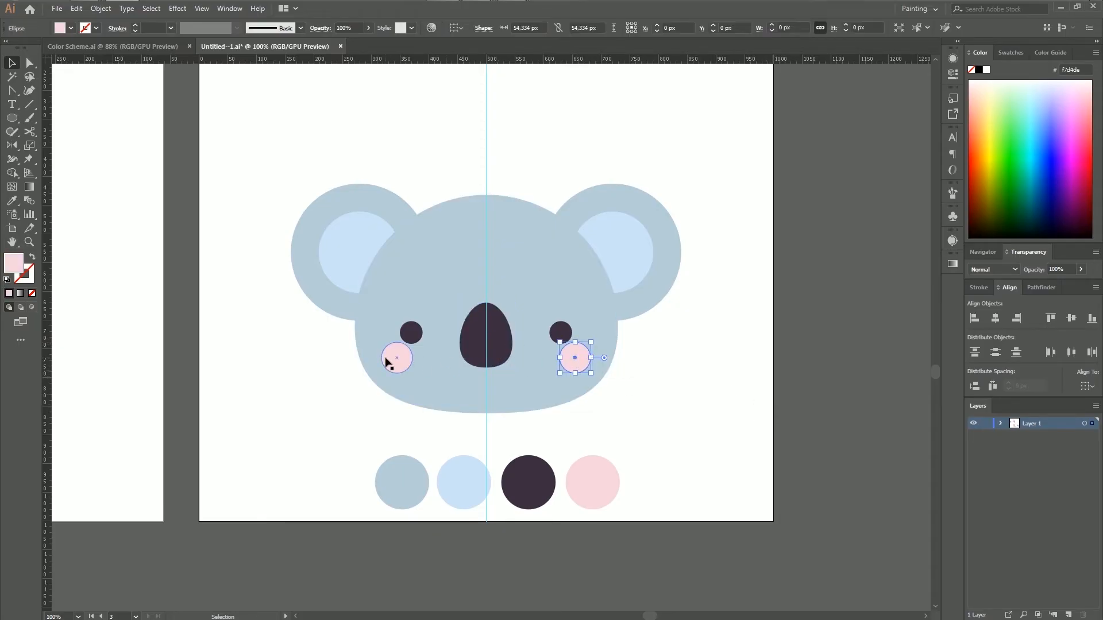
pyautogui.keyDown('shift'); pyautogui.click(396, 360); pyautogui.keyUp('shift')
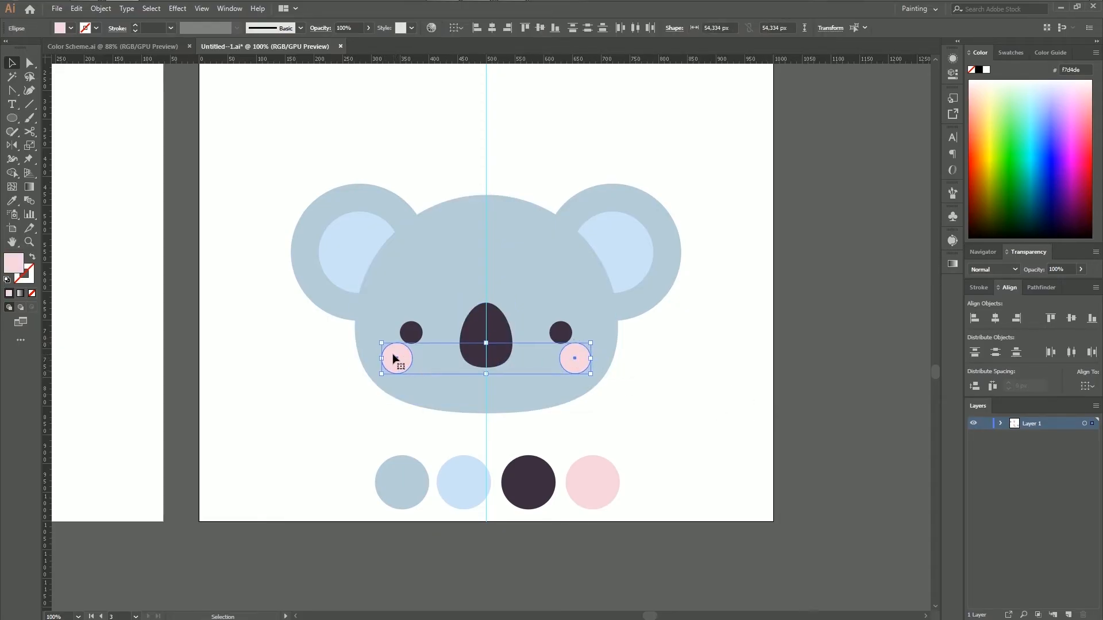
pyautogui.keyDown('shift'); pyautogui.click(412, 335); pyautogui.keyUp('shift')
pyautogui.keyDown('shift'); pyautogui.click(486, 333); pyautogui.keyUp('shift')
pyautogui.keyDown('shift'); pyautogui.click(561, 333); pyautogui.keyUp('shift')
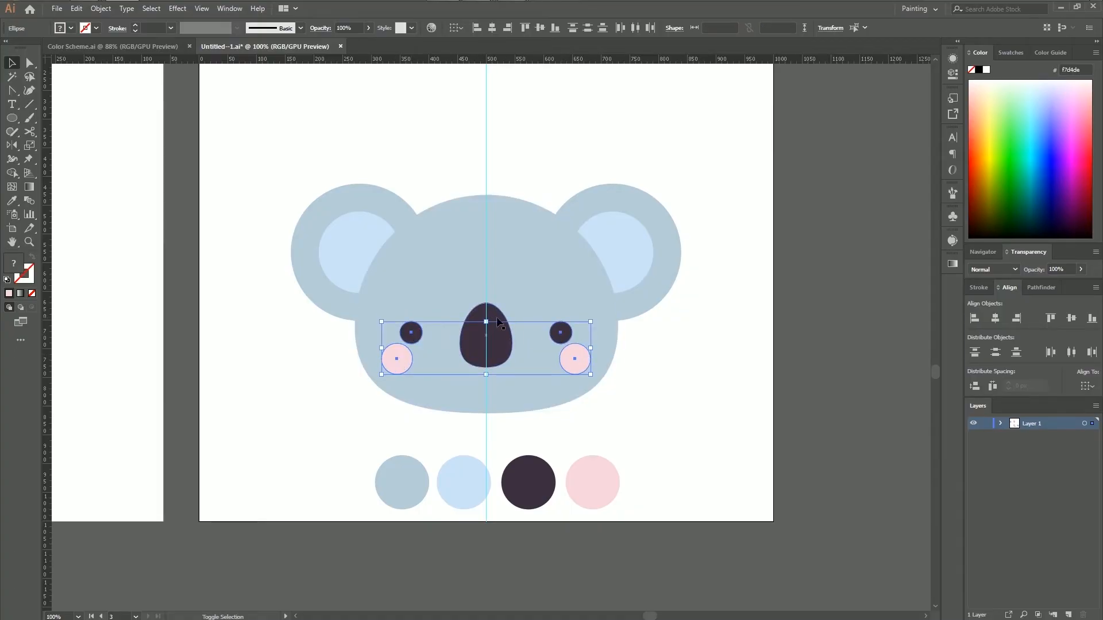
pyautogui.hotkey('ctrl', 'g')
pyautogui.press('Down')
pyautogui.press('Down')
pyautogui.press('Down')
pyautogui.press('Down')
pyautogui.press('Down')
pyautogui.press('Down')
pyautogui.press('Down')
pyautogui.press('Down')
pyautogui.press('Down')
pyautogui.press('Down')
pyautogui.press('Down')
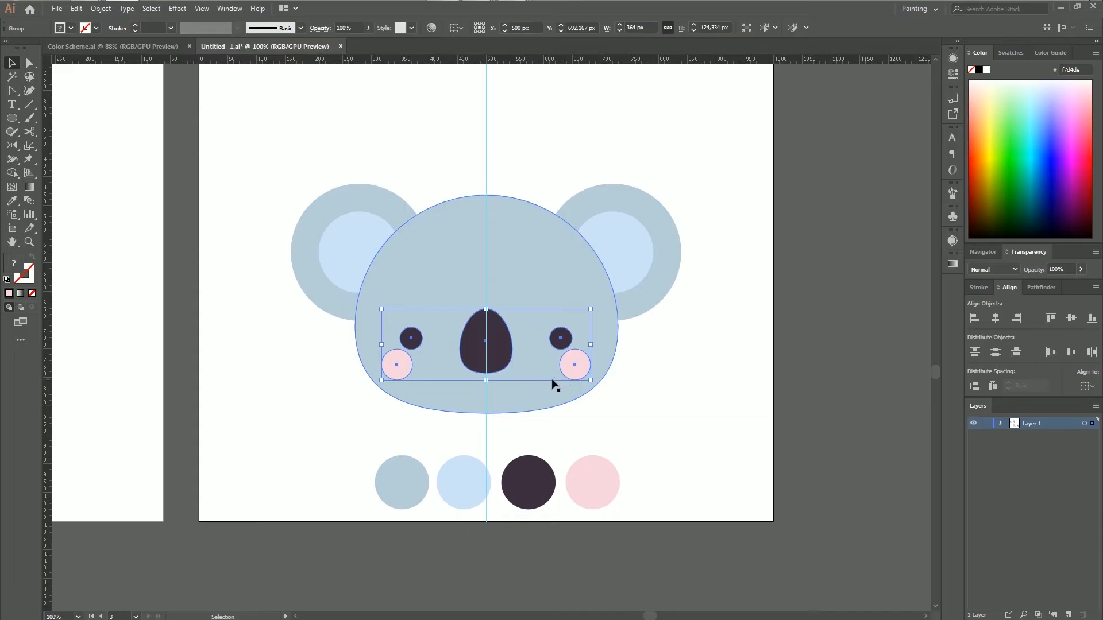
pyautogui.click(735, 379)
pyautogui.hotkey('ctrl', '-')
pyautogui.hotkey('ctrl', '-')
pyautogui.hotkey('ctrl', '-')
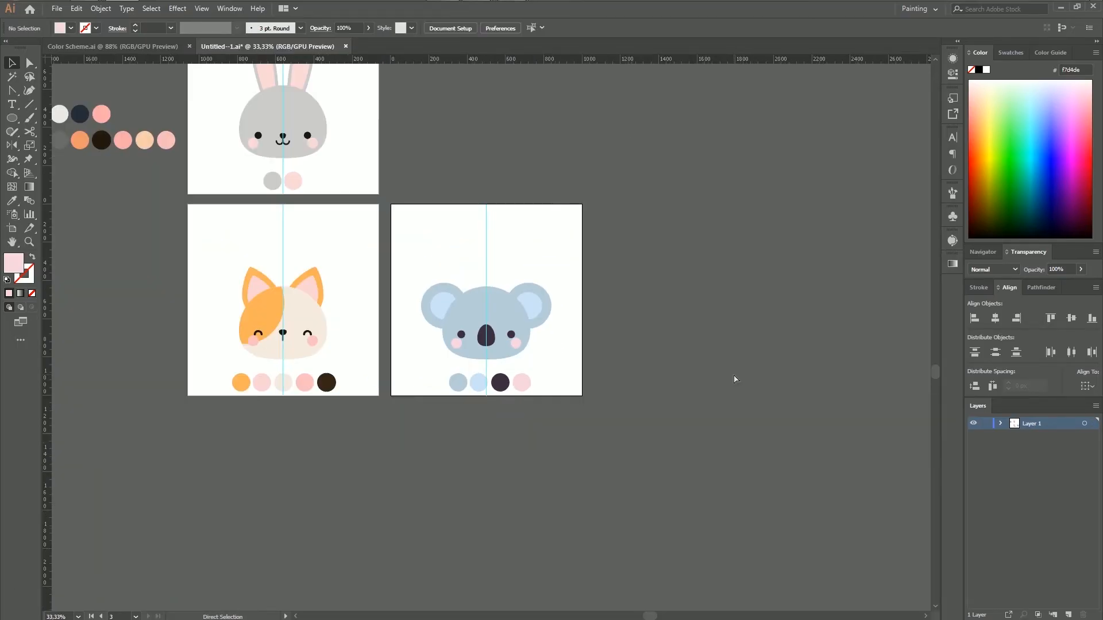
pyautogui.hotkey('ctrl', '+')
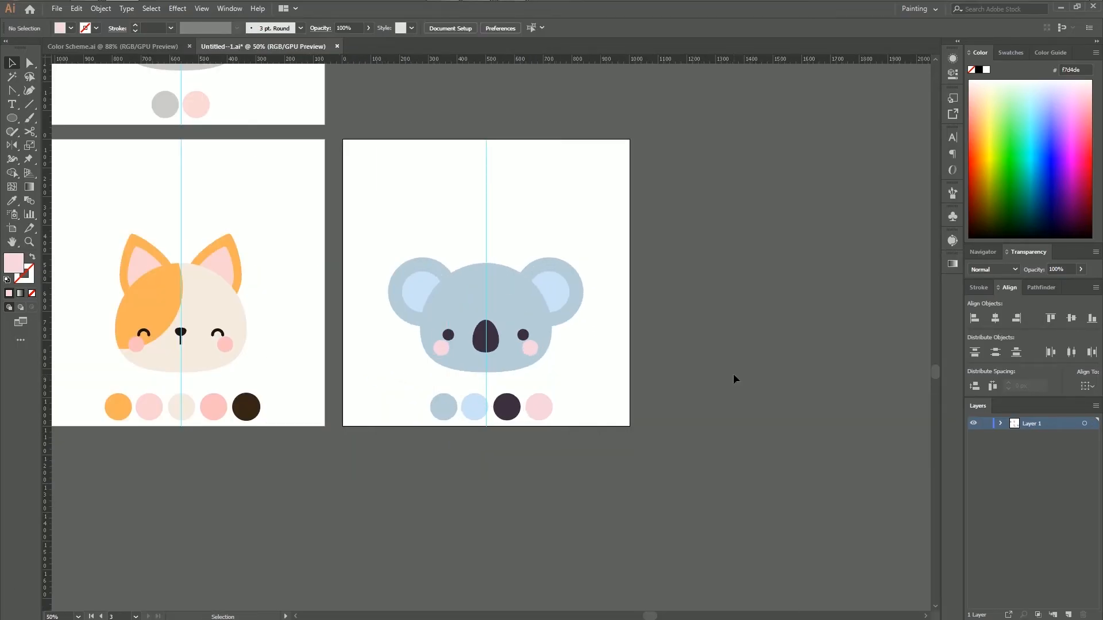
# Step: Duplicate the bunny artboard with its artwork into the empty space above the koala, at X 1562 px, Y 500 px
pyautogui.scroll(3, 876, 249)
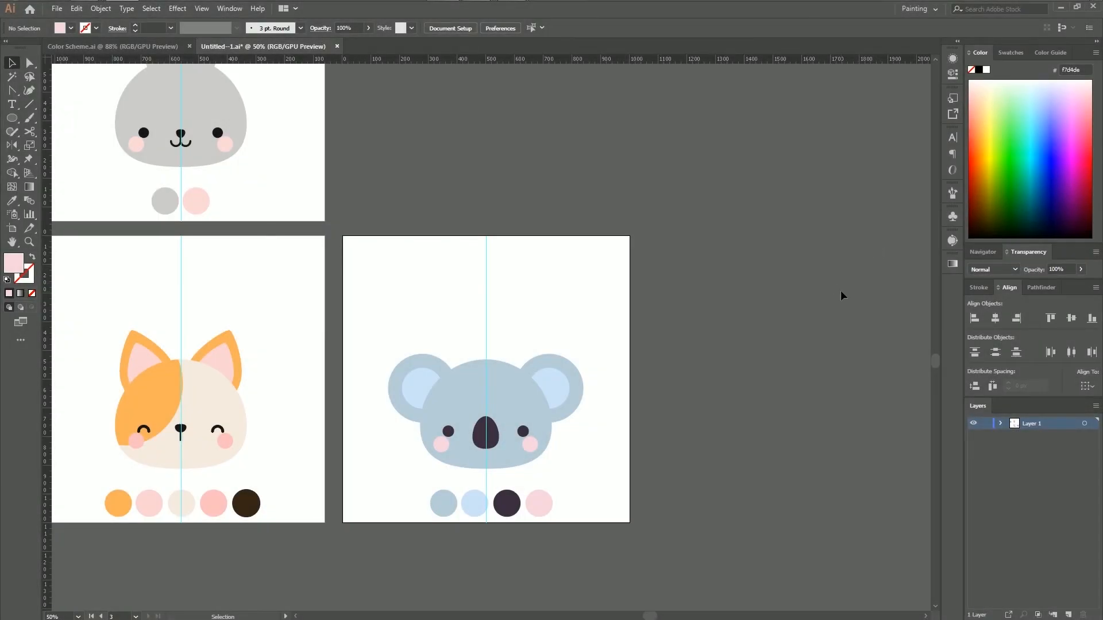
pyautogui.scroll(3, 824, 286)
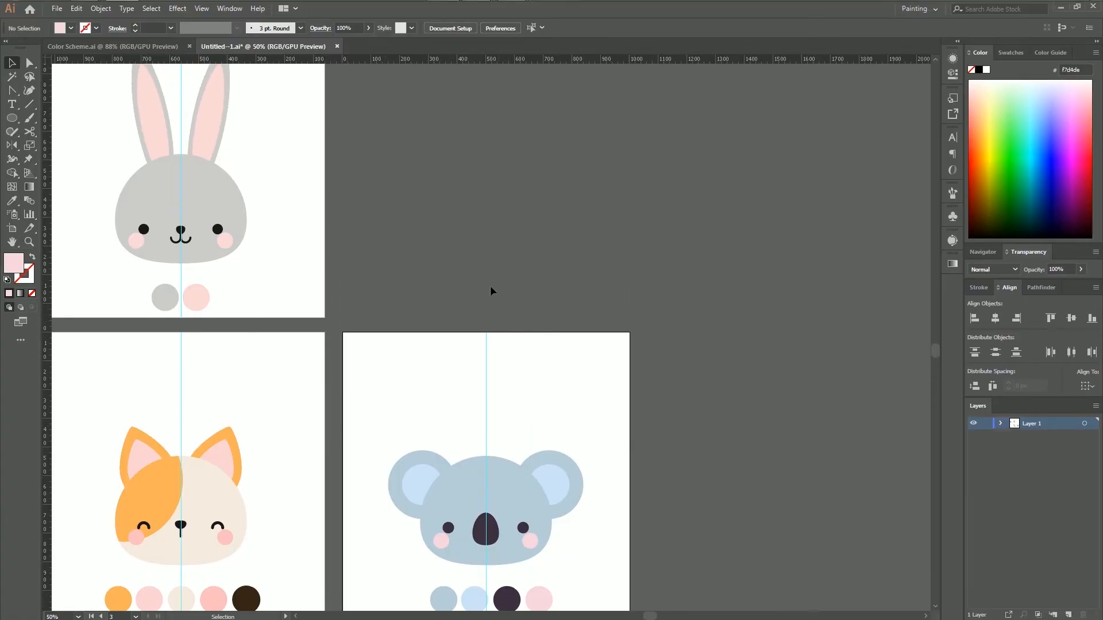
pyautogui.click(11, 233)
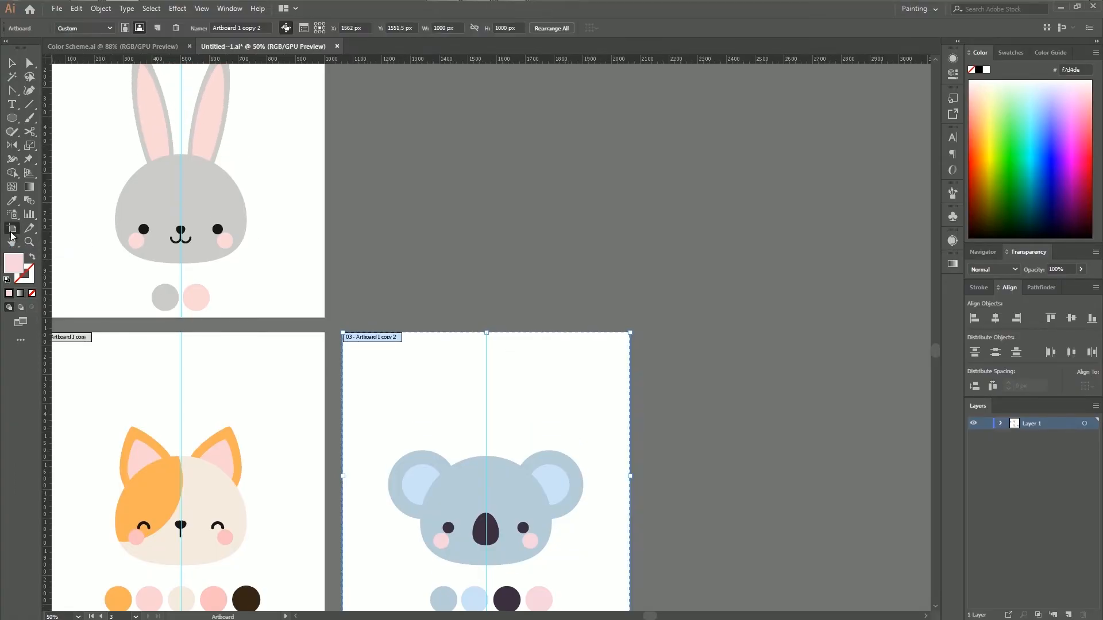
pyautogui.scroll(2, 498, 306)
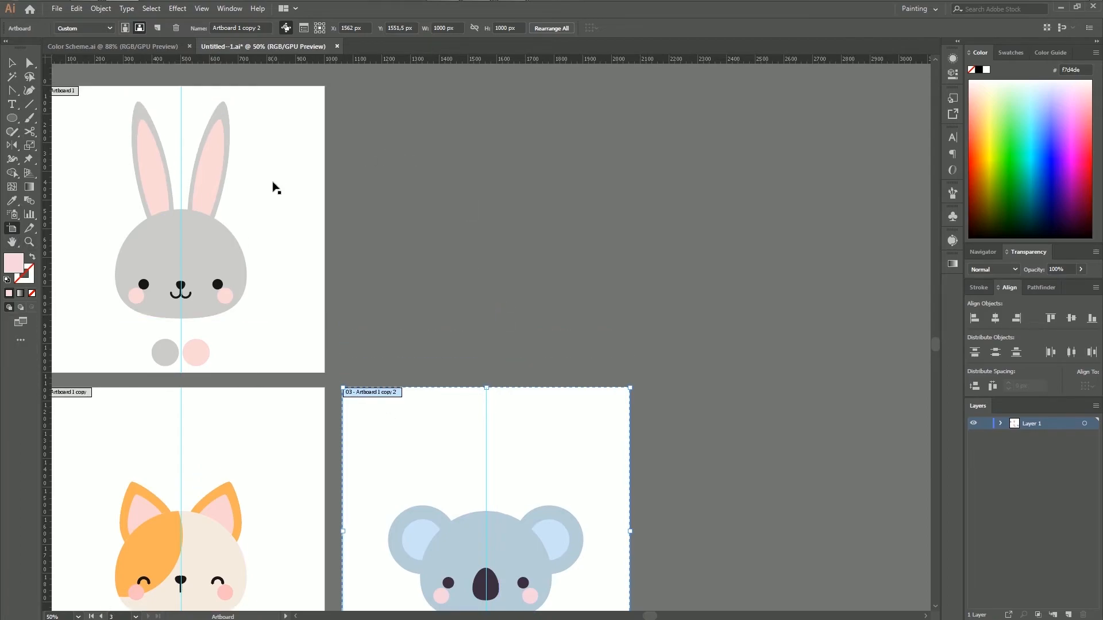
pyautogui.click(288, 145)
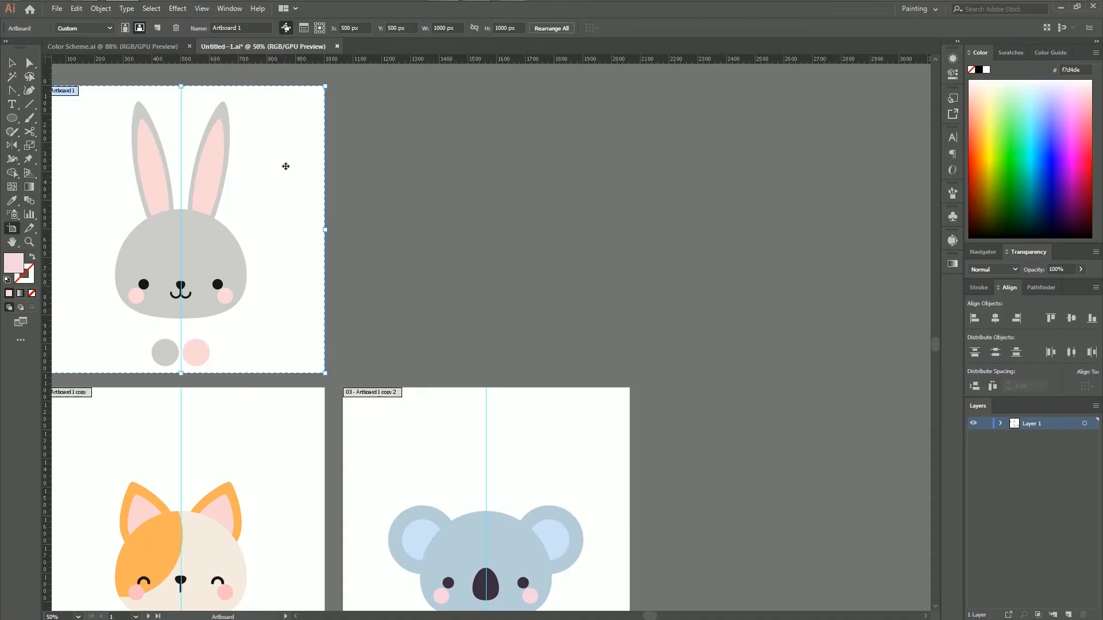
pyautogui.moveTo(277, 163); pyautogui.dragTo(584, 151)
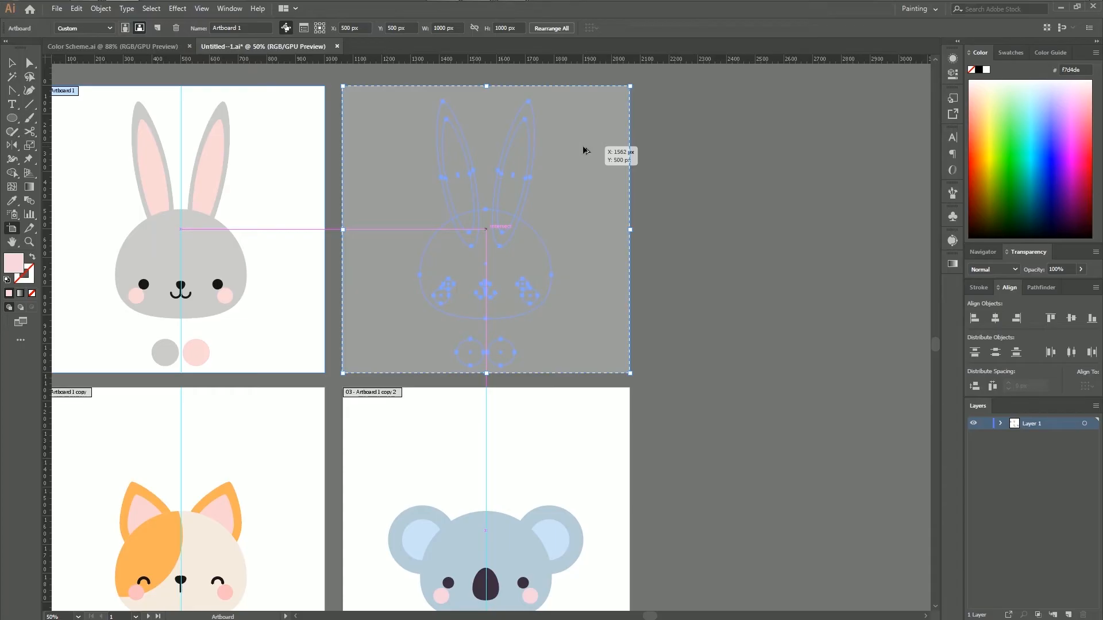
pyautogui.moveTo(584, 148); pyautogui.dragTo(583, 147)
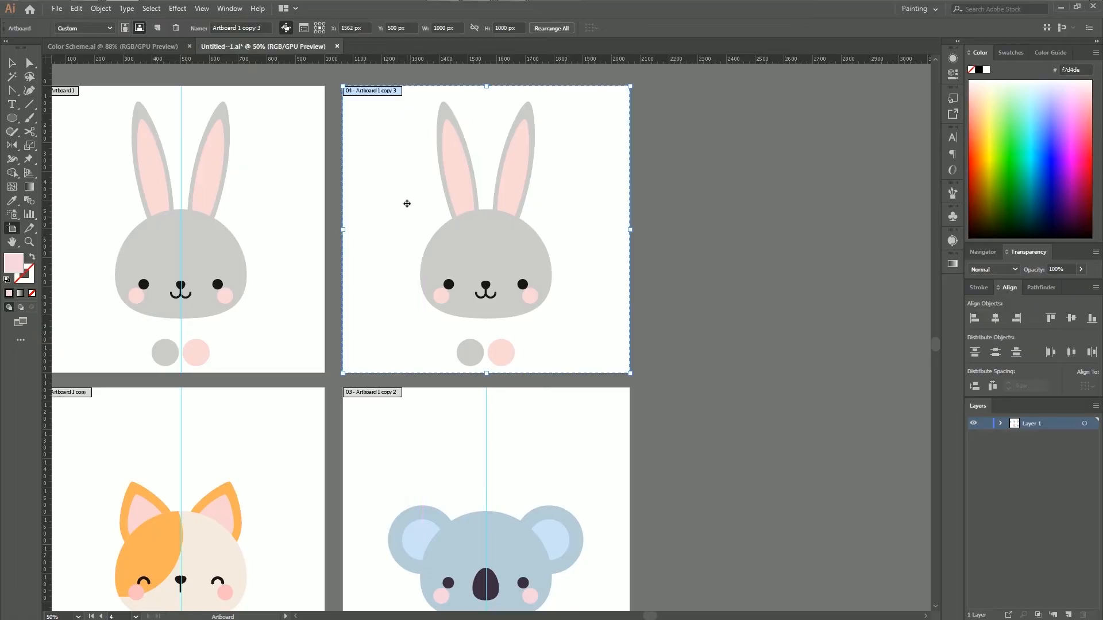
# Step: Delete the two copied swatches below the duplicated bunny and move the light grey, dark navy and pink swatches into their place
pyautogui.click(12, 65)
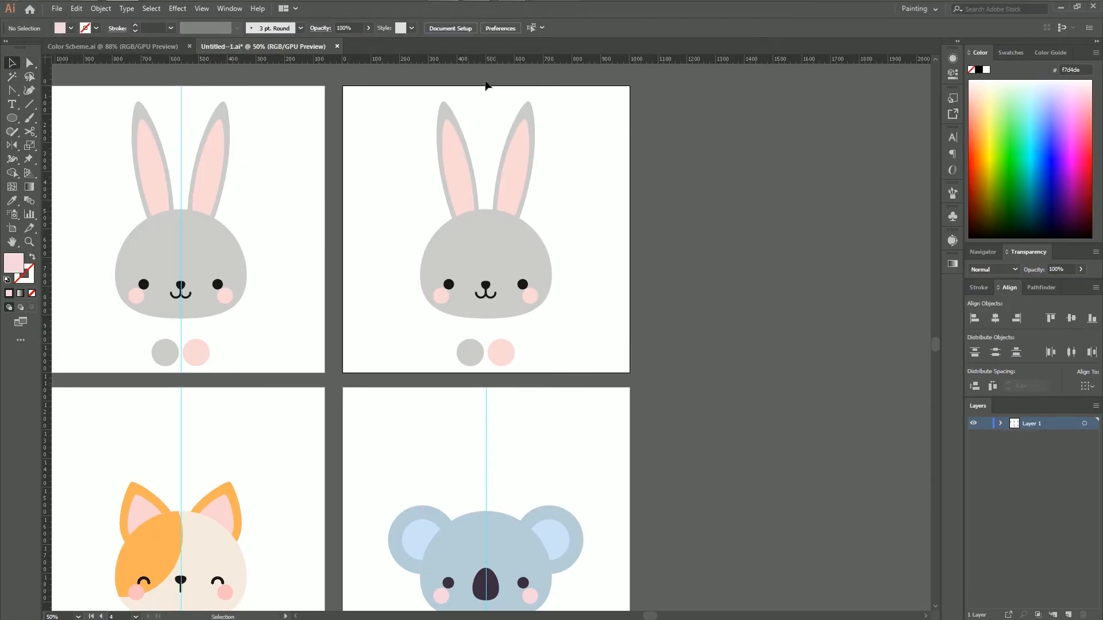
pyautogui.moveTo(441, 338); pyautogui.dragTo(528, 364)
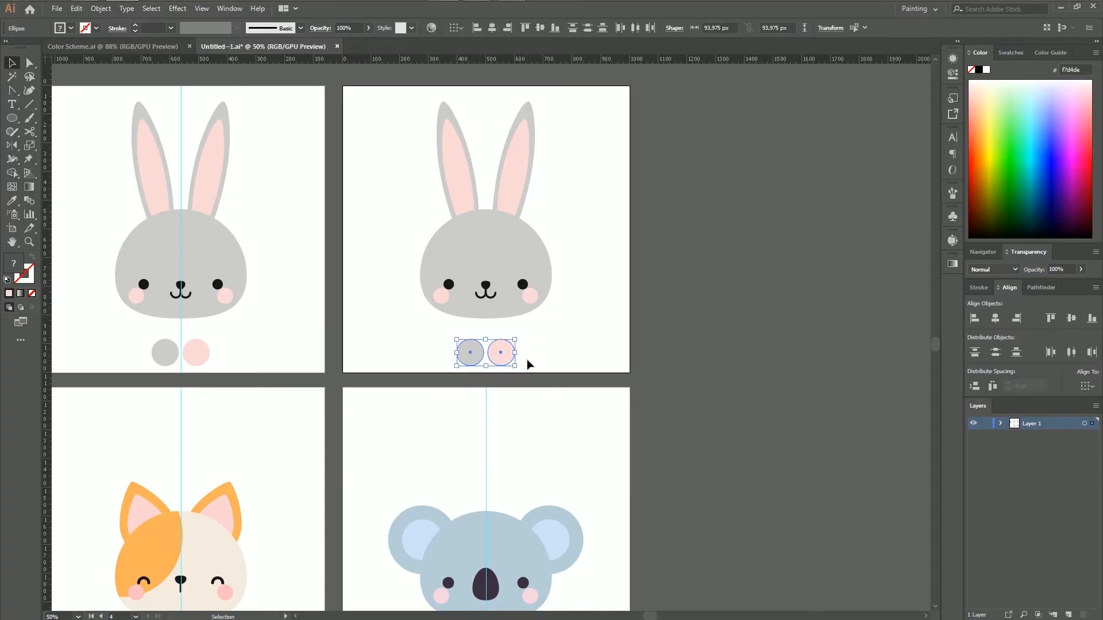
pyautogui.press('Delete')
pyautogui.moveTo(665, 391); pyautogui.dragTo(935, 346)
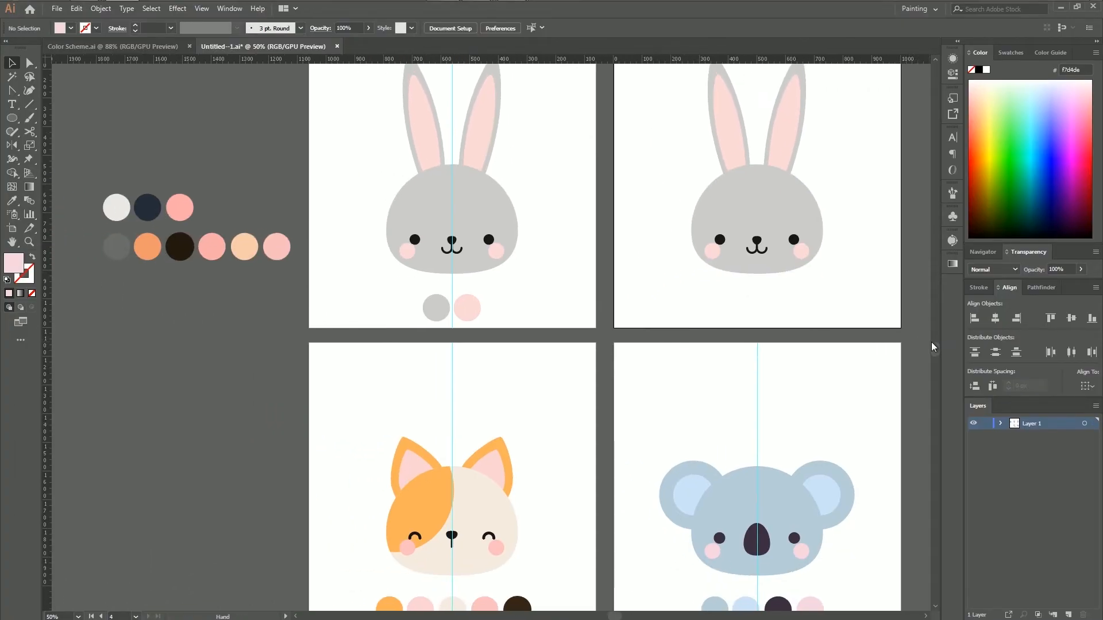
pyautogui.moveTo(90, 193); pyautogui.dragTo(790, 297)
pyautogui.scroll(-1, 380, 302)
pyautogui.hscroll(12, 791, 299)
pyautogui.click(752, 383)
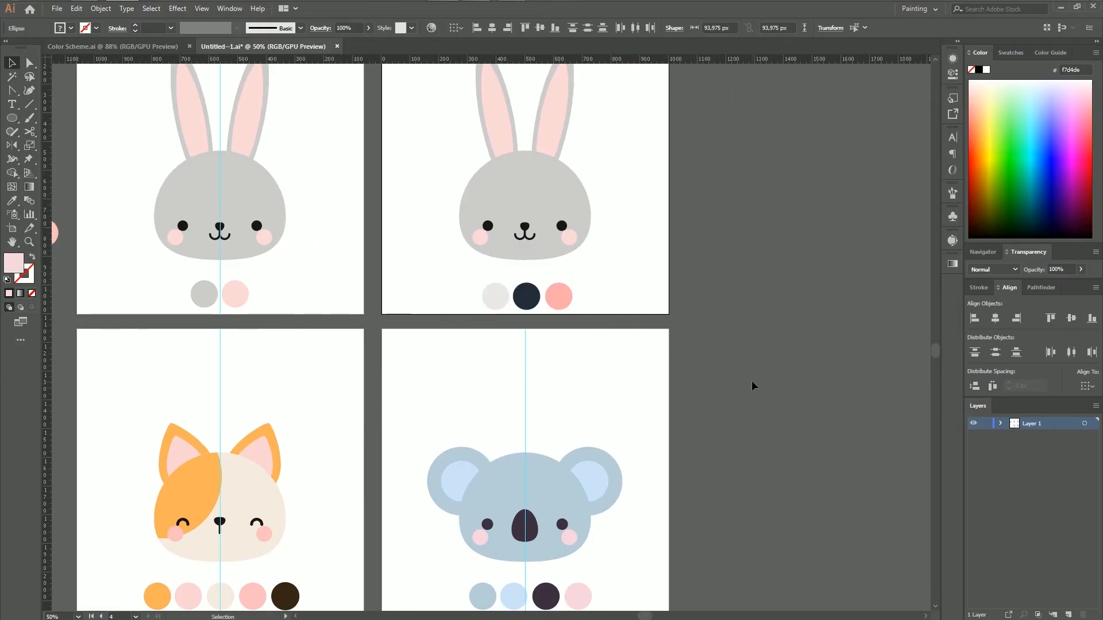
# Step: Draw a vertical 1000 px line across the full height of the new artboard and set its X position to 500 px
pyautogui.scroll(8, 752, 384)
pyautogui.hotkey('ctrl', '+')
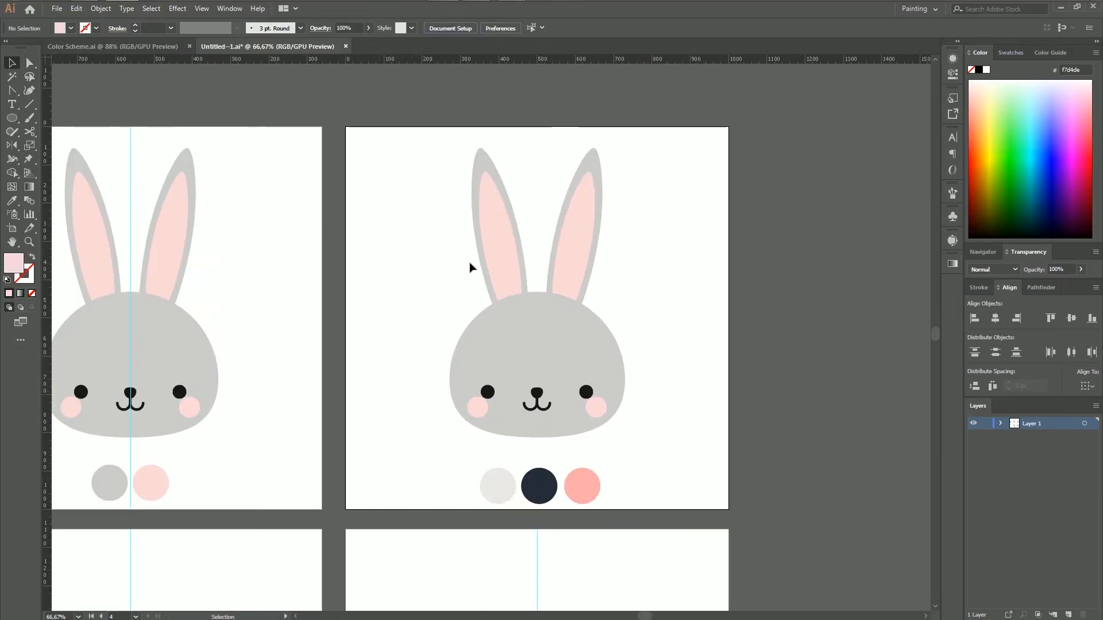
pyautogui.click(30, 106)
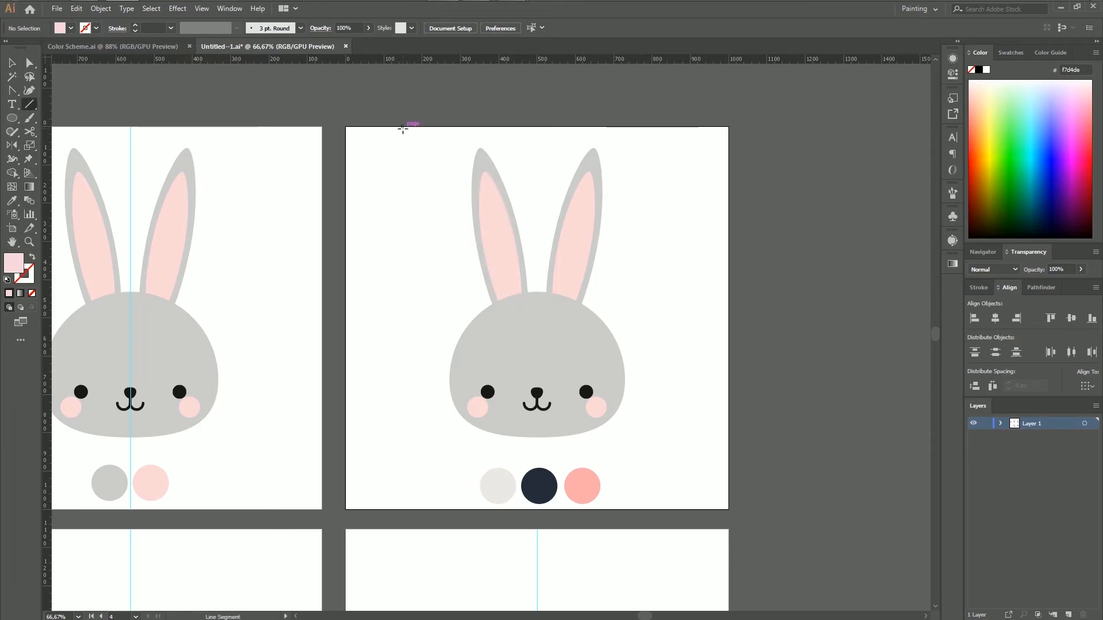
pyautogui.moveTo(402, 125); pyautogui.dragTo(408, 501)
pyautogui.click(954, 75)
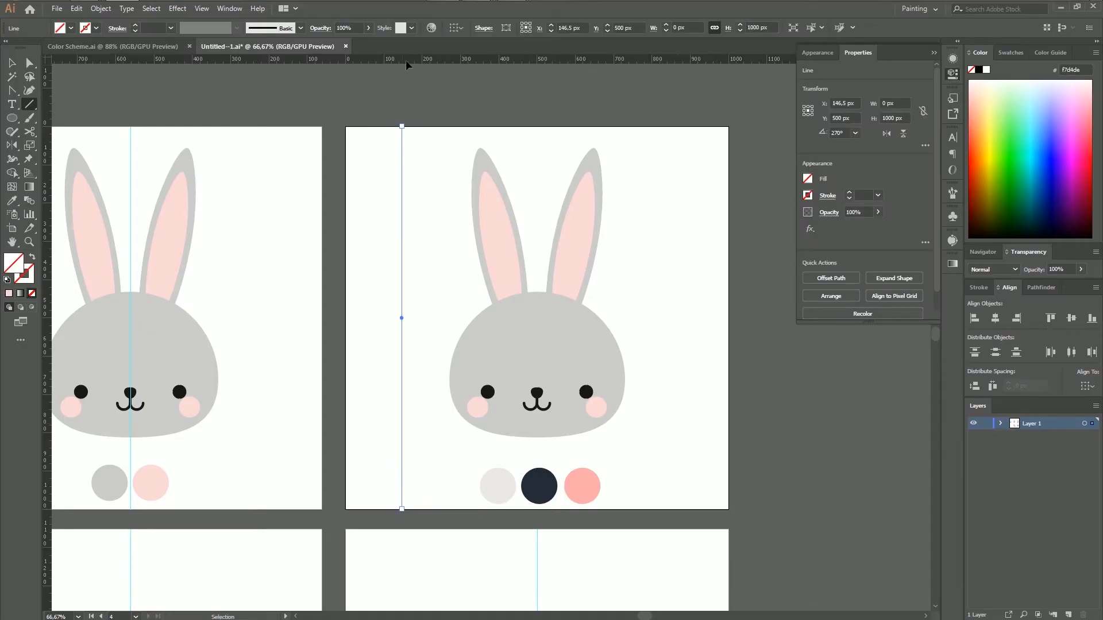
pyautogui.rightClick(442, 60)
pyautogui.click(431, 62)
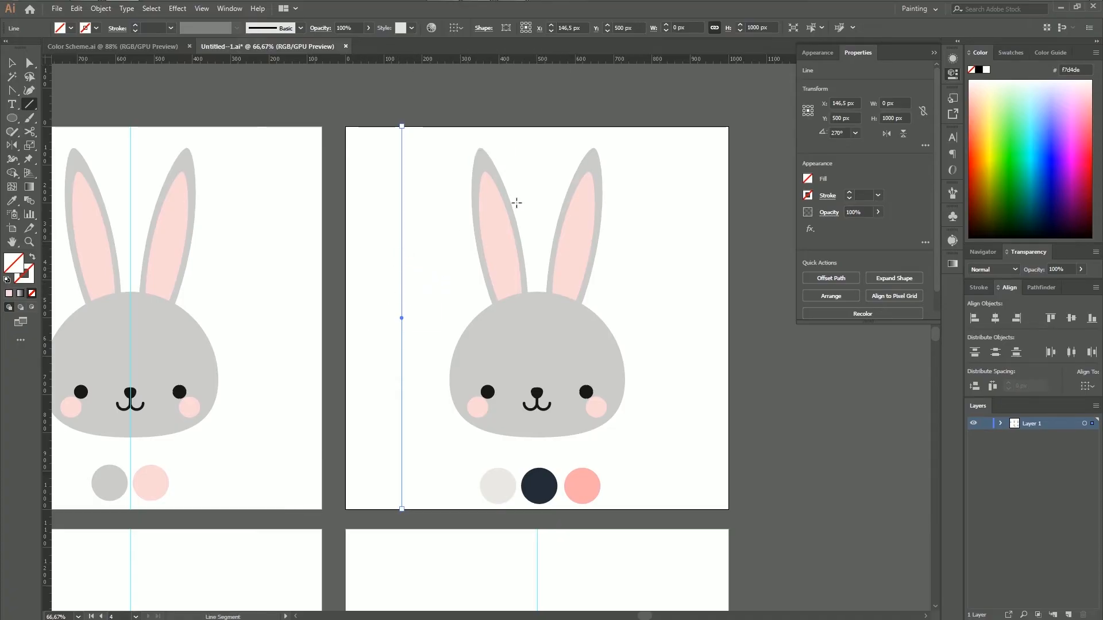
pyautogui.click(858, 104)
pyautogui.write('500')
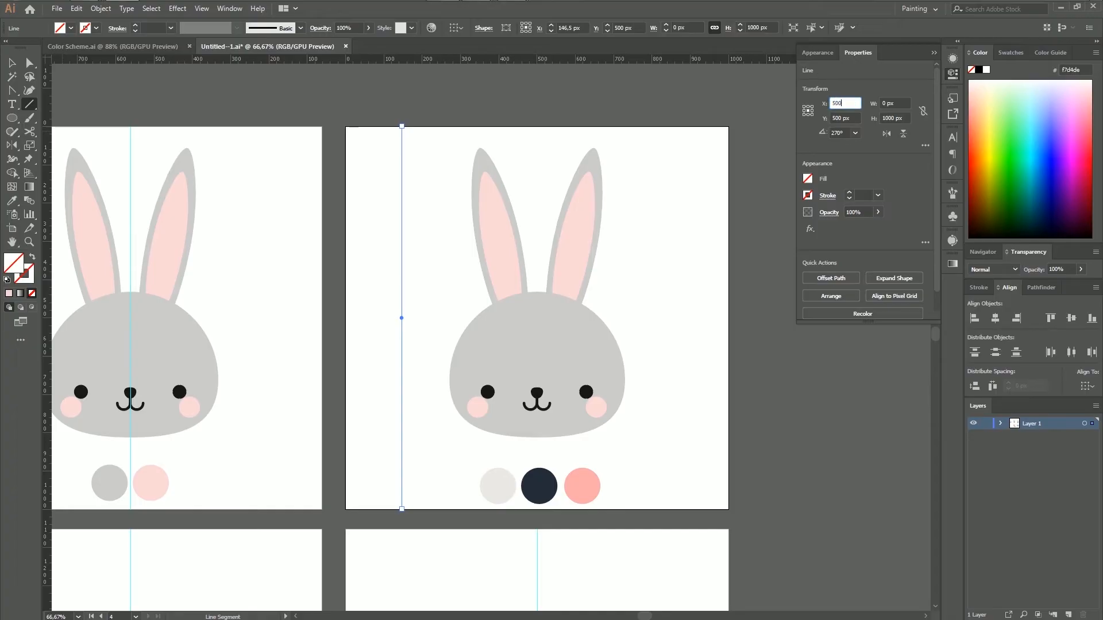
pyautogui.press('Return')
pyautogui.click(934, 52)
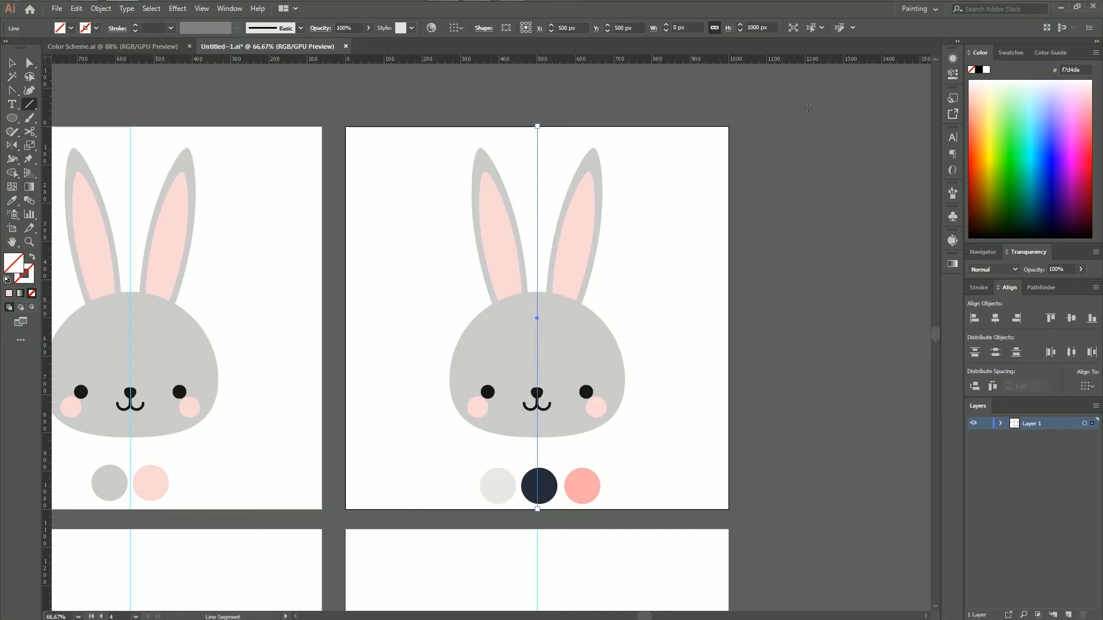
# Step: Convert the vertical centre line on the new artboard into a guide
pyautogui.rightClick(538, 184)
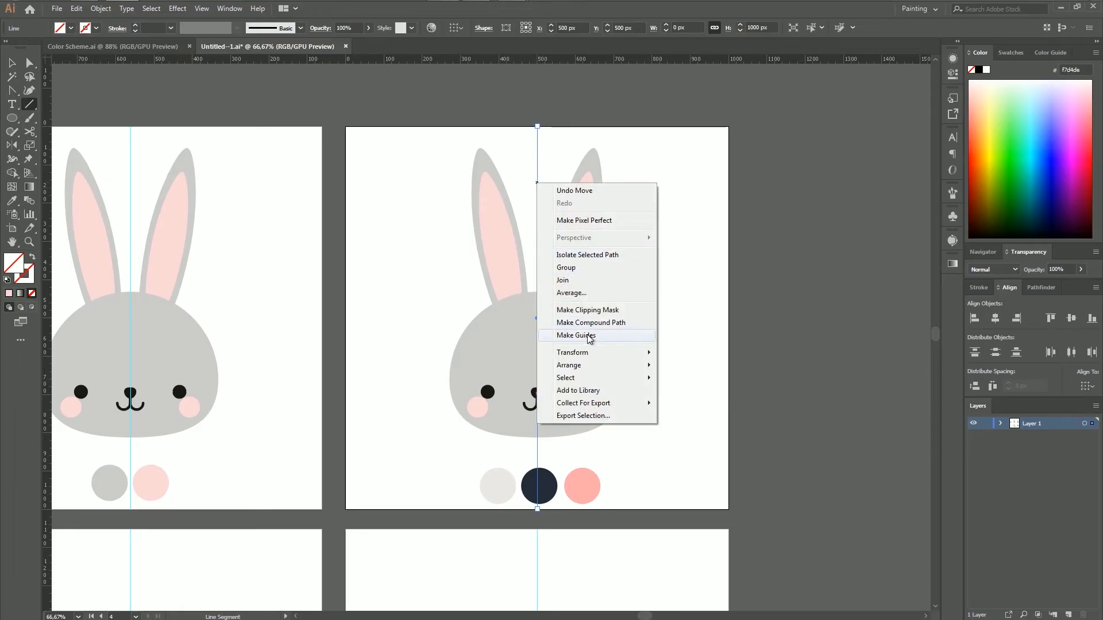
pyautogui.click(610, 342)
pyautogui.press('v')
# Step: Ungroup the duplicated bunny's head and ears and delete both ears with their pink inner shapes
pyautogui.hotkey('ctrl', '1')
pyautogui.moveTo(878, 278); pyautogui.dragTo(819, 291)
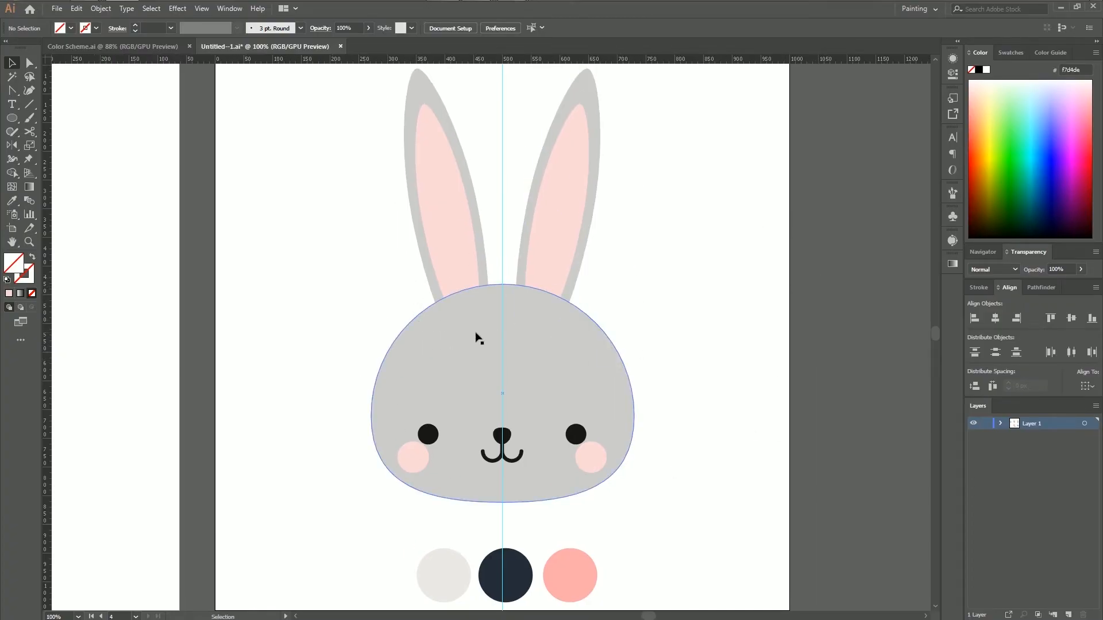
pyautogui.click(562, 180)
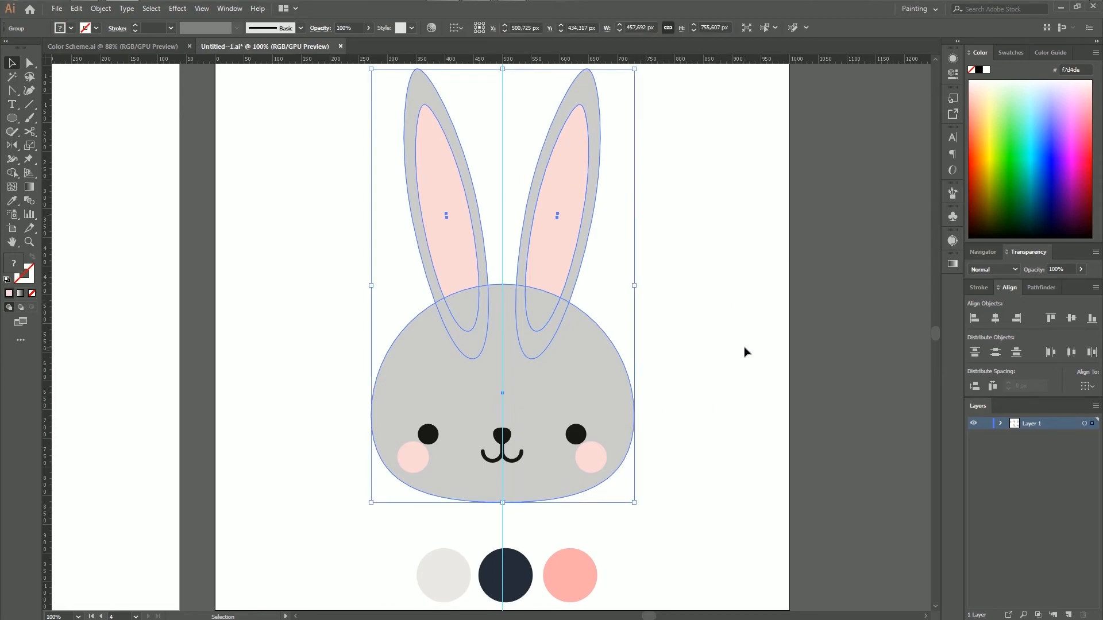
pyautogui.hotkey('ctrl', 'shift', 'g')
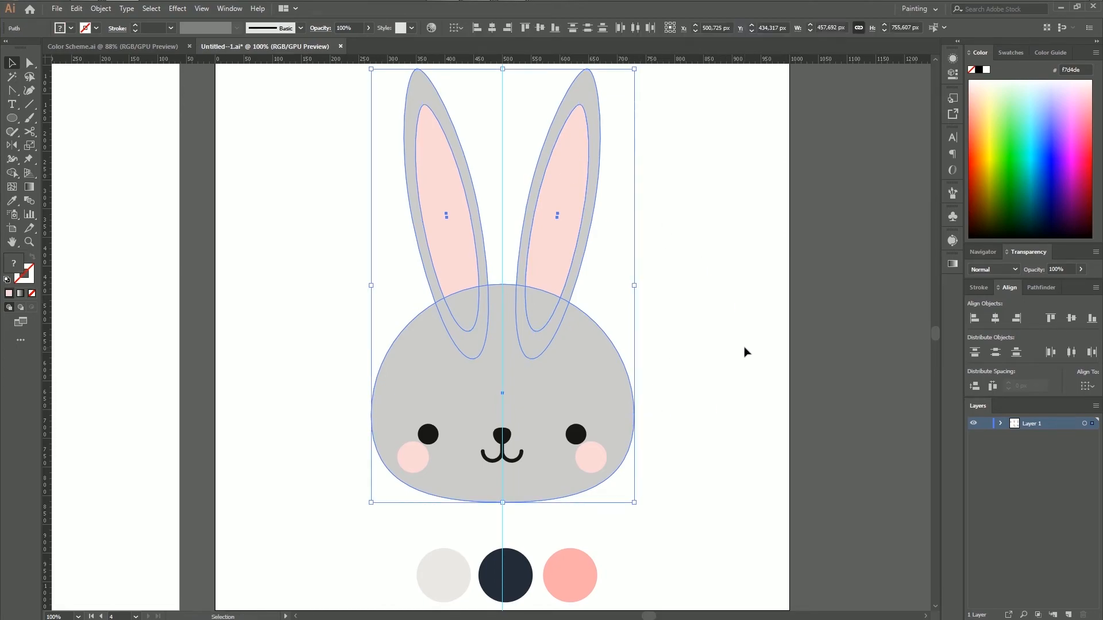
pyautogui.click(707, 343)
pyautogui.moveTo(338, 107)
pyautogui.mouseDown()
pyautogui.moveTo(502, 198)
pyautogui.moveTo(647, 214)
pyautogui.mouseUp()
pyautogui.press('Delete')
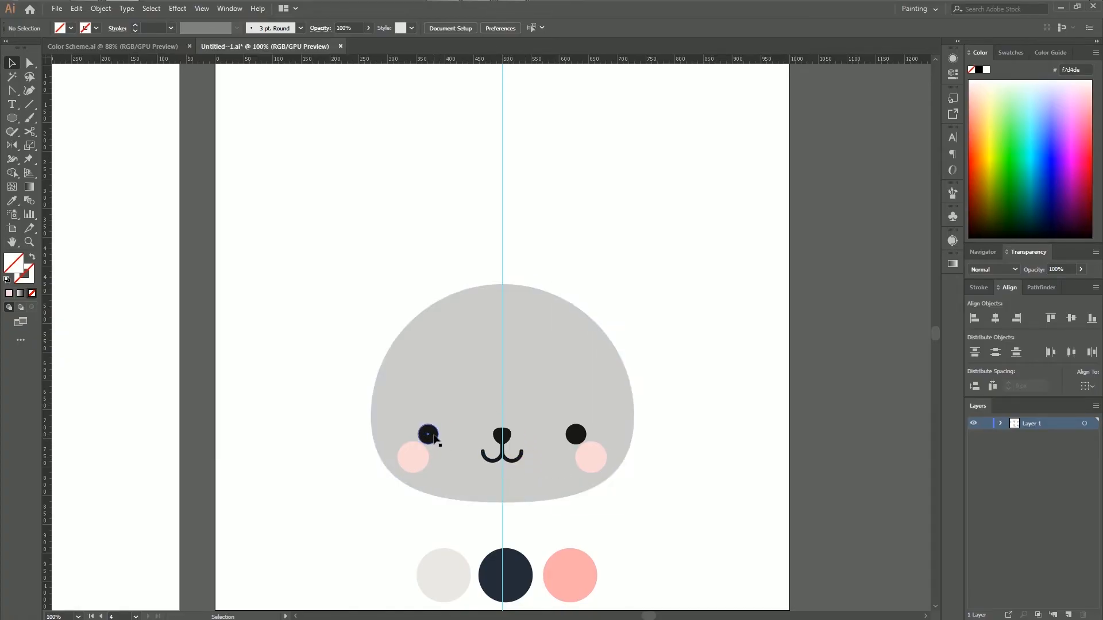
# Step: Ungroup the duplicated face's features and delete both black eyes
pyautogui.click(575, 441)
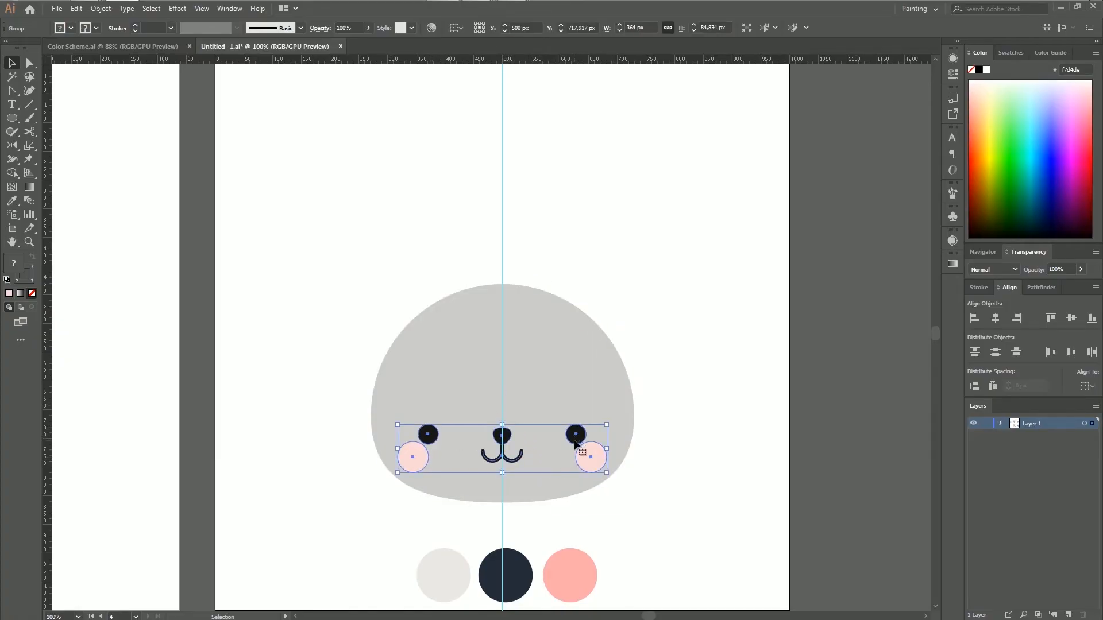
pyautogui.hotkey('ctrl', 'shift', 'g')
pyautogui.hotkey('ctrl', '+')
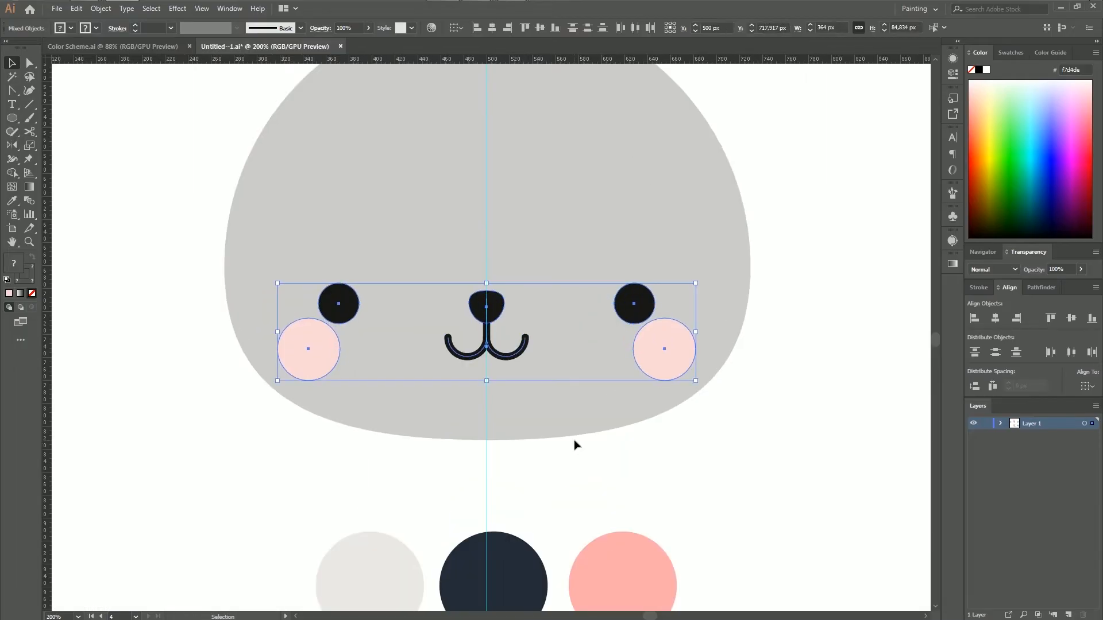
pyautogui.click(781, 459)
pyautogui.click(636, 307)
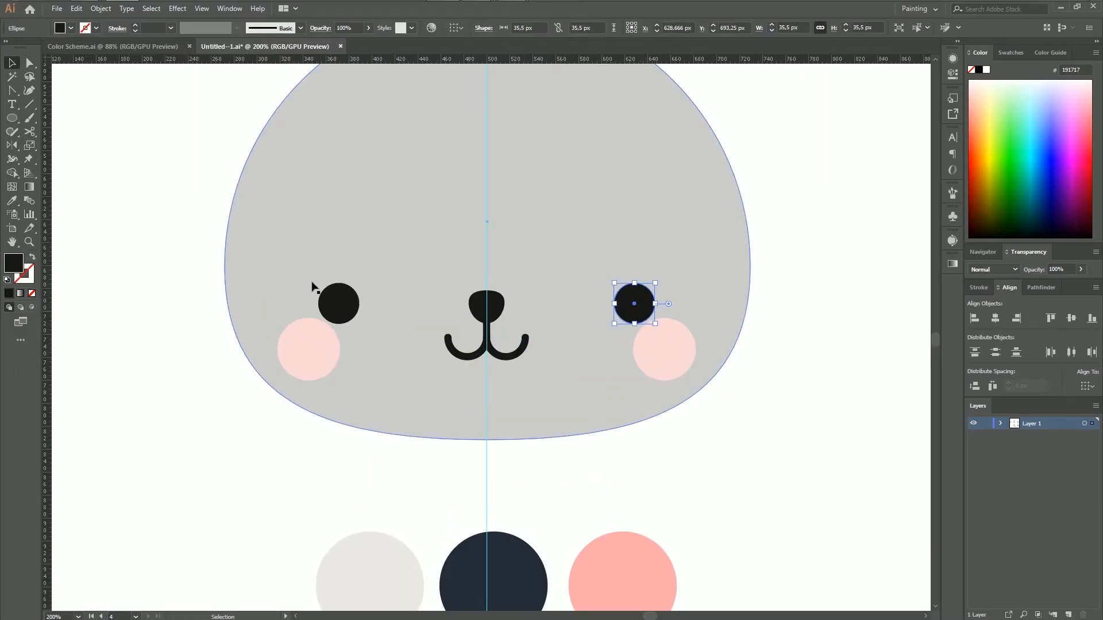
pyautogui.click(348, 306)
pyautogui.press('Delete')
# Step: Delete the curved mouth path, keeping the short vertical line under the nose
pyautogui.click(516, 360)
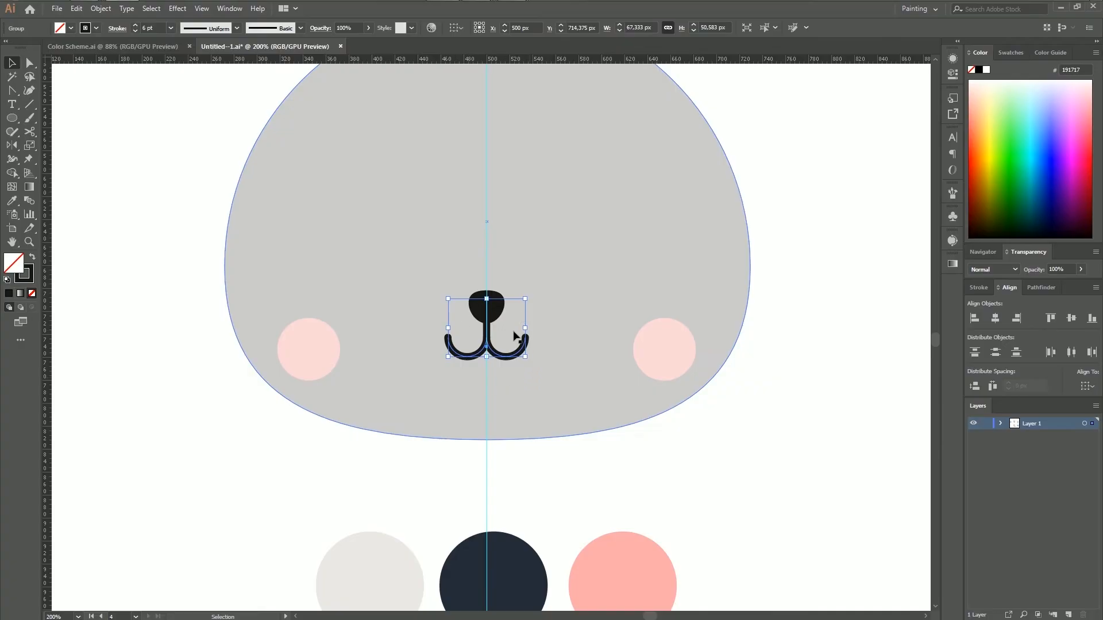
pyautogui.press('a')
pyautogui.hotkey('ctrl', '+')
pyautogui.hotkey('ctrl', '+')
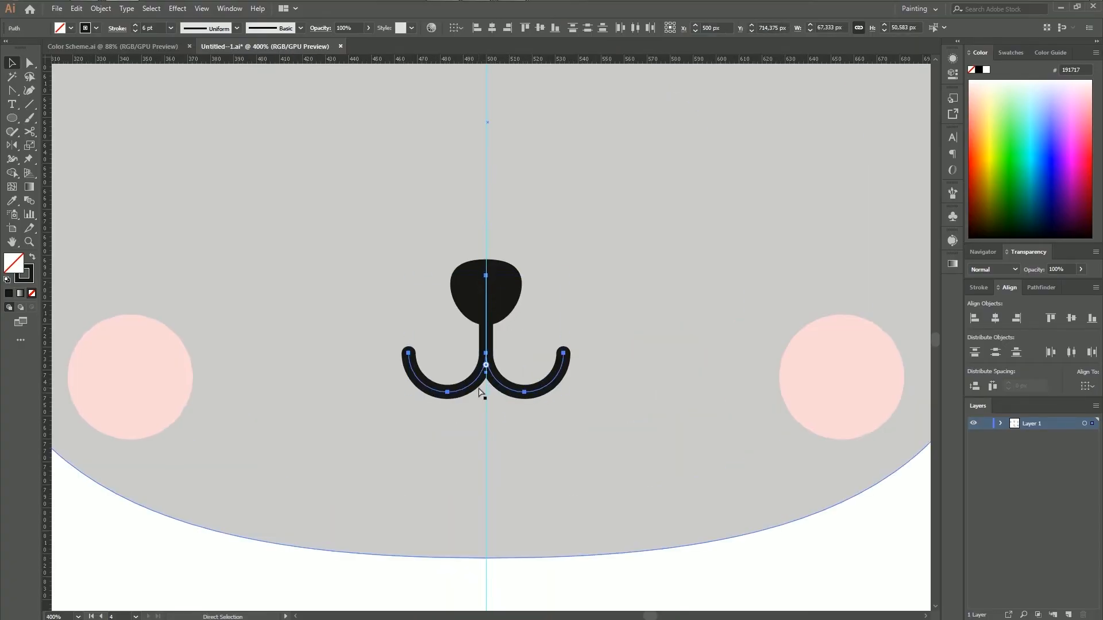
pyautogui.hotkey('ctrl', 'shift', 'a')
pyautogui.click(543, 390)
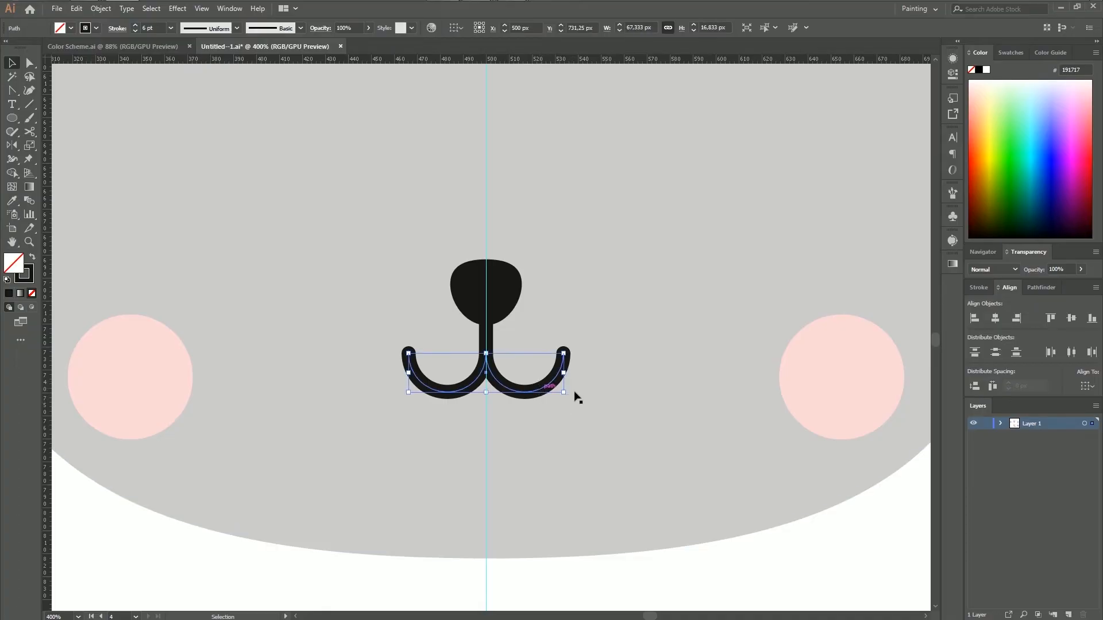
pyautogui.press('Delete')
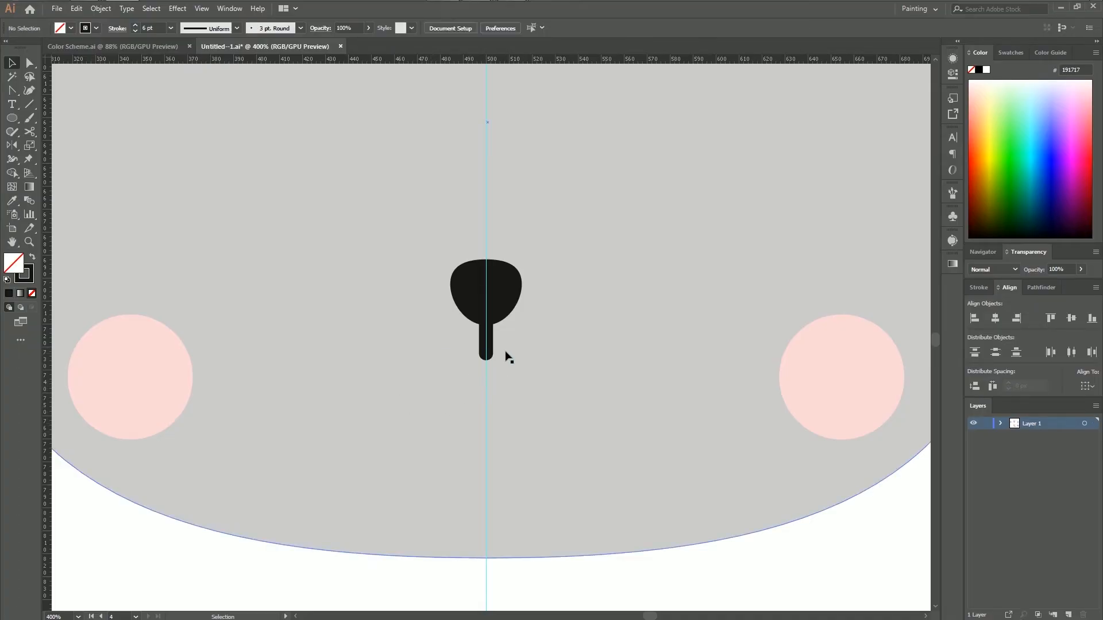
# Step: Nudge the short vertical line under the nose down several small increments along the centre guide
pyautogui.click(486, 352)
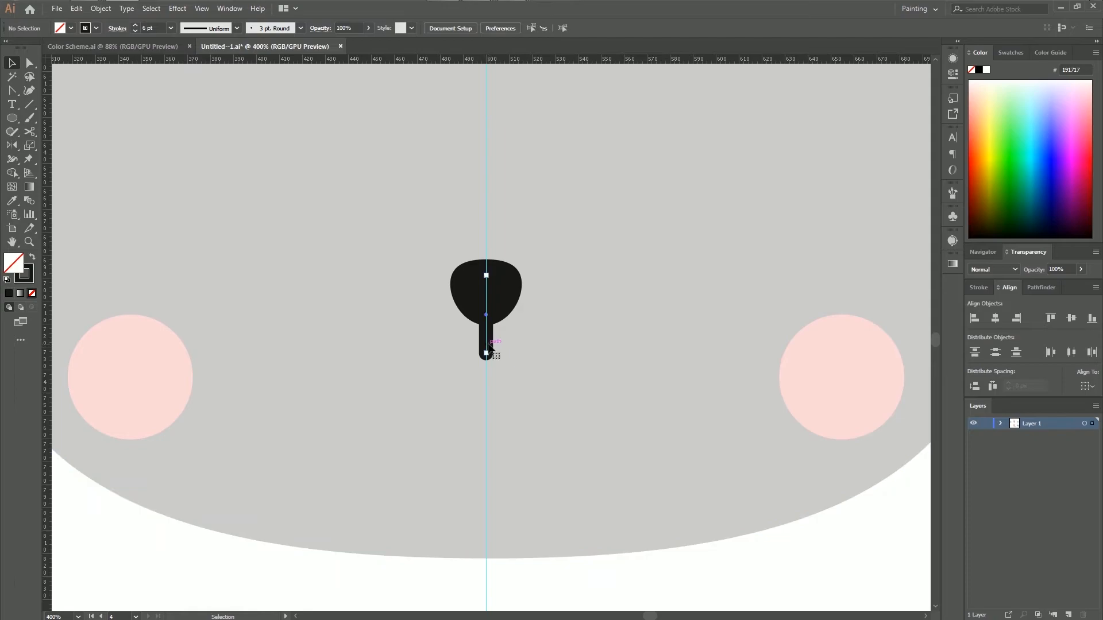
pyautogui.press('Down')
pyautogui.press('Down')
pyautogui.press('Down')
pyautogui.press('Down')
pyautogui.press('Down')
pyautogui.press('Down')
pyautogui.press('Down')
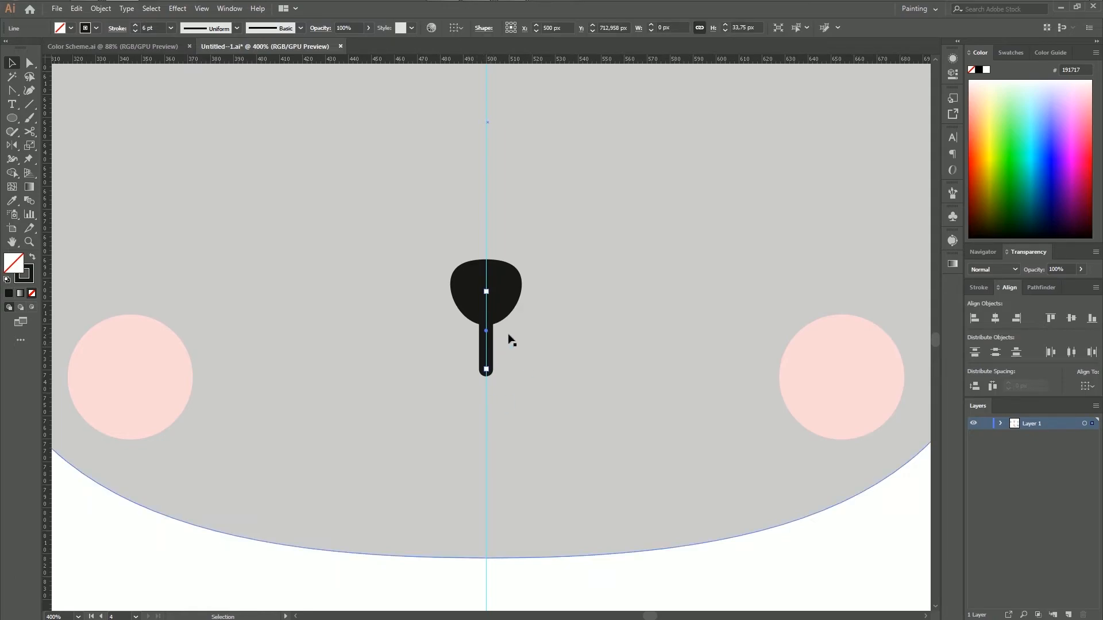
pyautogui.press('Down')
pyautogui.press('Down')
# Step: Widen the black nose slightly, keeping it centred on the guide, and deselect it
pyautogui.click(499, 298)
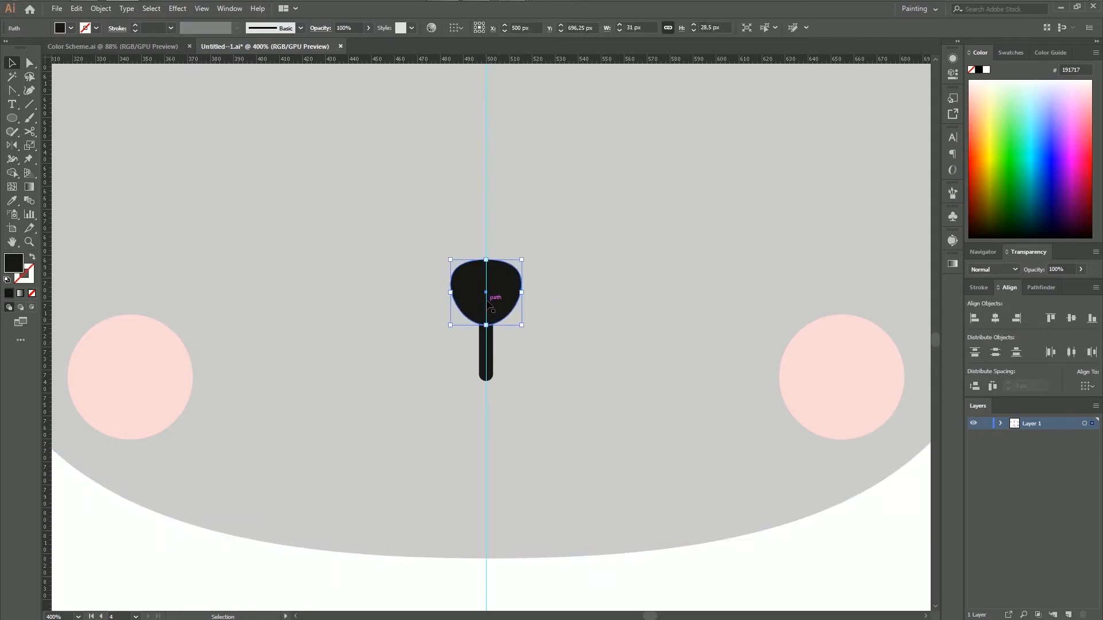
pyautogui.moveTo(522, 292); pyautogui.dragTo(529, 292)
pyautogui.hotkey('ctrl', 'shift', 'a')
pyautogui.hotkey('ctrl', '-')
pyautogui.hotkey('ctrl', '-')
pyautogui.hotkey('ctrl', '-')
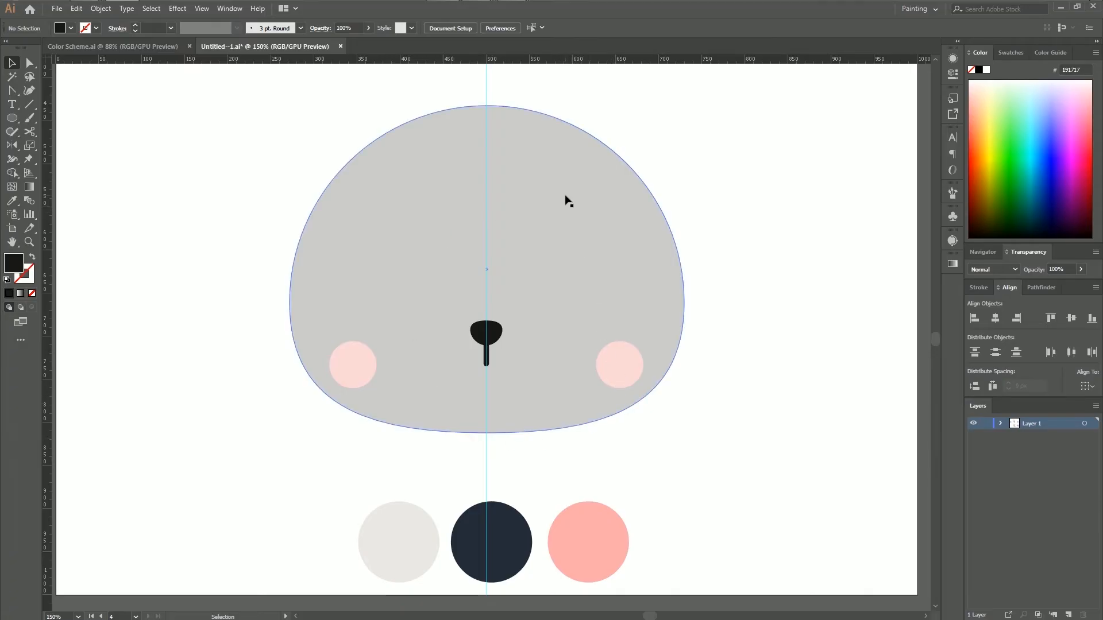
# Step: Recolour the head shape with the light grey of the first palette circle
pyautogui.click(564, 192)
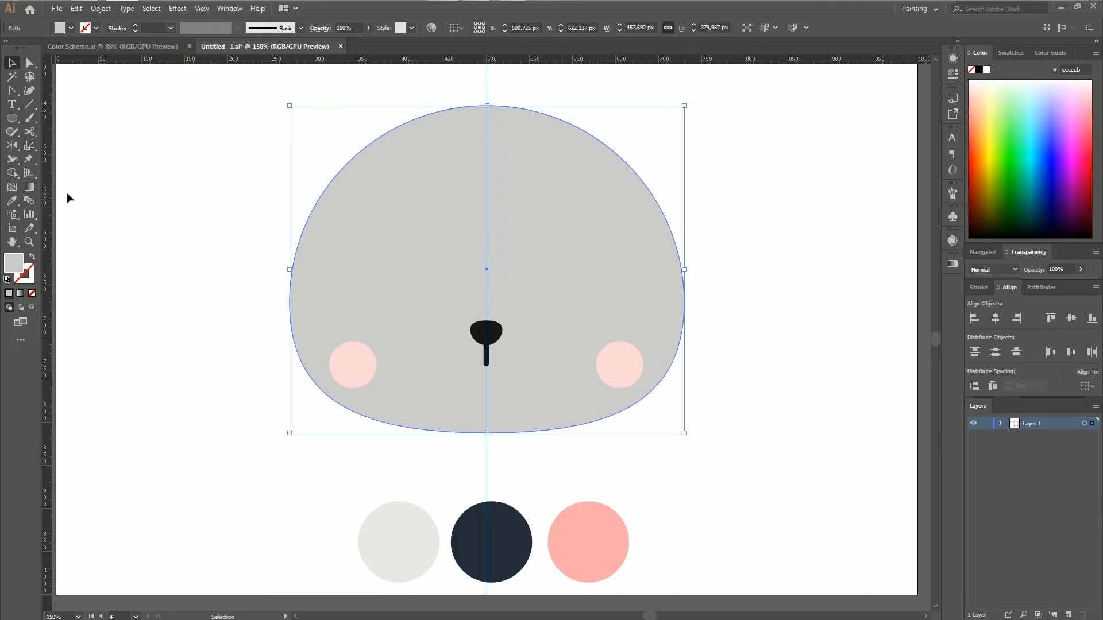
pyautogui.click(12, 201)
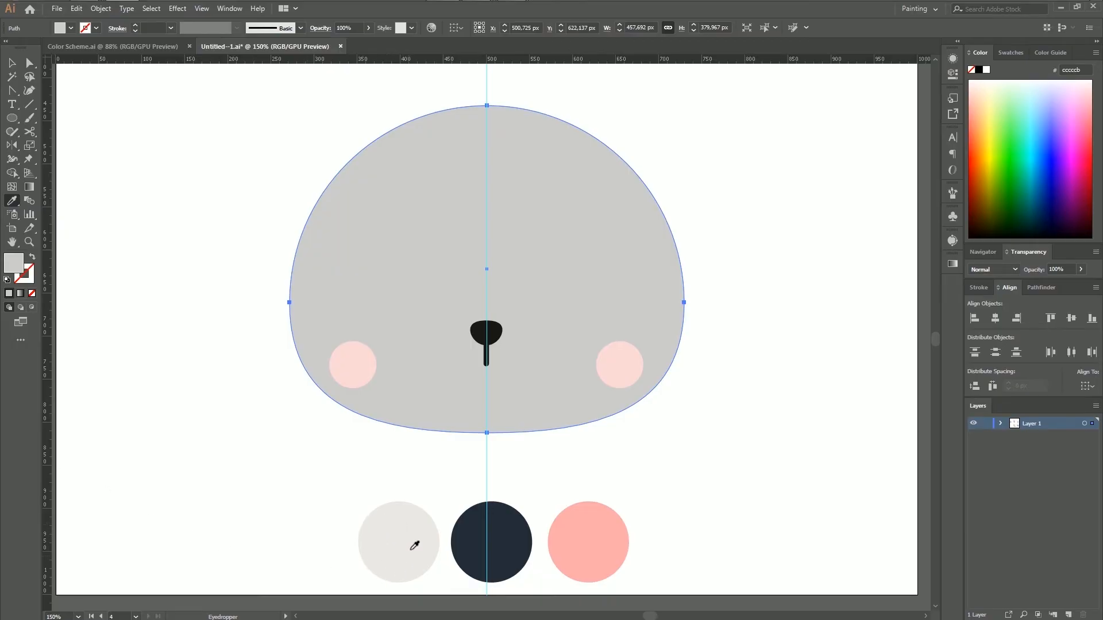
pyautogui.click(411, 551)
pyautogui.click(13, 64)
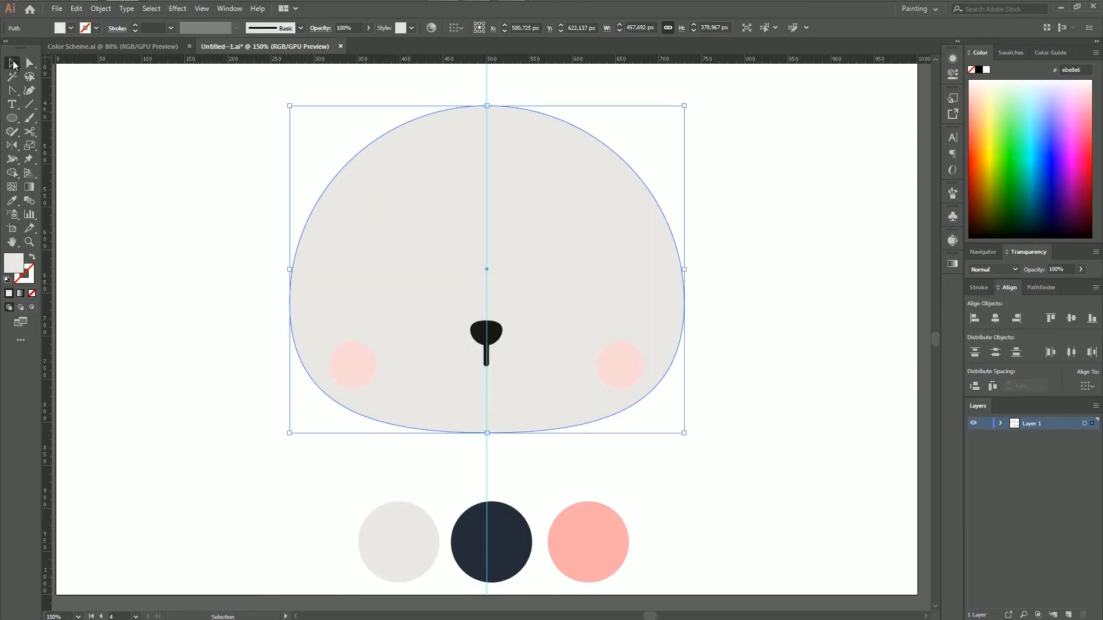
# Step: Recolour both cheek circles with the coral pink palette circle's colour and deselect them
pyautogui.click(356, 371)
pyautogui.keyDown('shift'); pyautogui.click(631, 364); pyautogui.keyUp('shift')
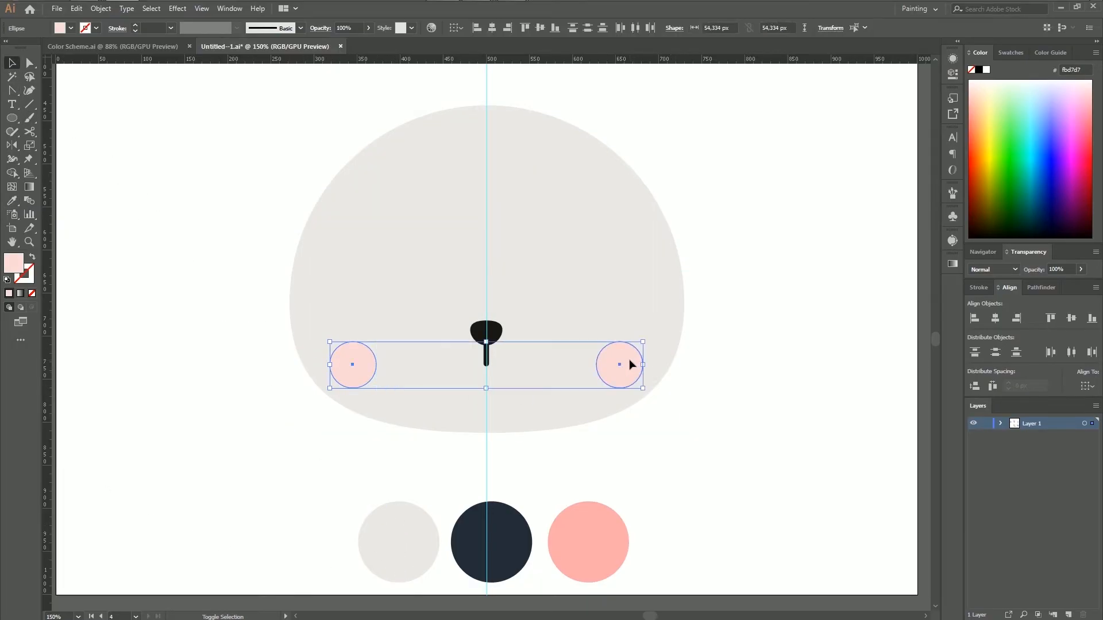
pyautogui.click(12, 200)
pyautogui.click(589, 542)
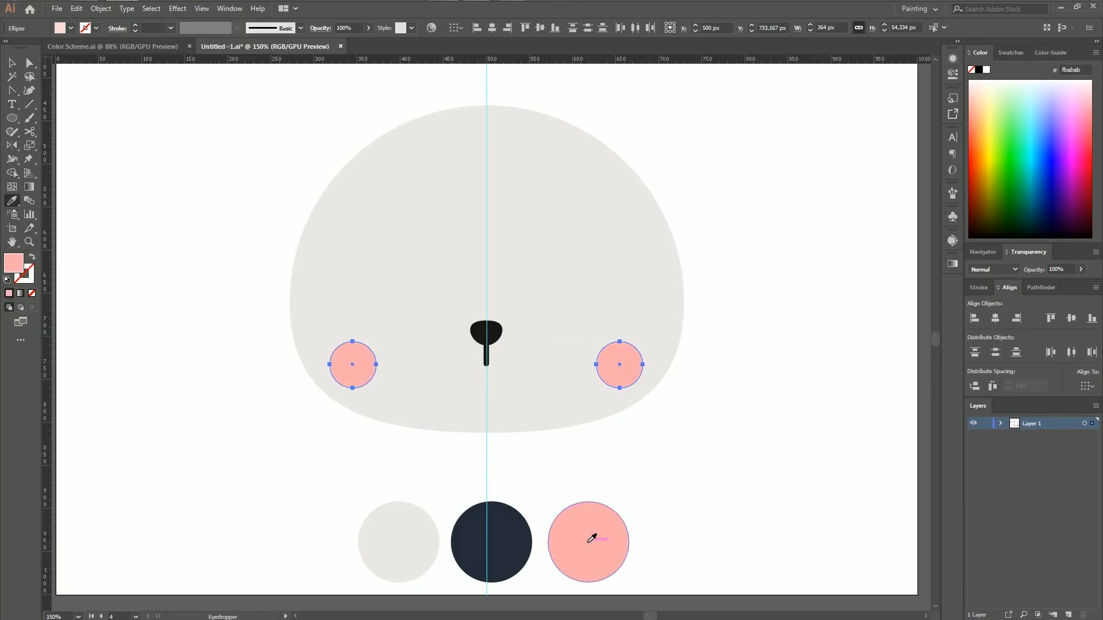
pyautogui.press('v')
pyautogui.click(180, 426)
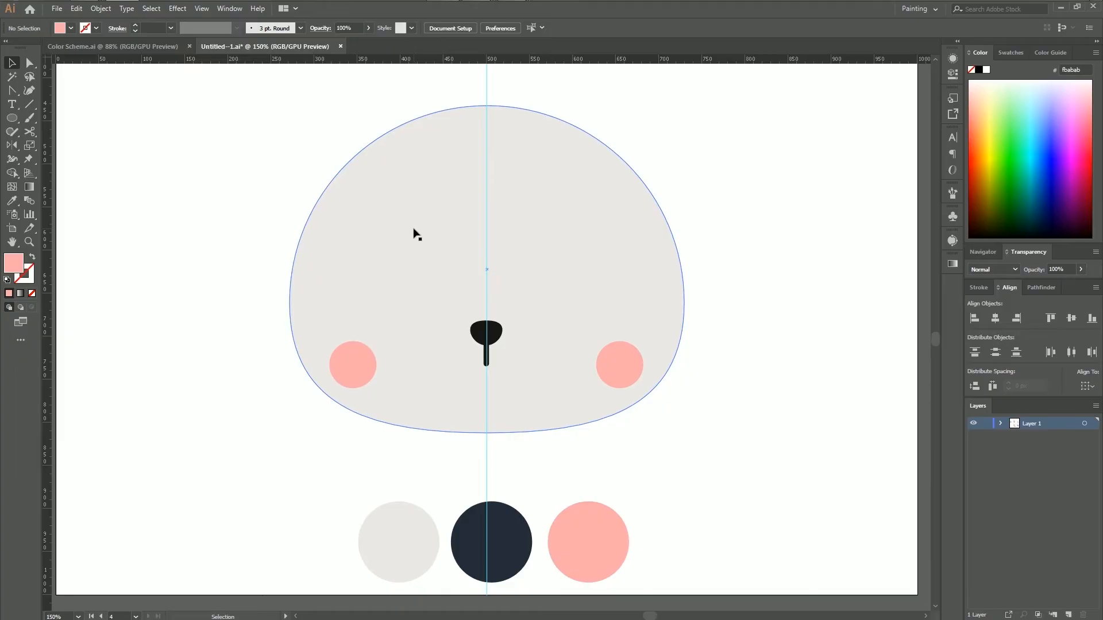
# Step: Draw a dark navy upright ellipse about 89 × 136 px beside the head, using the palette's navy colour
pyautogui.click(12, 201)
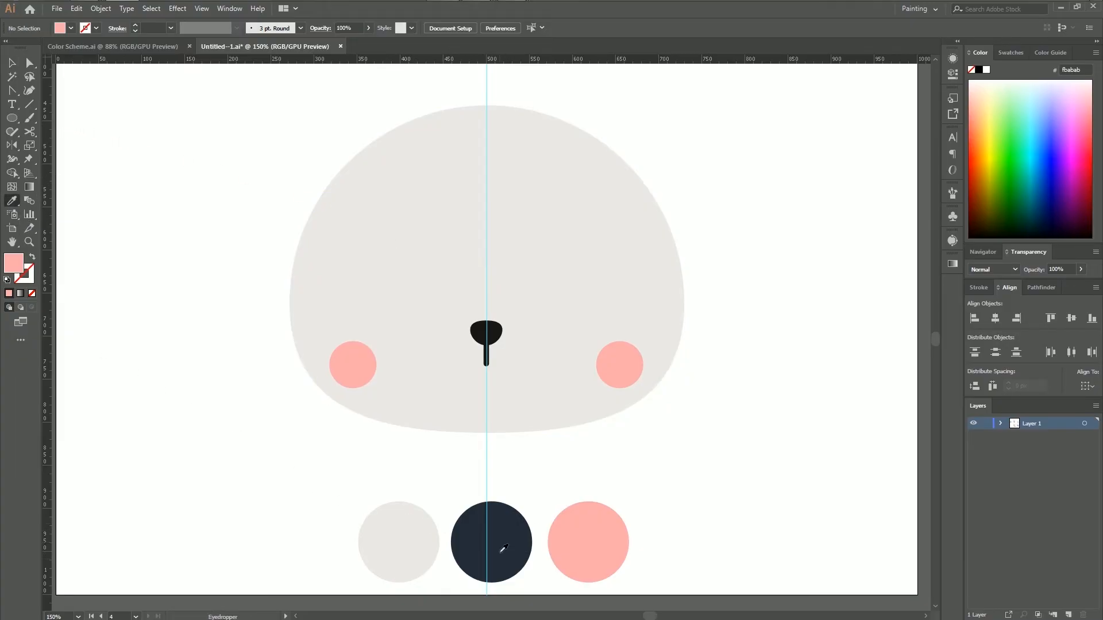
pyautogui.click(508, 537)
pyautogui.click(12, 119)
pyautogui.moveTo(158, 248); pyautogui.dragTo(236, 365)
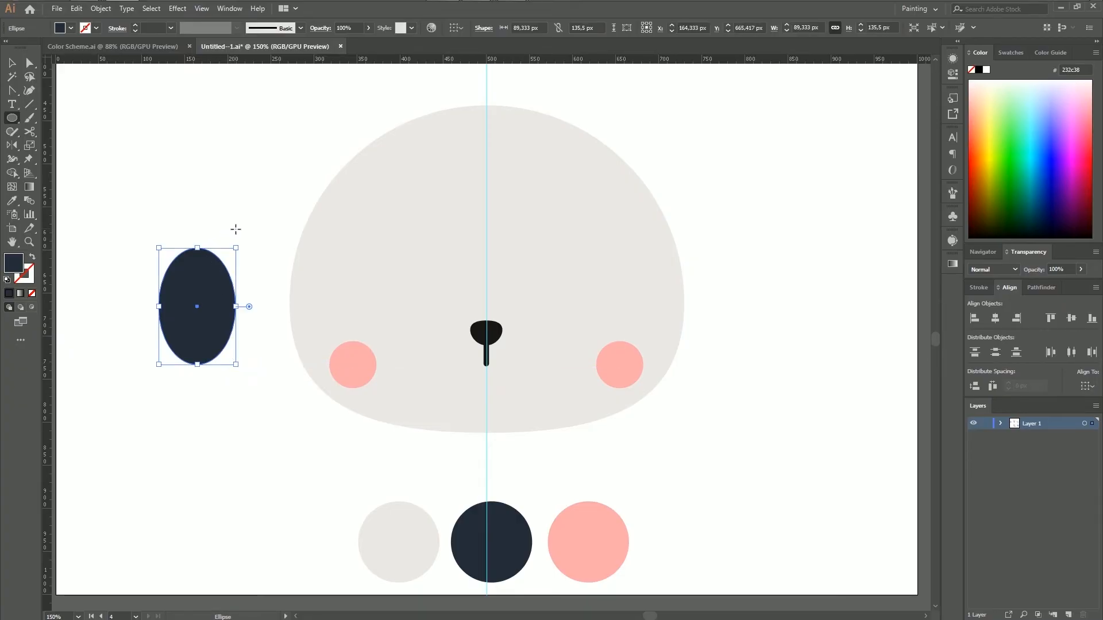
# Step: Tilt the navy ellipse about 30° clockwise, place it over the left eye area and enlarge it to about 103 × 151 px
pyautogui.moveTo(241, 245); pyautogui.dragTo(266, 277)
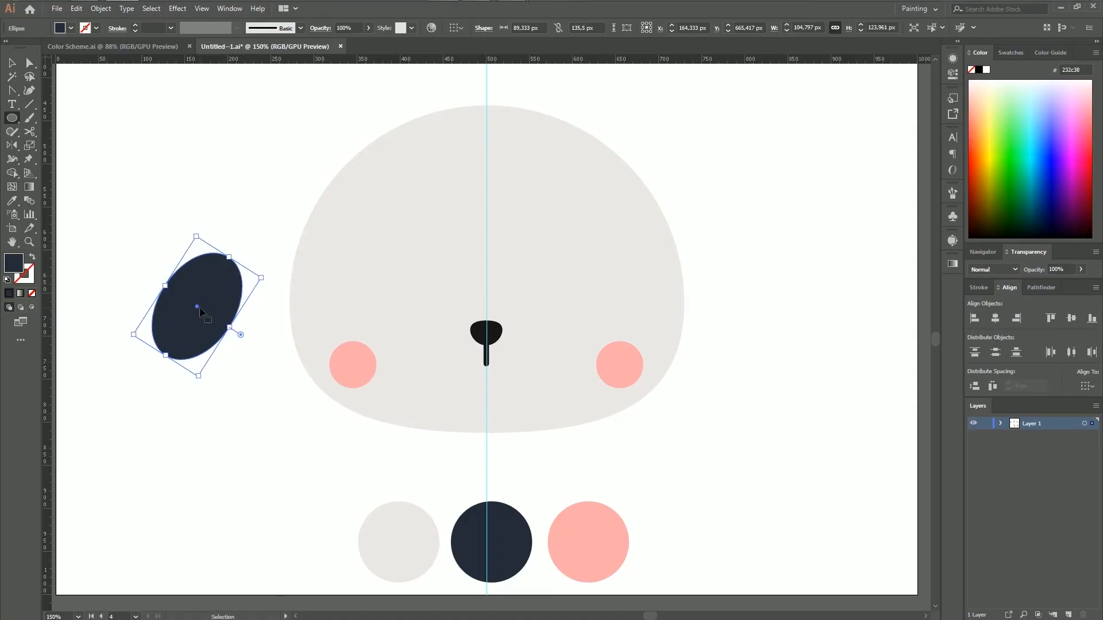
pyautogui.moveTo(198, 308); pyautogui.dragTo(401, 308)
pyautogui.moveTo(433, 258); pyautogui.dragTo(394, 217)
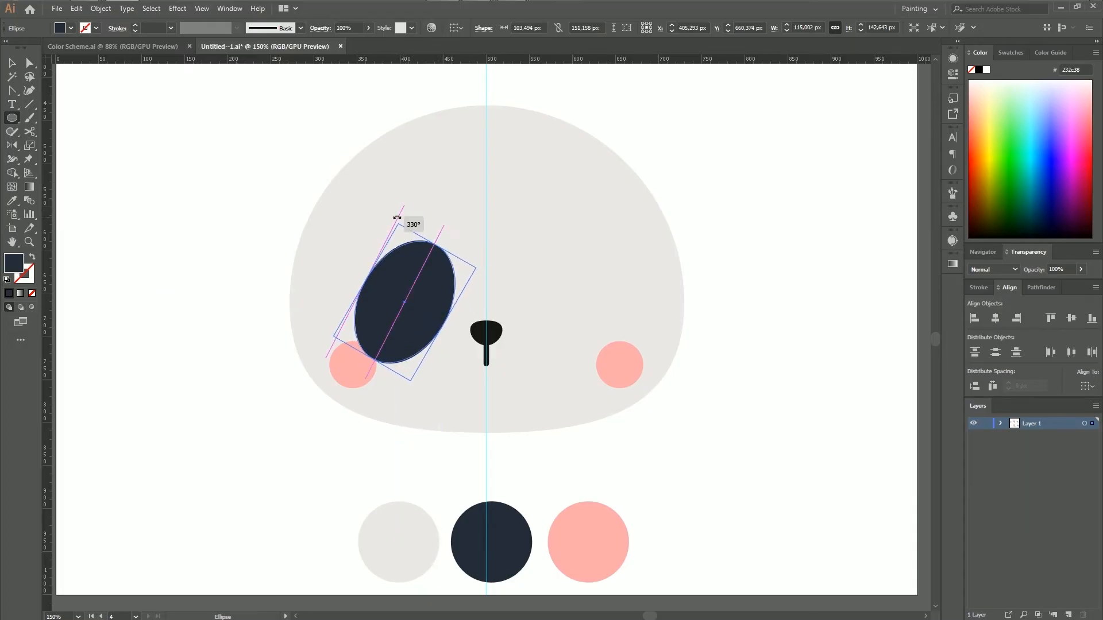
# Step: Nudge the navy eye patch into position slightly above the left cheek and deselect it
pyautogui.press('Left')
pyautogui.press('Left')
pyautogui.press('Left')
pyautogui.press('Up')
pyautogui.press('Up')
pyautogui.press('Right')
pyautogui.press('Right')
pyautogui.press('Right')
pyautogui.press('Right')
pyautogui.press('Right')
pyautogui.press('Up')
pyautogui.press('Up')
pyautogui.press('Up')
pyautogui.press('Up')
pyautogui.press('Up')
pyautogui.press('Up')
pyautogui.press('v')
pyautogui.hotkey('ctrl', 'shift', 'a')
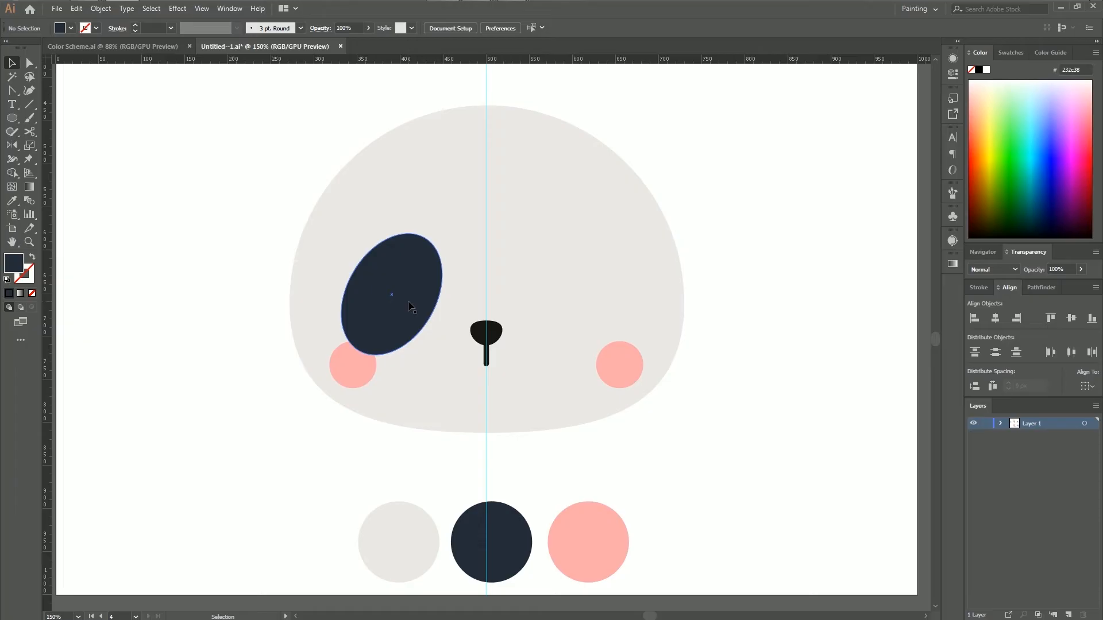
# Step: Draw a circle about 24 px wide in the palette's light grey on the upper part of the navy eye patch
pyautogui.click(12, 202)
pyautogui.click(405, 536)
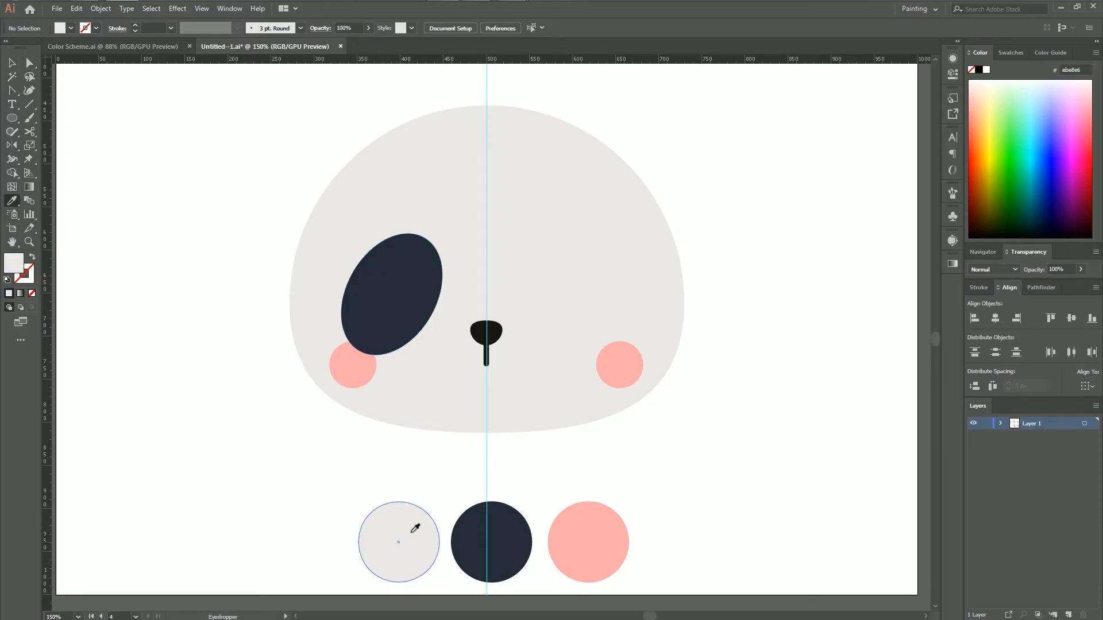
pyautogui.click(8, 122)
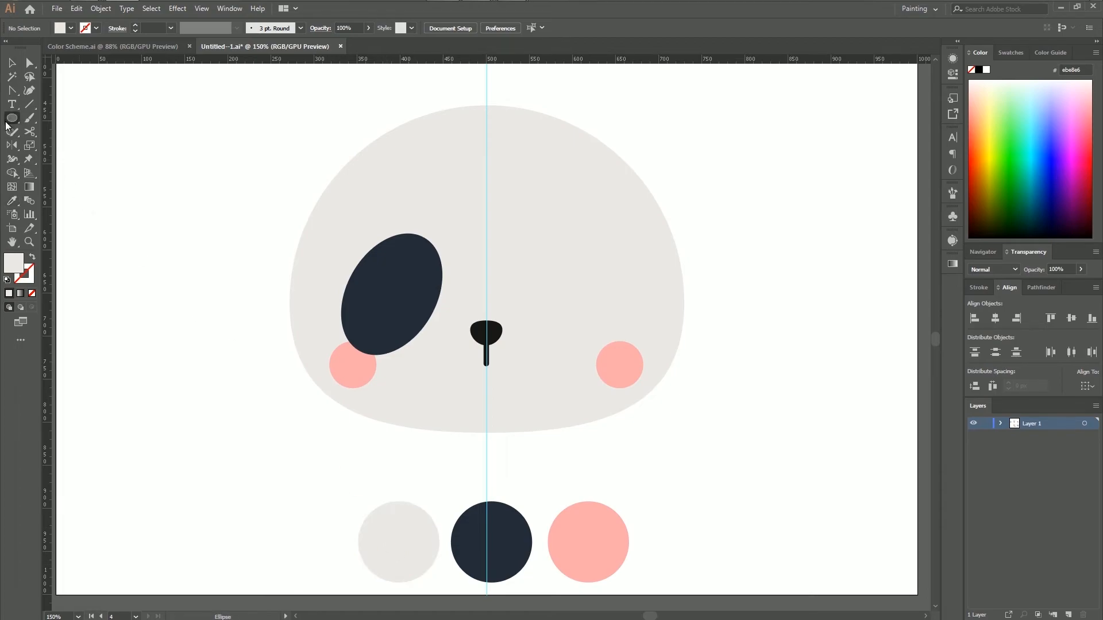
pyautogui.hotkey('ctrl', '+')
pyautogui.hotkey('ctrl', '+')
pyautogui.moveTo(301, 204); pyautogui.dragTo(342, 246)
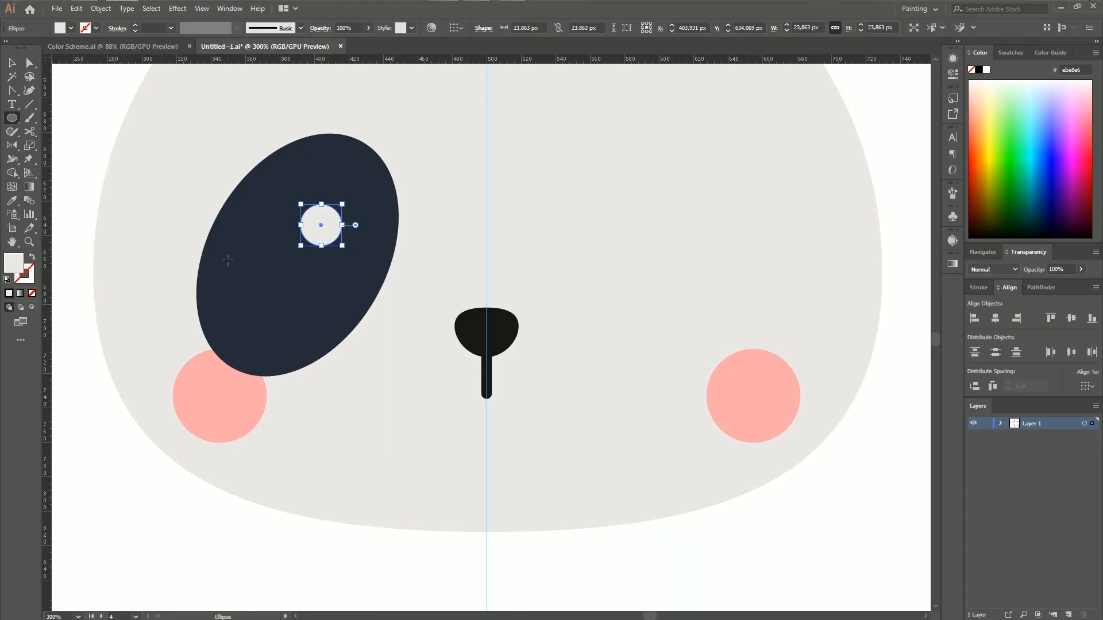
# Step: Nudge the small light circle slightly down and across within the eye patch, and deselect it
pyautogui.hotkey('ctrl', '-')
pyautogui.hotkey('ctrl', '-')
pyautogui.press('v')
pyautogui.press('Down')
pyautogui.press('Left')
pyautogui.press('Left')
pyautogui.press('Left')
pyautogui.press('Right')
pyautogui.press('Right')
pyautogui.press('Right')
pyautogui.press('Right')
pyautogui.click(250, 489)
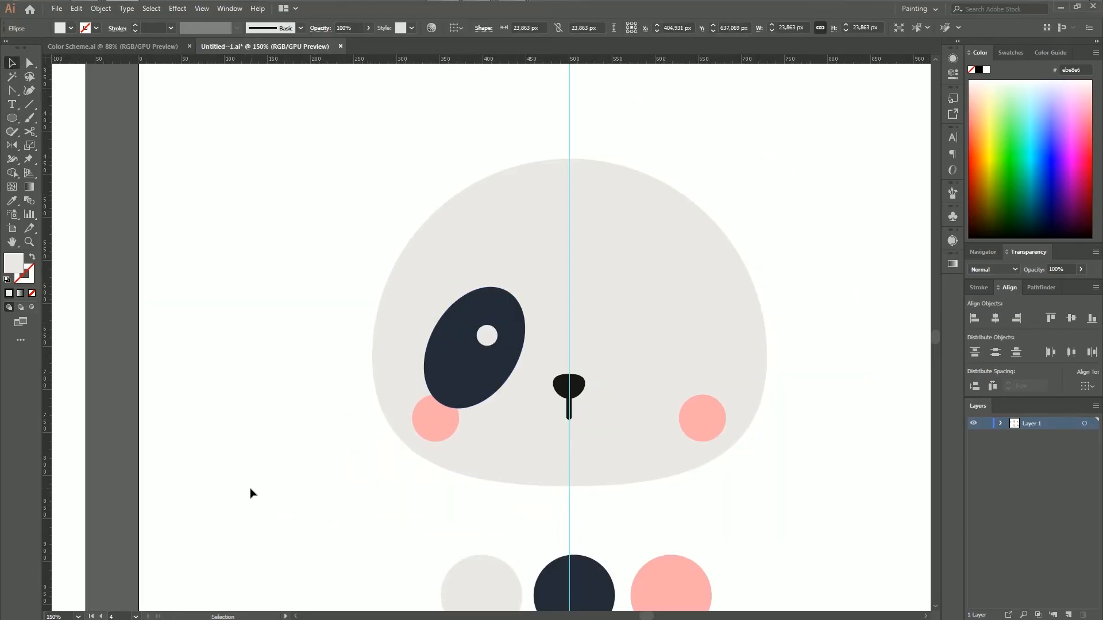
# Step: Enlarge the navy eye patch slightly and shift its light circle a little up and to the right
pyautogui.click(504, 358)
pyautogui.moveTo(435, 326); pyautogui.dragTo(429, 322)
pyautogui.moveTo(551, 313); pyautogui.dragTo(507, 285)
pyautogui.click(484, 336)
pyautogui.moveTo(484, 338); pyautogui.dragTo(489, 334)
pyautogui.click(293, 419)
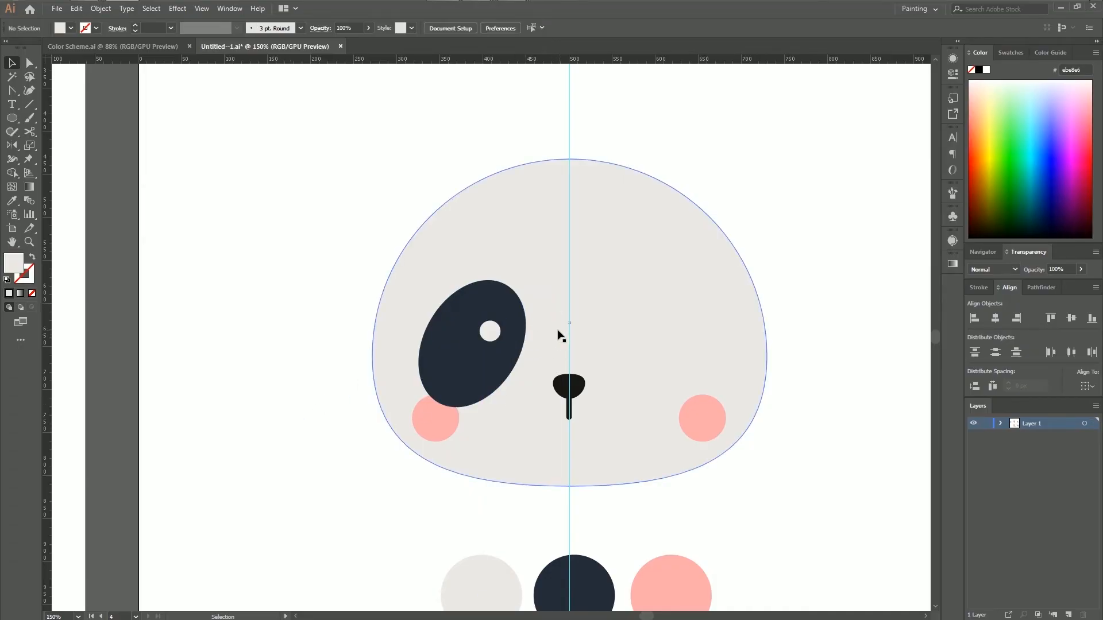
# Step: Mirror a copy of the eye patch and its light circle across the centre guide to form the right eye
pyautogui.click(490, 331)
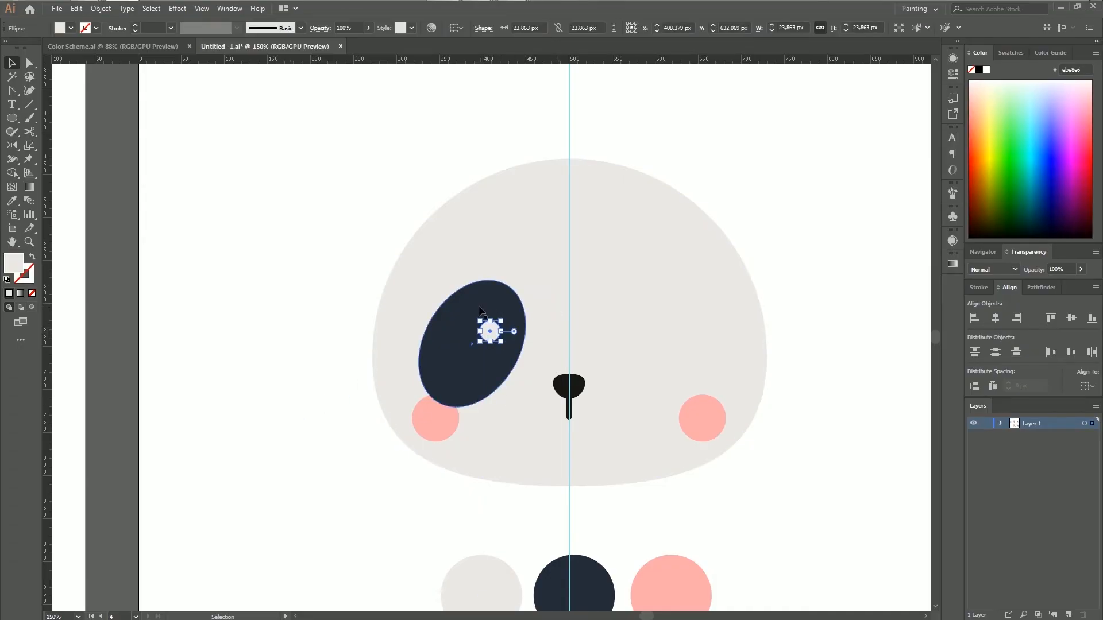
pyautogui.keyDown('shift'); pyautogui.click(449, 352); pyautogui.keyUp('shift')
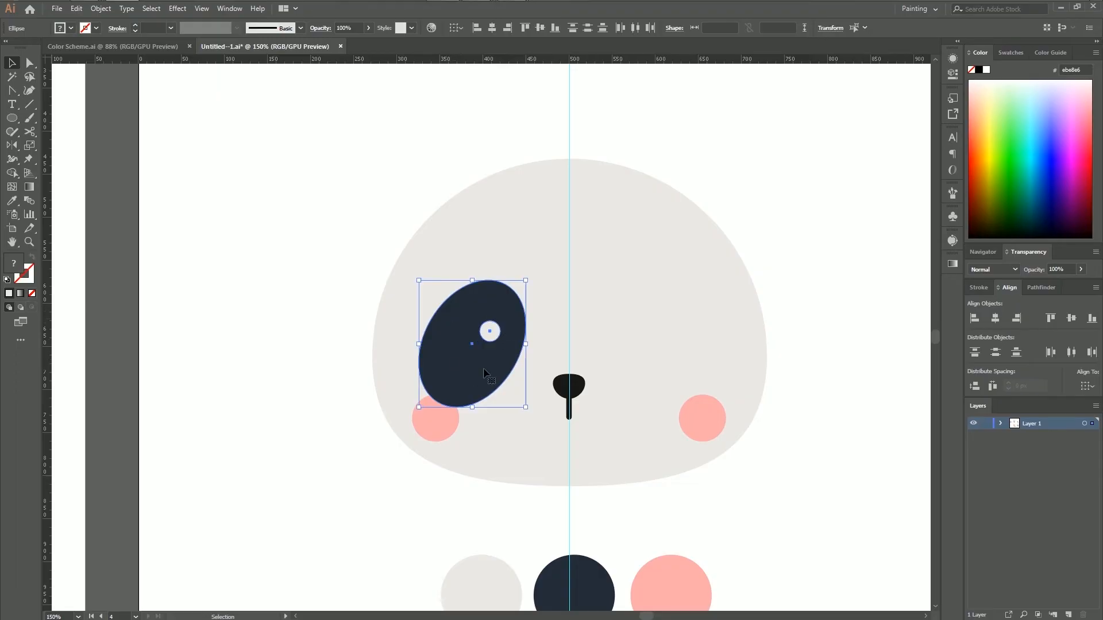
pyautogui.click(11, 145)
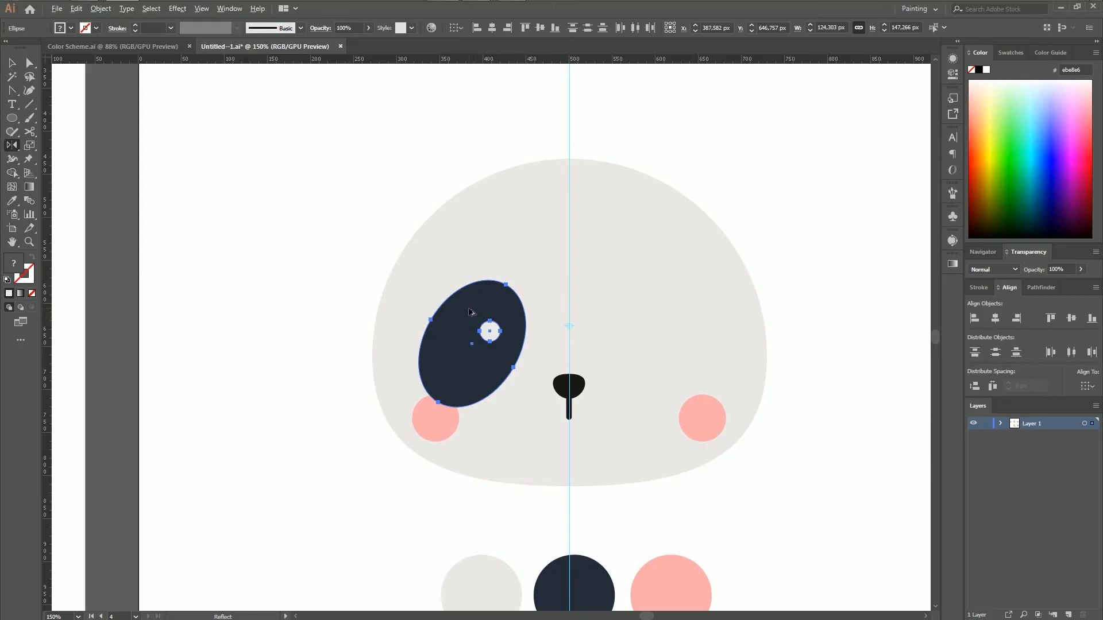
pyautogui.moveTo(469, 312); pyautogui.dragTo(728, 293)
pyautogui.press('v')
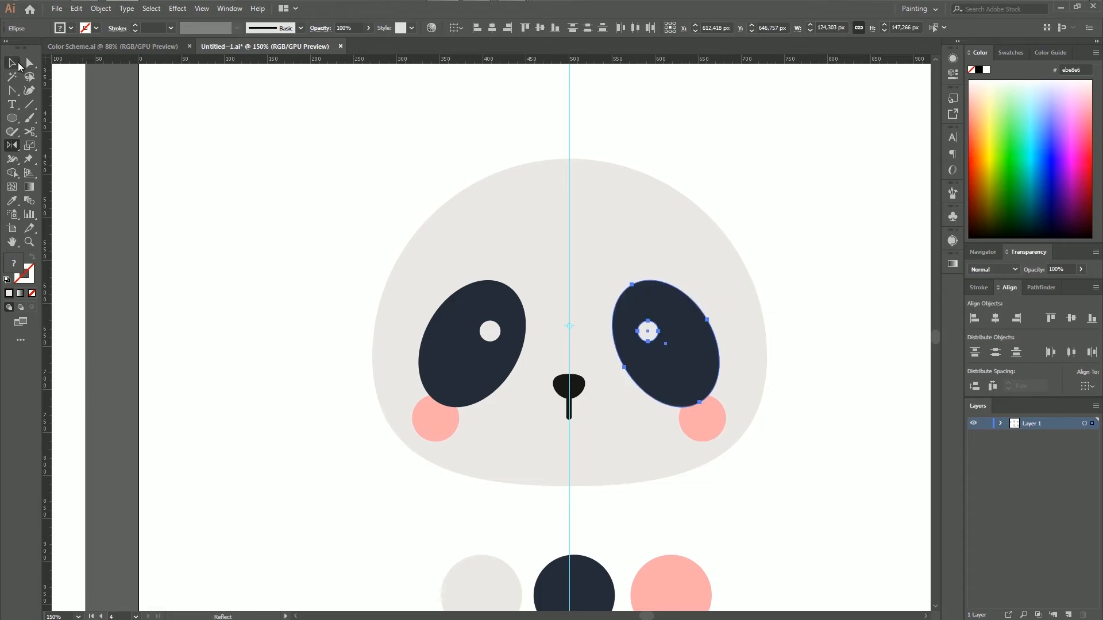
pyautogui.click(237, 449)
# Step: Nudge both pink cheeks up together until they tuck partly behind the eye patches, and deselect them
pyautogui.click(442, 425)
pyautogui.keyDown('shift'); pyautogui.click(713, 422); pyautogui.keyUp('shift')
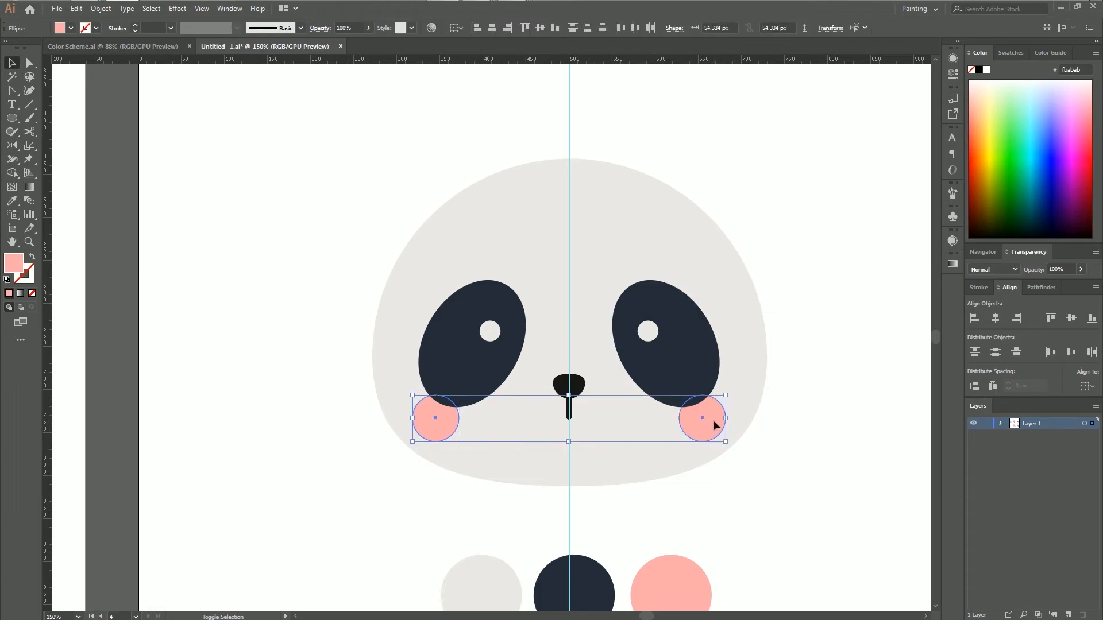
pyautogui.press('Up')
pyautogui.press('Up')
pyautogui.press('Up')
pyautogui.press('Up')
pyautogui.press('Up')
pyautogui.press('Up')
pyautogui.press('Up')
pyautogui.press('Up')
pyautogui.press('Up')
pyautogui.press('Up')
pyautogui.press('Up')
pyautogui.press('Up')
pyautogui.press('Up')
pyautogui.press('Up')
pyautogui.press('Up')
pyautogui.click(336, 503)
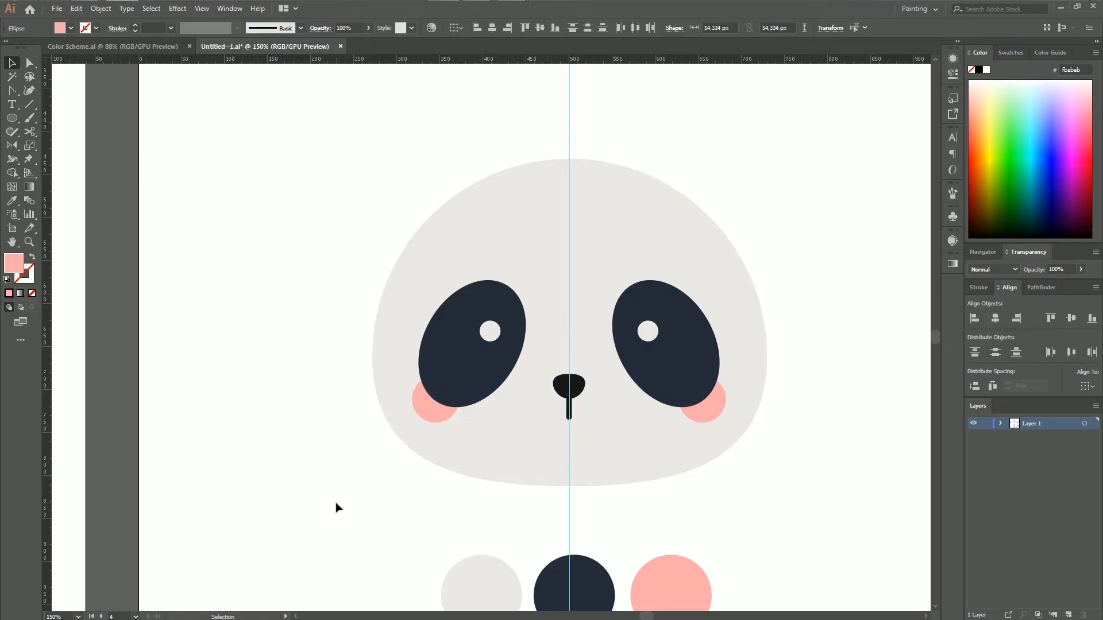
# Step: Group the black nose with the short vertical line beneath it
pyautogui.hscroll(1, 448, 440)
pyautogui.click(534, 387)
pyautogui.keyDown('shift'); pyautogui.click(527, 415); pyautogui.keyUp('shift')
pyautogui.scroll(3, 517, 417)
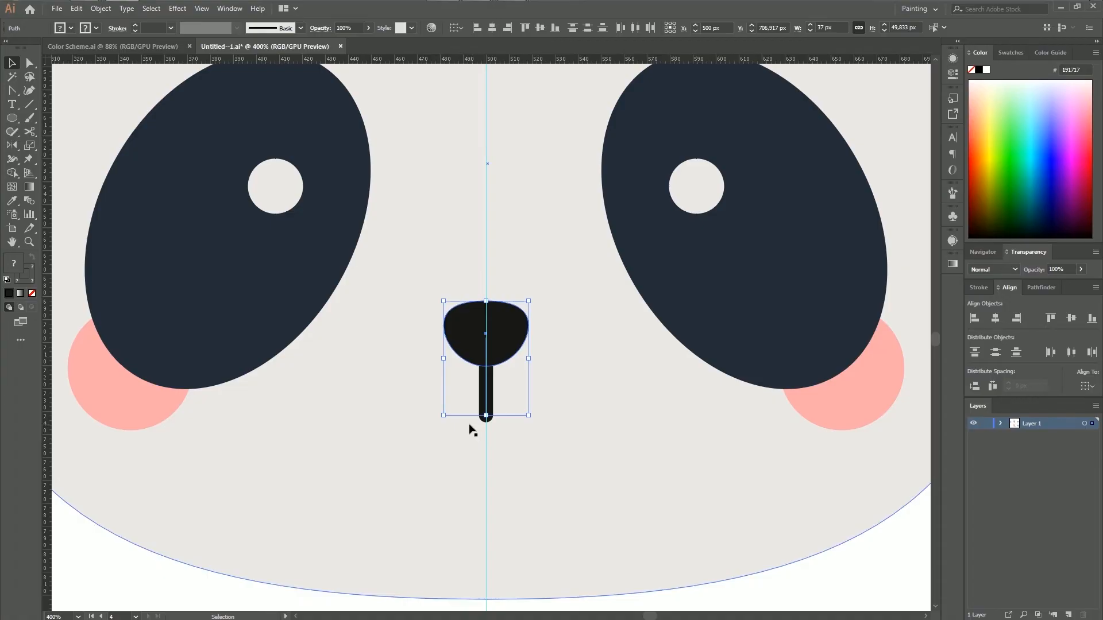
pyautogui.hotkey('ctrl', 'g')
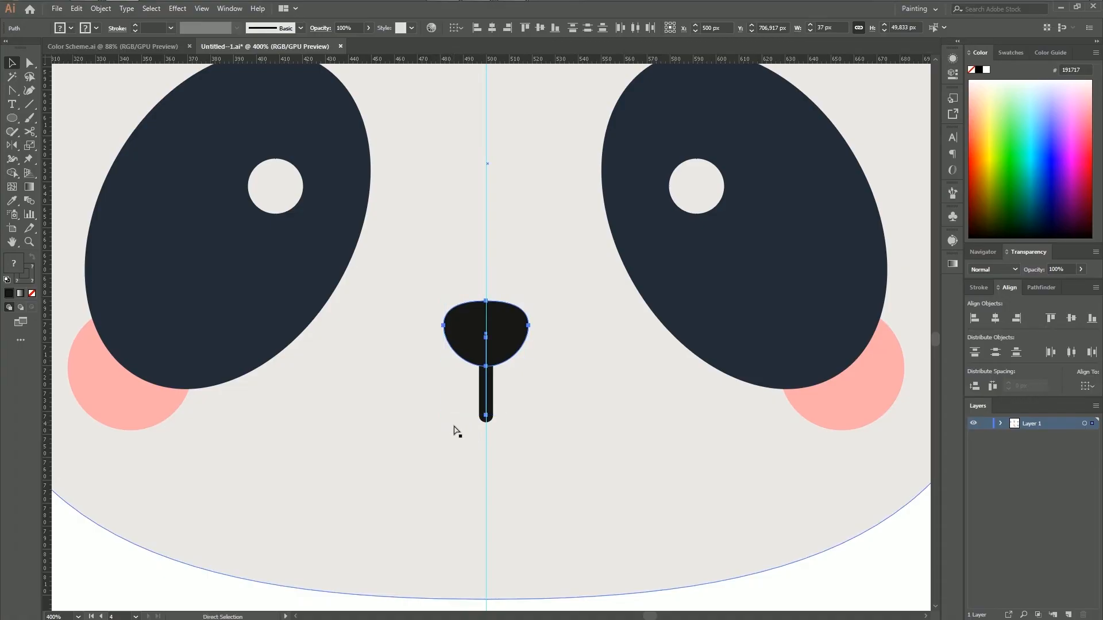
# Step: Nudge the nose group up along the centre guide until it sits between the eyes, and deselect it
pyautogui.scroll(-3, 450, 434)
pyautogui.press('Up')
pyautogui.press('Up')
pyautogui.press('Up')
pyautogui.press('Up')
pyautogui.press('Up')
pyautogui.press('Up')
pyautogui.press('Up')
pyautogui.press('Up')
pyautogui.press('Up')
pyautogui.press('Up')
pyautogui.press('Up')
pyautogui.press('Up')
pyautogui.press('Up')
pyautogui.press('Up')
pyautogui.press('Up')
pyautogui.press('Up')
pyautogui.press('Up')
pyautogui.press('Up')
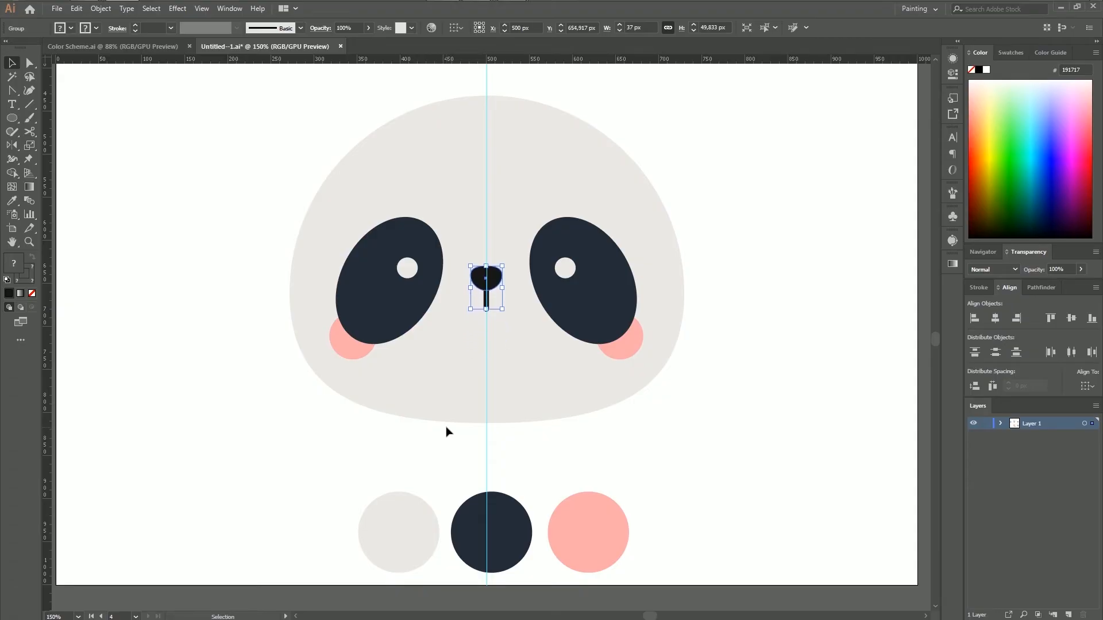
pyautogui.press('Down')
pyautogui.press('Up')
pyautogui.press('Up')
pyautogui.press('Up')
pyautogui.press('Up')
pyautogui.press('Up')
pyautogui.press('Up')
pyautogui.press('Up')
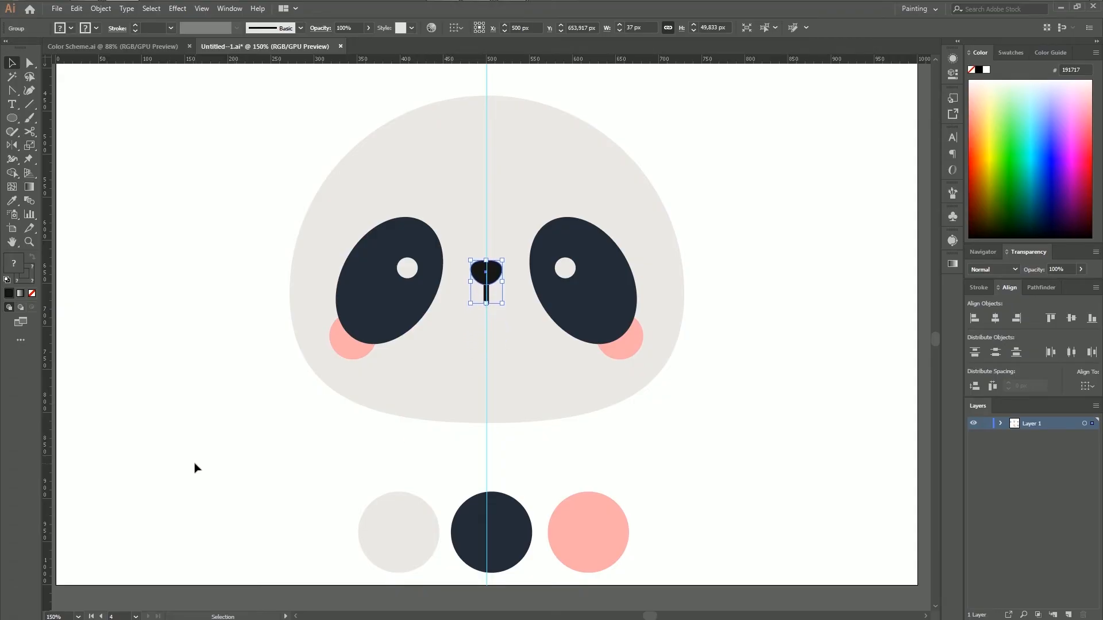
pyautogui.press('Down')
pyautogui.press('Down')
pyautogui.press('Down')
pyautogui.press('Down')
pyautogui.click(310, 448)
# Step: Bring the small light circles of both eyes to the front
pyautogui.click(405, 266)
pyautogui.keyDown('shift'); pyautogui.click(563, 270); pyautogui.keyUp('shift')
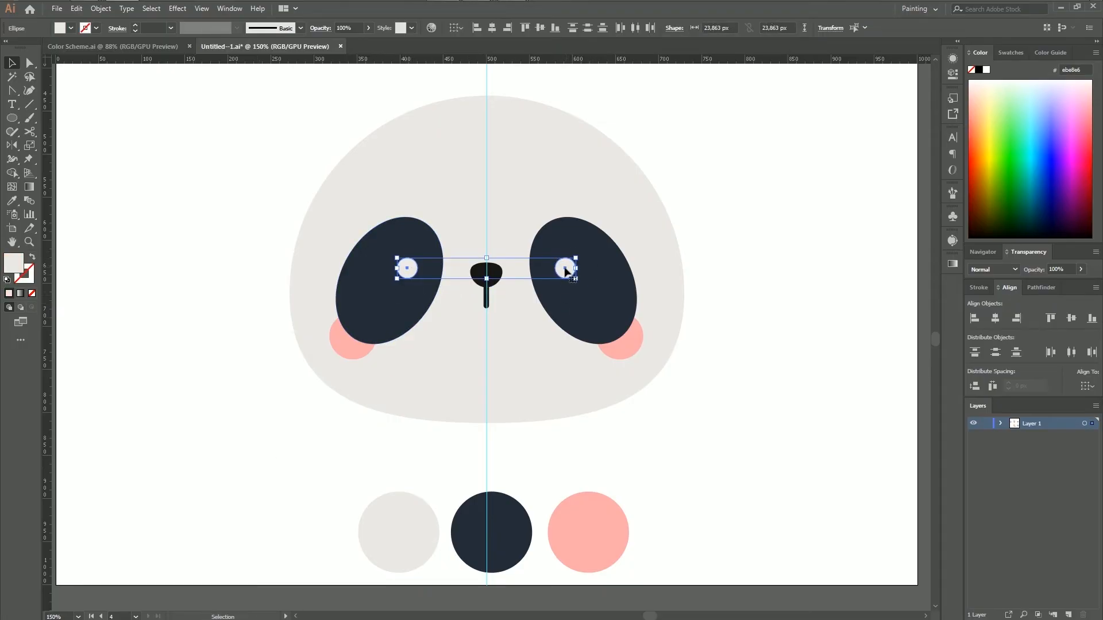
pyautogui.rightClick(566, 270)
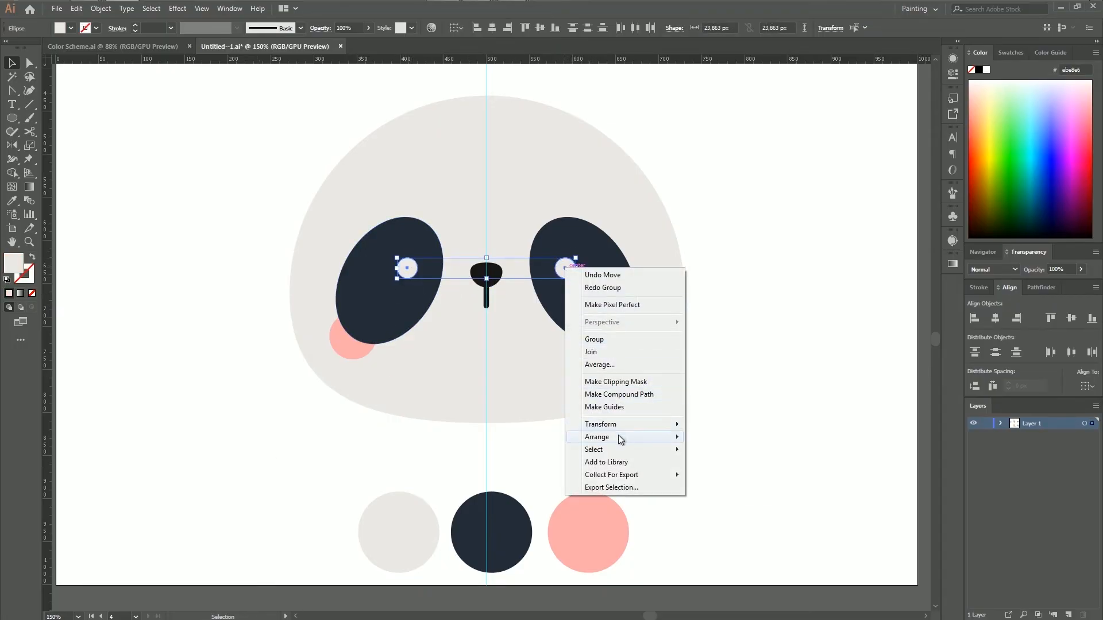
pyautogui.moveTo(619, 435)
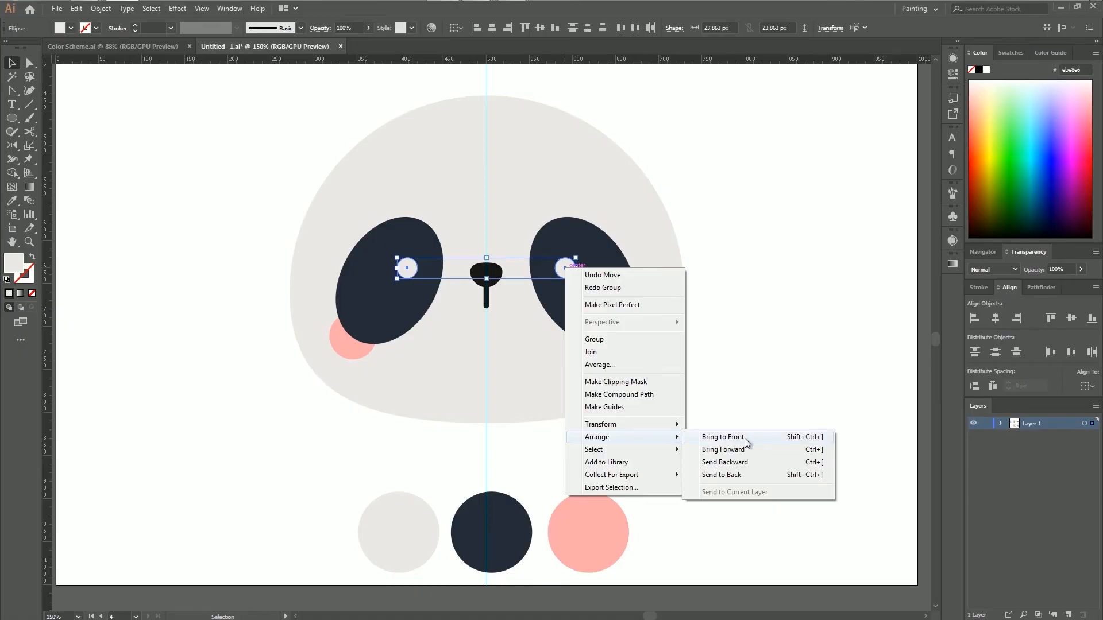
pyautogui.click(744, 439)
# Step: Group the light circles, eye patches, cheeks and nose together as one set of facial features
pyautogui.keyDown('shift'); pyautogui.click(383, 349); pyautogui.keyUp('shift')
pyautogui.keyDown('shift'); pyautogui.click(356, 356); pyautogui.keyUp('shift')
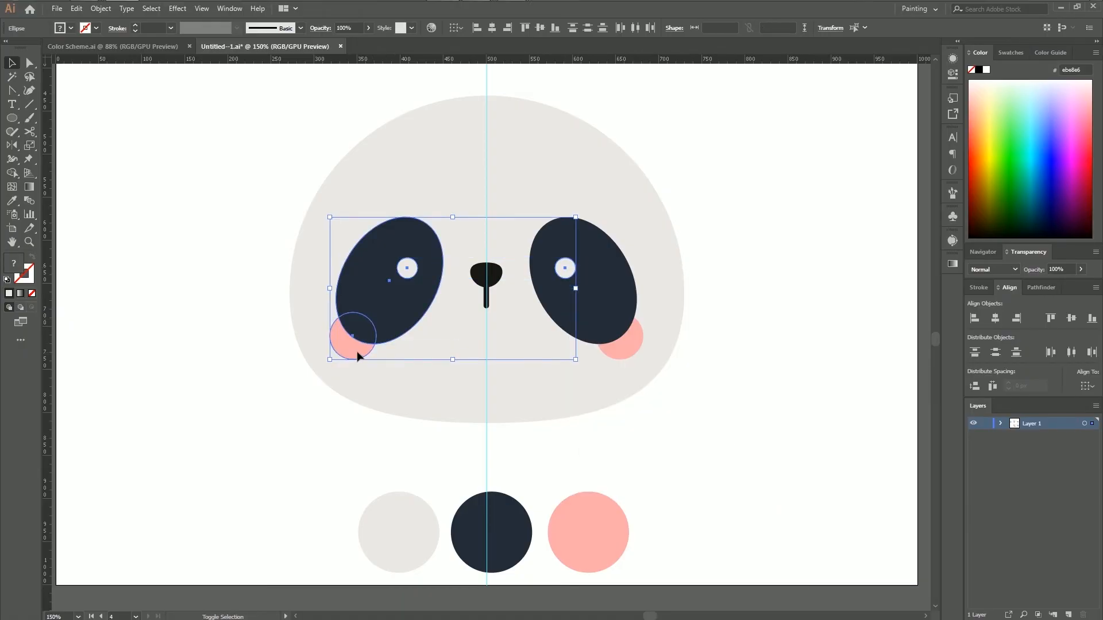
pyautogui.keyDown('shift'); pyautogui.click(594, 301); pyautogui.keyUp('shift')
pyautogui.keyDown('shift'); pyautogui.click(628, 351); pyautogui.keyUp('shift')
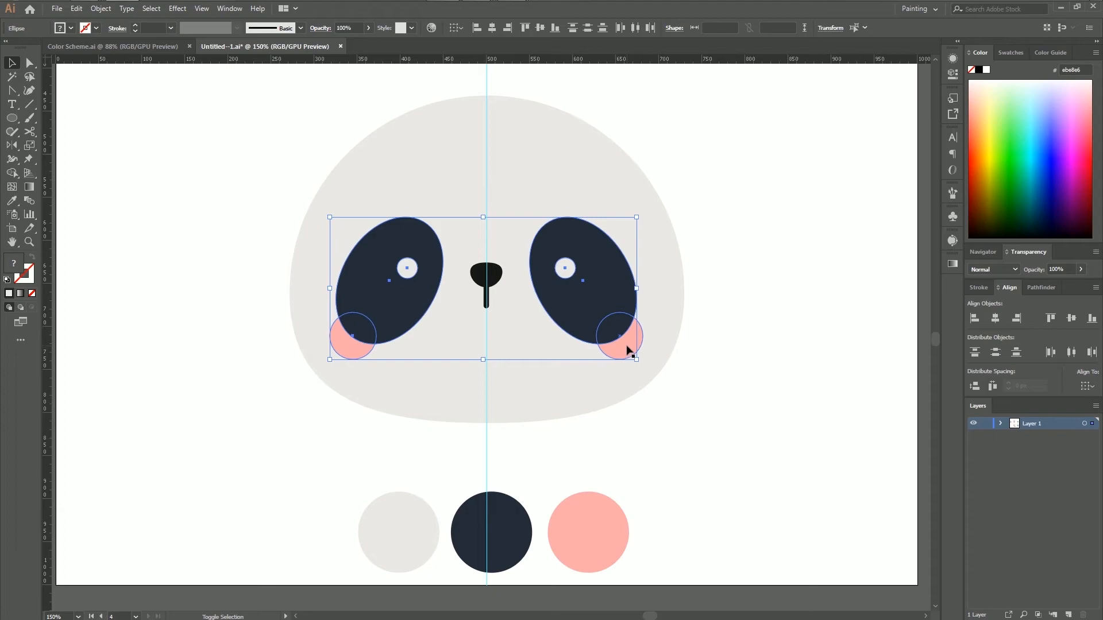
pyautogui.keyDown('shift'); pyautogui.click(486, 274); pyautogui.keyUp('shift')
pyautogui.hotkey('ctrl', 'g')
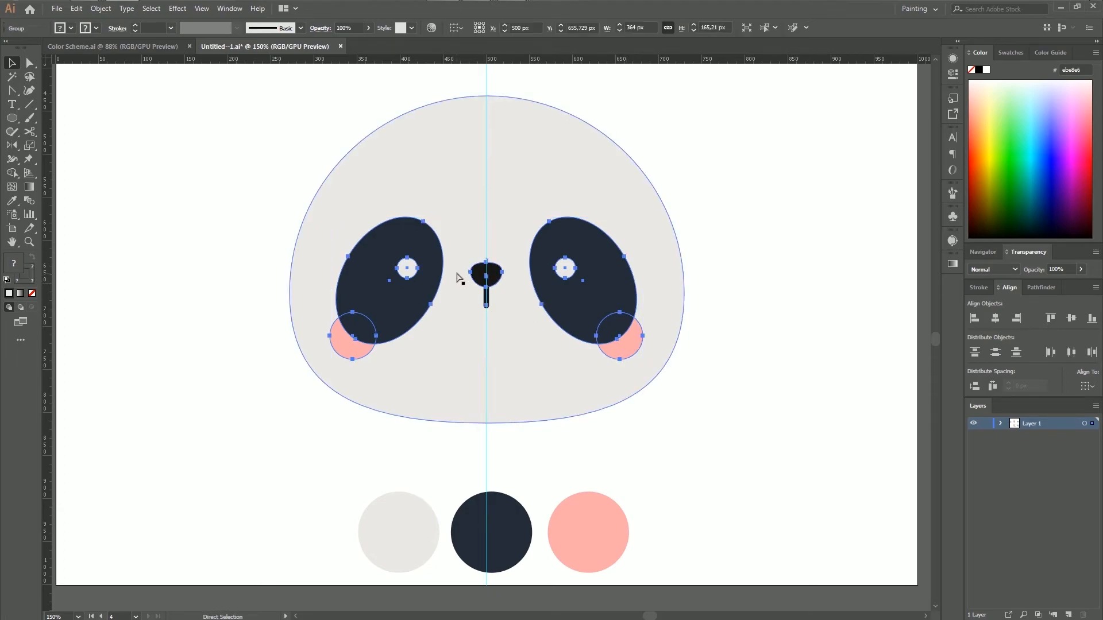
# Step: Nudge the grouped facial features down on the head in small increments
pyautogui.press('Down')
pyautogui.press('Down')
pyautogui.press('Down')
pyautogui.press('Down')
pyautogui.press('Down')
pyautogui.press('Down')
pyautogui.press('Down')
pyautogui.press('Down')
pyautogui.press('Down')
pyautogui.press('Down')
pyautogui.press('Down')
pyautogui.press('Down')
pyautogui.press('Down')
pyautogui.press('Down')
pyautogui.press('Down')
pyautogui.press('Down')
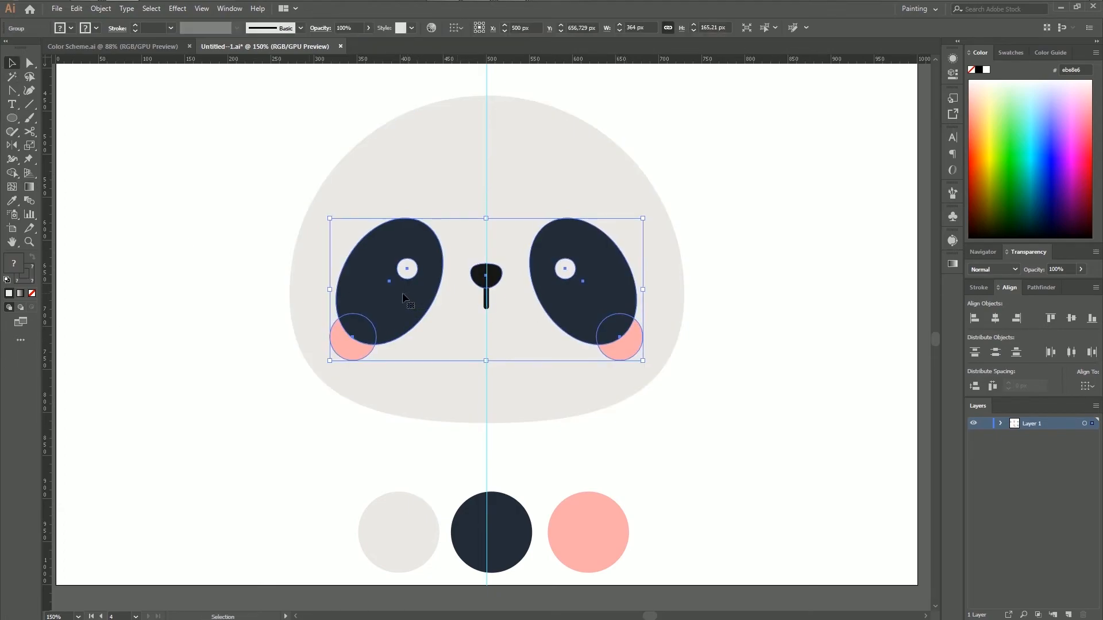
# Step: Nudge the grouped facial features back up on the panda's head in small increments and deselect them
pyautogui.press('Up')
pyautogui.press('Up')
pyautogui.press('Up')
pyautogui.press('Up')
pyautogui.press('Up')
pyautogui.press('Up')
pyautogui.press('Up')
pyautogui.press('Up')
pyautogui.press('Up')
pyautogui.press('Up')
pyautogui.press('Up')
pyautogui.press('Up')
pyautogui.press('Up')
pyautogui.press('Up')
pyautogui.press('Up')
pyautogui.press('Up')
pyautogui.press('Up')
pyautogui.press('Up')
pyautogui.press('Up')
pyautogui.press('Up')
pyautogui.press('Up')
pyautogui.press('Up')
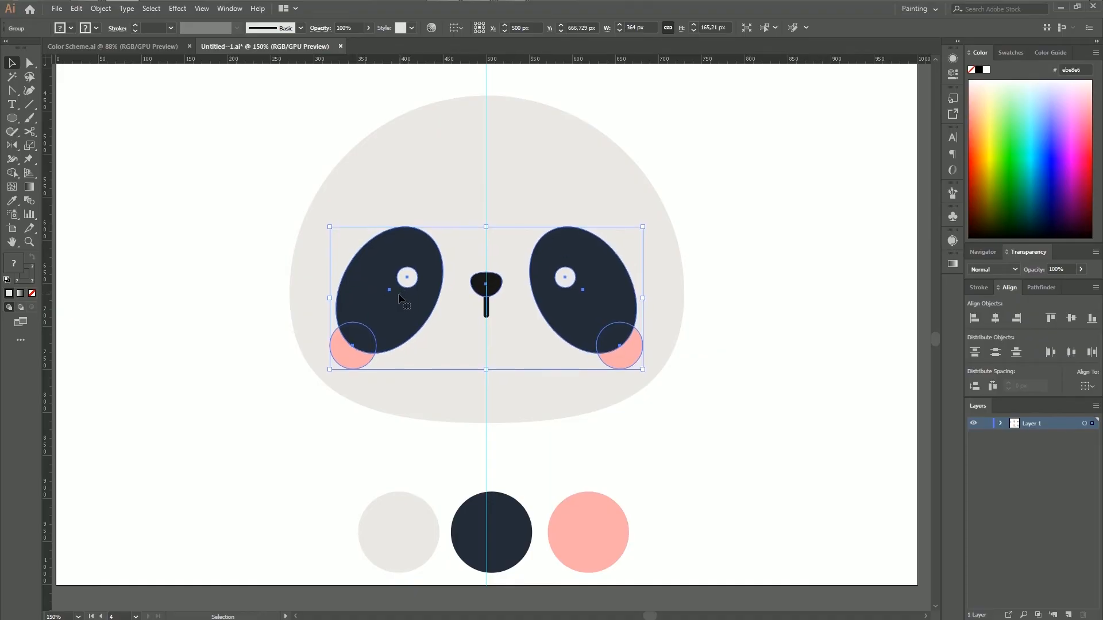
pyautogui.click(208, 370)
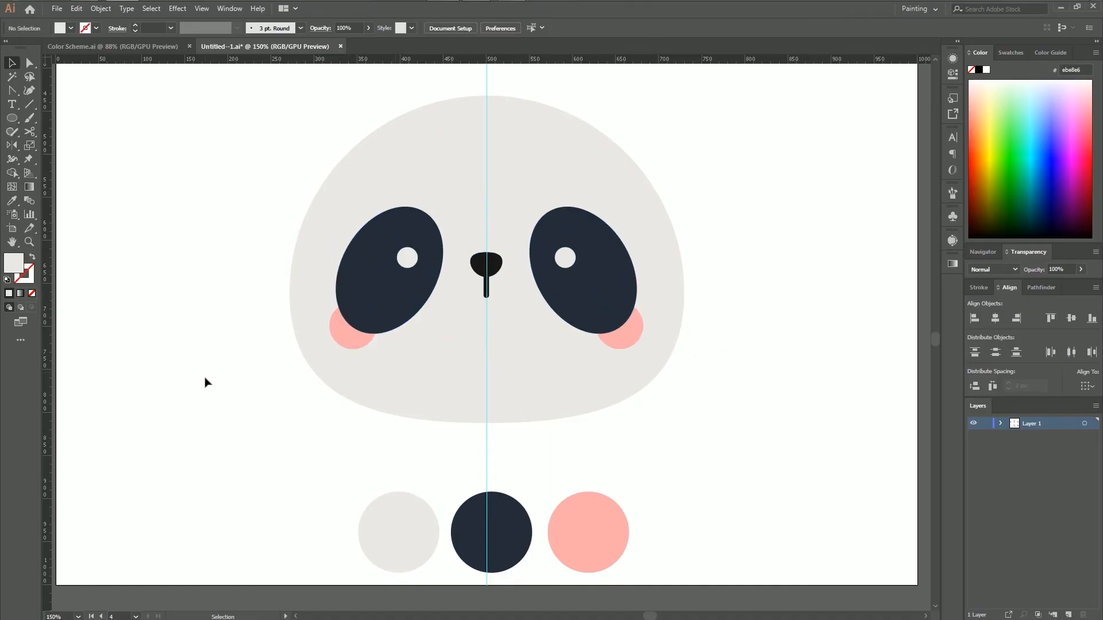
# Step: Sample the navy of the eye patch, draw a circular ear about 114 px wide at the head's upper left, and nudge it up slightly
pyautogui.scroll(5, 221, 402)
pyautogui.scroll(-2, 231, 420)
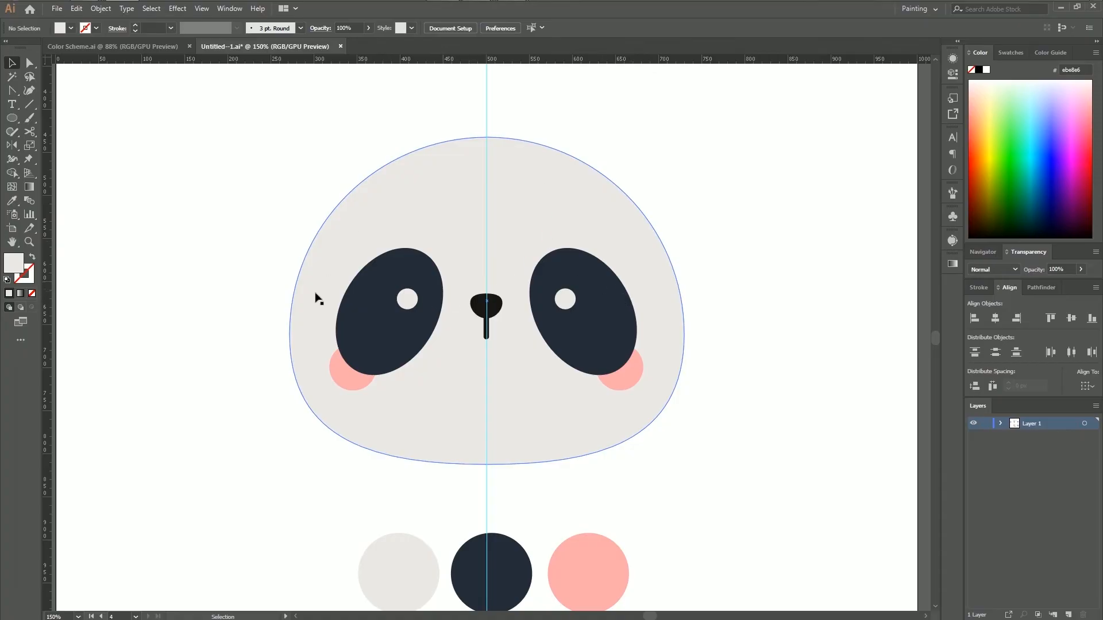
pyautogui.scroll(3, 143, 362)
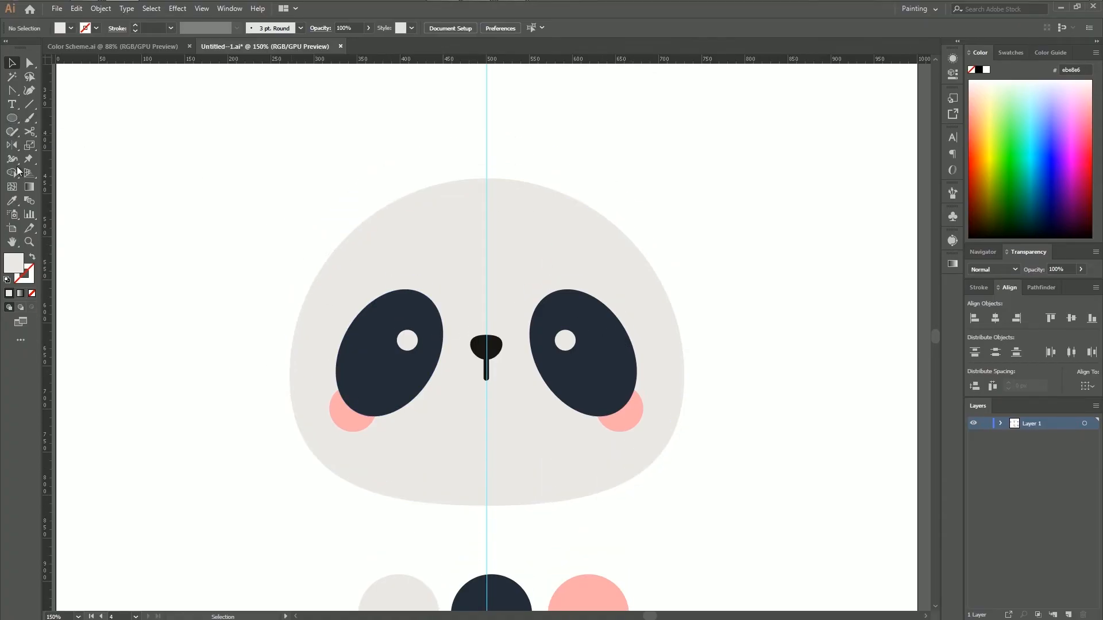
pyautogui.click(11, 202)
pyautogui.click(377, 368)
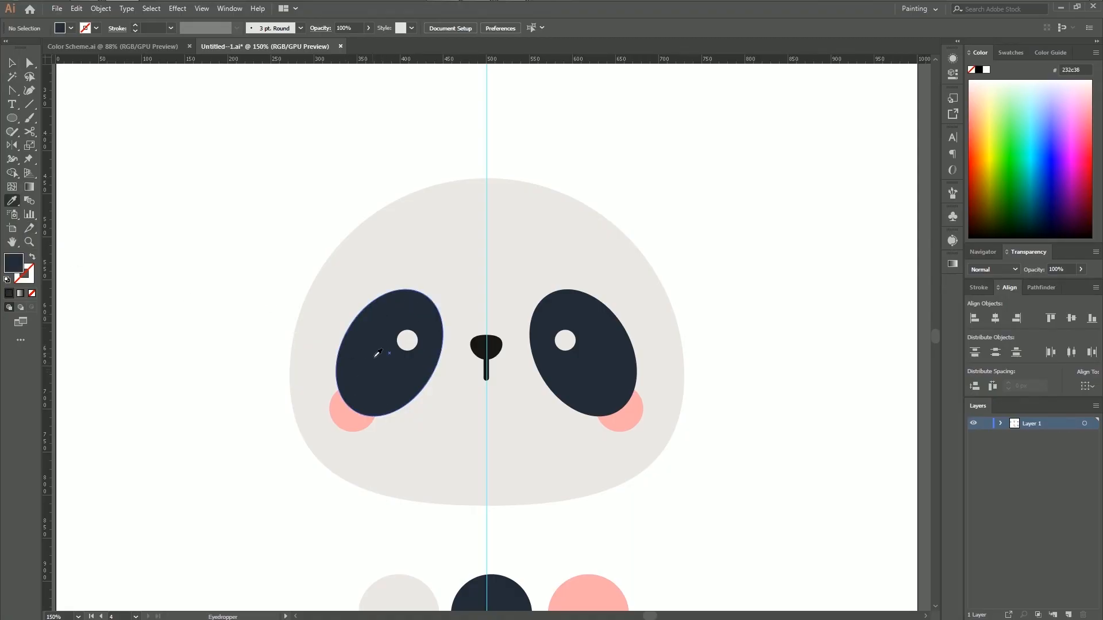
pyautogui.click(14, 118)
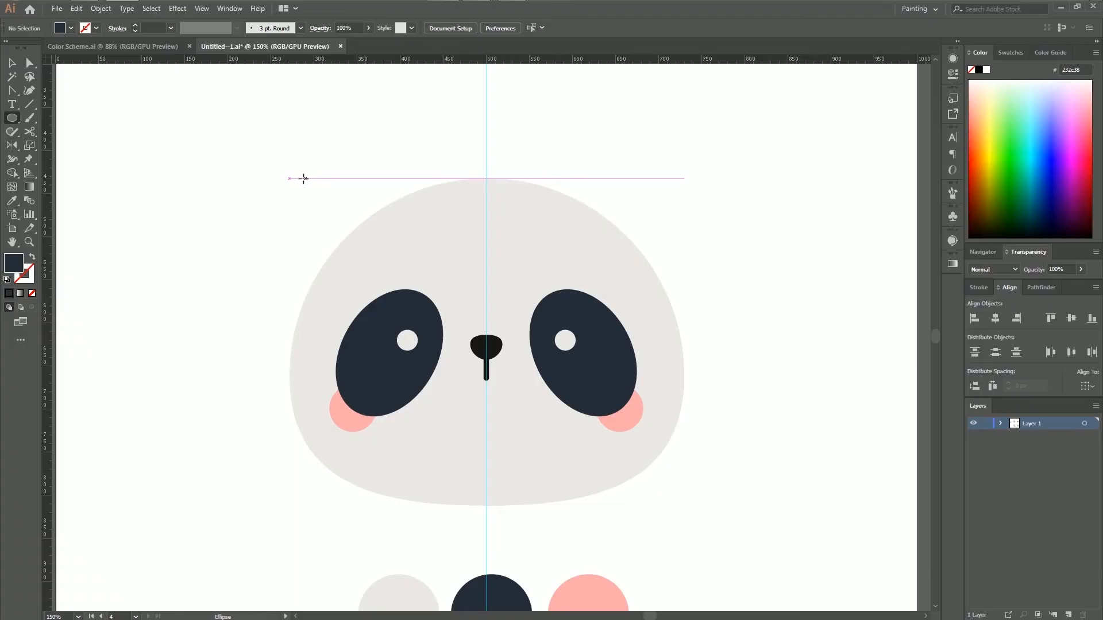
pyautogui.moveTo(292, 179); pyautogui.dragTo(389, 276)
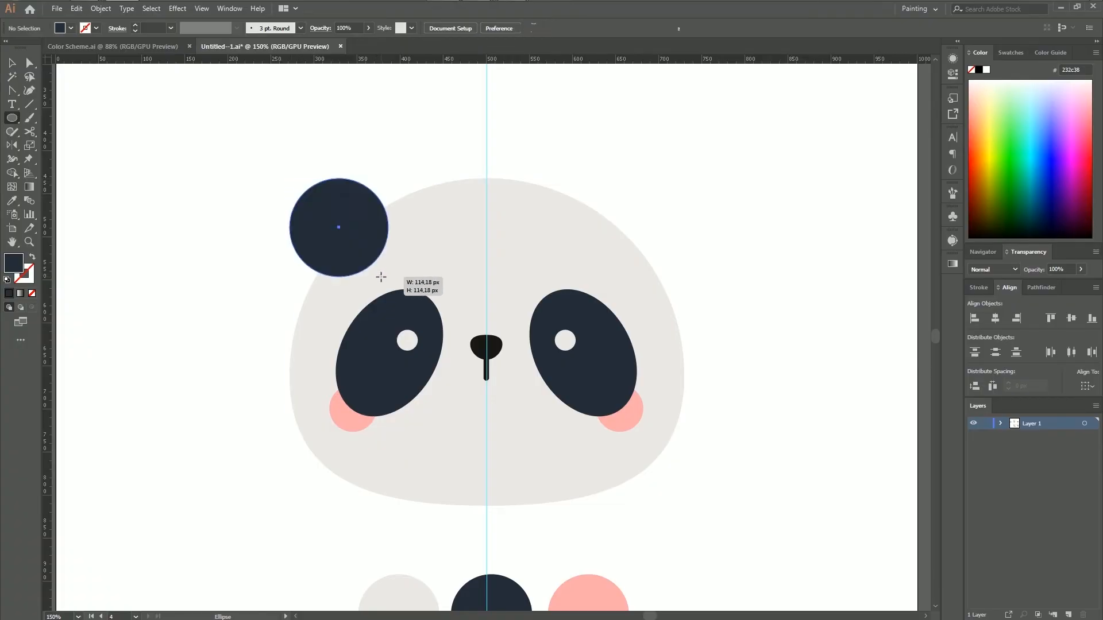
pyautogui.press('Up')
pyautogui.press('Up')
pyautogui.press('Up')
pyautogui.press('Up')
pyautogui.press('Up')
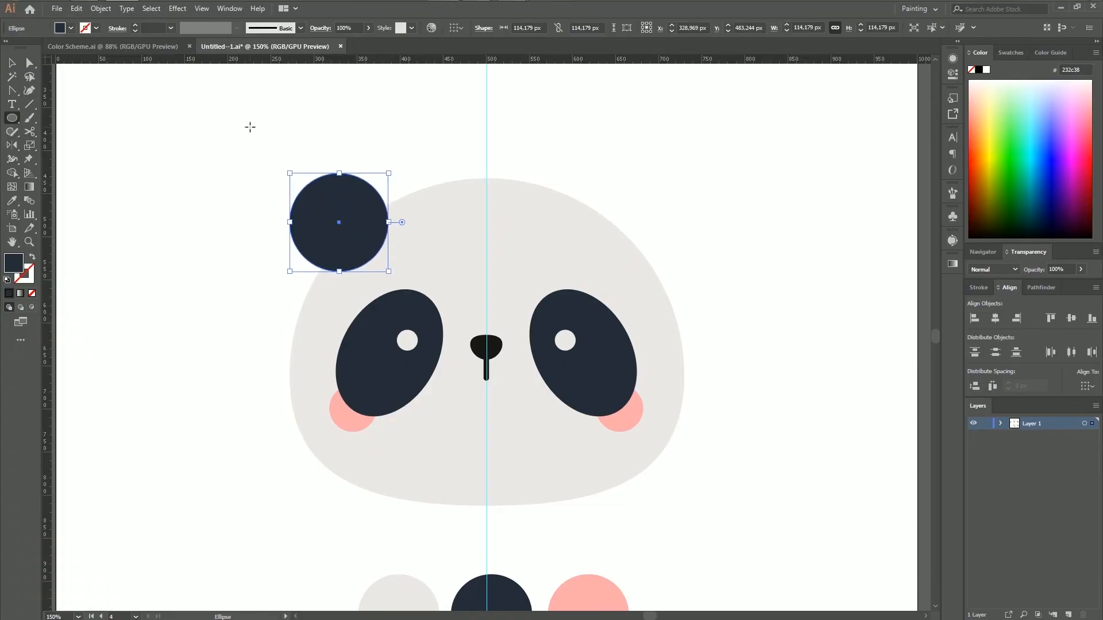
# Step: Reflect a copy of the navy ear across the vertical centre guide onto the head's other side
pyautogui.click(14, 146)
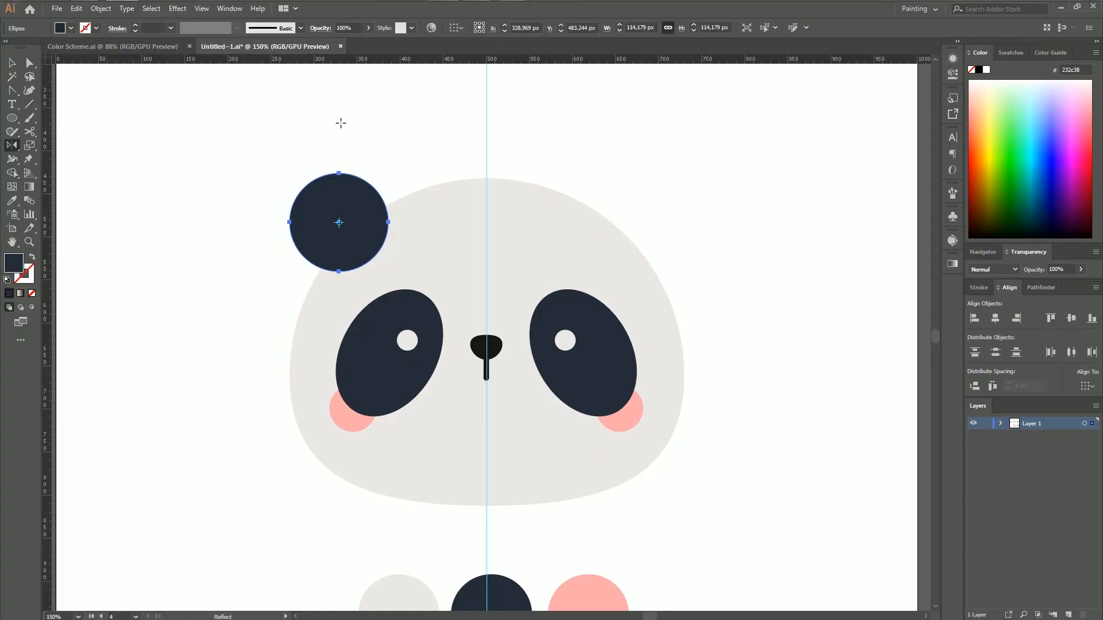
pyautogui.click(486, 160)
pyautogui.moveTo(345, 228); pyautogui.dragTo(578, 166)
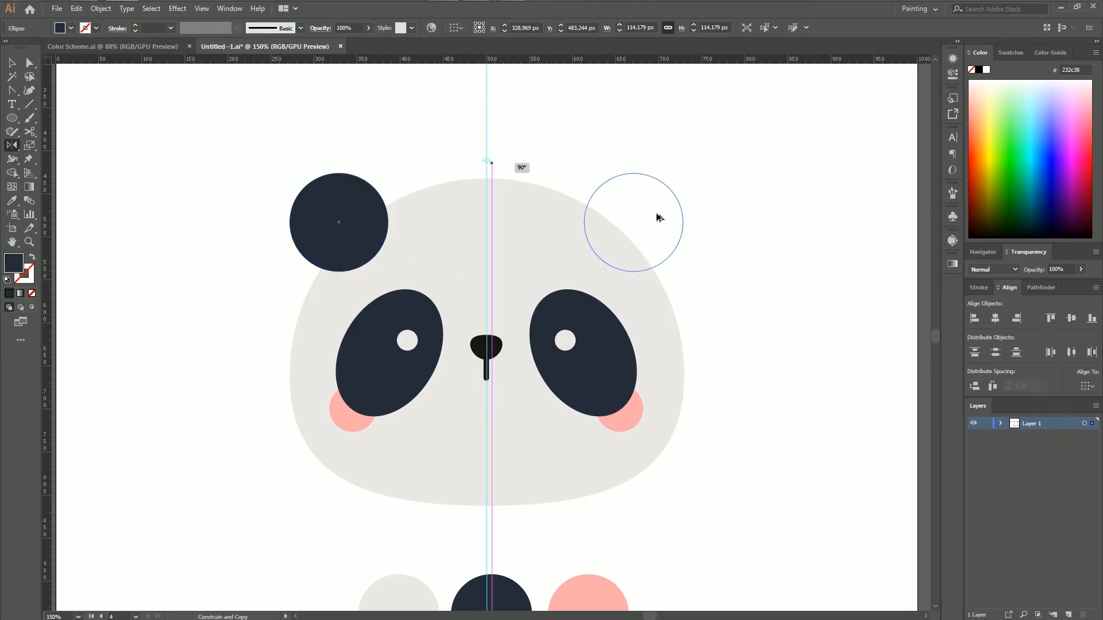
pyautogui.moveTo(659, 218); pyautogui.dragTo(659, 217)
pyautogui.press('v')
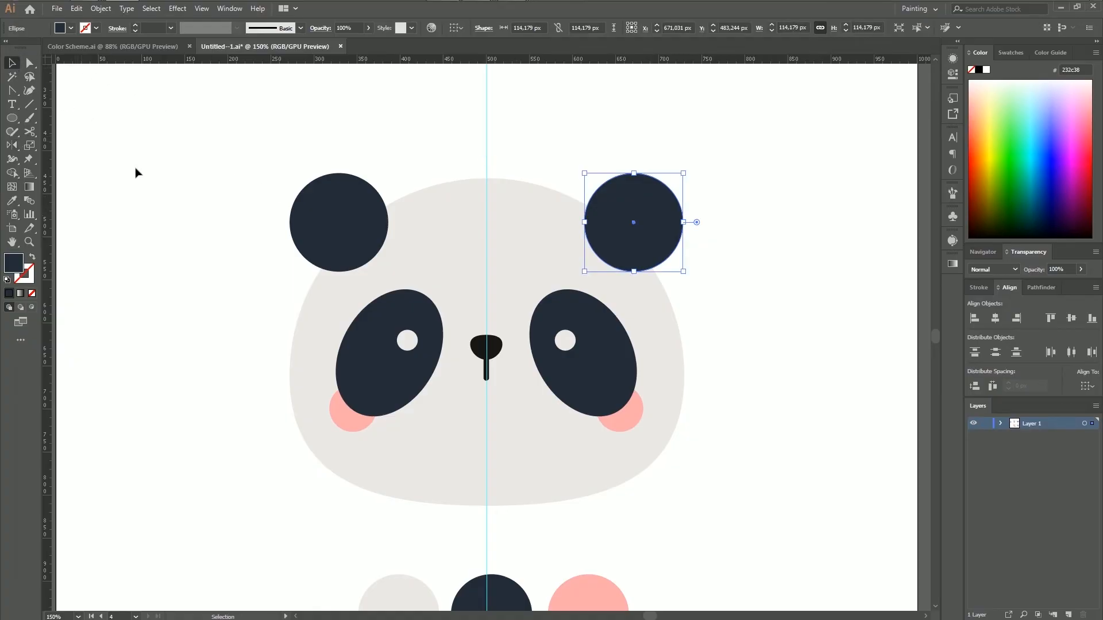
# Step: Send both navy ear circles to the back so they sit behind the head
pyautogui.click(332, 222)
pyautogui.keyDown('shift'); pyautogui.click(632, 224); pyautogui.keyUp('shift')
pyautogui.rightClick(635, 221)
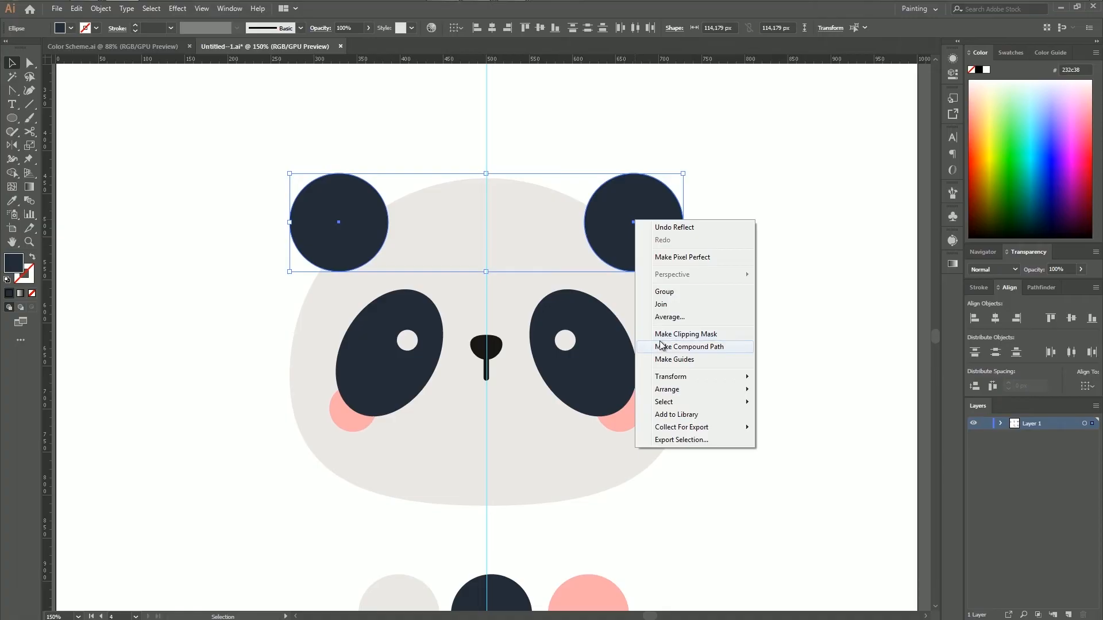
pyautogui.moveTo(695, 394)
pyautogui.click(793, 427)
pyautogui.click(800, 433)
pyautogui.hotkey('ctrl', '-')
pyautogui.hotkey('ctrl', '-')
pyautogui.hotkey('ctrl', '1')
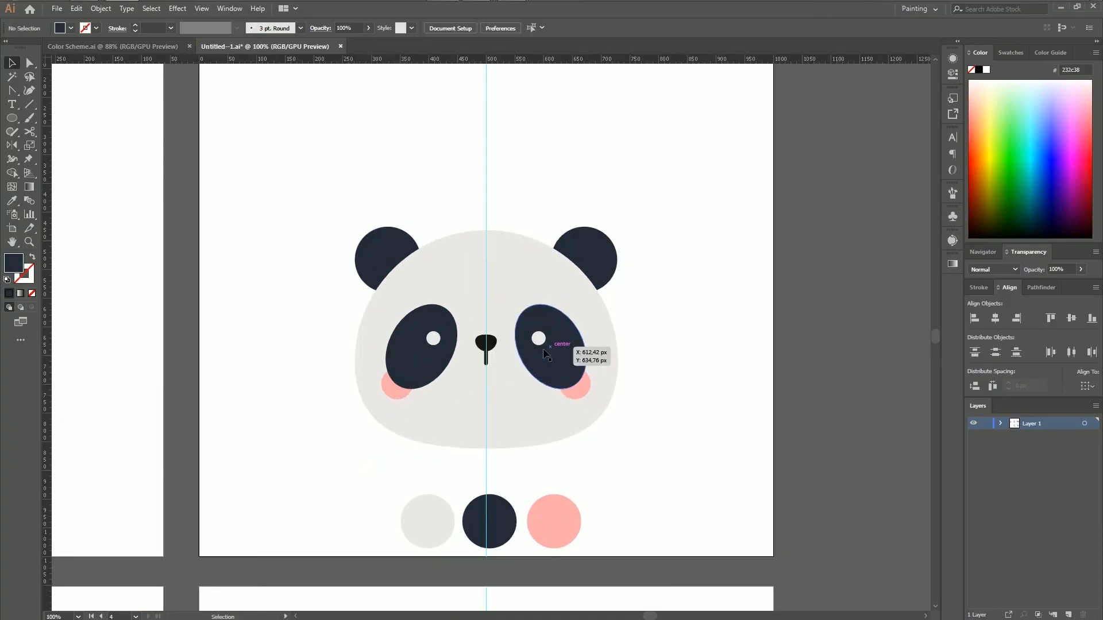
# Step: Group the two panda ears and fine-tune their vertical position with small nudges
pyautogui.click(569, 345)
pyautogui.click(609, 255)
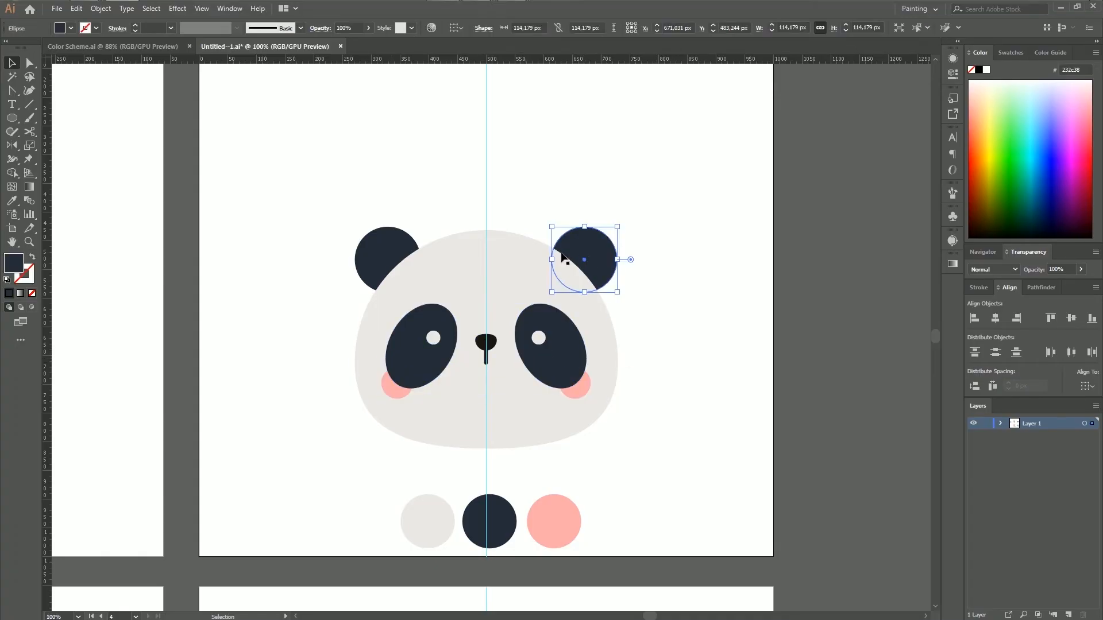
pyautogui.keyDown('shift'); pyautogui.click(397, 253); pyautogui.keyUp('shift')
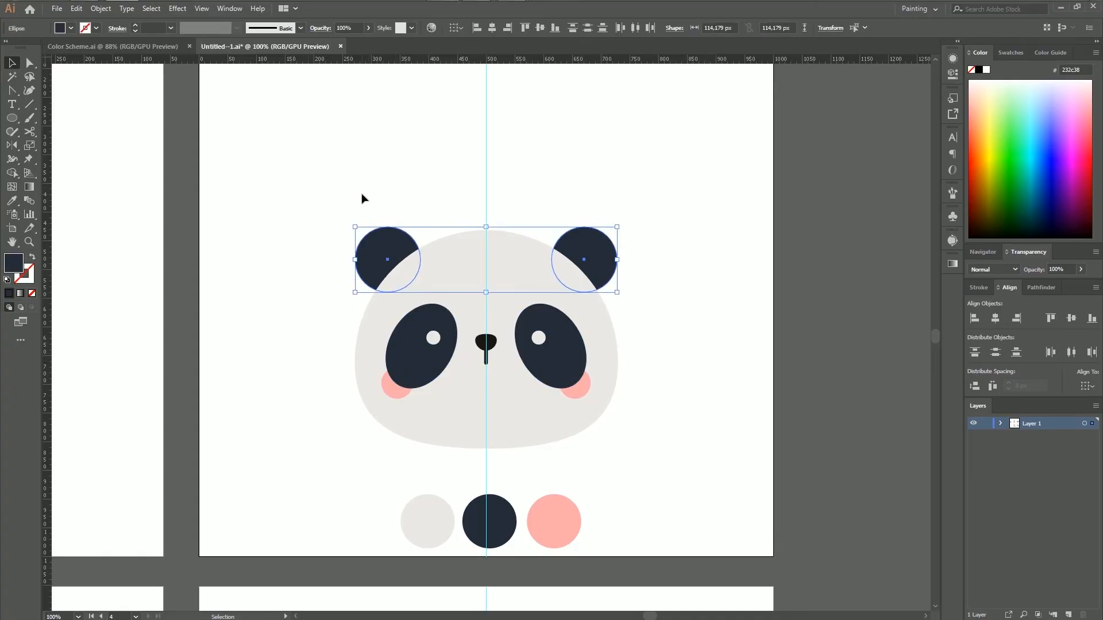
pyautogui.hotkey('ctrl', 'g')
pyautogui.press('Up')
pyautogui.press('Up')
pyautogui.press('Up')
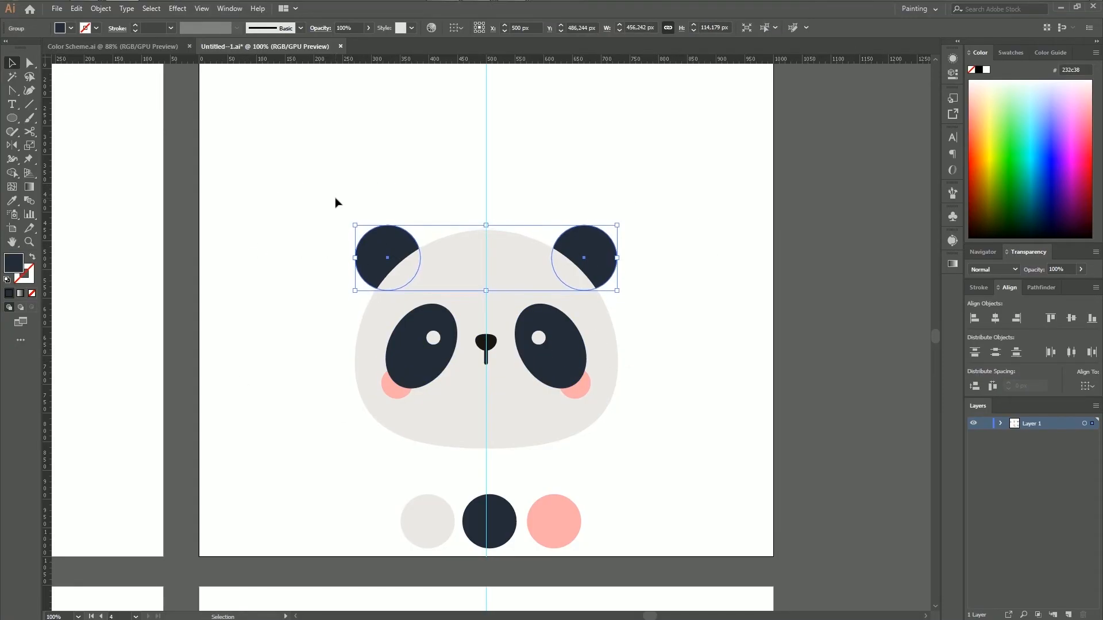
# Step: Shift the panda's facial features group slightly up on the head and deselect it
pyautogui.click(671, 331)
pyautogui.click(563, 354)
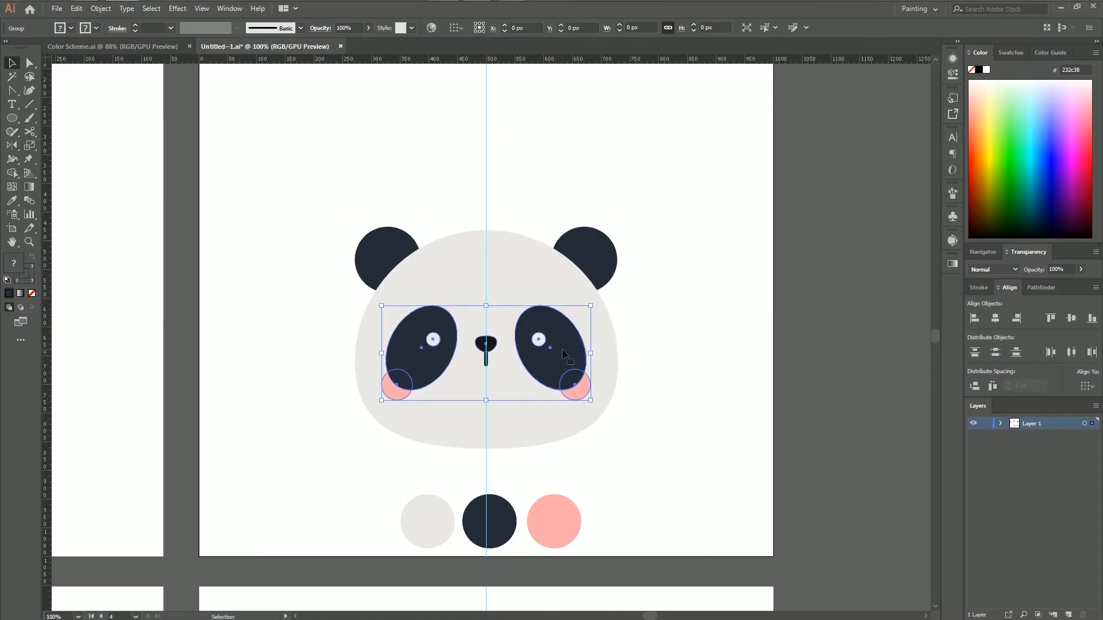
pyautogui.moveTo(563, 354); pyautogui.dragTo(542, 342)
pyautogui.click(702, 435)
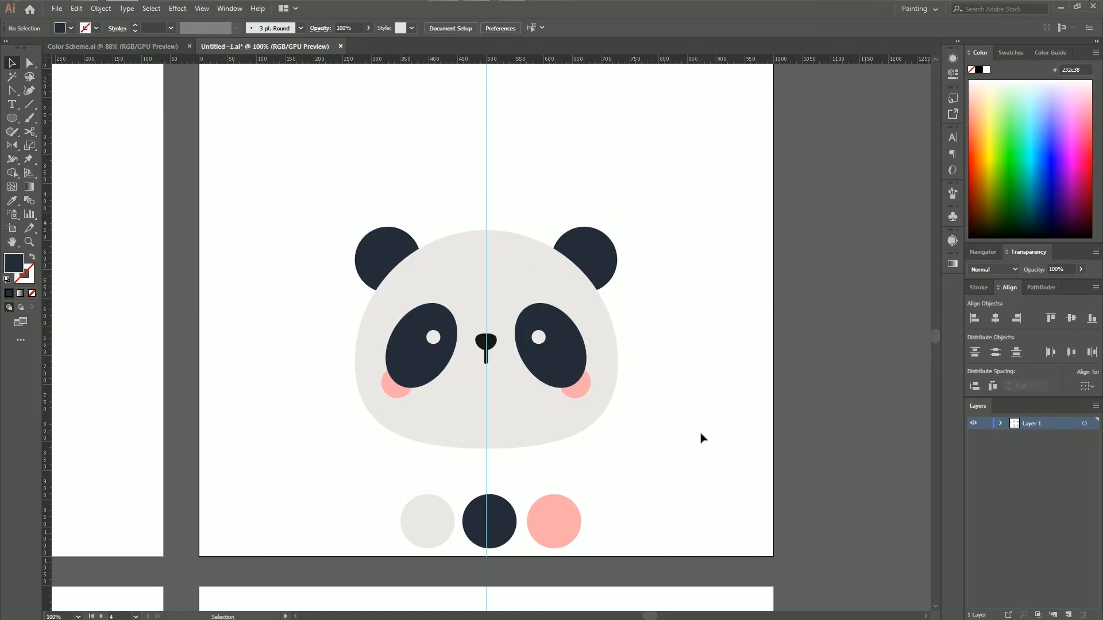
# Step: Duplicate the bunny artboard with its artwork to the right of the panda artboard
pyautogui.hotkey('ctrl', '-')
pyautogui.hotkey('ctrl', '-')
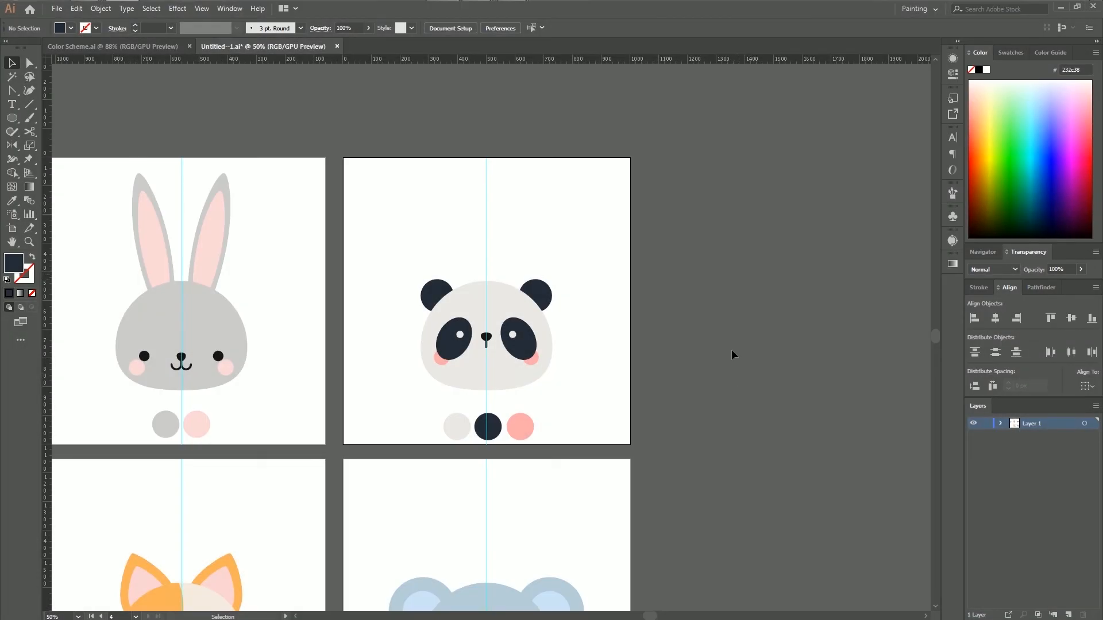
pyautogui.click(12, 230)
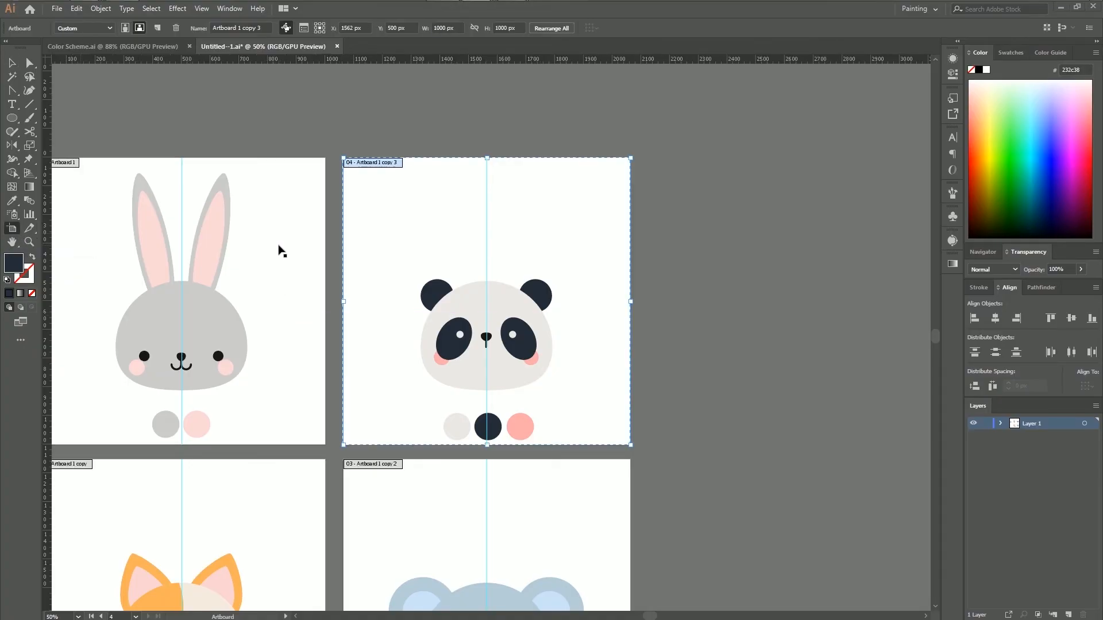
pyautogui.click(273, 208)
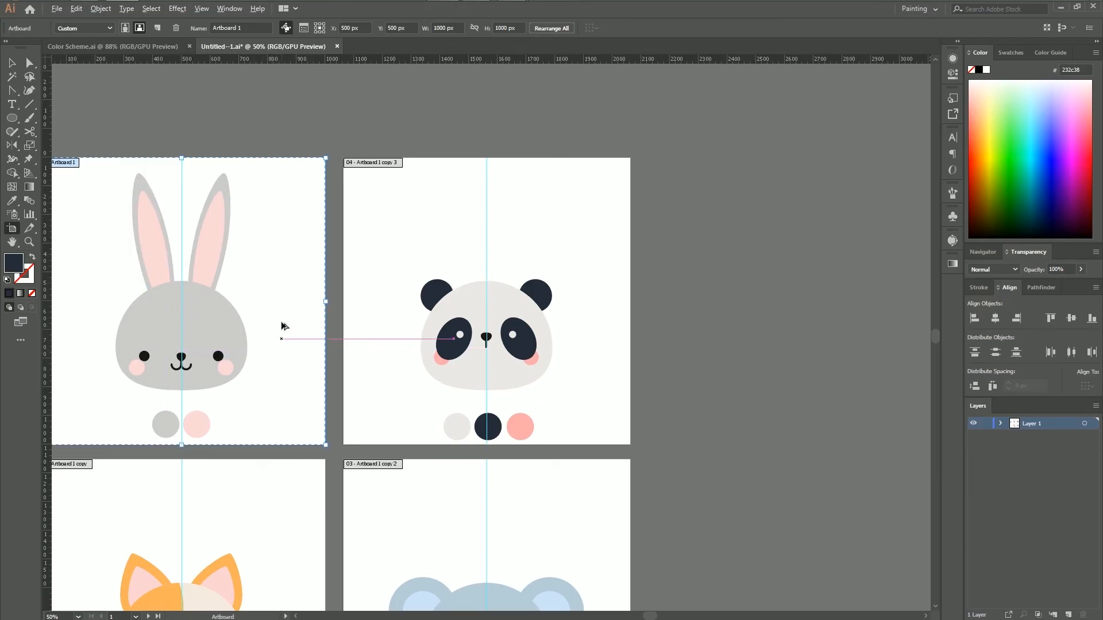
pyautogui.moveTo(267, 269); pyautogui.dragTo(876, 268)
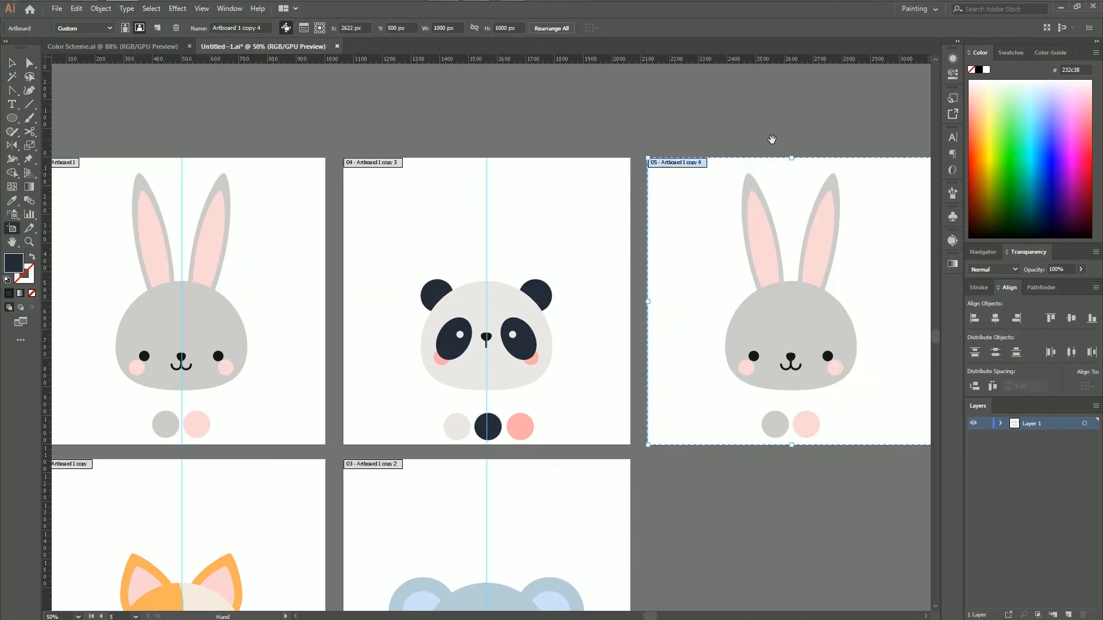
pyautogui.hscroll(4, 762, 141)
pyautogui.click(11, 63)
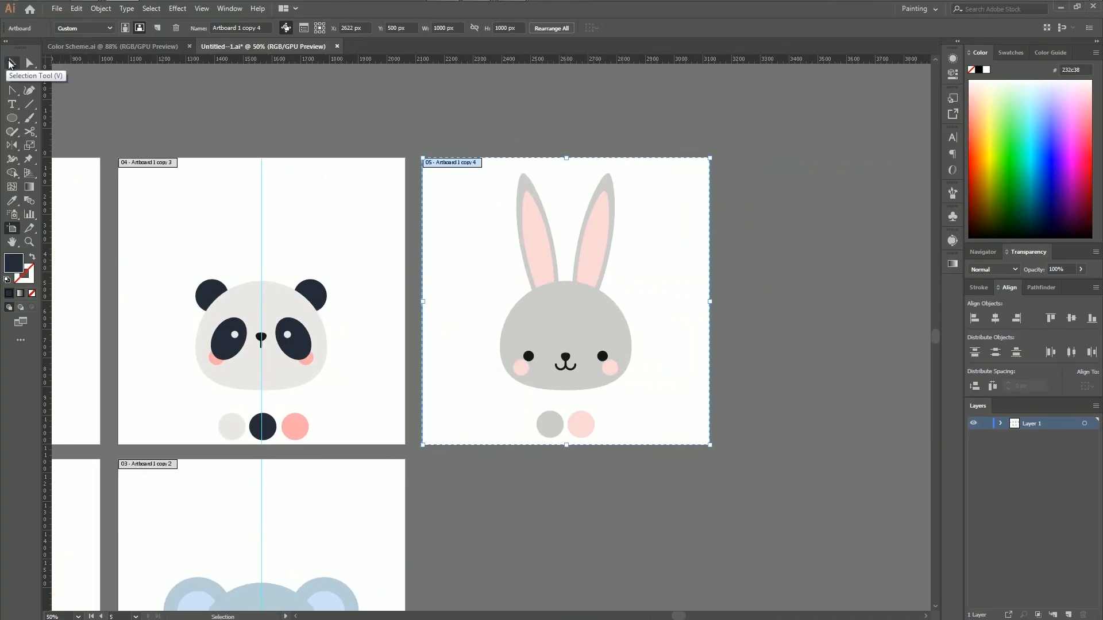
pyautogui.click(10, 63)
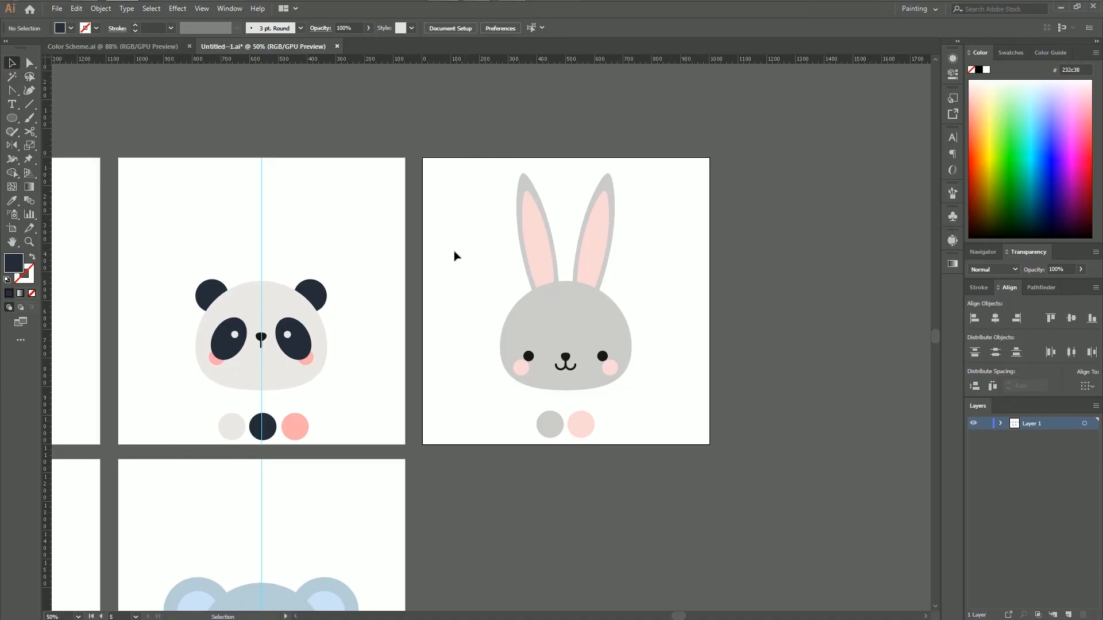
# Step: Draw a vertical line over the full height of the new artboard and set its X position to 500 px
pyautogui.click(31, 108)
pyautogui.moveTo(461, 159); pyautogui.dragTo(463, 444)
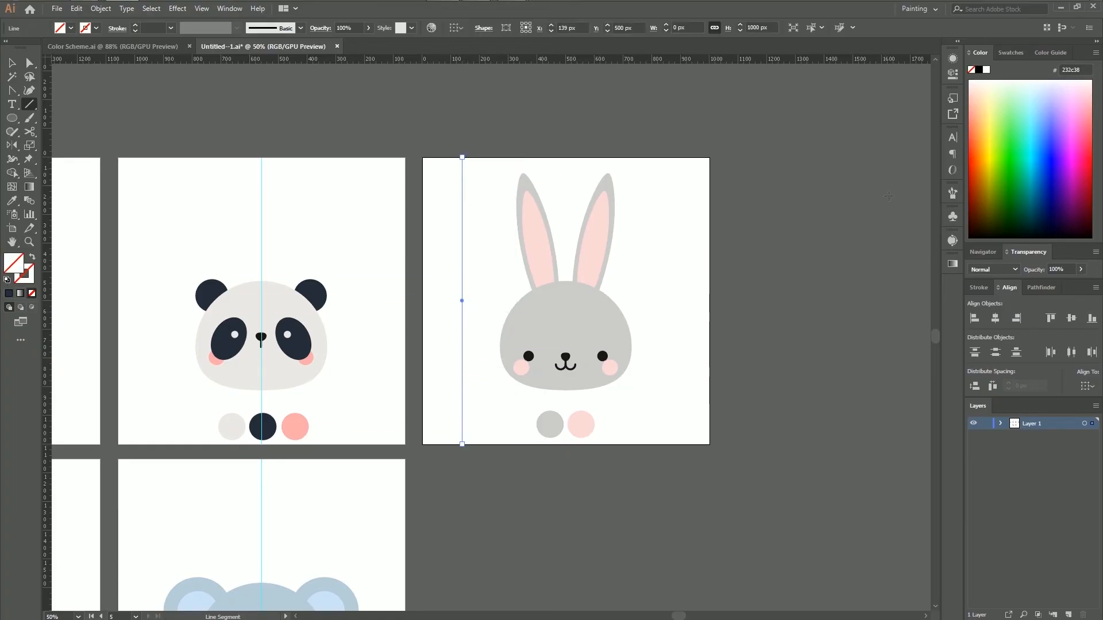
pyautogui.click(957, 79)
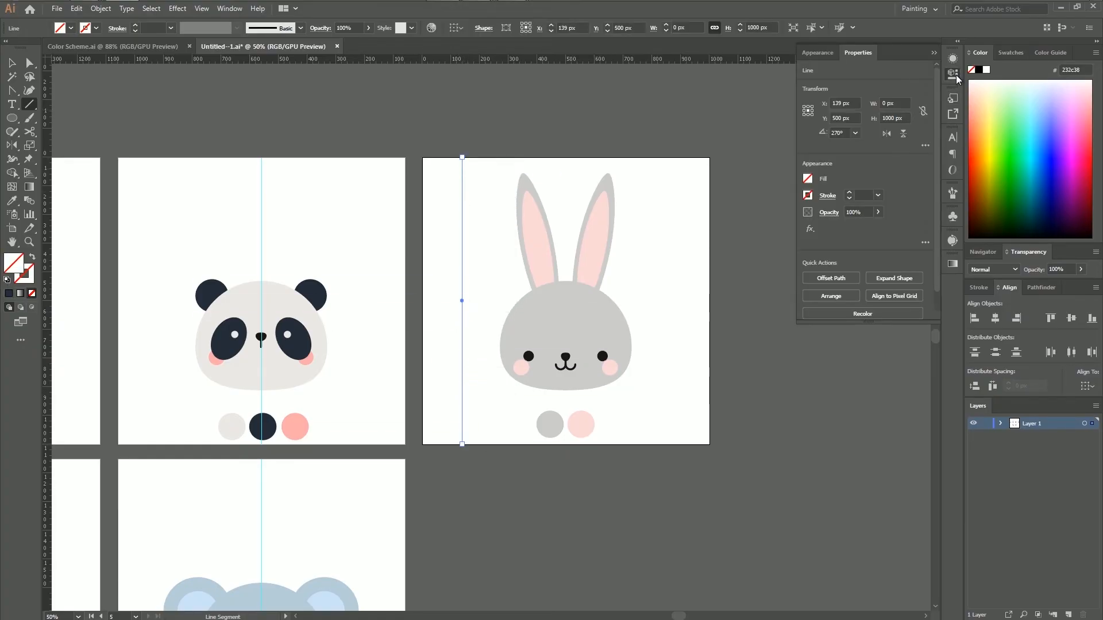
pyautogui.click(832, 102)
pyautogui.write('500')
pyautogui.press('Return')
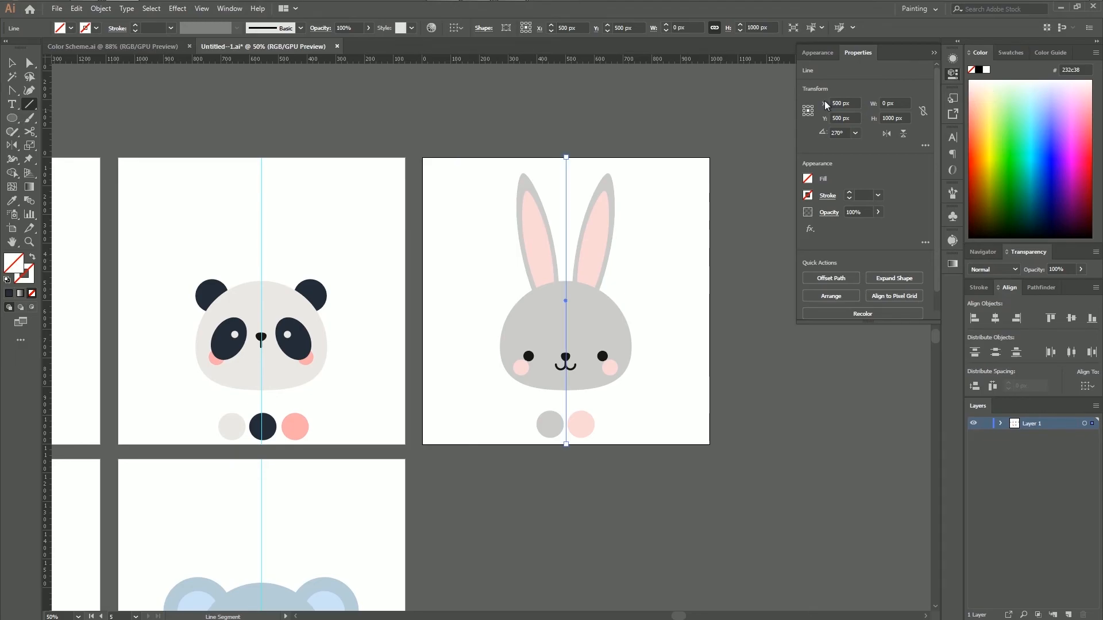
# Step: Convert the centred vertical line on the new artboard into a guide
pyautogui.click(934, 53)
pyautogui.hotkey('ctrl', '=')
pyautogui.hotkey('ctrl', '=')
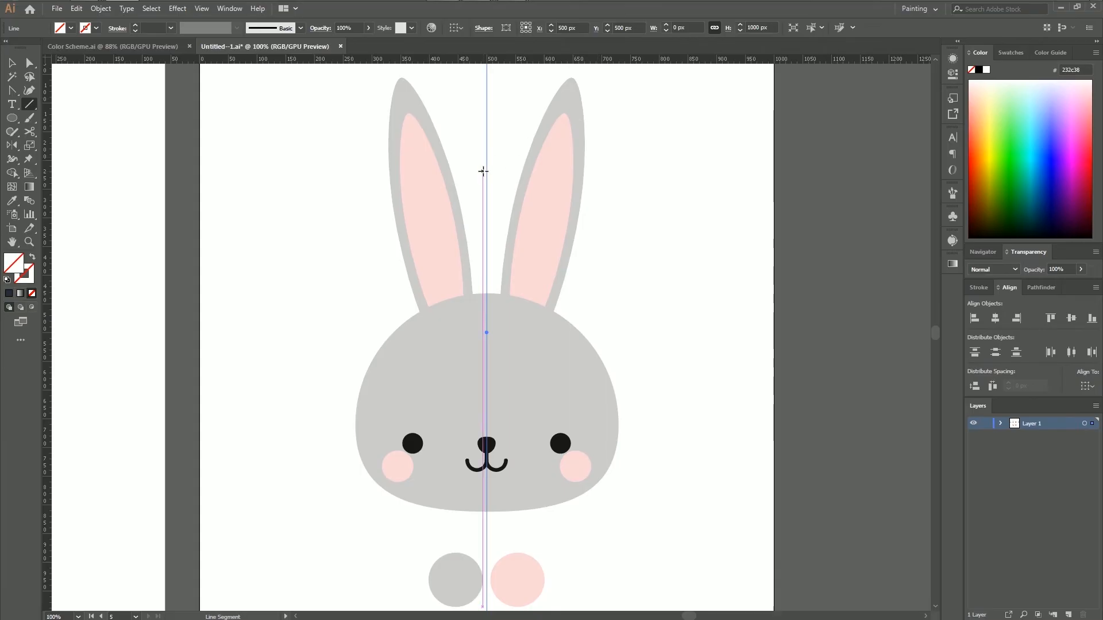
pyautogui.rightClick(487, 172)
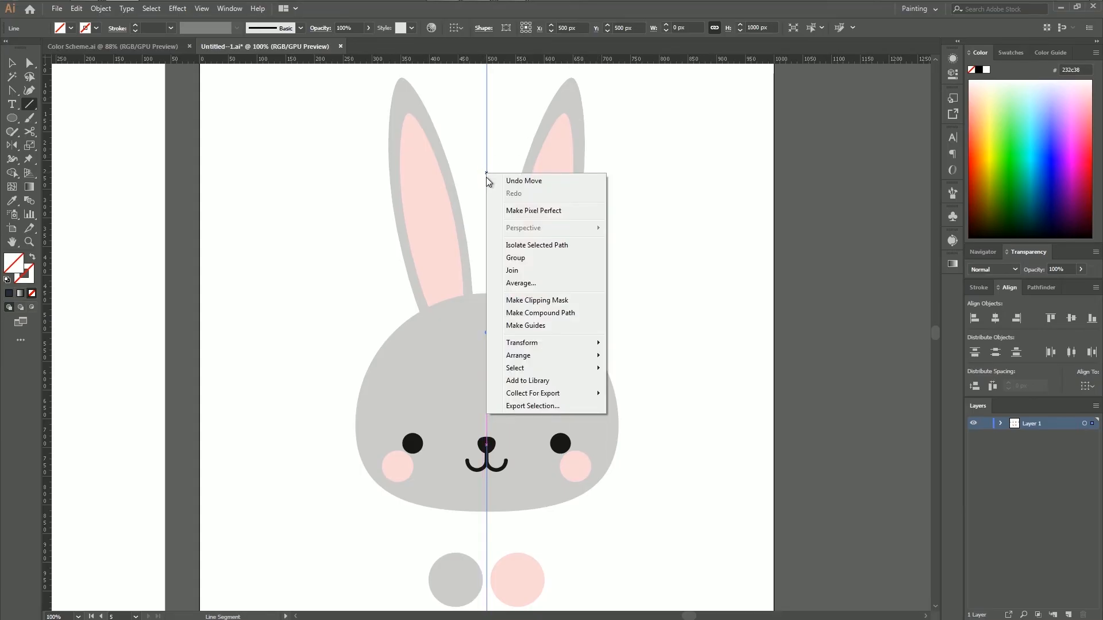
pyautogui.click(537, 325)
# Step: Delete the grey and pink palette circles below the copied bunny
pyautogui.hotkey('ctrl', '-')
pyautogui.hotkey('ctrl', '-')
pyautogui.hotkey('ctrl', '=')
pyautogui.click(11, 65)
pyautogui.moveTo(428, 481); pyautogui.dragTo(538, 529)
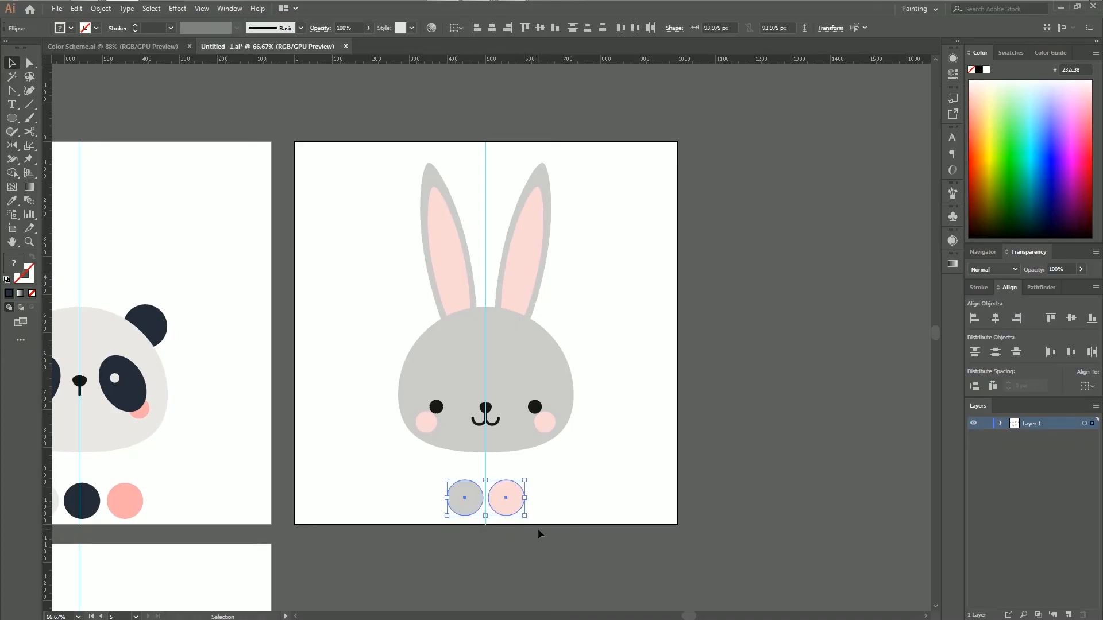
pyautogui.click(538, 528)
# Step: Move the row of six palette circles from beside the artboards to below the bunny on the new artboard
pyautogui.hotkey('ctrl', '-')
pyautogui.hotkey('ctrl', '-')
pyautogui.hotkey('ctrl', '-')
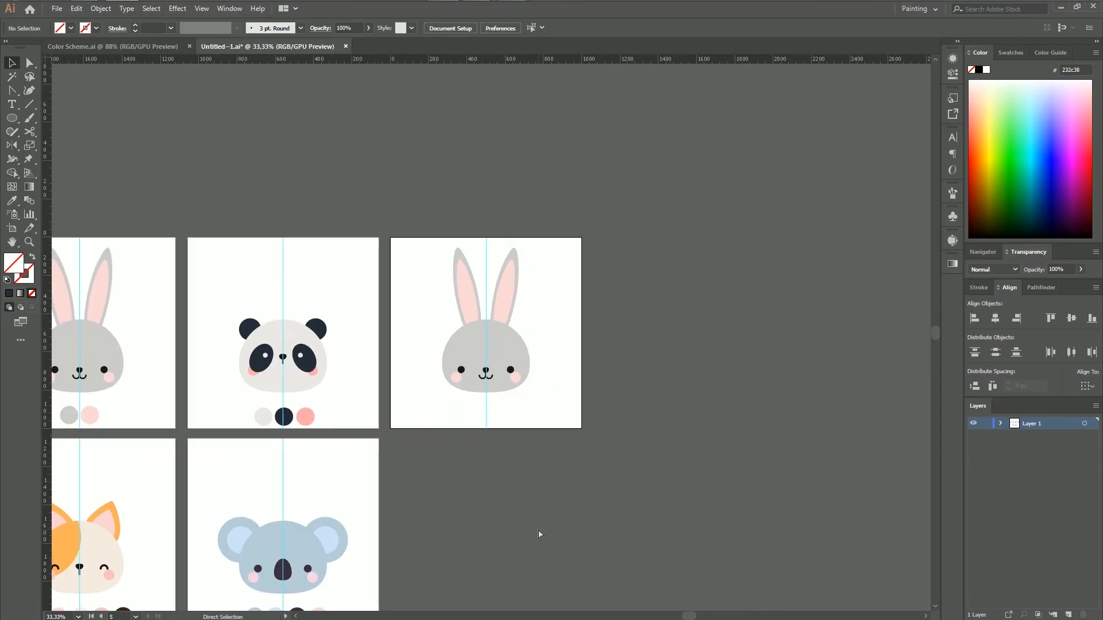
pyautogui.moveTo(519, 501); pyautogui.dragTo(603, 482)
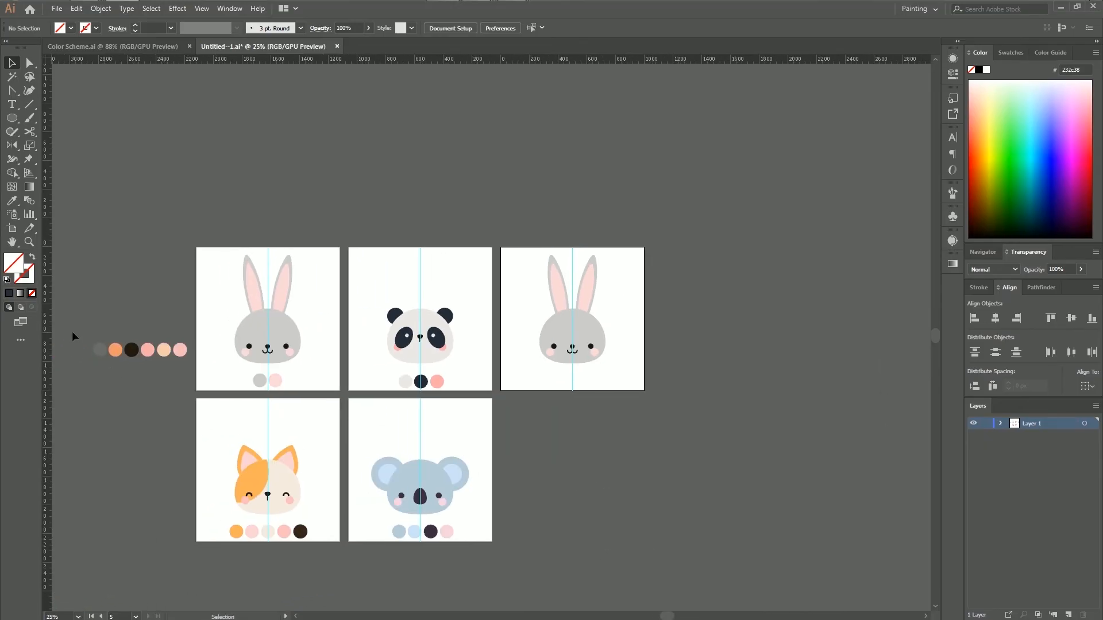
pyautogui.moveTo(189, 374); pyautogui.dragTo(188, 374)
pyautogui.moveTo(181, 353); pyautogui.dragTo(612, 383)
pyautogui.click(619, 450)
# Step: Ungroup the copied bunny's head and ears and delete both ears
pyautogui.hotkey('ctrl', '+')
pyautogui.hotkey('ctrl', '+')
pyautogui.hotkey('ctrl', '+')
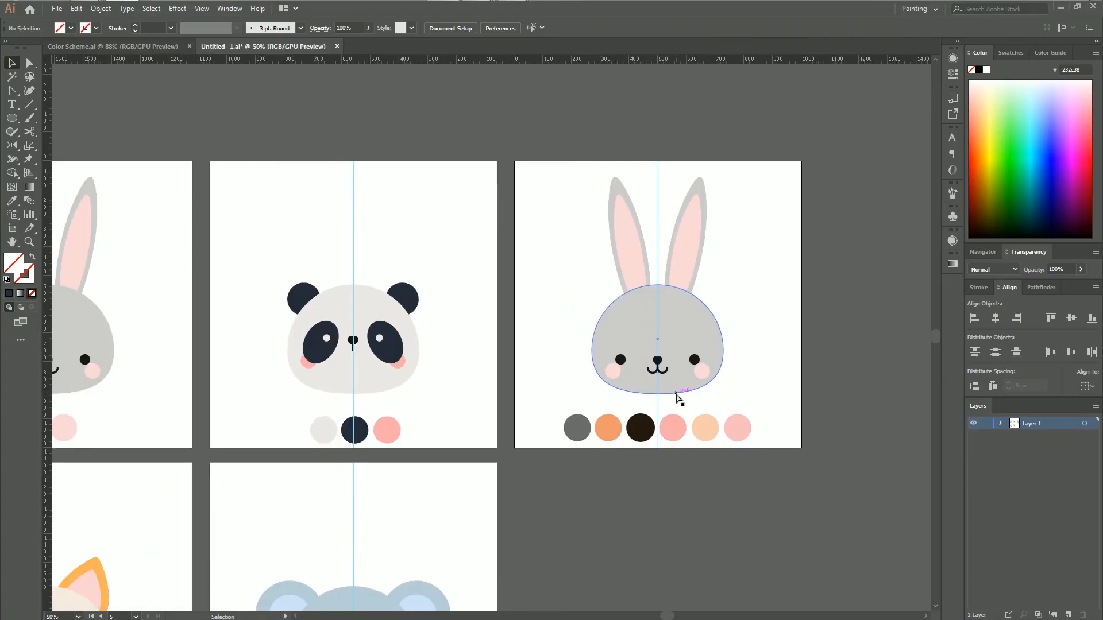
pyautogui.moveTo(847, 297); pyautogui.dragTo(616, 303)
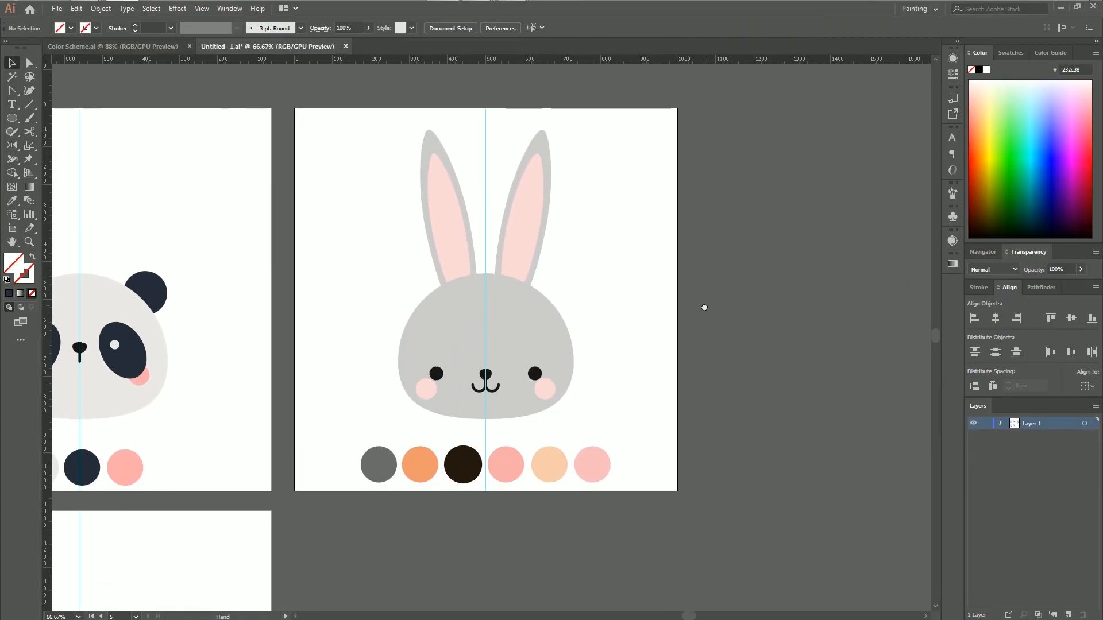
pyautogui.click(521, 204)
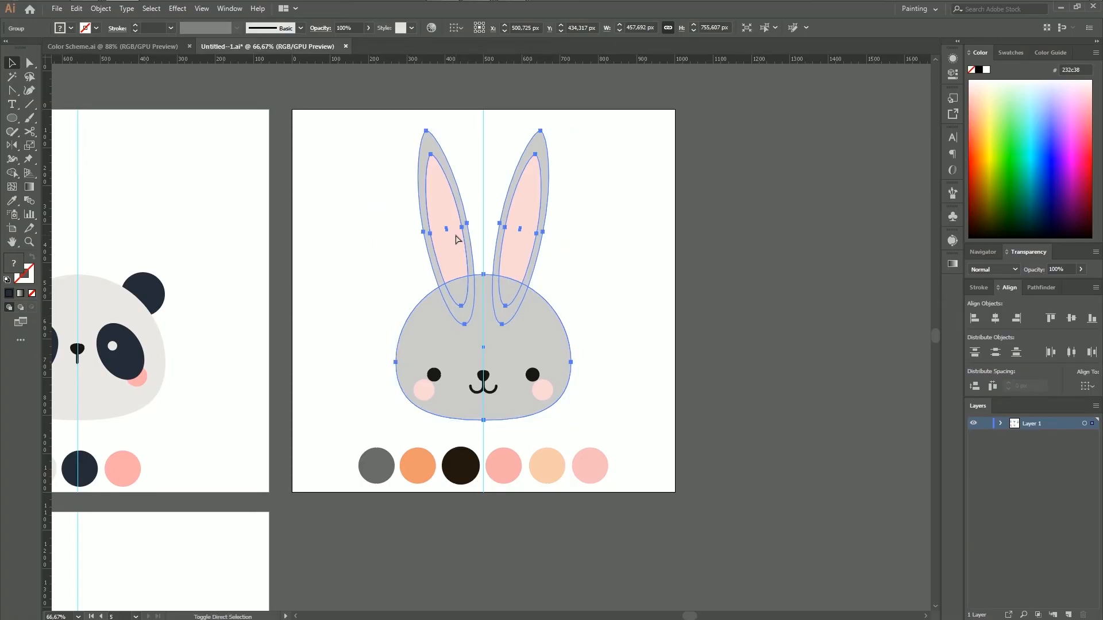
pyautogui.hotkey('ctrl', 'shift', 'g')
pyautogui.click(758, 305)
pyautogui.moveTo(367, 174); pyautogui.dragTo(603, 237)
pyautogui.press('Delete')
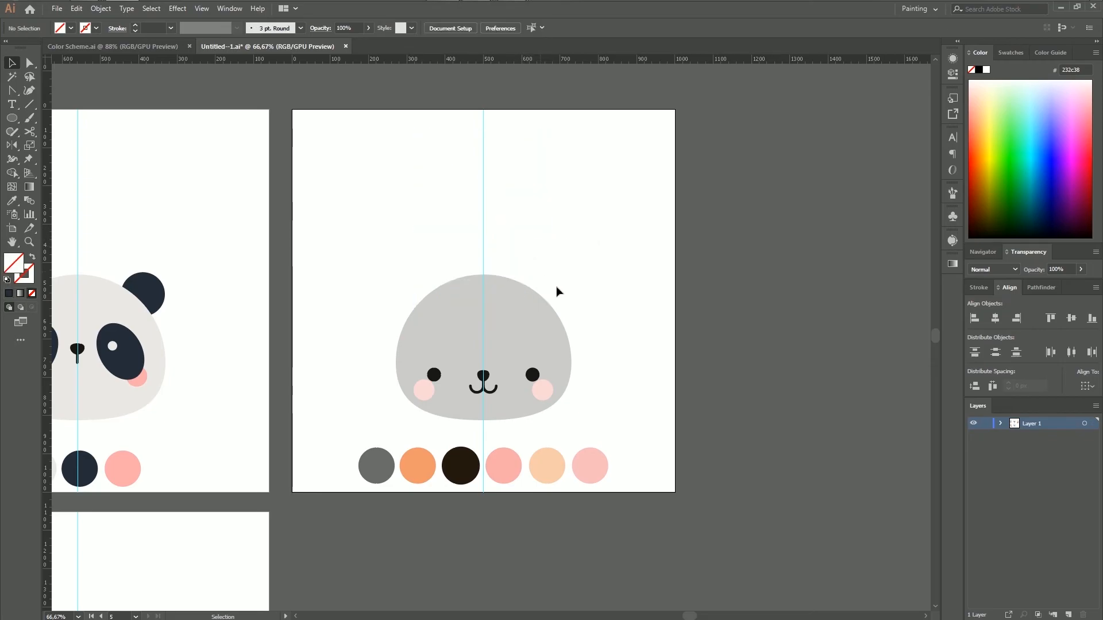
# Step: Ungroup the eyes, cheeks, nose and mouth on the grey head
pyautogui.hotkey('ctrl', '1')
pyautogui.hotkey('ctrl', '+')
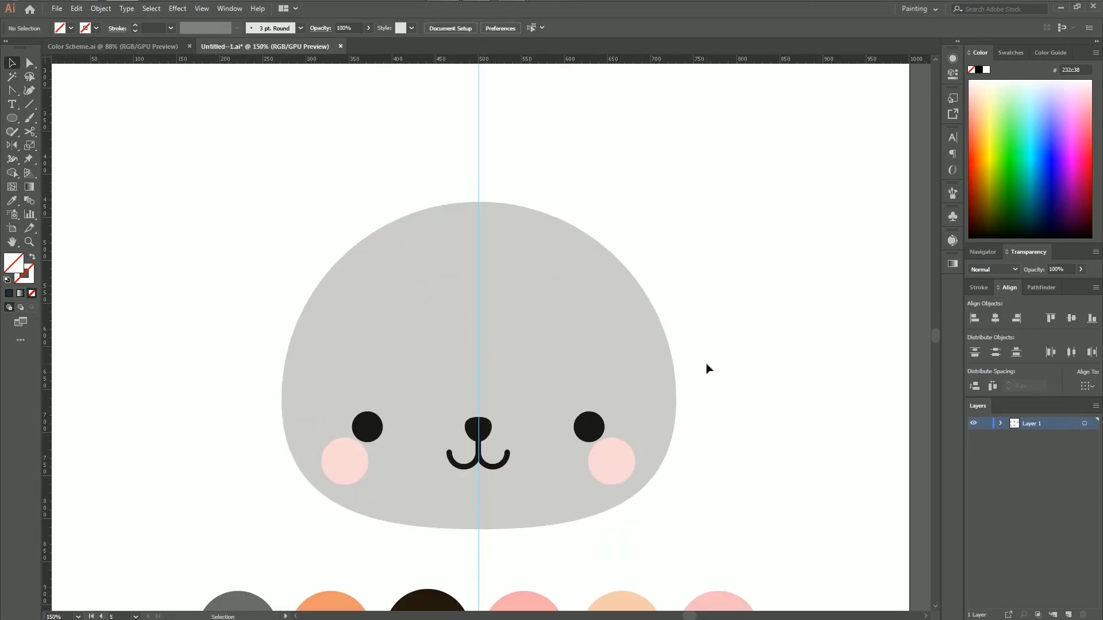
pyautogui.scroll(-2, 379, 386)
pyautogui.click(359, 409)
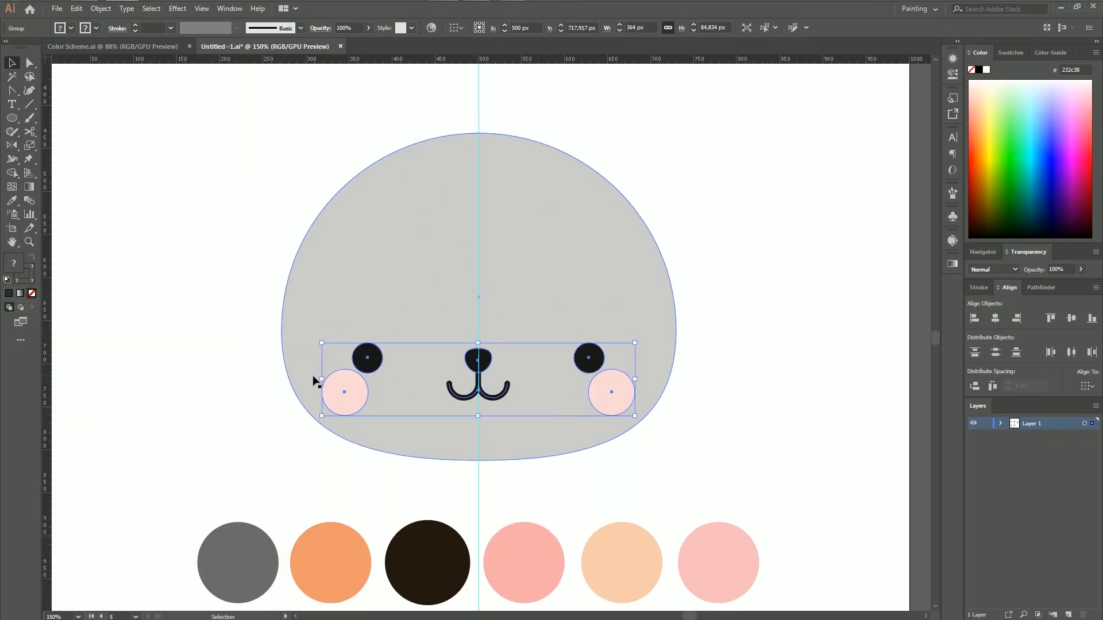
pyautogui.press('ctrl')
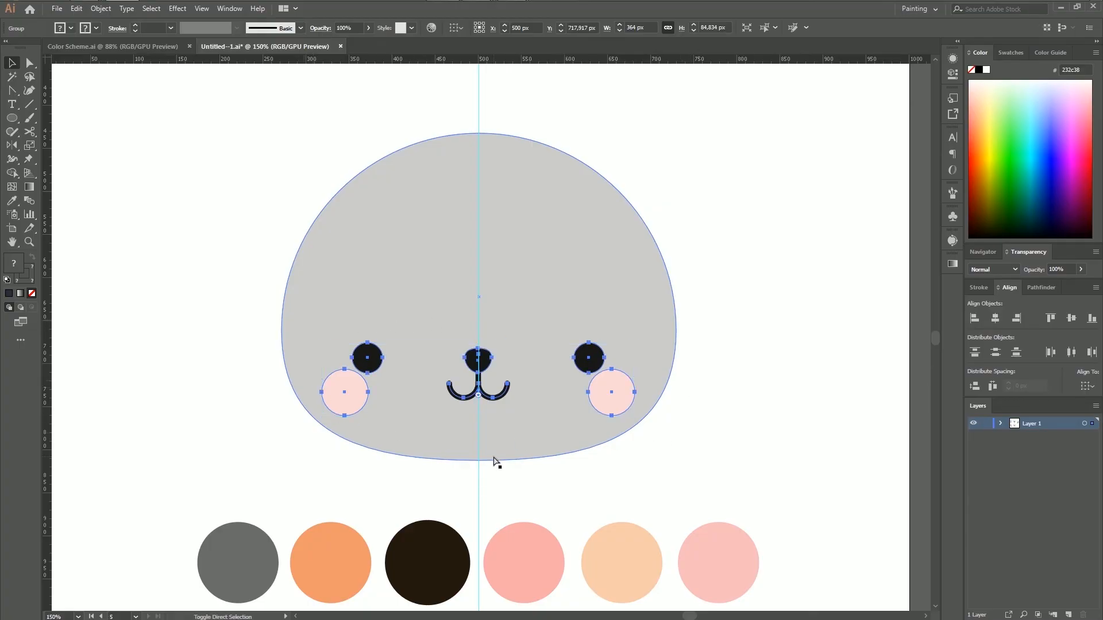
pyautogui.hotkey('ctrl', 'shift', 'g')
# Step: Scale the mouth down around its centre to about 56 px wide and set its stroke to 8 pt
pyautogui.hotkey('ctrl', '+')
pyautogui.hotkey('ctrl', '+')
pyautogui.click(483, 397)
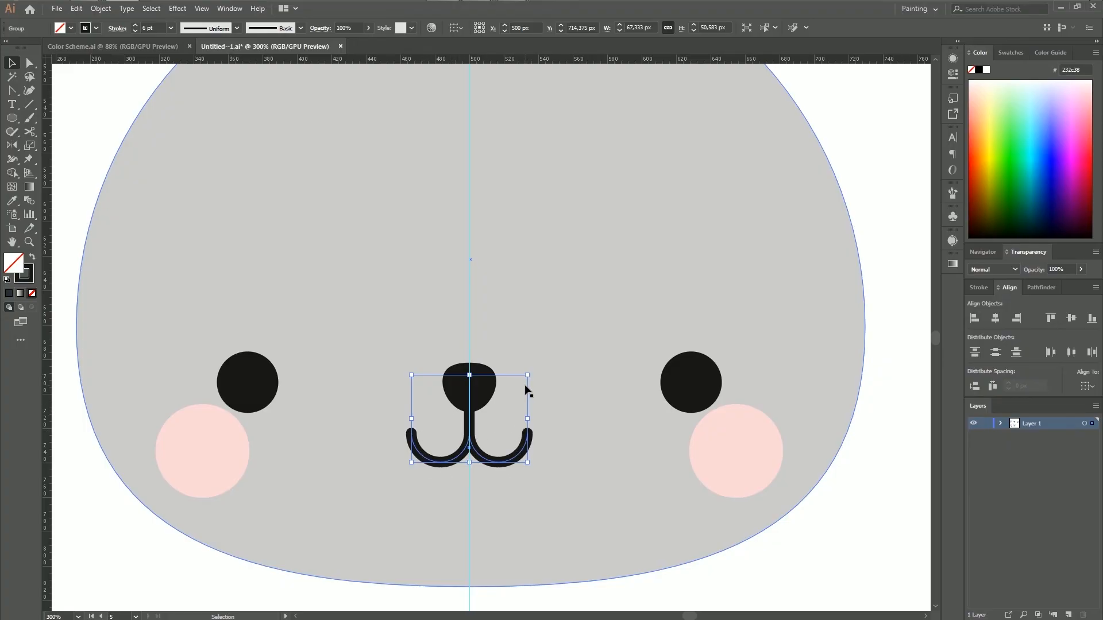
pyautogui.moveTo(527, 373); pyautogui.dragTo(517, 380)
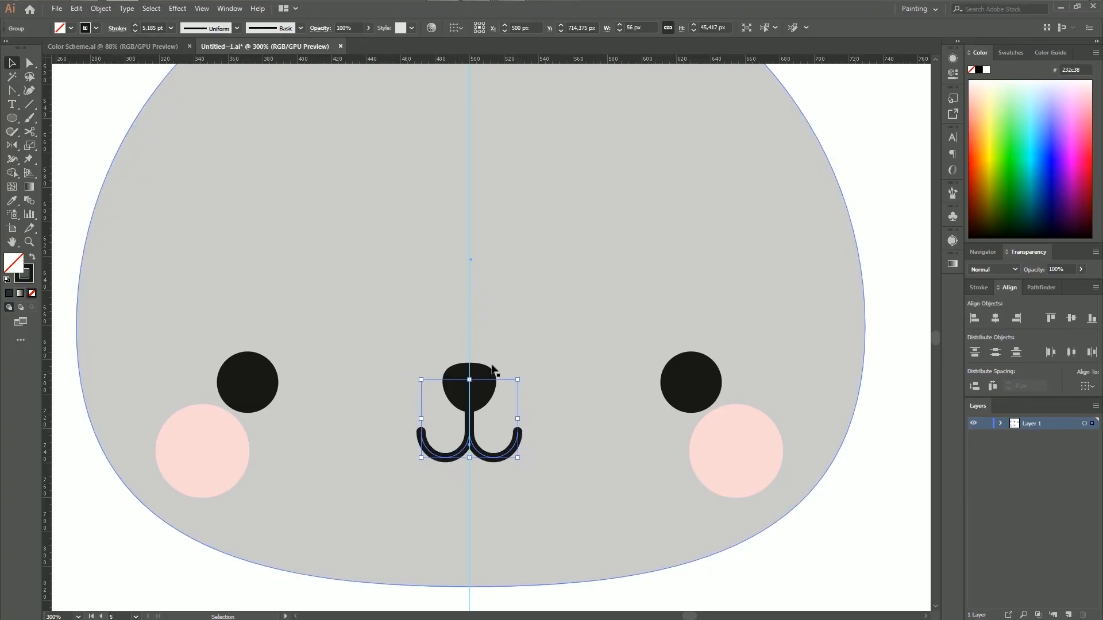
pyautogui.click(135, 26)
pyautogui.click(134, 25)
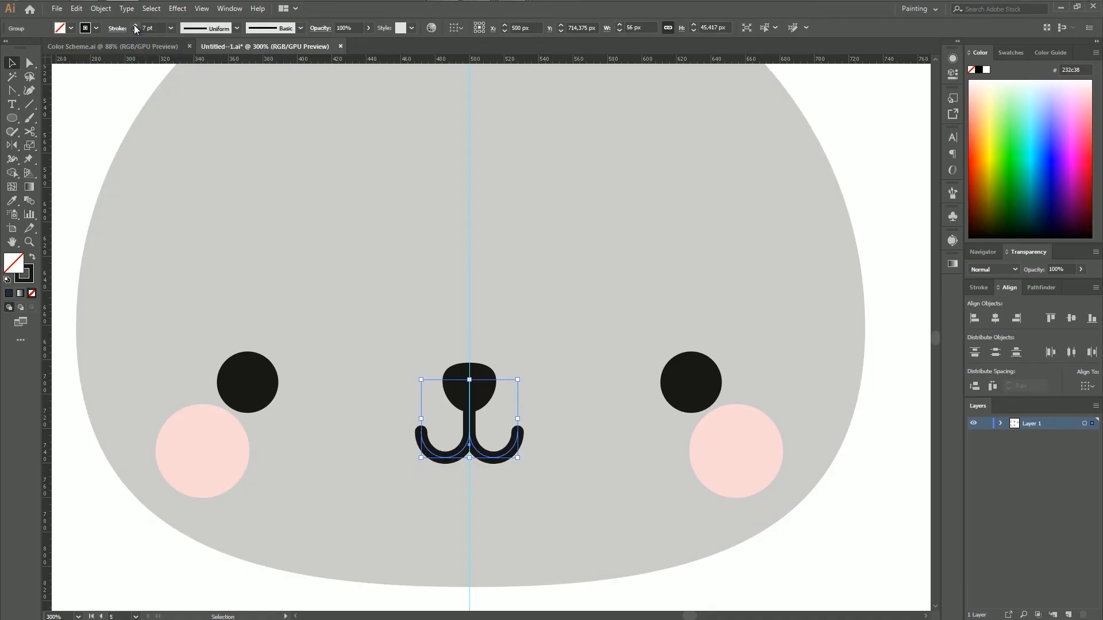
pyautogui.click(134, 25)
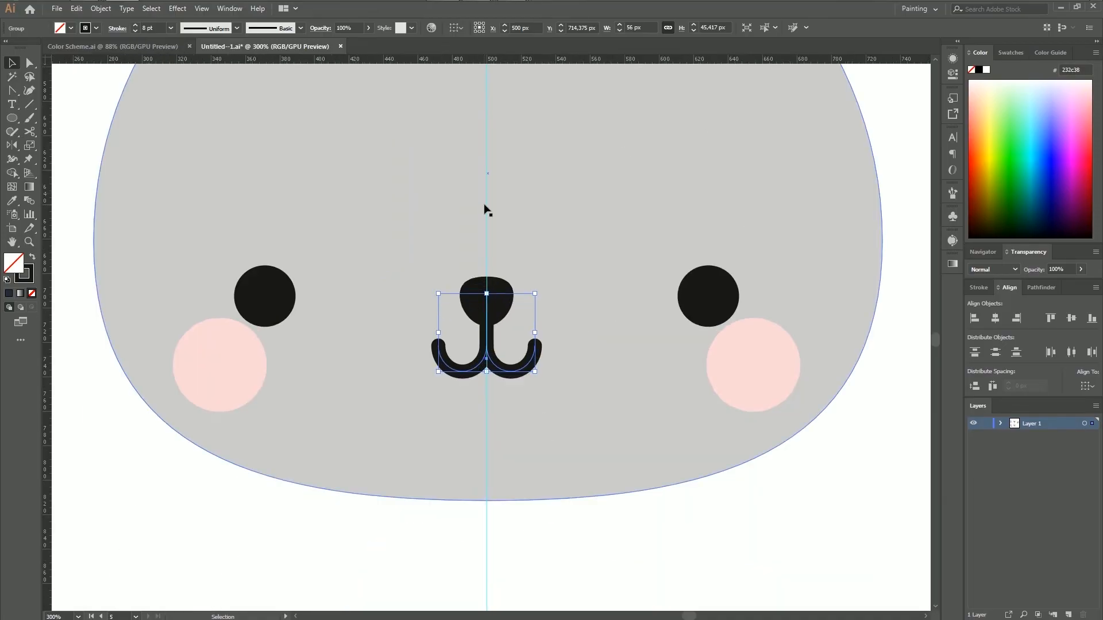
# Step: Nudge the nose slightly down toward the mouth, keeping it centred on the guide
pyautogui.click(505, 290)
pyautogui.hotkey('ctrl', '+')
pyautogui.hotkey('ctrl', '+')
pyautogui.hotkey('ctrl', '+')
pyautogui.press('Down')
pyautogui.press('Down')
pyautogui.press('Down')
pyautogui.press('Down')
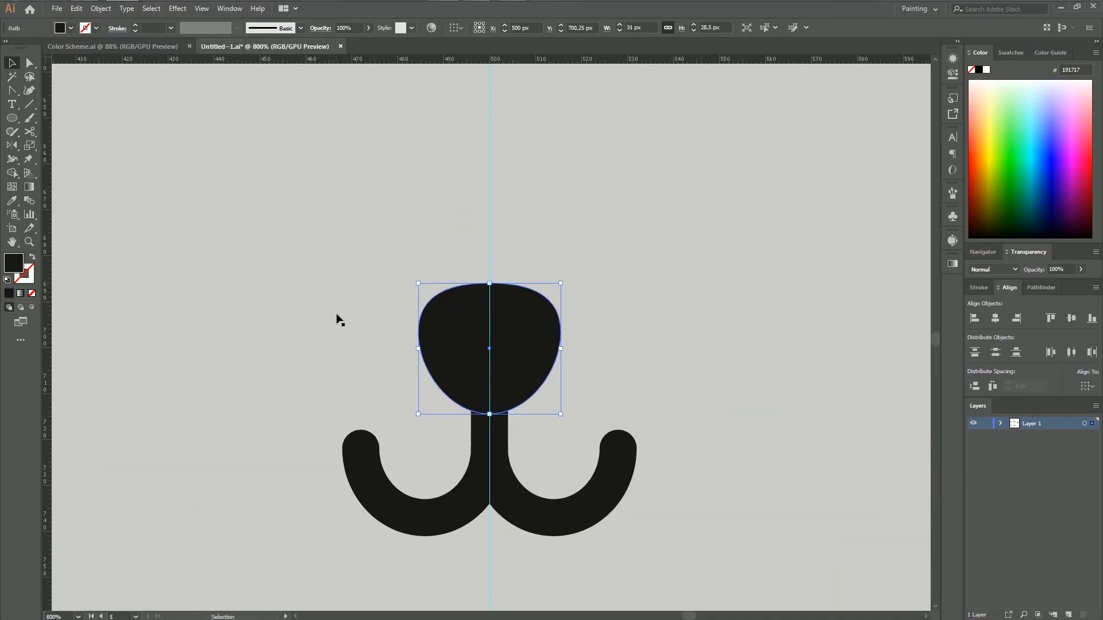
pyautogui.click(185, 251)
pyautogui.hotkey('ctrl', '-')
pyautogui.hotkey('ctrl', '-')
pyautogui.hotkey('ctrl', '-')
pyautogui.hotkey('ctrl', '-')
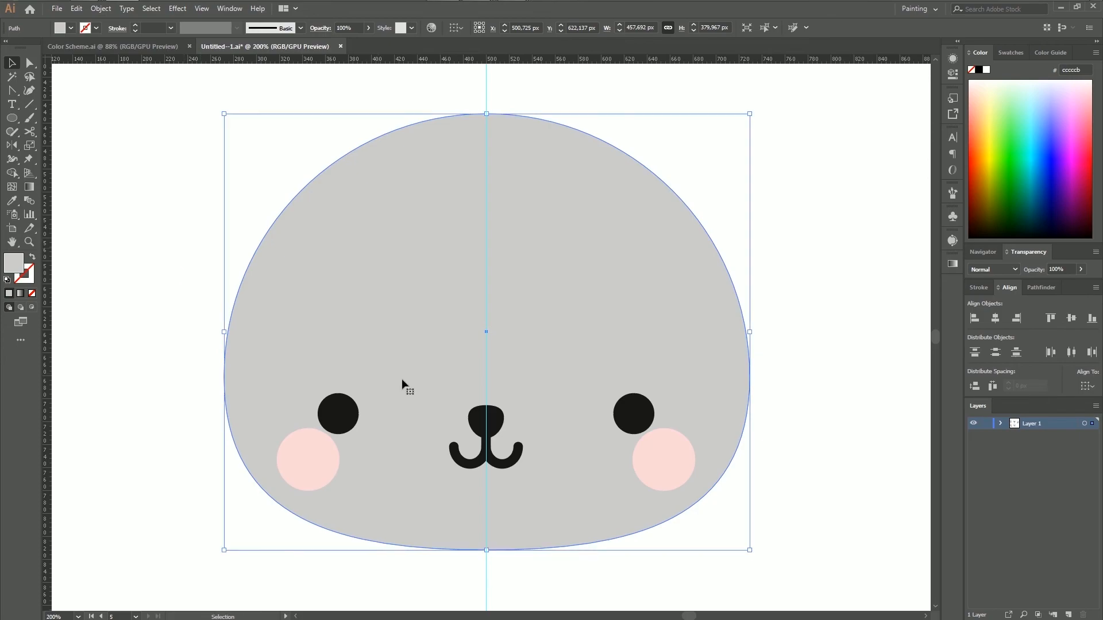
# Step: Try nudging the mouth up closer to the nose
pyautogui.click(500, 467)
pyautogui.press('Up')
pyautogui.press('Up')
pyautogui.press('Up')
pyautogui.press('Down')
pyautogui.press('Down')
pyautogui.press('Down')
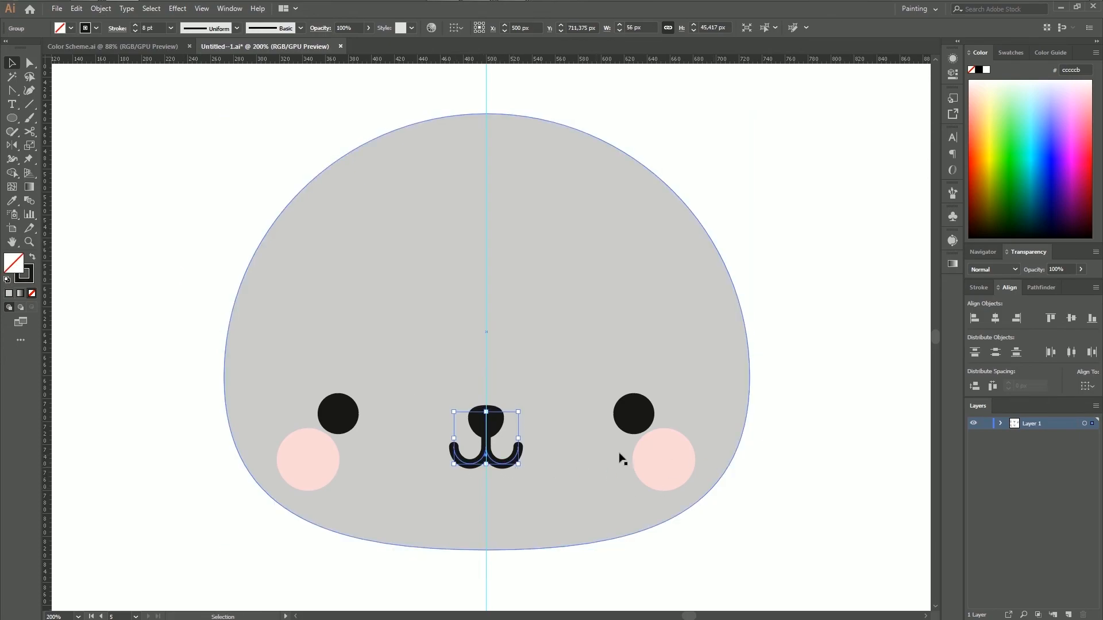
pyautogui.click(779, 429)
# Step: Delete the right eye circle
pyautogui.click(338, 415)
pyautogui.click(636, 427)
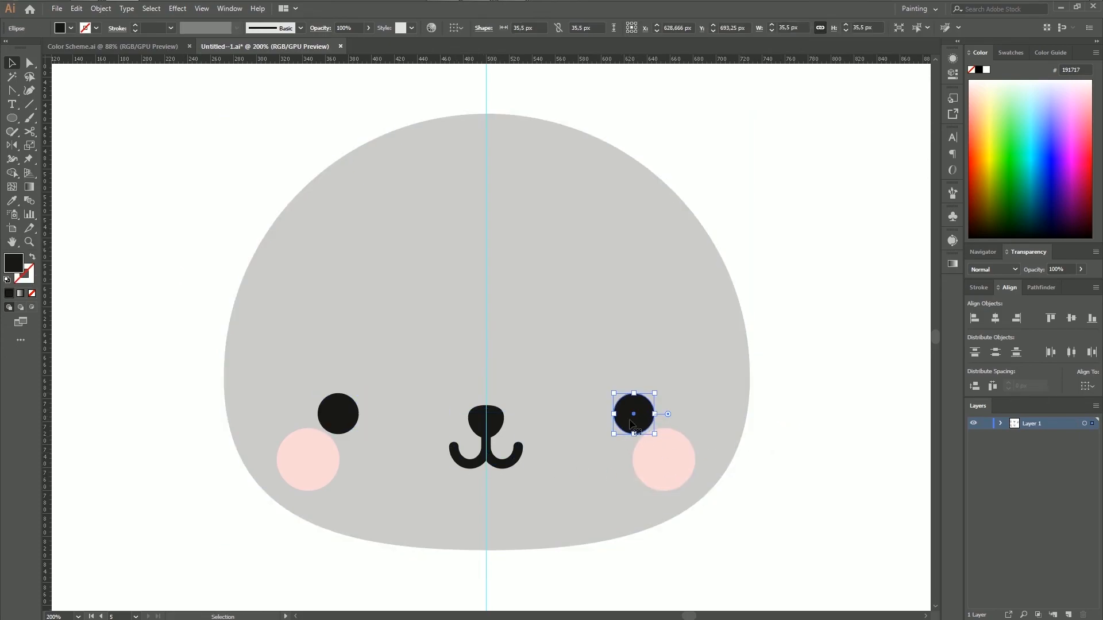
pyautogui.press('Delete')
# Step: Turn the left eye circle into an unfilled black ring with the mouth's 8 pt stroke style
pyautogui.click(339, 416)
pyautogui.hotkey('ctrl', '=')
pyautogui.hotkey('ctrl', '=')
pyautogui.press('v')
pyautogui.hotkey('ctrl', '=')
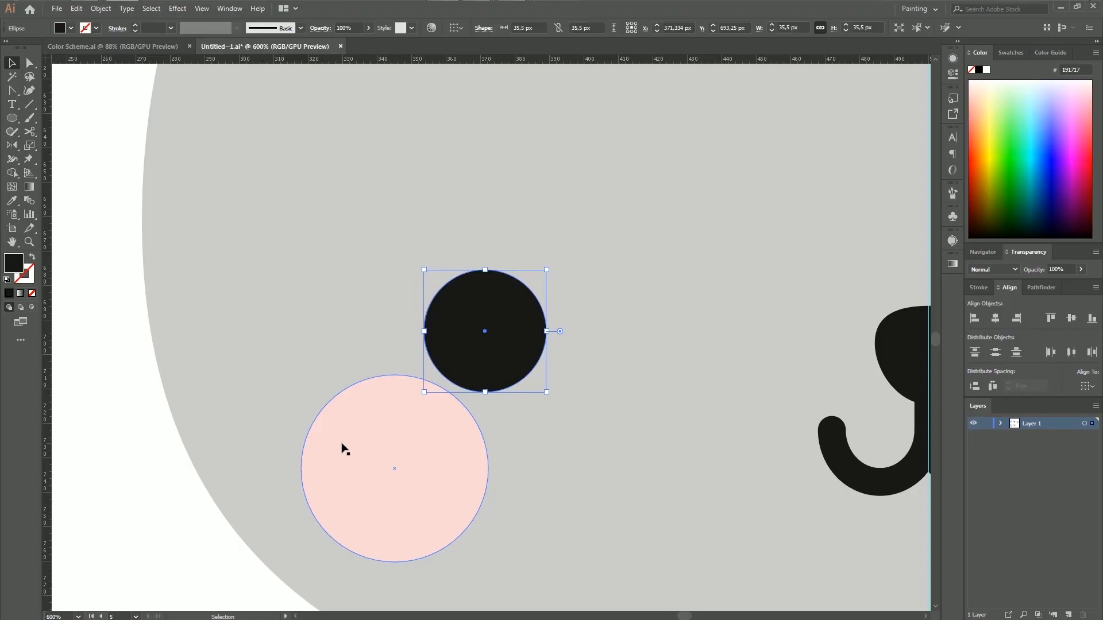
pyautogui.click(31, 259)
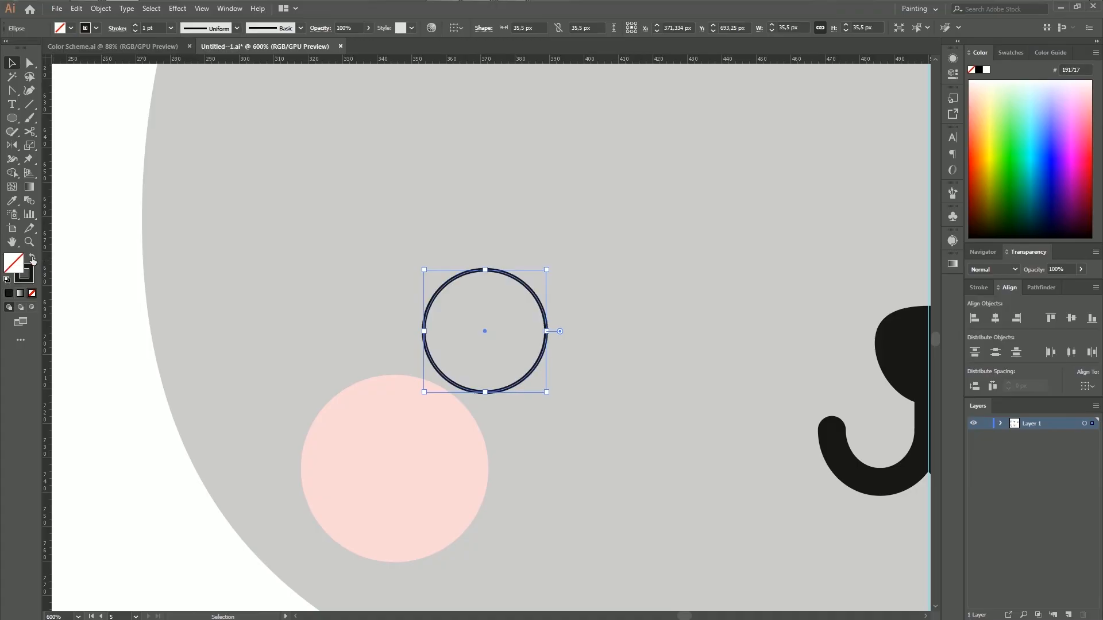
pyautogui.click(12, 200)
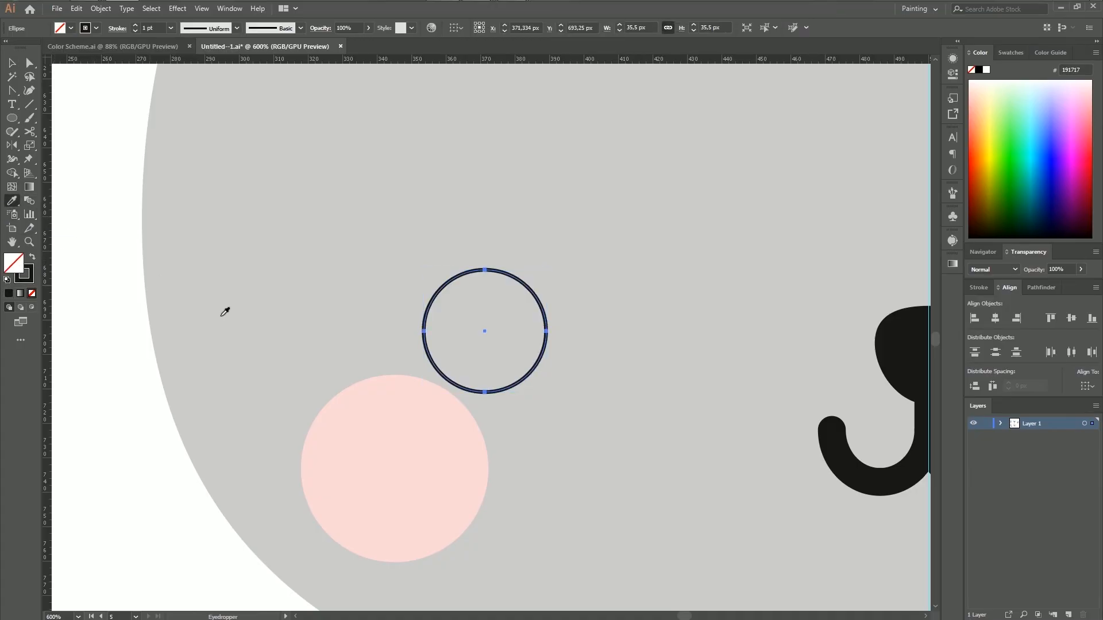
pyautogui.click(874, 477)
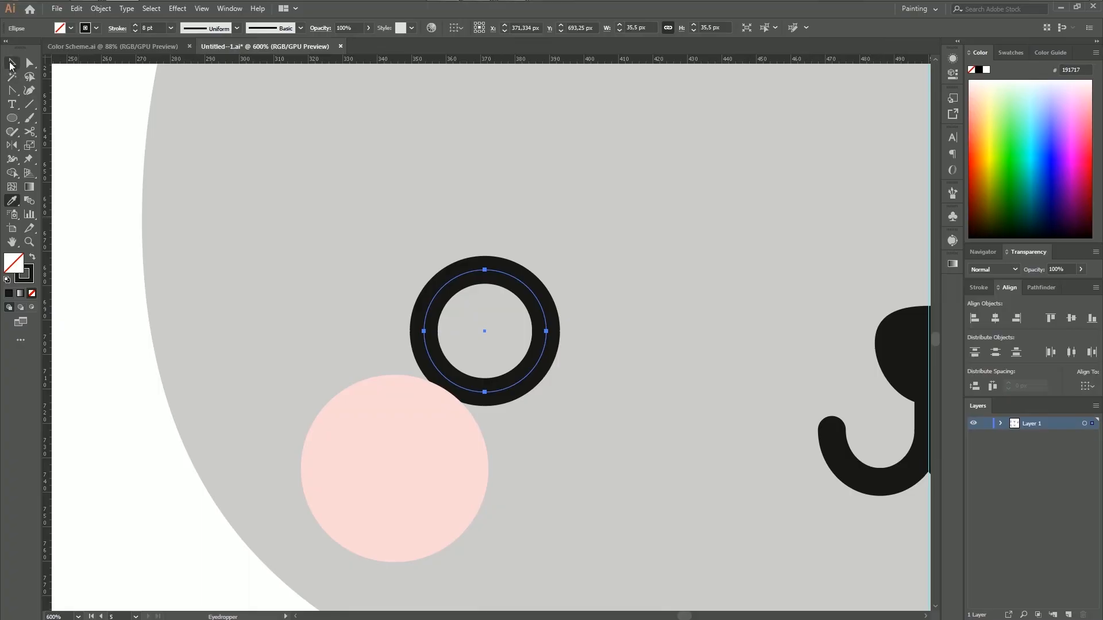
# Step: Move the ring-shaped left eye up about 5 px so it clears the cheek
pyautogui.click(12, 64)
pyautogui.moveTo(534, 306); pyautogui.dragTo(534, 299)
pyautogui.press('Up')
pyautogui.press('Up')
pyautogui.press('Up')
pyautogui.moveTo(395, 401); pyautogui.dragTo(331, 407)
pyautogui.hotkey('ctrl', '+')
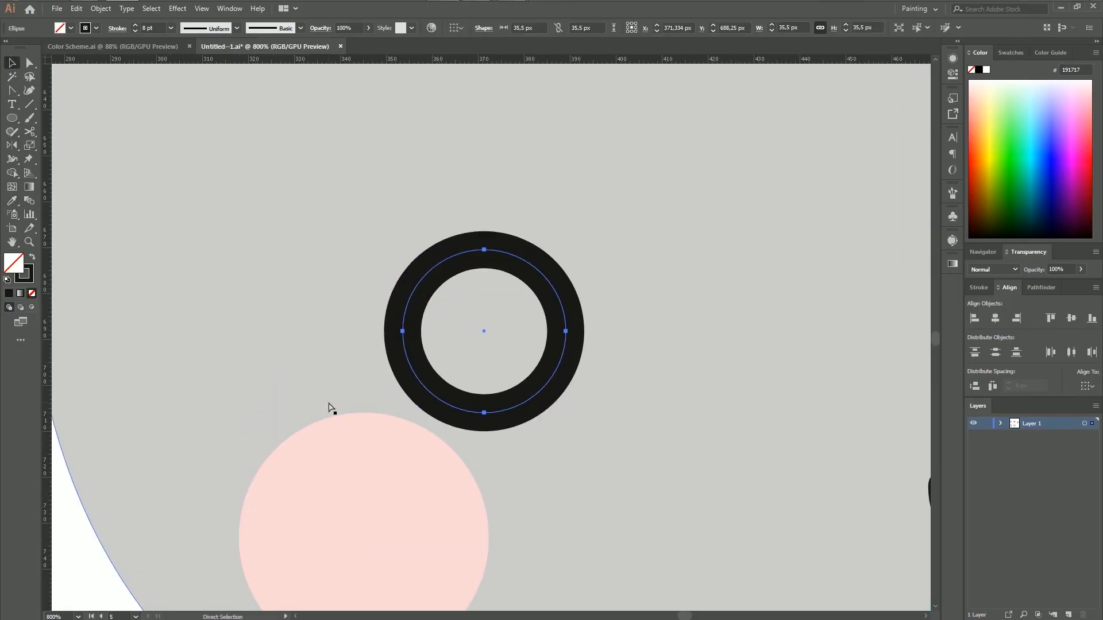
# Step: Cut the eye ring at its left and right anchor points and delete the upper half to form a closed eye
pyautogui.click(31, 132)
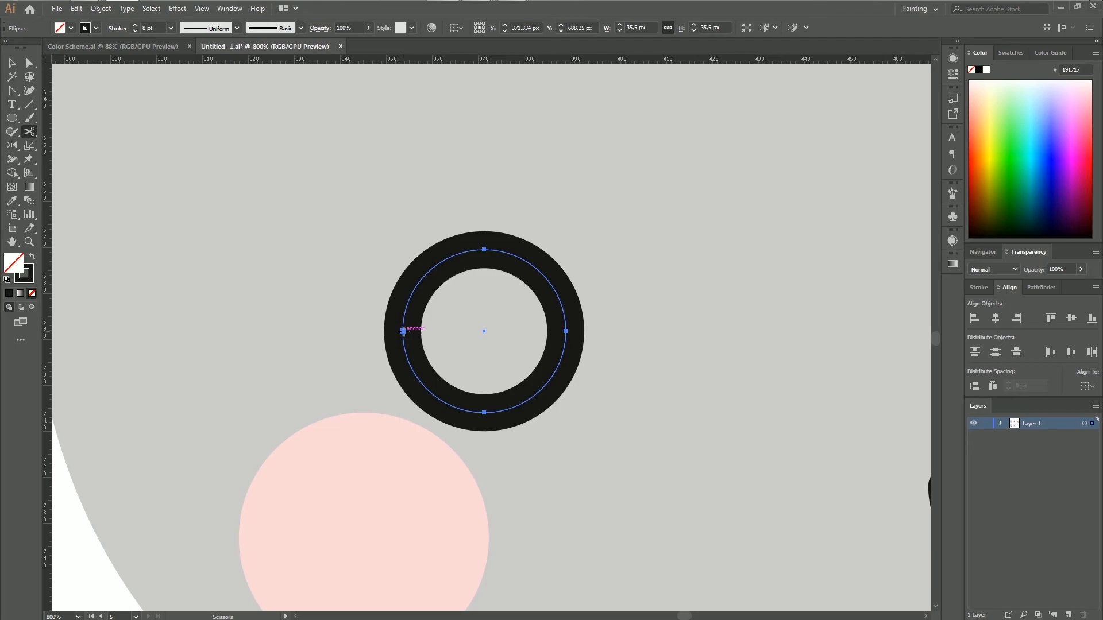
pyautogui.click(403, 332)
pyautogui.click(567, 331)
pyautogui.click(13, 64)
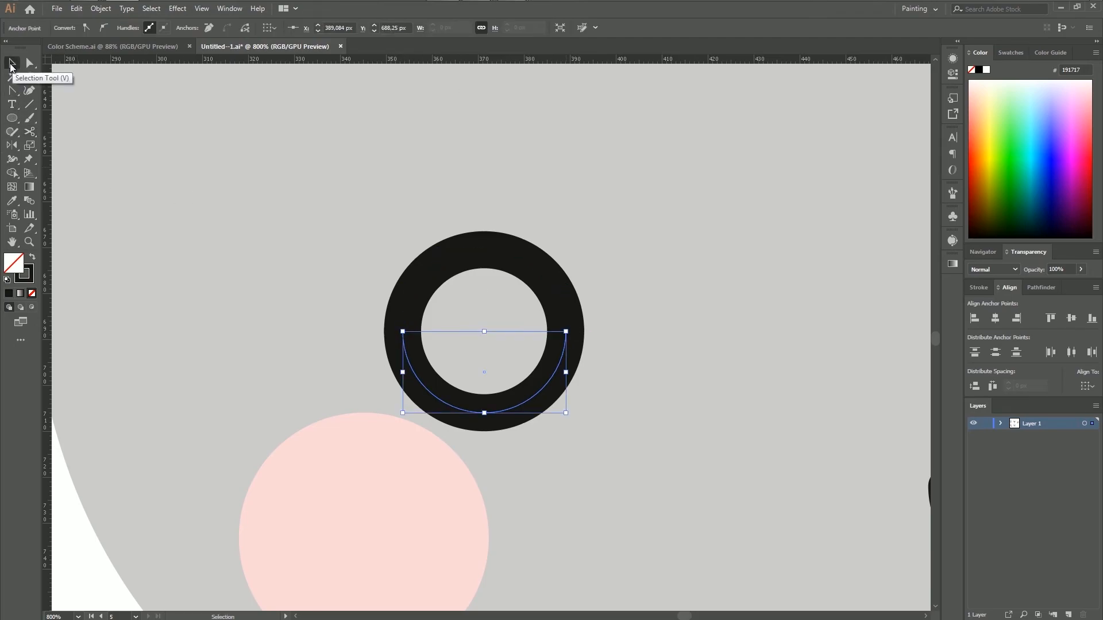
pyautogui.click(493, 253)
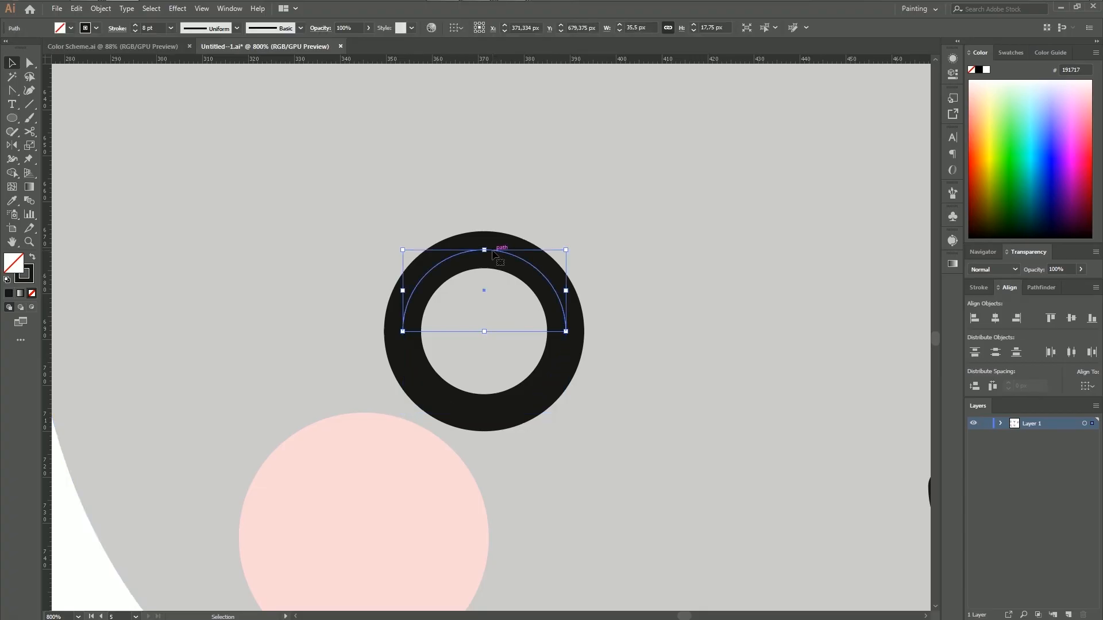
pyautogui.press('Delete')
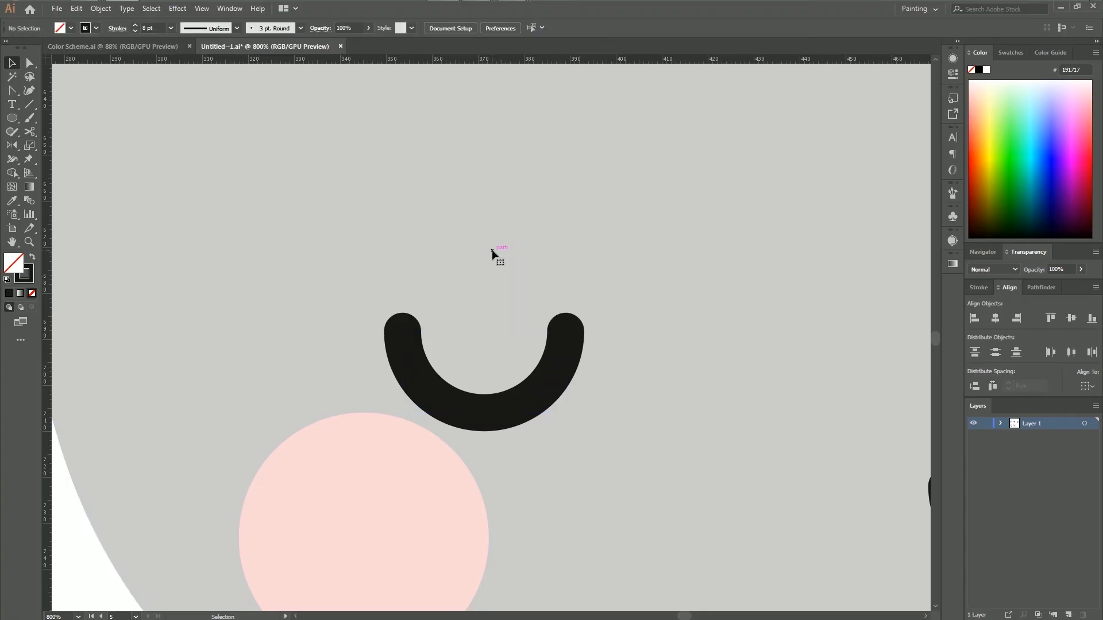
# Step: Move the closed left eye about 5 px inward toward the nose
pyautogui.hotkey('ctrl', '-')
pyautogui.hotkey('ctrl', '-')
pyautogui.hotkey('ctrl', '-')
pyautogui.moveTo(340, 504); pyautogui.dragTo(135, 477)
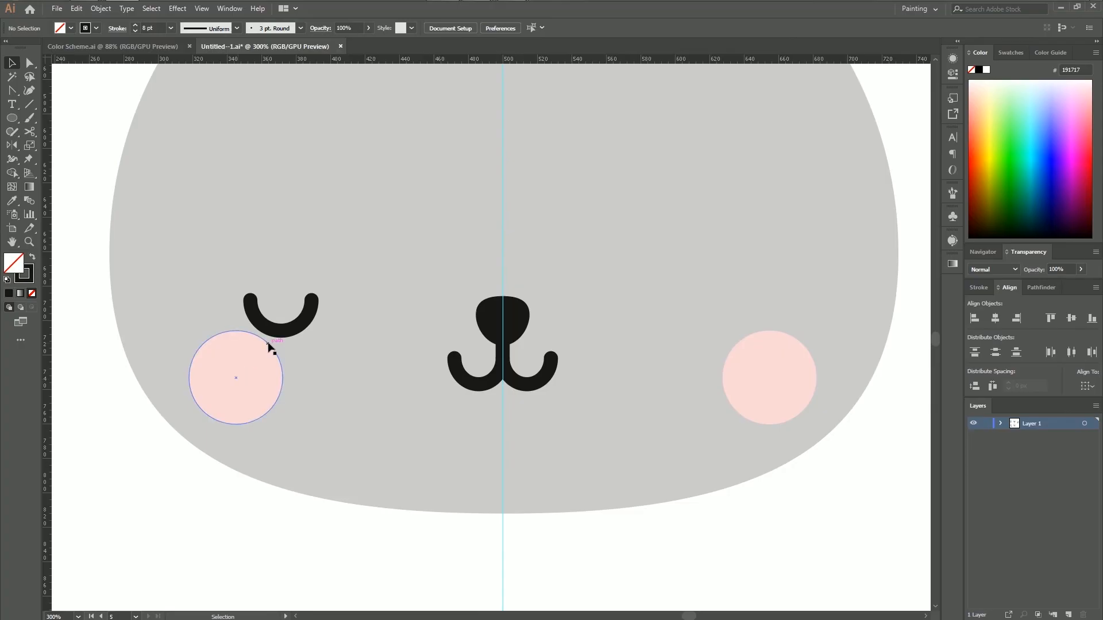
pyautogui.hotkey('ctrl', '-')
pyautogui.hotkey('ctrl', '-')
pyautogui.click(385, 329)
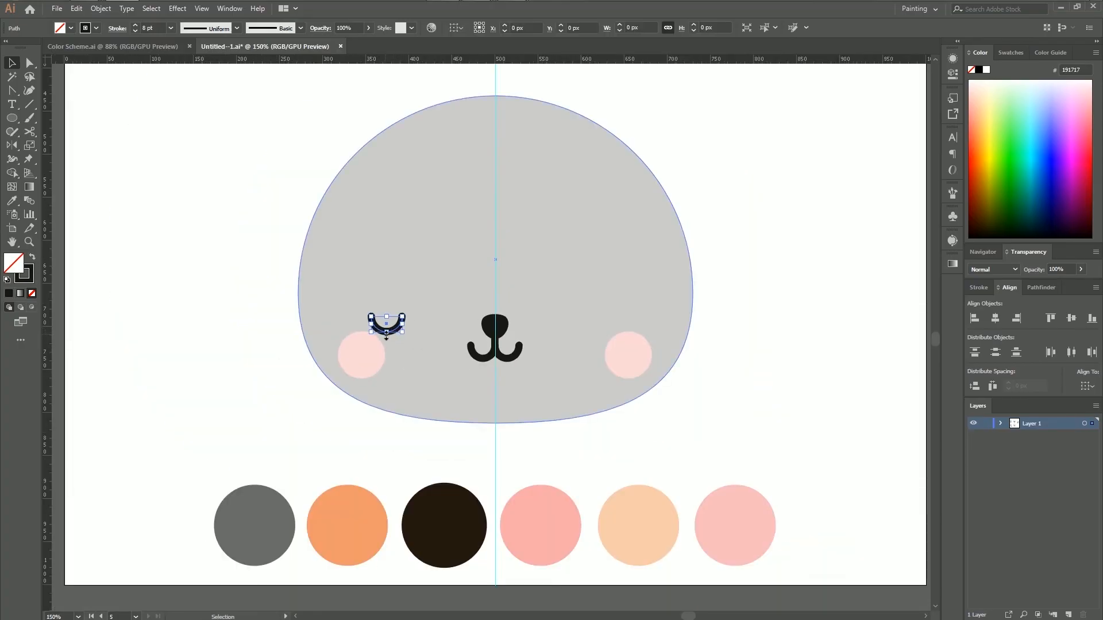
pyautogui.moveTo(396, 330); pyautogui.dragTo(397, 330)
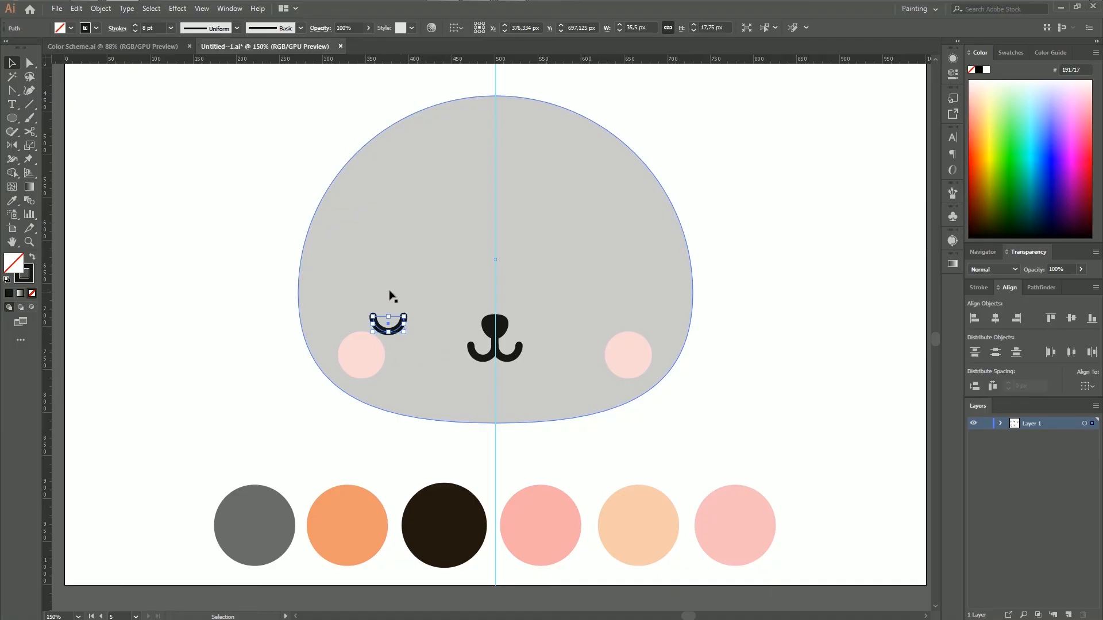
# Step: Reflect a copy of the closed left eye across the vertical centre guide to make the right eye
pyautogui.click(12, 146)
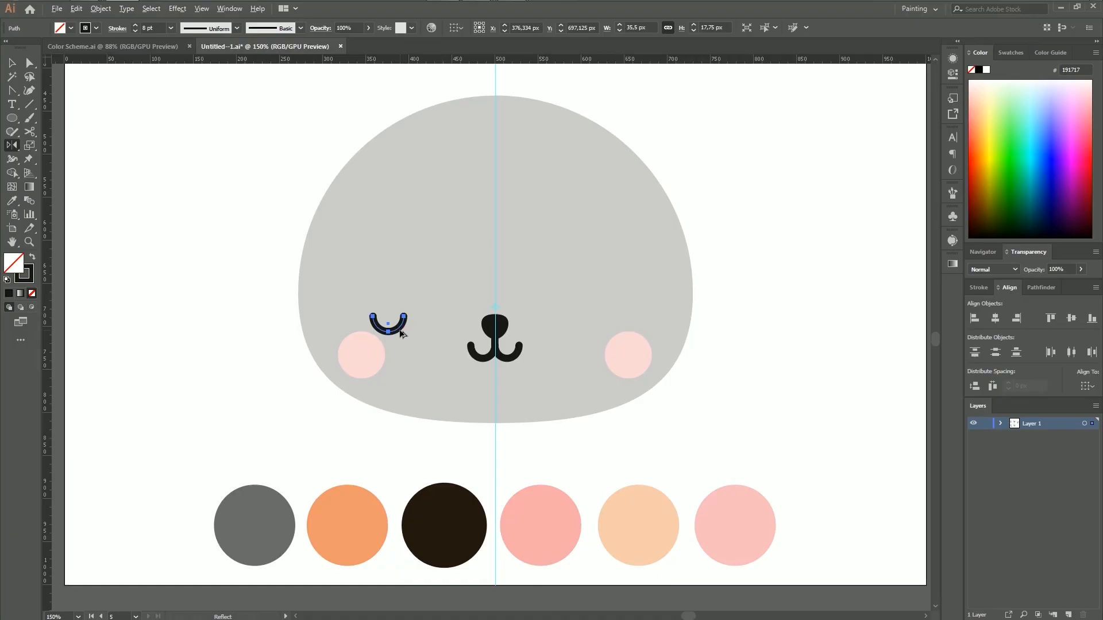
pyautogui.moveTo(401, 332); pyautogui.dragTo(665, 325)
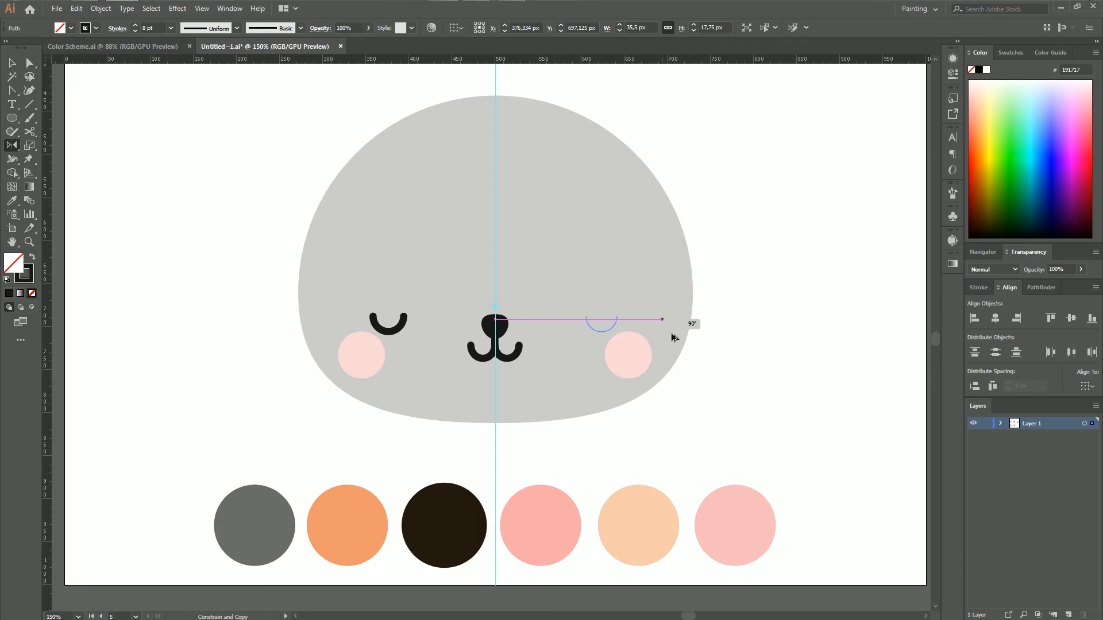
pyautogui.moveTo(674, 337); pyautogui.dragTo(670, 335)
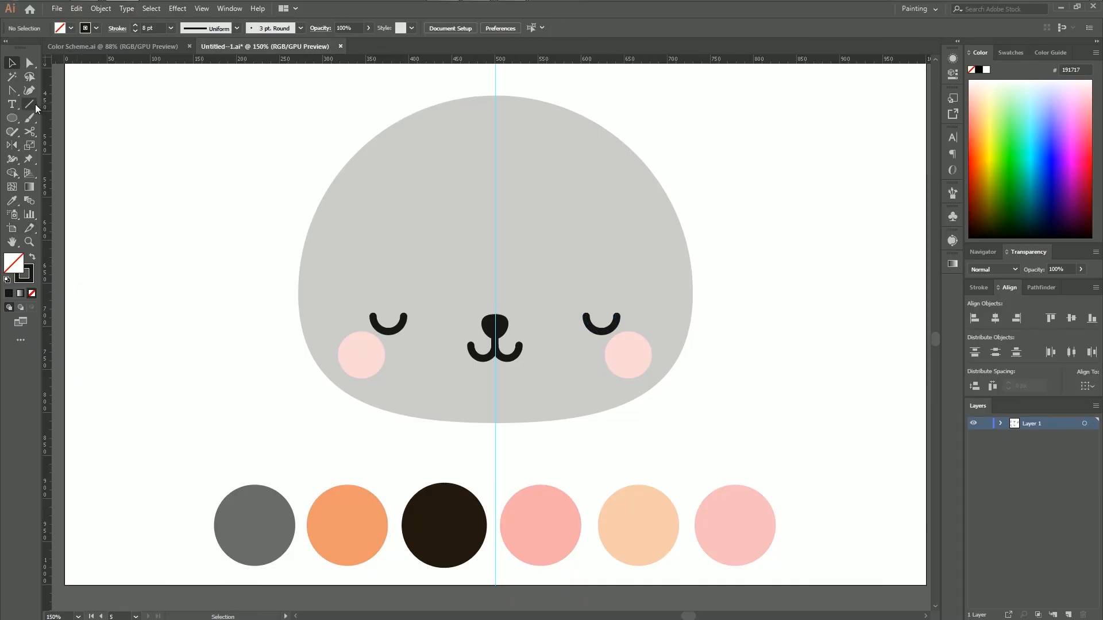
# Step: Draw three fanned whisker lines, each about 60 to 70 px long, across the left edge of the head
pyautogui.click(29, 104)
pyautogui.moveTo(320, 309); pyautogui.dragTo(261, 300)
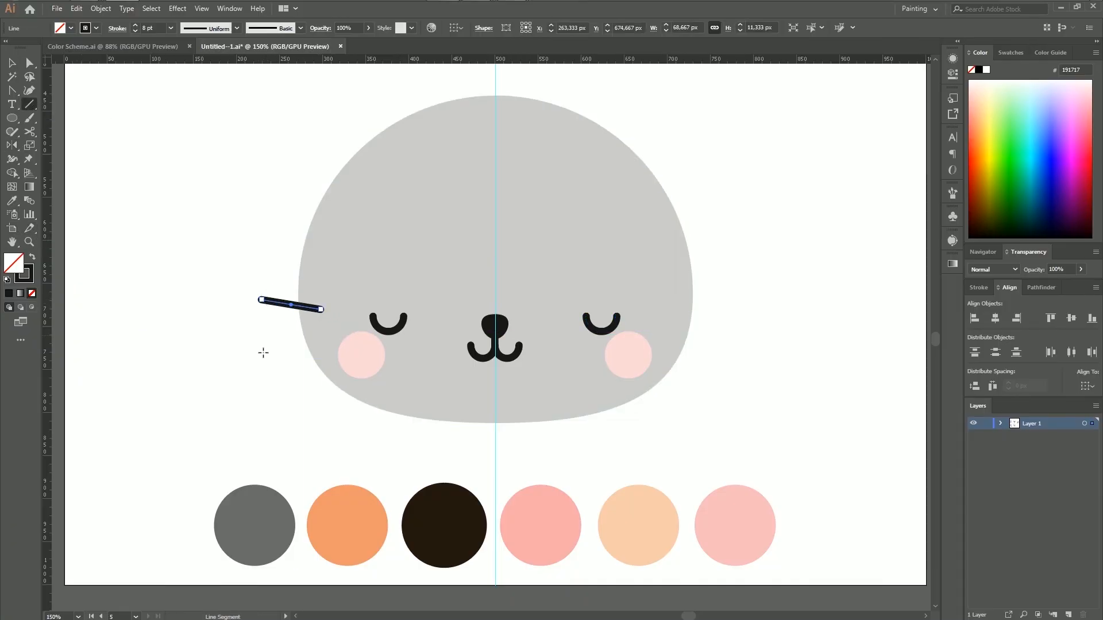
pyautogui.moveTo(321, 330); pyautogui.dragTo(264, 332)
pyautogui.moveTo(321, 351); pyautogui.dragTo(270, 368)
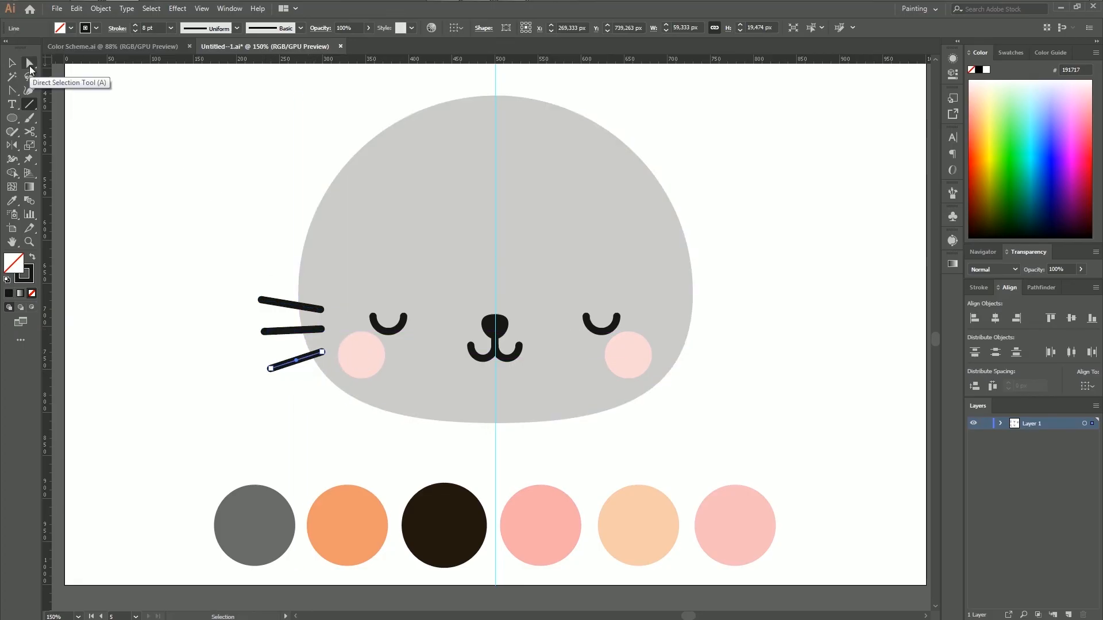
# Step: Raise the outer end of the top left whisker slightly so the line slopes more steeply
pyautogui.click(30, 64)
pyautogui.click(276, 332)
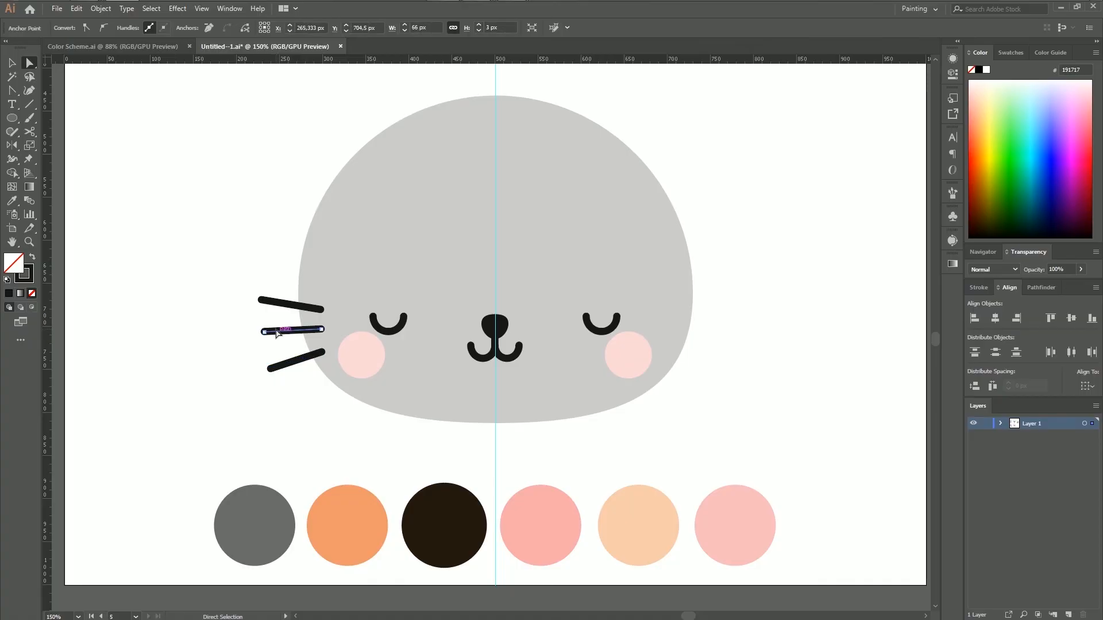
pyautogui.click(287, 304)
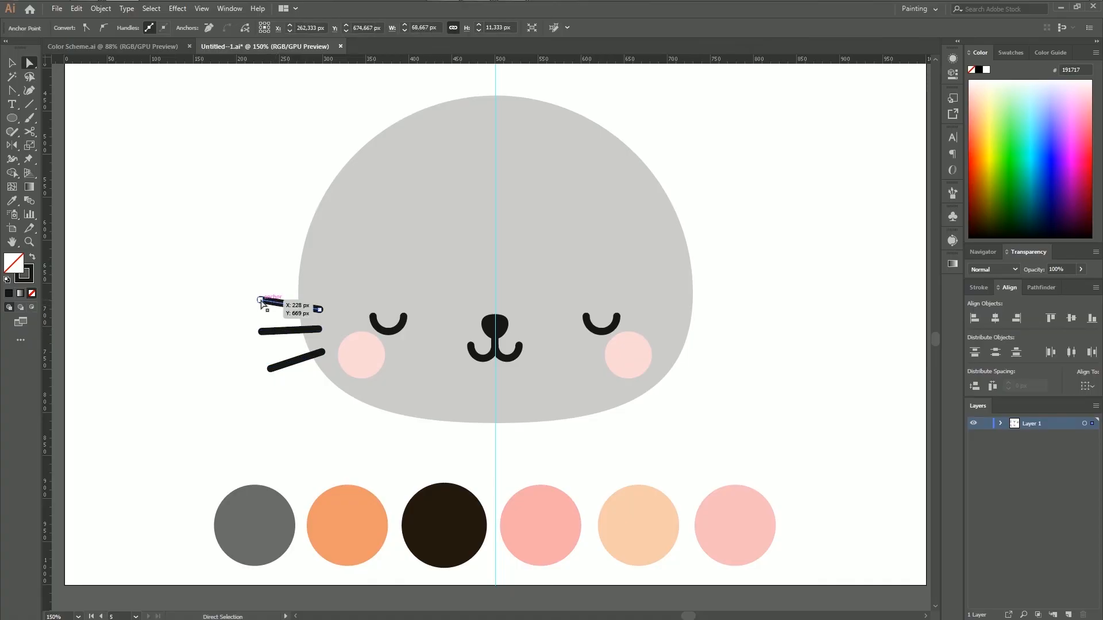
pyautogui.hotkey('ctrl', '+')
pyautogui.click(448, 328)
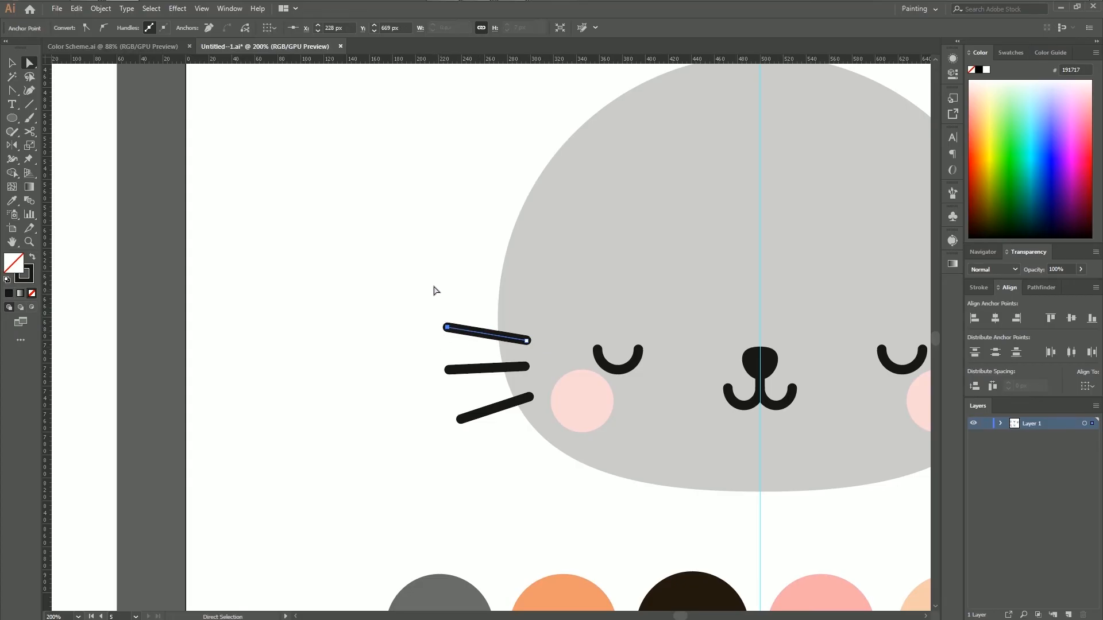
pyautogui.press('Up')
pyautogui.press('Up')
pyautogui.press('Up')
pyautogui.press('Up')
pyautogui.press('Up')
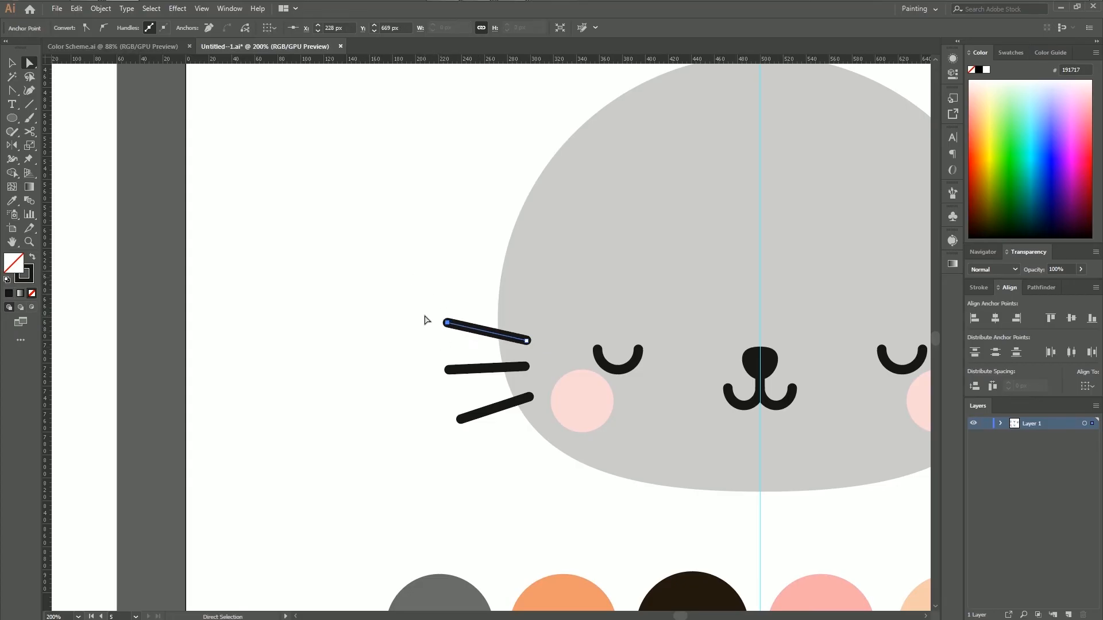
pyautogui.press('Right')
pyautogui.press('Right')
pyautogui.press('Left')
pyautogui.press('Left')
pyautogui.press('Left')
pyautogui.press('Right')
pyautogui.press('Right')
# Step: Lower the middle whisker's outer end slightly and move the bottom whisker's outer end outward and up
pyautogui.click(450, 371)
pyautogui.moveTo(451, 374); pyautogui.dragTo(451, 374)
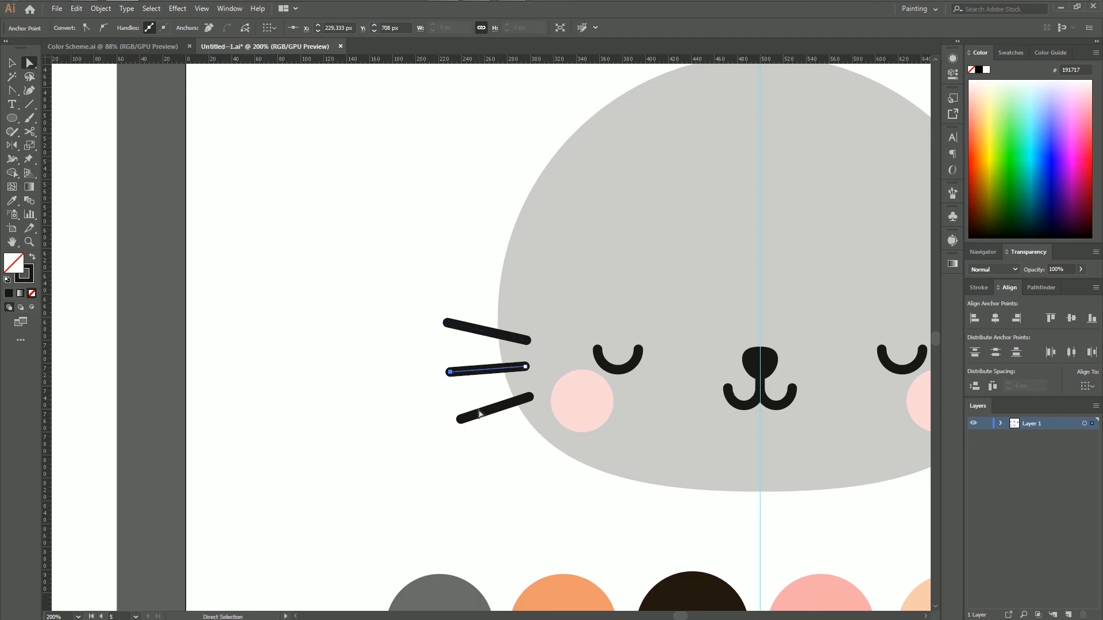
pyautogui.click(461, 419)
pyautogui.press('Left')
pyautogui.press('Left')
pyautogui.press('Left')
pyautogui.press('Left')
pyautogui.press('Left')
pyautogui.press('Up')
pyautogui.press('Up')
pyautogui.press('Up')
pyautogui.press('Up')
# Step: Bring the inner ends of the top and bottom whiskers closer to the middle whisker
pyautogui.click(529, 397)
pyautogui.press('Up')
pyautogui.press('Up')
pyautogui.press('Up')
pyautogui.press('Up')
pyautogui.click(527, 340)
pyautogui.press('Down')
pyautogui.press('Down')
pyautogui.click(414, 369)
pyautogui.scroll(-3, 425, 366)
pyautogui.scroll(1, 433, 364)
pyautogui.click(508, 339)
pyautogui.click(458, 374)
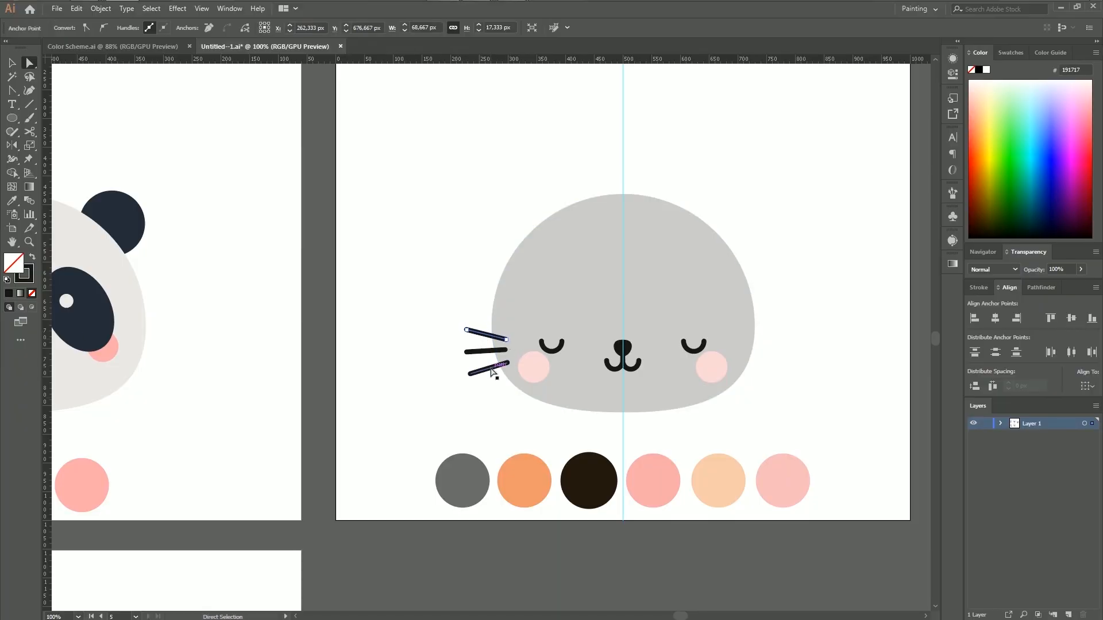
pyautogui.click(508, 362)
pyautogui.press('Up')
pyautogui.press('Up')
pyautogui.press('Up')
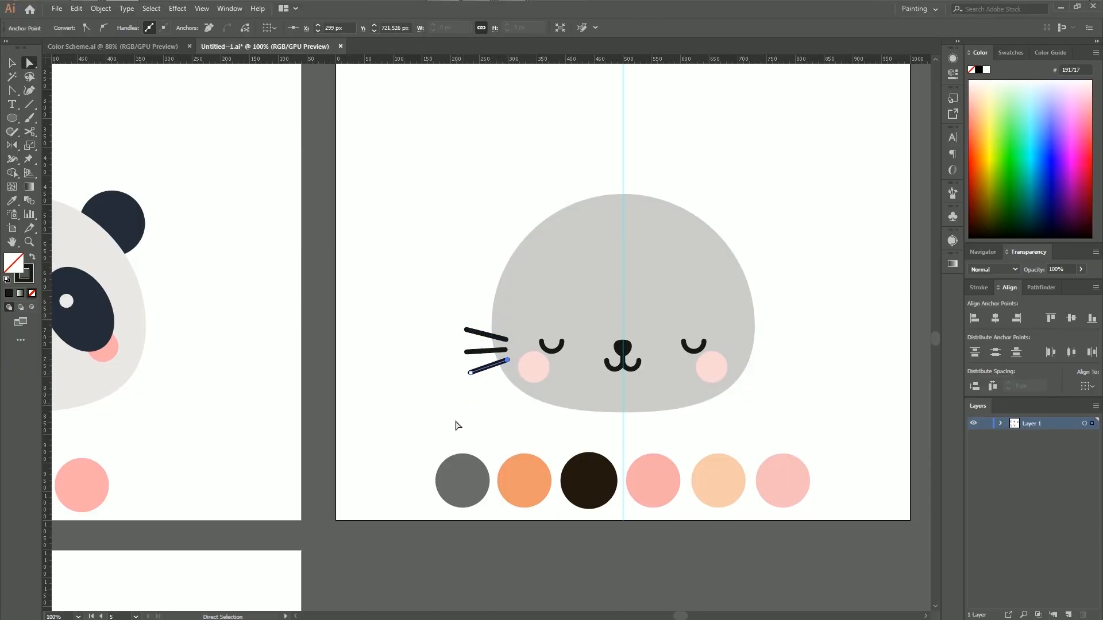
pyautogui.click(456, 413)
# Step: Reflect a copy of the three left whiskers across the vertical centre guide onto the right side of the head
pyautogui.click(10, 63)
pyautogui.moveTo(439, 312); pyautogui.dragTo(479, 398)
pyautogui.scroll(1, 485, 391)
pyautogui.moveTo(531, 448); pyautogui.dragTo(372, 446)
pyautogui.click(12, 145)
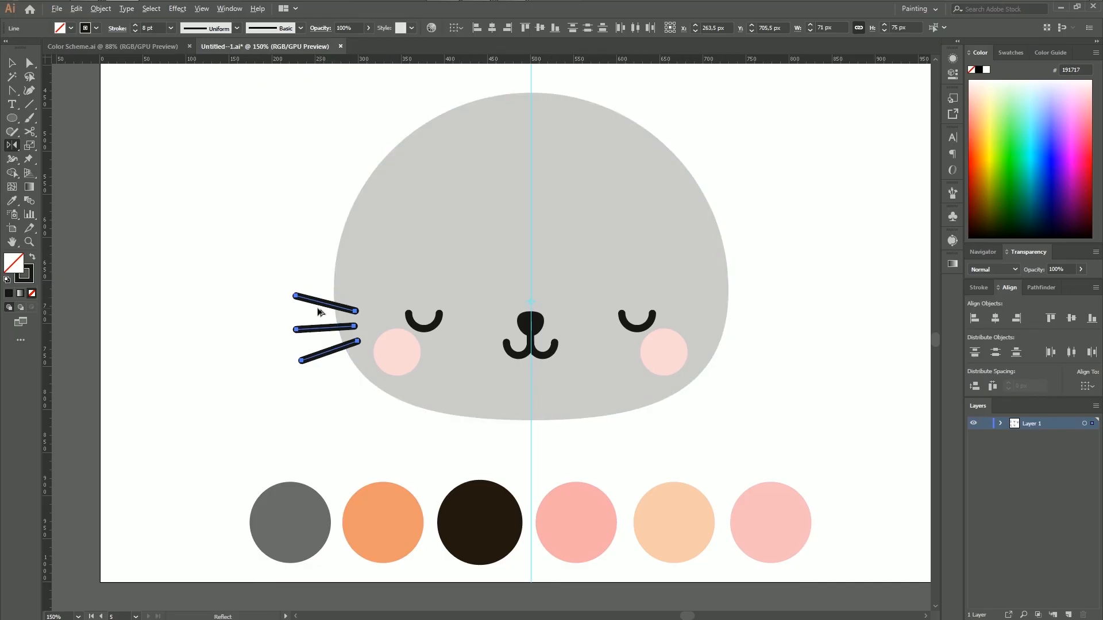
pyautogui.moveTo(318, 305); pyautogui.dragTo(776, 324)
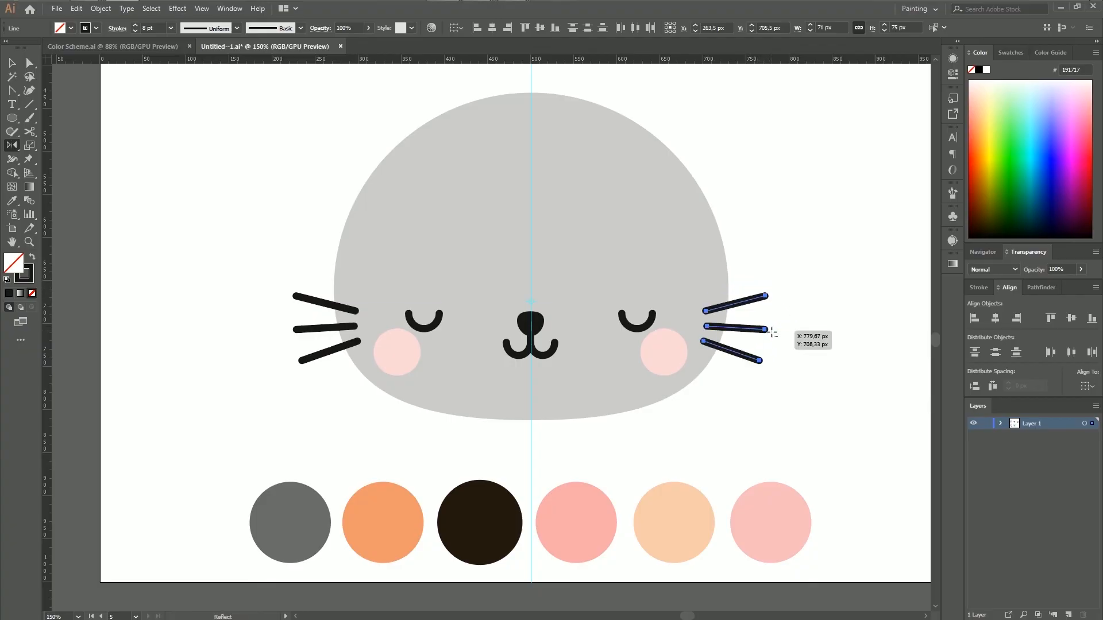
# Step: Move both pink cheek circles up together by about 4 px
pyautogui.click(11, 66)
pyautogui.click(405, 359)
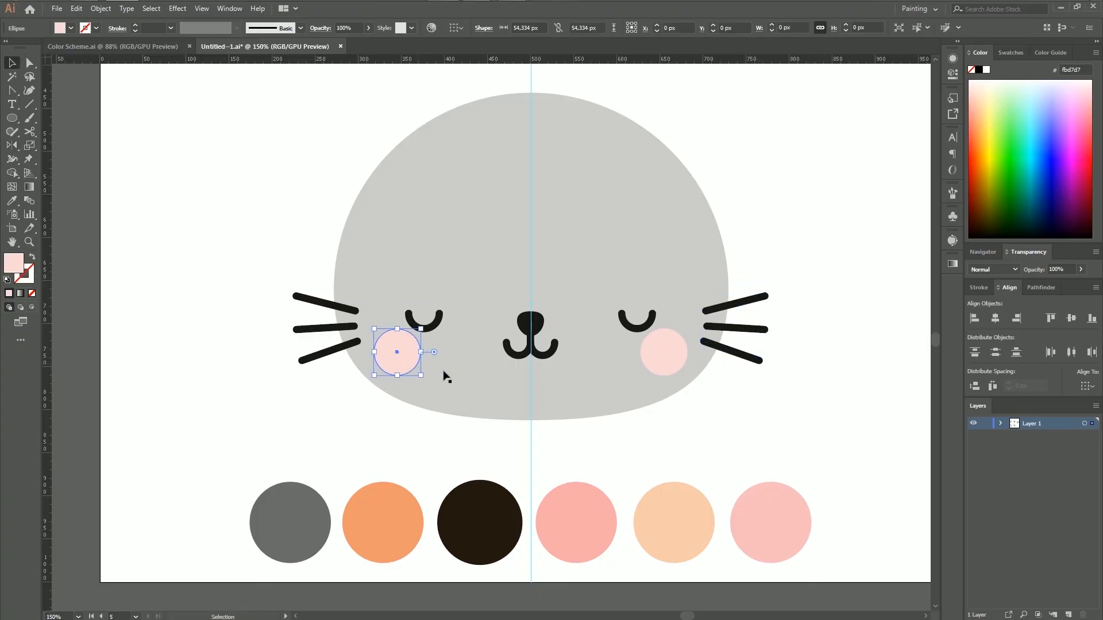
pyautogui.keyDown('shift'); pyautogui.click(671, 365); pyautogui.keyUp('shift')
pyautogui.press('Up')
pyautogui.press('Up')
pyautogui.press('Up')
pyautogui.press('Up')
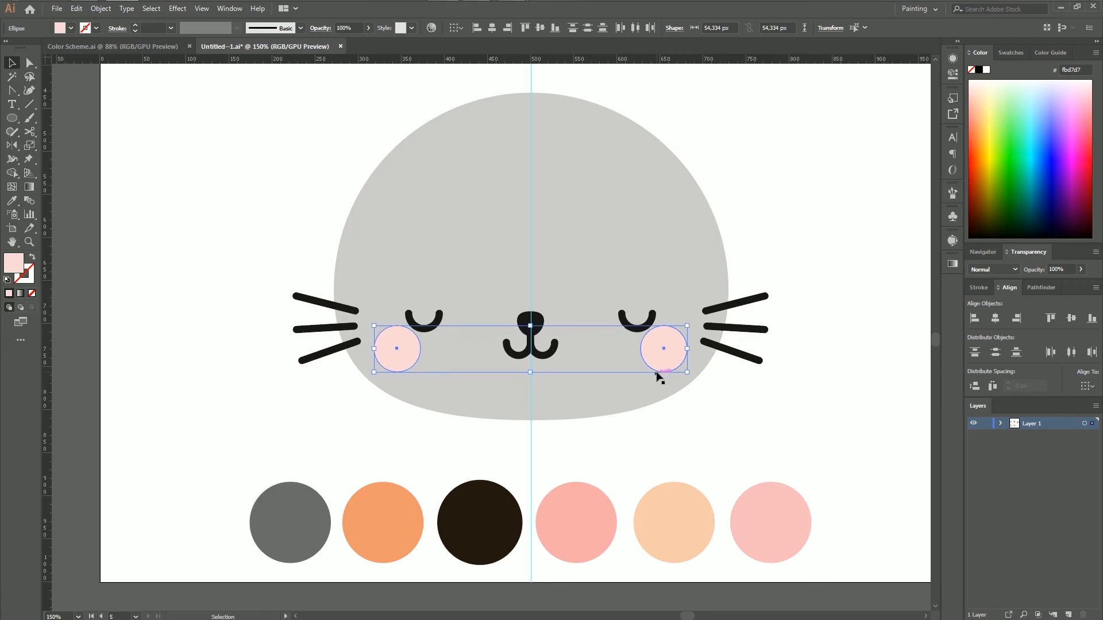
pyautogui.click(238, 377)
# Step: Give all whiskers, both closed eyes and the mouth a stroke in the palette's dark brown with no fill
pyautogui.moveTo(280, 283); pyautogui.dragTo(324, 409)
pyautogui.keyDown('shift'); pyautogui.click(437, 325); pyautogui.keyUp('shift')
pyautogui.keyDown('shift'); pyautogui.click(536, 324); pyautogui.keyUp('shift')
pyautogui.keyDown('shift'); pyautogui.click(637, 332); pyautogui.keyUp('shift')
pyautogui.keyDown('shift'); pyautogui.click(757, 360); pyautogui.keyUp('shift')
pyautogui.keyDown('shift'); pyautogui.click(763, 329); pyautogui.keyUp('shift')
pyautogui.keyDown('shift'); pyautogui.click(741, 308); pyautogui.keyUp('shift')
pyautogui.click(12, 201)
pyautogui.click(458, 505)
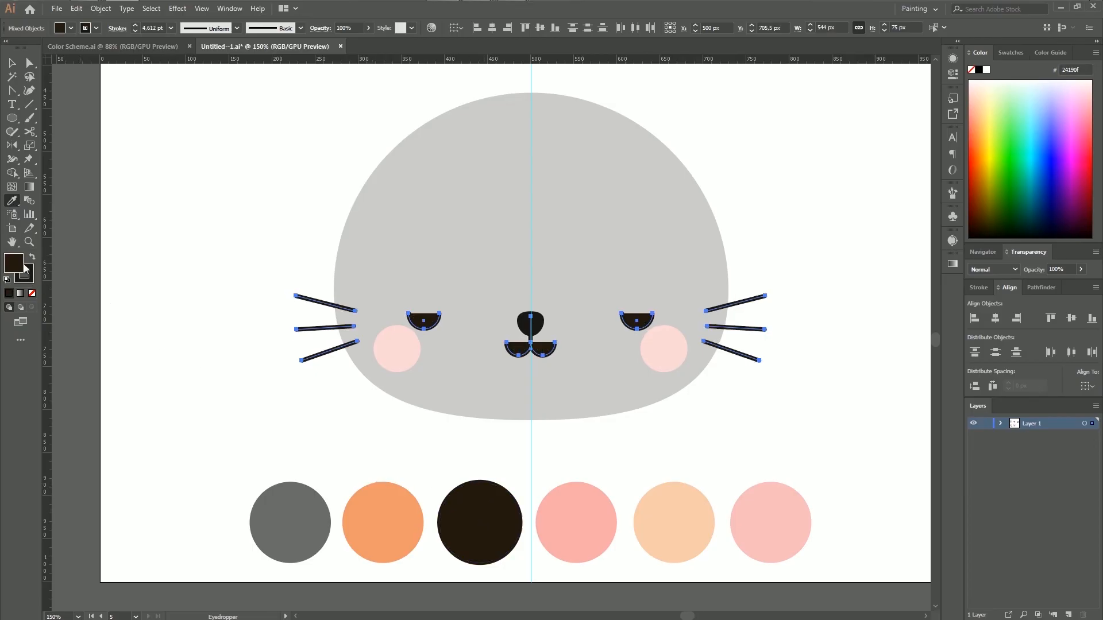
pyautogui.click(32, 293)
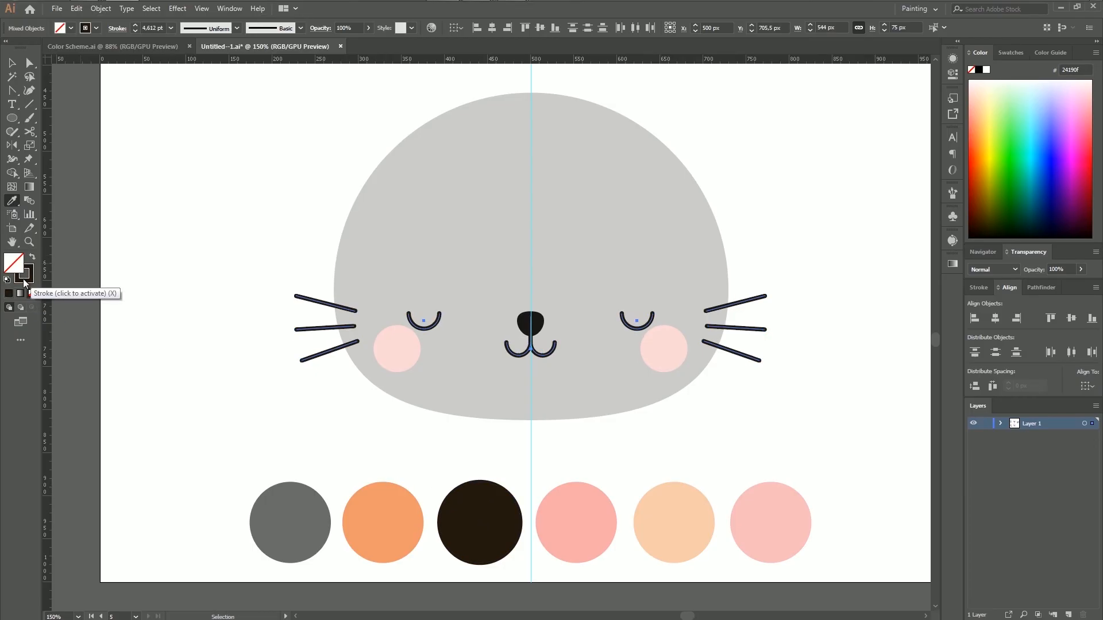
# Step: Set the stroke weight of the whiskers, eyes and mouth to 9 pt
pyautogui.click(135, 25)
pyautogui.click(135, 25)
pyautogui.click(135, 25)
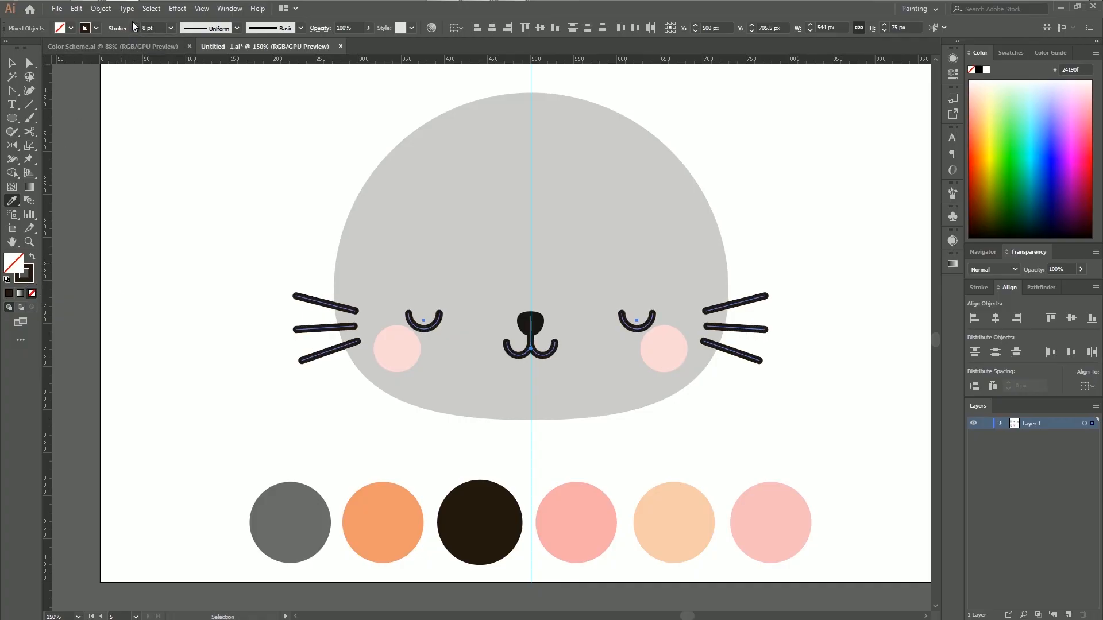
pyautogui.click(135, 26)
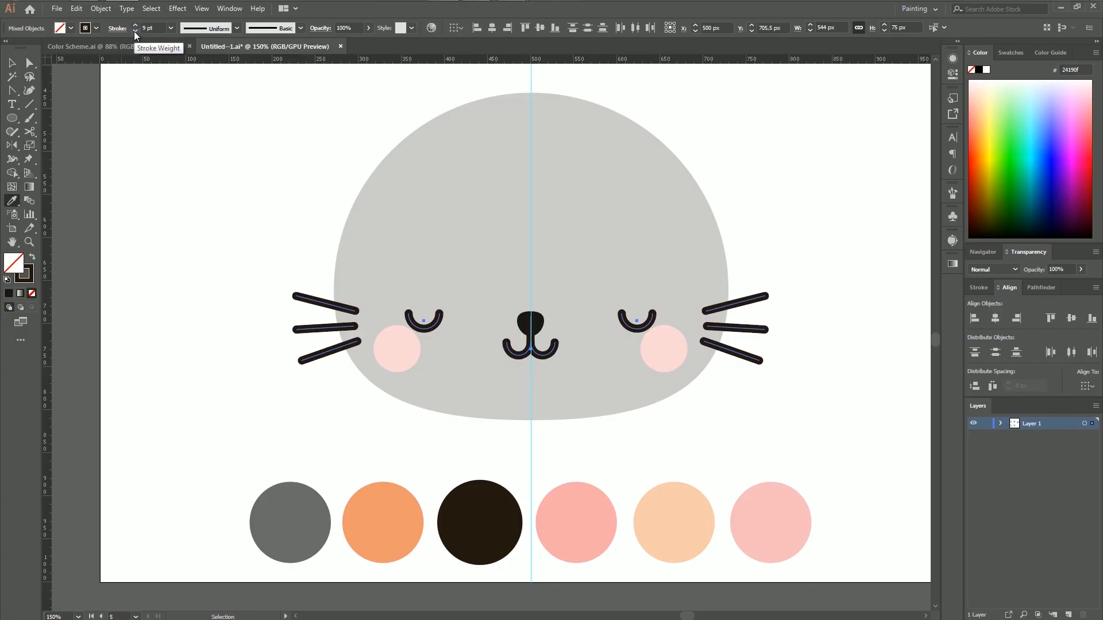
pyautogui.click(11, 63)
pyautogui.click(217, 337)
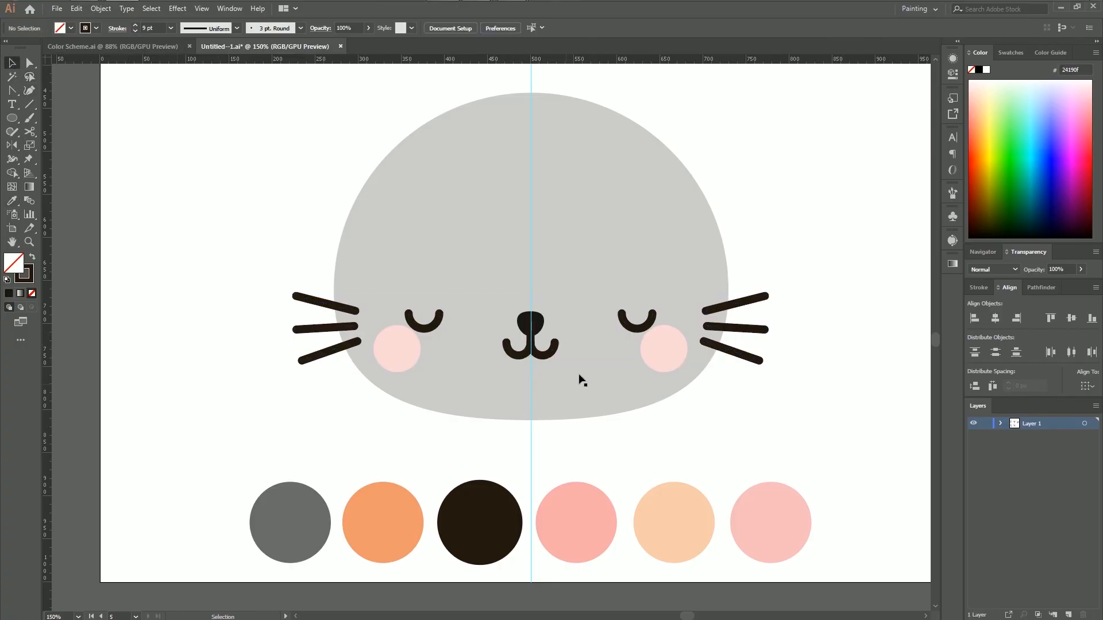
# Step: Recolour the nose with the dark brown from the palette circles
pyautogui.click(539, 325)
pyautogui.click(12, 200)
pyautogui.click(497, 540)
pyautogui.press('v')
# Step: Recolour the head shape with the dark grey from the palette circles
pyautogui.click(560, 225)
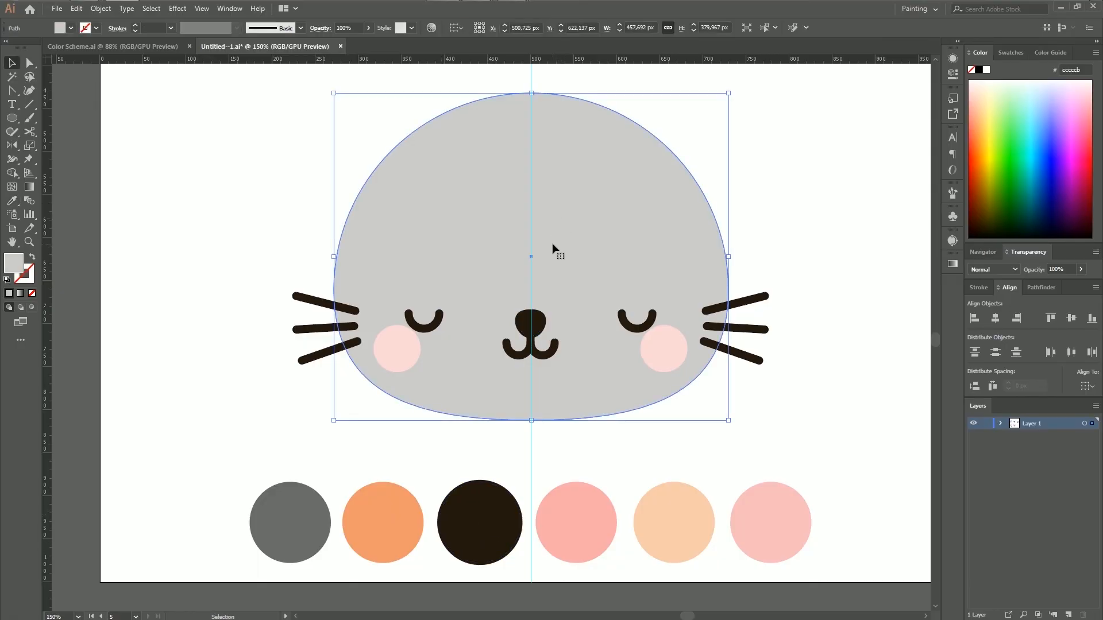
pyautogui.click(12, 201)
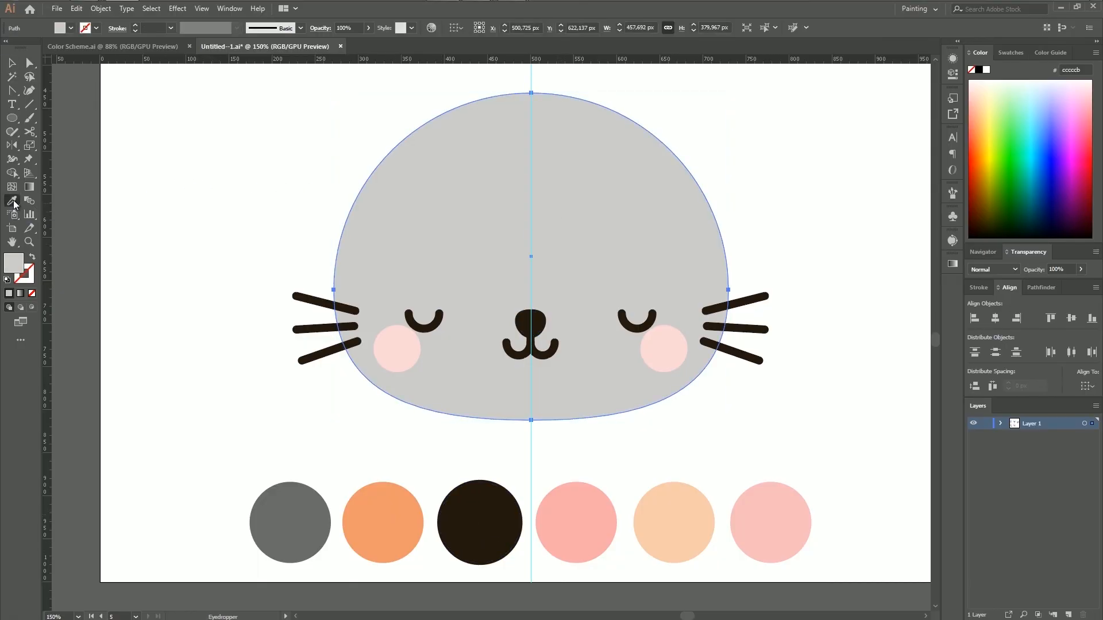
pyautogui.click(282, 511)
pyautogui.press('v')
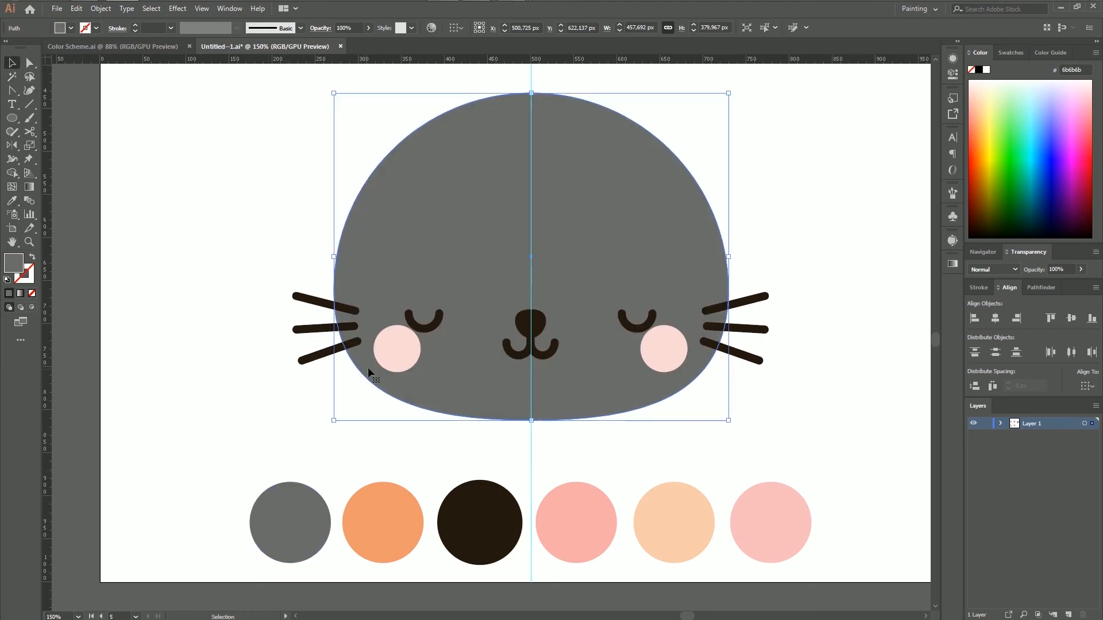
# Step: Recolour both cheeks with the light pink of the last palette circle
pyautogui.click(404, 351)
pyautogui.keyDown('shift'); pyautogui.click(665, 348); pyautogui.keyUp('shift')
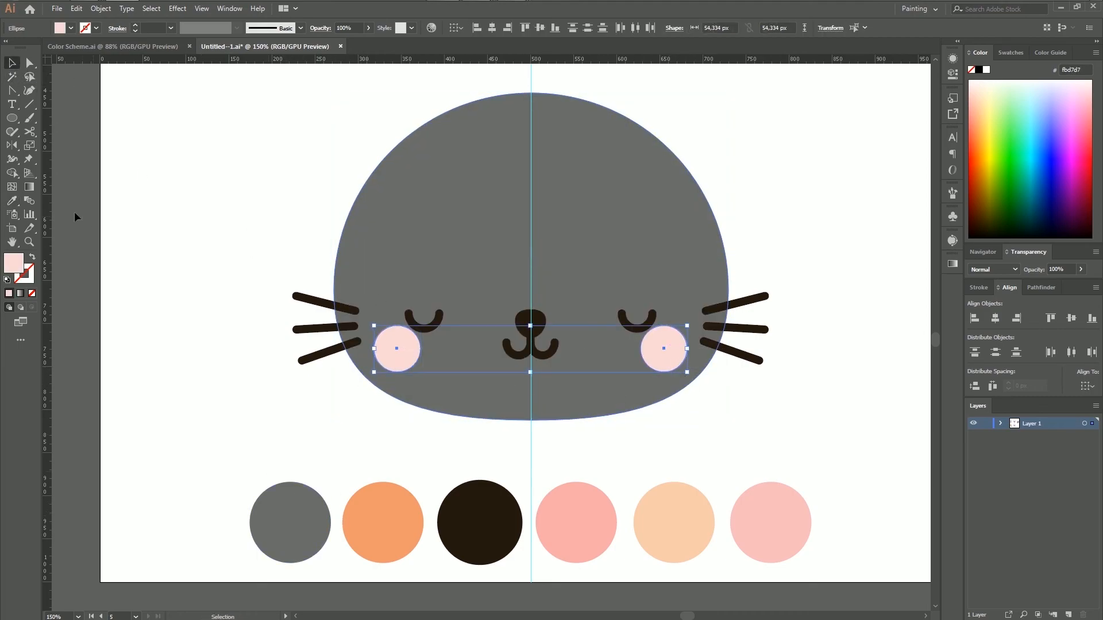
pyautogui.click(13, 202)
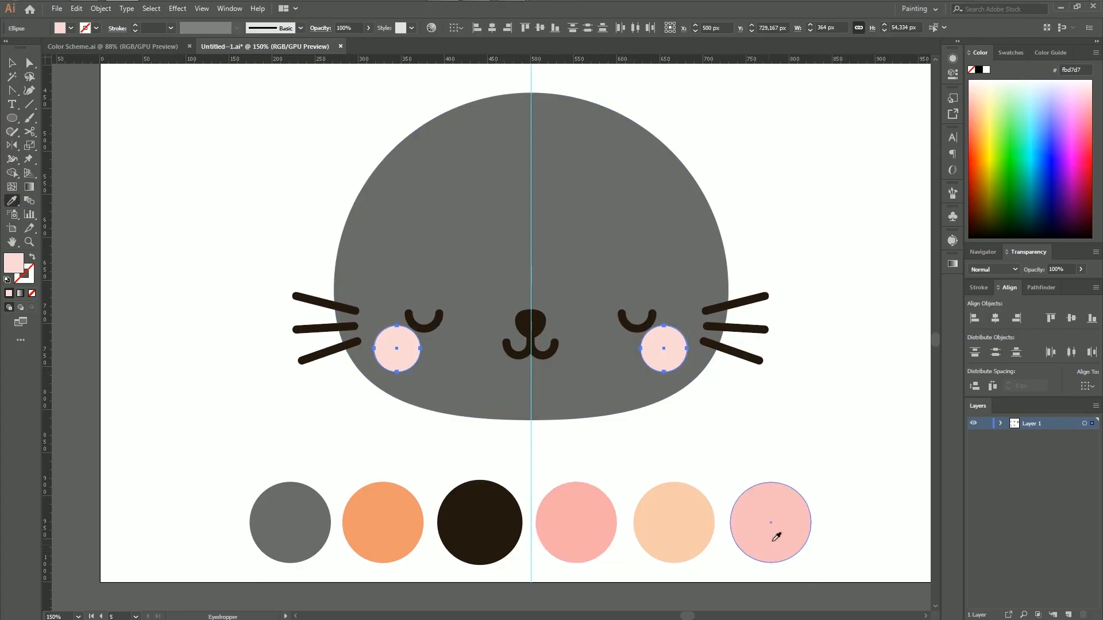
pyautogui.click(767, 507)
pyautogui.press('v')
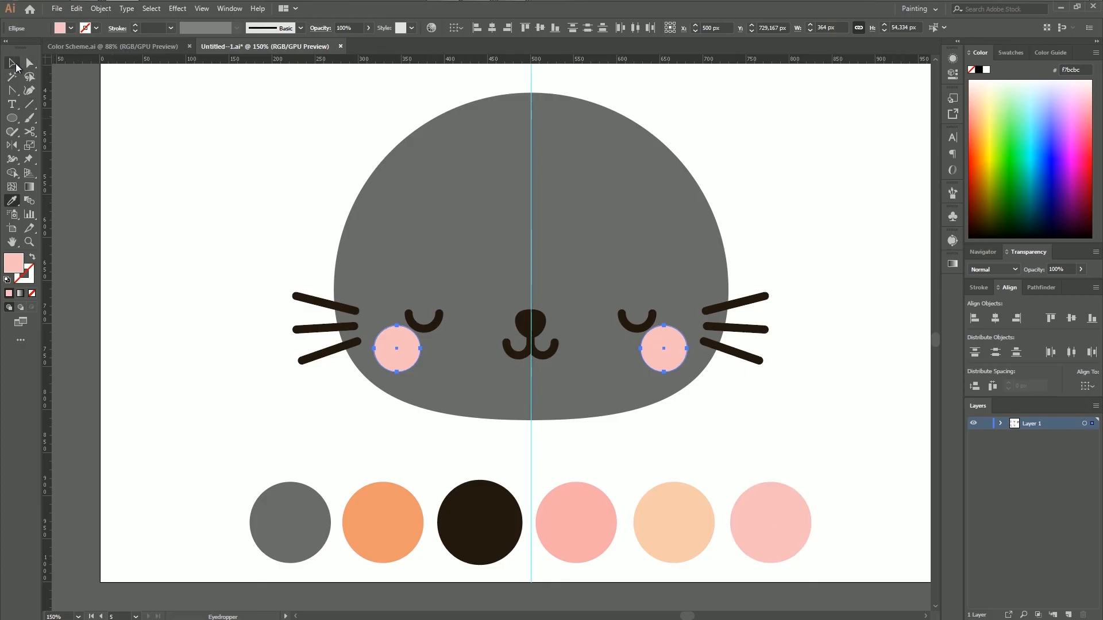
pyautogui.click(212, 396)
# Step: Draw a circle about 165 px wide in the head's dark grey, overlapping the head's upper left edge as an ear
pyautogui.scroll(4, 241, 418)
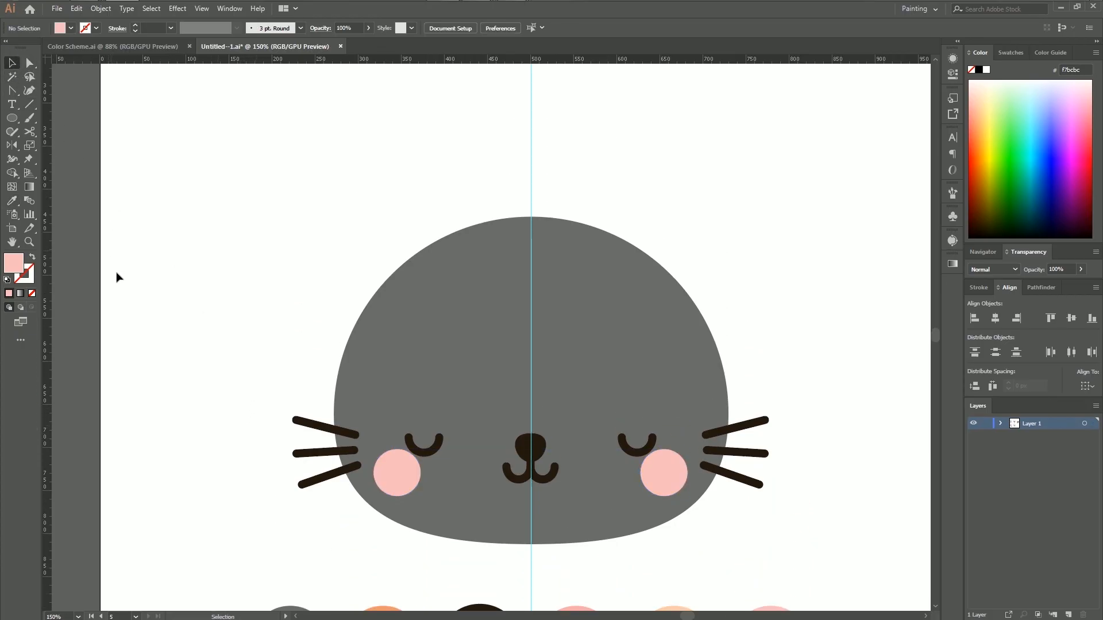
pyautogui.scroll(-1, 120, 270)
pyautogui.press('i')
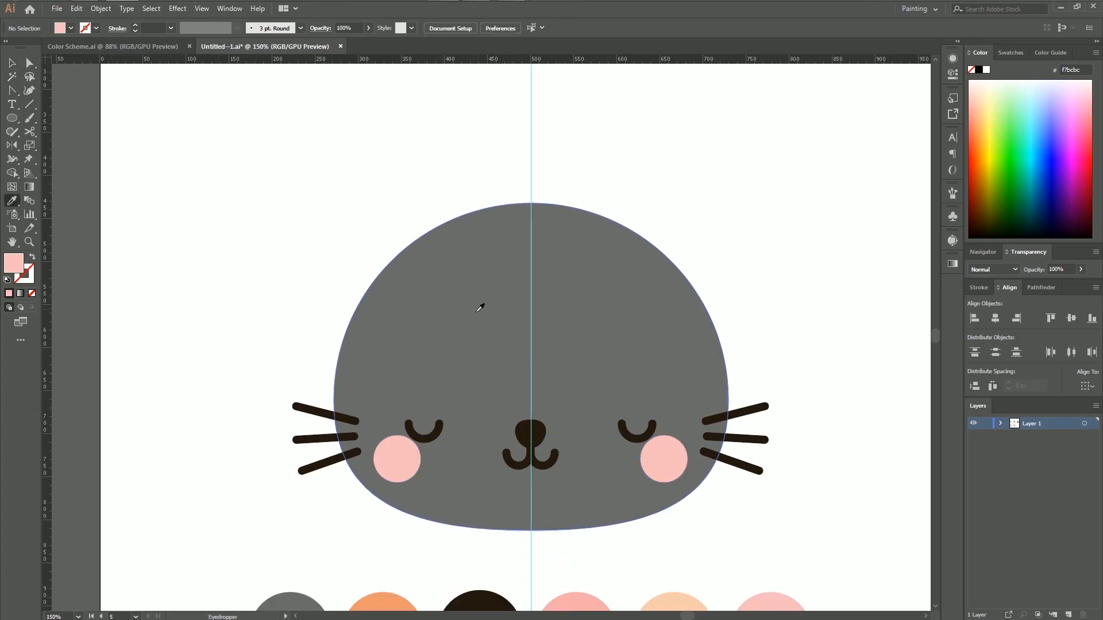
pyautogui.click(481, 292)
pyautogui.click(12, 118)
pyautogui.moveTo(351, 158); pyautogui.dragTo(494, 299)
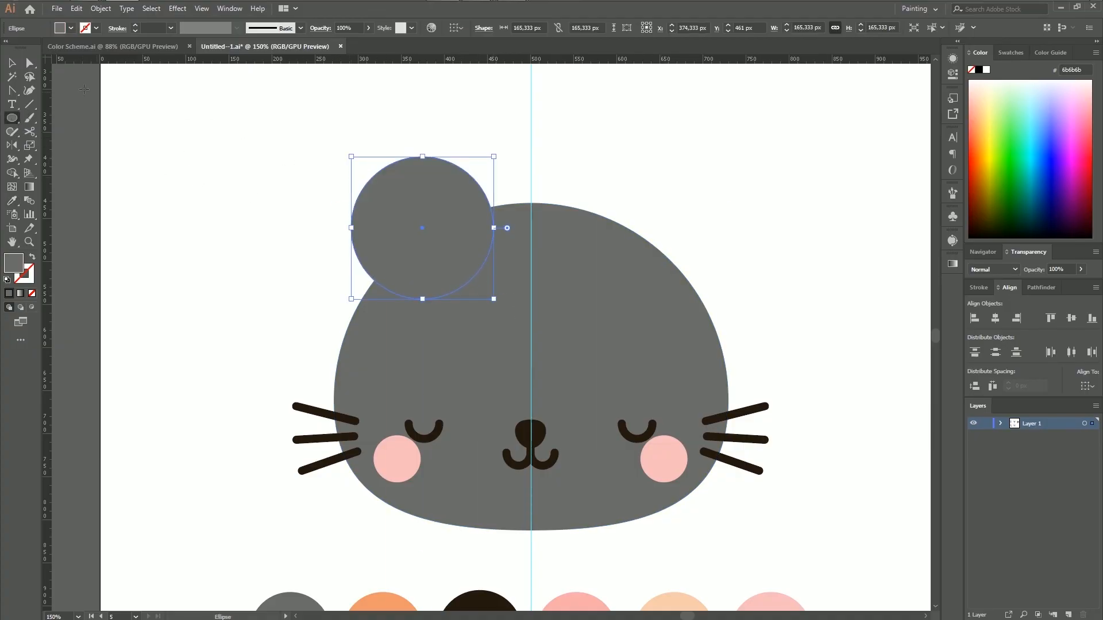
# Step: Shape the ear circle's top anchor into a slightly rounded tip and raise it about 33 px
pyautogui.click(12, 91)
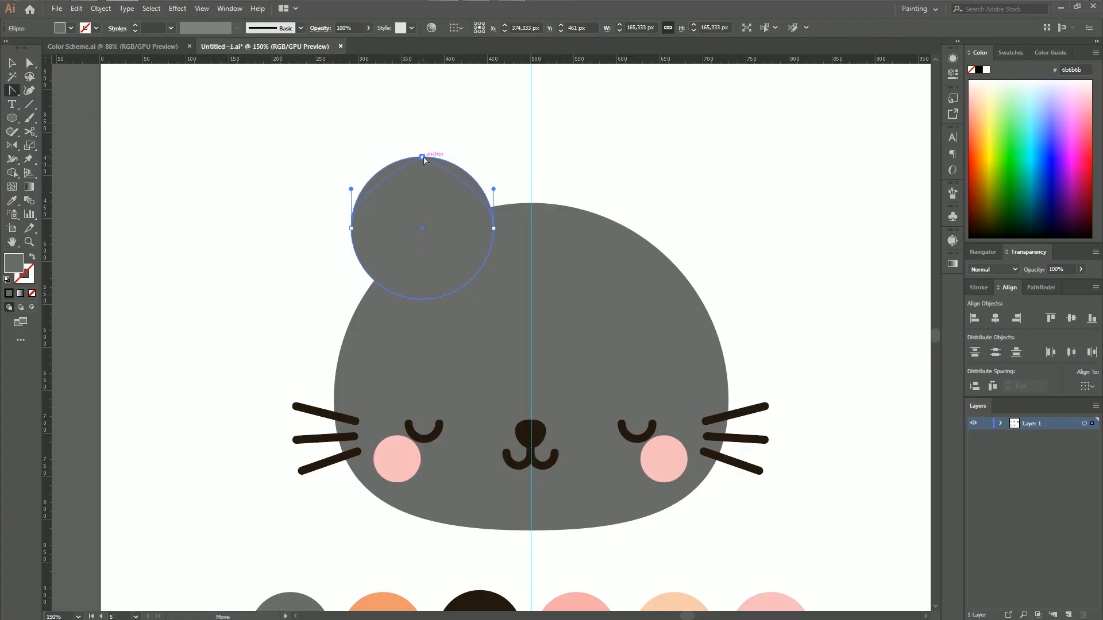
pyautogui.click(422, 157)
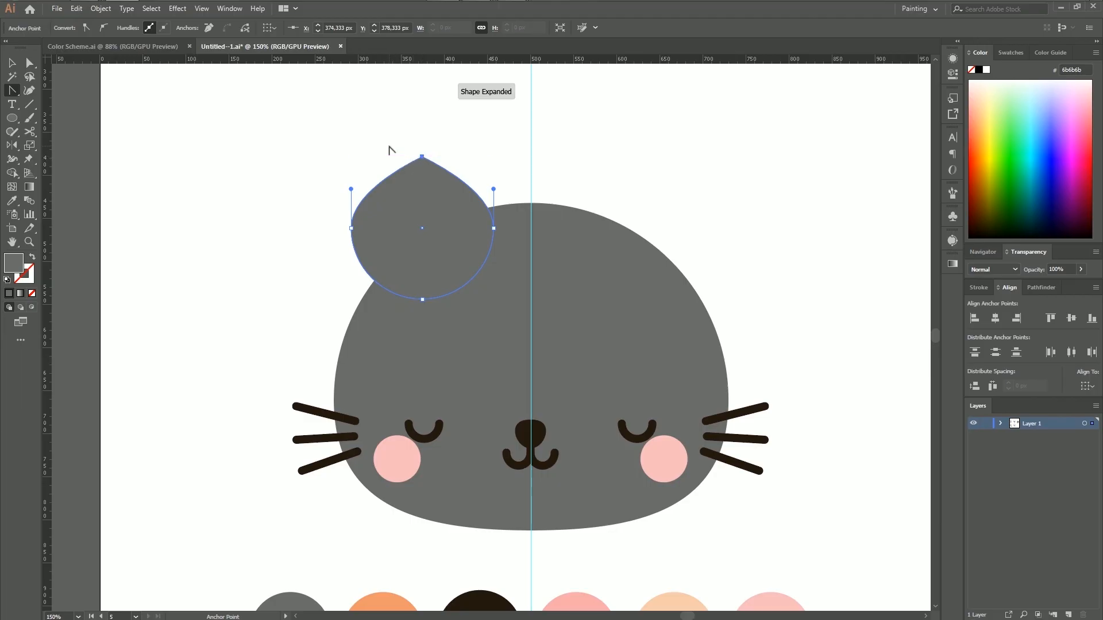
pyautogui.hotkey('ctrl', '+')
pyautogui.hotkey('ctrl', '+')
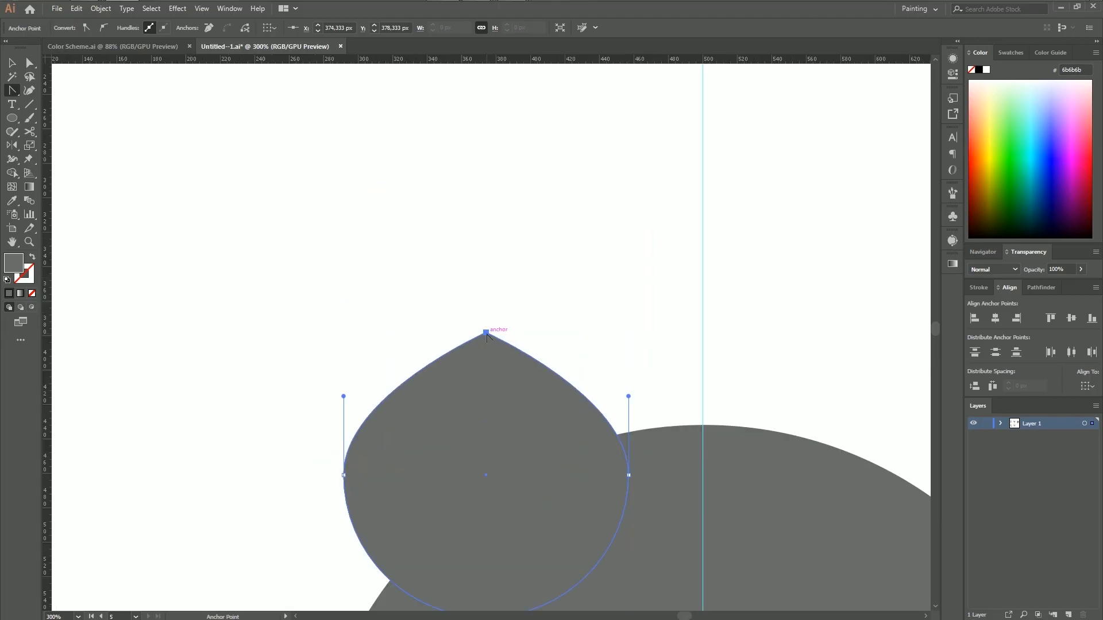
pyautogui.moveTo(487, 333); pyautogui.dragTo(515, 332)
pyautogui.click(30, 64)
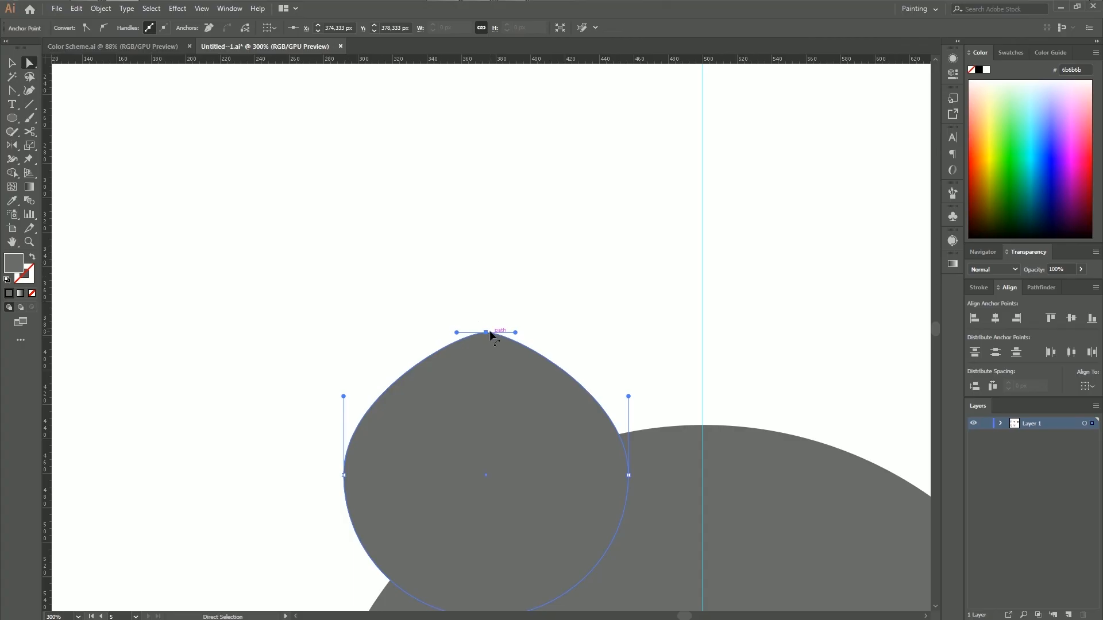
pyautogui.moveTo(487, 337); pyautogui.dragTo(482, 275)
# Step: Rotate the ear about 30° counter-clockwise and place it on the upper left of the head
pyautogui.hotkey('ctrl', '-')
pyautogui.hotkey('ctrl', '-')
pyautogui.click(12, 63)
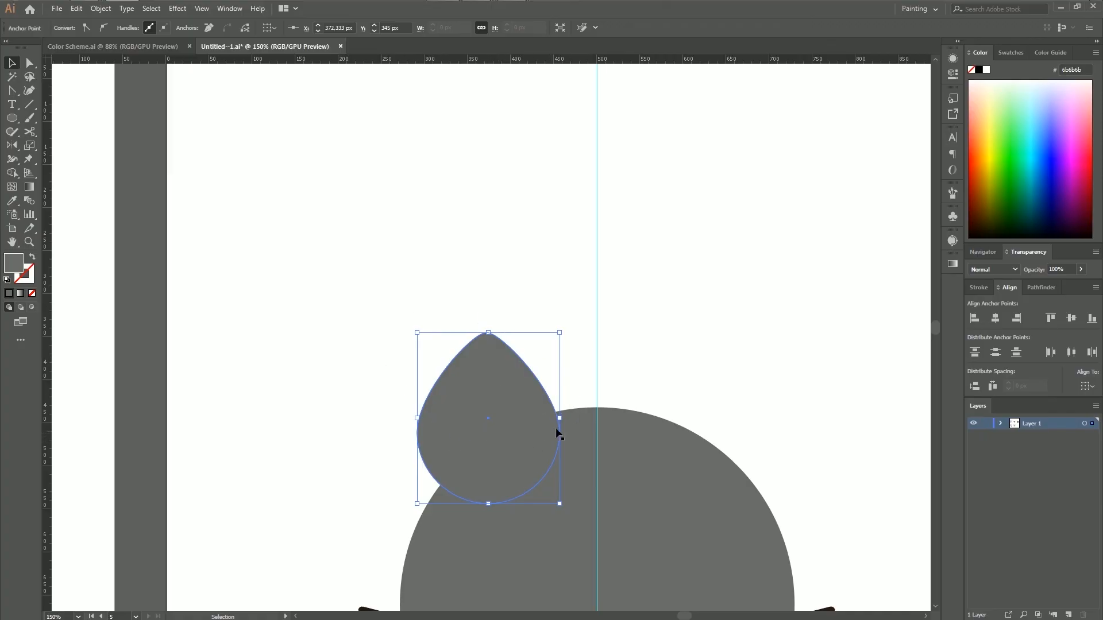
pyautogui.moveTo(565, 327); pyautogui.dragTo(510, 296)
pyautogui.moveTo(495, 413); pyautogui.dragTo(485, 434)
pyautogui.scroll(-4, 485, 433)
pyautogui.moveTo(827, 291); pyautogui.dragTo(719, 289)
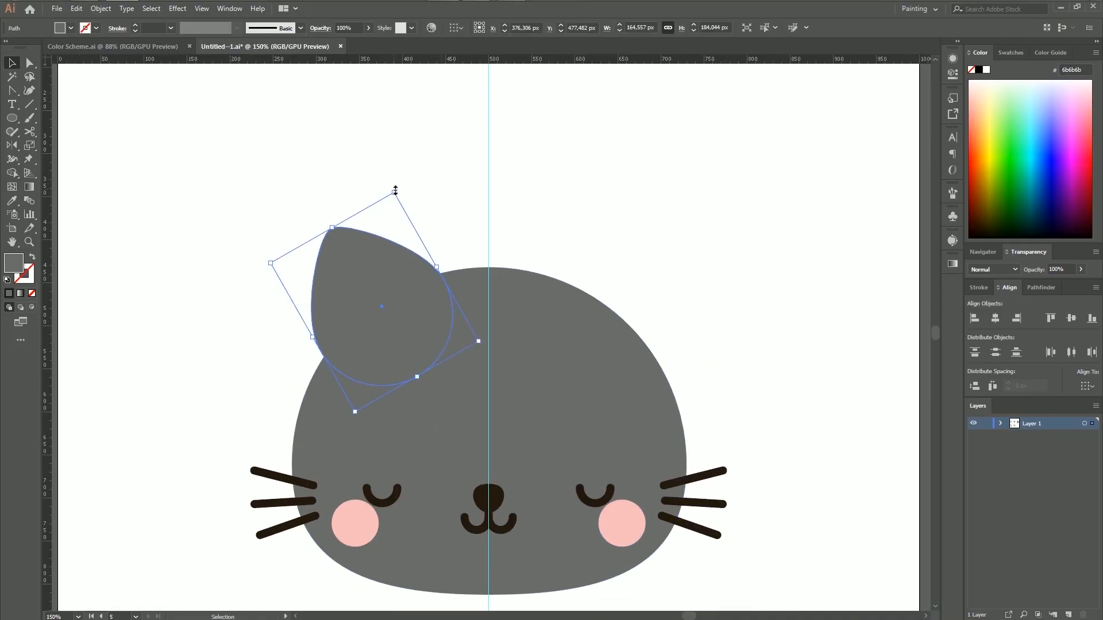
# Step: Enlarge the ear proportionally to about 189 by 212 px and fine-tune its position against the head
pyautogui.moveTo(394, 191); pyautogui.dragTo(397, 176)
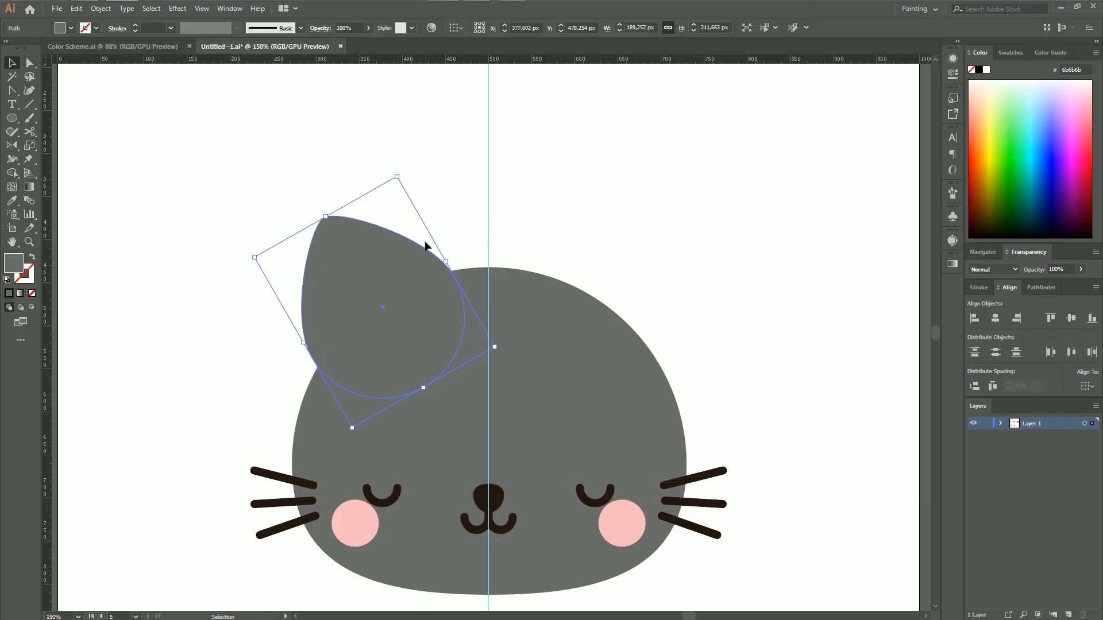
pyautogui.press('Down')
pyautogui.press('Down')
pyautogui.press('Down')
pyautogui.press('Down')
pyautogui.press('Right')
pyautogui.press('Right')
pyautogui.press('Right')
pyautogui.press('Right')
pyautogui.press('Left')
pyautogui.press('Left')
pyautogui.press('Left')
pyautogui.press('Up')
pyautogui.press('Up')
pyautogui.click(724, 268)
# Step: Paste a copy of the ear in front and shrink it to about 130 by 144 px as the inner ear
pyautogui.click(344, 296)
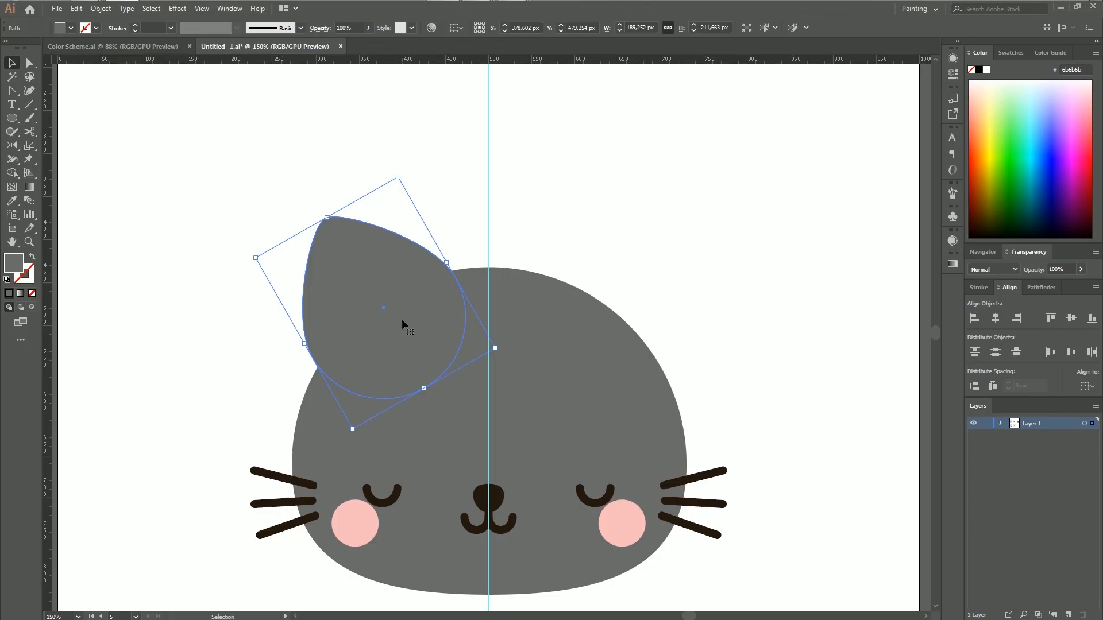
pyautogui.hotkey('ctrl', 'c')
pyautogui.hotkey('ctrl', 'f')
pyautogui.moveTo(398, 177); pyautogui.dragTo(392, 216)
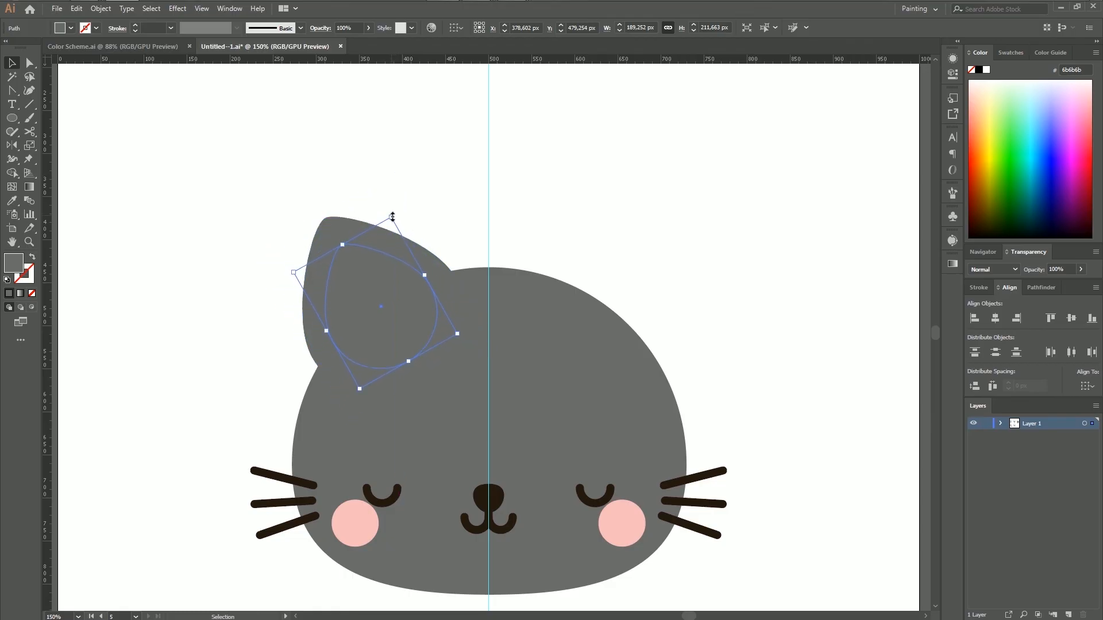
# Step: Recolor the inner ear with the pink of the fourth palette circle
pyautogui.click(13, 202)
pyautogui.scroll(-5, 143, 379)
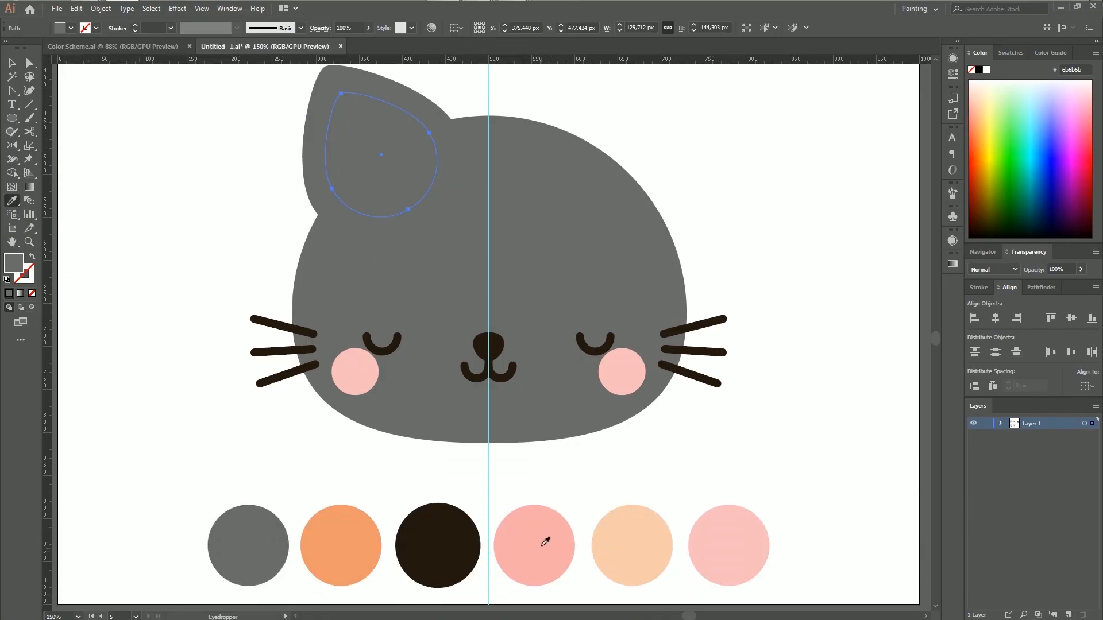
pyautogui.click(546, 544)
pyautogui.scroll(5, 88, 184)
pyautogui.press('v')
pyautogui.click(216, 170)
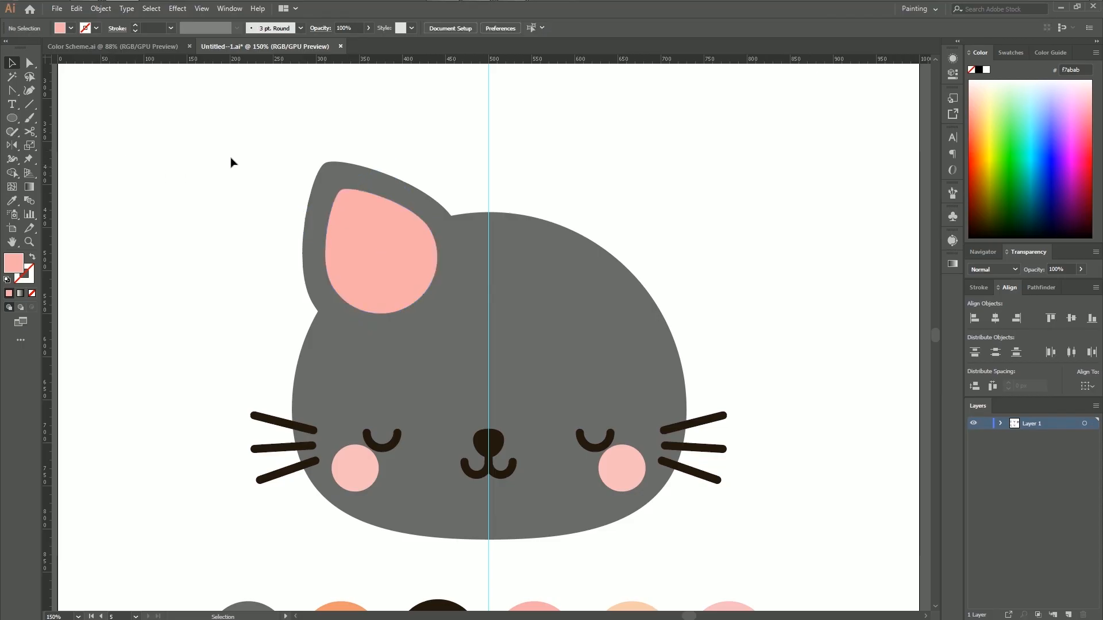
# Step: Reflect a copy of the outer and inner ear across the vertical centre guide to make the opposite ear
pyautogui.moveTo(282, 151); pyautogui.dragTo(454, 216)
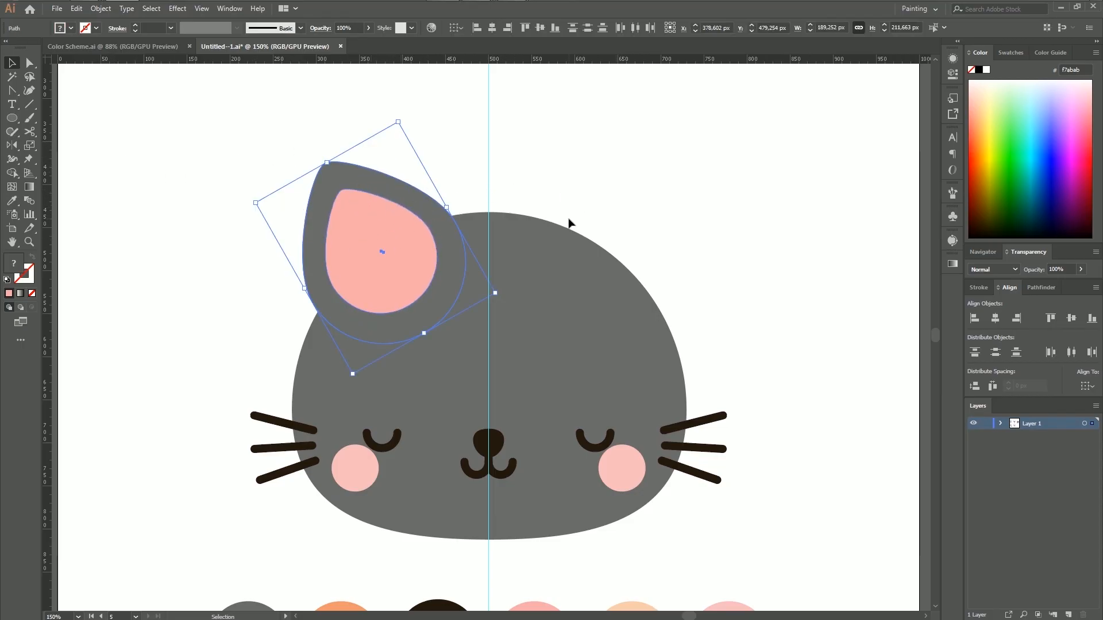
pyautogui.click(11, 147)
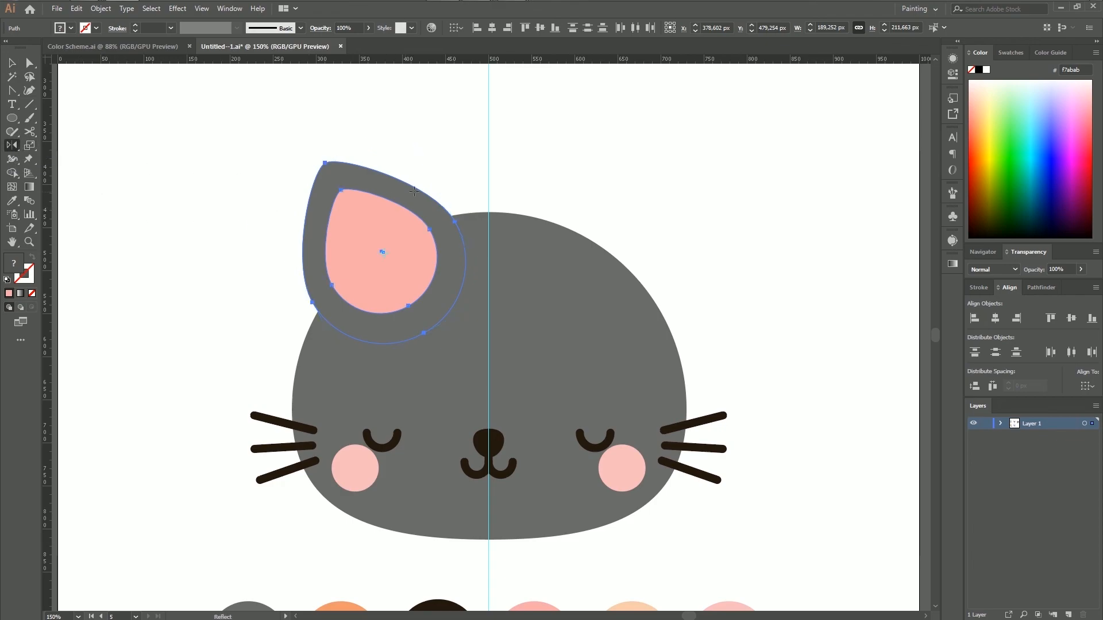
pyautogui.click(488, 196)
pyautogui.moveTo(379, 230); pyautogui.dragTo(664, 194)
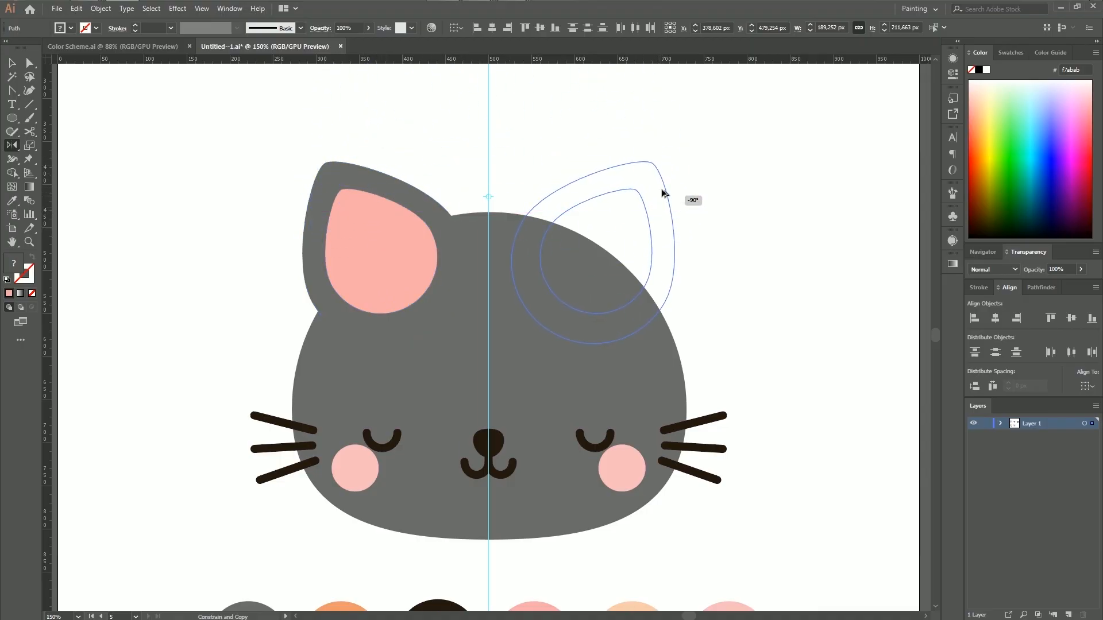
pyautogui.moveTo(664, 194); pyautogui.dragTo(663, 190)
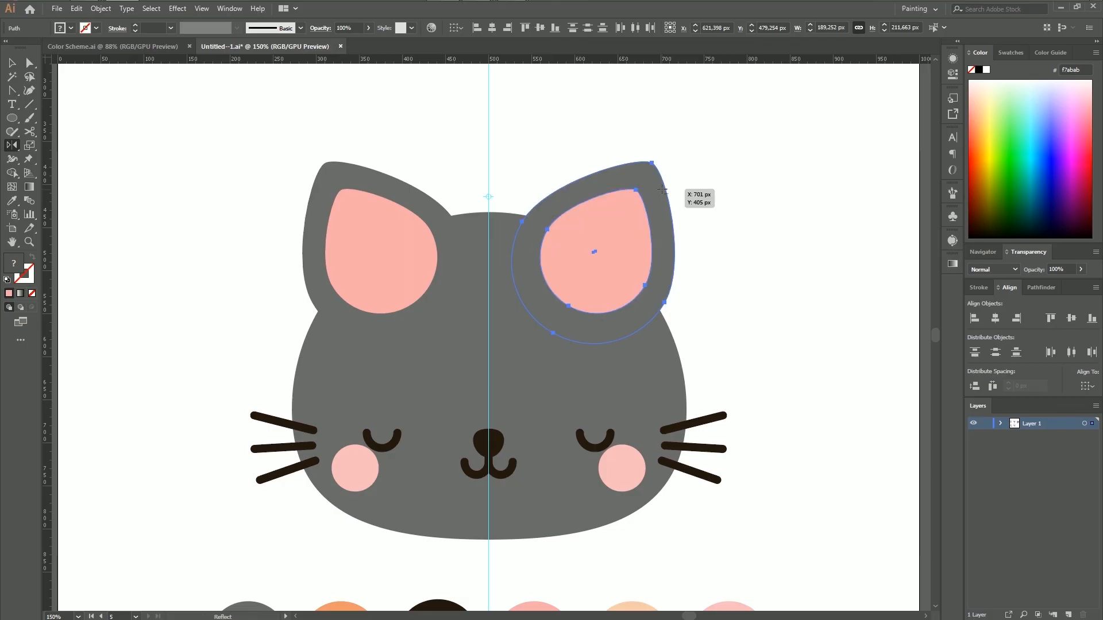
pyautogui.click(11, 63)
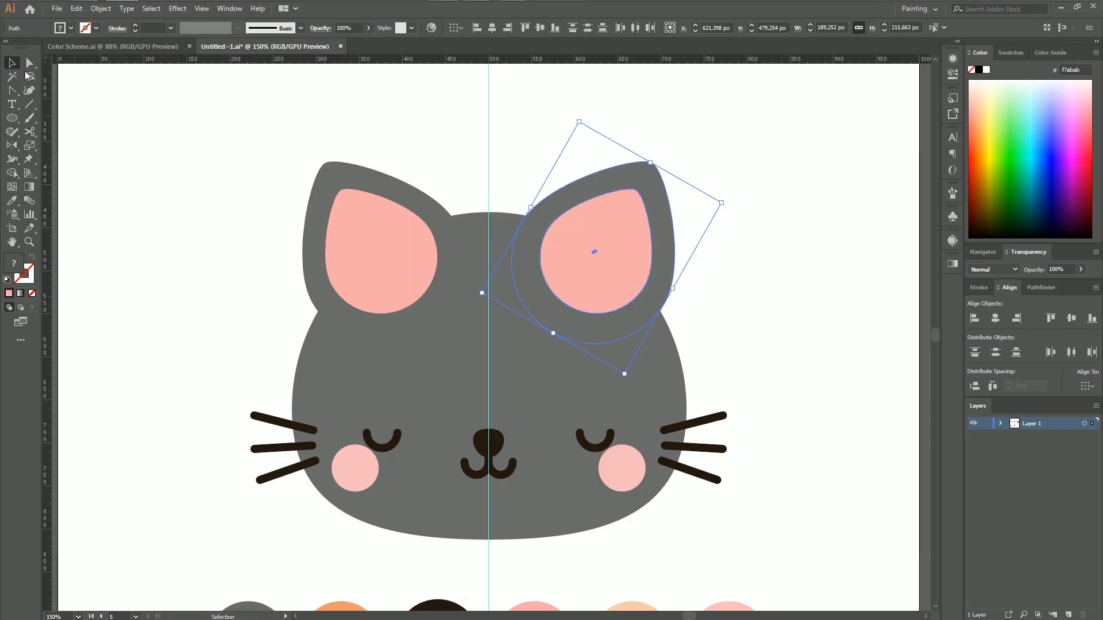
# Step: Send both ears, including their inner shapes, to the back behind the head
pyautogui.click(225, 191)
pyautogui.moveTo(260, 147); pyautogui.dragTo(689, 208)
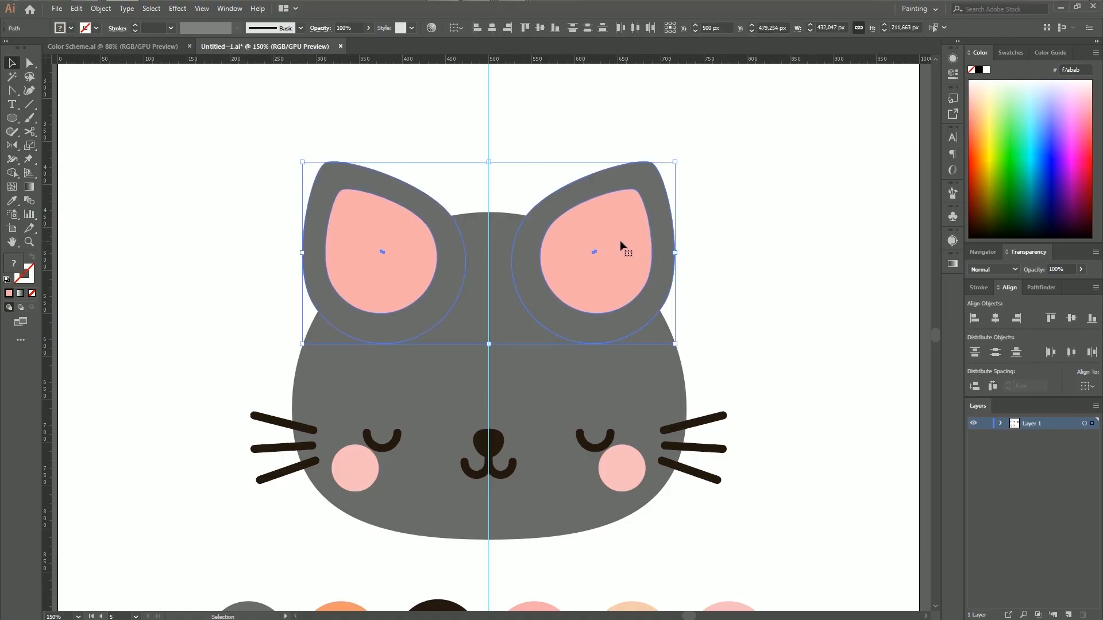
pyautogui.rightClick(612, 218)
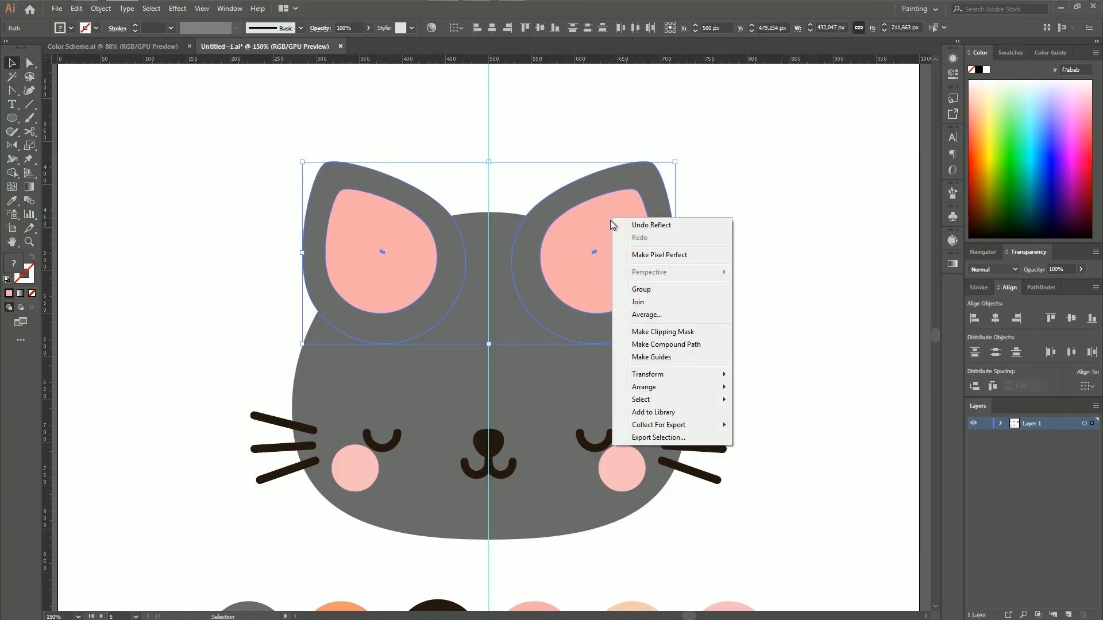
pyautogui.moveTo(662, 391)
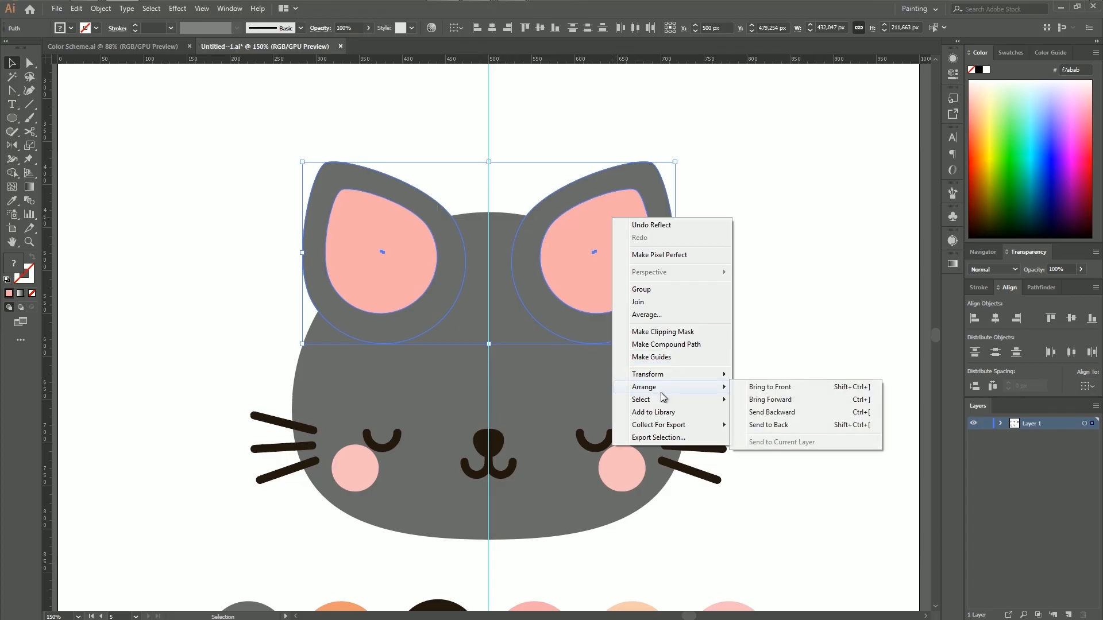
pyautogui.click(769, 425)
# Step: Lower both ears 7 px and group them
pyautogui.press('Down')
pyautogui.press('Down')
pyautogui.press('Down')
pyautogui.press('Down')
pyautogui.press('Down')
pyautogui.press('Down')
pyautogui.press('Down')
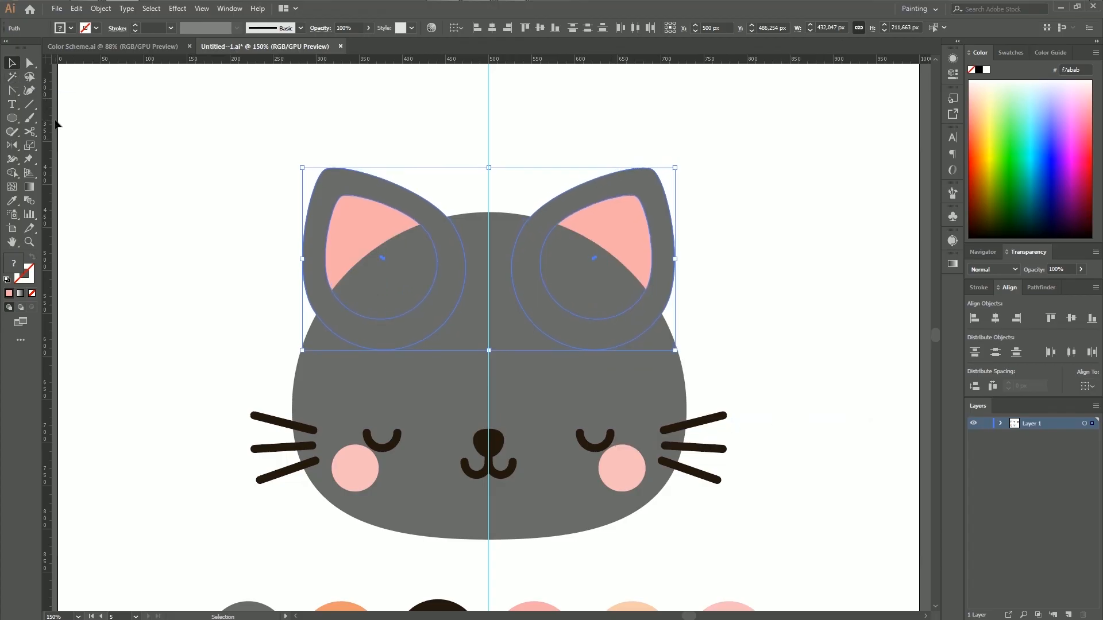
pyautogui.hotkey('ctrl', 'g')
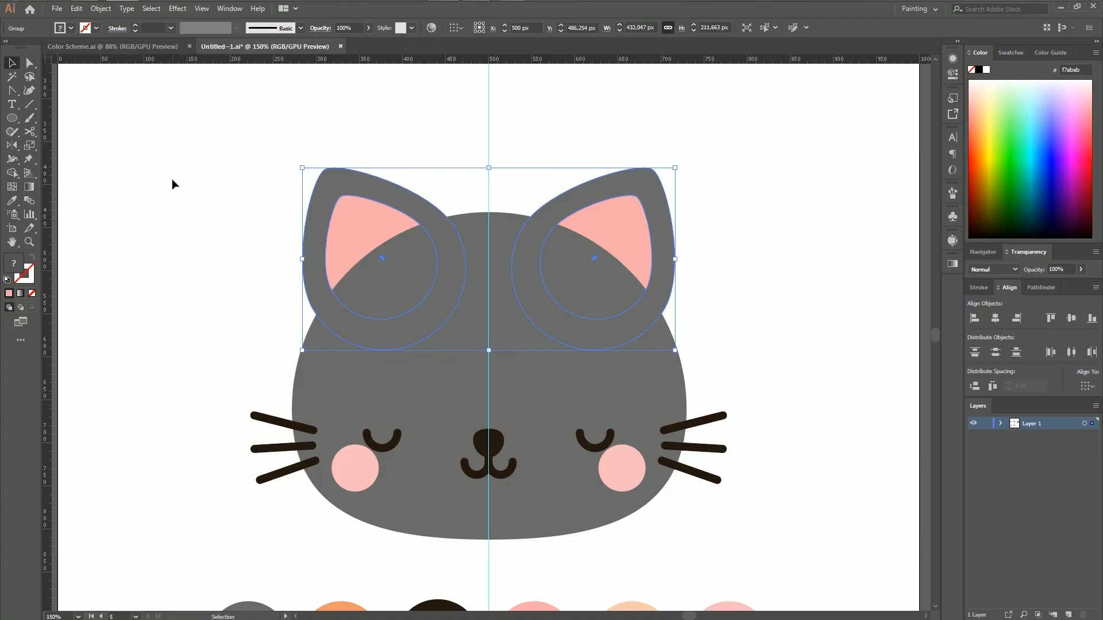
pyautogui.click(740, 331)
# Step: Lower the grouped ears about 9 px further against the head
pyautogui.hotkey('ctrl', '-')
pyautogui.hotkey('ctrl', '-')
pyautogui.hotkey('ctrl', '+')
pyautogui.click(610, 266)
pyautogui.press('Down')
pyautogui.press('Down')
pyautogui.click(733, 318)
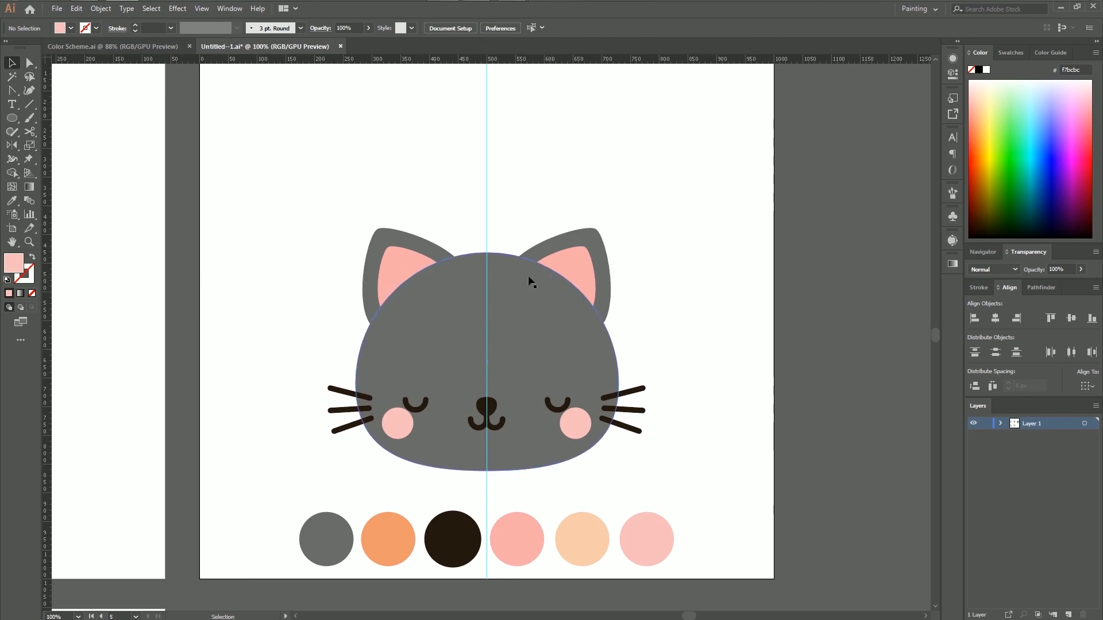
# Step: Draw a 324 px circle in the palette's orange over the upper right of the cat's head
pyautogui.click(13, 202)
pyautogui.click(399, 536)
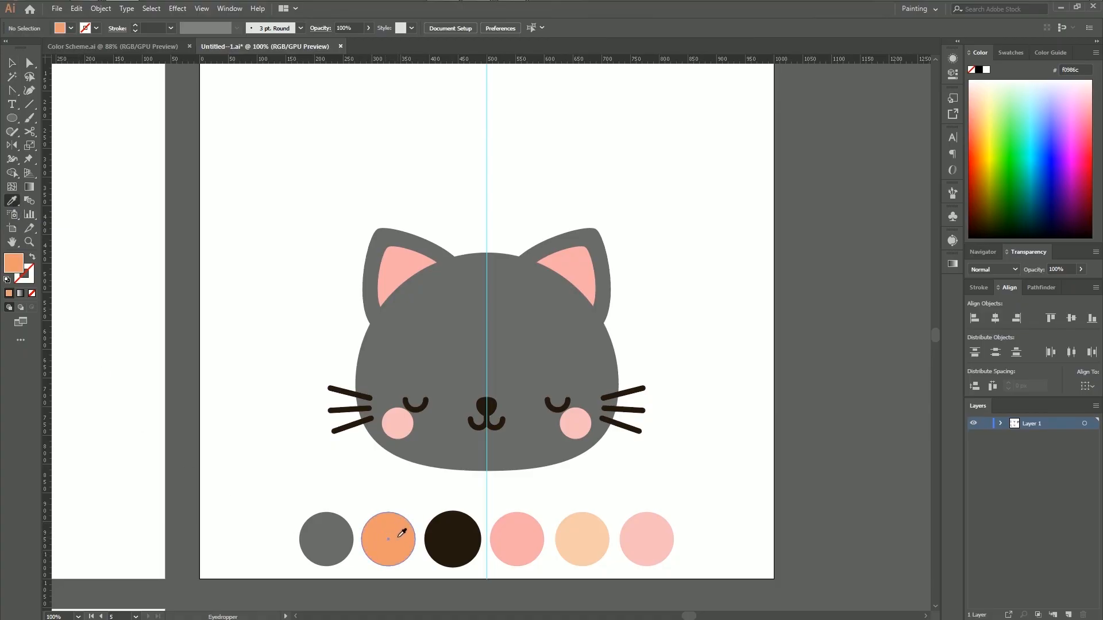
pyautogui.click(12, 118)
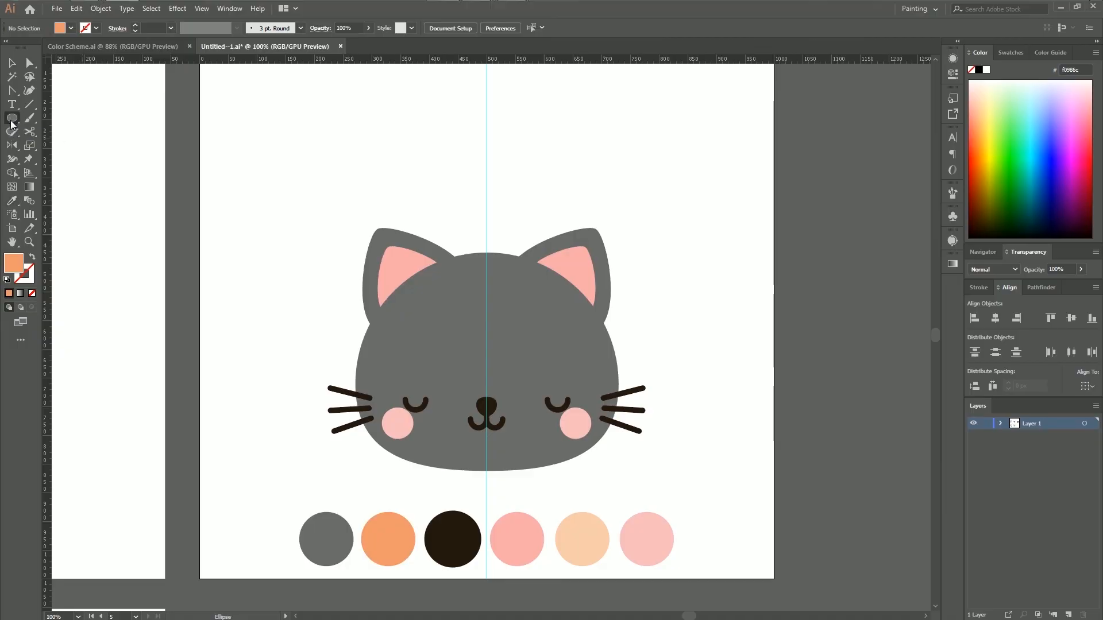
pyautogui.moveTo(495, 166)
pyautogui.mouseDown()
pyautogui.moveTo(657, 342)
pyautogui.moveTo(682, 353)
pyautogui.mouseUp()
pyautogui.press('v')
pyautogui.hotkey('ctrl', 'shift', 'a')
# Step: Remove the part of the orange circle outside the head with Shape Builder, leaving an orange head patch
pyautogui.click(608, 249)
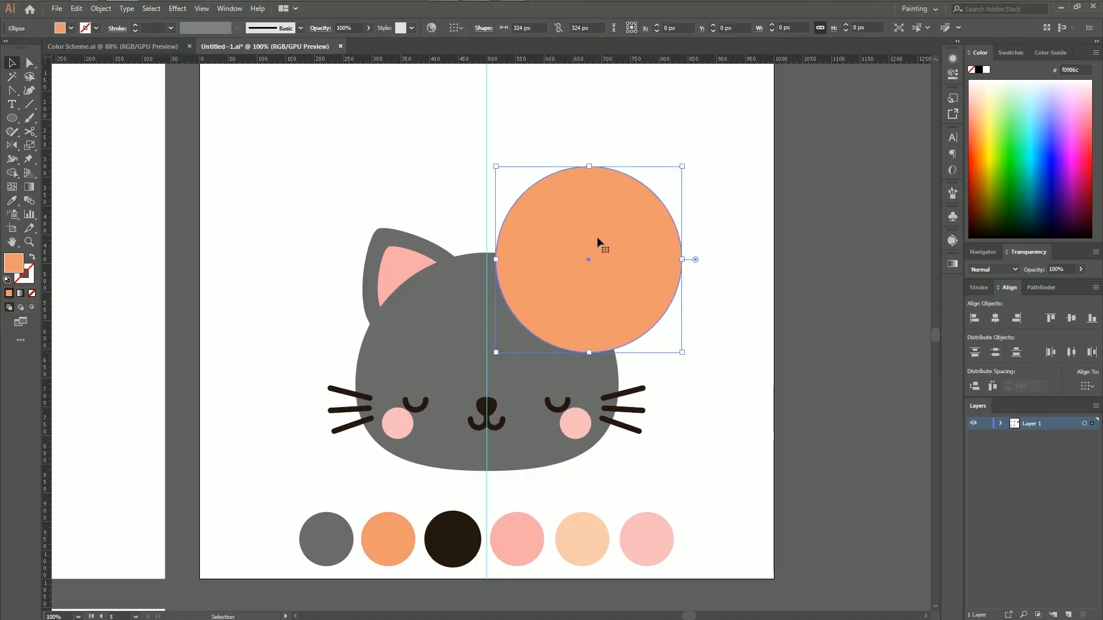
pyautogui.keyDown('shift'); pyautogui.click(525, 441); pyautogui.keyUp('shift')
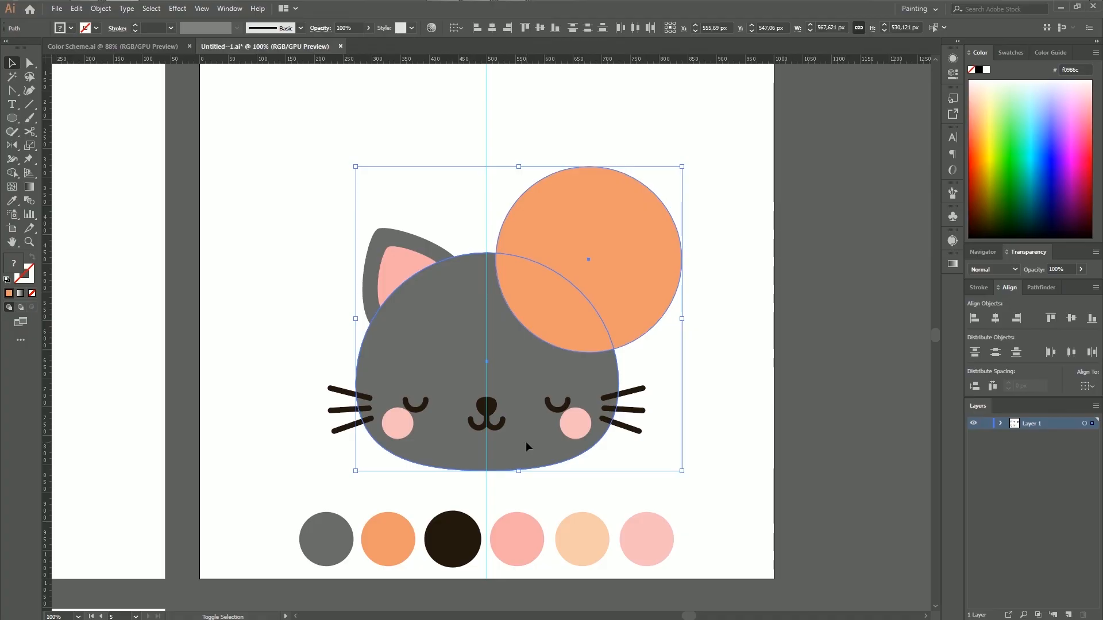
pyautogui.click(12, 174)
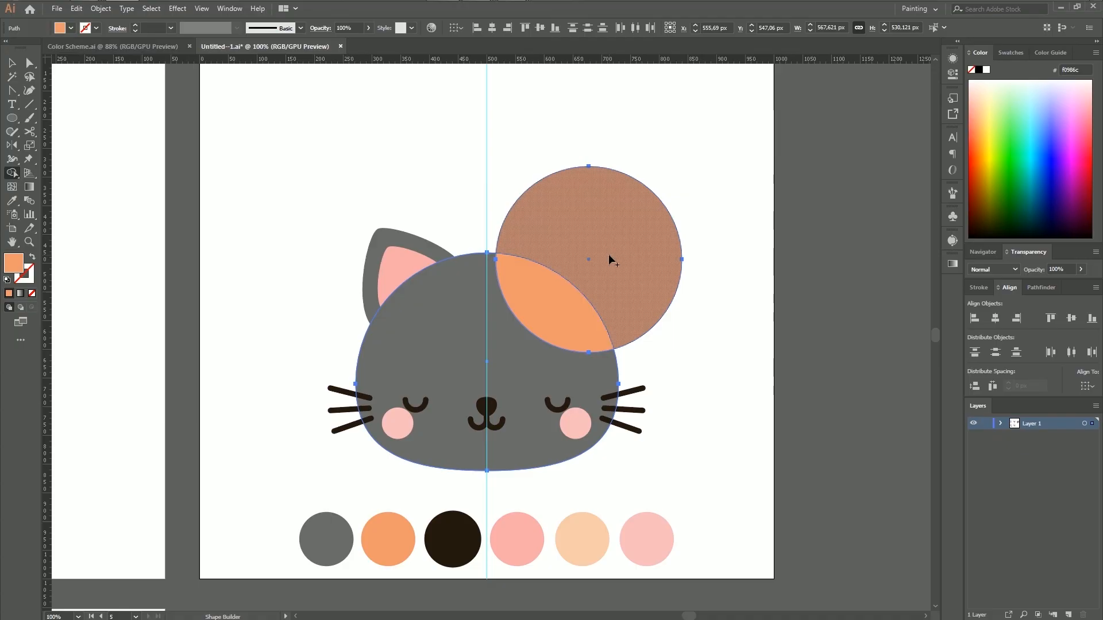
pyautogui.keyDown('alt'); pyautogui.click(635, 272); pyautogui.keyUp('alt')
pyautogui.press('v')
pyautogui.click(708, 306)
pyautogui.hotkey('ctrl', '+')
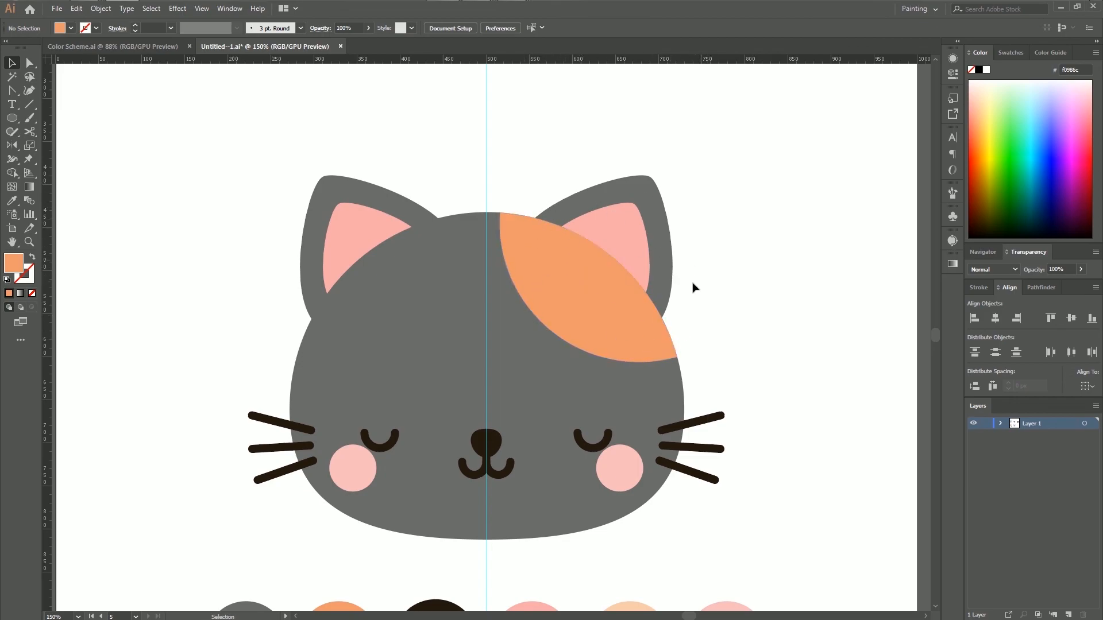
# Step: Isolate the ear group and recolor the right outer ear with the palette's orange
pyautogui.click(654, 213)
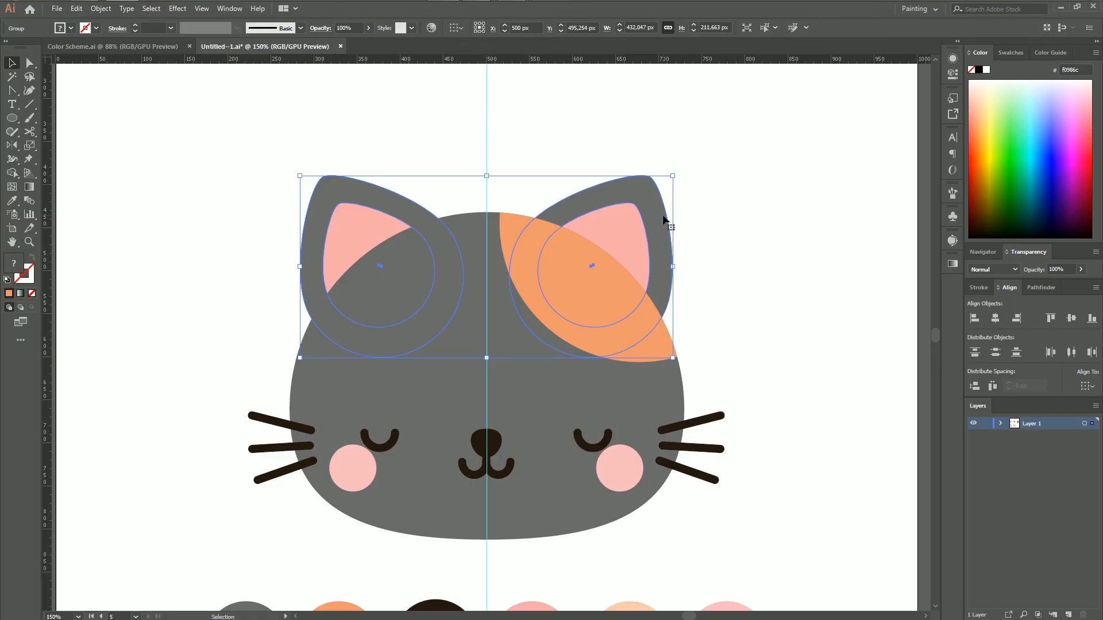
pyautogui.doubleClick(658, 235)
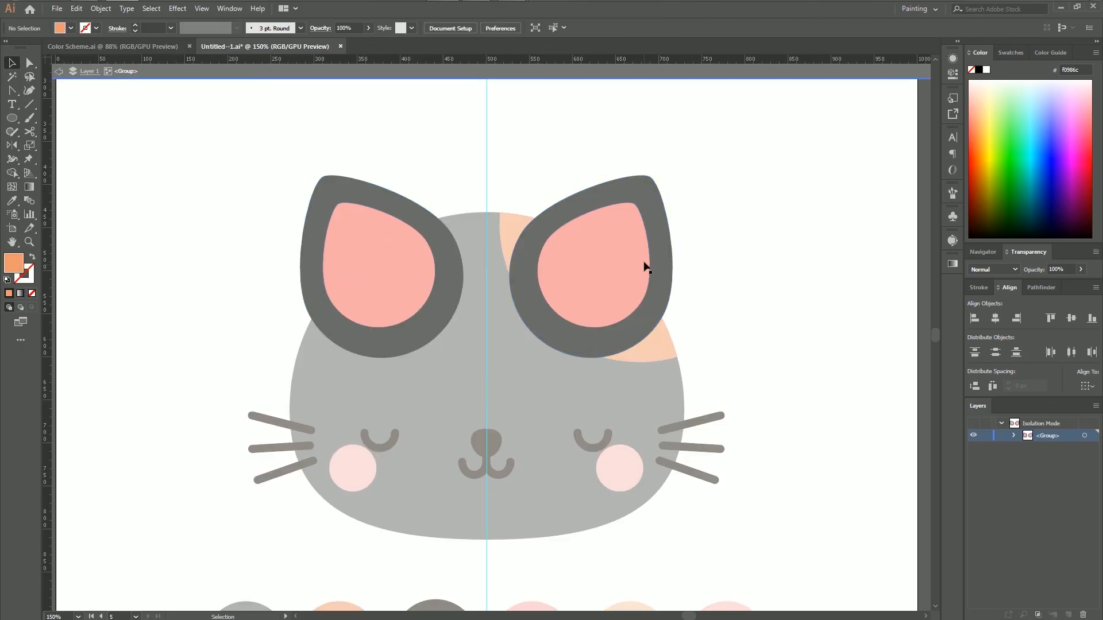
pyautogui.click(660, 251)
pyautogui.click(602, 245)
pyautogui.click(663, 304)
pyautogui.click(630, 248)
pyautogui.click(666, 305)
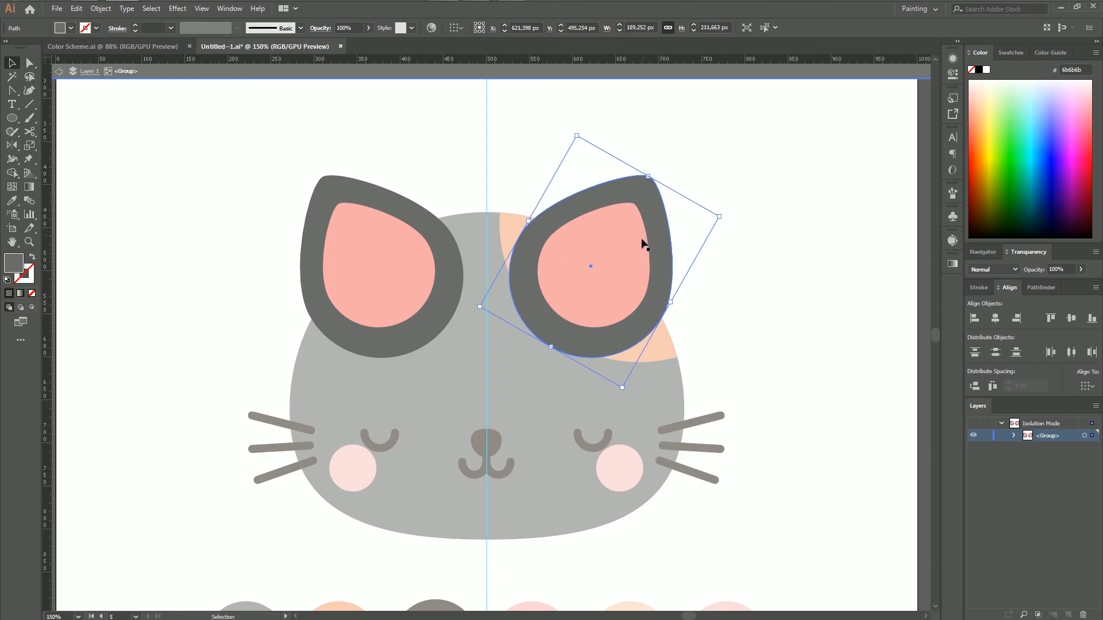
pyautogui.scroll(-3, 729, 347)
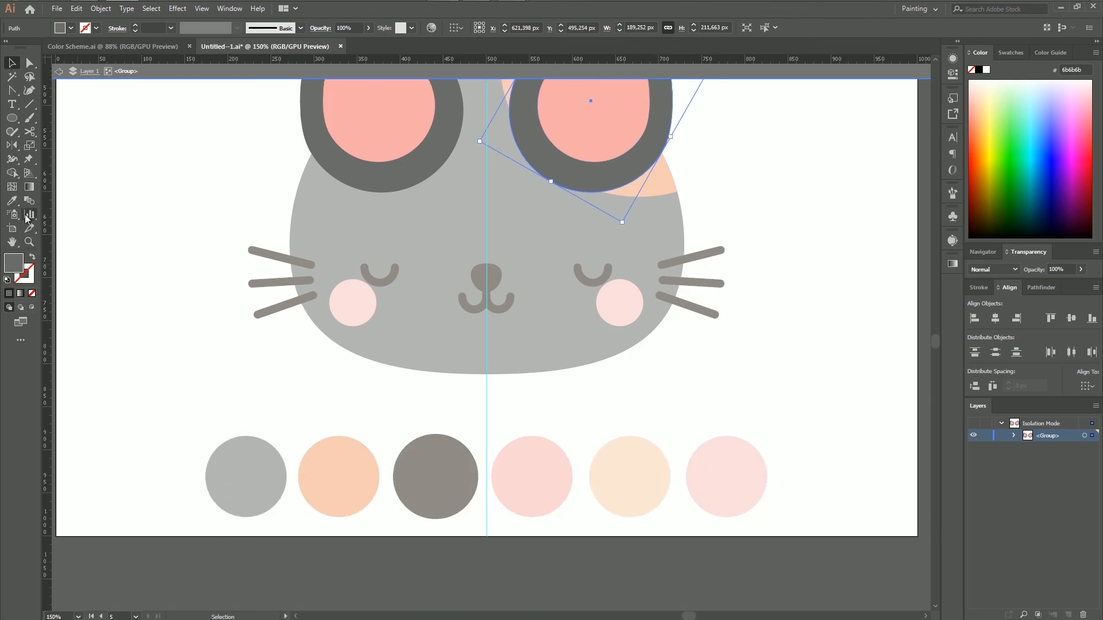
pyautogui.click(13, 201)
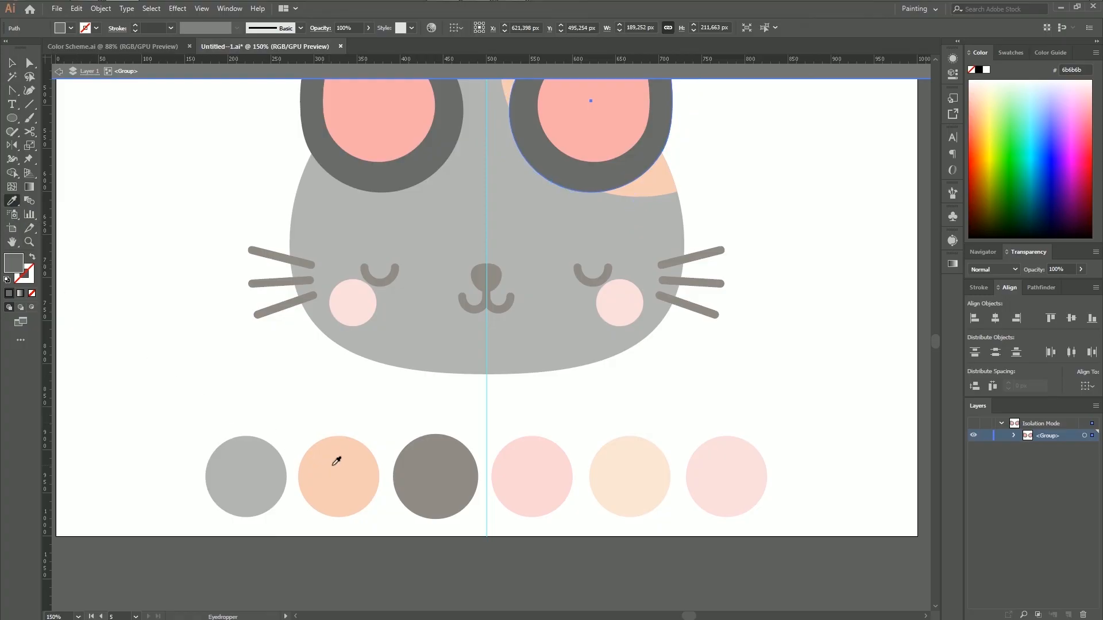
pyautogui.click(343, 484)
pyautogui.scroll(2, 632, 230)
pyautogui.press('v')
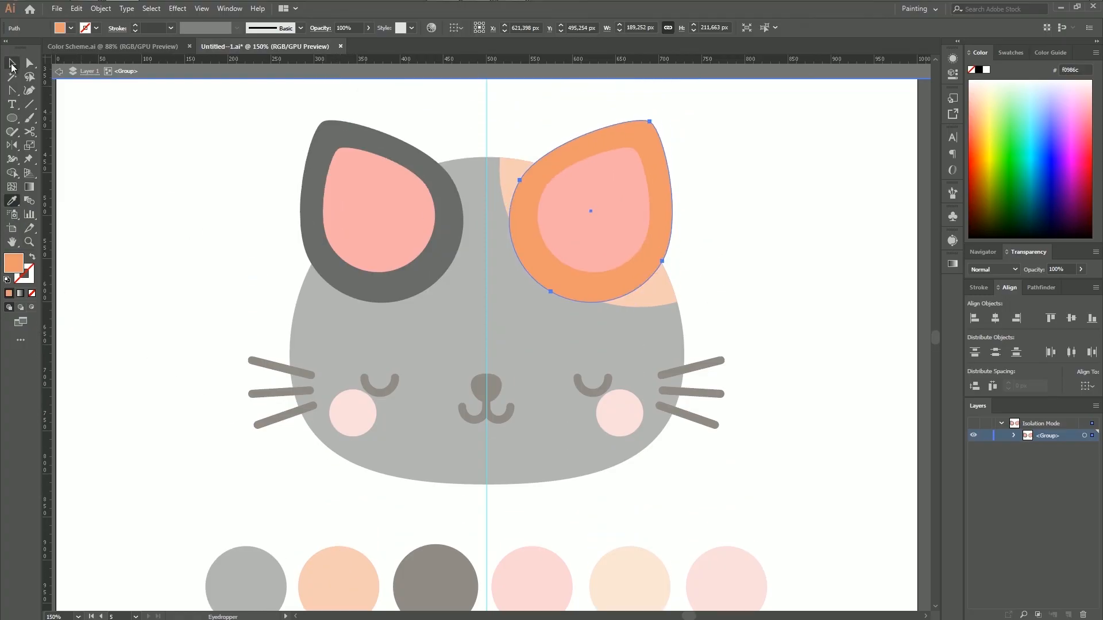
# Step: Recolor the right inner ear with the palette's light peach and leave the group's isolation
pyautogui.click(593, 204)
pyautogui.scroll(-2, 617, 238)
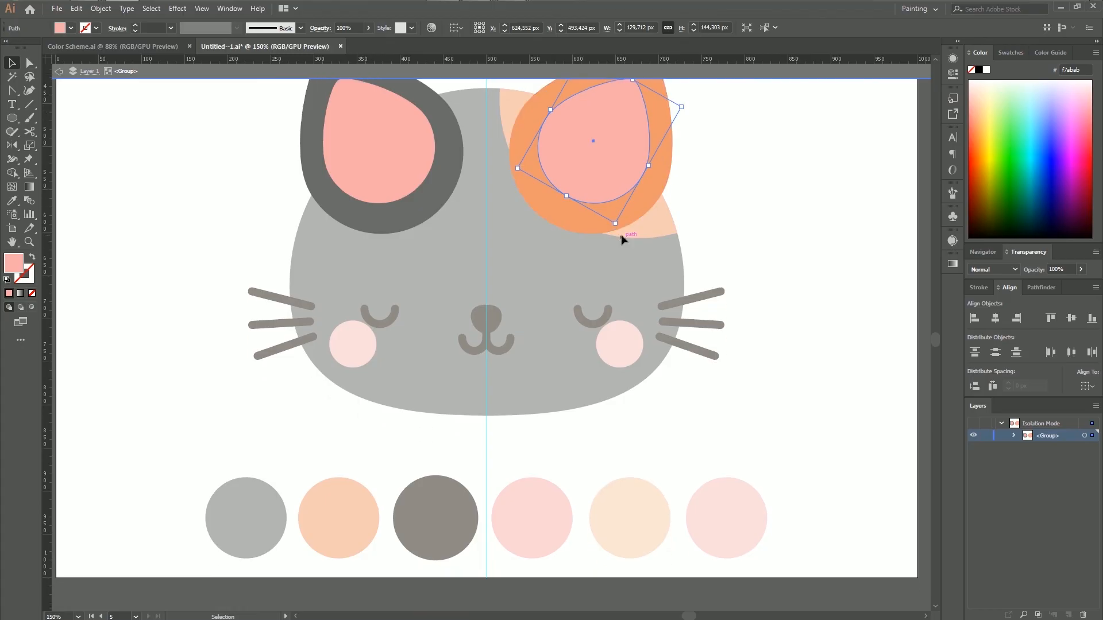
pyautogui.click(10, 203)
pyautogui.click(632, 501)
pyautogui.scroll(4, 436, 258)
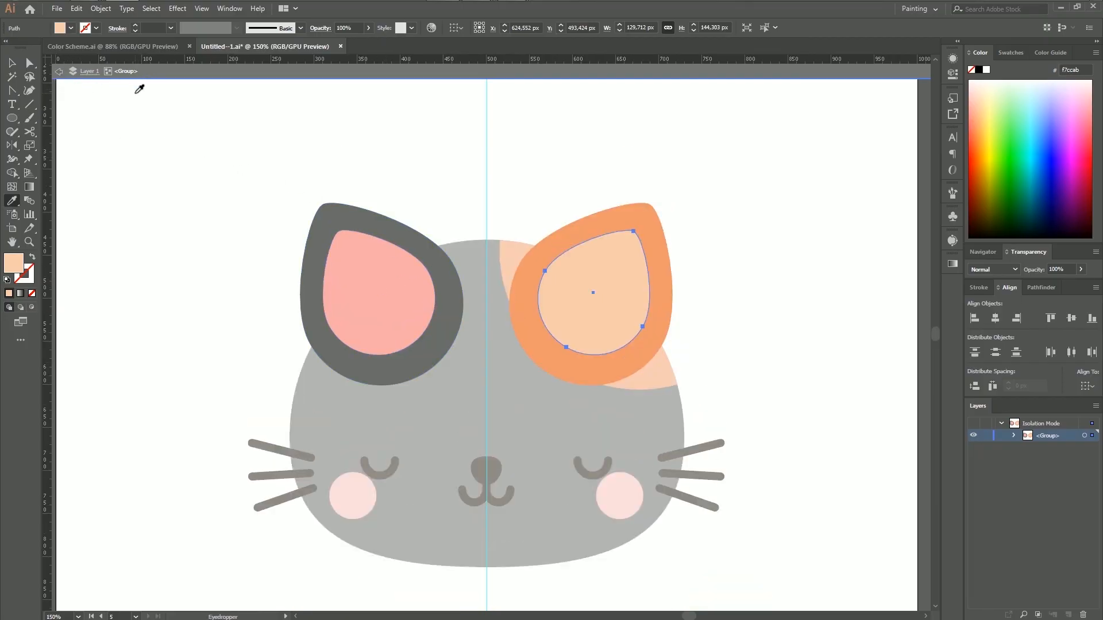
pyautogui.click(60, 71)
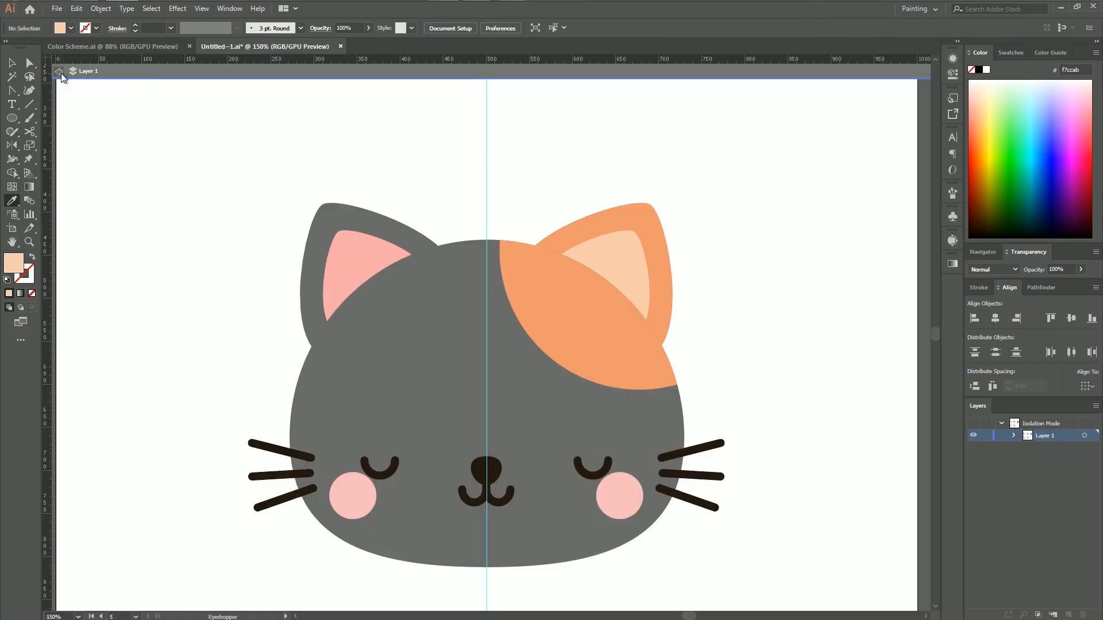
pyautogui.click(60, 73)
pyautogui.press('v')
# Step: Group the cat's whiskers, cheeks, closed eyes, nose and mouth together
pyautogui.hotkey('ctrl', '-')
pyautogui.hotkey('ctrl', '-')
pyautogui.hotkey('ctrl', '+')
pyautogui.hotkey('ctrl', '+')
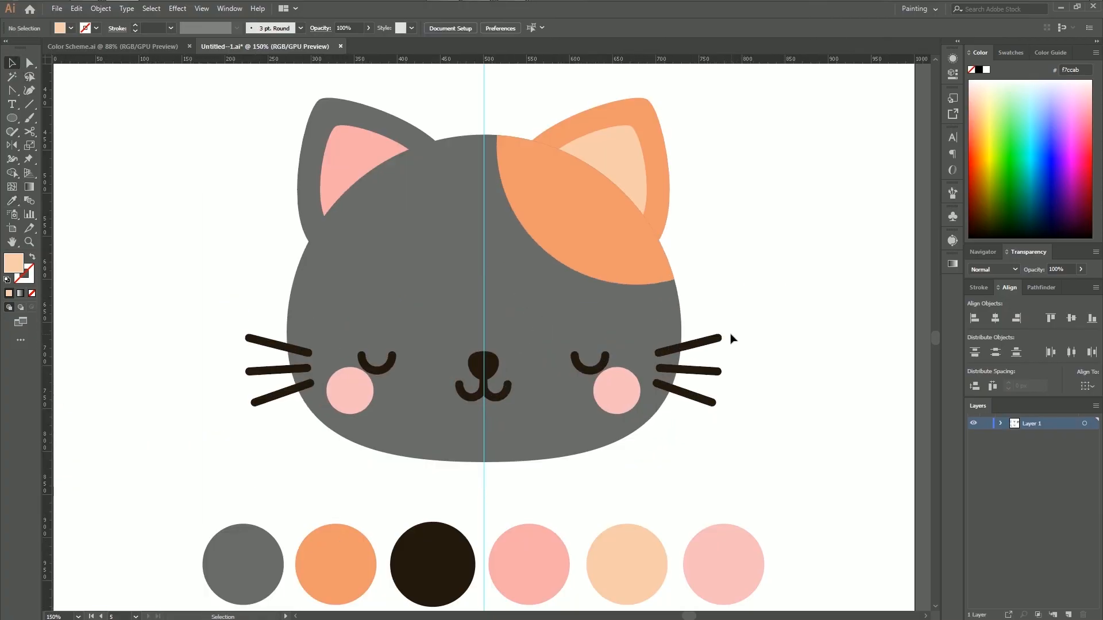
pyautogui.click(271, 345)
pyautogui.keyDown('shift'); pyautogui.click(277, 370); pyautogui.keyUp('shift')
pyautogui.keyDown('shift'); pyautogui.click(283, 394); pyautogui.keyUp('shift')
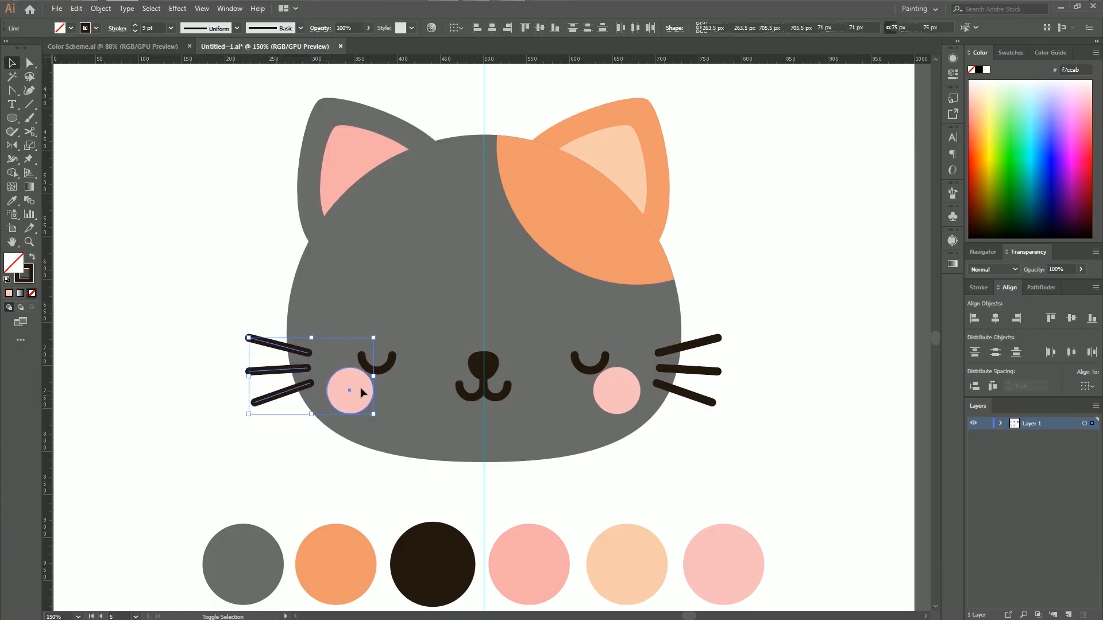
pyautogui.keyDown('shift'); pyautogui.click(355, 394); pyautogui.keyUp('shift')
pyautogui.keyDown('shift'); pyautogui.click(392, 365); pyautogui.keyUp('shift')
pyautogui.keyDown('shift'); pyautogui.click(481, 363); pyautogui.keyUp('shift')
pyautogui.keyDown('shift'); pyautogui.click(504, 393); pyautogui.keyUp('shift')
pyautogui.keyDown('shift'); pyautogui.click(600, 367); pyautogui.keyUp('shift')
pyautogui.keyDown('shift'); pyautogui.click(629, 390); pyautogui.keyUp('shift')
pyautogui.keyDown('shift'); pyautogui.click(693, 343); pyautogui.keyUp('shift')
pyautogui.keyDown('shift'); pyautogui.click(711, 373); pyautogui.keyUp('shift')
pyautogui.keyDown('shift'); pyautogui.click(705, 400); pyautogui.keyUp('shift')
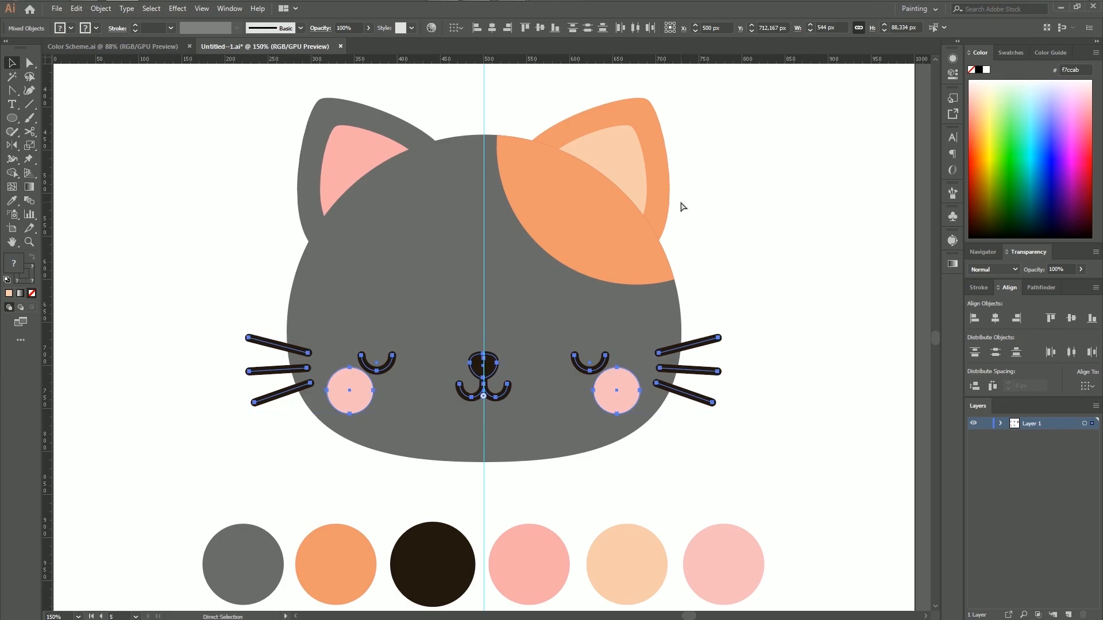
pyautogui.hotkey('ctrl', 'g')
pyautogui.press('a')
pyautogui.hotkey('ctrl', '1')
pyautogui.hotkey('ctrl', '-')
pyautogui.press('v')
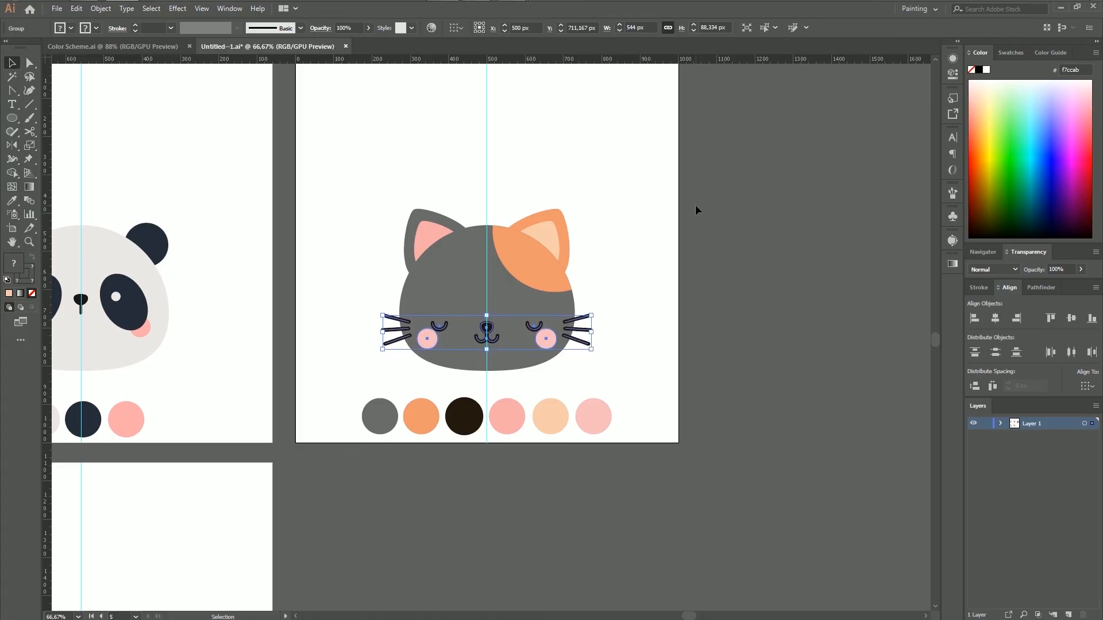
pyautogui.click(756, 288)
# Step: Clear all guides from the document
pyautogui.hotkey('ctrl', '-')
pyautogui.hotkey('ctrl', '-')
pyautogui.moveTo(494, 453); pyautogui.dragTo(658, 418)
pyautogui.moveTo(657, 616); pyautogui.dragTo(652, 615)
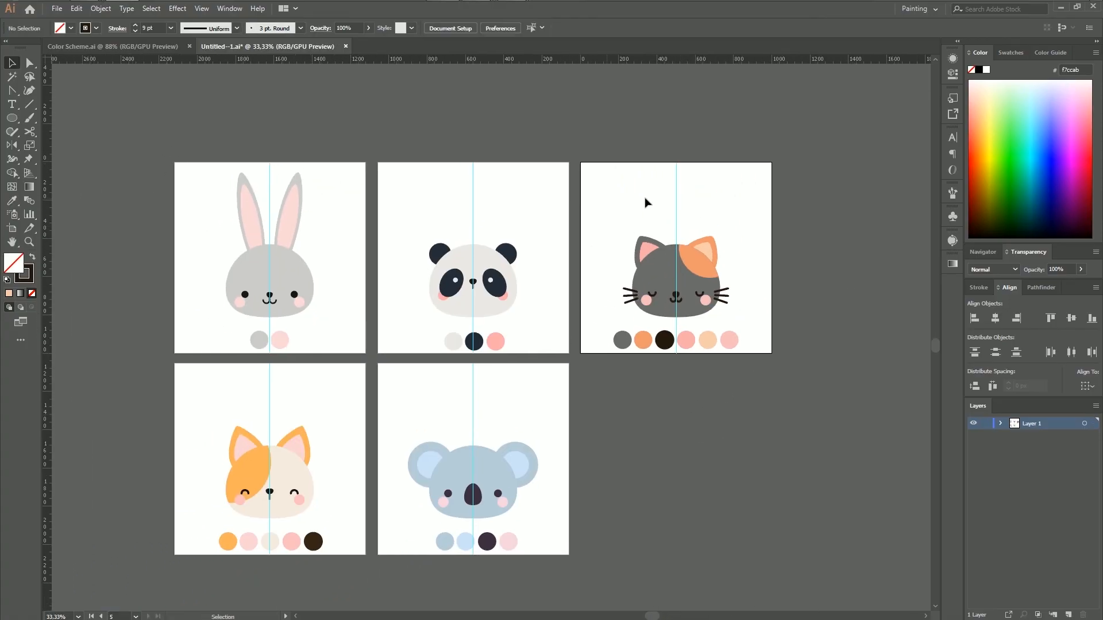
pyautogui.click(202, 8)
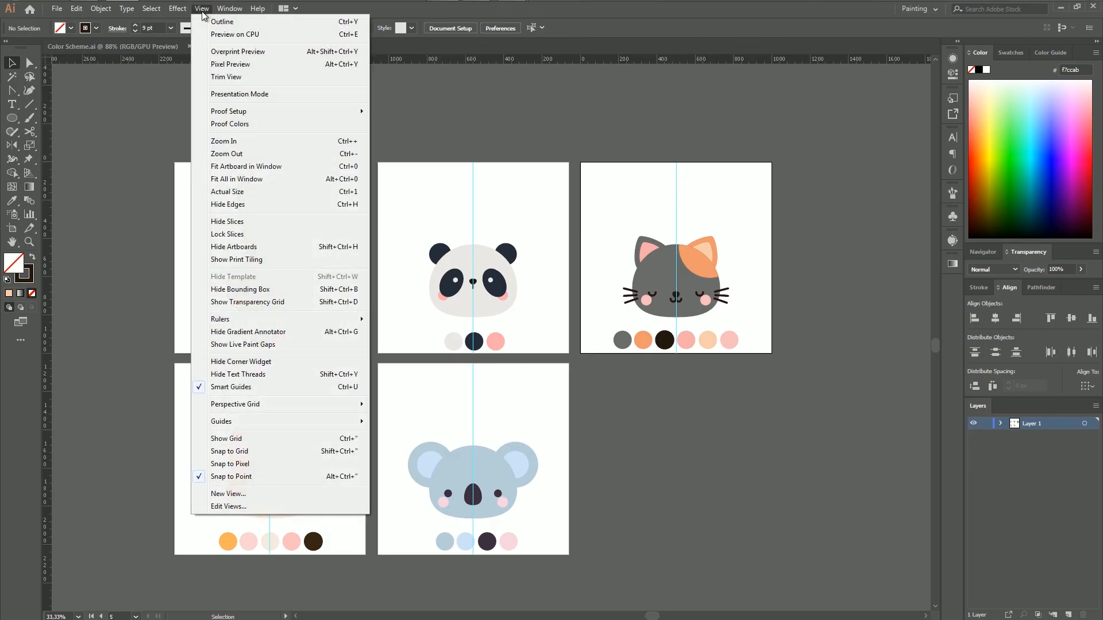
pyautogui.moveTo(257, 425)
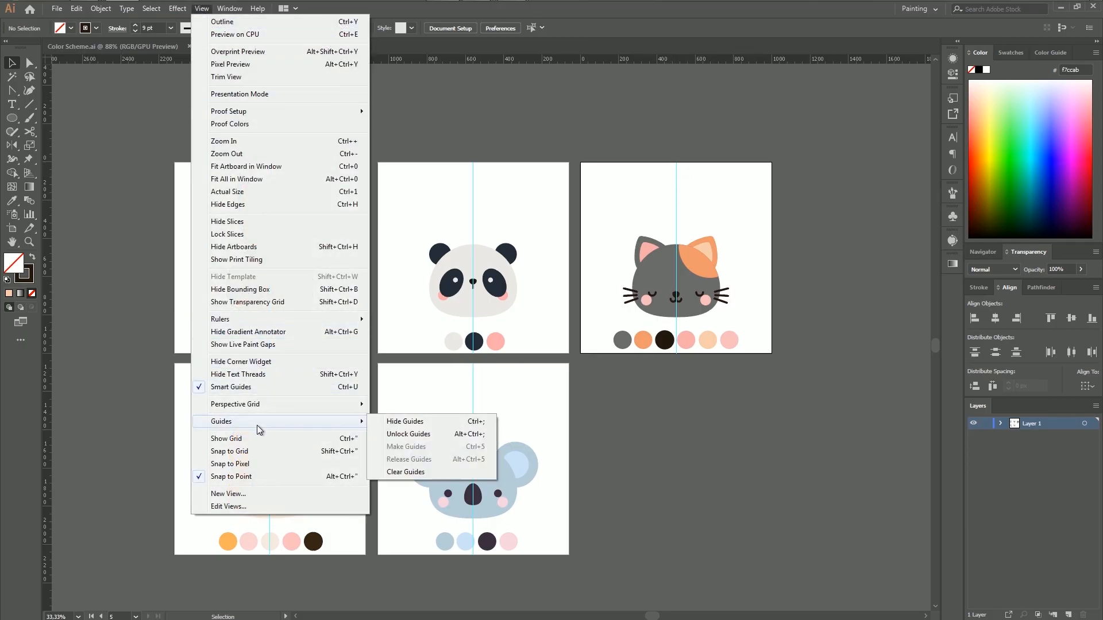
pyautogui.click(412, 472)
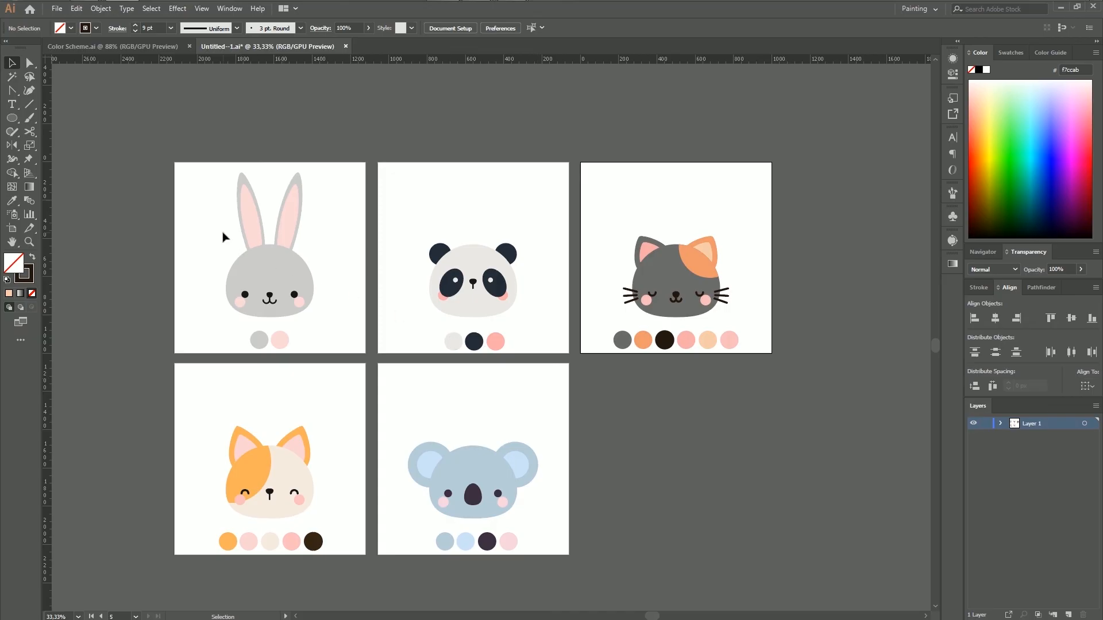